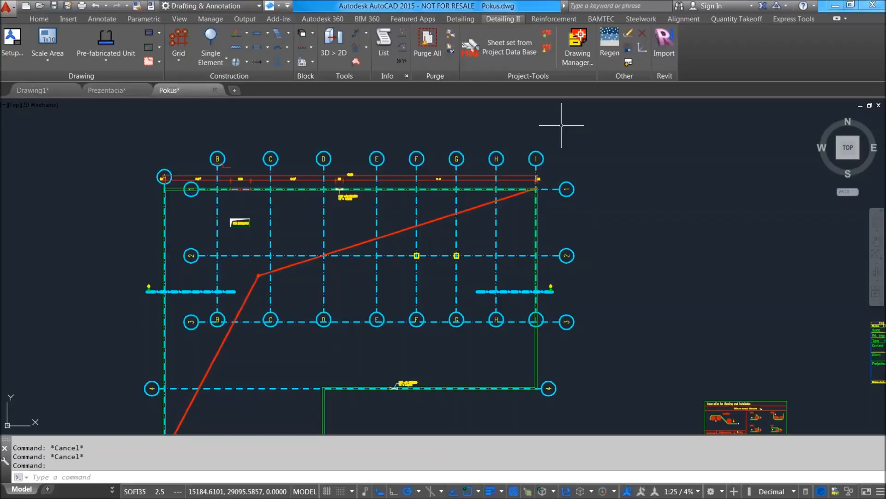
Look through the general detailing, reinforcement, BAMTEC and steelwork command sets.
{"action": "middle_click_drag", "start_coordinate": [623, 192], "coordinate": [627, 161]}
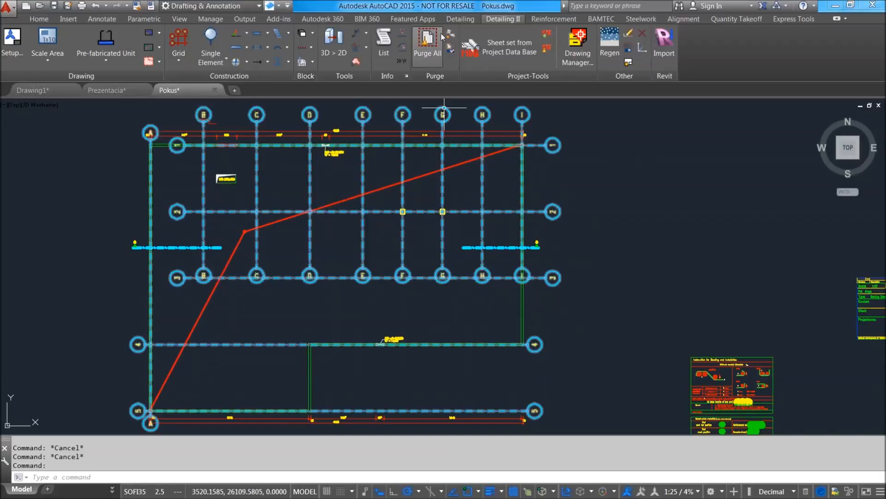
{"action": "left_click", "coordinate": [457, 19]}
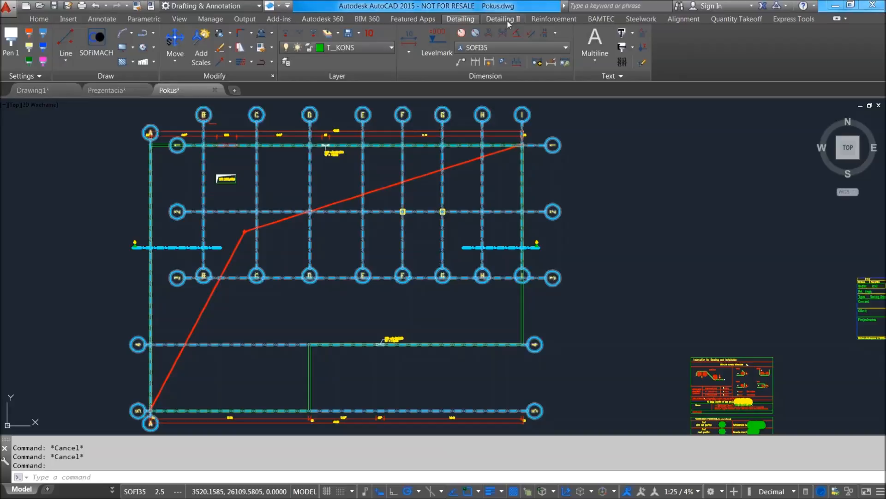
{"action": "left_click", "coordinate": [530, 21]}
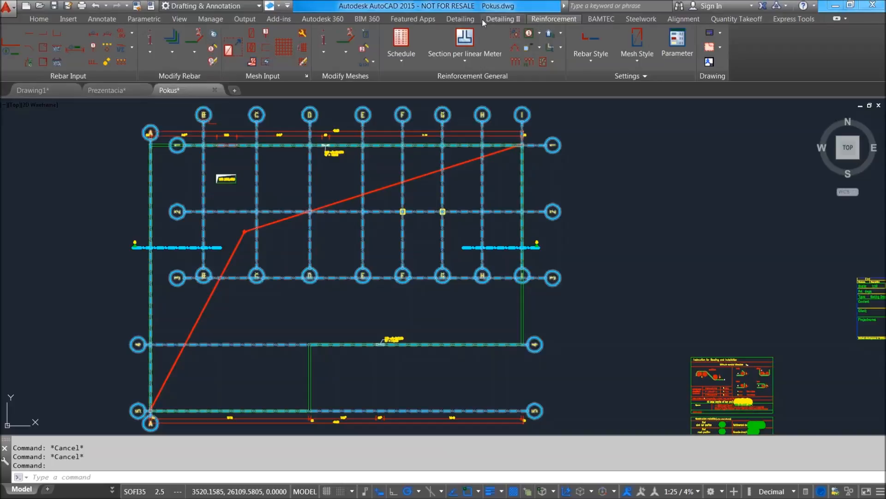
{"action": "left_click", "coordinate": [461, 20]}
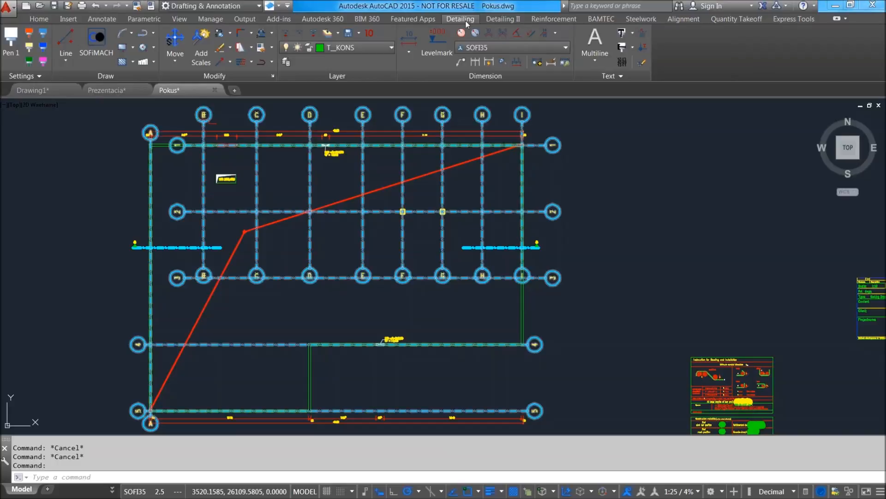
{"action": "left_click", "coordinate": [503, 21]}
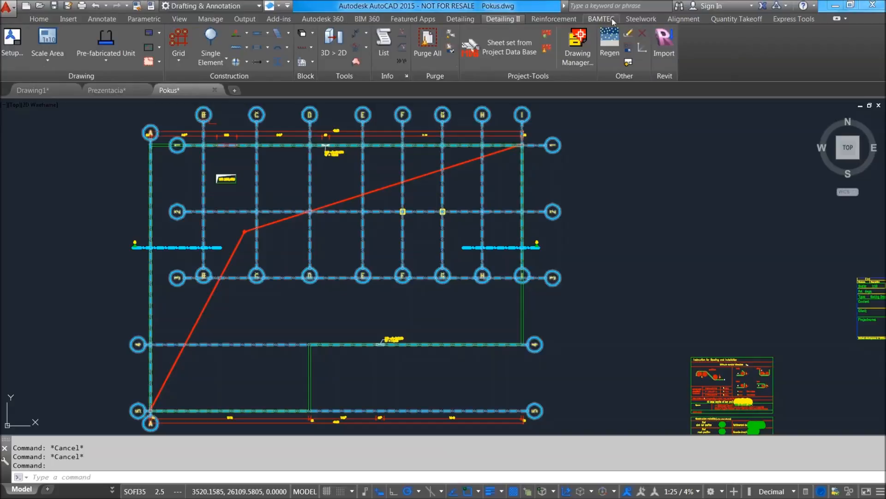
{"action": "left_click", "coordinate": [611, 18]}
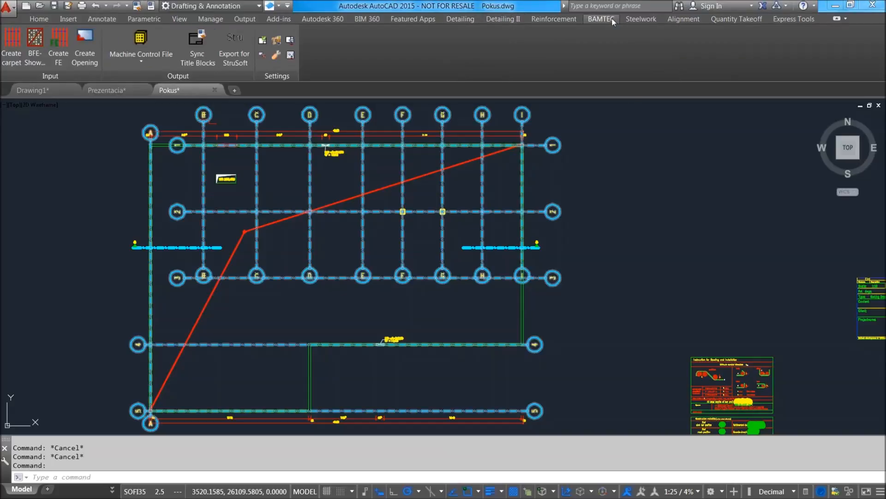
{"action": "left_click", "coordinate": [641, 19]}
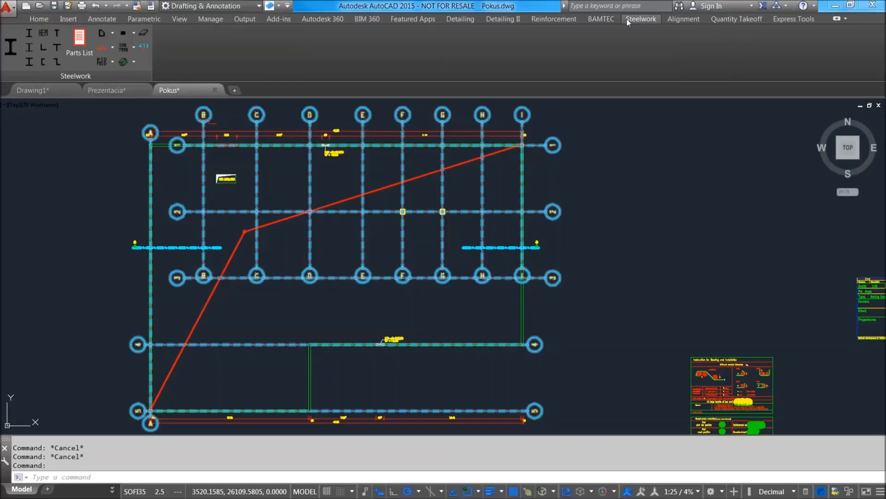
{"action": "left_click", "coordinate": [470, 20]}
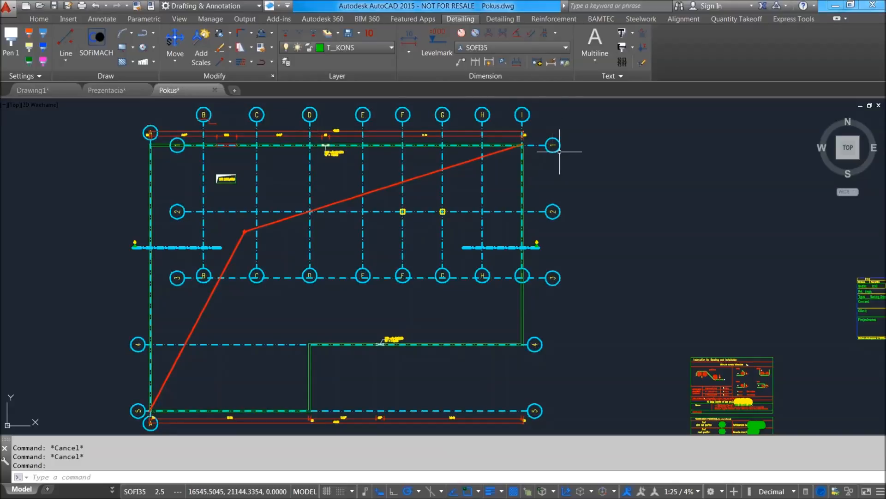
Examine the Level Mark settings without placing a mark, and look over the available hatch commands.
{"action": "middle_click_drag", "start_coordinate": [588, 178], "coordinate": [590, 215]}
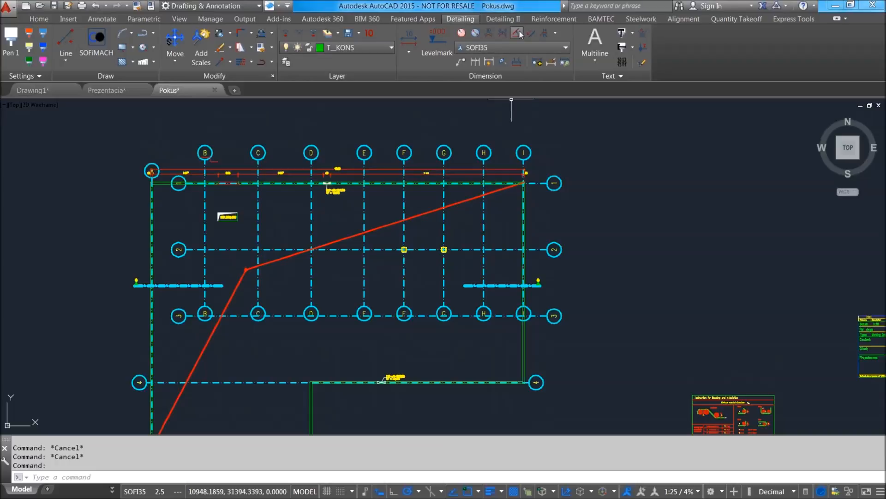
{"action": "left_click", "coordinate": [442, 42]}
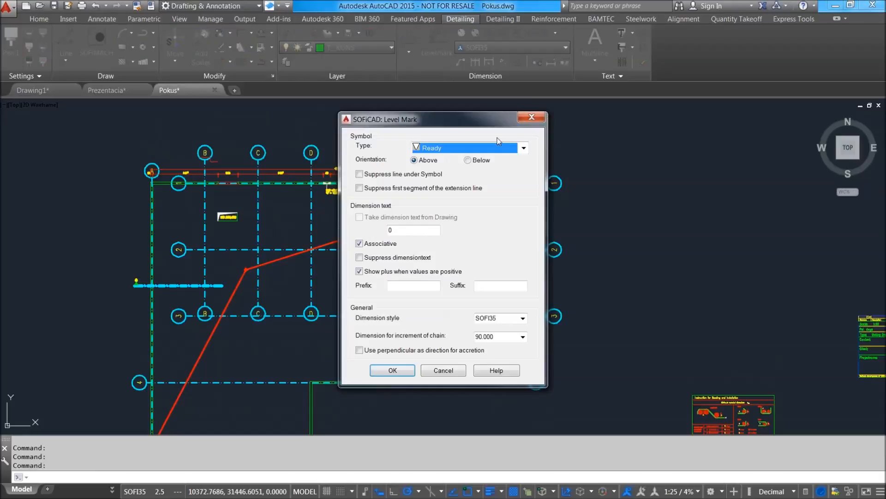
{"action": "left_click", "coordinate": [443, 370]}
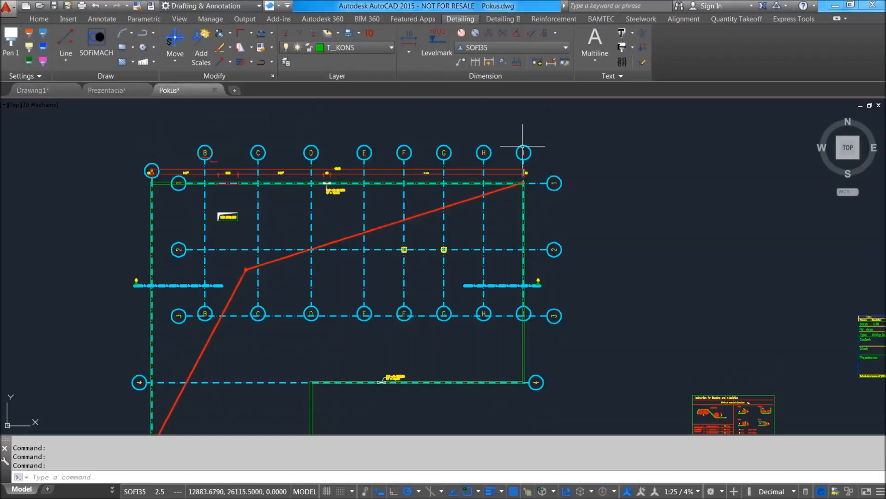
{"action": "middle_click_drag", "start_coordinate": [463, 123], "coordinate": [463, 155]}
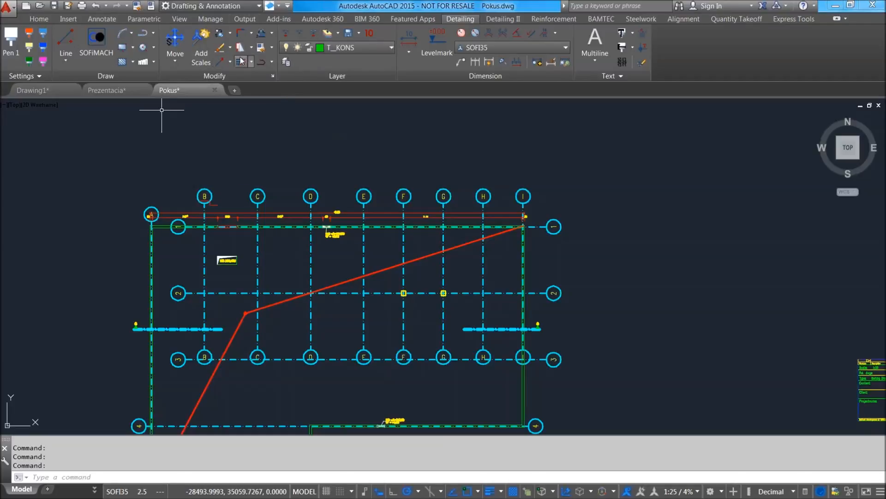
{"action": "left_click", "coordinate": [132, 63]}
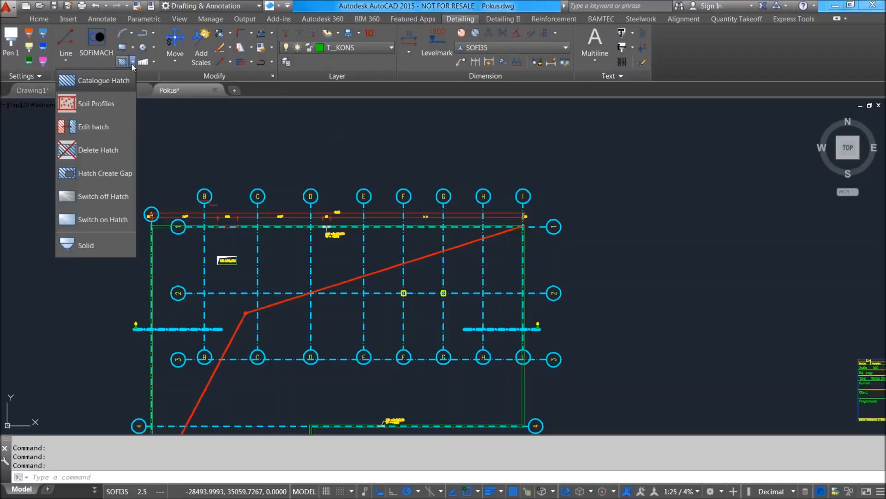
{"action": "left_click", "coordinate": [132, 63]}
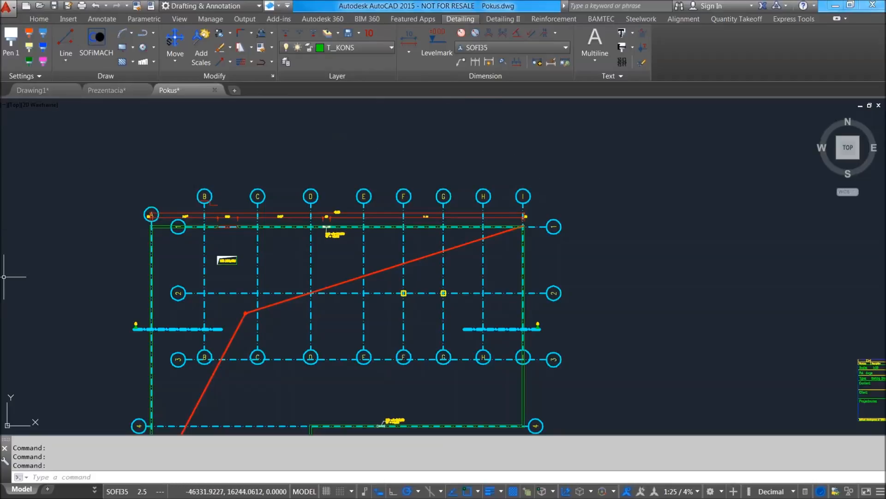
Reapply the existing Cartesian gridline system with vertical centres of 6.000 m and 4.500 m and horizontal centres of 7.500 m.
{"action": "left_click", "coordinate": [498, 20]}
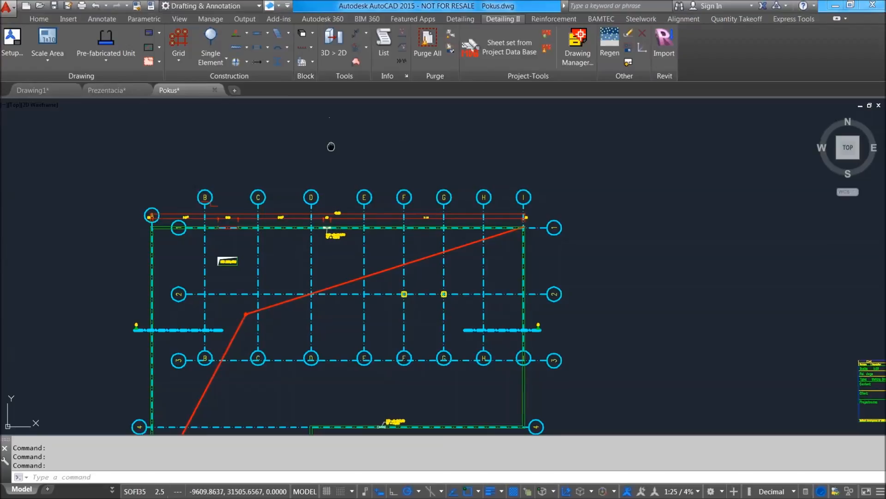
{"action": "middle_click_drag", "start_coordinate": [339, 137], "coordinate": [356, 159]}
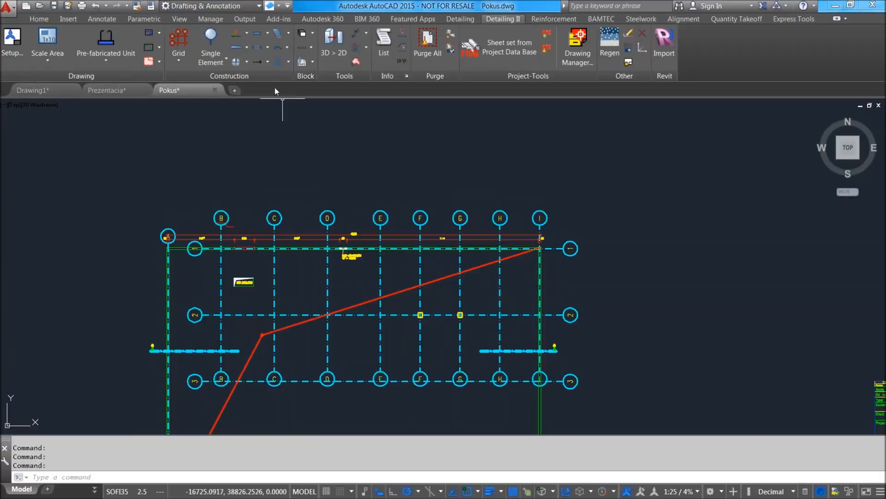
{"action": "middle_click_drag", "start_coordinate": [397, 204], "coordinate": [396, 191]}
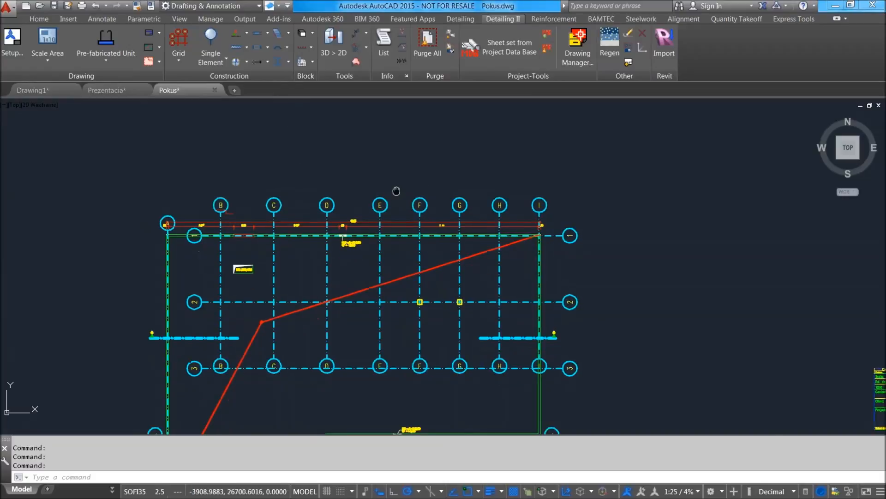
{"action": "left_click", "coordinate": [178, 58]}
{"action": "left_click", "coordinate": [180, 60]}
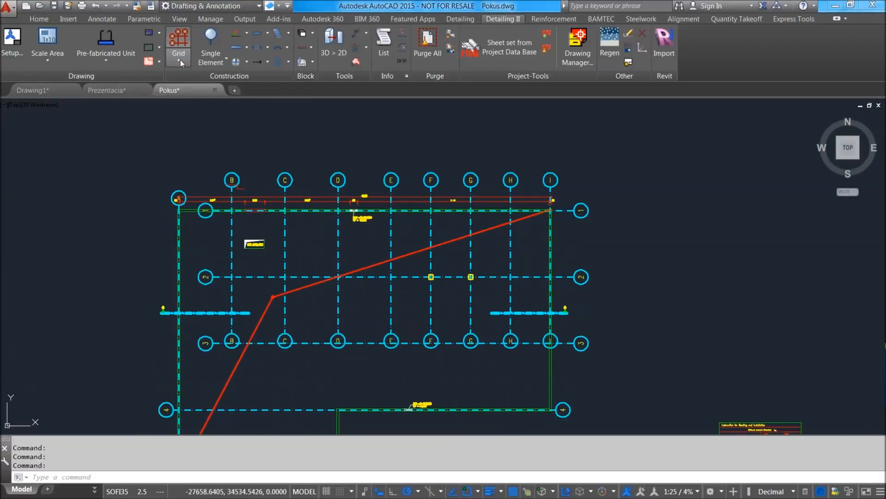
{"action": "scroll", "coordinate": [346, 191], "scroll_direction": "up", "scroll_amount": 4}
{"action": "scroll", "coordinate": [346, 192], "scroll_direction": "down", "scroll_amount": 5}
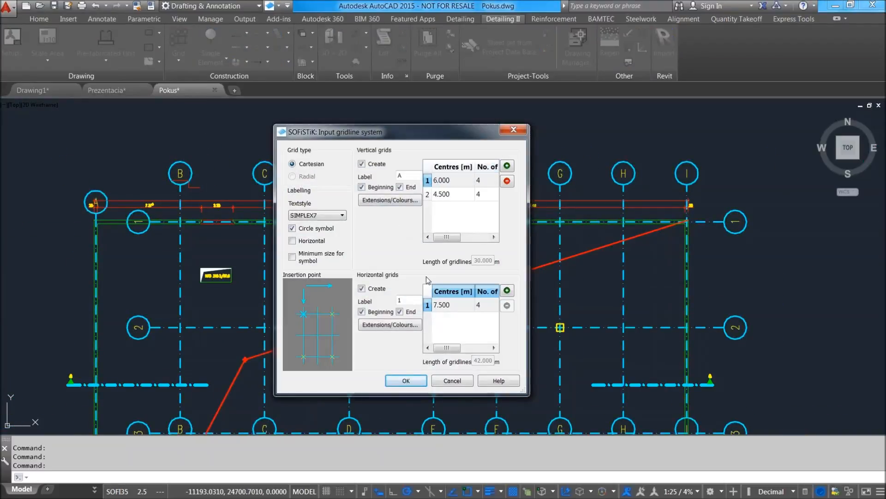
{"action": "left_click", "coordinate": [412, 381]}
{"action": "scroll", "coordinate": [198, 174], "scroll_direction": "up", "scroll_amount": 5}
{"action": "scroll", "coordinate": [223, 197], "scroll_direction": "down", "scroll_amount": 4}
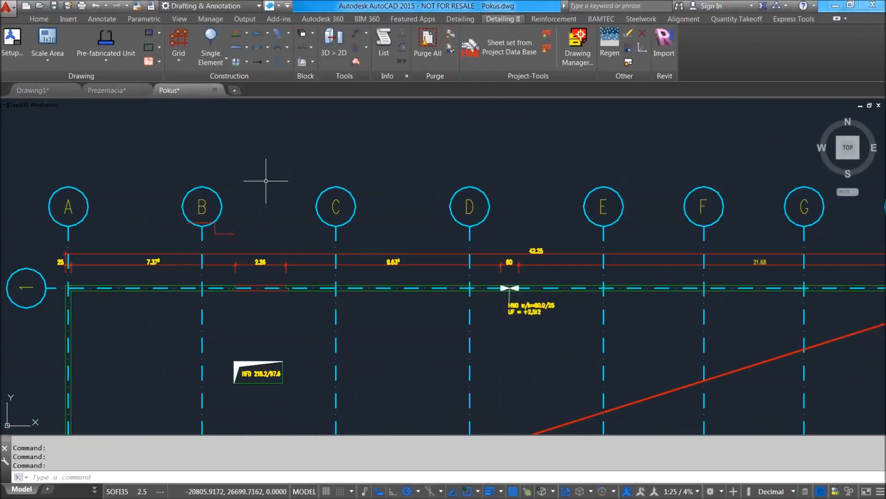
Look through the construction commands for symbol catalogues, walls, windows and doors, and stairs.
{"action": "middle_click_drag", "start_coordinate": [291, 145], "coordinate": [342, 171]}
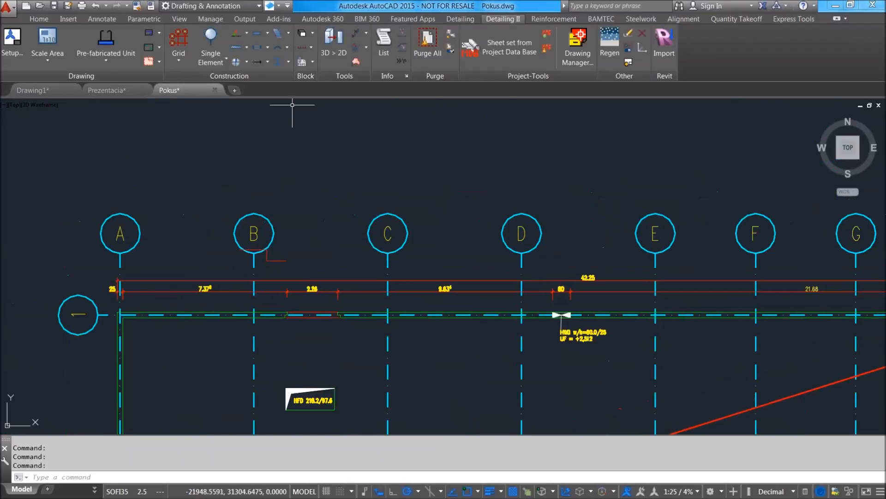
{"action": "left_click", "coordinate": [246, 64]}
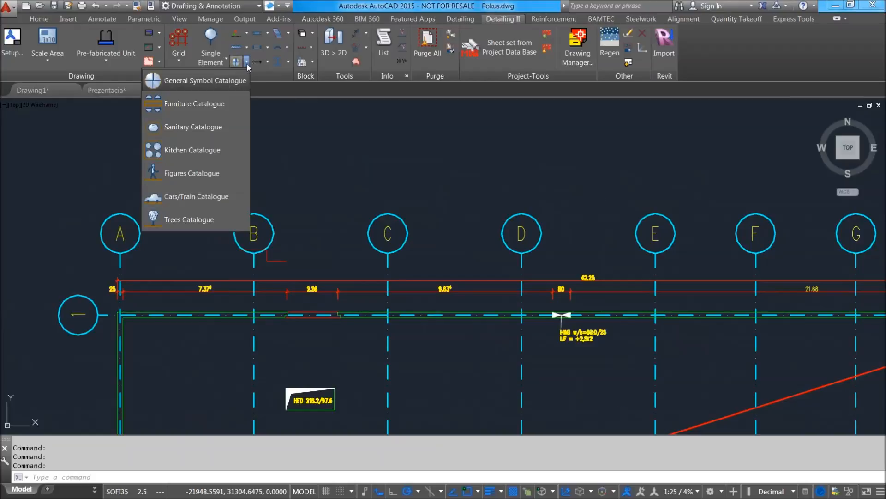
{"action": "left_click", "coordinate": [248, 64]}
{"action": "left_click", "coordinate": [246, 47]}
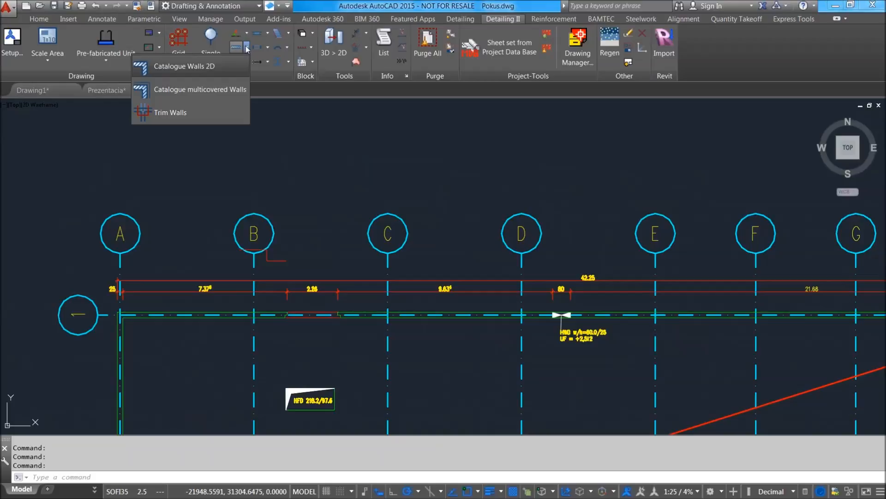
{"action": "left_click", "coordinate": [246, 49]}
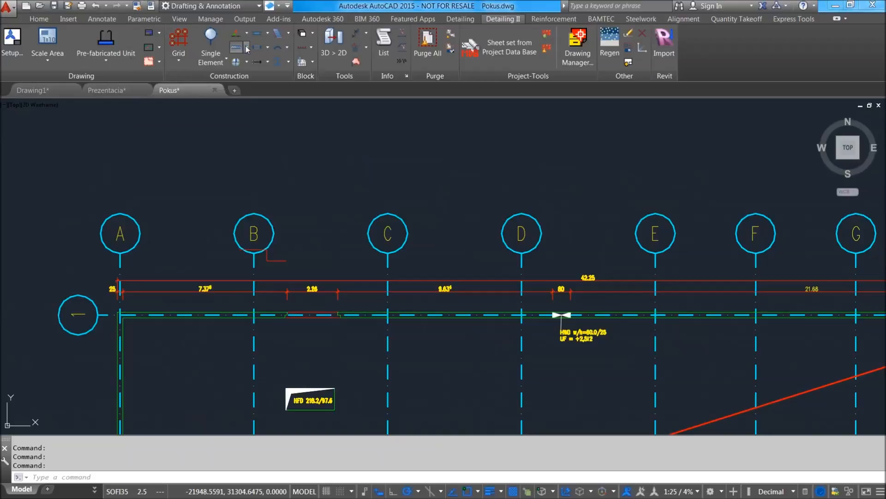
{"action": "middle_click_drag", "start_coordinate": [378, 165], "coordinate": [362, 188]}
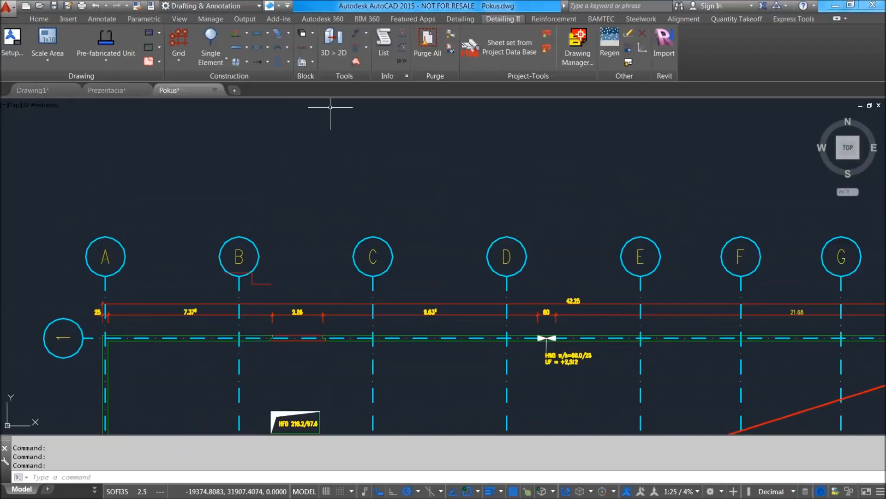
{"action": "left_click", "coordinate": [268, 47]}
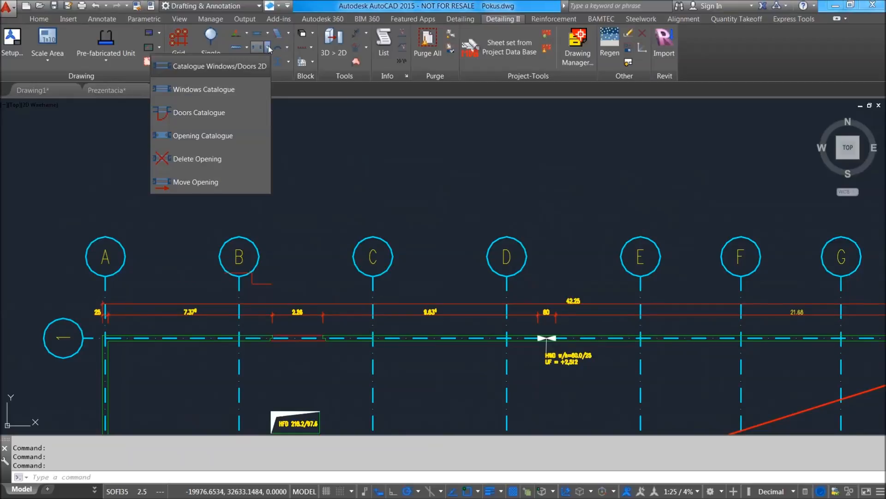
{"action": "left_click", "coordinate": [269, 47]}
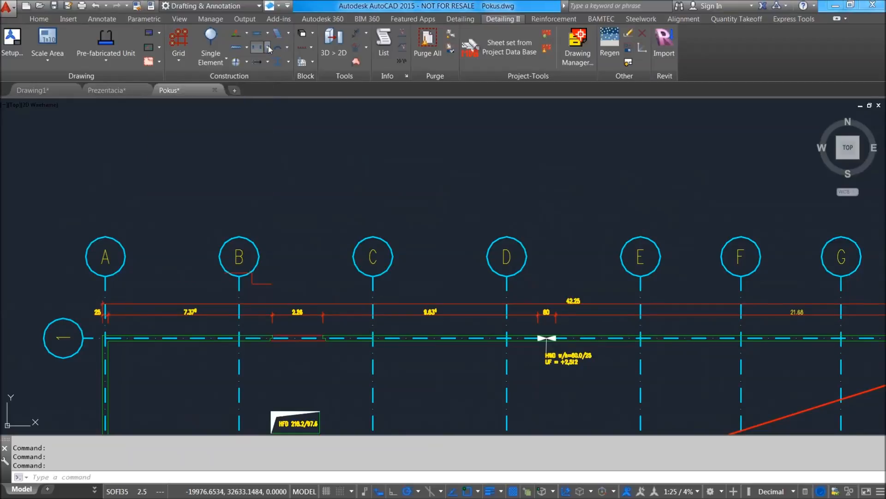
{"action": "left_click", "coordinate": [268, 33]}
{"action": "left_click", "coordinate": [269, 34]}
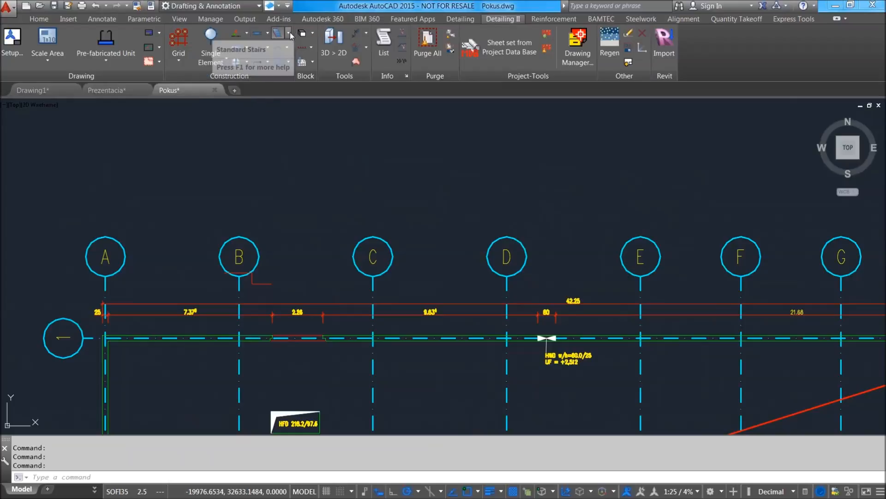
{"action": "left_click", "coordinate": [290, 34]}
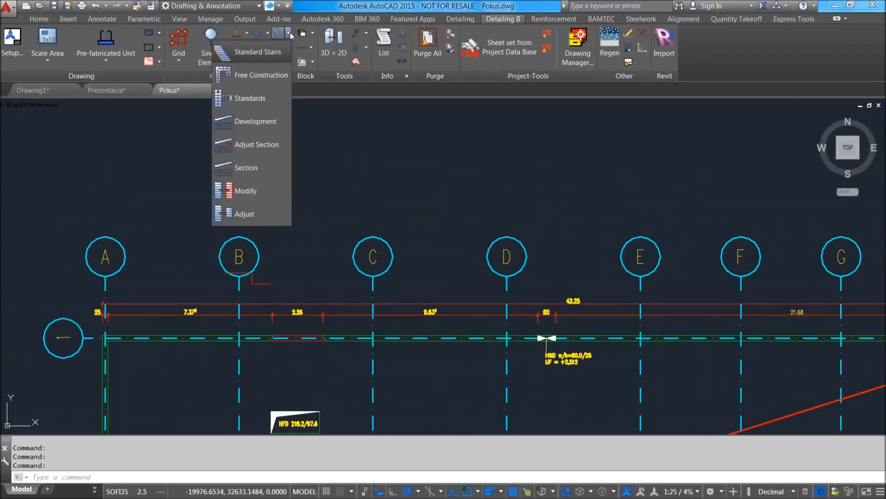
{"action": "left_click", "coordinate": [290, 34]}
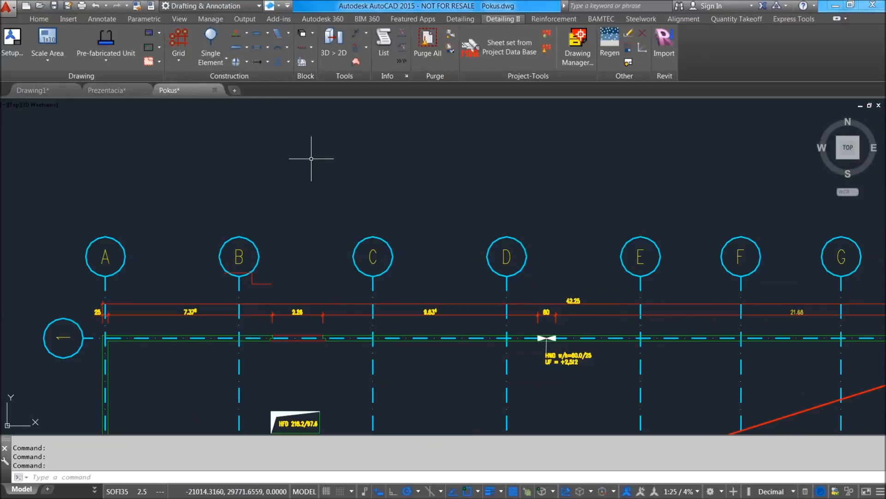
In the prefabricated units list, choose the ISOKORB K80 item from Schoeck with the oben front view.
{"action": "scroll", "coordinate": [369, 166], "scroll_direction": "down", "scroll_amount": 3}
{"action": "scroll", "coordinate": [508, 182], "scroll_direction": "up", "scroll_amount": 1}
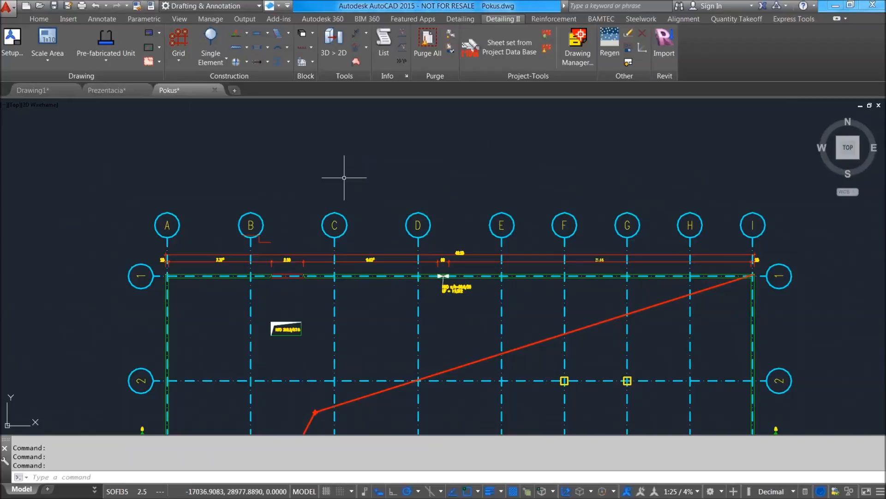
{"action": "middle_click_drag", "start_coordinate": [546, 172], "coordinate": [436, 192]}
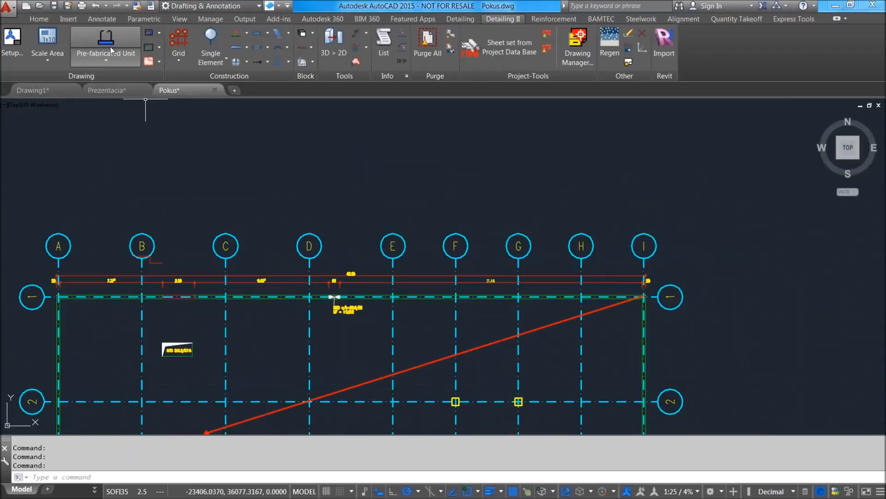
{"action": "mouse_move", "coordinate": [178, 198]}
{"action": "middle_mouse_down"}
{"action": "mouse_move", "coordinate": [135, 241]}
{"action": "mouse_move", "coordinate": [330, 216]}
{"action": "middle_mouse_up"}
{"action": "scroll", "coordinate": [132, 247], "scroll_direction": "up", "scroll_amount": 2}
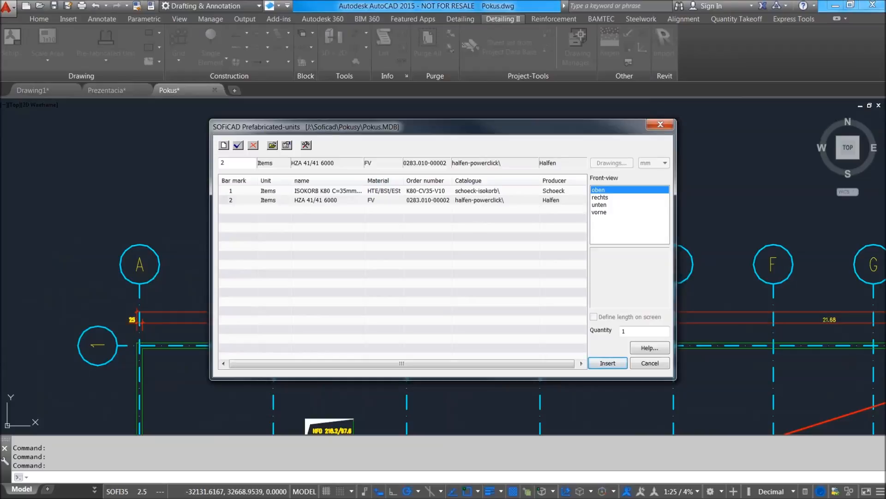
{"action": "left_click", "coordinate": [354, 191]}
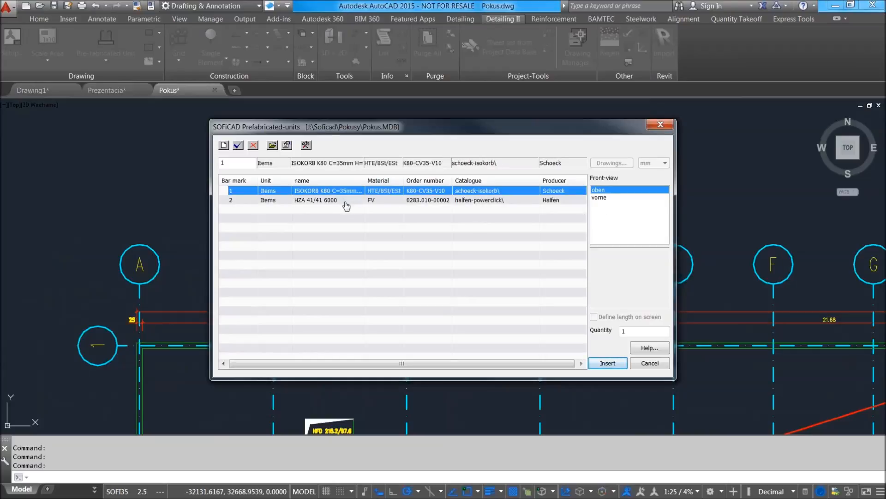
{"action": "left_click", "coordinate": [346, 200]}
{"action": "left_click", "coordinate": [353, 191]}
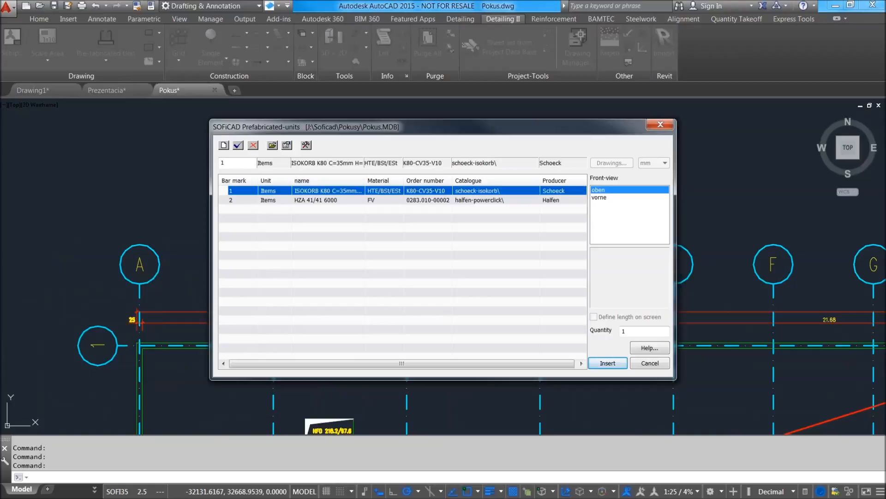
{"action": "left_click", "coordinate": [602, 192]}
{"action": "left_click", "coordinate": [310, 193]}
{"action": "left_click", "coordinate": [608, 196]}
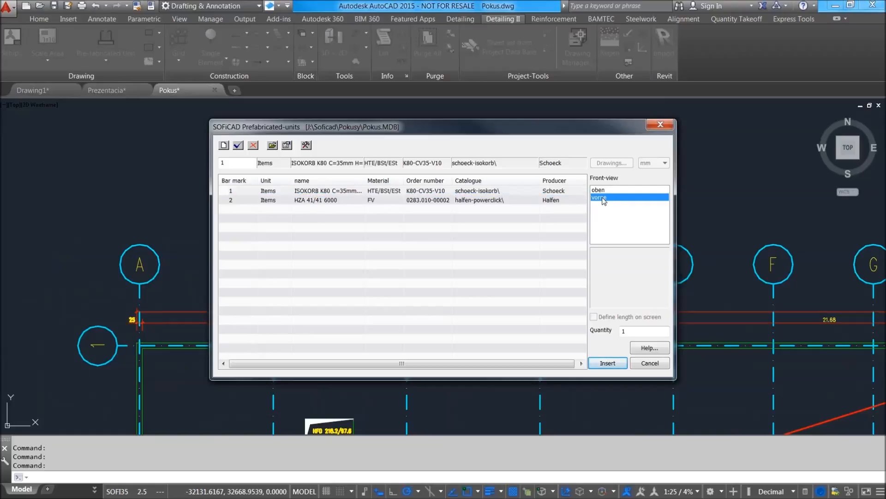
{"action": "left_click", "coordinate": [600, 190]}
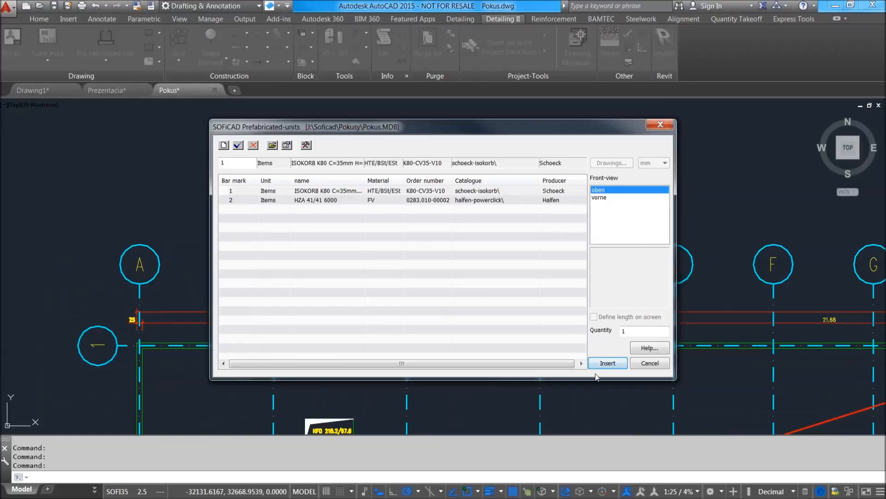
Insert the chosen ISOKORB K80 view horizontally above gridline bubble C, and end the placement after one copy.
{"action": "left_click", "coordinate": [607, 363]}
{"action": "left_click", "coordinate": [401, 190]}
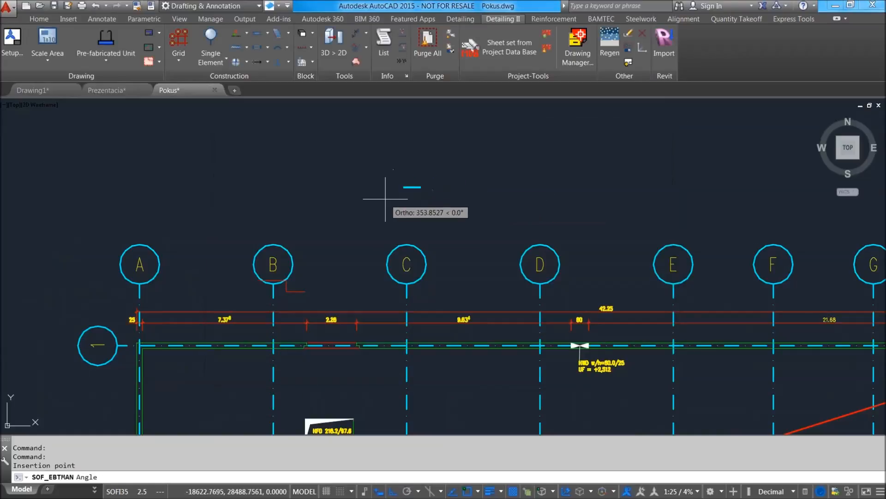
{"action": "left_click", "coordinate": [399, 200]}
{"action": "scroll", "coordinate": [323, 193], "scroll_direction": "up", "scroll_amount": 4}
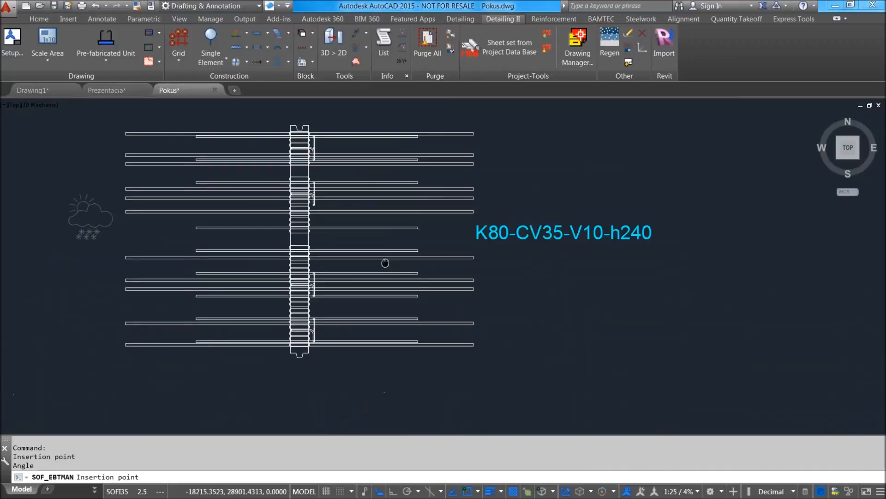
{"action": "scroll", "coordinate": [329, 212], "scroll_direction": "down", "scroll_amount": 2}
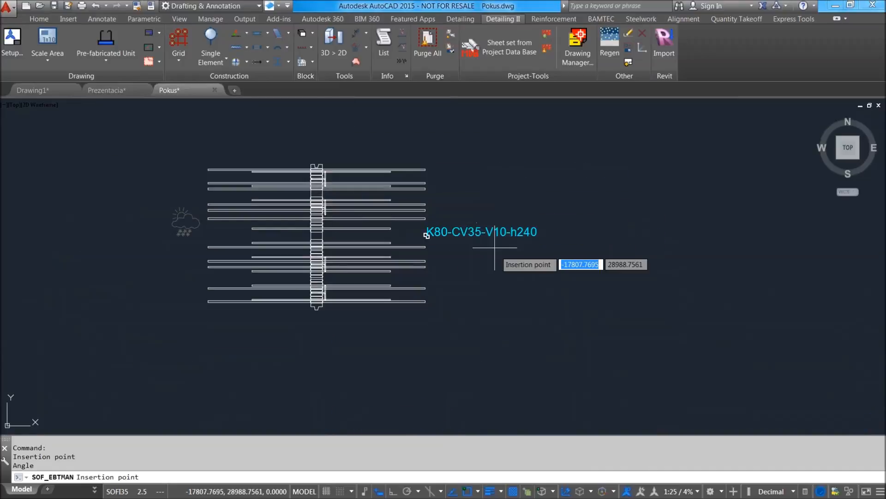
{"action": "key", "text": "Escape"}
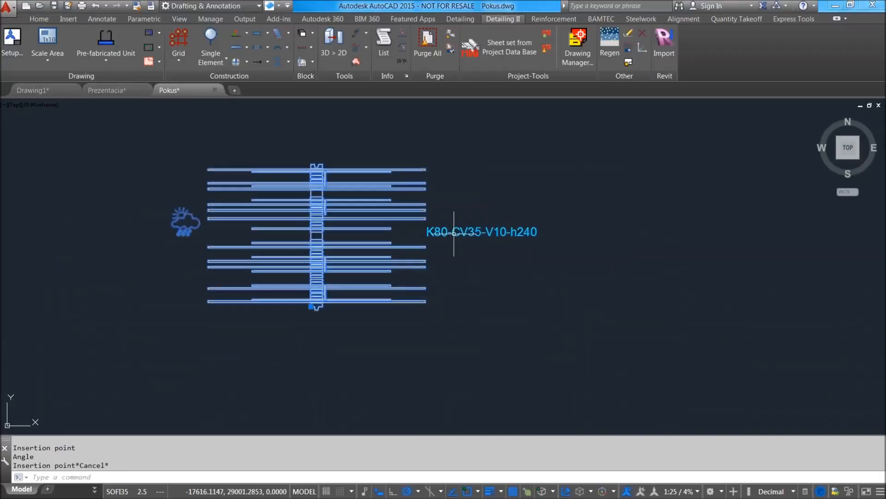
{"action": "scroll", "coordinate": [480, 208], "scroll_direction": "down", "scroll_amount": 4}
{"action": "middle_click_drag", "start_coordinate": [480, 209], "coordinate": [461, 234]}
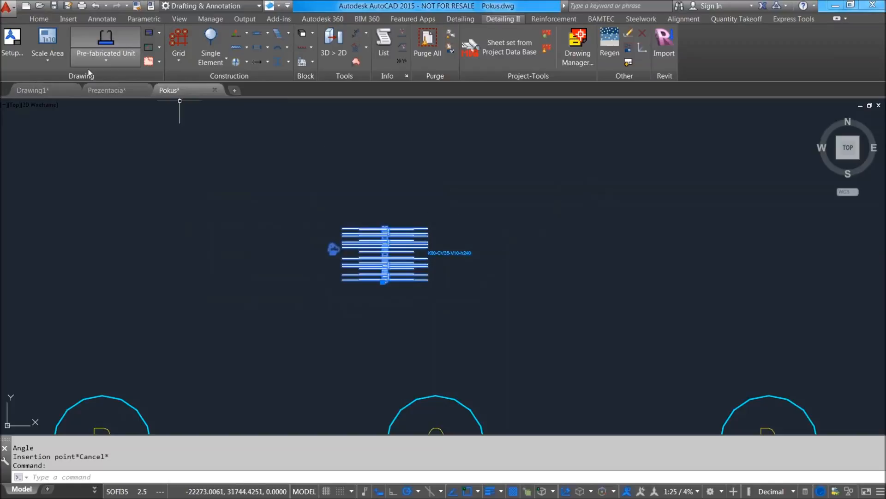
{"action": "key", "text": "Escape"}
Start a new mounting part in the prefabricated units list and try to insert it without defining its data.
{"action": "left_click", "coordinate": [116, 37]}
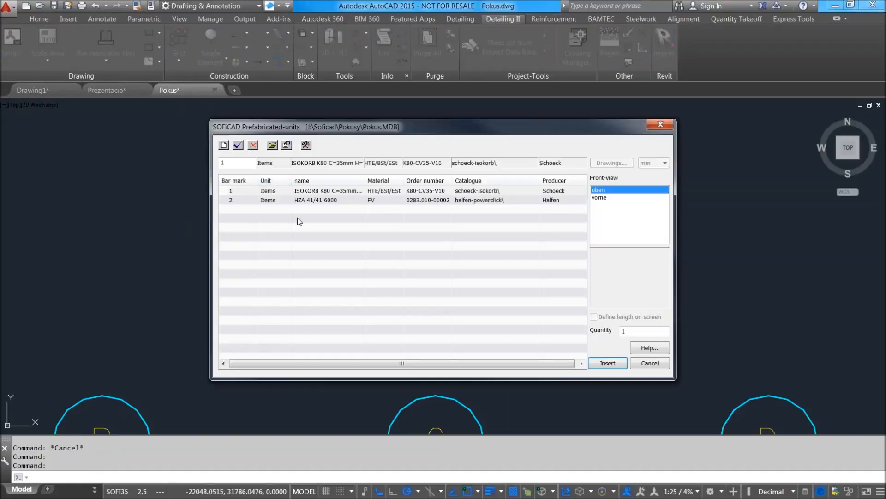
{"action": "left_click", "coordinate": [228, 149]}
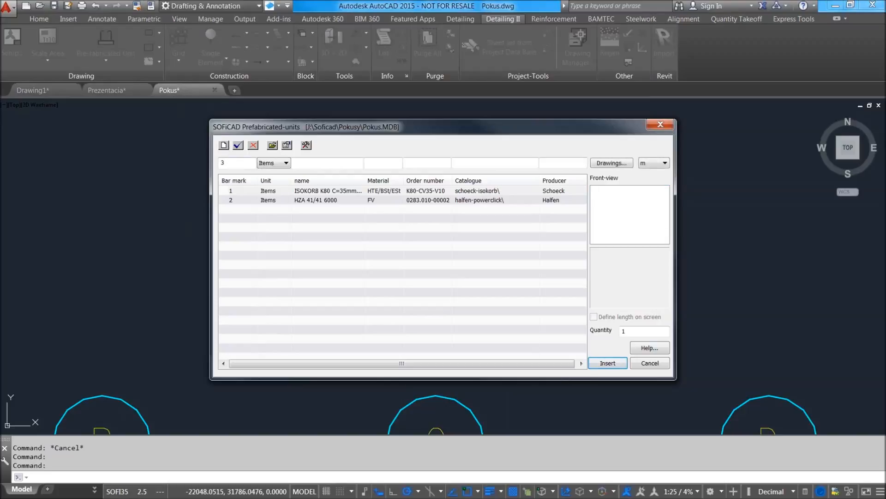
{"action": "left_click", "coordinate": [613, 364]}
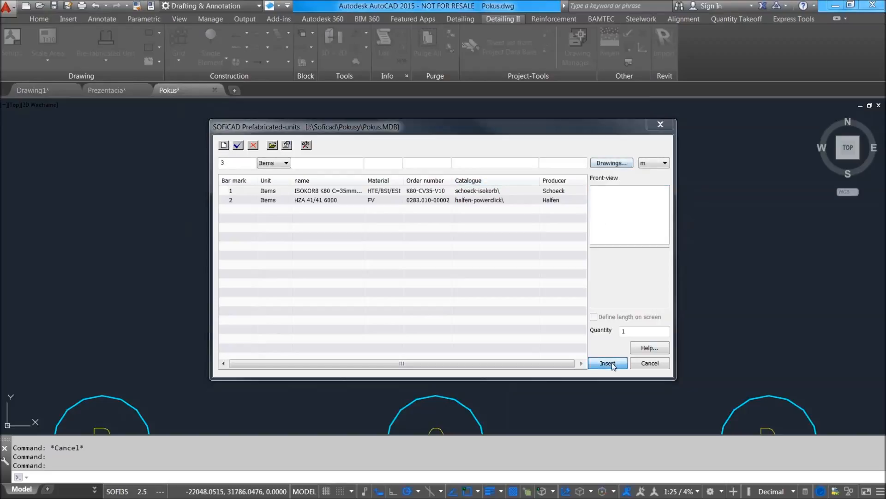
{"action": "left_click", "coordinate": [485, 280]}
{"action": "left_click", "coordinate": [238, 166]}
{"action": "left_click", "coordinate": [271, 164]}
{"action": "left_click", "coordinate": [270, 164]}
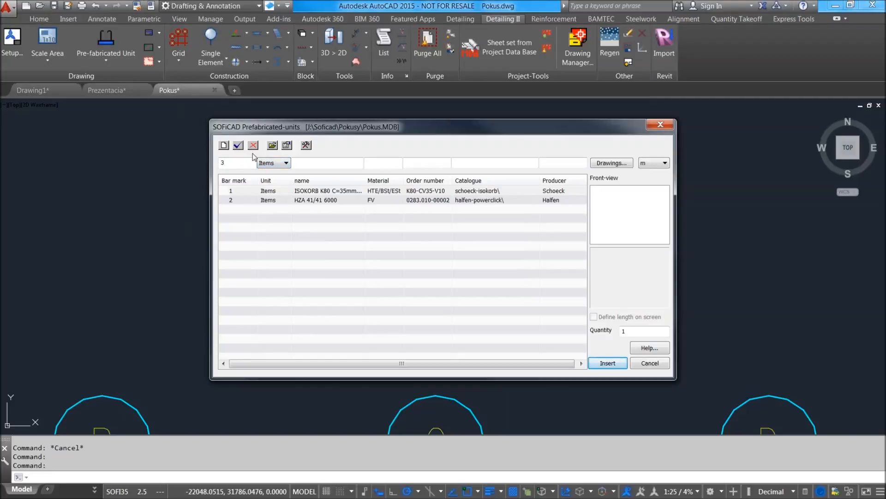
Browse the Halfen Powerclick and Schöck Isokörbe producer catalogues, then leave mounting part management without applying a part.
{"action": "left_click", "coordinate": [273, 145]}
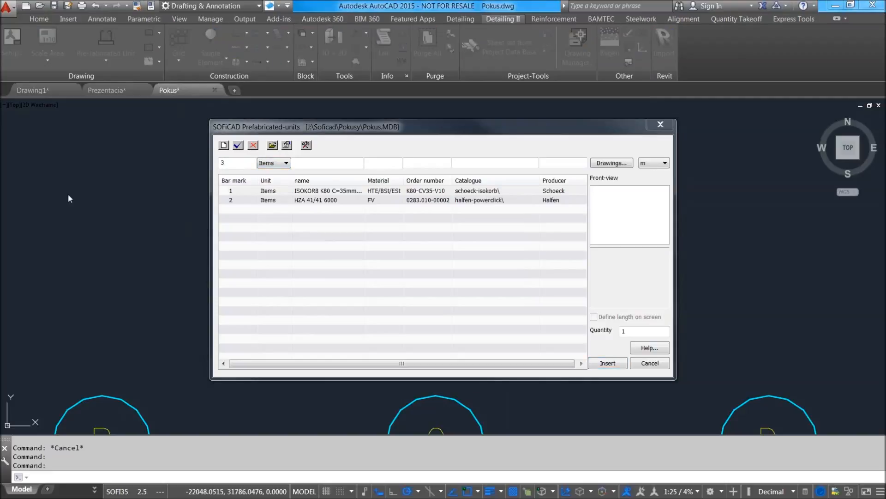
{"action": "left_click_drag", "start_coordinate": [332, 144], "coordinate": [566, 75]}
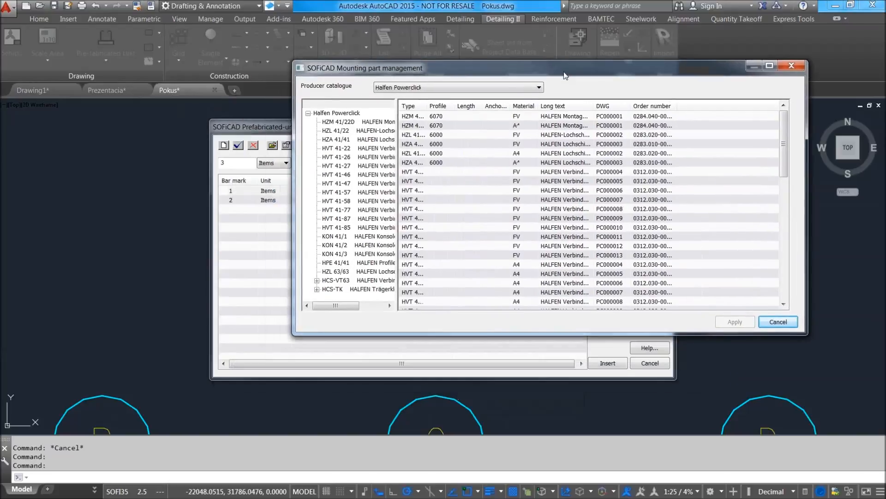
{"action": "left_click", "coordinate": [308, 113]}
{"action": "left_click", "coordinate": [308, 113]}
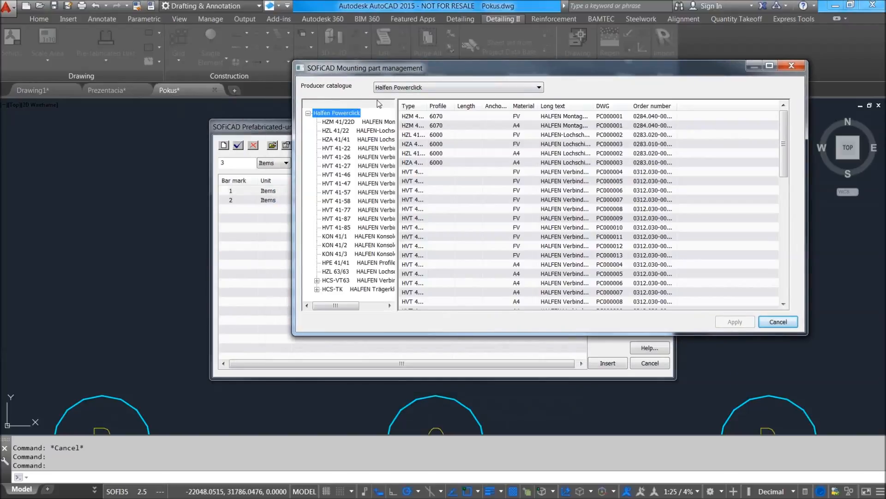
{"action": "left_click", "coordinate": [385, 87]}
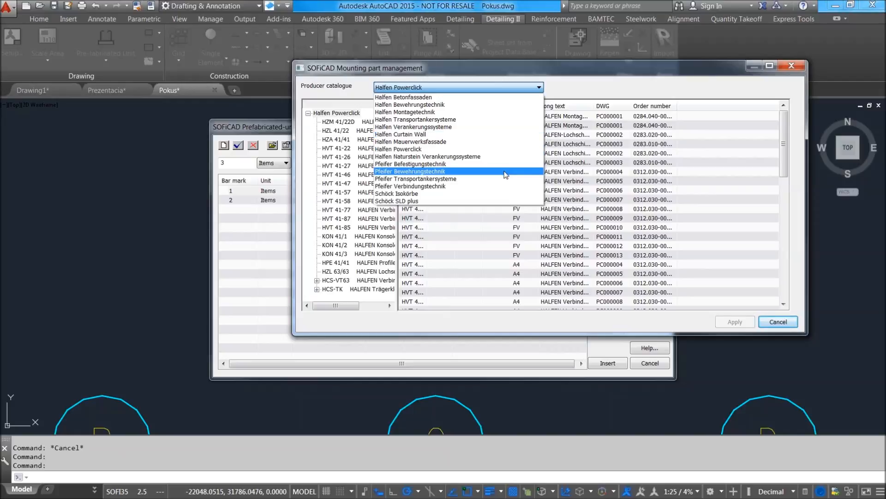
{"action": "left_click", "coordinate": [443, 194]}
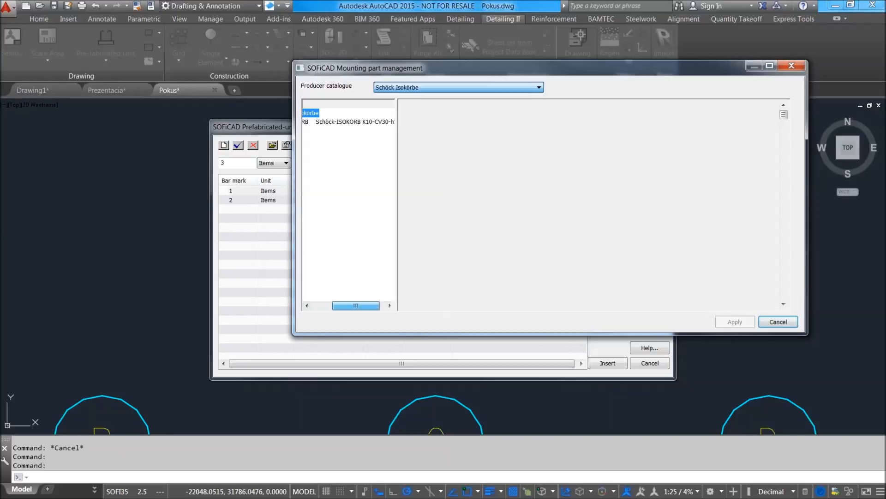
{"action": "left_click_drag", "start_coordinate": [456, 72], "coordinate": [400, 90]}
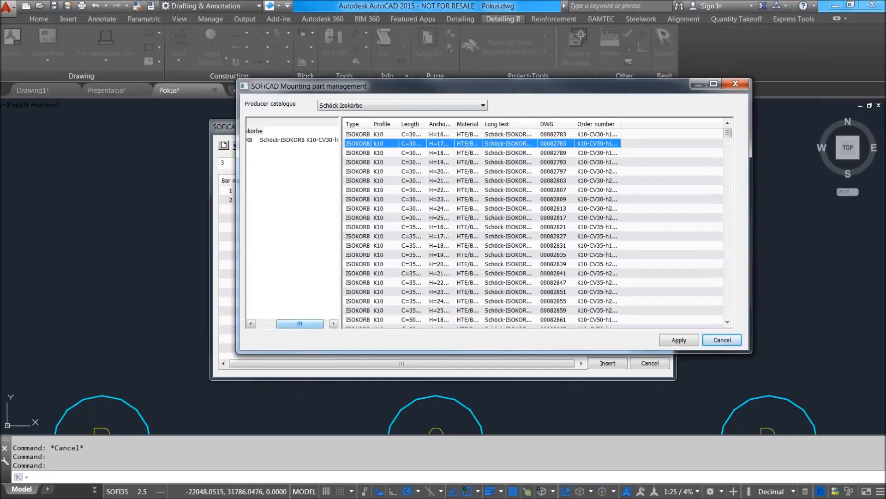
{"action": "left_click", "coordinate": [721, 340]}
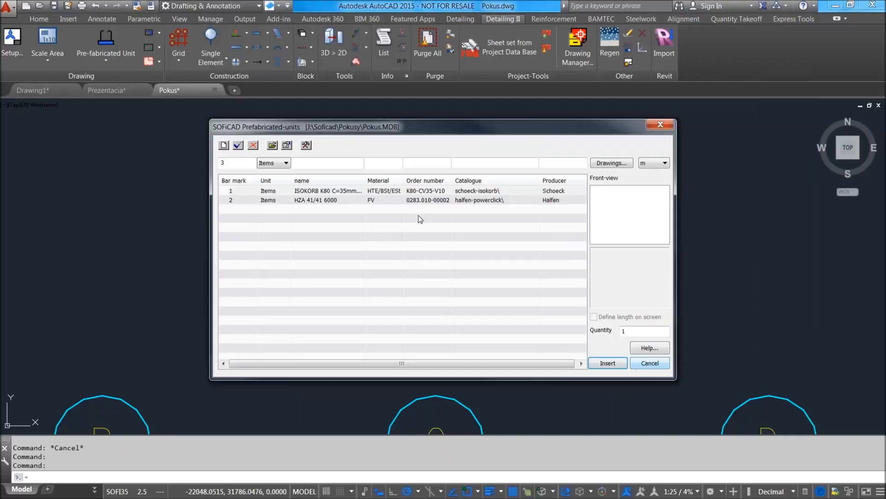
Insert one HZA 41/41 6000 unit from Halfen in its rechts view, horizontally beside the ISOKORB unit.
{"action": "left_click", "coordinate": [301, 202]}
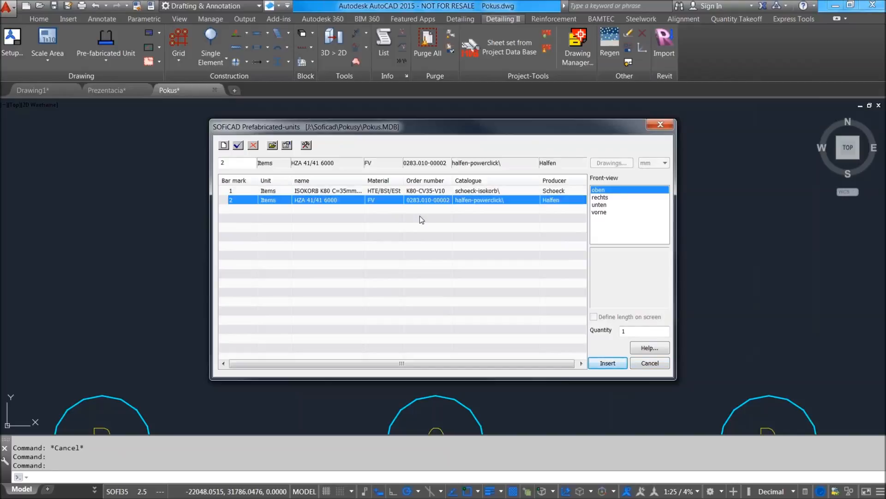
{"action": "left_click", "coordinate": [603, 198]}
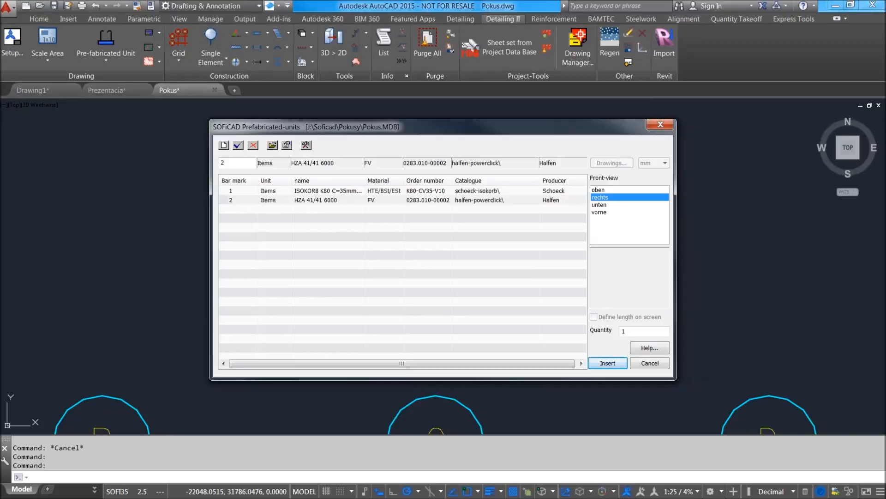
{"action": "left_click", "coordinate": [608, 364]}
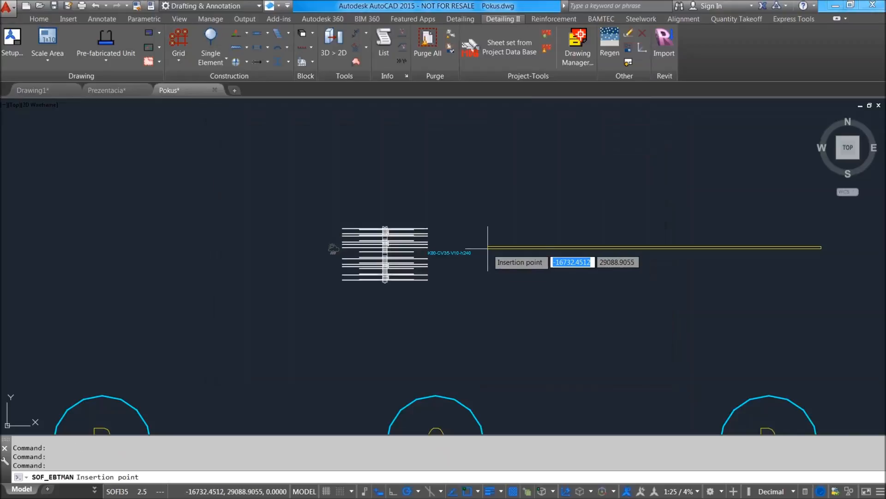
{"action": "left_click", "coordinate": [536, 229]}
{"action": "middle_click_drag", "start_coordinate": [652, 262], "coordinate": [556, 309]}
{"action": "left_click", "coordinate": [556, 309]}
{"action": "scroll", "coordinate": [620, 285], "scroll_direction": "up", "scroll_amount": 2}
{"action": "middle_click_drag", "start_coordinate": [152, 295], "coordinate": [318, 289]}
{"action": "key", "text": "Escape"}
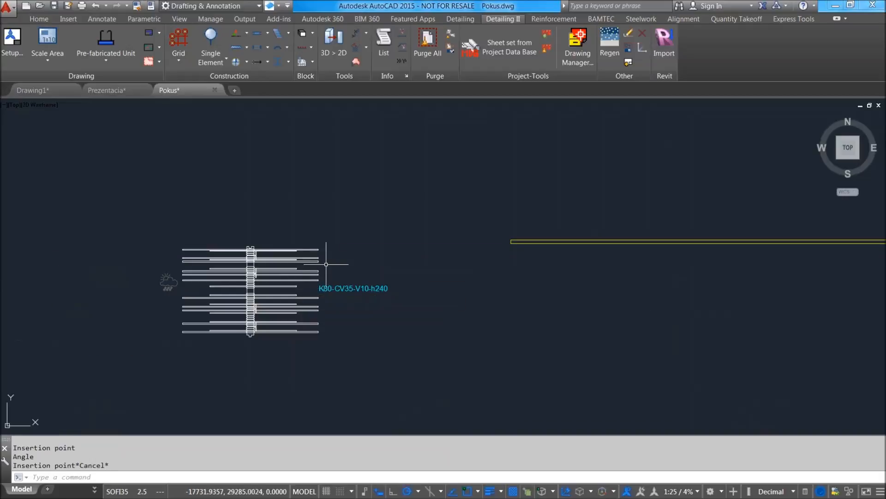
Insert the vorne view of the ISOKORB K80 unit horizontally above its existing oben view.
{"action": "middle_click_drag", "start_coordinate": [326, 254], "coordinate": [389, 227]}
{"action": "left_click", "coordinate": [112, 32]}
{"action": "left_click", "coordinate": [391, 194]}
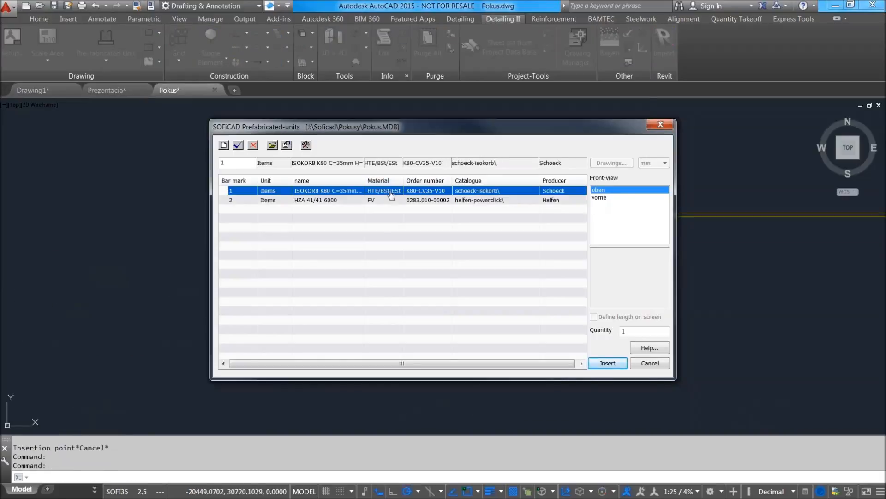
{"action": "left_click", "coordinate": [610, 198]}
{"action": "left_click", "coordinate": [608, 364]}
{"action": "left_click", "coordinate": [301, 175]}
{"action": "left_click", "coordinate": [430, 174]}
{"action": "scroll", "coordinate": [430, 174], "scroll_direction": "up", "scroll_amount": 5}
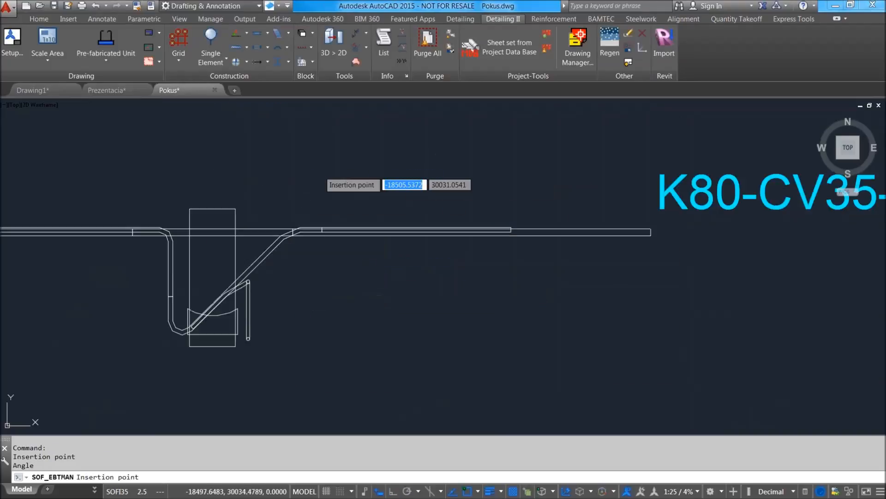
{"action": "scroll", "coordinate": [476, 188], "scroll_direction": "down", "scroll_amount": 5}
{"action": "key", "text": "Escape"}
{"action": "scroll", "coordinate": [485, 197], "scroll_direction": "up", "scroll_amount": 7}
{"action": "scroll", "coordinate": [410, 198], "scroll_direction": "down", "scroll_amount": 3}
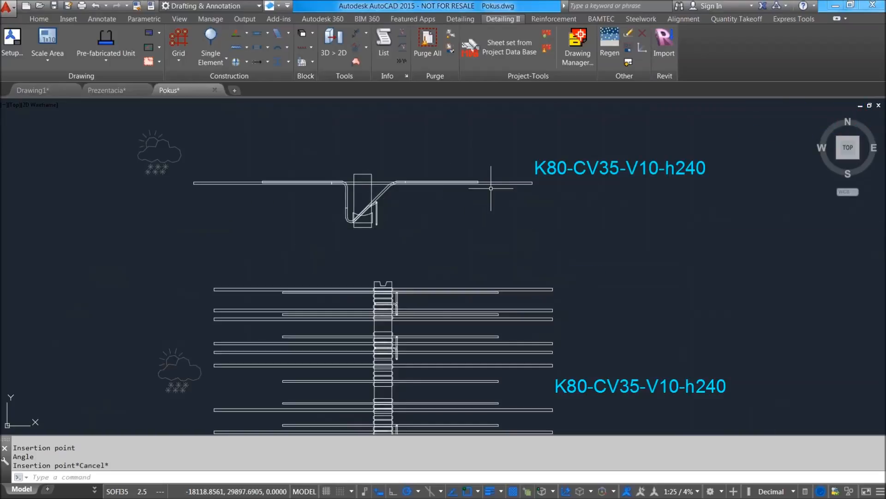
Review the inserted prefabricated units, then bring up the reinforcement command set with the floor plan in view.
{"action": "scroll", "coordinate": [499, 242], "scroll_direction": "down", "scroll_amount": 2}
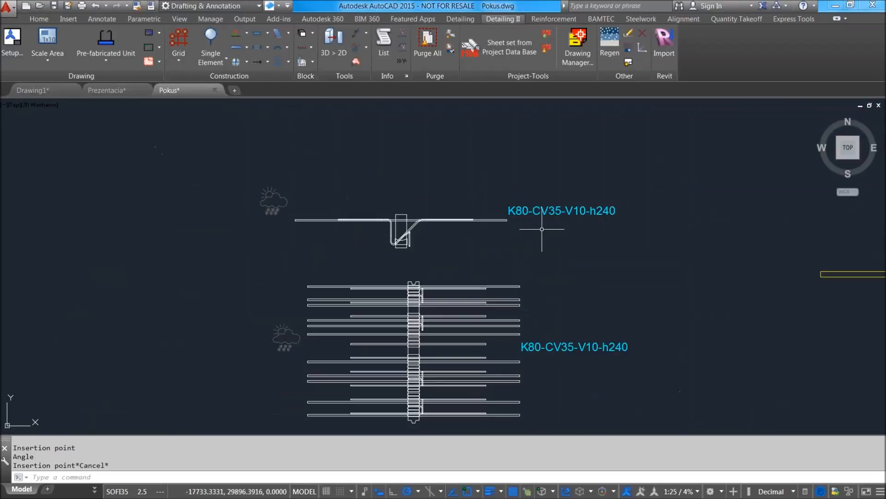
{"action": "middle_click_drag", "start_coordinate": [542, 229], "coordinate": [422, 193]}
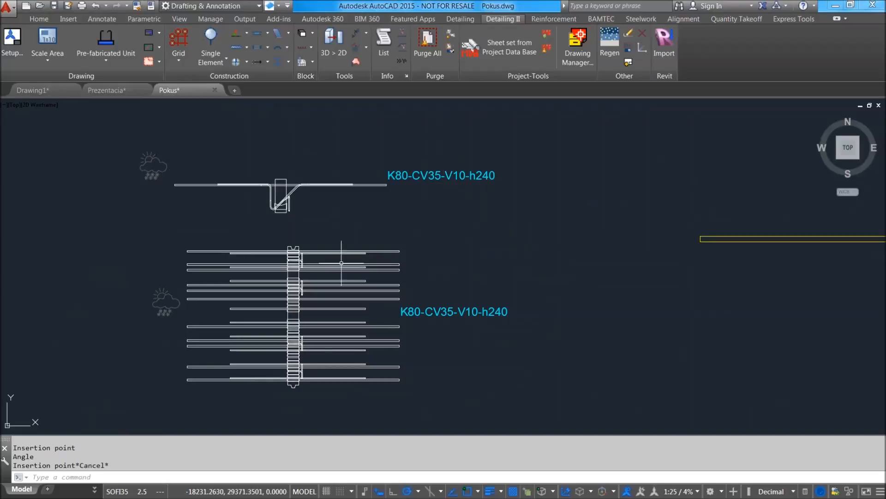
{"action": "scroll", "coordinate": [491, 245], "scroll_direction": "down", "scroll_amount": 5}
{"action": "middle_click_drag", "start_coordinate": [562, 210], "coordinate": [490, 261]}
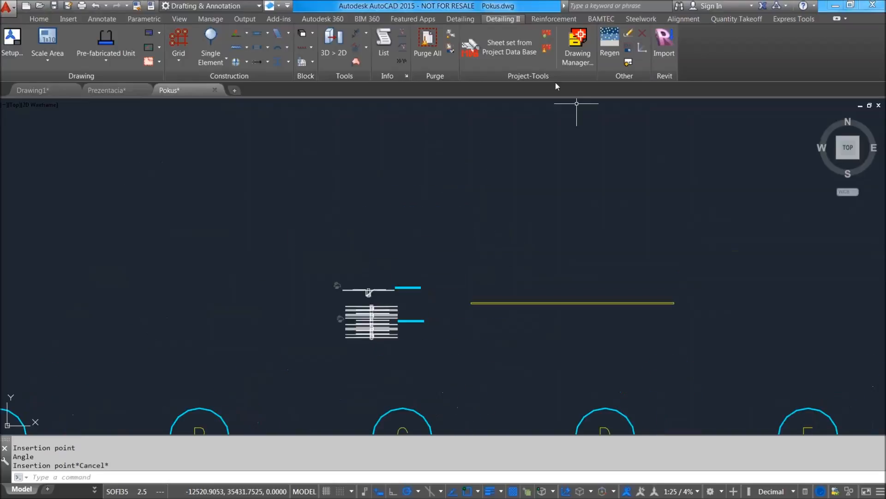
{"action": "left_click", "coordinate": [567, 20]}
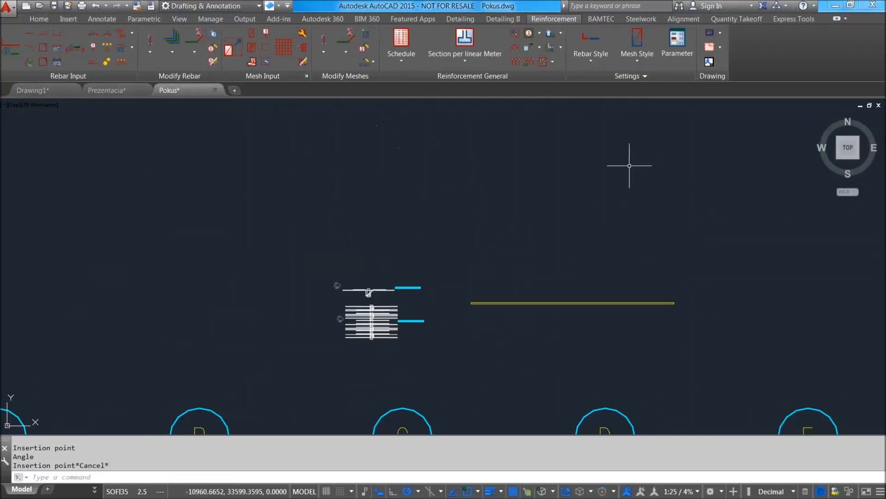
{"action": "scroll", "coordinate": [582, 165], "scroll_direction": "down", "scroll_amount": 3}
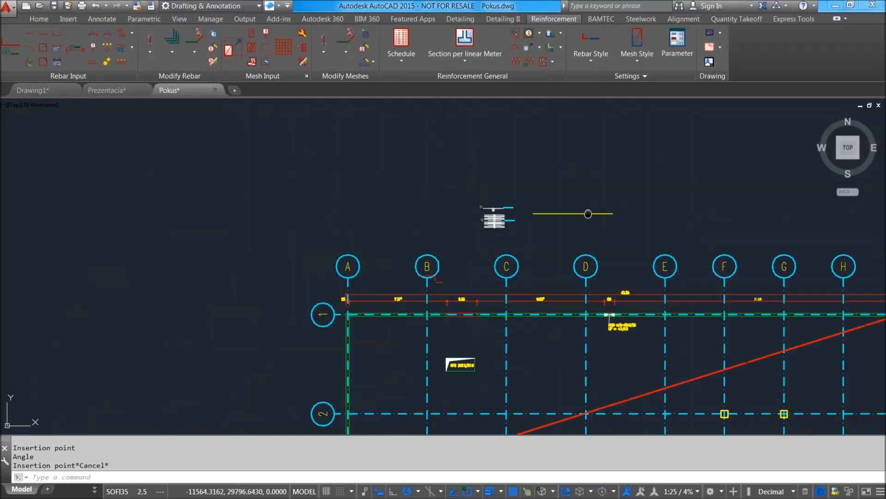
{"action": "middle_click_drag", "start_coordinate": [582, 166], "coordinate": [449, 136]}
{"action": "scroll", "coordinate": [470, 177], "scroll_direction": "down", "scroll_amount": 5}
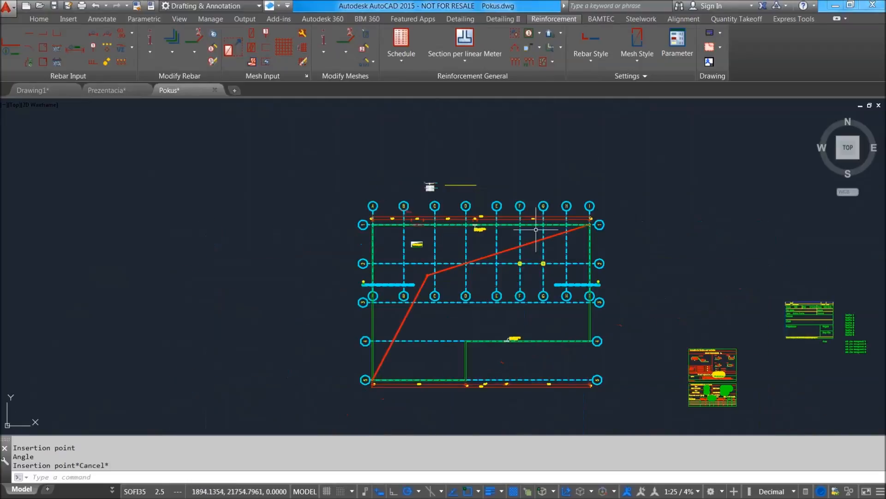
{"action": "scroll", "coordinate": [513, 231], "scroll_direction": "up", "scroll_amount": 5}
{"action": "mouse_move", "coordinate": [556, 147]}
{"action": "middle_mouse_down"}
{"action": "mouse_move", "coordinate": [546, 176]}
{"action": "mouse_move", "coordinate": [548, 249]}
{"action": "middle_mouse_up"}
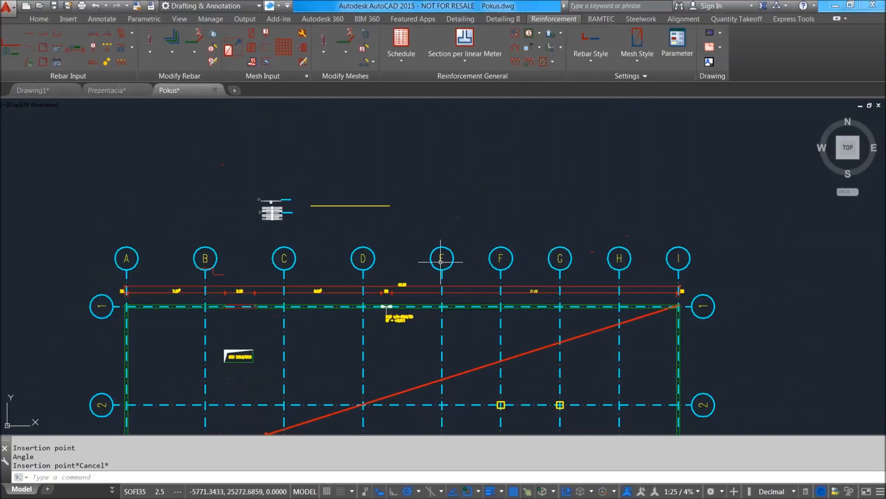
{"action": "middle_click_drag", "start_coordinate": [455, 301], "coordinate": [483, 166]}
{"action": "middle_click_drag", "start_coordinate": [380, 289], "coordinate": [345, 226]}
{"action": "middle_click_drag", "start_coordinate": [332, 257], "coordinate": [356, 304]}
{"action": "scroll", "coordinate": [169, 160], "scroll_direction": "up", "scroll_amount": 4}
{"action": "scroll", "coordinate": [400, 217], "scroll_direction": "down", "scroll_amount": 4}
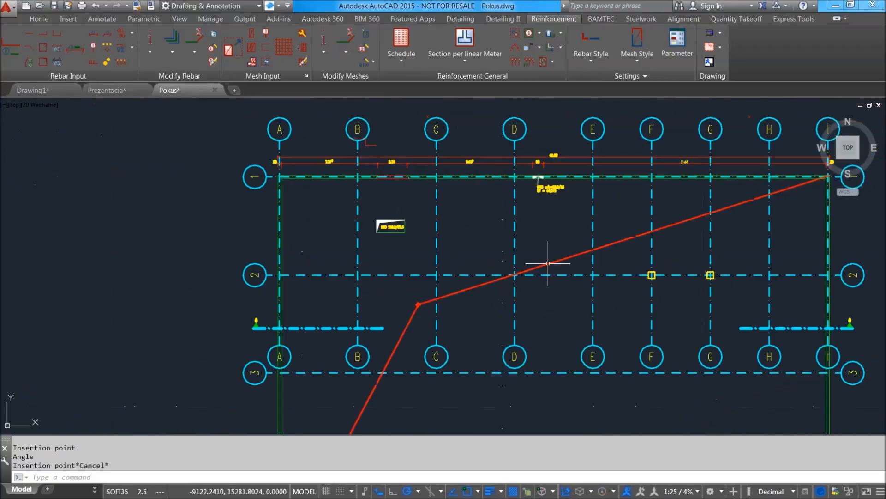
{"action": "middle_click_drag", "start_coordinate": [545, 257], "coordinate": [488, 228]}
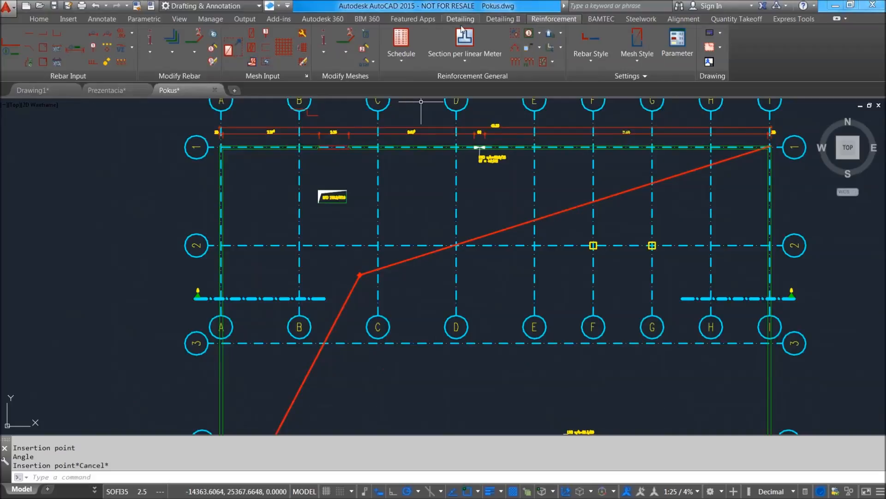
{"action": "middle_click_drag", "start_coordinate": [502, 274], "coordinate": [463, 240]}
{"action": "scroll", "coordinate": [453, 245], "scroll_direction": "down", "scroll_amount": 2}
{"action": "scroll", "coordinate": [457, 299], "scroll_direction": "up", "scroll_amount": 2}
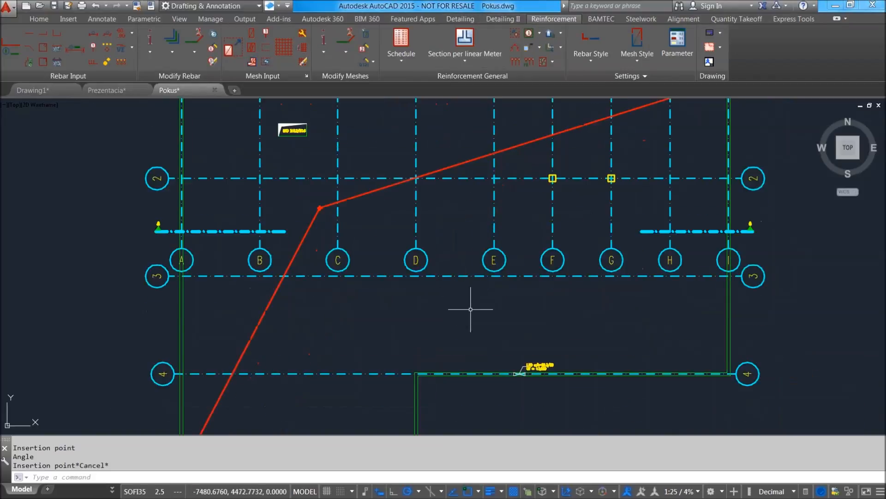
{"action": "middle_click_drag", "start_coordinate": [471, 309], "coordinate": [471, 300]}
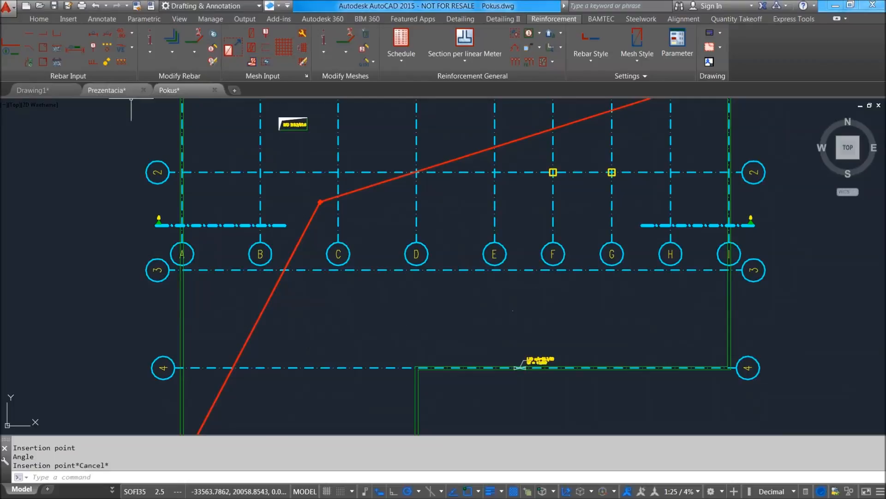
Look through the rebar input variants for loose bars and for profiles with variable lengths.
{"action": "left_click", "coordinate": [131, 48]}
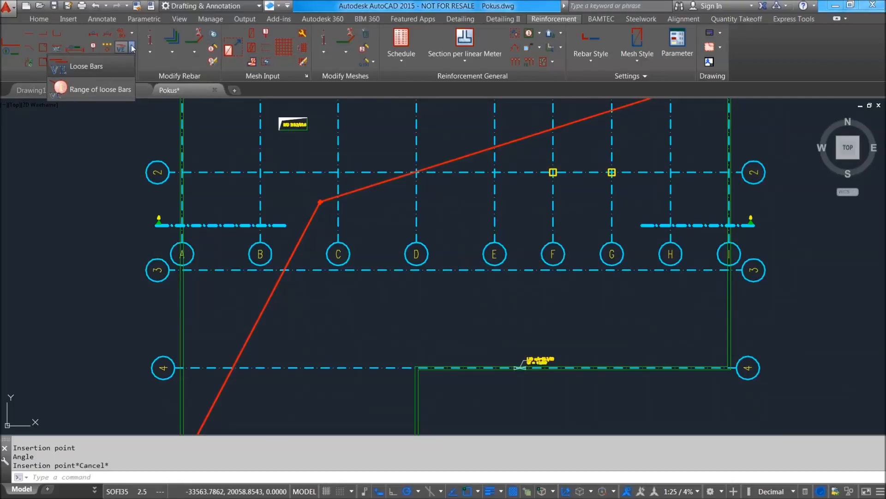
{"action": "left_click", "coordinate": [132, 48]}
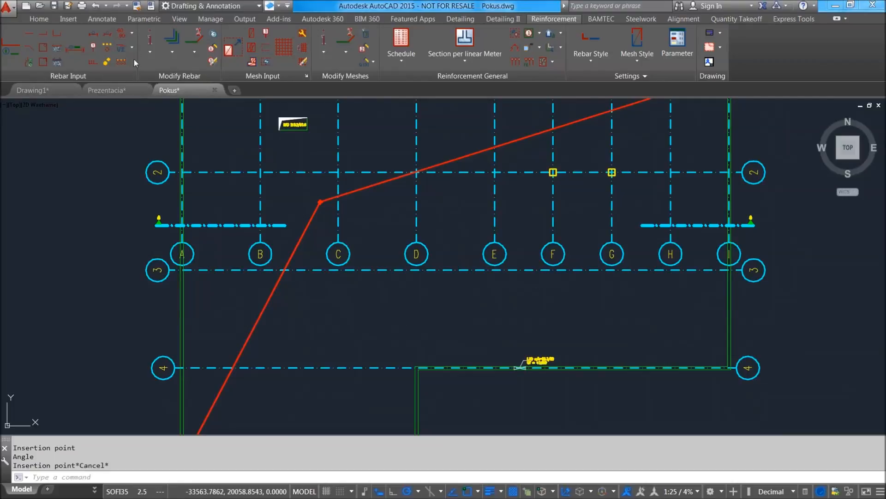
{"action": "left_click", "coordinate": [132, 34]}
{"action": "left_click", "coordinate": [132, 36]}
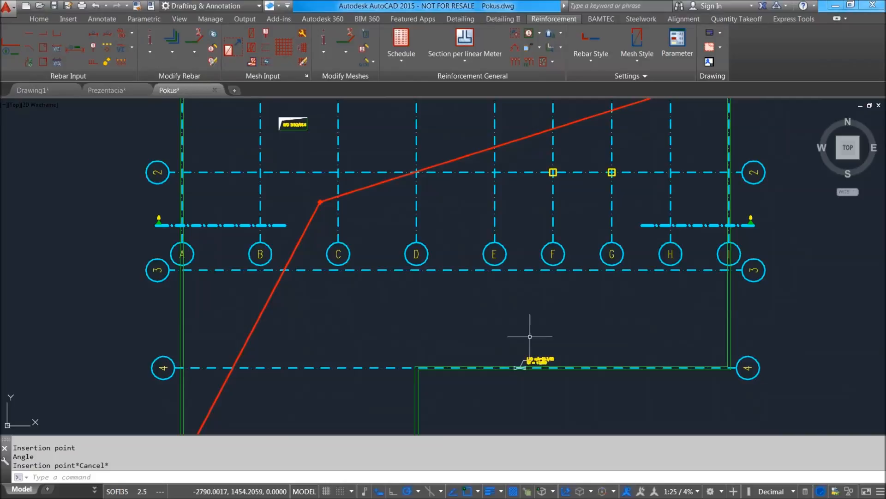
{"action": "scroll", "coordinate": [525, 301], "scroll_direction": "down", "scroll_amount": 5}
{"action": "scroll", "coordinate": [538, 304], "scroll_direction": "up", "scroll_amount": 5}
{"action": "mouse_move", "coordinate": [540, 305]}
{"action": "middle_mouse_down"}
{"action": "mouse_move", "coordinate": [544, 315]}
{"action": "mouse_move", "coordinate": [470, 290]}
{"action": "middle_mouse_up"}
{"action": "scroll", "coordinate": [546, 293], "scroll_direction": "down", "scroll_amount": 3}
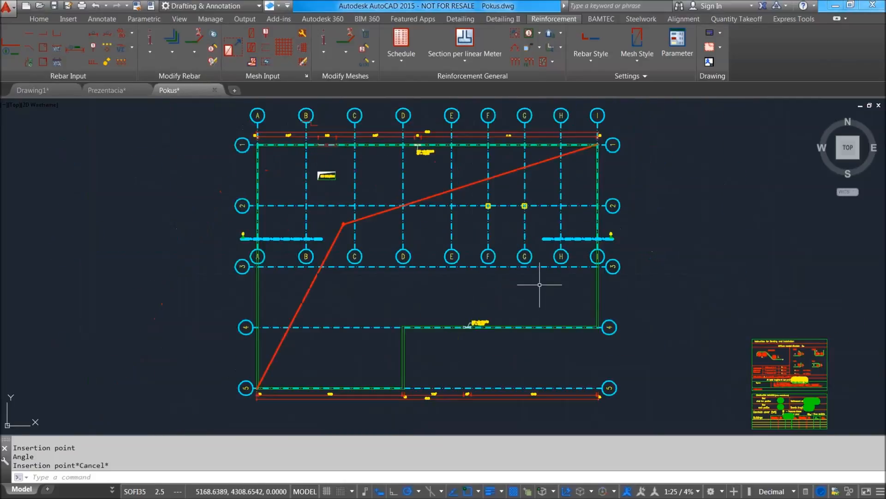
{"action": "middle_click_drag", "start_coordinate": [540, 287], "coordinate": [517, 297]}
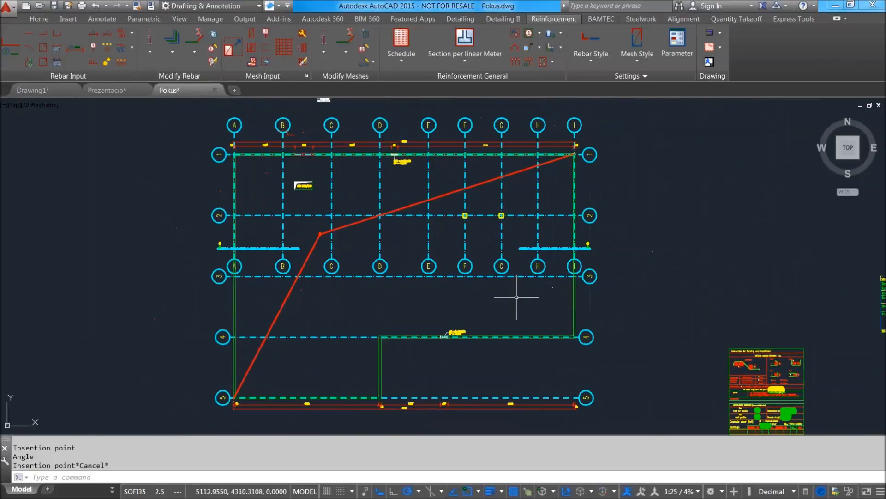
{"action": "left_click", "coordinate": [132, 34]}
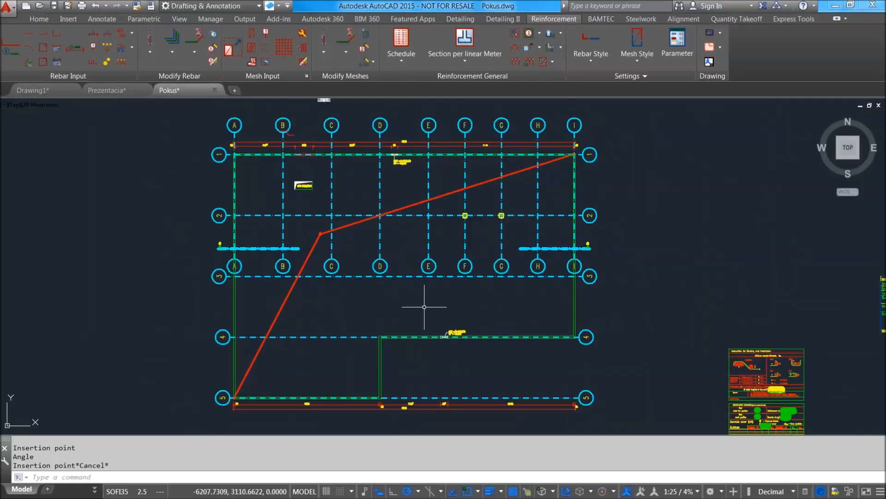
{"action": "middle_click_drag", "start_coordinate": [508, 304], "coordinate": [495, 283]}
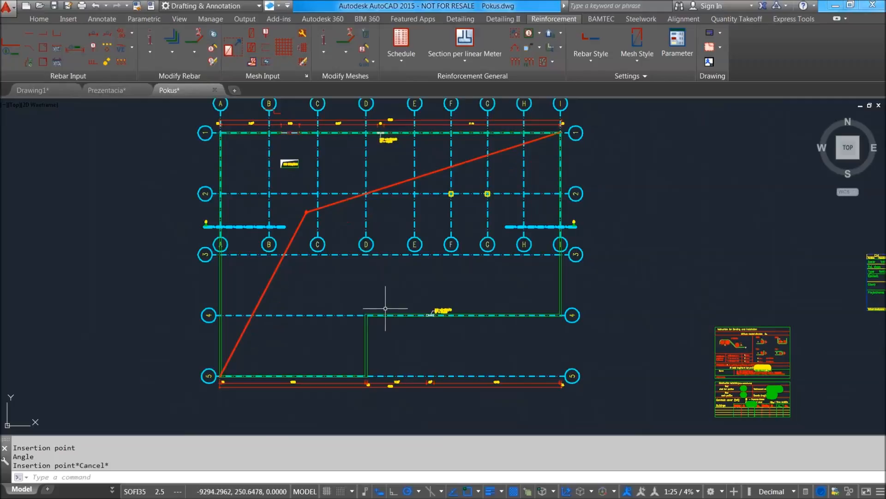
Start defining a special concrete cover and select the outer wall edges meeting at the inward corner of gridlines D and 4.
{"action": "left_click", "coordinate": [561, 47]}
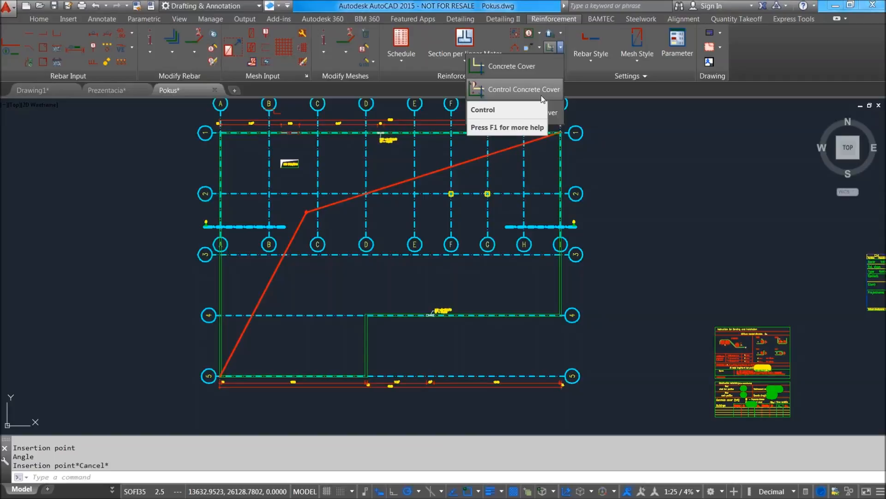
{"action": "left_click", "coordinate": [518, 68]}
{"action": "middle_click_drag", "start_coordinate": [518, 286], "coordinate": [516, 243]}
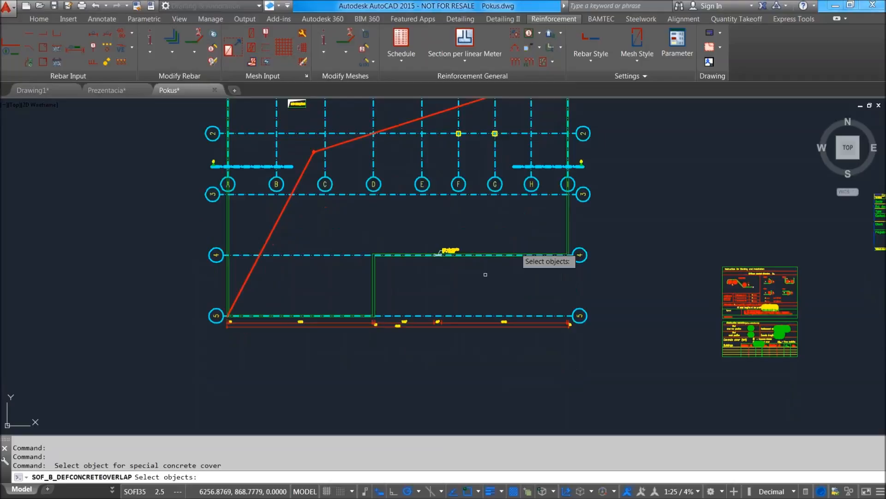
{"action": "scroll", "coordinate": [423, 264], "scroll_direction": "up", "scroll_amount": 4}
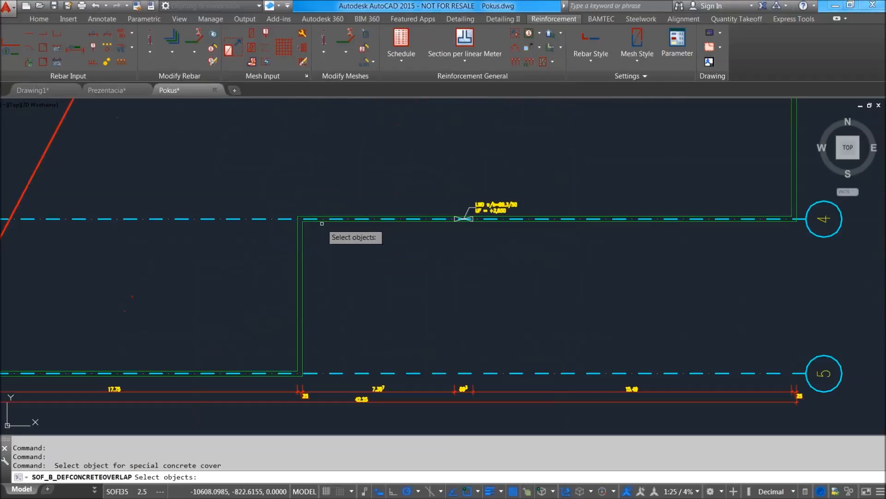
{"action": "scroll", "coordinate": [288, 226], "scroll_direction": "up", "scroll_amount": 5}
{"action": "left_click", "coordinate": [353, 253]}
{"action": "left_click", "coordinate": [315, 236]}
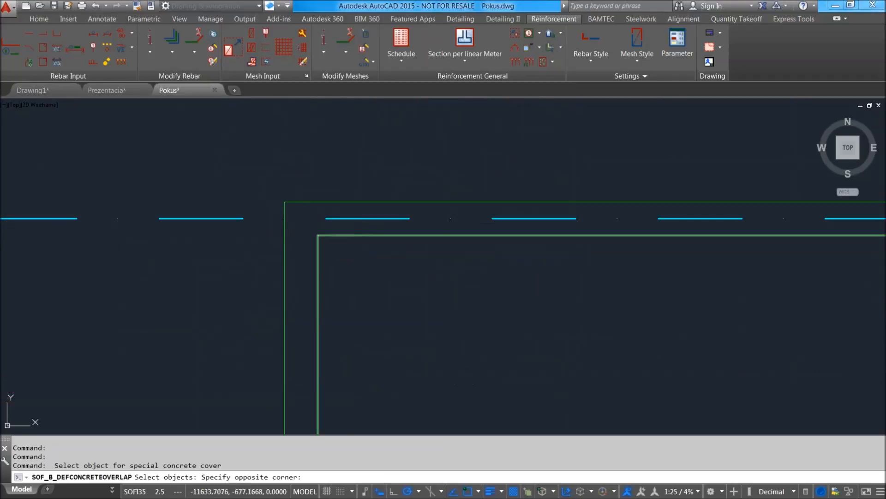
{"action": "scroll", "coordinate": [319, 229], "scroll_direction": "down", "scroll_amount": 5}
{"action": "scroll", "coordinate": [188, 269], "scroll_direction": "up", "scroll_amount": 7}
Add the outer wall edges along gridlines 5, A, 1 and I to the selection, and set the concrete cover to 2.5 cm.
{"action": "left_click", "coordinate": [143, 247]}
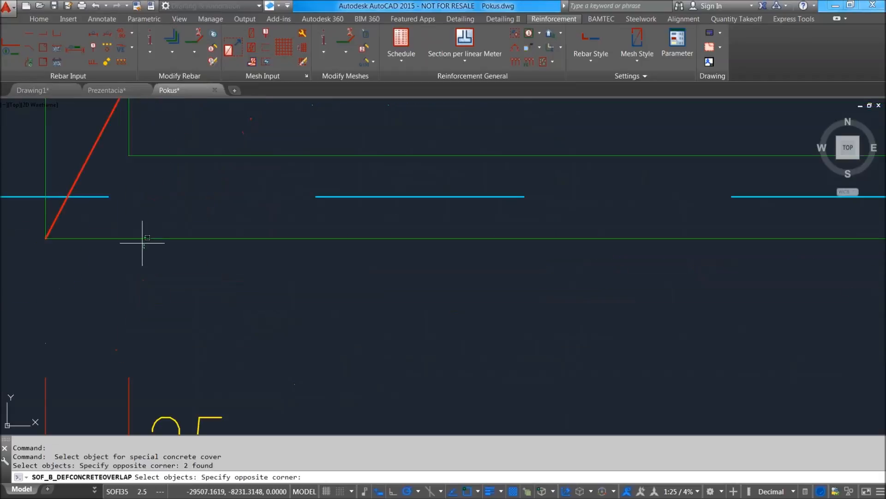
{"action": "scroll", "coordinate": [127, 228], "scroll_direction": "down", "scroll_amount": 4}
{"action": "left_click", "coordinate": [127, 228]}
{"action": "left_click", "coordinate": [106, 172]}
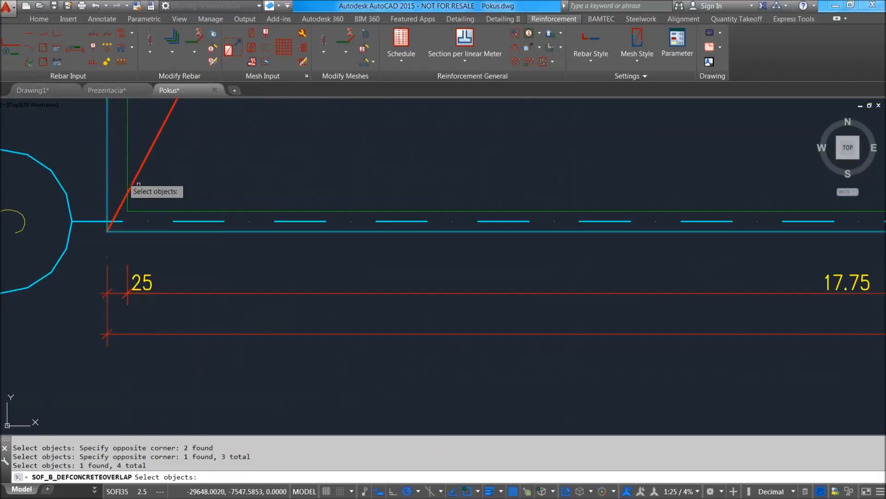
{"action": "scroll", "coordinate": [304, 237], "scroll_direction": "down", "scroll_amount": 7}
{"action": "middle_click_drag", "start_coordinate": [452, 149], "coordinate": [378, 393]}
{"action": "scroll", "coordinate": [414, 327], "scroll_direction": "up", "scroll_amount": 9}
{"action": "scroll", "coordinate": [522, 397], "scroll_direction": "up", "scroll_amount": 5}
{"action": "mouse_move", "coordinate": [524, 394]}
{"action": "middle_mouse_down"}
{"action": "mouse_move", "coordinate": [537, 345]}
{"action": "mouse_move", "coordinate": [527, 322]}
{"action": "middle_mouse_up"}
{"action": "left_click", "coordinate": [525, 345]}
{"action": "left_click", "coordinate": [492, 345]}
{"action": "scroll", "coordinate": [473, 258], "scroll_direction": "down", "scroll_amount": 8}
{"action": "scroll", "coordinate": [476, 230], "scroll_direction": "down", "scroll_amount": 4}
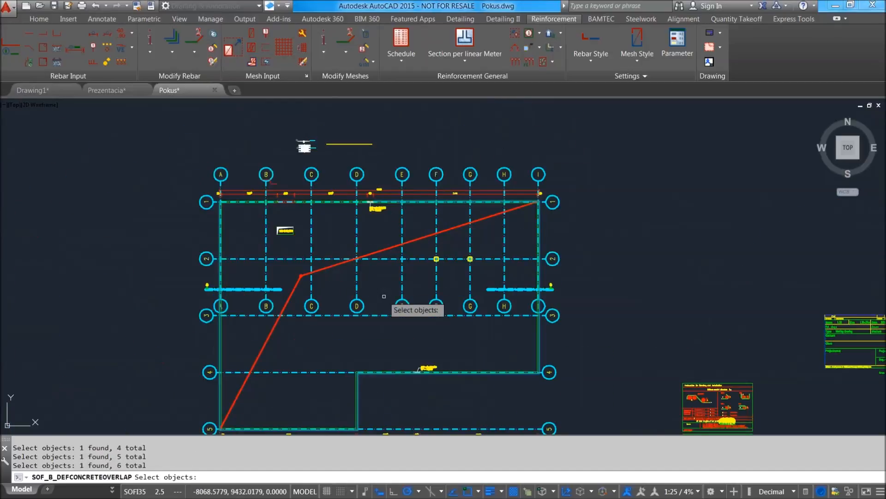
{"action": "key", "text": "Return"}
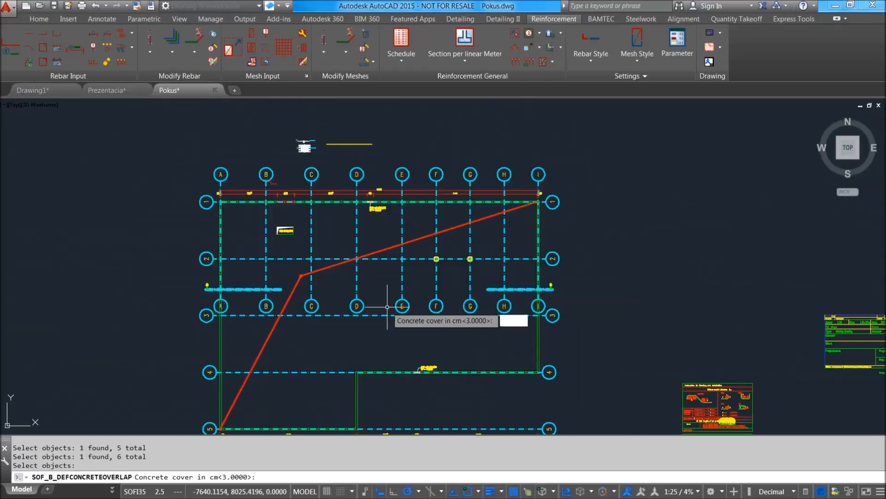
{"action": "key", "text": "Return"}
Start a Rectangular Range of rebar profiles in the STANDARD style and set the bar diameter to 12 mm.
{"action": "mouse_move", "coordinate": [408, 322]}
{"action": "middle_mouse_down"}
{"action": "mouse_move", "coordinate": [401, 300]}
{"action": "mouse_move", "coordinate": [378, 299]}
{"action": "mouse_move", "coordinate": [362, 283]}
{"action": "mouse_move", "coordinate": [332, 282]}
{"action": "mouse_move", "coordinate": [277, 314]}
{"action": "middle_mouse_up"}
{"action": "scroll", "coordinate": [402, 300], "scroll_direction": "up", "scroll_amount": 2}
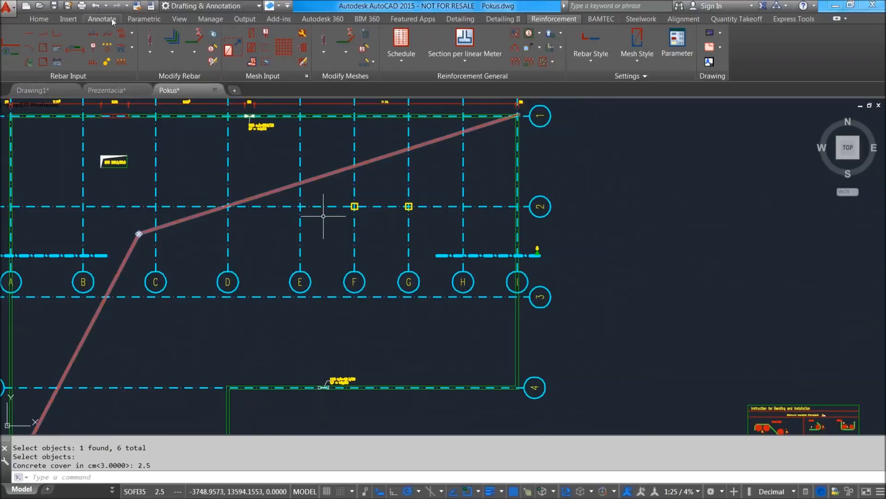
{"action": "left_click", "coordinate": [133, 33]}
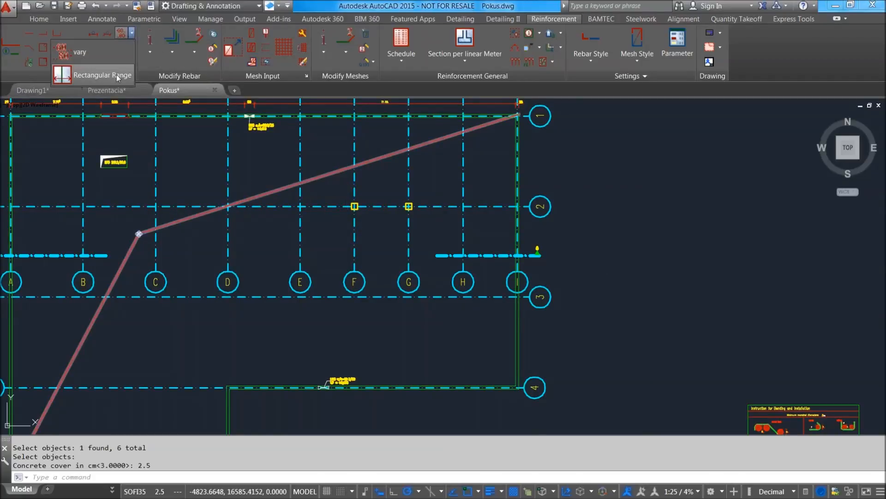
{"action": "left_click", "coordinate": [89, 76]}
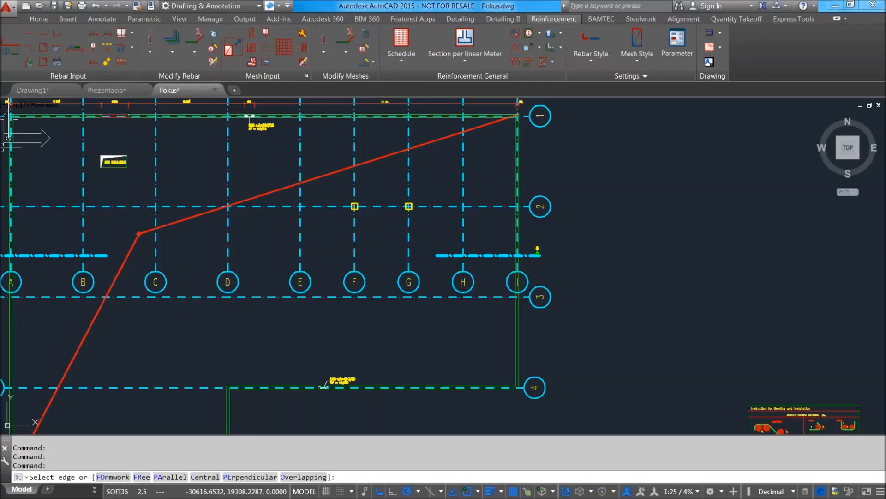
{"action": "left_click_drag", "start_coordinate": [360, 123], "coordinate": [469, 123]}
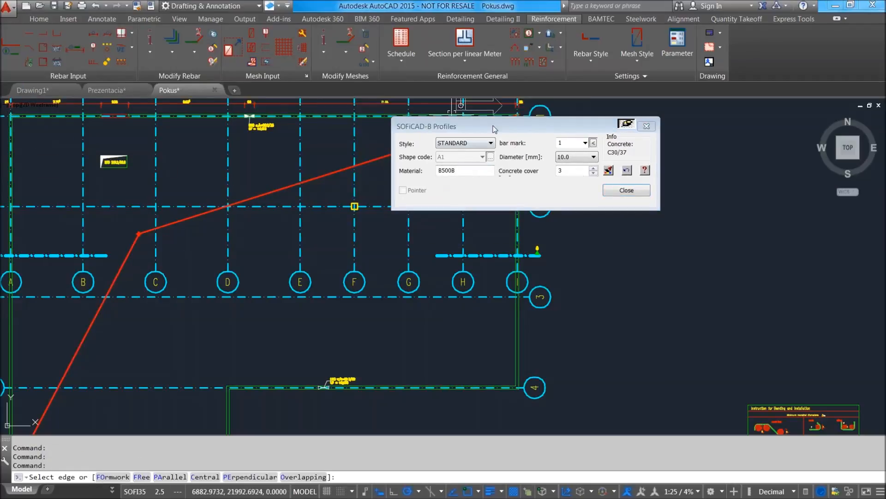
{"action": "left_click", "coordinate": [573, 158]}
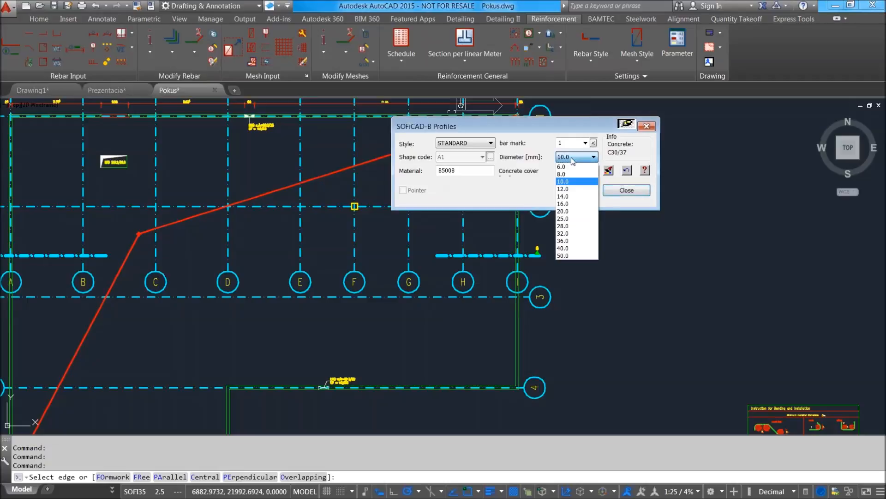
{"action": "left_click", "coordinate": [575, 189]}
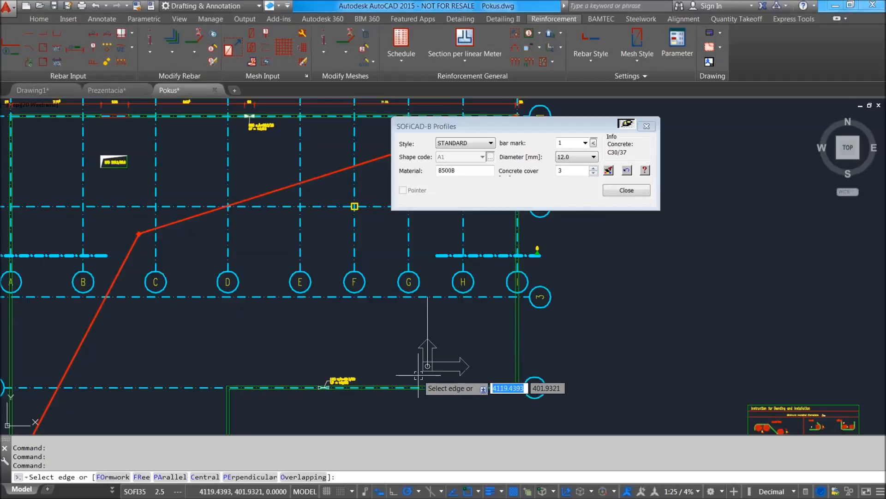
Switch the range definition to the Formwork option and pick the outer wall edge on gridline 4 as the first edge.
{"action": "scroll", "coordinate": [413, 376], "scroll_direction": "up", "scroll_amount": 2}
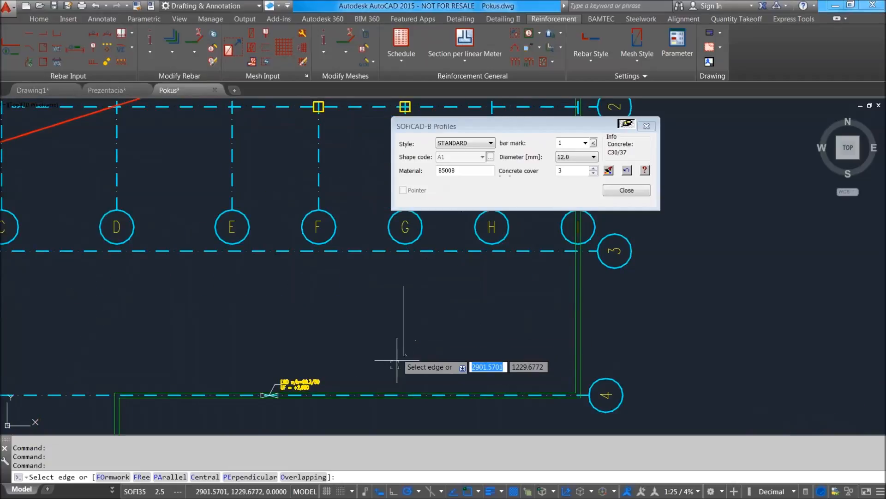
{"action": "left_click", "coordinate": [114, 477]}
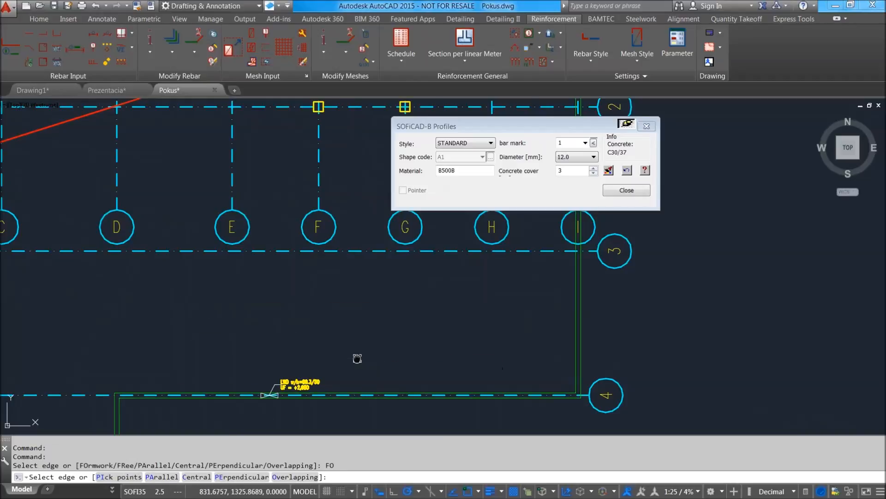
{"action": "middle_click_drag", "start_coordinate": [356, 356], "coordinate": [387, 298]}
{"action": "scroll", "coordinate": [388, 337], "scroll_direction": "up", "scroll_amount": 4}
{"action": "scroll", "coordinate": [388, 338], "scroll_direction": "up", "scroll_amount": 2}
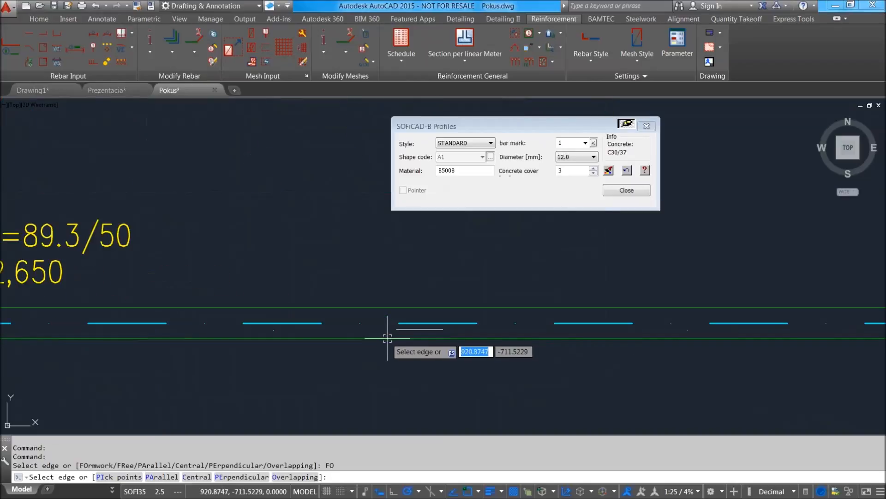
{"action": "left_click", "coordinate": [386, 337]}
Try to use the outer wall edge on gridline 1 as the second edge defining the profile's insertion point.
{"action": "scroll", "coordinate": [380, 277], "scroll_direction": "down", "scroll_amount": 6}
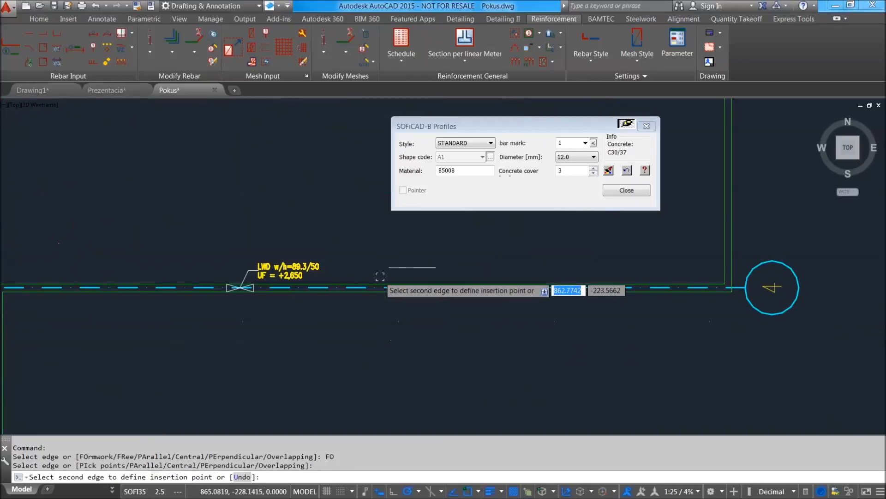
{"action": "middle_click_drag", "start_coordinate": [368, 256], "coordinate": [367, 286]}
{"action": "scroll", "coordinate": [367, 286], "scroll_direction": "up", "scroll_amount": 7}
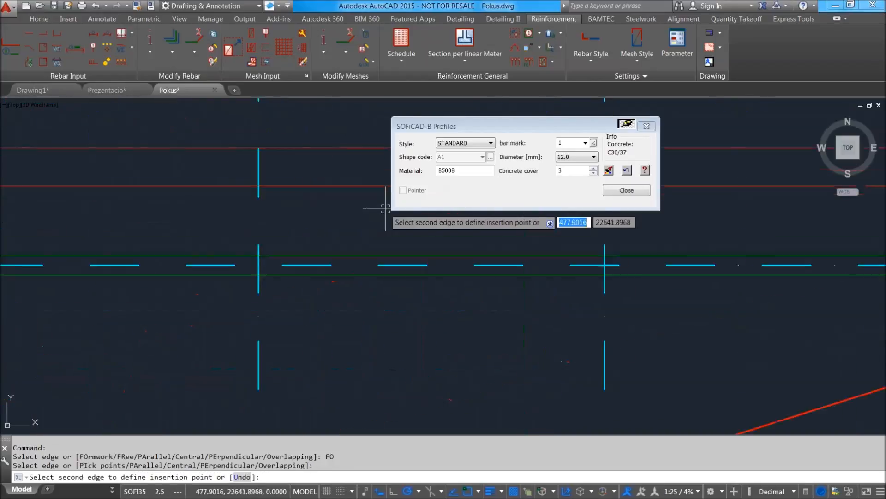
{"action": "left_click", "coordinate": [375, 257]}
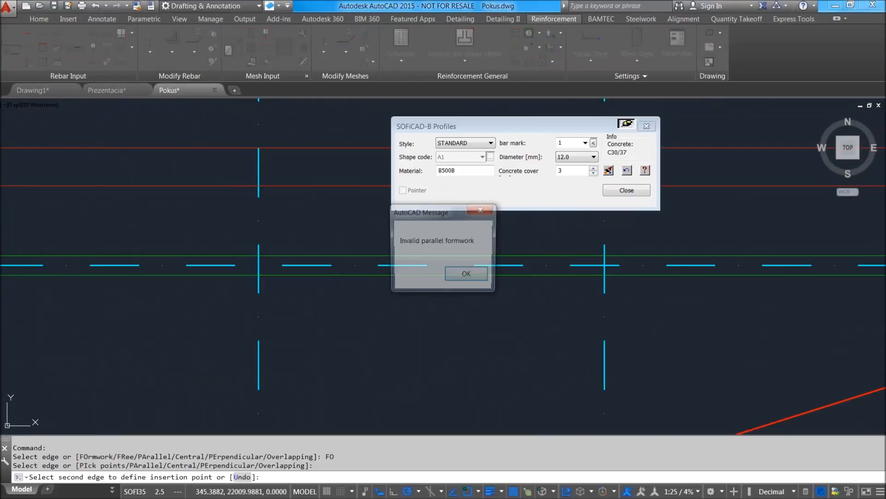
{"action": "left_click", "coordinate": [467, 275]}
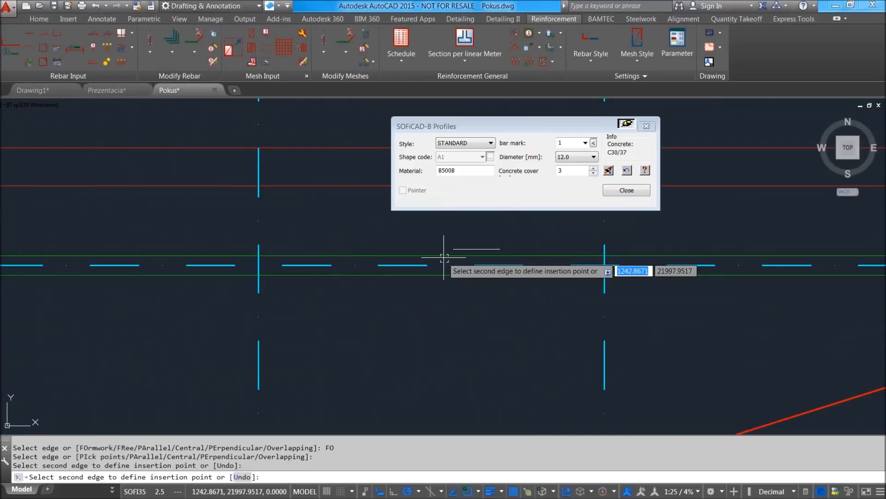
{"action": "left_click", "coordinate": [442, 259]}
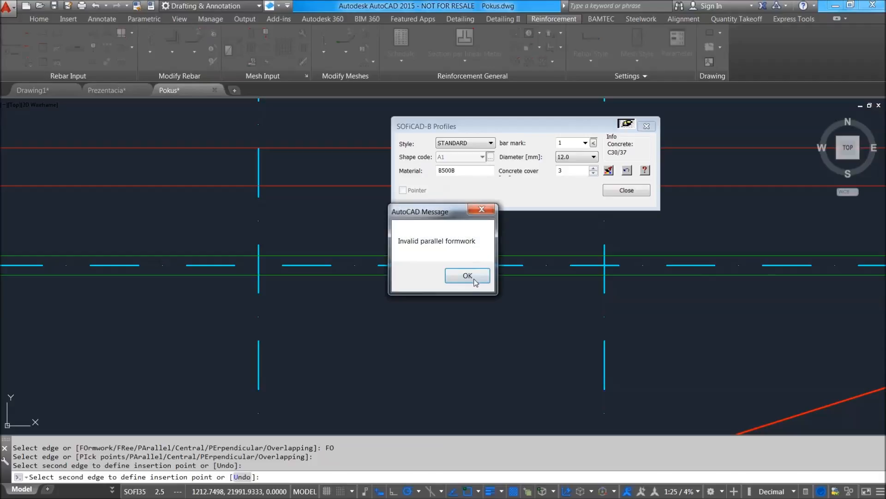
{"action": "left_click", "coordinate": [470, 276]}
{"action": "scroll", "coordinate": [478, 232], "scroll_direction": "down", "scroll_amount": 8}
{"action": "scroll", "coordinate": [531, 307], "scroll_direction": "up", "scroll_amount": 10}
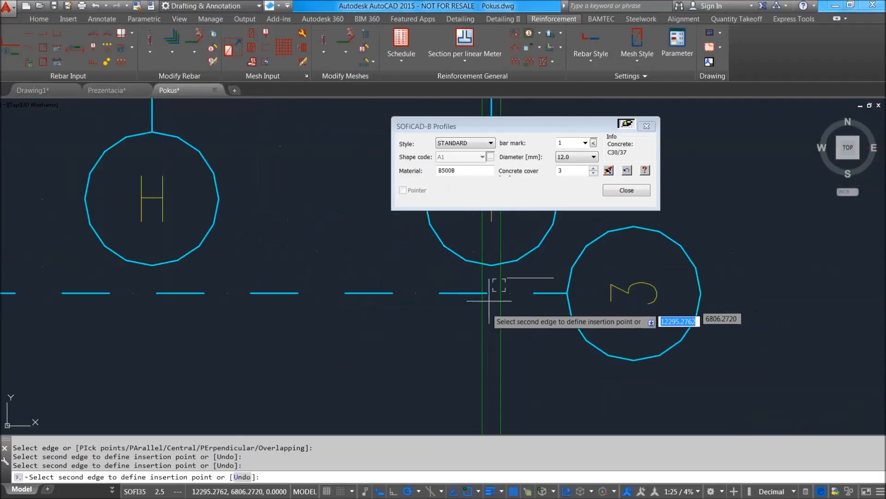
Use the outer wall edge on gridline I as the second edge, and pick the outer edge on gridline A near gridline 4.
{"action": "left_click", "coordinate": [499, 314]}
{"action": "scroll", "coordinate": [430, 281], "scroll_direction": "down", "scroll_amount": 10}
{"action": "scroll", "coordinate": [404, 327], "scroll_direction": "up", "scroll_amount": 4}
{"action": "middle_click_drag", "start_coordinate": [333, 329], "coordinate": [571, 310]}
{"action": "middle_click_drag", "start_coordinate": [249, 314], "coordinate": [537, 330]}
{"action": "scroll", "coordinate": [223, 322], "scroll_direction": "up", "scroll_amount": 4}
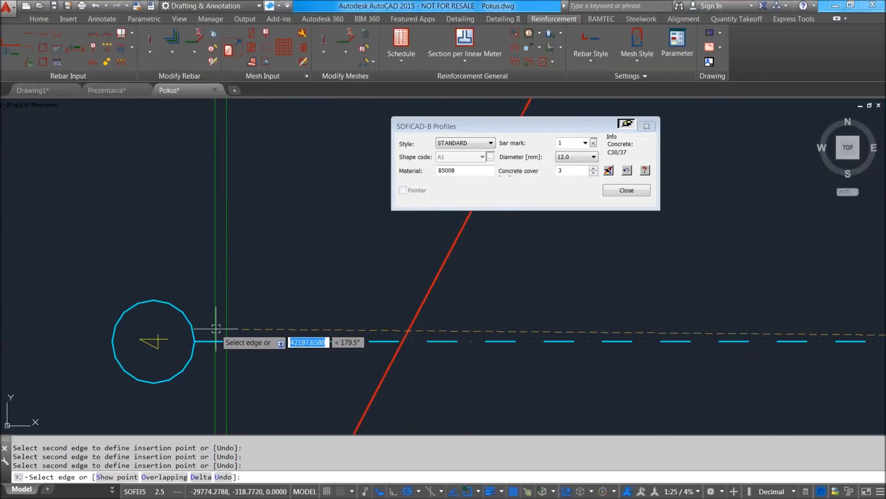
{"action": "left_click", "coordinate": [216, 328]}
Try to use the wall edge on gridline A below gridline 3 as the second edge for the insertion point.
{"action": "scroll", "coordinate": [291, 297], "scroll_direction": "down", "scroll_amount": 4}
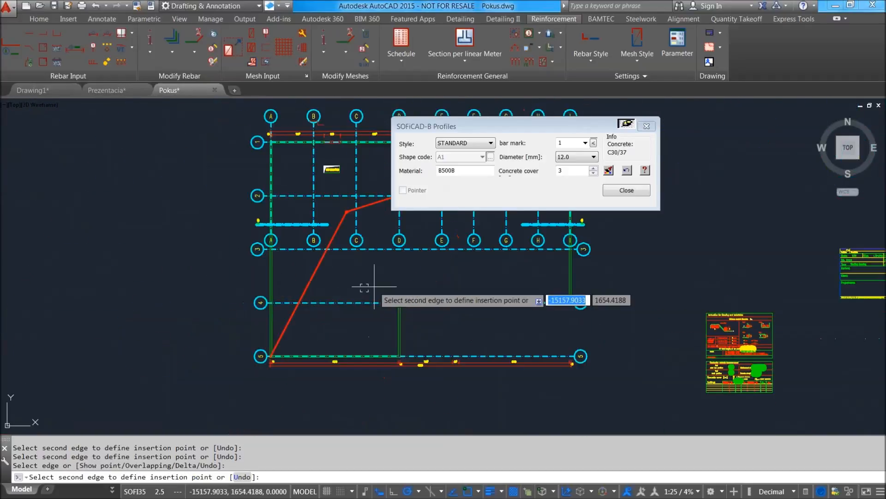
{"action": "scroll", "coordinate": [396, 298], "scroll_direction": "up", "scroll_amount": 4}
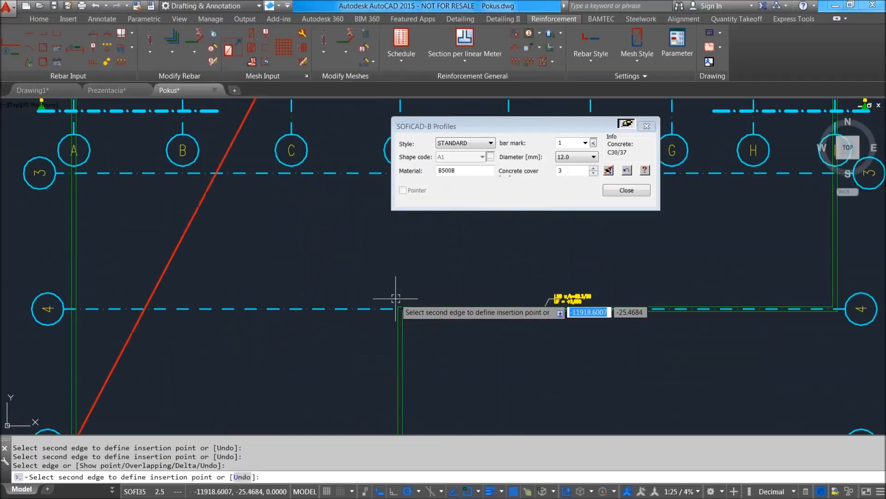
{"action": "scroll", "coordinate": [396, 297], "scroll_direction": "down", "scroll_amount": 3}
{"action": "scroll", "coordinate": [323, 271], "scroll_direction": "down", "scroll_amount": 3}
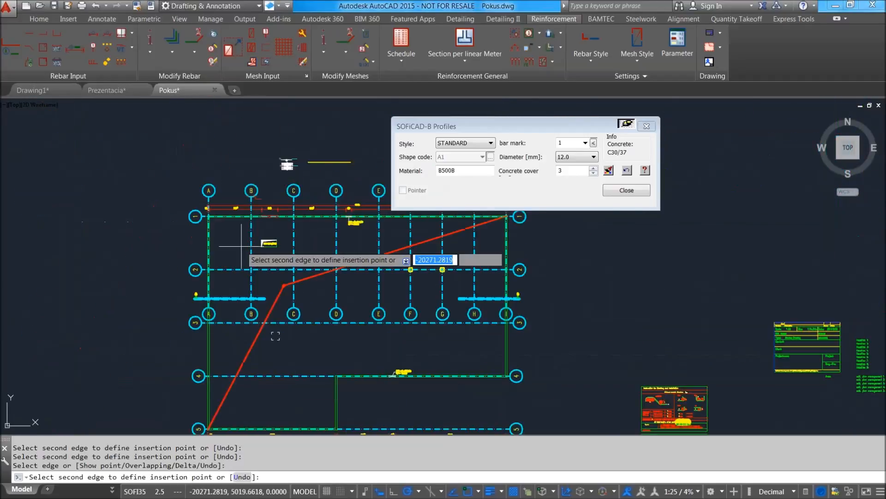
{"action": "scroll", "coordinate": [203, 369], "scroll_direction": "up", "scroll_amount": 5}
{"action": "left_click", "coordinate": [182, 365]}
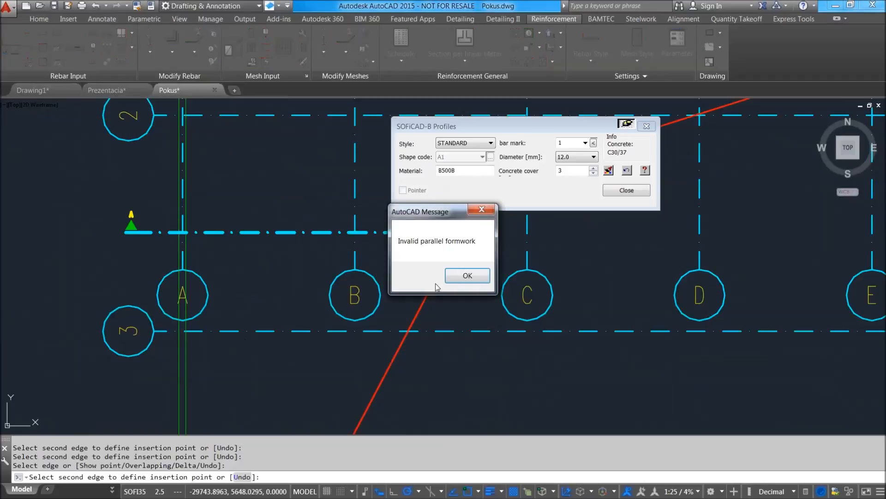
{"action": "left_click", "coordinate": [445, 277]}
Pick the outer wall edge on gridline 1 near gridline A, accept the excess bar length, and cancel placing the profile.
{"action": "scroll", "coordinate": [187, 198], "scroll_direction": "up", "scroll_amount": 5}
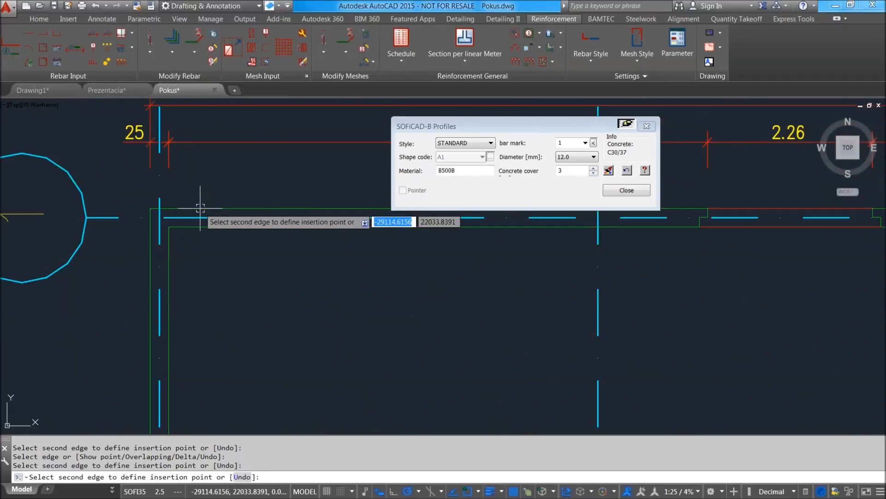
{"action": "left_click", "coordinate": [200, 208]}
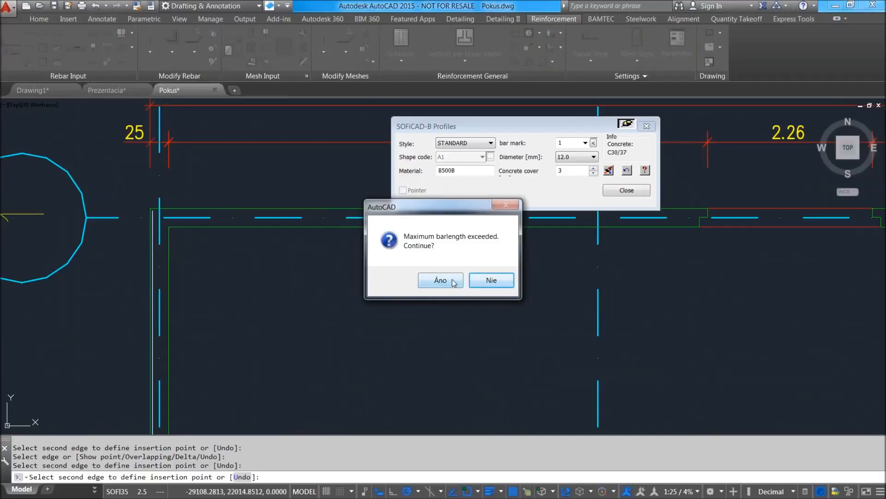
{"action": "left_click", "coordinate": [434, 281]}
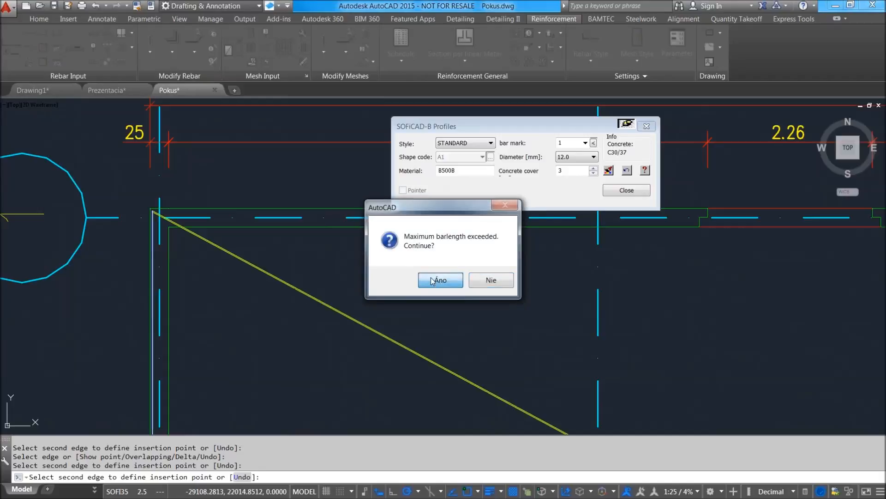
{"action": "scroll", "coordinate": [377, 277], "scroll_direction": "down", "scroll_amount": 5}
{"action": "scroll", "coordinate": [535, 326], "scroll_direction": "up", "scroll_amount": 3}
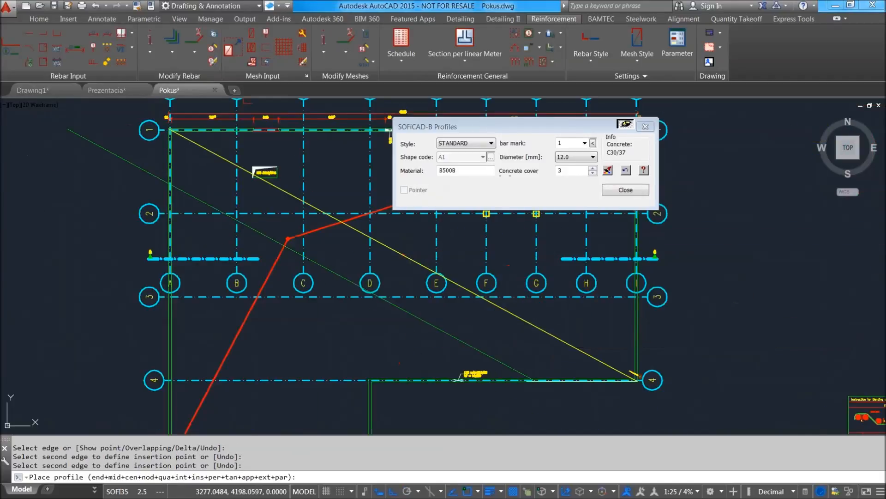
{"action": "key", "text": "Escape"}
{"action": "mouse_move", "coordinate": [454, 274]}
{"action": "middle_mouse_down"}
{"action": "mouse_move", "coordinate": [439, 304]}
{"action": "mouse_move", "coordinate": [380, 285]}
{"action": "middle_mouse_up"}
{"action": "key", "text": "Escape"}
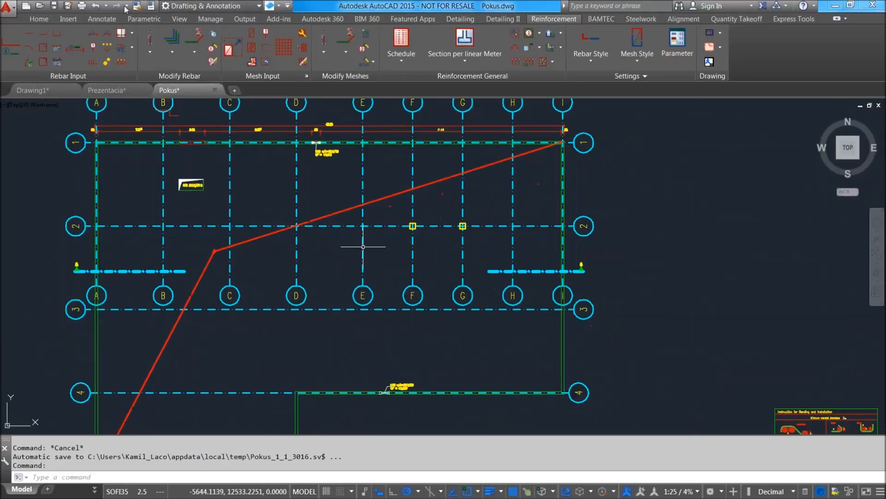
{"action": "scroll", "coordinate": [392, 346], "scroll_direction": "up", "scroll_amount": 8}
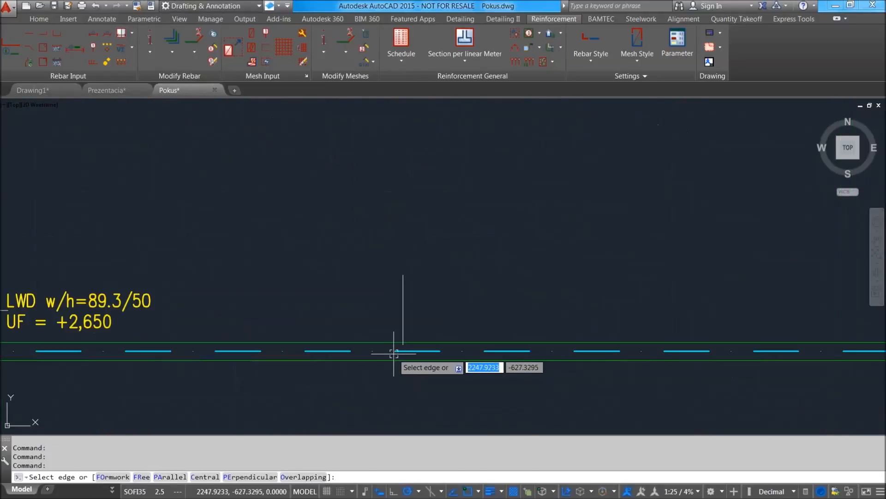
{"action": "left_click", "coordinate": [403, 353]}
{"action": "scroll", "coordinate": [393, 277], "scroll_direction": "down", "scroll_amount": 8}
{"action": "scroll", "coordinate": [393, 263], "scroll_direction": "down", "scroll_amount": 2}
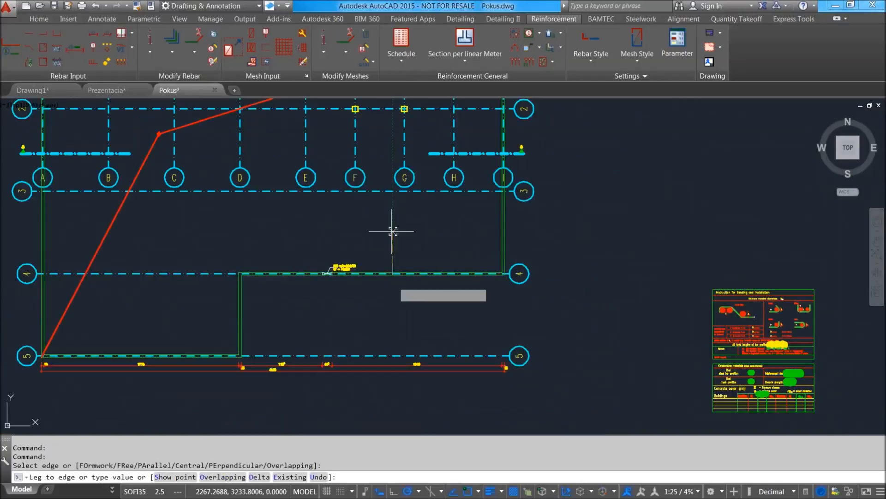
{"action": "scroll", "coordinate": [517, 232], "scroll_direction": "up", "scroll_amount": 2}
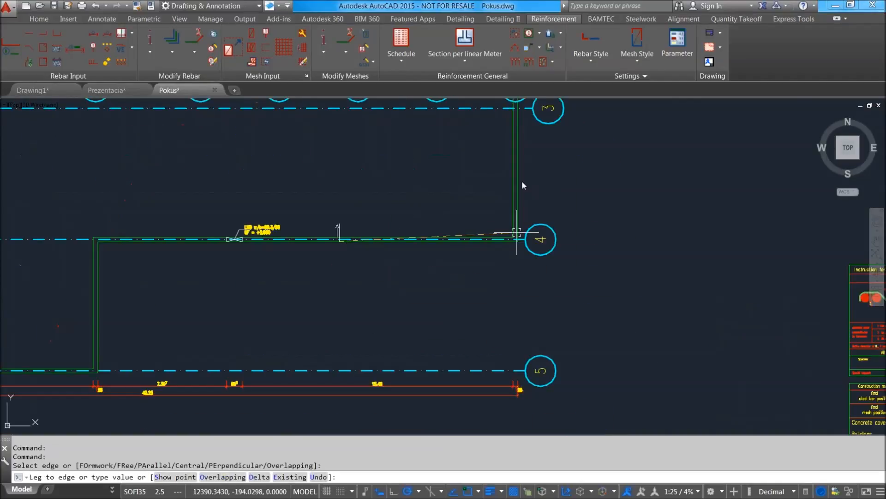
{"action": "key", "text": "Escape"}
{"action": "key", "text": "Escape"}
{"action": "key", "text": "Escape"}
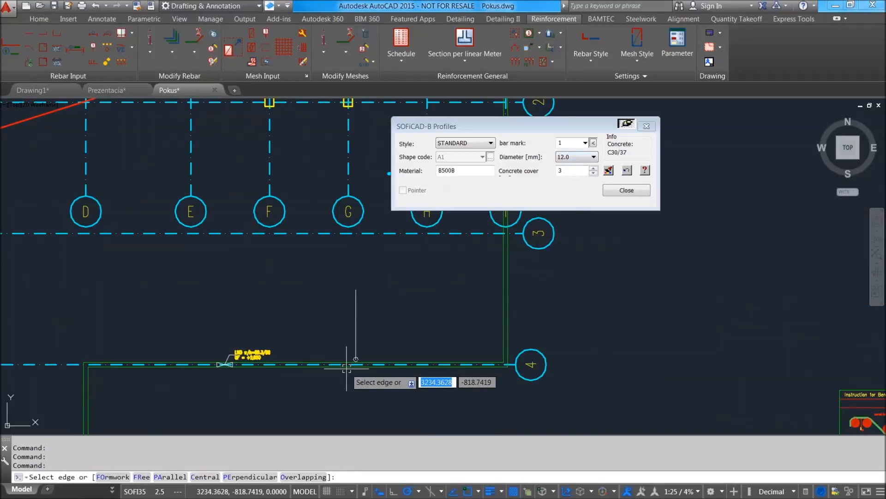
Define a 12 mm bar from the outer wall edge on gridline 4 to the outer edge on gridline 1, accepting the excess bar length.
{"action": "scroll", "coordinate": [351, 360], "scroll_direction": "up", "scroll_amount": 6}
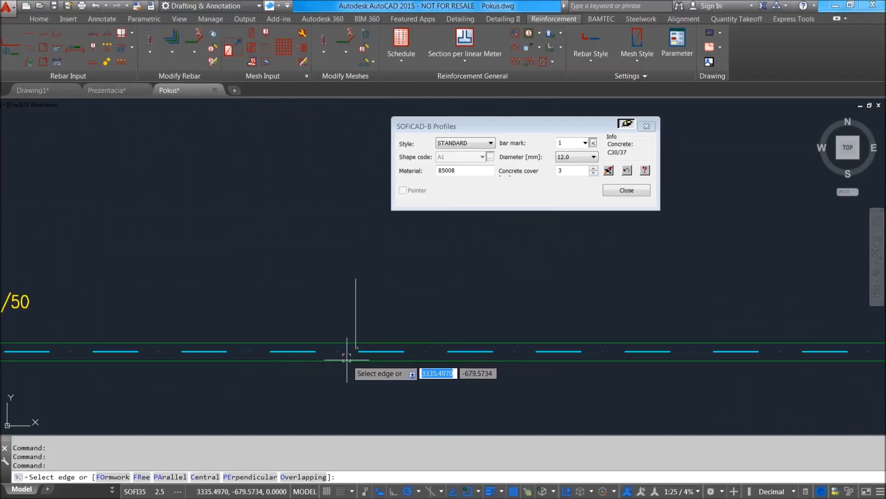
{"action": "left_click", "coordinate": [349, 360]}
{"action": "scroll", "coordinate": [329, 212], "scroll_direction": "down", "scroll_amount": 5}
{"action": "scroll", "coordinate": [341, 273], "scroll_direction": "up", "scroll_amount": 8}
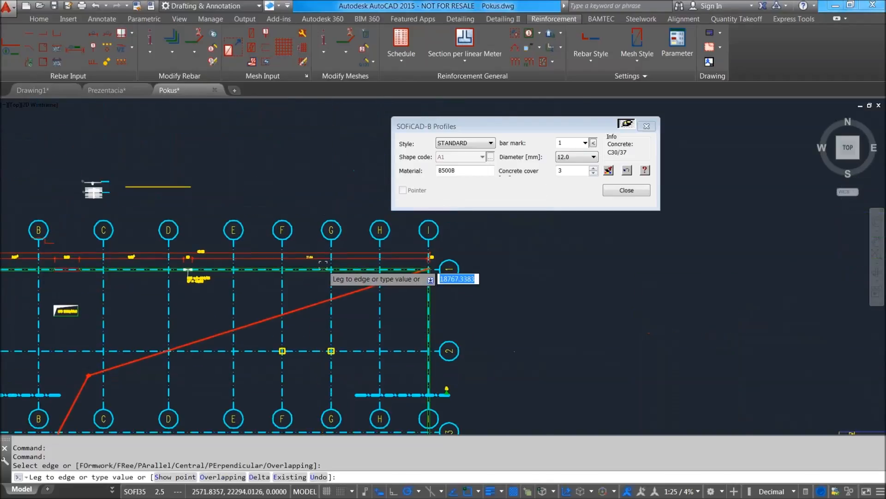
{"action": "left_click", "coordinate": [373, 263]}
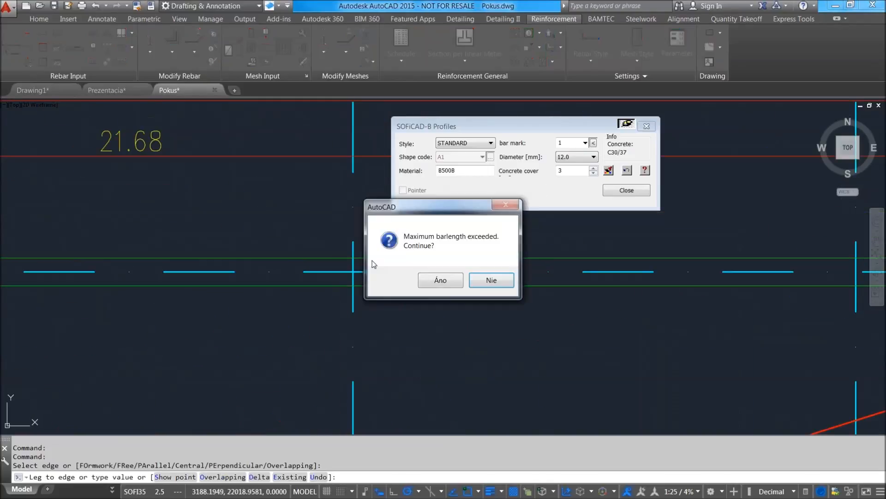
{"action": "left_click", "coordinate": [439, 282]}
{"action": "left_click", "coordinate": [441, 280]}
Place the extracted bar profile outside the plan beyond gridline I and position its bar mark text beside its lower end.
{"action": "scroll", "coordinate": [446, 351], "scroll_direction": "down", "scroll_amount": 5}
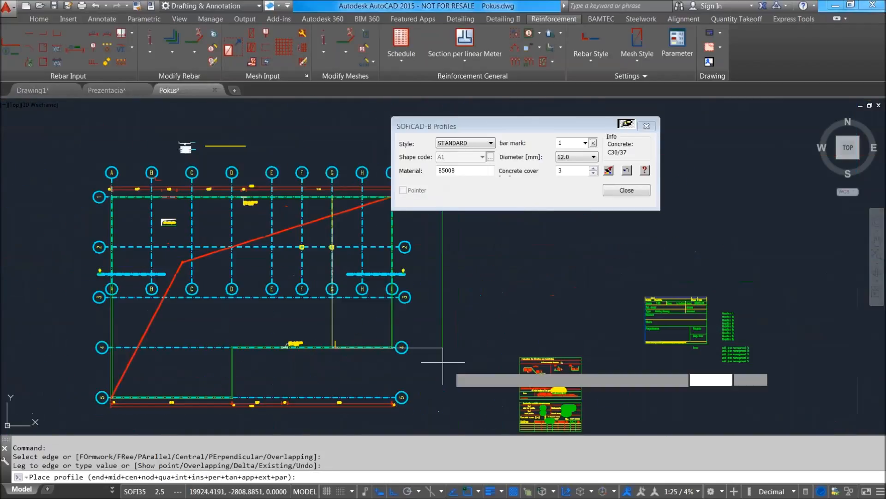
{"action": "scroll", "coordinate": [435, 340], "scroll_direction": "up", "scroll_amount": 2}
{"action": "left_click", "coordinate": [425, 339]}
{"action": "scroll", "coordinate": [450, 341], "scroll_direction": "up", "scroll_amount": 6}
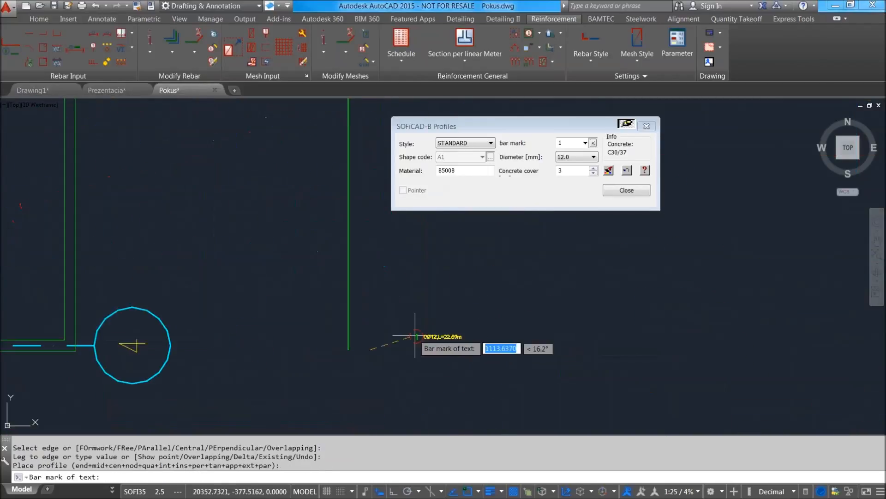
{"action": "left_click", "coordinate": [372, 336]}
{"action": "left_click", "coordinate": [372, 297]}
Set the bar spacing of the linear range to 12.5 cm in the STANDARD laying style.
{"action": "middle_click_drag", "start_coordinate": [258, 277], "coordinate": [576, 257]}
{"action": "scroll", "coordinate": [576, 257], "scroll_direction": "down", "scroll_amount": 4}
{"action": "middle_click_drag", "start_coordinate": [421, 223], "coordinate": [512, 229]}
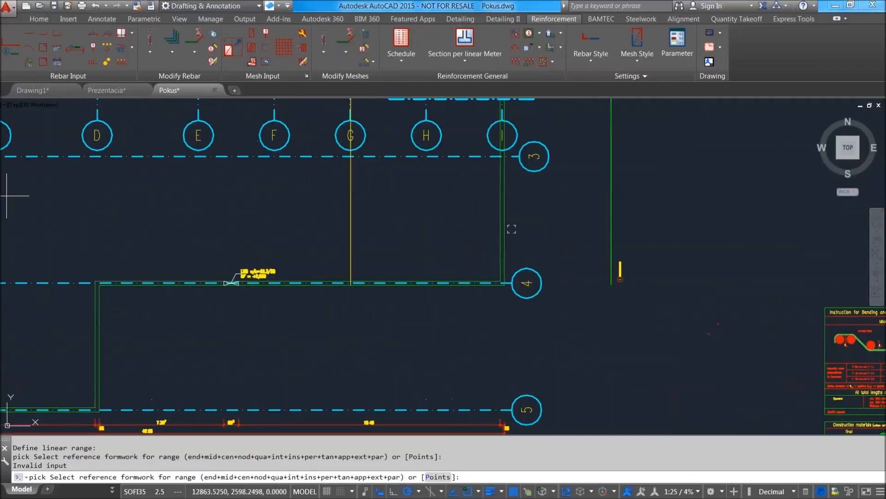
{"action": "left_click_drag", "start_coordinate": [417, 141], "coordinate": [563, 138]}
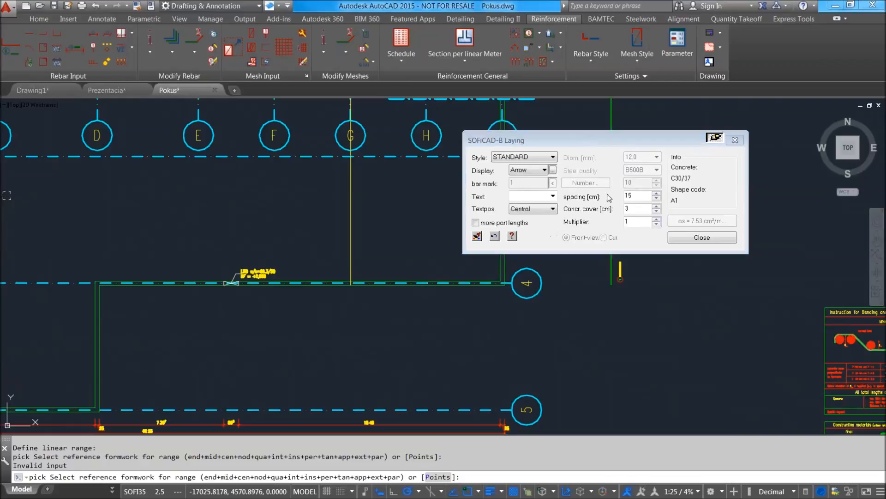
{"action": "double_click", "coordinate": [632, 196]}
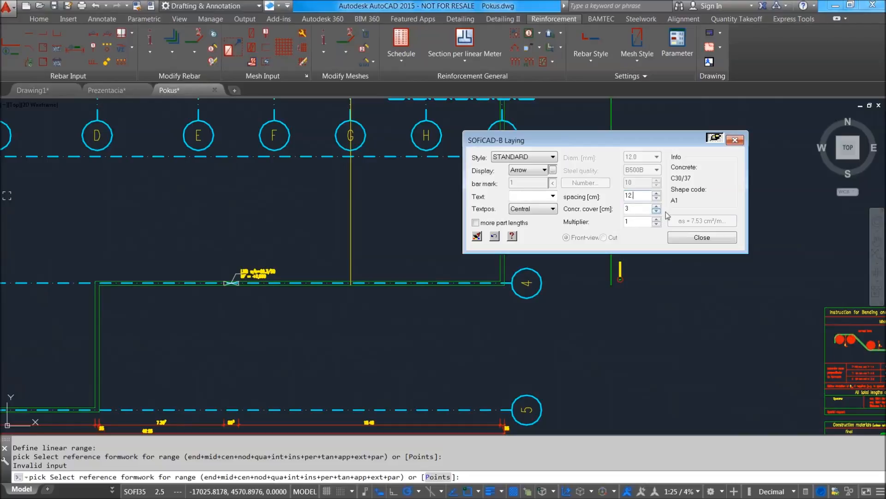
{"action": "left_click_drag", "start_coordinate": [614, 138], "coordinate": [664, 127]}
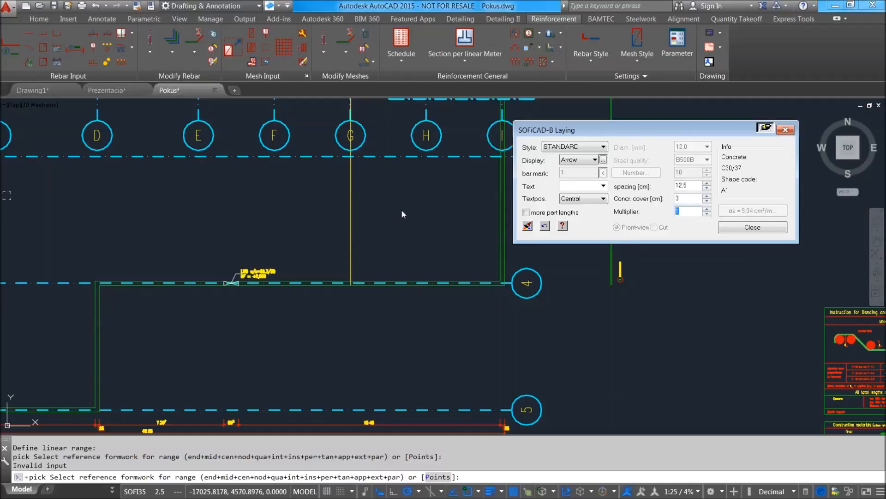
Lay the linear range between the outer wall edges on gridlines I and A, with the bars parallel to the formwork.
{"action": "middle_click_drag", "start_coordinate": [414, 220], "coordinate": [380, 238]}
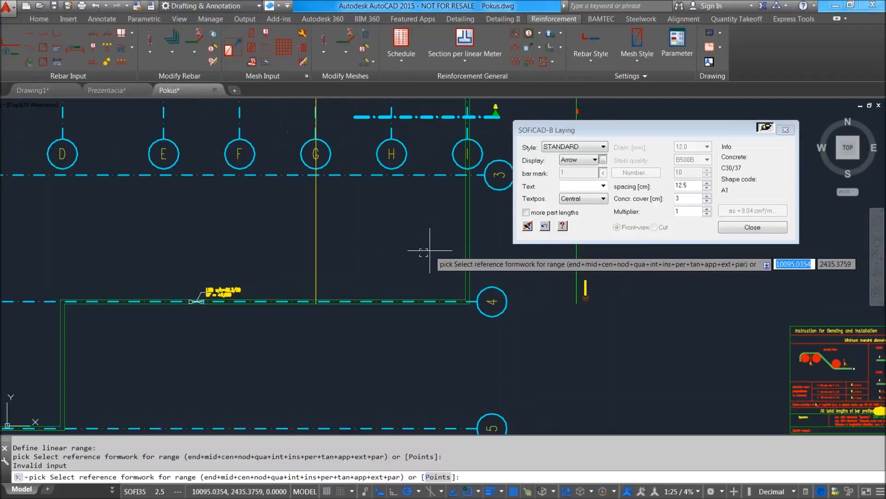
{"action": "scroll", "coordinate": [433, 253], "scroll_direction": "up", "scroll_amount": 2}
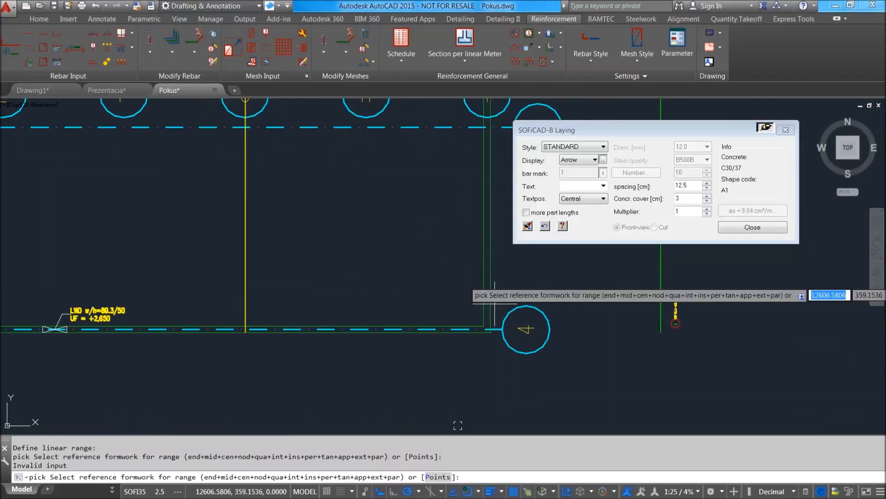
{"action": "left_click", "coordinate": [490, 231]}
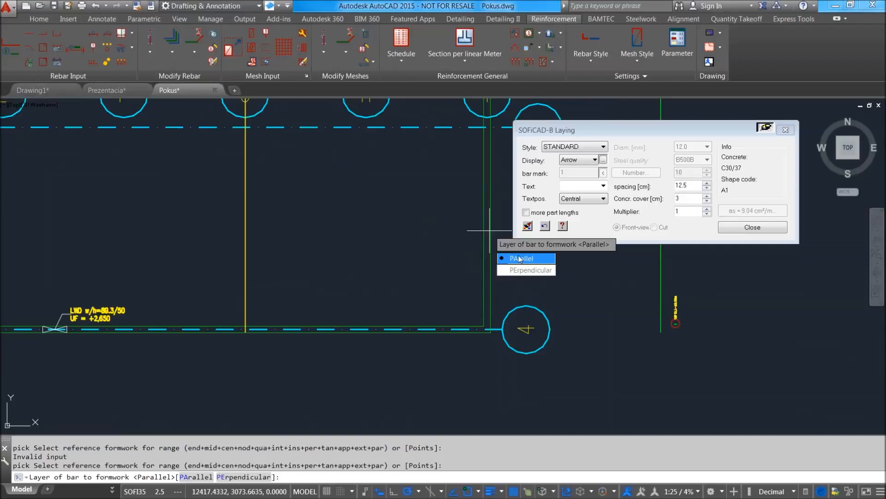
{"action": "left_click", "coordinate": [519, 259]}
{"action": "scroll", "coordinate": [485, 228], "scroll_direction": "down", "scroll_amount": 5}
{"action": "scroll", "coordinate": [157, 249], "scroll_direction": "up", "scroll_amount": 8}
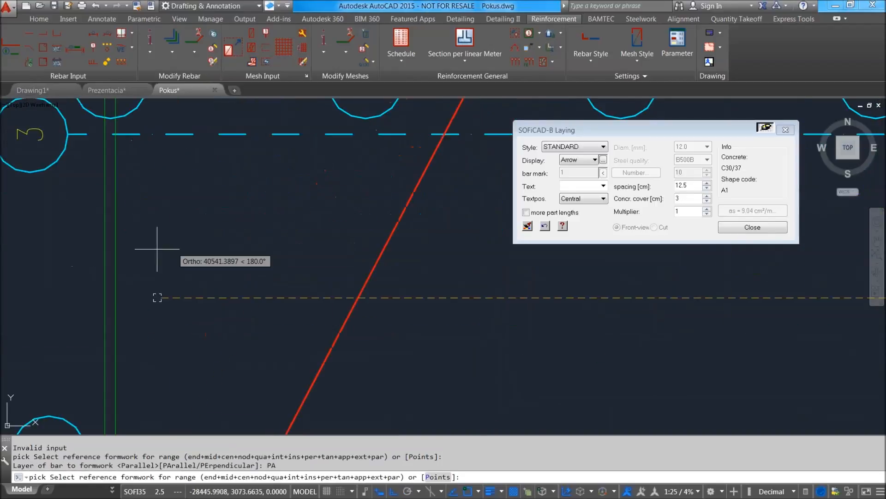
{"action": "left_click", "coordinate": [106, 249]}
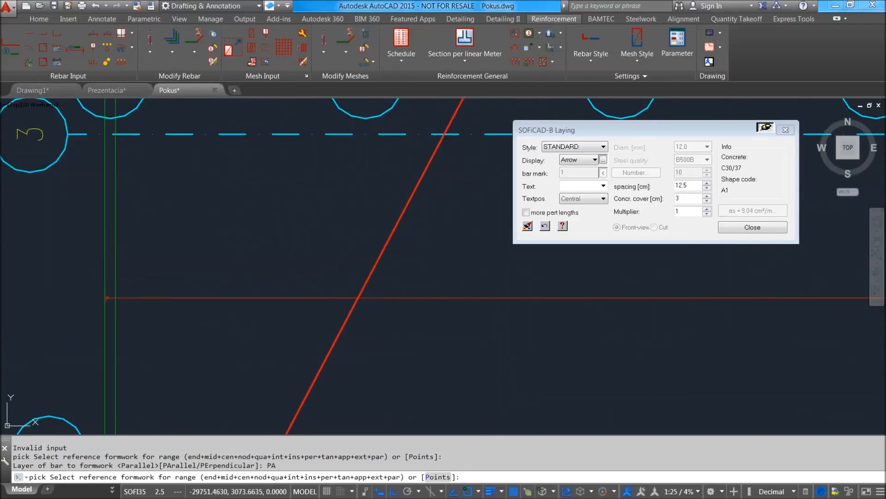
{"action": "scroll", "coordinate": [226, 237], "scroll_direction": "down", "scroll_amount": 8}
{"action": "scroll", "coordinate": [343, 253], "scroll_direction": "up", "scroll_amount": 8}
{"action": "scroll", "coordinate": [406, 207], "scroll_direction": "down", "scroll_amount": 4}
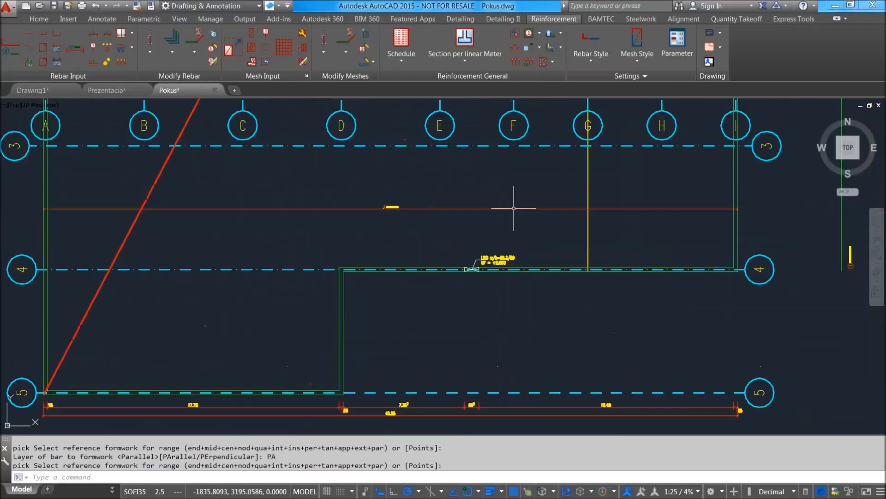
Examine the bar mark on the linear range and the ends of the extracted bar profile beside the plan.
{"action": "scroll", "coordinate": [554, 215], "scroll_direction": "up", "scroll_amount": 4}
{"action": "scroll", "coordinate": [277, 255], "scroll_direction": "up", "scroll_amount": 8}
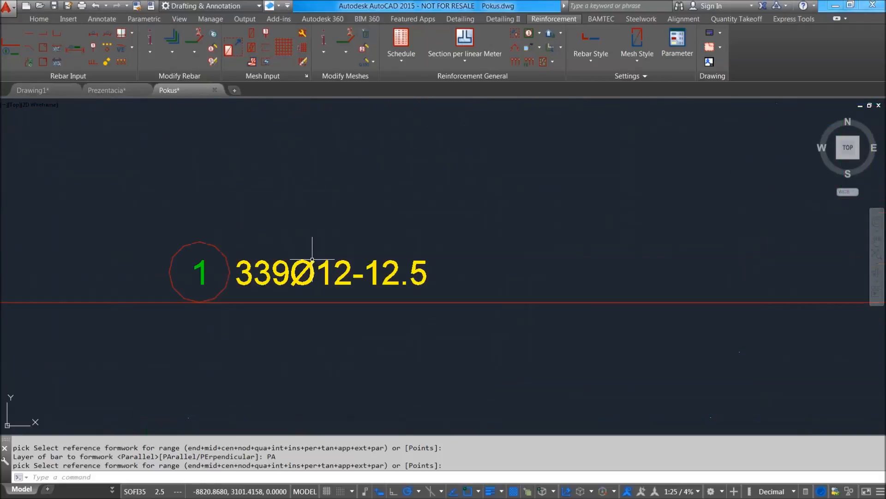
{"action": "scroll", "coordinate": [332, 239], "scroll_direction": "down", "scroll_amount": 10}
{"action": "scroll", "coordinate": [738, 271], "scroll_direction": "up", "scroll_amount": 4}
{"action": "middle_click_drag", "start_coordinate": [788, 330], "coordinate": [427, 277]}
{"action": "scroll", "coordinate": [426, 277], "scroll_direction": "up", "scroll_amount": 9}
{"action": "scroll", "coordinate": [547, 259], "scroll_direction": "down", "scroll_amount": 11}
{"action": "scroll", "coordinate": [554, 204], "scroll_direction": "up", "scroll_amount": 8}
{"action": "scroll", "coordinate": [560, 206], "scroll_direction": "down", "scroll_amount": 8}
{"action": "scroll", "coordinate": [527, 284], "scroll_direction": "down", "scroll_amount": 3}
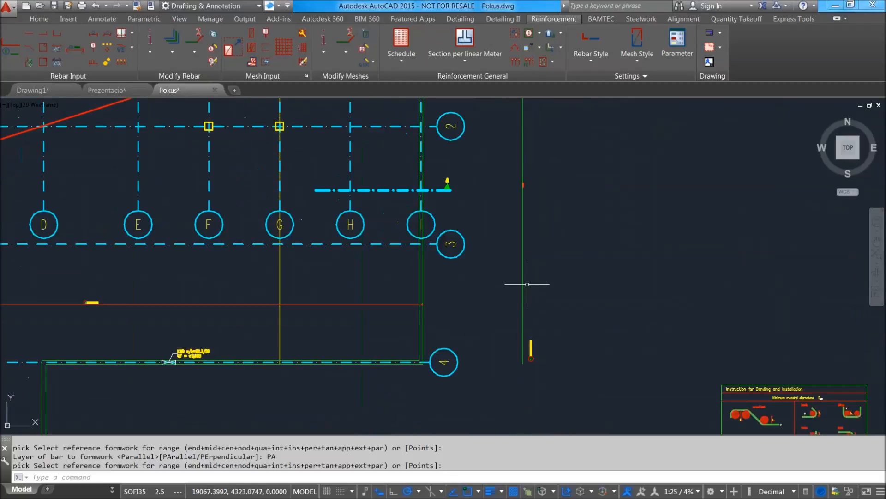
{"action": "scroll", "coordinate": [522, 397], "scroll_direction": "up", "scroll_amount": 8}
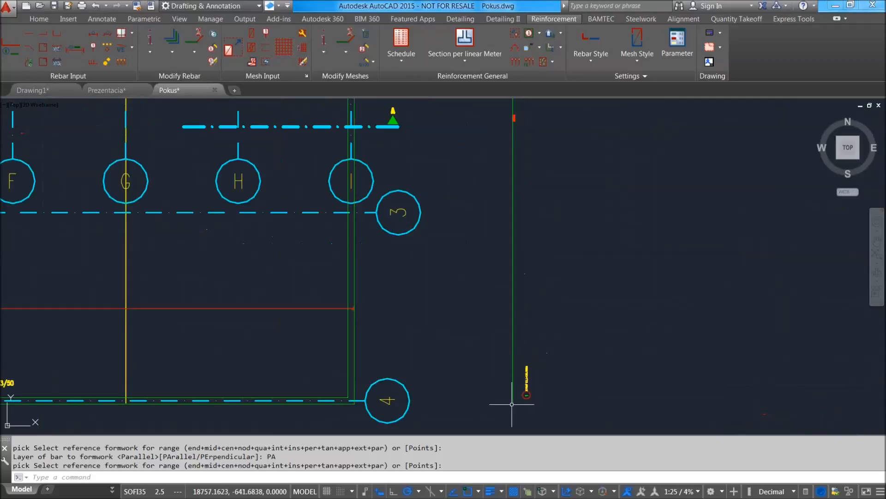
{"action": "scroll", "coordinate": [550, 314], "scroll_direction": "down", "scroll_amount": 4}
{"action": "scroll", "coordinate": [541, 307], "scroll_direction": "up", "scroll_amount": 3}
{"action": "scroll", "coordinate": [538, 224], "scroll_direction": "down", "scroll_amount": 6}
{"action": "scroll", "coordinate": [537, 224], "scroll_direction": "up", "scroll_amount": 10}
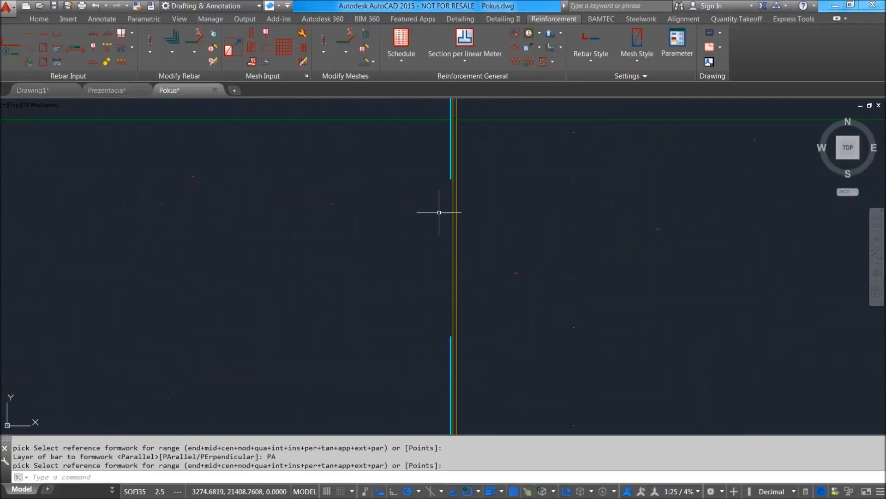
Move the installed bar horizontally from gridline G to between gridlines D and E.
{"action": "left_click", "coordinate": [444, 204]}
{"action": "scroll", "coordinate": [461, 234], "scroll_direction": "down", "scroll_amount": 5}
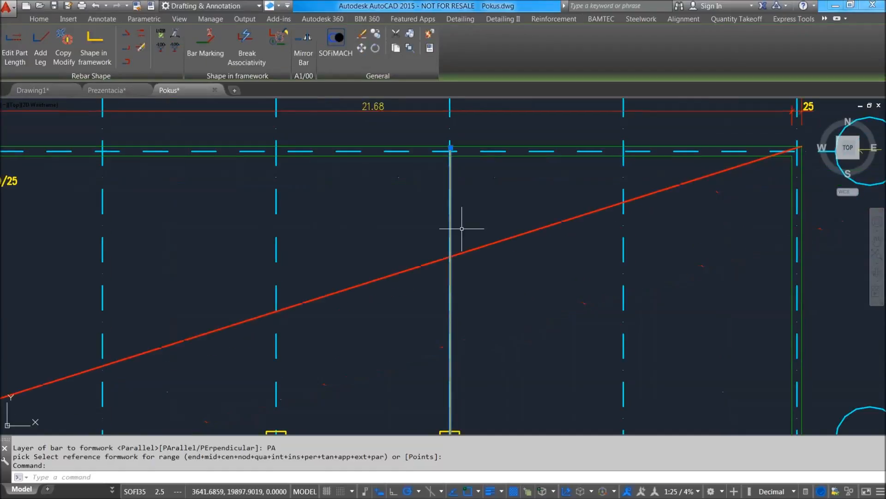
{"action": "middle_click_drag", "start_coordinate": [443, 371], "coordinate": [459, 271]}
{"action": "type", "text": "m"}
{"action": "key", "text": "Return"}
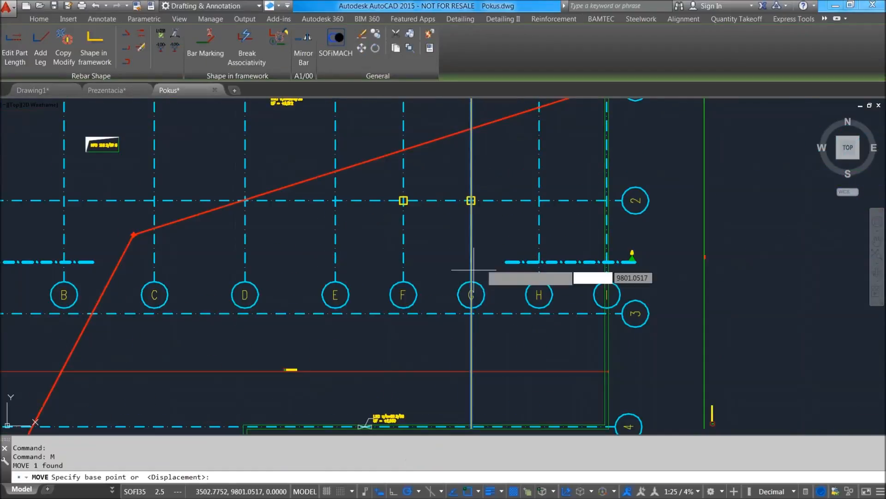
{"action": "left_click", "coordinate": [513, 234]}
{"action": "left_click", "coordinate": [349, 234]}
Check the linear range's bar mark and the moved bar's end at the outer wall near gridline 1.
{"action": "scroll", "coordinate": [268, 402], "scroll_direction": "up", "scroll_amount": 4}
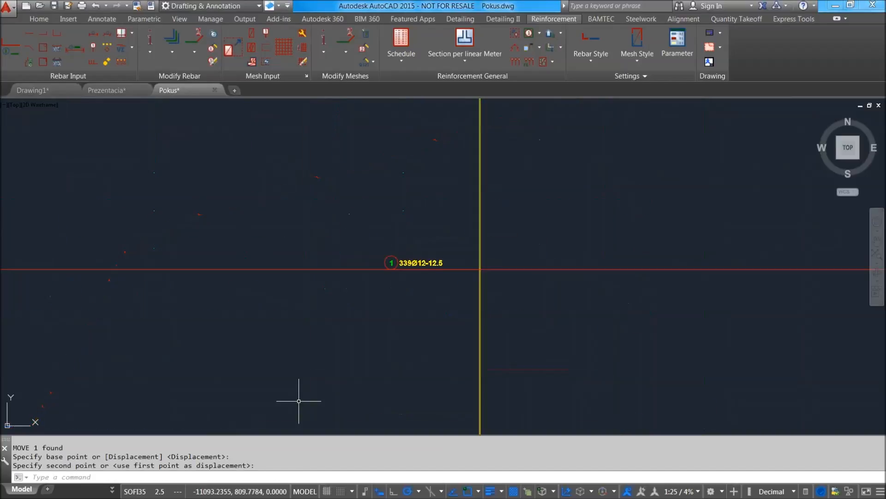
{"action": "scroll", "coordinate": [517, 249], "scroll_direction": "down", "scroll_amount": 4}
{"action": "middle_click_drag", "start_coordinate": [520, 204], "coordinate": [460, 348]}
{"action": "scroll", "coordinate": [460, 348], "scroll_direction": "down", "scroll_amount": 3}
{"action": "scroll", "coordinate": [448, 217], "scroll_direction": "up", "scroll_amount": 6}
{"action": "scroll", "coordinate": [435, 220], "scroll_direction": "up", "scroll_amount": 3}
{"action": "scroll", "coordinate": [422, 204], "scroll_direction": "down", "scroll_amount": 7}
{"action": "scroll", "coordinate": [421, 204], "scroll_direction": "up", "scroll_amount": 4}
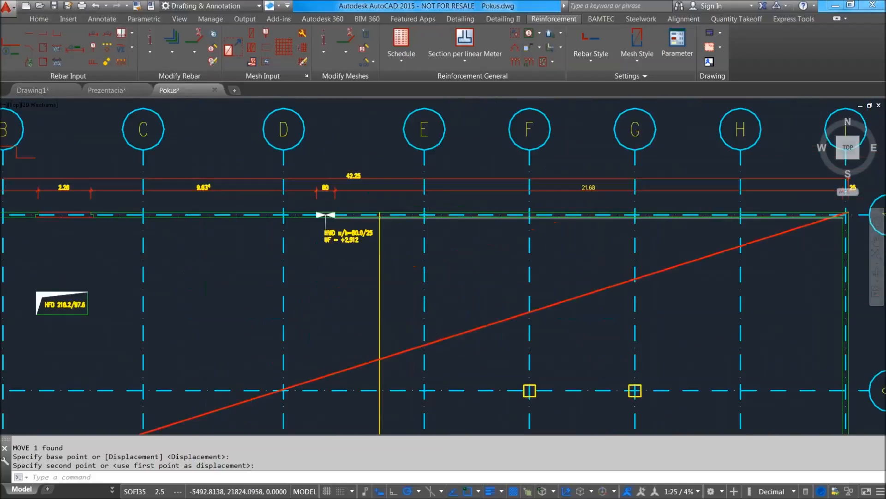
Stretch the outer wall on gridline 1, with its openings, dimensions and bar end, 2500 towards gridline 2, accepting the excess bar length.
{"action": "scroll", "coordinate": [429, 216], "scroll_direction": "down", "scroll_amount": 4}
{"action": "type", "text": "str"}
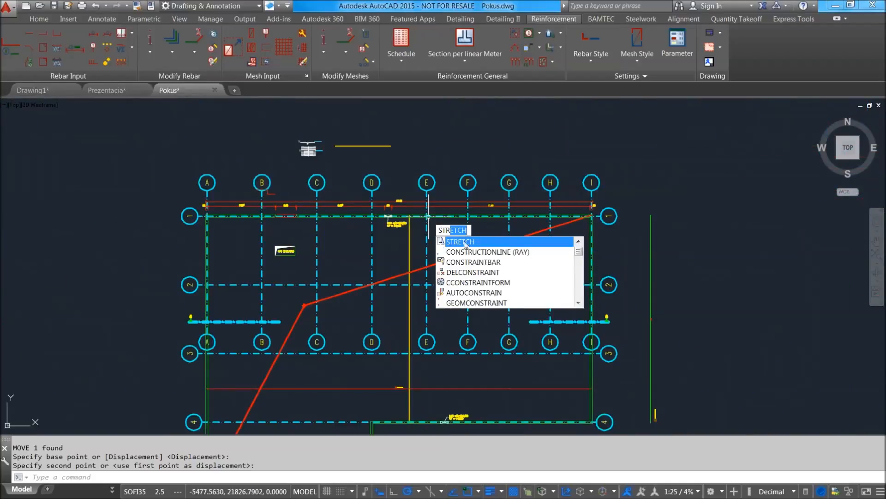
{"action": "left_click", "coordinate": [465, 242]}
{"action": "left_click", "coordinate": [632, 232]}
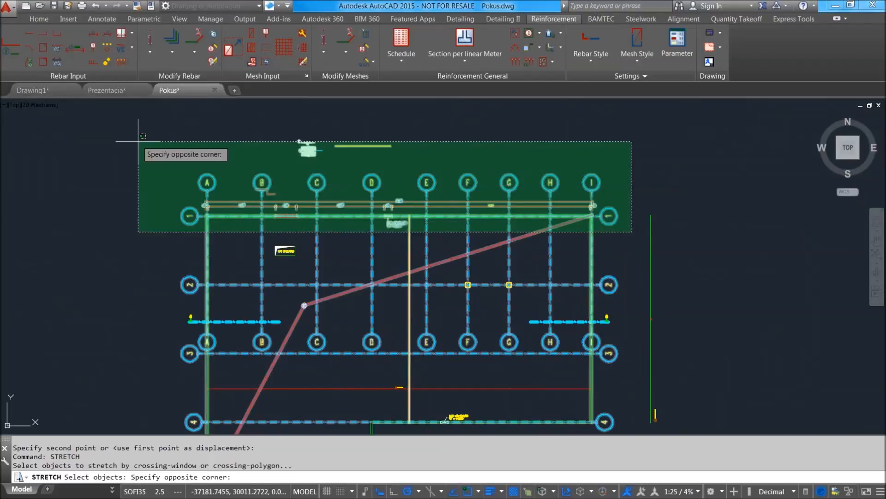
{"action": "left_click", "coordinate": [138, 164]}
{"action": "scroll", "coordinate": [425, 226], "scroll_direction": "up", "scroll_amount": 8}
{"action": "key", "text": "Return"}
{"action": "left_click", "coordinate": [411, 159]}
{"action": "scroll", "coordinate": [411, 182], "scroll_direction": "down", "scroll_amount": 8}
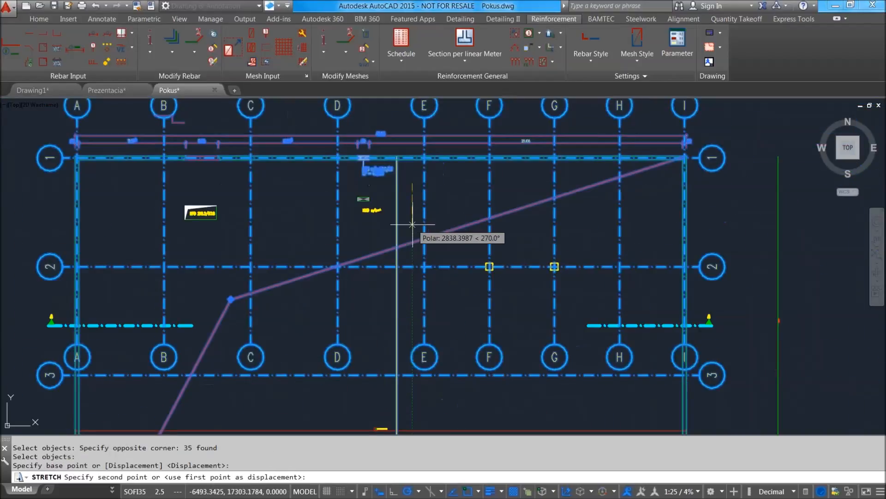
{"action": "type", "text": "2500"}
{"action": "key", "text": "Return"}
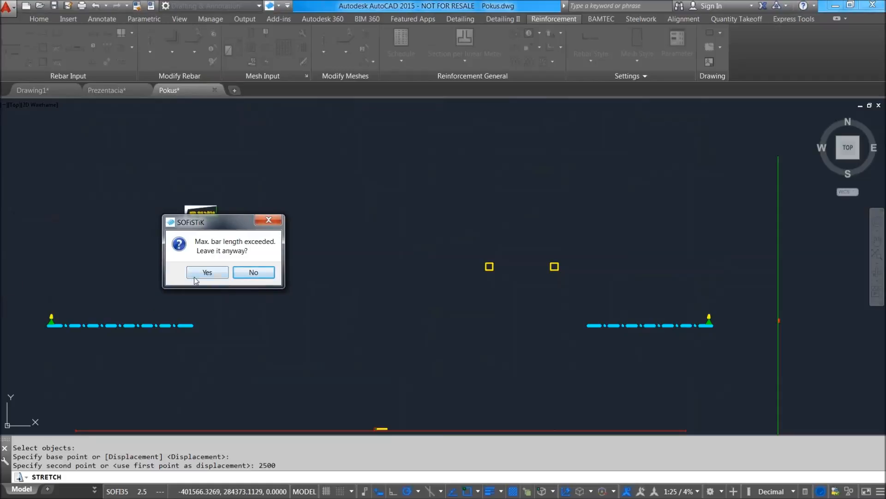
{"action": "left_click", "coordinate": [206, 273]}
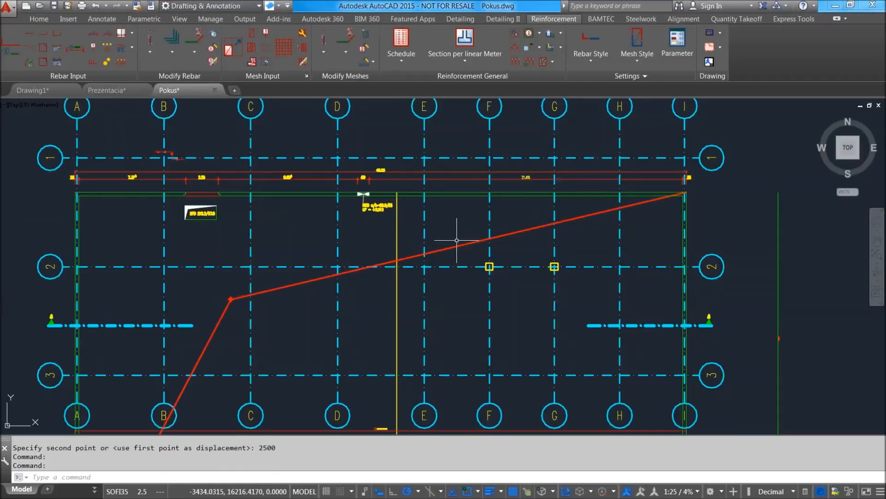
Check the installed bar's end at the shifted wall and the length label on the extracted bar profile.
{"action": "middle_click_drag", "start_coordinate": [465, 364], "coordinate": [410, 265]}
{"action": "scroll", "coordinate": [410, 265], "scroll_direction": "up", "scroll_amount": 2}
{"action": "middle_click_drag", "start_coordinate": [370, 237], "coordinate": [419, 278]}
{"action": "middle_click_drag", "start_coordinate": [538, 284], "coordinate": [559, 354]}
{"action": "middle_click_drag", "start_coordinate": [428, 202], "coordinate": [439, 270]}
{"action": "scroll", "coordinate": [203, 194], "scroll_direction": "up", "scroll_amount": 6}
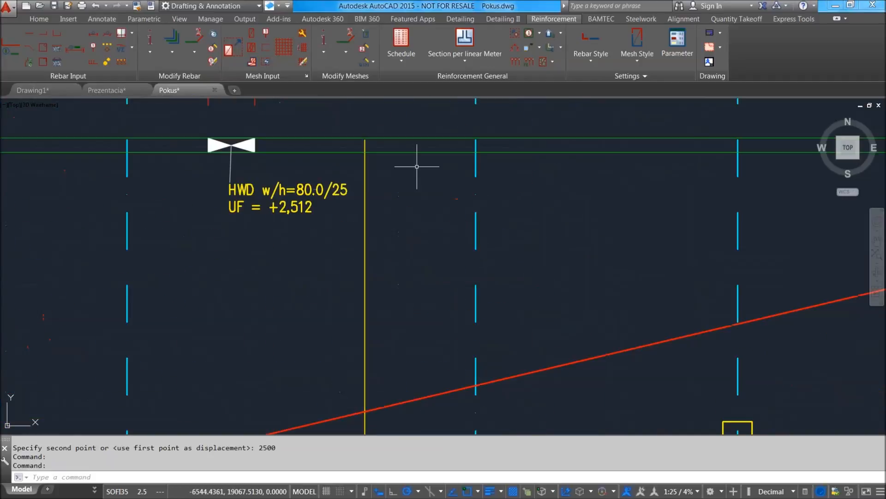
{"action": "scroll", "coordinate": [478, 188], "scroll_direction": "down", "scroll_amount": 5}
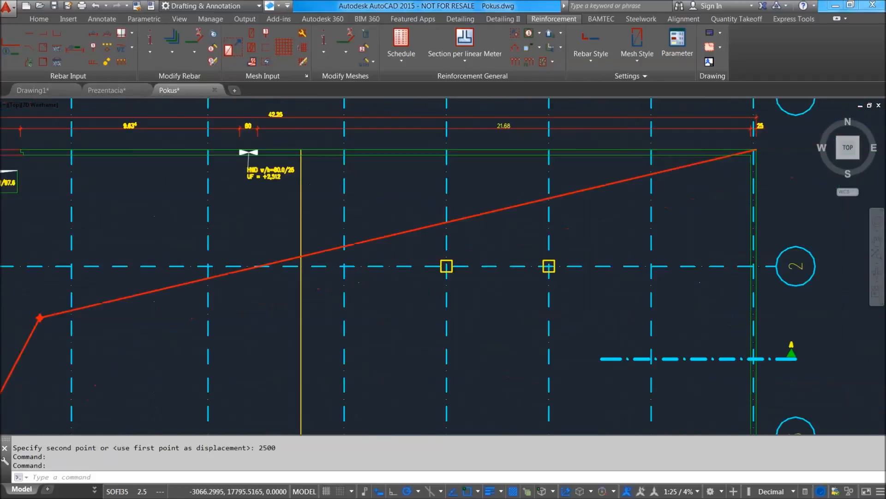
{"action": "scroll", "coordinate": [714, 316], "scroll_direction": "up", "scroll_amount": 4}
{"action": "scroll", "coordinate": [526, 271], "scroll_direction": "up", "scroll_amount": 3}
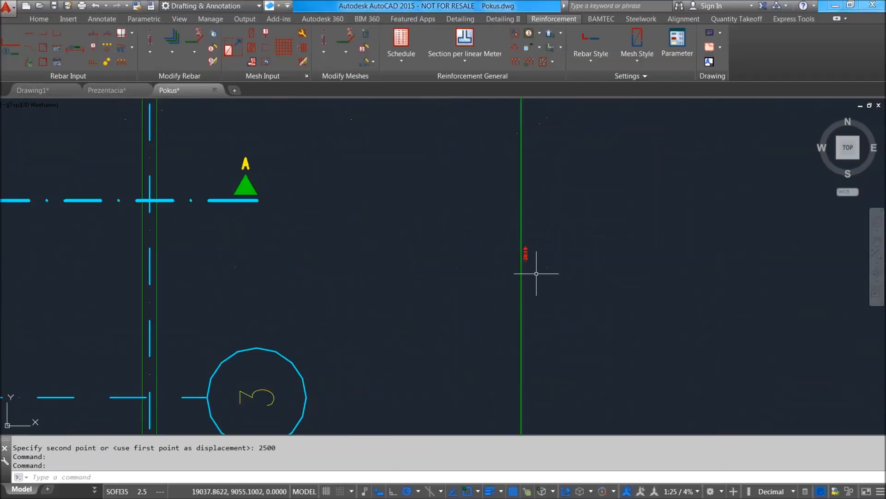
{"action": "scroll", "coordinate": [511, 245], "scroll_direction": "down", "scroll_amount": 7}
{"action": "scroll", "coordinate": [440, 205], "scroll_direction": "up", "scroll_amount": 4}
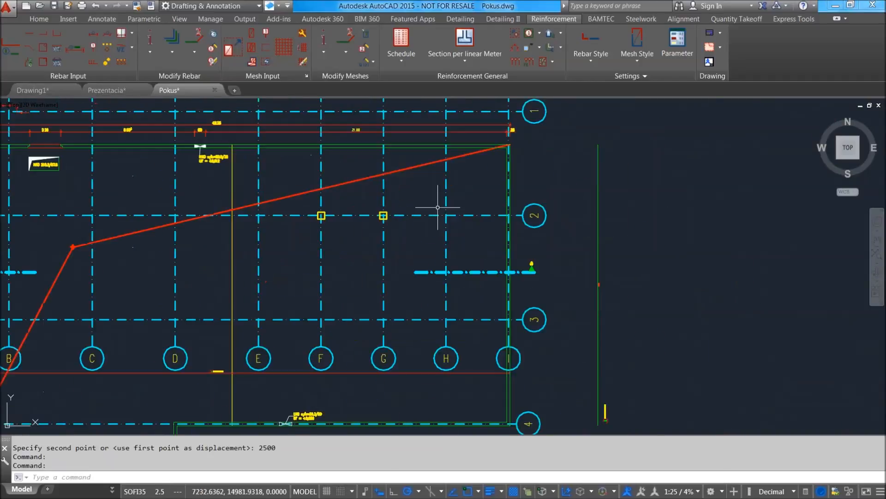
Highlight the installed bar and review its extent together with the linear range across the whole plan.
{"action": "middle_click_drag", "start_coordinate": [308, 200], "coordinate": [371, 231]}
{"action": "scroll", "coordinate": [400, 183], "scroll_direction": "down", "scroll_amount": 4}
{"action": "scroll", "coordinate": [409, 205], "scroll_direction": "up", "scroll_amount": 4}
{"action": "middle_click_drag", "start_coordinate": [409, 205], "coordinate": [448, 227]}
{"action": "middle_click_drag", "start_coordinate": [693, 229], "coordinate": [676, 197]}
{"action": "scroll", "coordinate": [296, 155], "scroll_direction": "up", "scroll_amount": 2}
{"action": "middle_click_drag", "start_coordinate": [296, 156], "coordinate": [322, 229]}
{"action": "scroll", "coordinate": [331, 217], "scroll_direction": "down", "scroll_amount": 4}
{"action": "left_click", "coordinate": [332, 216]}
{"action": "scroll", "coordinate": [341, 209], "scroll_direction": "up", "scroll_amount": 6}
{"action": "scroll", "coordinate": [313, 205], "scroll_direction": "down", "scroll_amount": 4}
{"action": "middle_click_drag", "start_coordinate": [356, 184], "coordinate": [474, 218]}
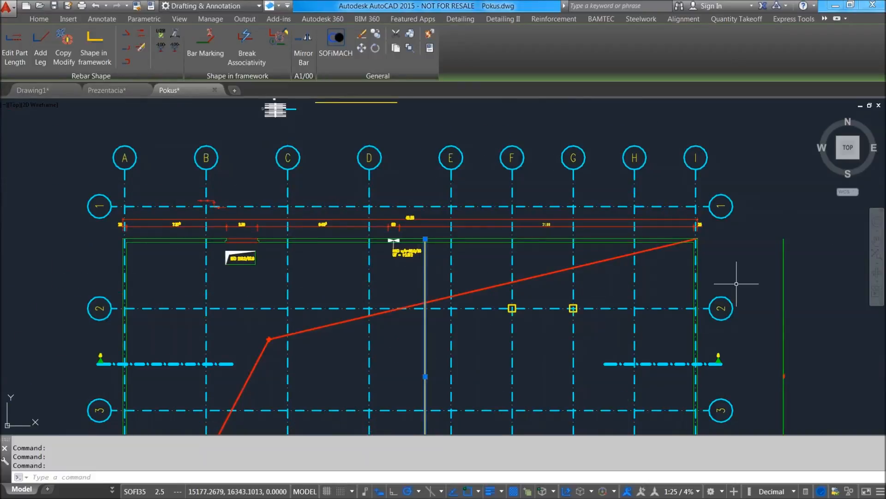
{"action": "middle_click_drag", "start_coordinate": [737, 292], "coordinate": [669, 226]}
{"action": "middle_click_drag", "start_coordinate": [388, 246], "coordinate": [386, 220]}
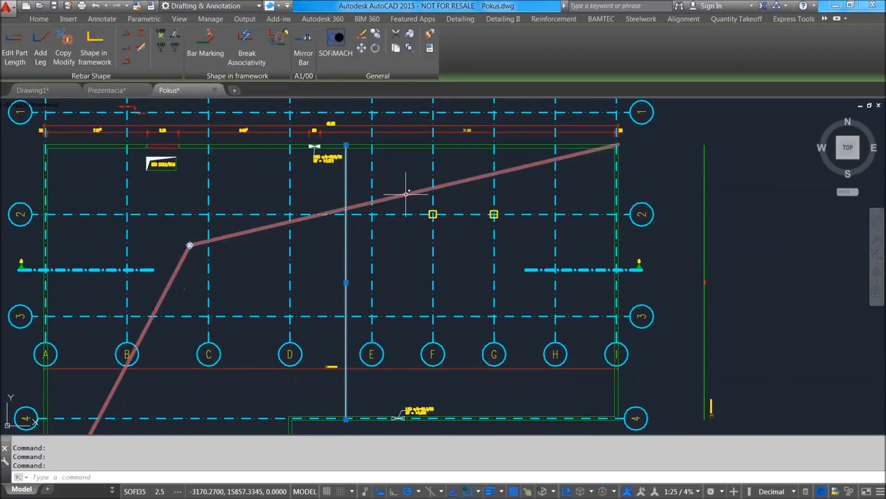
{"action": "middle_click_drag", "start_coordinate": [81, 396], "coordinate": [260, 284]}
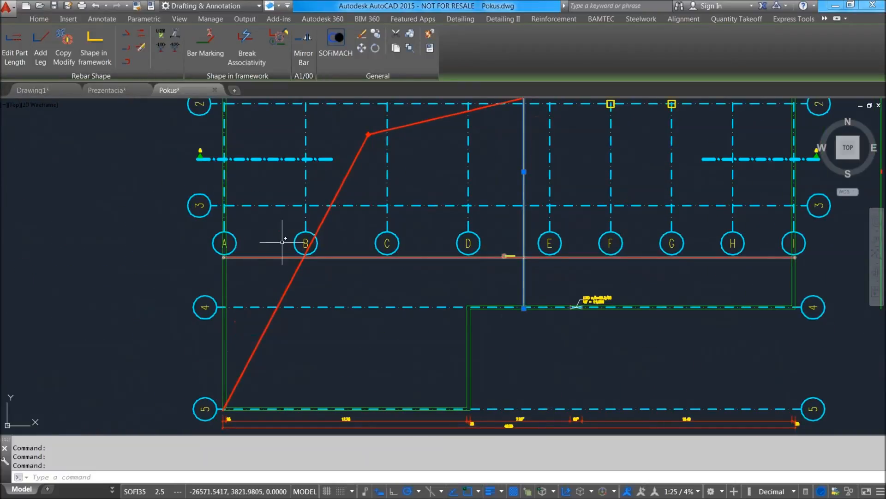
{"action": "scroll", "coordinate": [306, 242], "scroll_direction": "down", "scroll_amount": 1}
{"action": "scroll", "coordinate": [286, 256], "scroll_direction": "up", "scroll_amount": 7}
{"action": "scroll", "coordinate": [239, 261], "scroll_direction": "down", "scroll_amount": 7}
{"action": "key", "text": "Escape"}
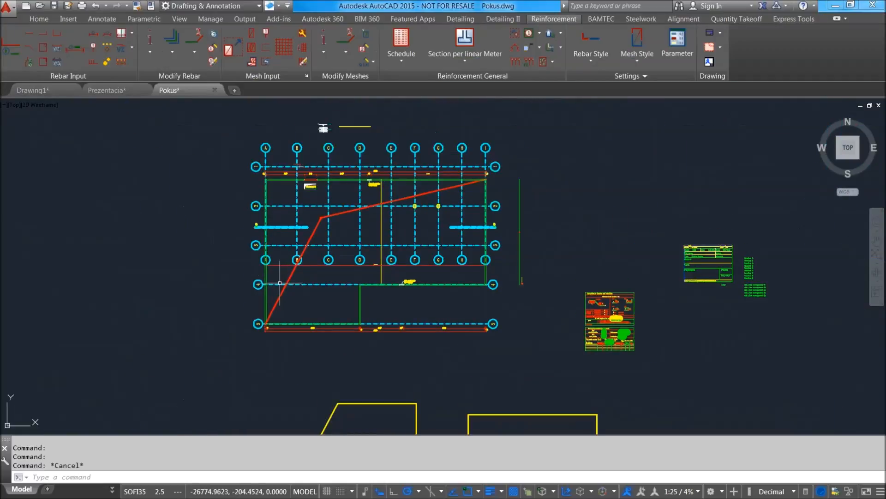
Stretch the outer wall on gridline A with the range end and dimensions horizontally inward by about 3300.
{"action": "type", "text": "sr"}
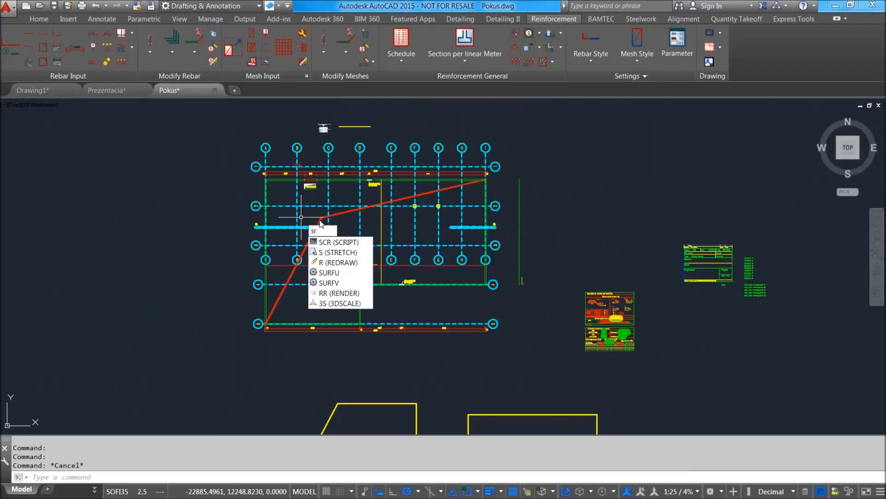
{"action": "type", "text": "rt"}
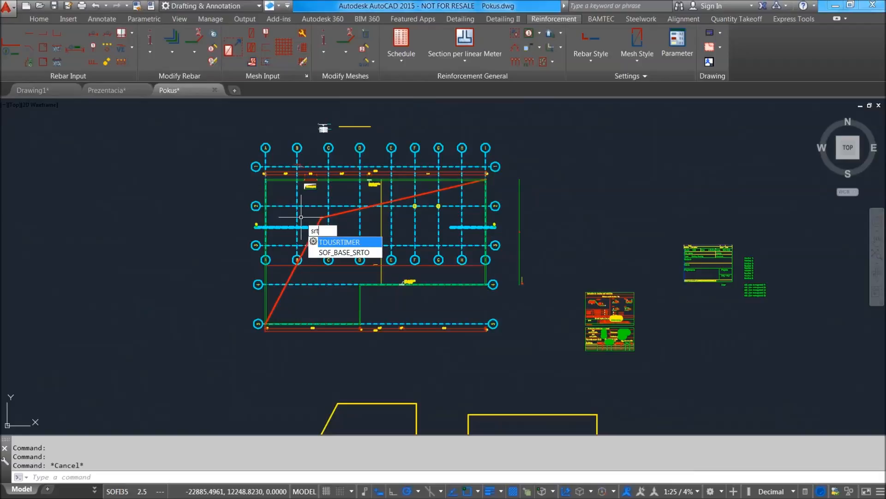
{"action": "type", "text": "tr"}
{"action": "key", "text": "Return"}
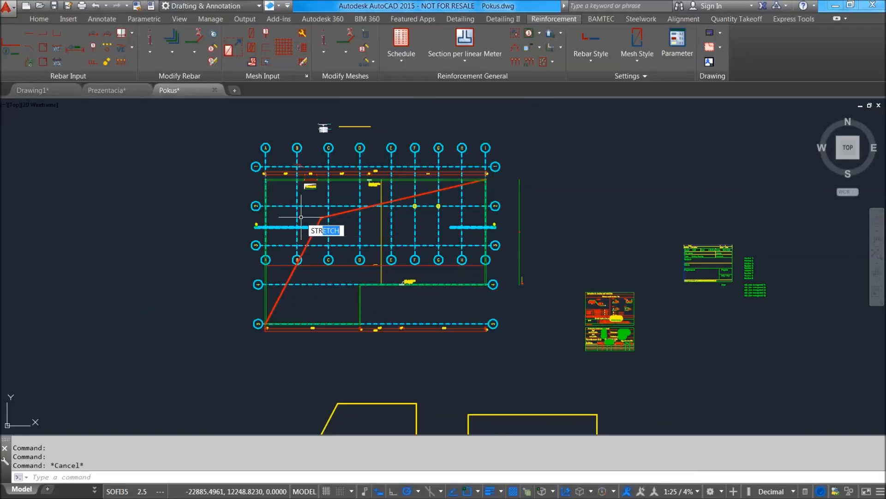
{"action": "left_click", "coordinate": [280, 343]}
{"action": "left_click", "coordinate": [212, 123]}
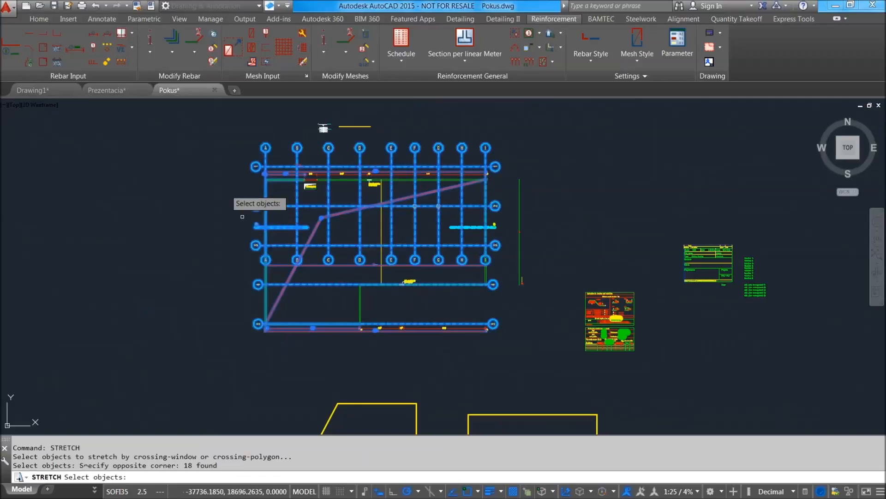
{"action": "scroll", "coordinate": [273, 235], "scroll_direction": "up", "scroll_amount": 6}
{"action": "key", "text": "Return"}
{"action": "left_click", "coordinate": [279, 298]}
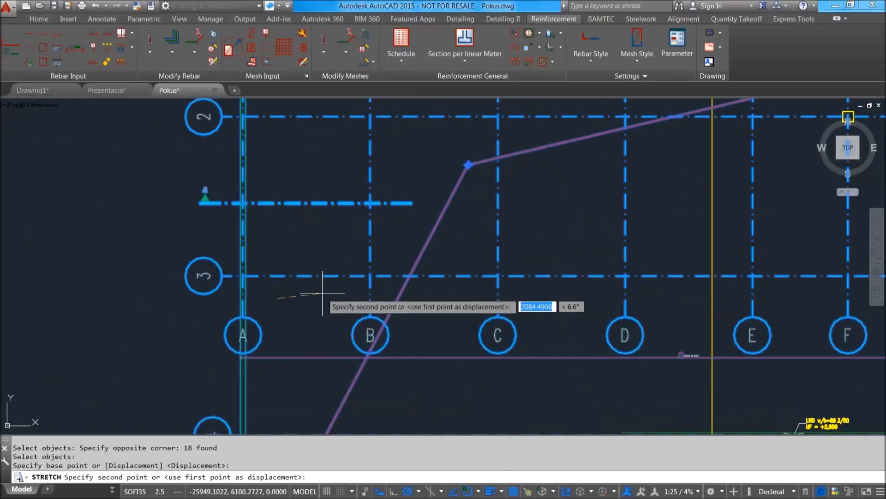
{"action": "left_click", "coordinate": [346, 298]}
Delete the distorted axis grid from the floor plan.
{"action": "scroll", "coordinate": [353, 273], "scroll_direction": "down", "scroll_amount": 4}
{"action": "scroll", "coordinate": [358, 271], "scroll_direction": "down", "scroll_amount": 2}
{"action": "scroll", "coordinate": [481, 303], "scroll_direction": "up", "scroll_amount": 2}
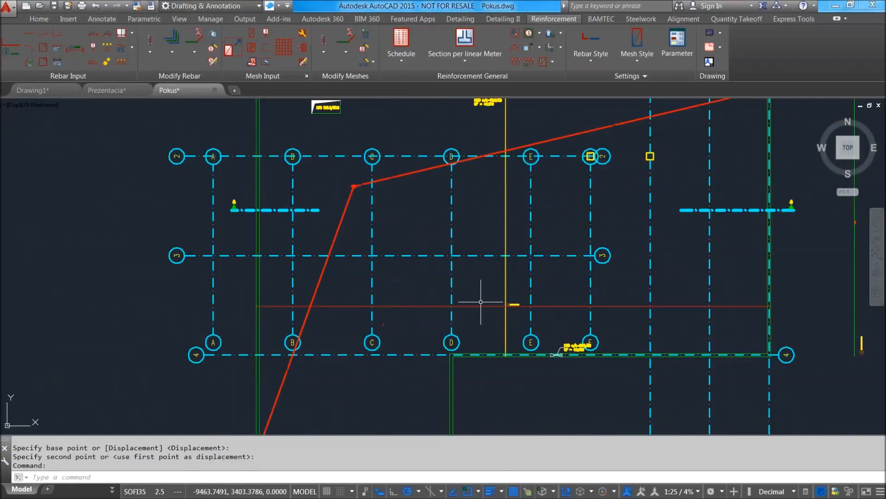
{"action": "scroll", "coordinate": [391, 281], "scroll_direction": "down", "scroll_amount": 2}
{"action": "left_click", "coordinate": [436, 254]}
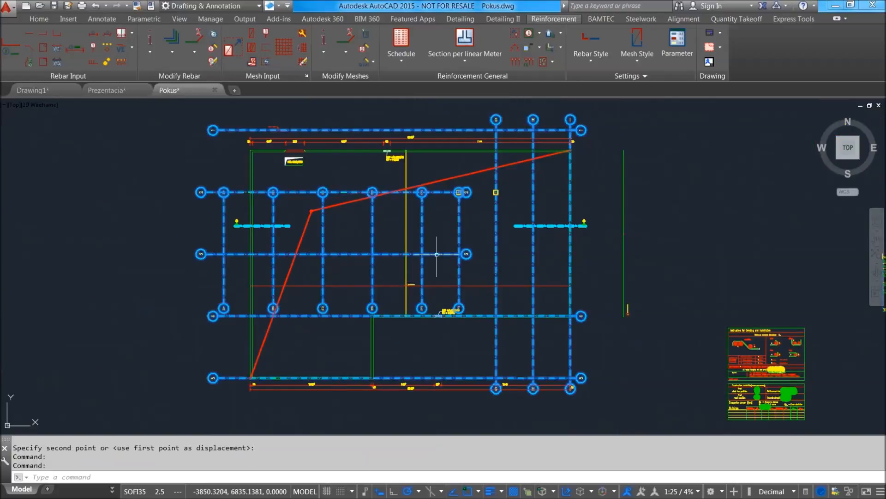
{"action": "key", "text": "Delete"}
Examine the linear range, its bar mark and its ends between the outer walls of the narrowed plan.
{"action": "scroll", "coordinate": [411, 251], "scroll_direction": "up", "scroll_amount": 3}
{"action": "scroll", "coordinate": [577, 301], "scroll_direction": "up", "scroll_amount": 2}
{"action": "scroll", "coordinate": [580, 250], "scroll_direction": "up", "scroll_amount": 2}
{"action": "scroll", "coordinate": [592, 250], "scroll_direction": "down", "scroll_amount": 6}
{"action": "middle_click_drag", "start_coordinate": [616, 251], "coordinate": [357, 286]}
{"action": "scroll", "coordinate": [343, 292], "scroll_direction": "up", "scroll_amount": 6}
{"action": "scroll", "coordinate": [336, 237], "scroll_direction": "down", "scroll_amount": 6}
{"action": "middle_click_drag", "start_coordinate": [546, 261], "coordinate": [230, 295]}
{"action": "scroll", "coordinate": [577, 355], "scroll_direction": "up", "scroll_amount": 6}
{"action": "scroll", "coordinate": [469, 261], "scroll_direction": "down", "scroll_amount": 6}
{"action": "scroll", "coordinate": [472, 250], "scroll_direction": "down", "scroll_amount": 2}
{"action": "middle_click_drag", "start_coordinate": [260, 207], "coordinate": [430, 289]}
{"action": "middle_click_drag", "start_coordinate": [341, 214], "coordinate": [357, 256]}
{"action": "middle_click_drag", "start_coordinate": [274, 294], "coordinate": [282, 265]}
{"action": "middle_click_drag", "start_coordinate": [337, 303], "coordinate": [341, 251]}
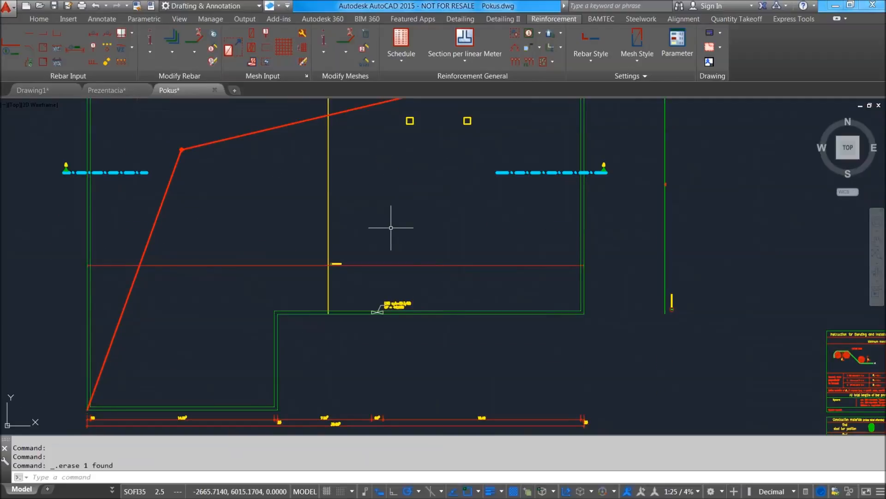
{"action": "middle_click_drag", "start_coordinate": [405, 219], "coordinate": [400, 244]}
{"action": "middle_click_drag", "start_coordinate": [600, 281], "coordinate": [530, 208]}
{"action": "scroll", "coordinate": [483, 217], "scroll_direction": "down", "scroll_amount": 2}
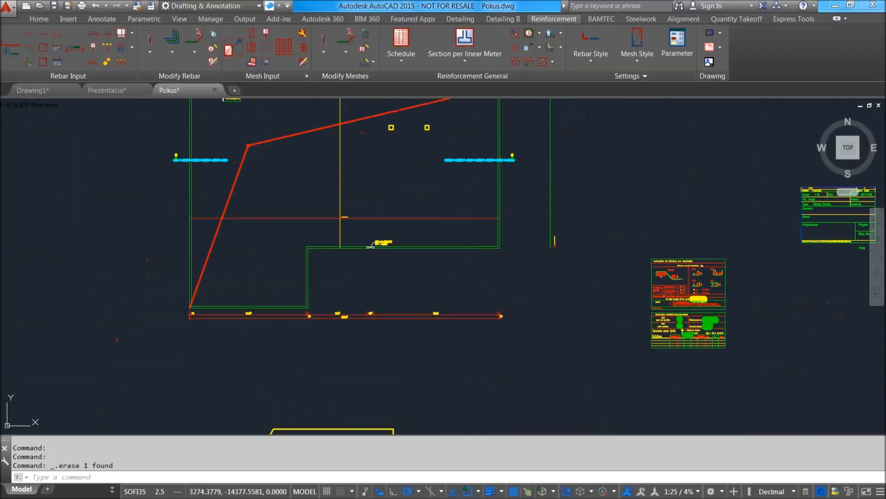
{"action": "middle_click_drag", "start_coordinate": [432, 352], "coordinate": [458, 233]}
{"action": "middle_click_drag", "start_coordinate": [482, 174], "coordinate": [461, 277]}
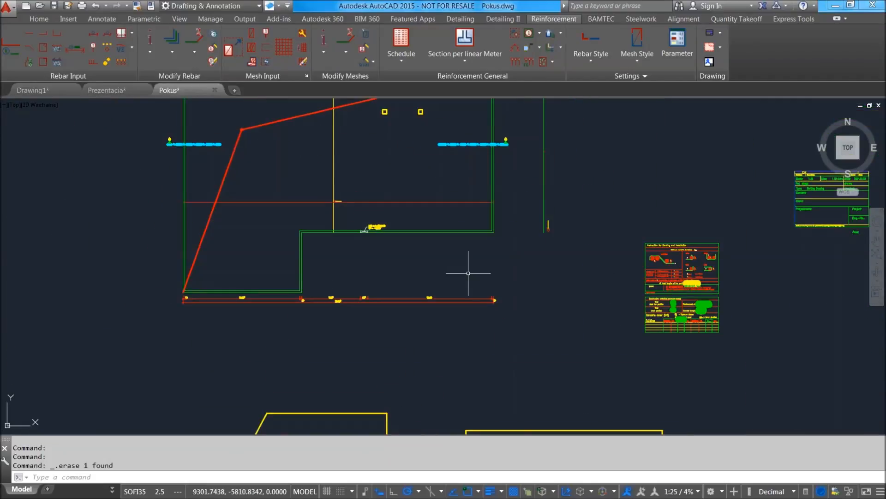
{"action": "scroll", "coordinate": [372, 218], "scroll_direction": "up", "scroll_amount": 2}
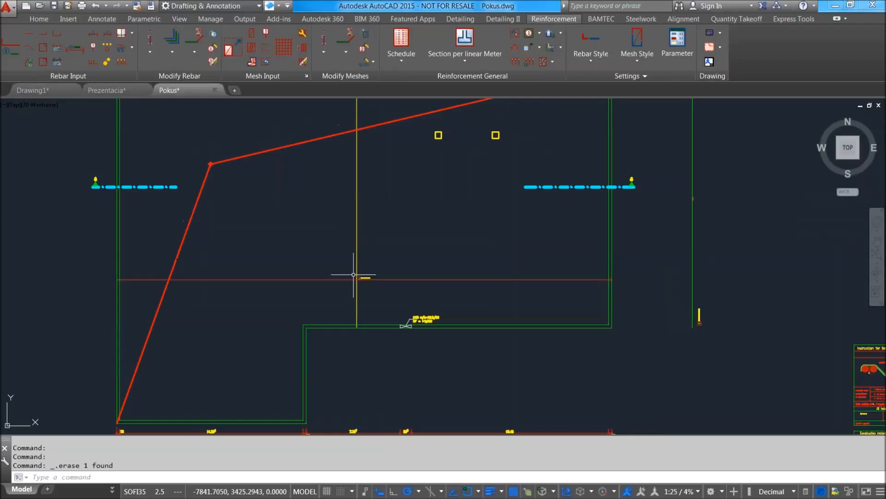
{"action": "scroll", "coordinate": [549, 270], "scroll_direction": "down", "scroll_amount": 2}
{"action": "scroll", "coordinate": [510, 221], "scroll_direction": "up", "scroll_amount": 2}
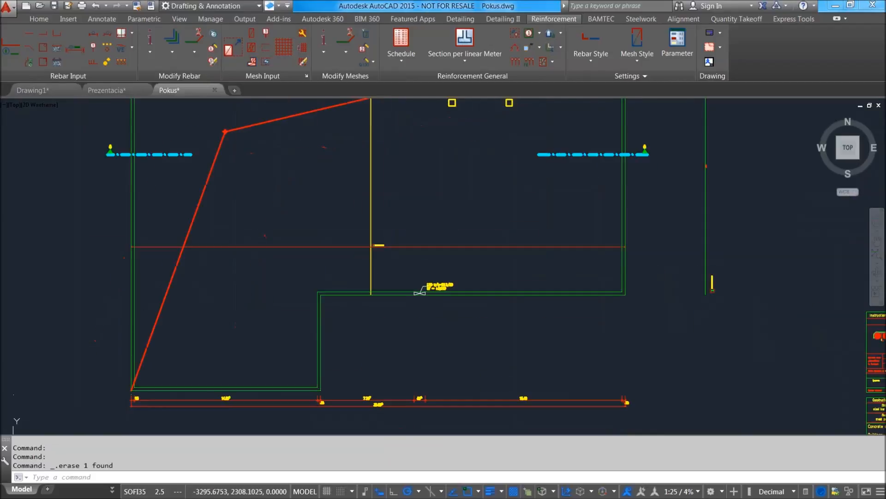
{"action": "scroll", "coordinate": [426, 192], "scroll_direction": "down", "scroll_amount": 3}
{"action": "scroll", "coordinate": [421, 217], "scroll_direction": "up", "scroll_amount": 2}
{"action": "scroll", "coordinate": [396, 194], "scroll_direction": "down", "scroll_amount": 3}
{"action": "scroll", "coordinate": [389, 182], "scroll_direction": "up", "scroll_amount": 2}
{"action": "scroll", "coordinate": [393, 182], "scroll_direction": "up", "scroll_amount": 4}
{"action": "mouse_move", "coordinate": [492, 169]}
{"action": "middle_mouse_down"}
{"action": "mouse_move", "coordinate": [497, 275]}
{"action": "mouse_move", "coordinate": [481, 323]}
{"action": "middle_mouse_up"}
{"action": "middle_click_drag", "start_coordinate": [398, 330], "coordinate": [421, 217]}
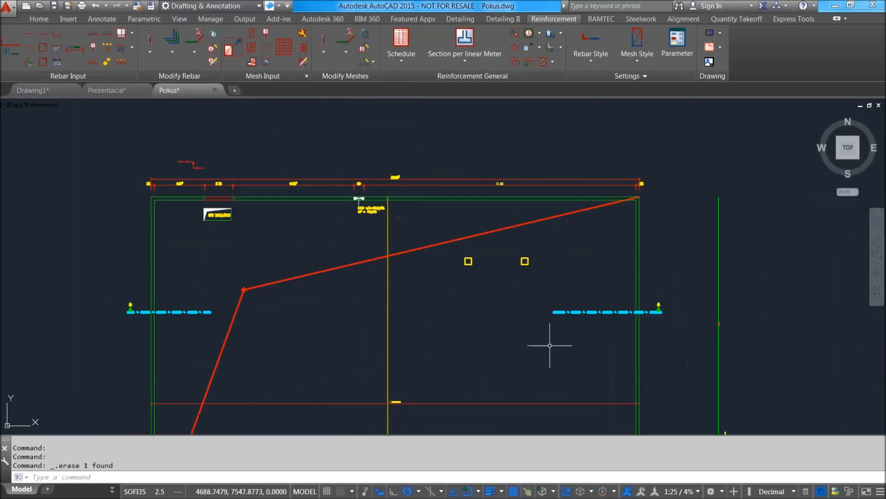
{"action": "middle_click_drag", "start_coordinate": [525, 340], "coordinate": [546, 225]}
{"action": "middle_click_drag", "start_coordinate": [335, 237], "coordinate": [348, 270]}
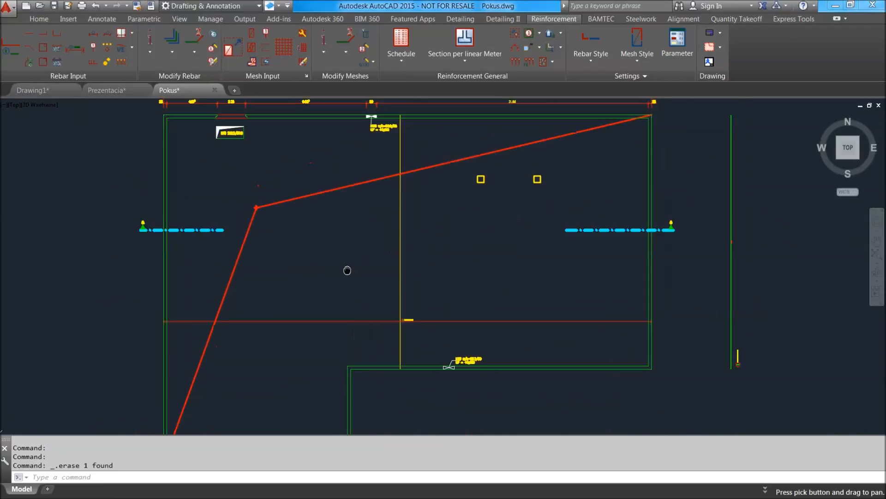
Draw a thin rectangle above the plan's upper dimension lines, aligned with the outer faces of the two side walls.
{"action": "middle_click_drag", "start_coordinate": [162, 134], "coordinate": [154, 229]}
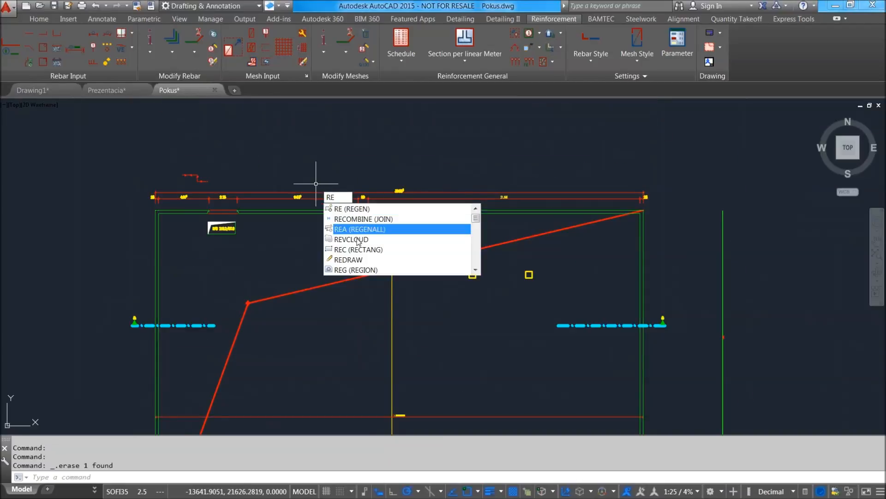
{"action": "left_click", "coordinate": [361, 251]}
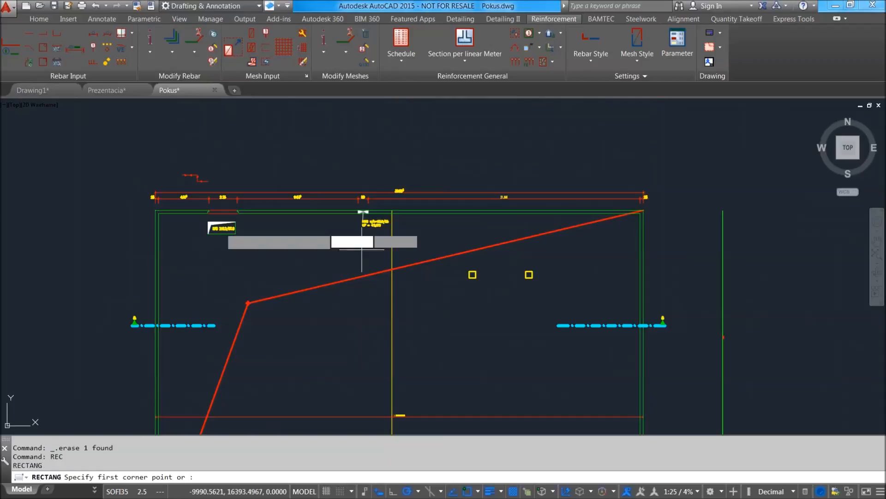
{"action": "scroll", "coordinate": [171, 231], "scroll_direction": "up", "scroll_amount": 1}
{"action": "scroll", "coordinate": [138, 226], "scroll_direction": "up", "scroll_amount": 1}
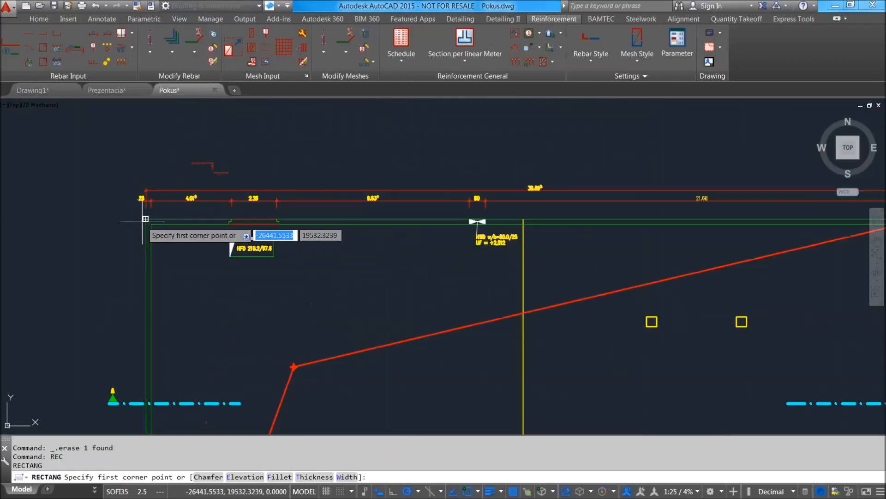
{"action": "left_click", "coordinate": [141, 148]}
{"action": "scroll", "coordinate": [306, 157], "scroll_direction": "down", "scroll_amount": 2}
{"action": "scroll", "coordinate": [319, 158], "scroll_direction": "down", "scroll_amount": 2}
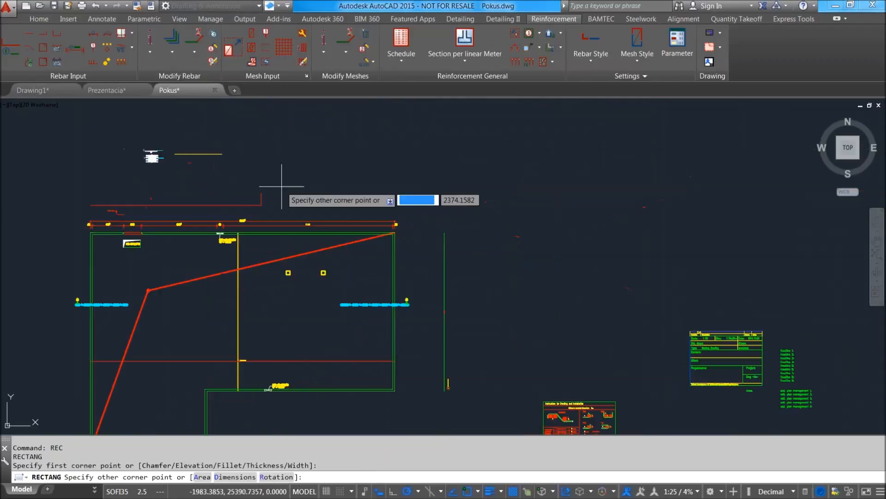
{"action": "scroll", "coordinate": [358, 212], "scroll_direction": "up", "scroll_amount": 4}
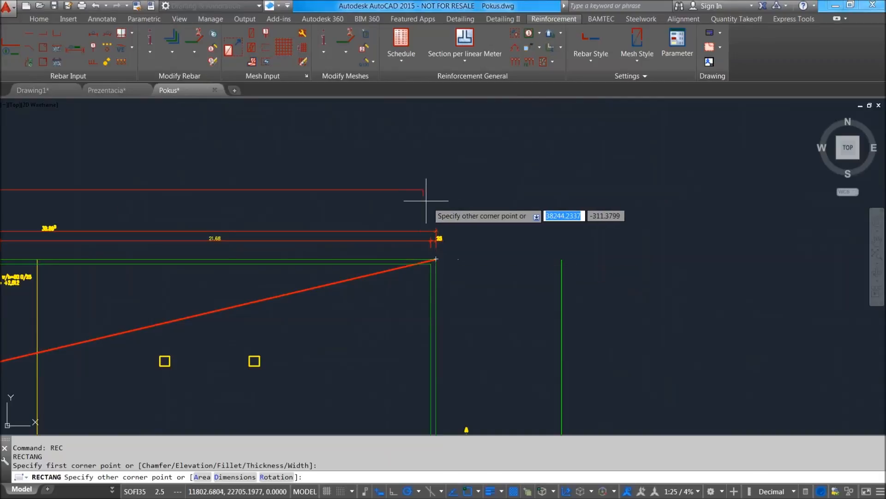
{"action": "scroll", "coordinate": [470, 194], "scroll_direction": "up", "scroll_amount": 1}
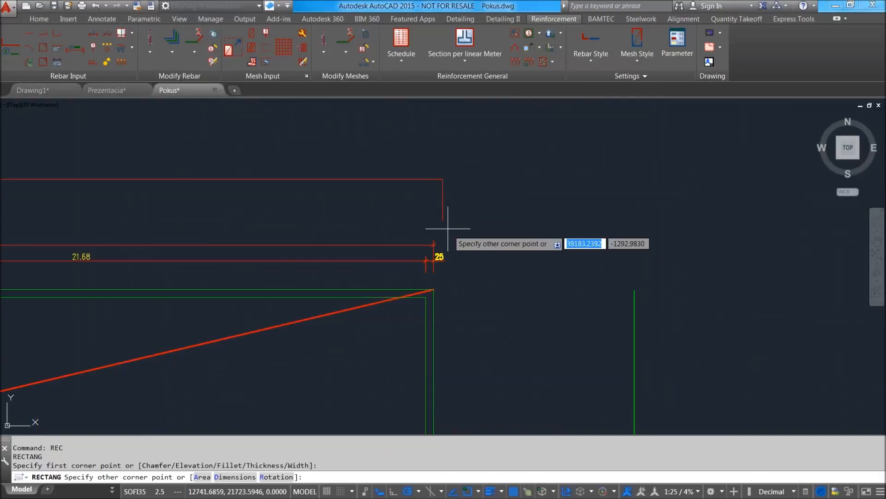
{"action": "left_click", "coordinate": [434, 195]}
{"action": "scroll", "coordinate": [451, 192], "scroll_direction": "down", "scroll_amount": 4}
Move the thin rectangle slightly upward, farther from the dimension lines.
{"action": "left_click", "coordinate": [416, 200]}
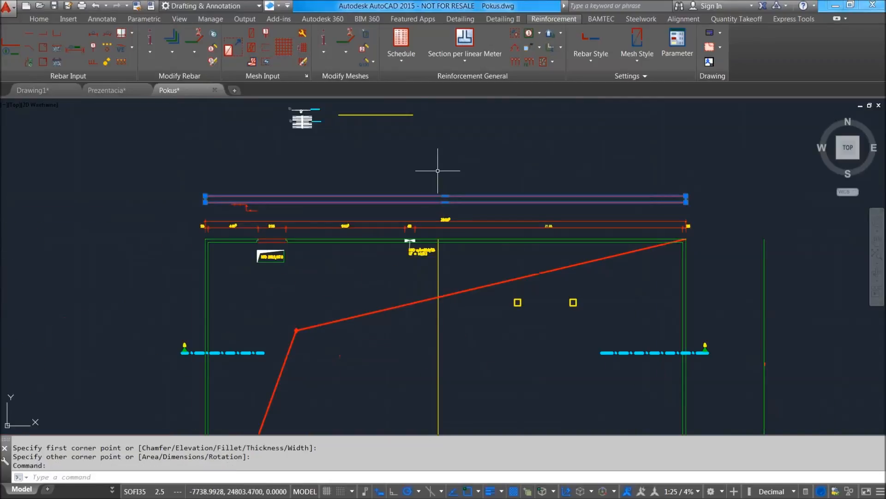
{"action": "key", "text": "Return"}
{"action": "left_click", "coordinate": [464, 173]}
{"action": "scroll", "coordinate": [402, 185], "scroll_direction": "up", "scroll_amount": 4}
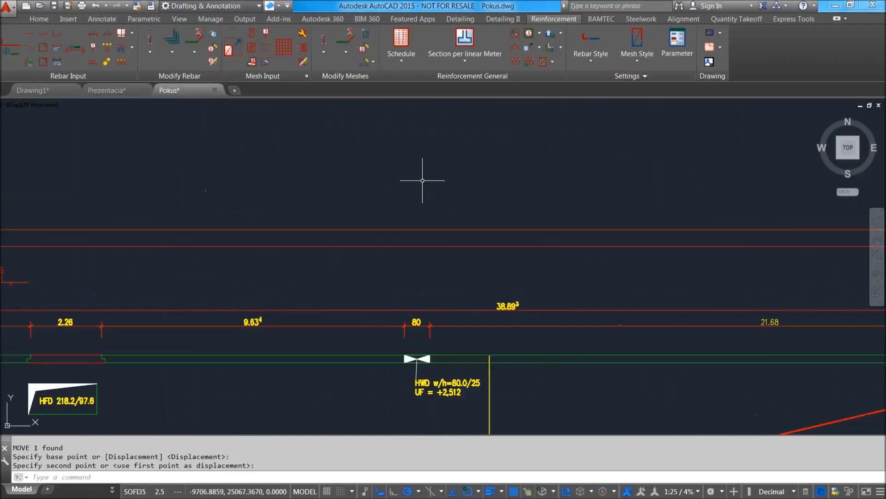
{"action": "scroll", "coordinate": [402, 187], "scroll_direction": "down", "scroll_amount": 2}
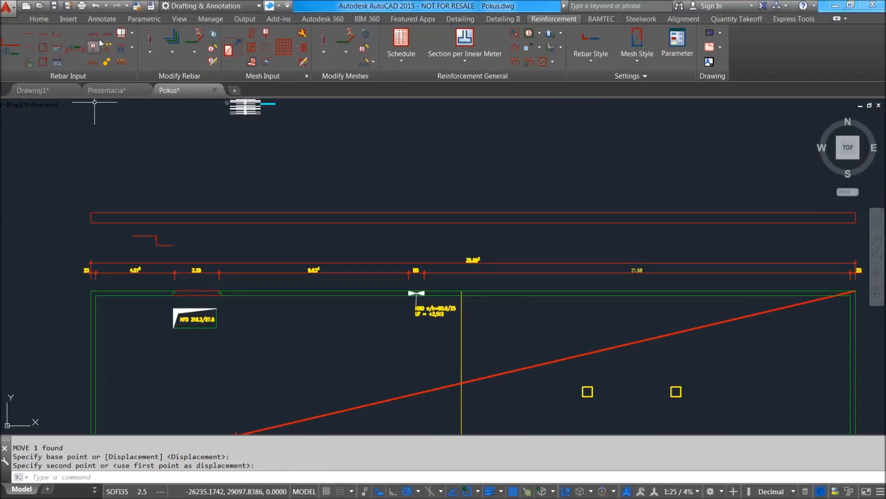
{"action": "scroll", "coordinate": [287, 198], "scroll_direction": "down", "scroll_amount": 7}
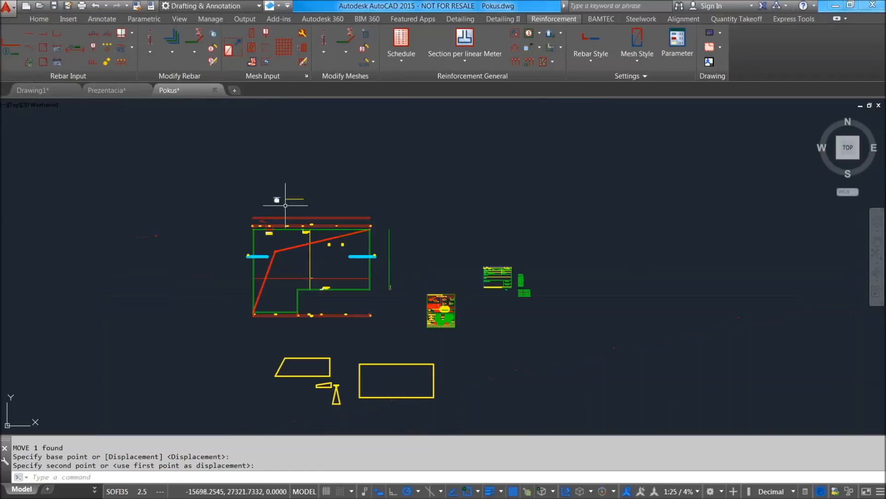
{"action": "scroll", "coordinate": [263, 198], "scroll_direction": "up", "scroll_amount": 5}
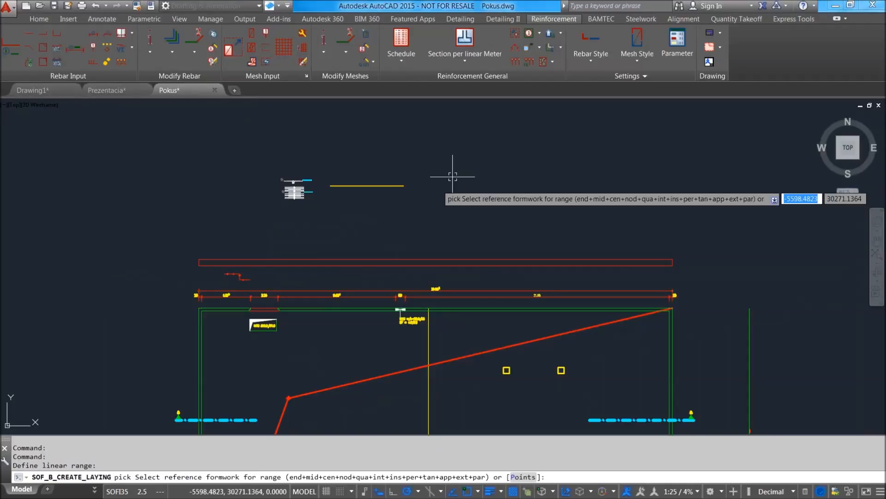
{"action": "scroll", "coordinate": [515, 277], "scroll_direction": "up", "scroll_amount": 3}
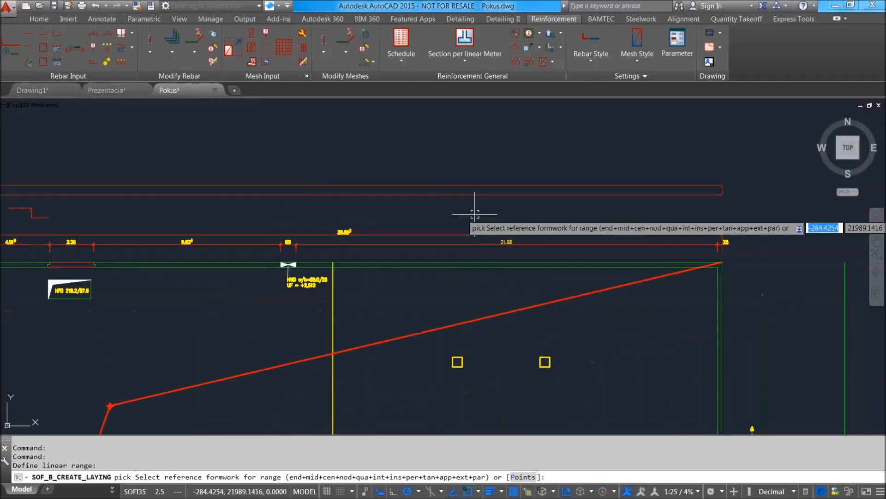
{"action": "scroll", "coordinate": [450, 214], "scroll_direction": "down", "scroll_amount": 4}
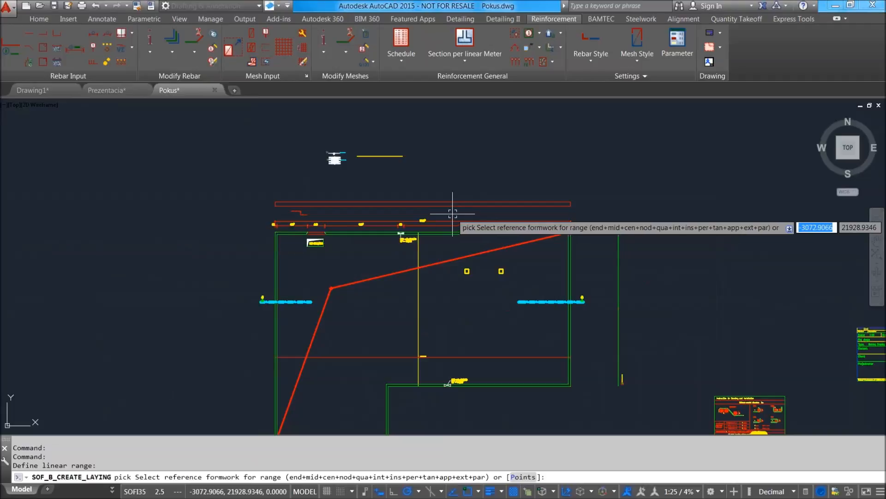
{"action": "scroll", "coordinate": [454, 200], "scroll_direction": "up", "scroll_amount": 6}
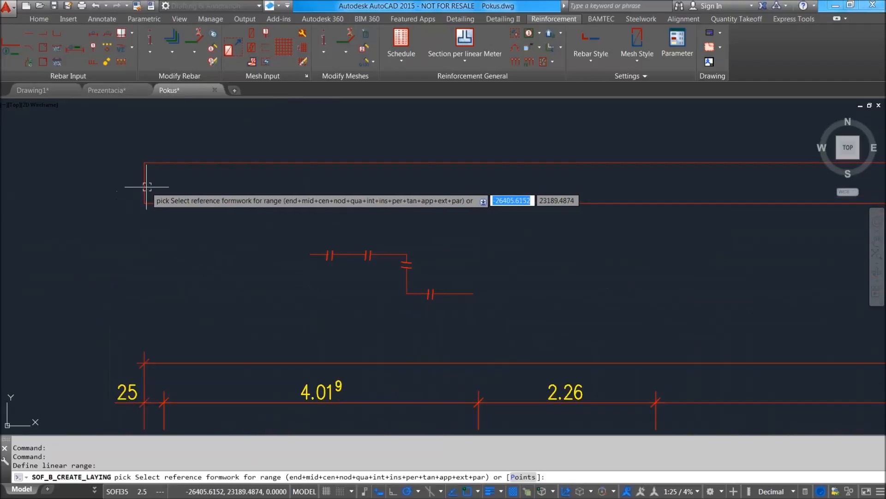
{"action": "left_click", "coordinate": [146, 187]}
{"action": "key", "text": "Return"}
{"action": "scroll", "coordinate": [306, 194], "scroll_direction": "down", "scroll_amount": 8}
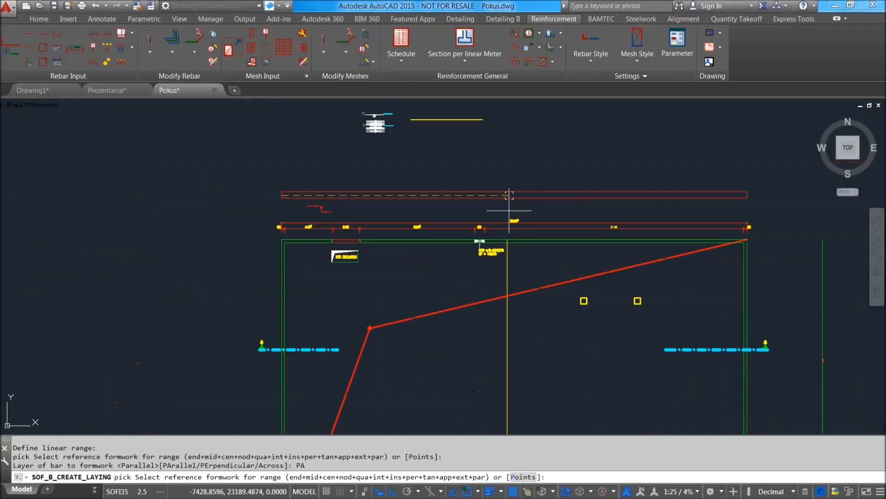
{"action": "scroll", "coordinate": [749, 186], "scroll_direction": "up", "scroll_amount": 8}
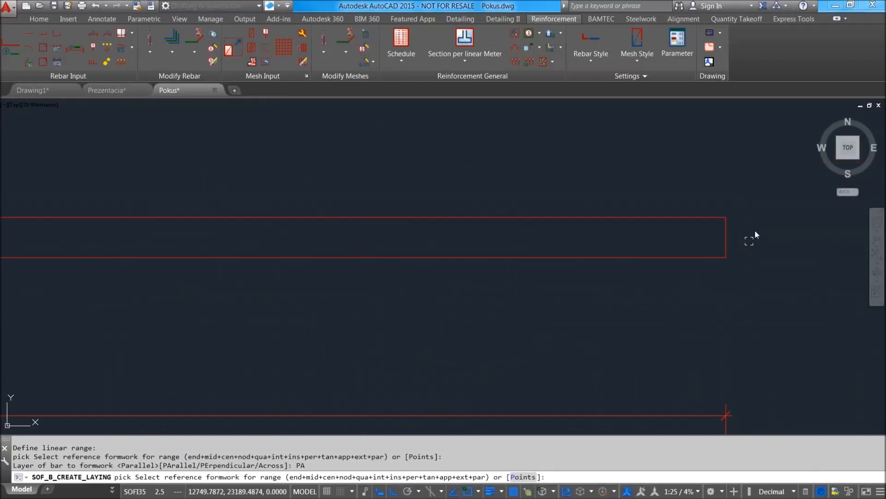
{"action": "scroll", "coordinate": [737, 232], "scroll_direction": "down", "scroll_amount": 5}
{"action": "scroll", "coordinate": [736, 233], "scroll_direction": "up", "scroll_amount": 7}
{"action": "scroll", "coordinate": [711, 213], "scroll_direction": "down", "scroll_amount": 3}
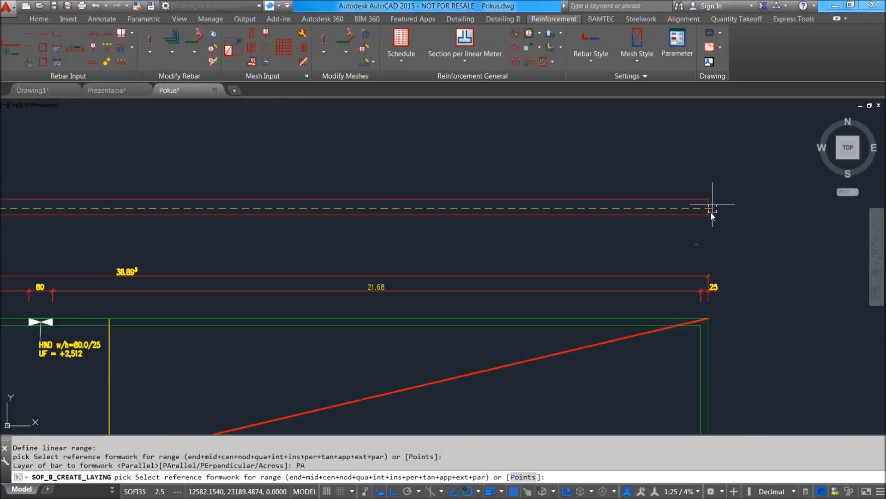
{"action": "scroll", "coordinate": [709, 214], "scroll_direction": "down", "scroll_amount": 4}
{"action": "scroll", "coordinate": [710, 190], "scroll_direction": "down", "scroll_amount": 6}
{"action": "scroll", "coordinate": [711, 191], "scroll_direction": "up", "scroll_amount": 8}
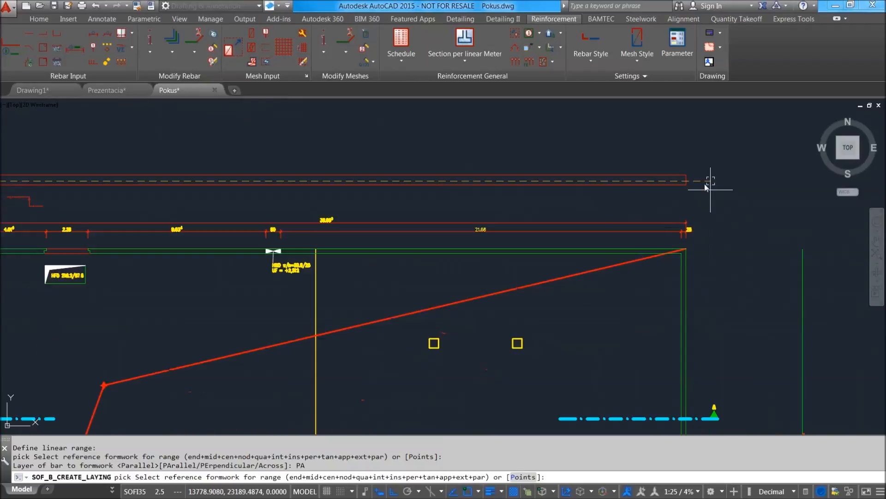
{"action": "key", "text": "Escape"}
{"action": "scroll", "coordinate": [622, 184], "scroll_direction": "down", "scroll_amount": 4}
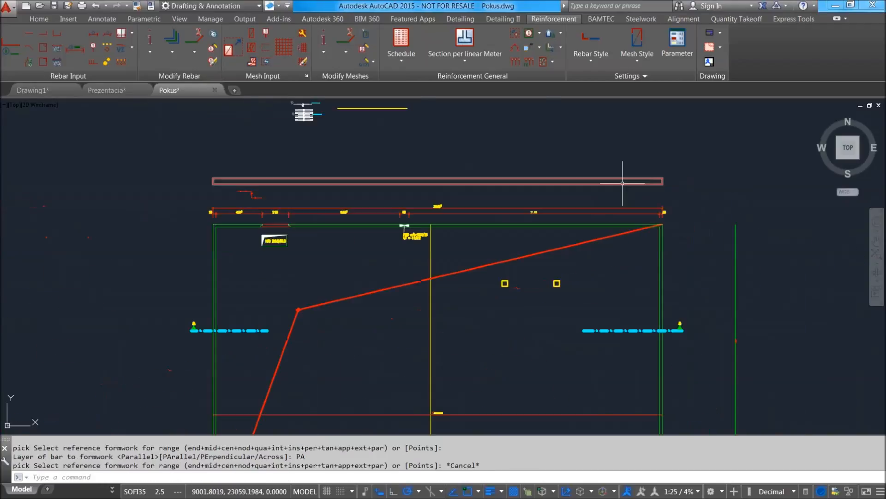
Start a linear range for bar mark 1 and set its multiplier to 0.
{"action": "left_click", "coordinate": [75, 48]}
{"action": "scroll", "coordinate": [211, 189], "scroll_direction": "up", "scroll_amount": 2}
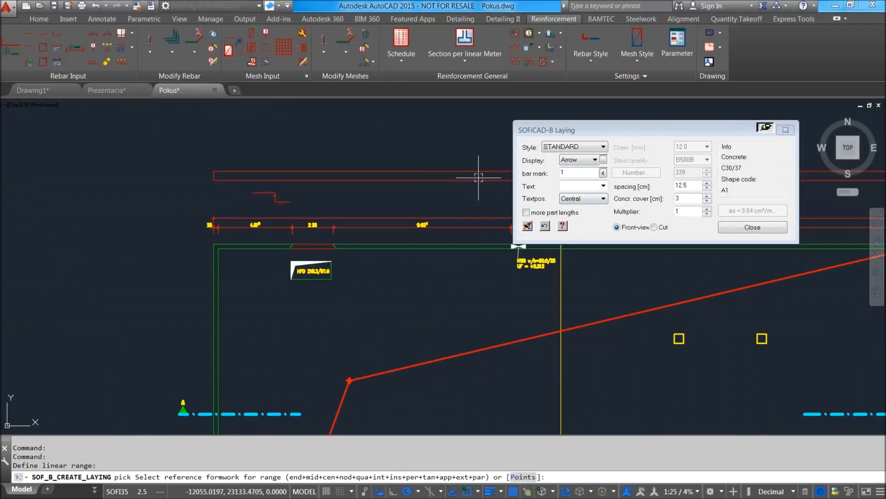
{"action": "scroll", "coordinate": [416, 189], "scroll_direction": "down", "scroll_amount": 3}
{"action": "scroll", "coordinate": [346, 194], "scroll_direction": "up", "scroll_amount": 8}
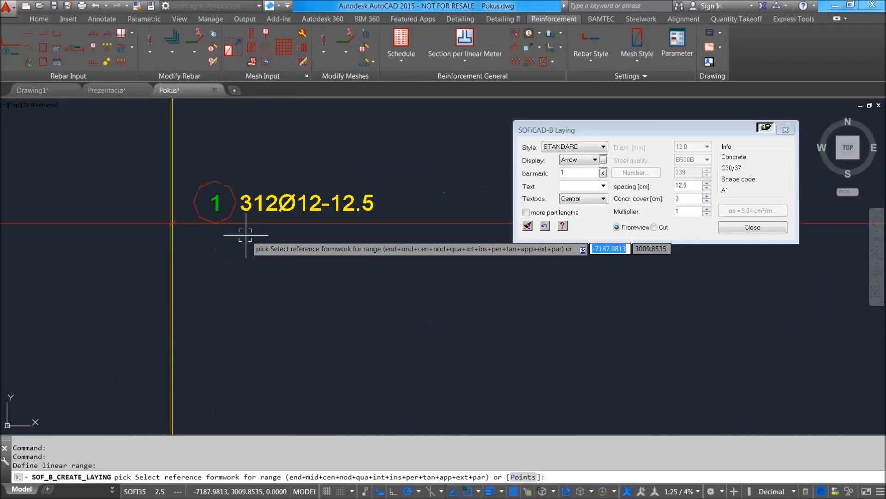
{"action": "scroll", "coordinate": [280, 208], "scroll_direction": "down", "scroll_amount": 9}
{"action": "middle_click_drag", "start_coordinate": [287, 202], "coordinate": [404, 392]}
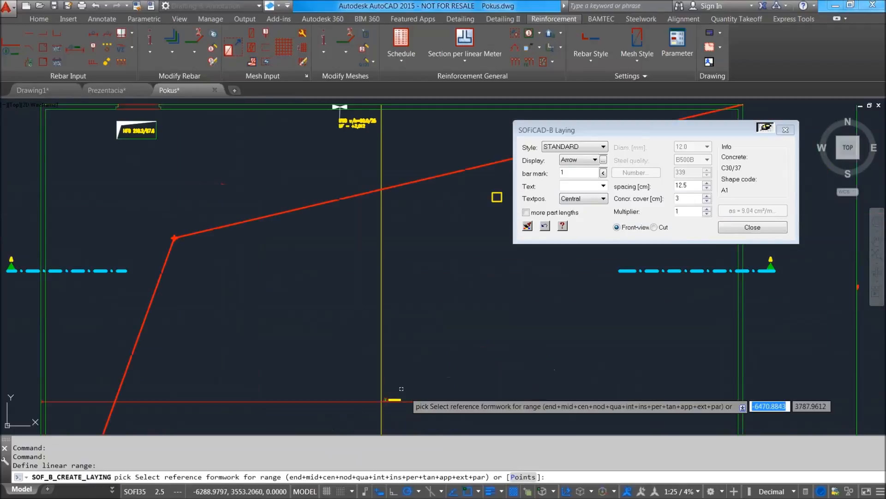
{"action": "middle_click_drag", "start_coordinate": [381, 222], "coordinate": [438, 396]}
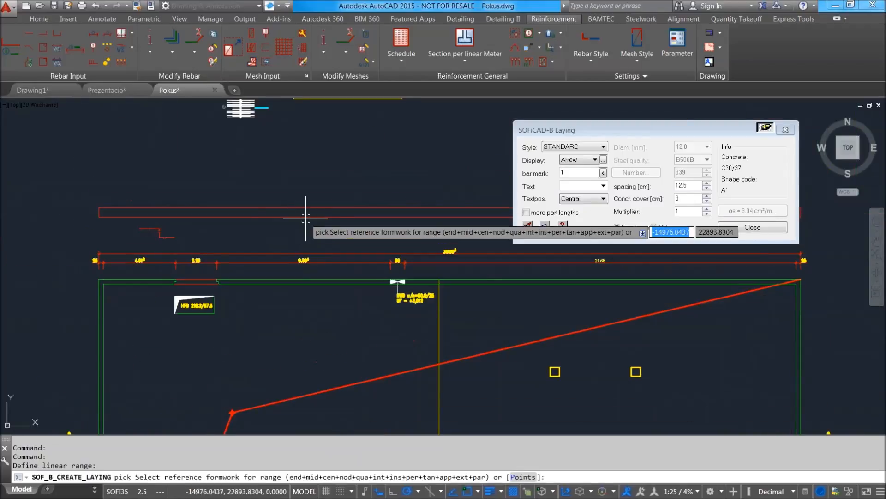
{"action": "double_click", "coordinate": [679, 211]}
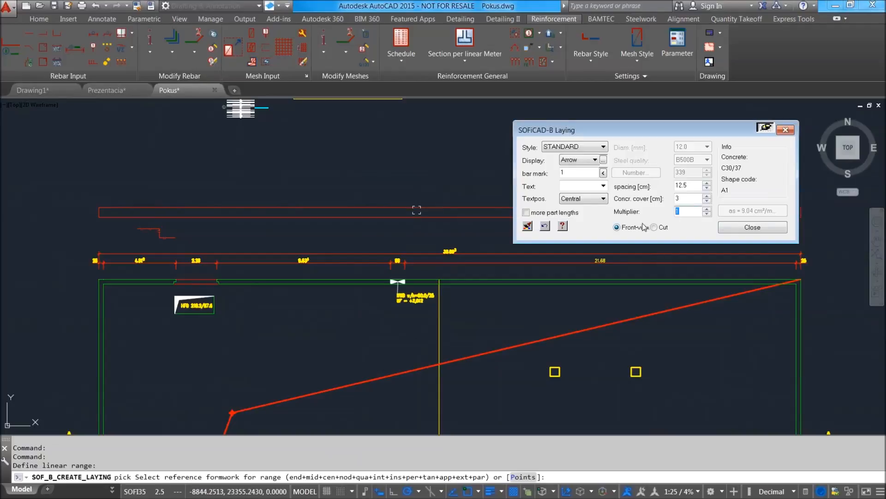
{"action": "type", "text": "0"}
{"action": "left_click", "coordinate": [545, 226]}
{"action": "scroll", "coordinate": [114, 213], "scroll_direction": "up", "scroll_amount": 4}
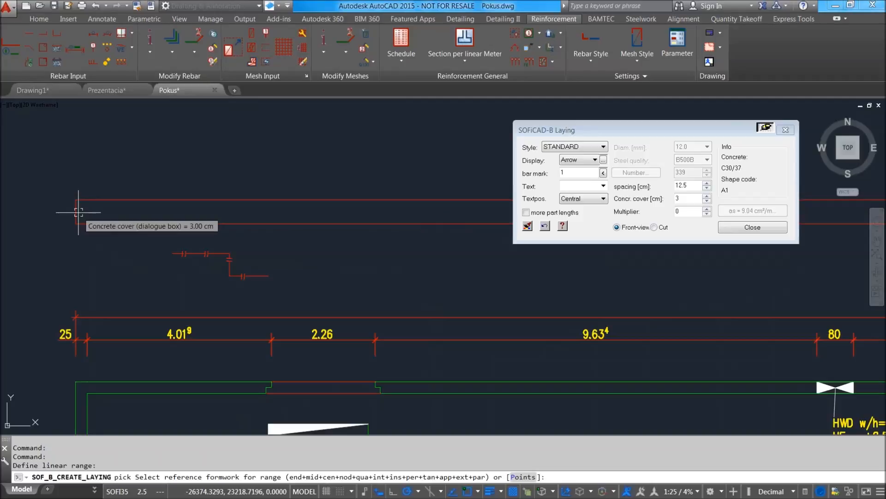
Define the range between the thin rectangle's two short edges, with the bars laid parallel to the formwork.
{"action": "left_click", "coordinate": [77, 212]}
{"action": "left_click", "coordinate": [136, 243]}
{"action": "scroll", "coordinate": [110, 214], "scroll_direction": "down", "scroll_amount": 4}
{"action": "middle_click_drag", "start_coordinate": [219, 217], "coordinate": [31, 226]}
{"action": "middle_click_drag", "start_coordinate": [333, 224], "coordinate": [267, 223]}
{"action": "middle_click_drag", "start_coordinate": [418, 227], "coordinate": [257, 233]}
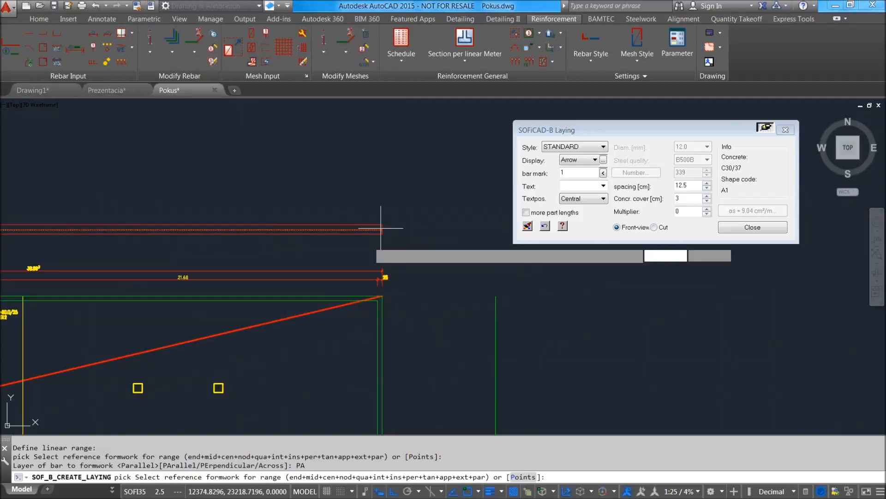
{"action": "left_click", "coordinate": [381, 228]}
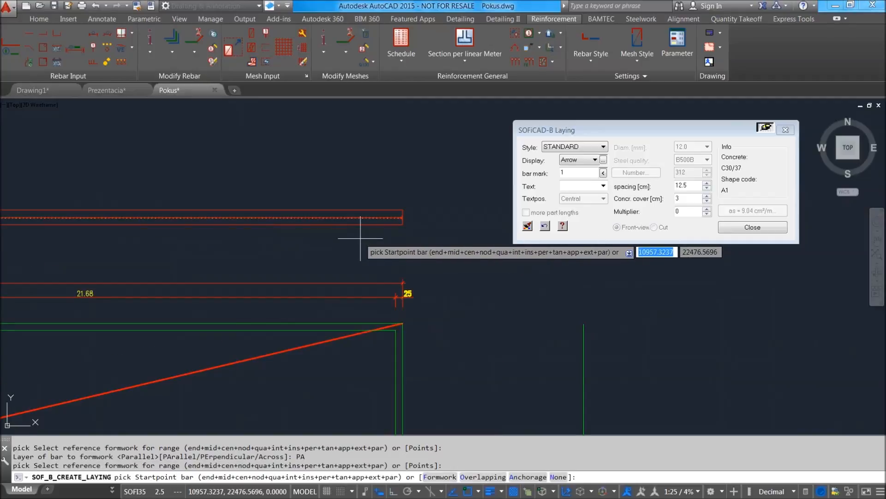
Pick the bar's start and end about 0.05 m apart inside the rectangle and place the indicator line just below it.
{"action": "scroll", "coordinate": [355, 241], "scroll_direction": "up", "scroll_amount": 4}
{"action": "scroll", "coordinate": [370, 232], "scroll_direction": "up", "scroll_amount": 4}
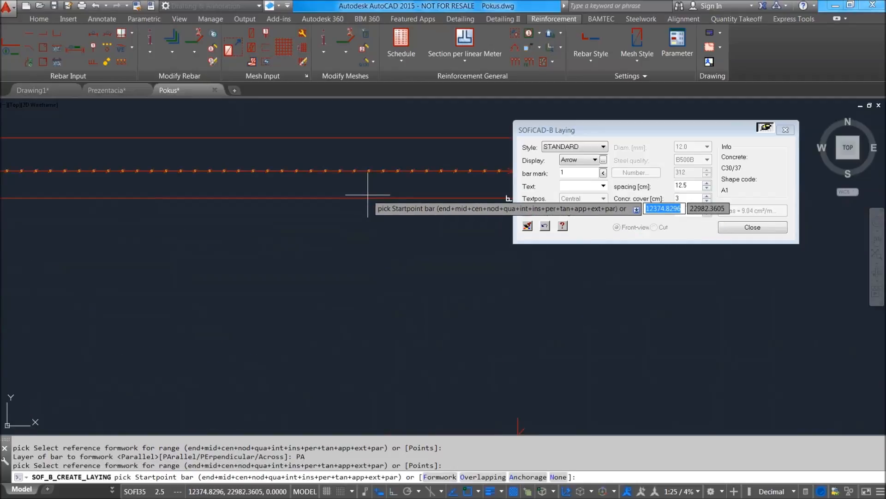
{"action": "scroll", "coordinate": [368, 195], "scroll_direction": "down", "scroll_amount": 3}
{"action": "scroll", "coordinate": [356, 217], "scroll_direction": "up", "scroll_amount": 4}
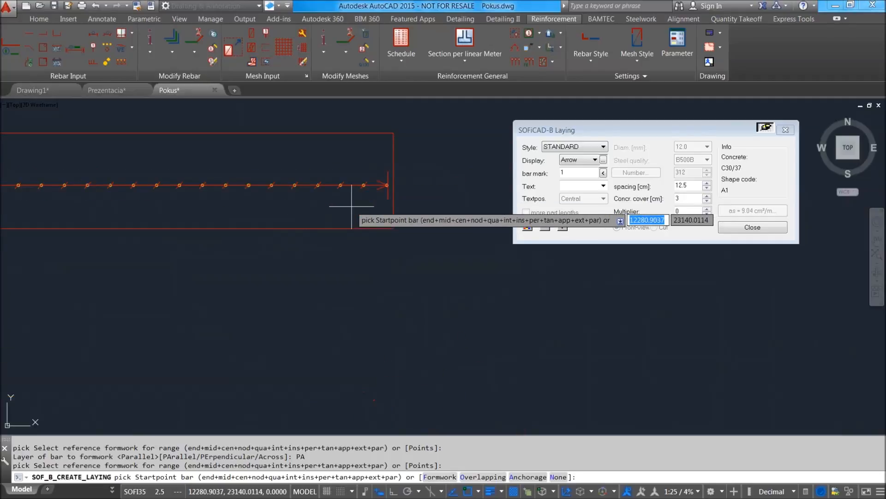
{"action": "left_click", "coordinate": [350, 216]}
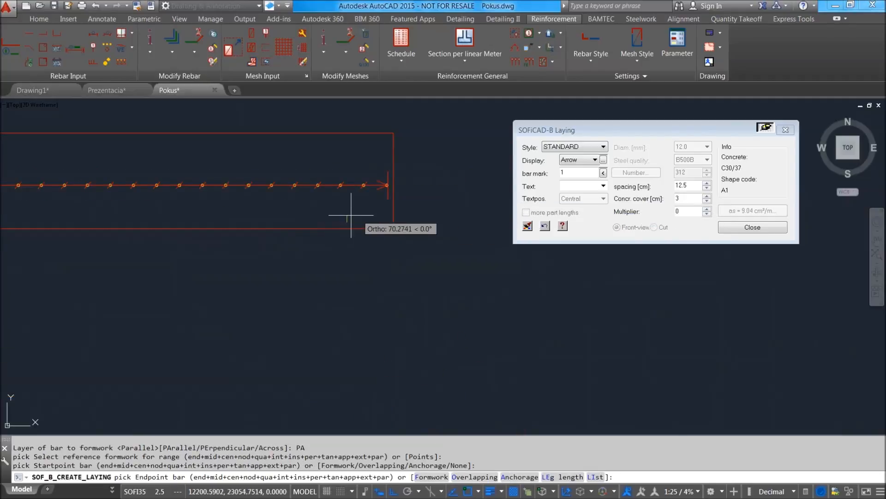
{"action": "left_click", "coordinate": [357, 215]}
{"action": "scroll", "coordinate": [353, 229], "scroll_direction": "down", "scroll_amount": 5}
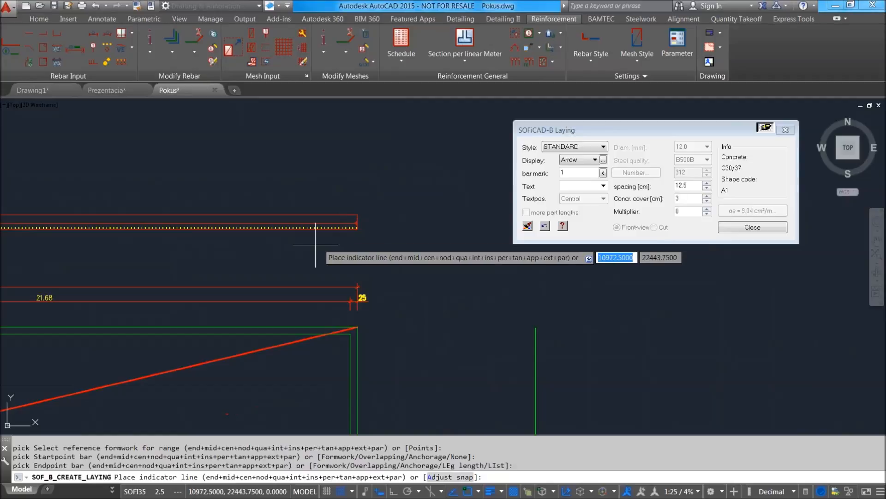
{"action": "left_click", "coordinate": [344, 246]}
Set the display of the section's bar mark 1 laying to Cut, leaving bars as profile switched off.
{"action": "scroll", "coordinate": [276, 241], "scroll_direction": "up", "scroll_amount": 1}
{"action": "scroll", "coordinate": [259, 243], "scroll_direction": "down", "scroll_amount": 3}
{"action": "middle_click_drag", "start_coordinate": [43, 241], "coordinate": [286, 227]}
{"action": "scroll", "coordinate": [293, 227], "scroll_direction": "up", "scroll_amount": 3}
{"action": "scroll", "coordinate": [423, 228], "scroll_direction": "up", "scroll_amount": 5}
{"action": "scroll", "coordinate": [309, 260], "scroll_direction": "down", "scroll_amount": 2}
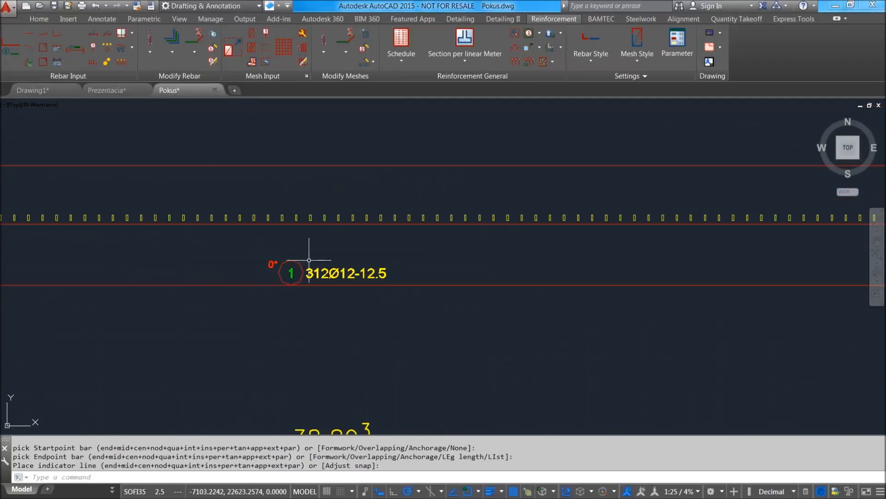
{"action": "scroll", "coordinate": [271, 258], "scroll_direction": "up", "scroll_amount": 4}
{"action": "double_click", "coordinate": [271, 261]}
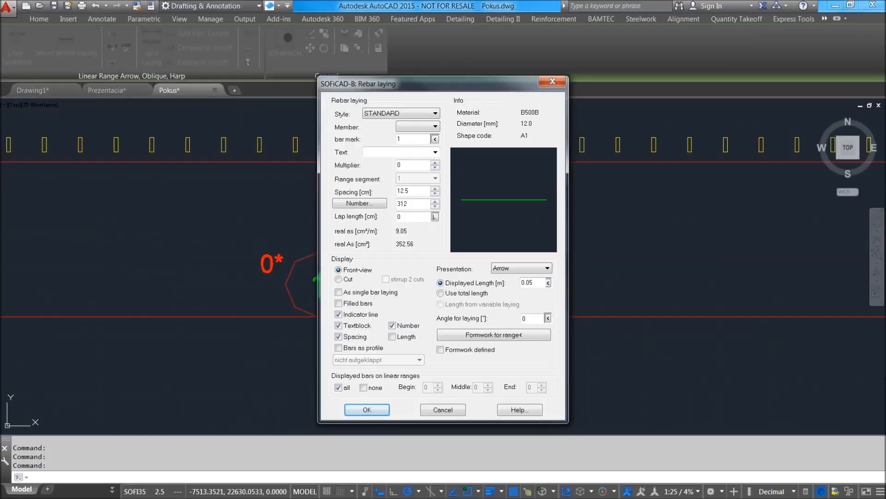
{"action": "left_click", "coordinate": [375, 352]}
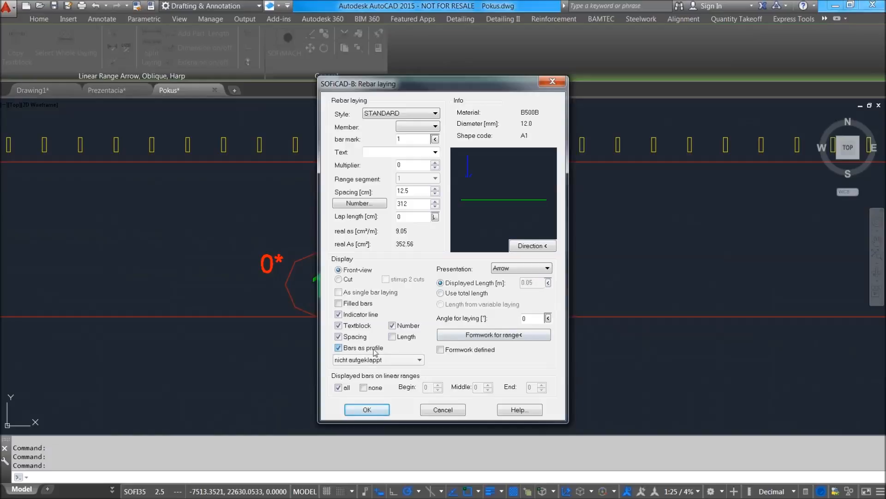
{"action": "left_click", "coordinate": [375, 351]}
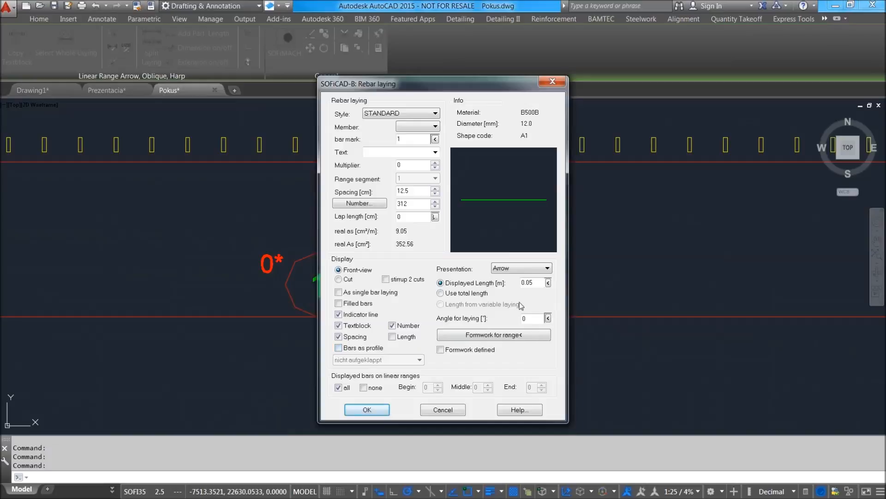
{"action": "left_click", "coordinate": [339, 280]}
{"action": "left_click", "coordinate": [372, 410]}
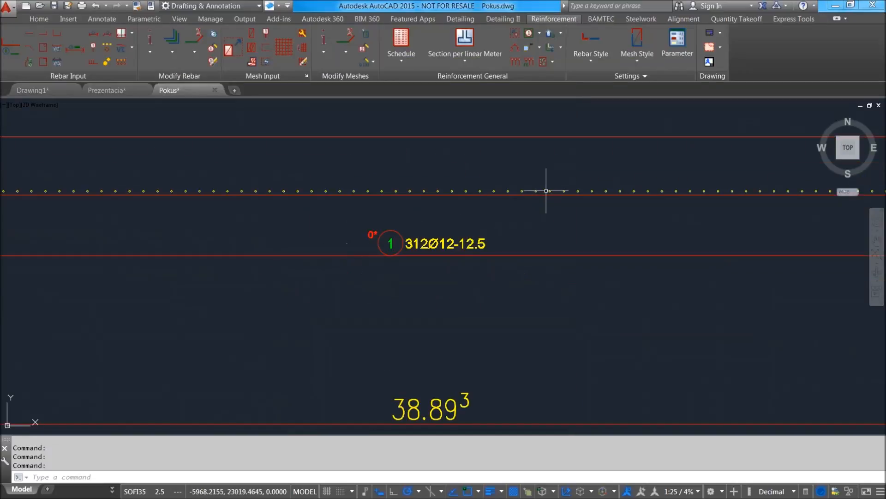
Examine the cut bars and bar mark 1 label in the section rectangle, including its end, against the plan below.
{"action": "scroll", "coordinate": [544, 190], "scroll_direction": "down", "scroll_amount": 2}
{"action": "scroll", "coordinate": [444, 222], "scroll_direction": "down", "scroll_amount": 4}
{"action": "middle_click_drag", "start_coordinate": [621, 198], "coordinate": [278, 234]}
{"action": "scroll", "coordinate": [672, 241], "scroll_direction": "up", "scroll_amount": 6}
{"action": "scroll", "coordinate": [616, 220], "scroll_direction": "up", "scroll_amount": 4}
{"action": "scroll", "coordinate": [696, 220], "scroll_direction": "down", "scroll_amount": 4}
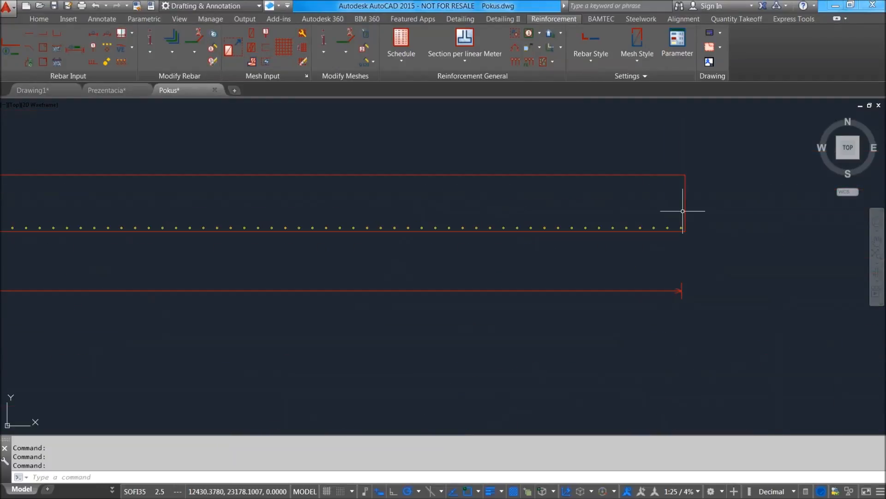
{"action": "scroll", "coordinate": [682, 211], "scroll_direction": "up", "scroll_amount": 4}
{"action": "scroll", "coordinate": [682, 239], "scroll_direction": "down", "scroll_amount": 4}
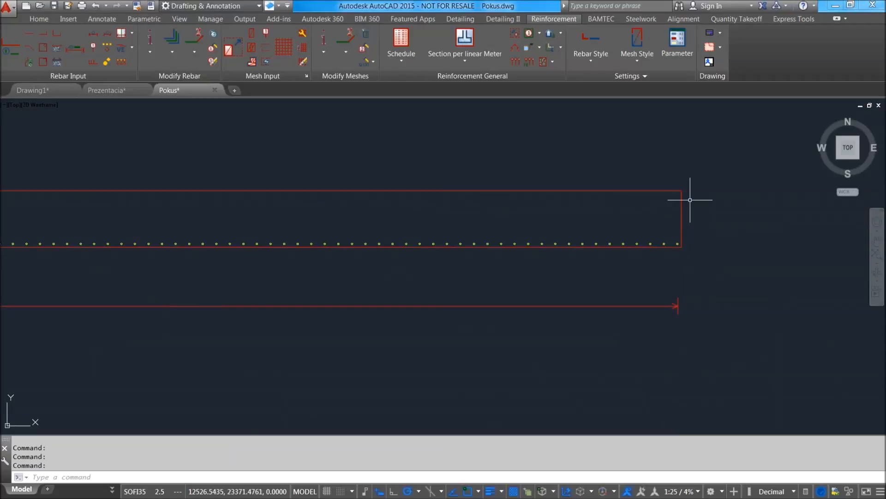
{"action": "scroll", "coordinate": [669, 204], "scroll_direction": "down", "scroll_amount": 5}
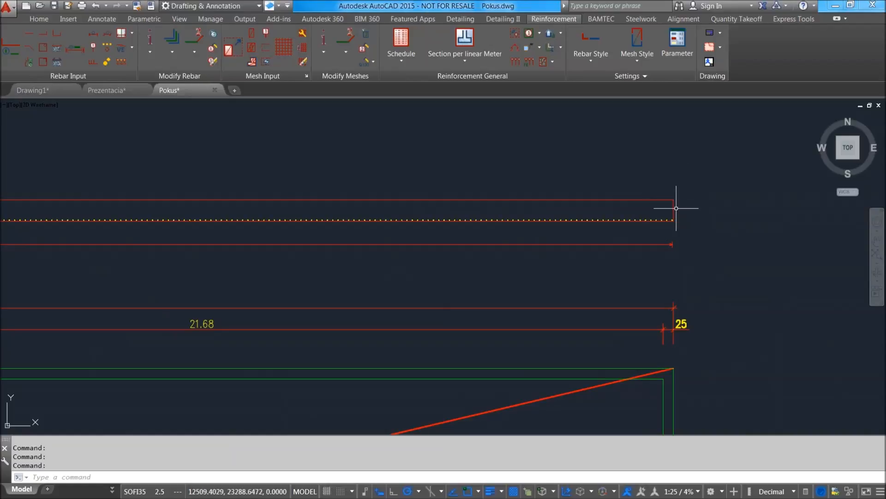
{"action": "scroll", "coordinate": [678, 208], "scroll_direction": "up", "scroll_amount": 5}
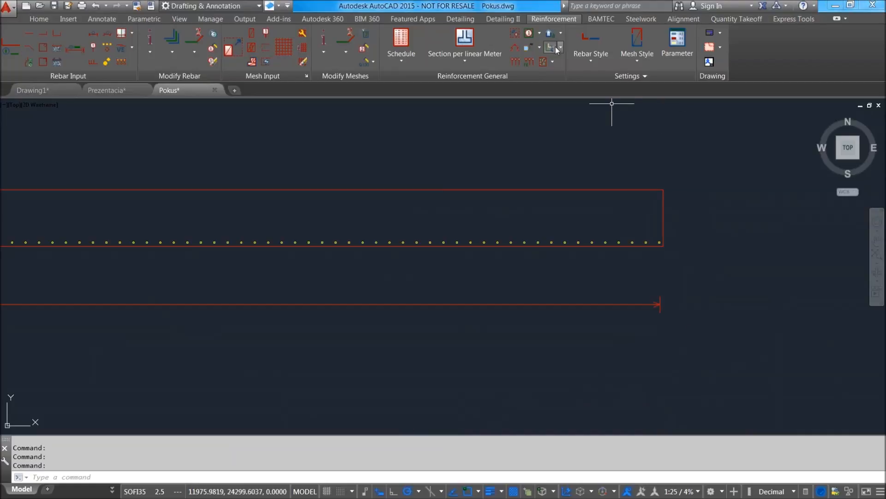
{"action": "scroll", "coordinate": [661, 200], "scroll_direction": "down", "scroll_amount": 7}
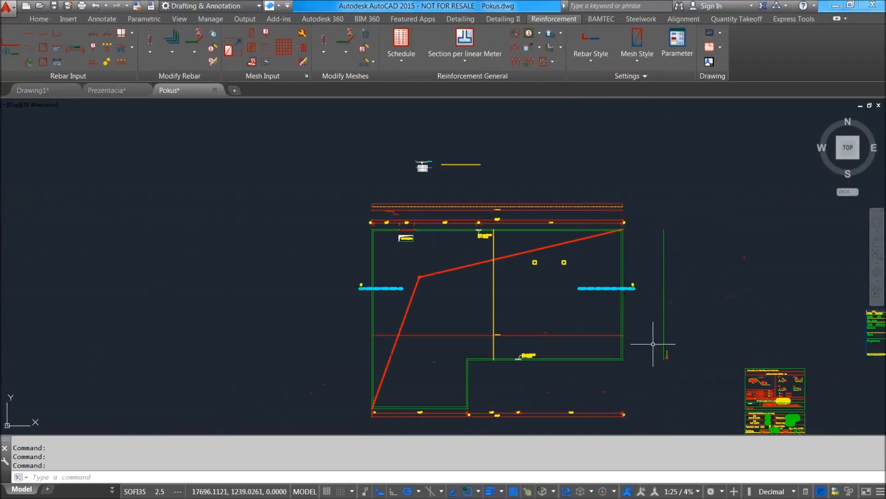
{"action": "scroll", "coordinate": [494, 247], "scroll_direction": "up", "scroll_amount": 4}
{"action": "middle_click_drag", "start_coordinate": [554, 239], "coordinate": [488, 281]}
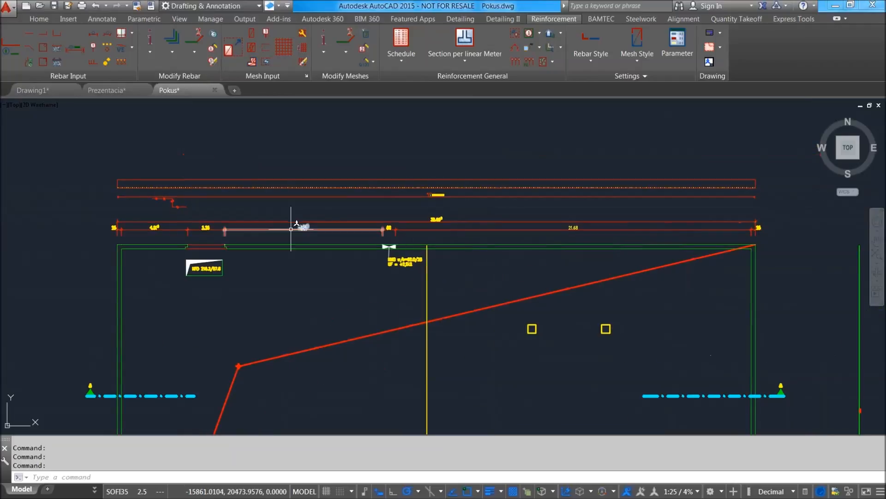
{"action": "mouse_move", "coordinate": [468, 360]}
{"action": "middle_mouse_down"}
{"action": "mouse_move", "coordinate": [449, 312]}
{"action": "mouse_move", "coordinate": [433, 358]}
{"action": "middle_mouse_up"}
{"action": "scroll", "coordinate": [396, 188], "scroll_direction": "up", "scroll_amount": 7}
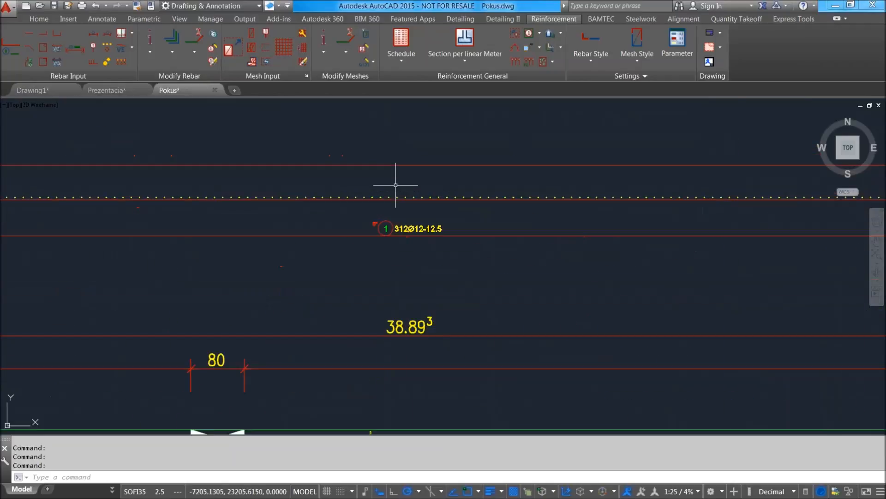
{"action": "scroll", "coordinate": [386, 226], "scroll_direction": "up", "scroll_amount": 9}
{"action": "scroll", "coordinate": [403, 192], "scroll_direction": "down", "scroll_amount": 10}
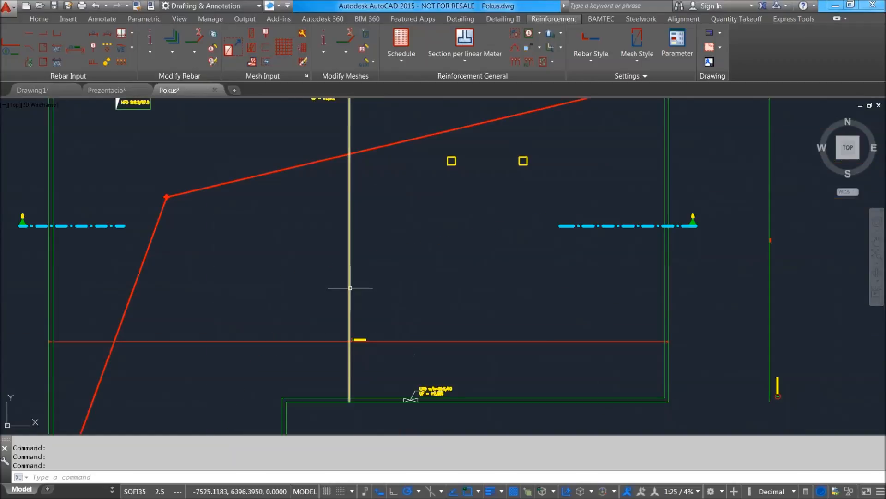
Select the vertical bar in the plan and examine the length label on its extracted shape beside the plan.
{"action": "left_click", "coordinate": [351, 289]}
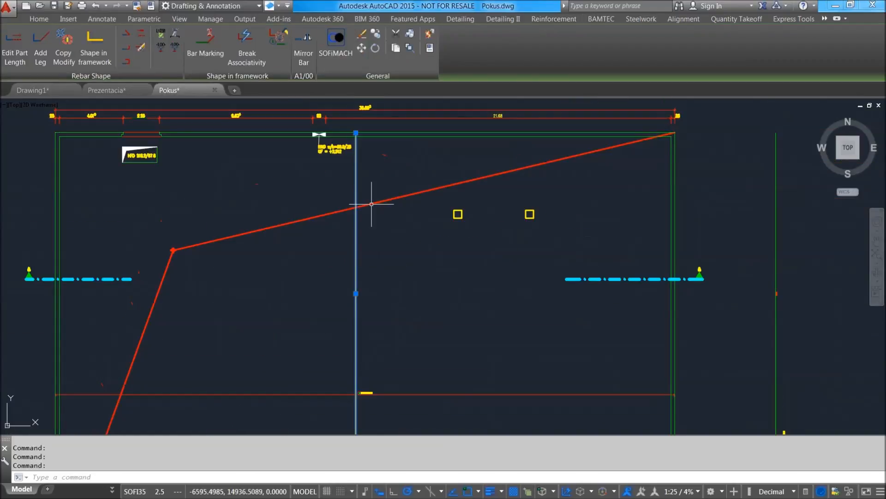
{"action": "scroll", "coordinate": [371, 203], "scroll_direction": "down", "scroll_amount": 5}
{"action": "scroll", "coordinate": [363, 177], "scroll_direction": "up", "scroll_amount": 5}
{"action": "middle_click_drag", "start_coordinate": [541, 314], "coordinate": [522, 203]}
{"action": "scroll", "coordinate": [780, 231], "scroll_direction": "up", "scroll_amount": 6}
{"action": "scroll", "coordinate": [723, 198], "scroll_direction": "up", "scroll_amount": 5}
{"action": "scroll", "coordinate": [717, 193], "scroll_direction": "down", "scroll_amount": 6}
{"action": "scroll", "coordinate": [717, 198], "scroll_direction": "up", "scroll_amount": 8}
{"action": "scroll", "coordinate": [717, 203], "scroll_direction": "down", "scroll_amount": 10}
{"action": "scroll", "coordinate": [717, 203], "scroll_direction": "up", "scroll_amount": 6}
{"action": "scroll", "coordinate": [717, 205], "scroll_direction": "down", "scroll_amount": 3}
{"action": "scroll", "coordinate": [717, 208], "scroll_direction": "up", "scroll_amount": 2}
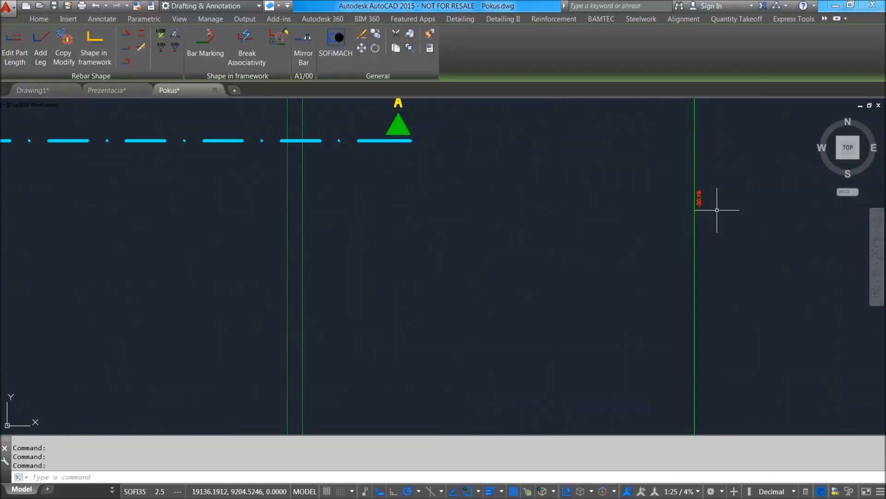
{"action": "scroll", "coordinate": [715, 208], "scroll_direction": "down", "scroll_amount": 7}
{"action": "left_click", "coordinate": [463, 113]}
{"action": "scroll", "coordinate": [462, 198], "scroll_direction": "up", "scroll_amount": 3}
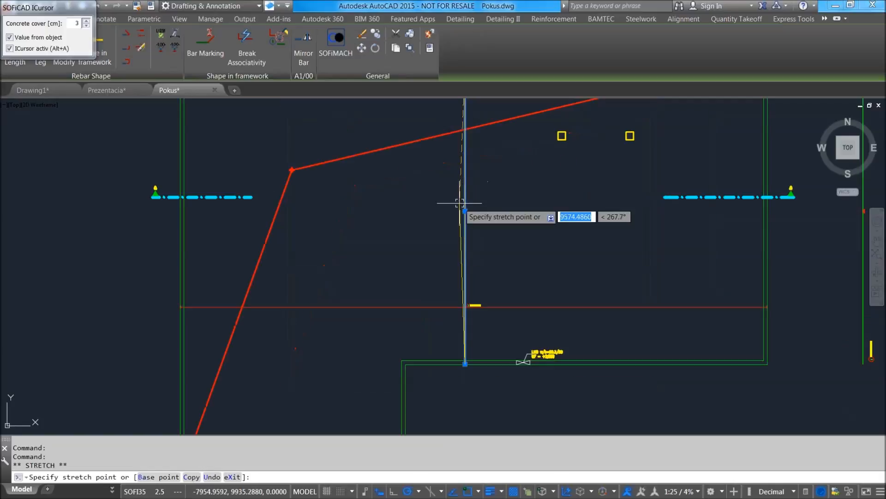
{"action": "scroll", "coordinate": [461, 240], "scroll_direction": "up", "scroll_amount": 2}
{"action": "scroll", "coordinate": [448, 247], "scroll_direction": "down", "scroll_amount": 5}
{"action": "key", "text": "Escape"}
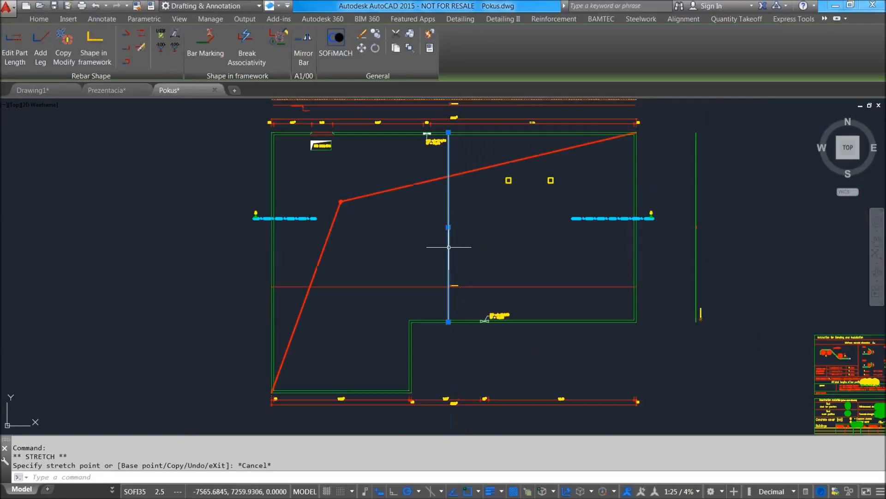
Check the rebar profile properties of the plan's vertical bar and of its extracted shape, closing both without changes.
{"action": "double_click", "coordinate": [449, 247]}
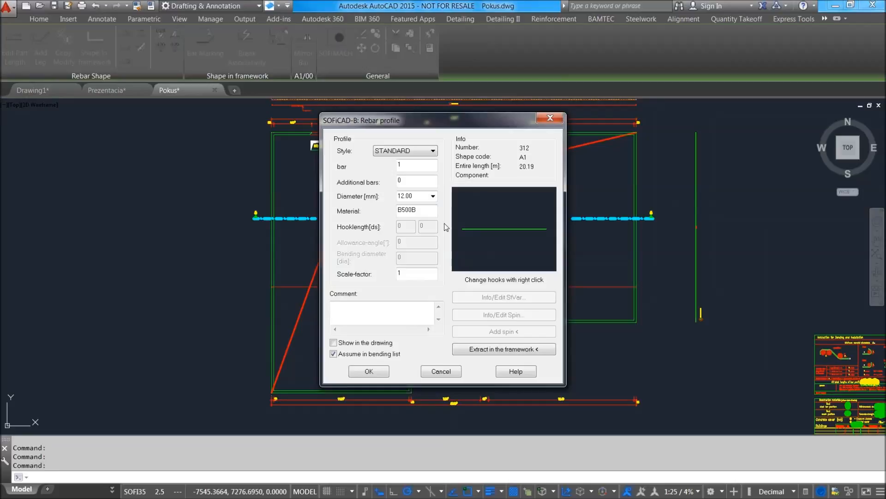
{"action": "key", "text": "Escape"}
{"action": "scroll", "coordinate": [697, 243], "scroll_direction": "up", "scroll_amount": 6}
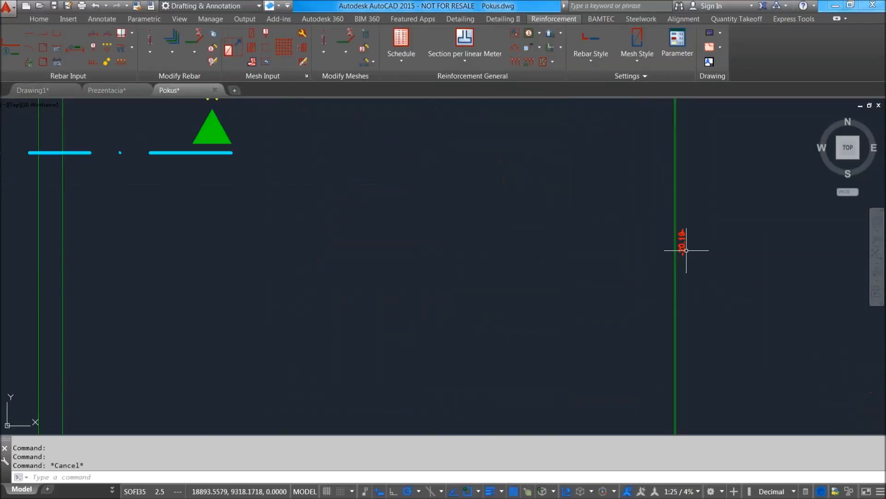
{"action": "double_click", "coordinate": [683, 246]}
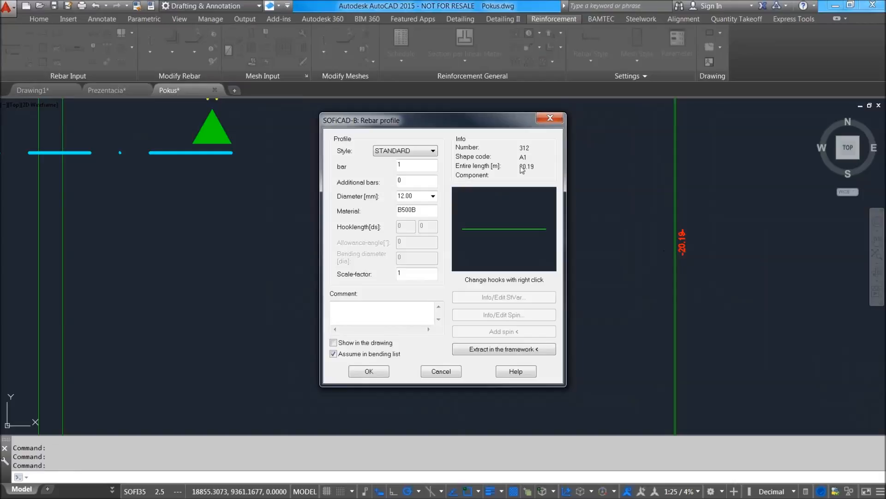
{"action": "key", "text": "Escape"}
{"action": "key", "text": "Escape"}
Shorten the plan's vertical bar to about 8.23 m by stretching its upper end straight down.
{"action": "scroll", "coordinate": [566, 229], "scroll_direction": "down", "scroll_amount": 7}
{"action": "middle_click_drag", "start_coordinate": [466, 219], "coordinate": [567, 283]}
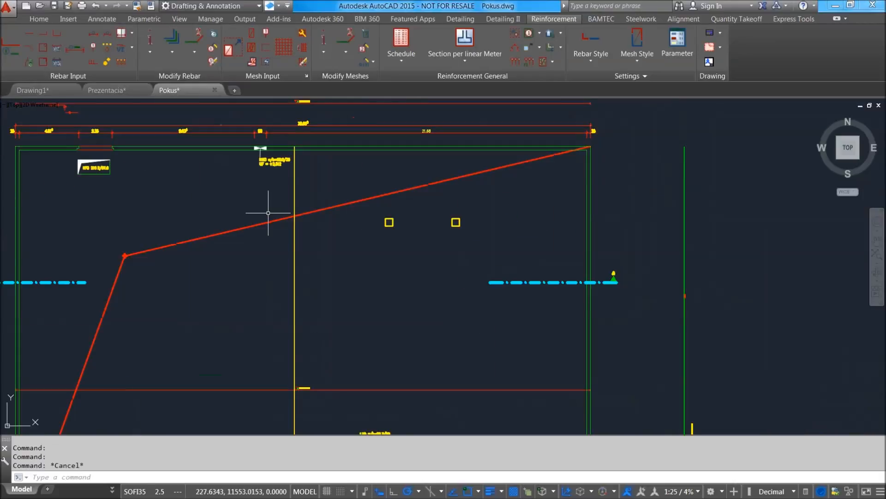
{"action": "left_click", "coordinate": [300, 186]}
{"action": "left_click", "coordinate": [284, 176]}
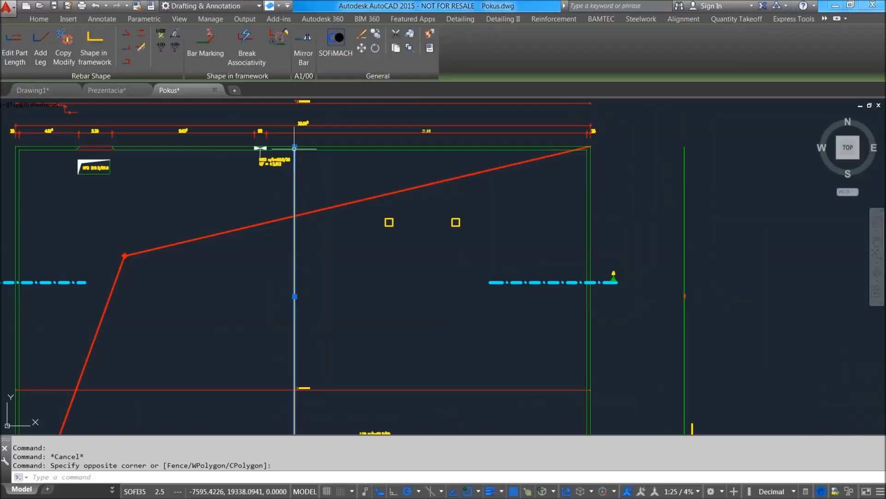
{"action": "left_click", "coordinate": [295, 147]}
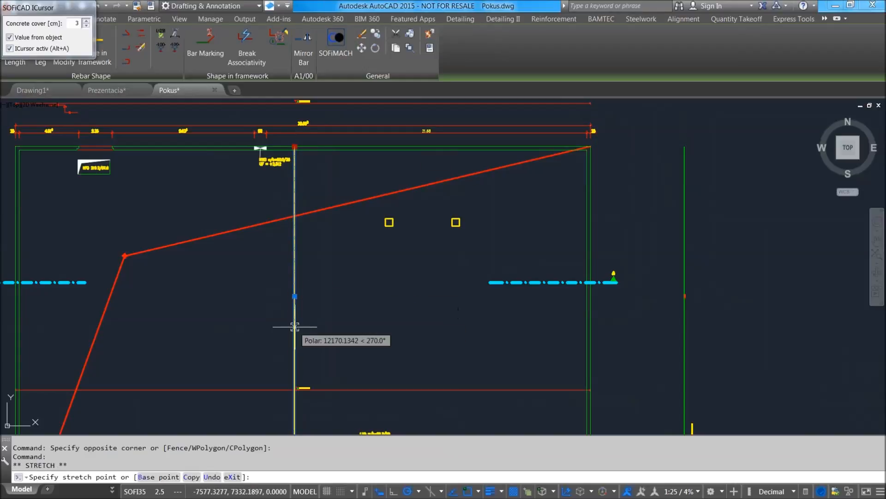
{"action": "middle_click_drag", "start_coordinate": [295, 338], "coordinate": [317, 269]}
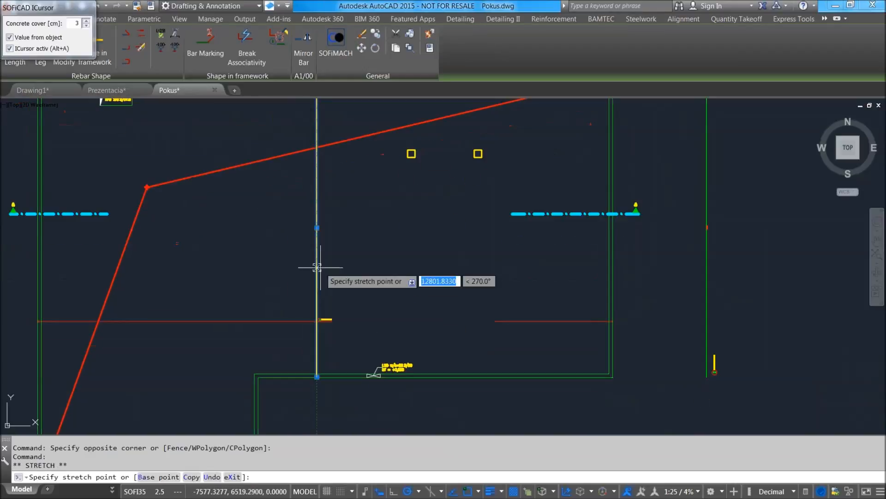
{"action": "left_click", "coordinate": [317, 306]}
{"action": "scroll", "coordinate": [716, 339], "scroll_direction": "up", "scroll_amount": 4}
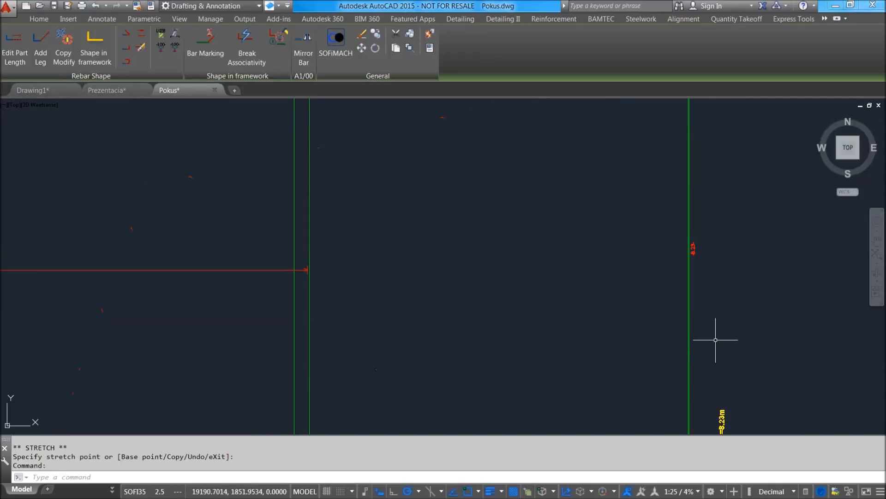
{"action": "scroll", "coordinate": [718, 265], "scroll_direction": "down", "scroll_amount": 4}
{"action": "key", "text": "Escape"}
Copy the shortened bar together with its range line and label to a position higher in the plan.
{"action": "left_click", "coordinate": [366, 293]}
{"action": "left_click", "coordinate": [290, 229]}
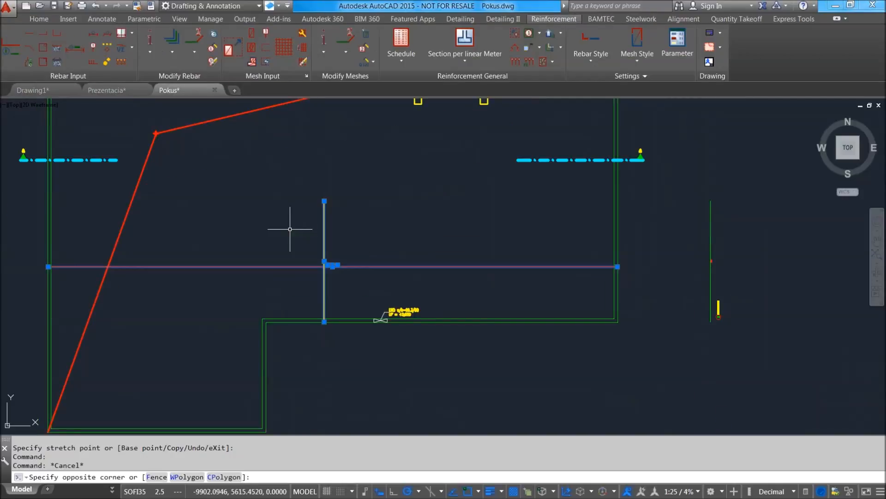
{"action": "middle_click_drag", "start_coordinate": [432, 222], "coordinate": [432, 242]}
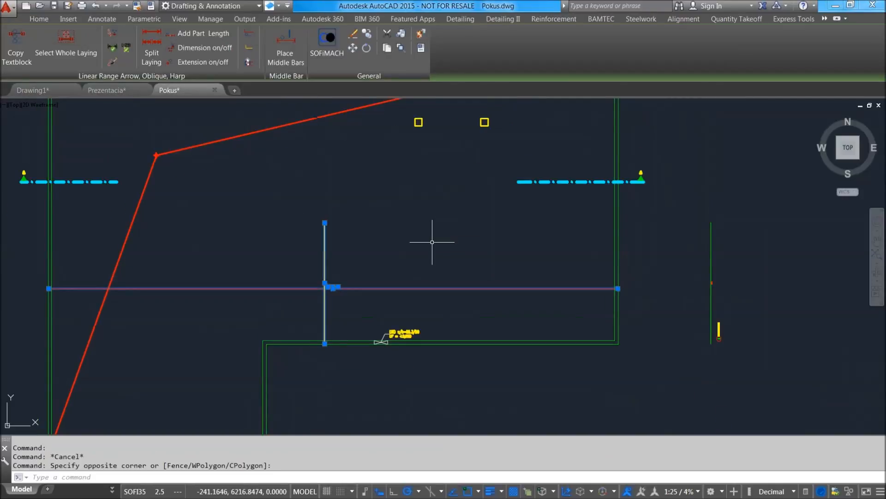
{"action": "key", "text": "Return"}
{"action": "left_click", "coordinate": [404, 271]}
{"action": "left_click", "coordinate": [408, 205]}
{"action": "scroll", "coordinate": [397, 196], "scroll_direction": "up", "scroll_amount": 4}
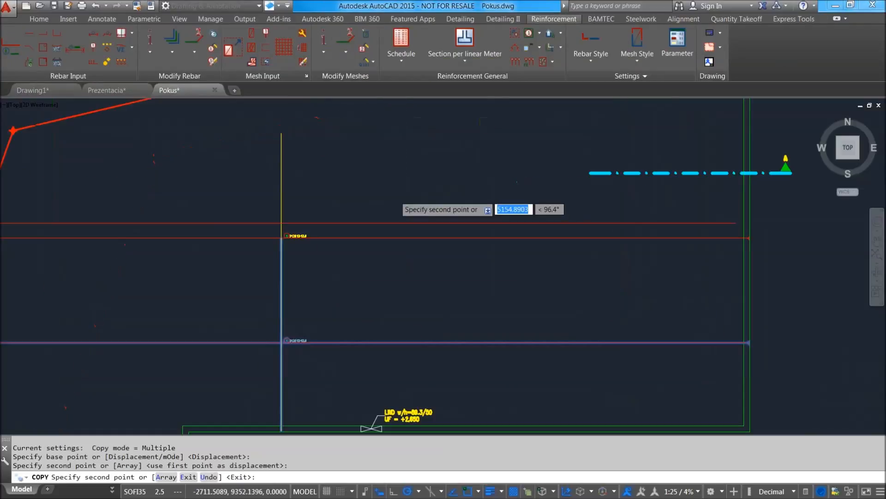
{"action": "key", "text": "Return"}
Move the copied bar slightly to the right so it stands clear of the original bar.
{"action": "left_click", "coordinate": [302, 184]}
{"action": "left_click", "coordinate": [192, 154]}
{"action": "type", "text": "m"}
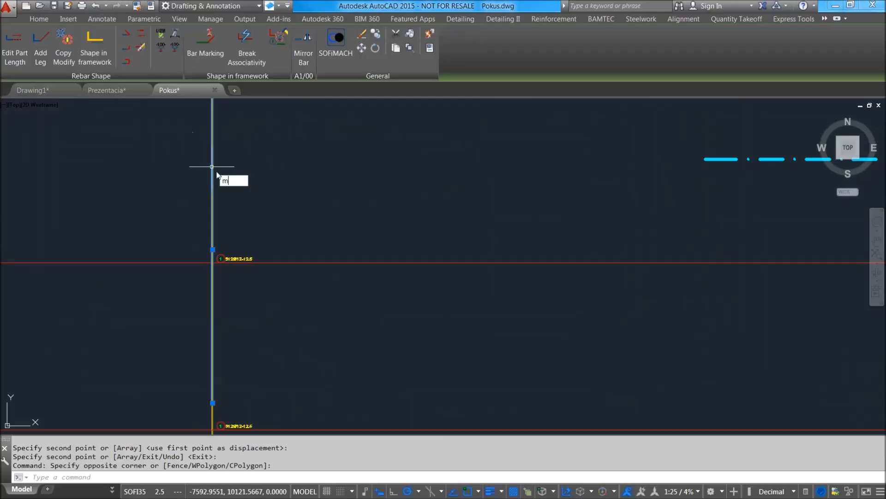
{"action": "key", "text": "Return"}
{"action": "left_click", "coordinate": [267, 171]}
{"action": "left_click", "coordinate": [287, 172]}
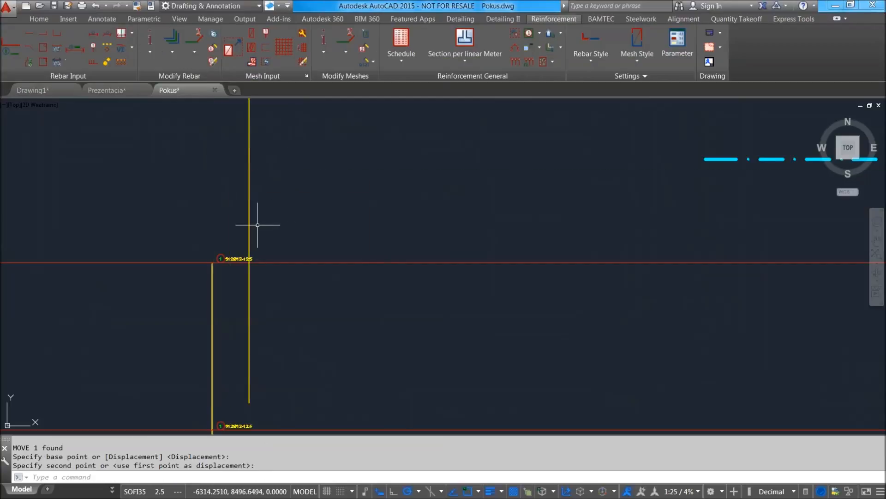
Lengthen the copied bar by stretching its upper end a short distance straight up, and check the original bar beside it.
{"action": "left_click", "coordinate": [250, 208]}
{"action": "scroll", "coordinate": [259, 208], "scroll_direction": "down", "scroll_amount": 4}
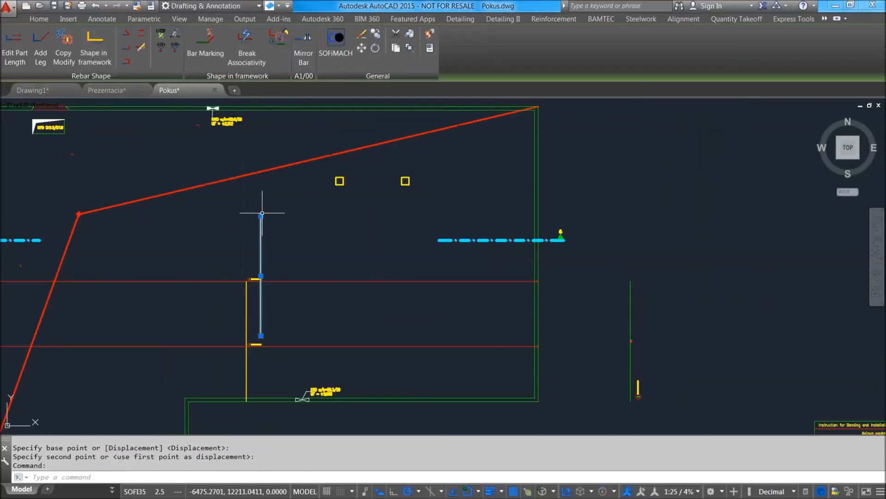
{"action": "left_click", "coordinate": [261, 215]}
{"action": "left_click", "coordinate": [261, 196]}
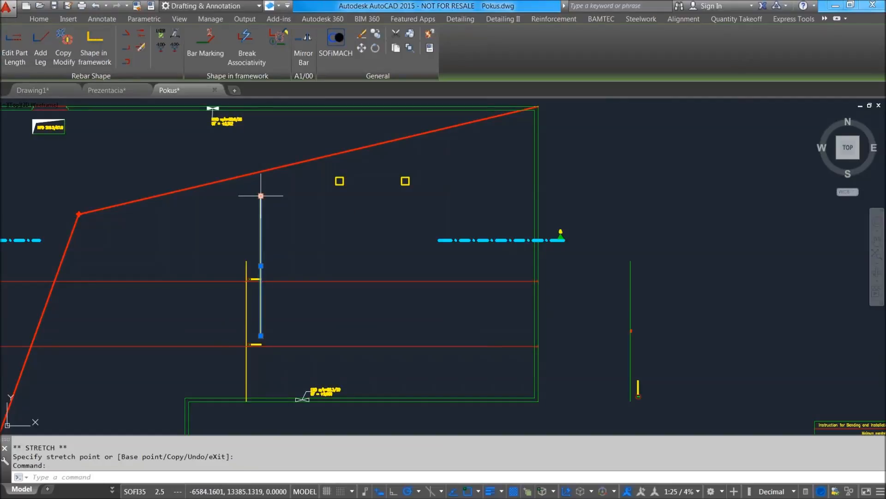
{"action": "scroll", "coordinate": [266, 295], "scroll_direction": "up", "scroll_amount": 4}
{"action": "scroll", "coordinate": [245, 217], "scroll_direction": "down", "scroll_amount": 4}
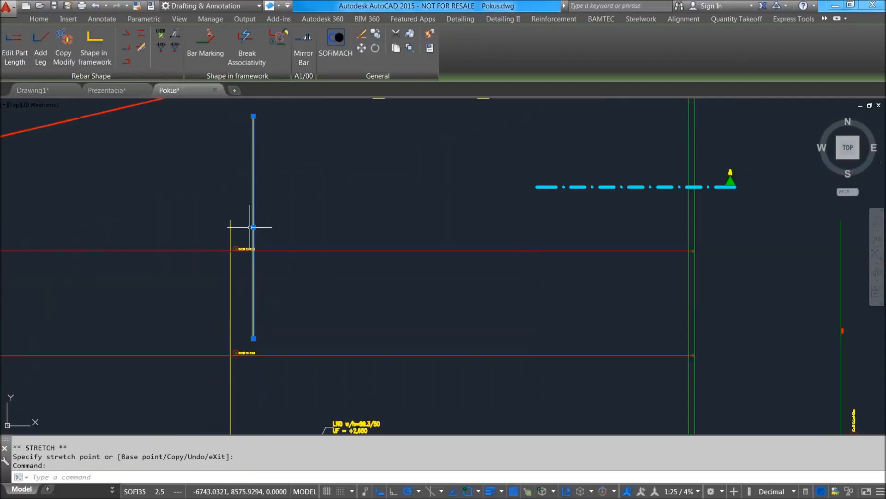
{"action": "scroll", "coordinate": [235, 238], "scroll_direction": "up", "scroll_amount": 4}
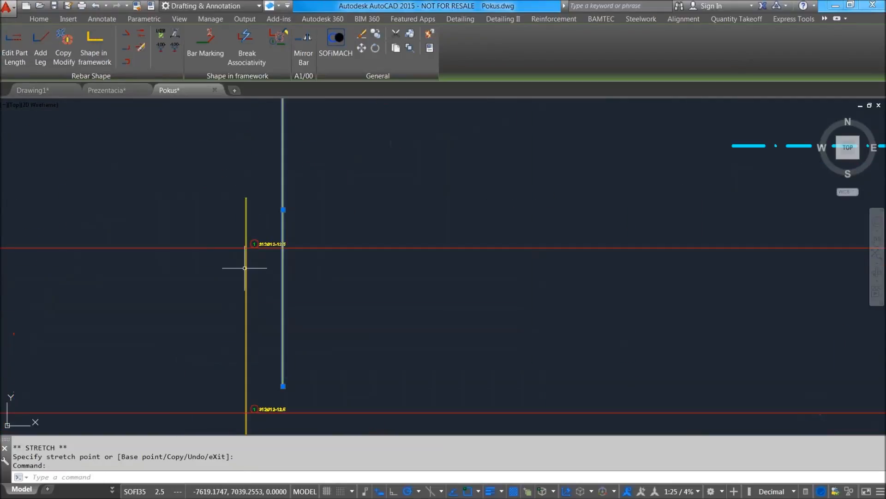
{"action": "scroll", "coordinate": [260, 251], "scroll_direction": "down", "scroll_amount": 2}
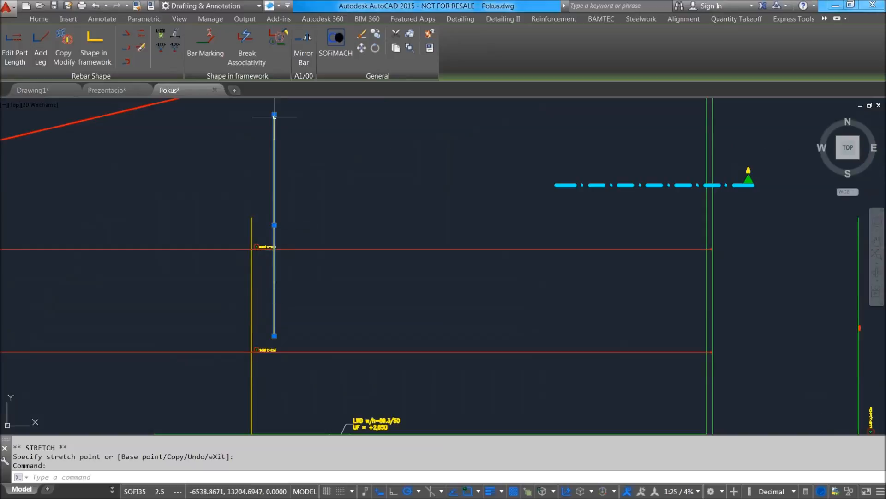
Shorten the copied bar by stretching its upper end straight down, and check the label and the original bar beside it.
{"action": "left_click", "coordinate": [274, 114]}
{"action": "left_click", "coordinate": [274, 172]}
{"action": "middle_click_drag", "start_coordinate": [298, 283], "coordinate": [345, 184]}
{"action": "middle_click_drag", "start_coordinate": [316, 227], "coordinate": [318, 317]}
{"action": "scroll", "coordinate": [310, 227], "scroll_direction": "up", "scroll_amount": 4}
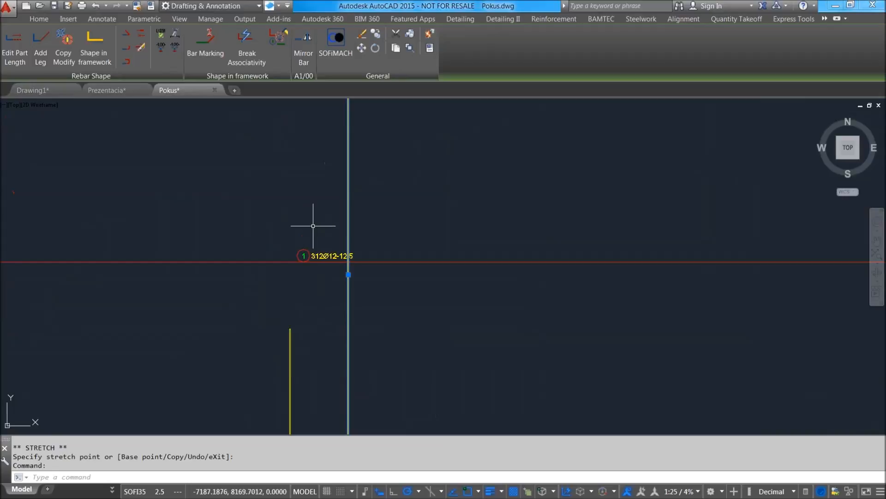
{"action": "key", "text": "Escape"}
{"action": "scroll", "coordinate": [344, 229], "scroll_direction": "down", "scroll_amount": 2}
{"action": "left_click", "coordinate": [317, 184]}
{"action": "key", "text": "Escape"}
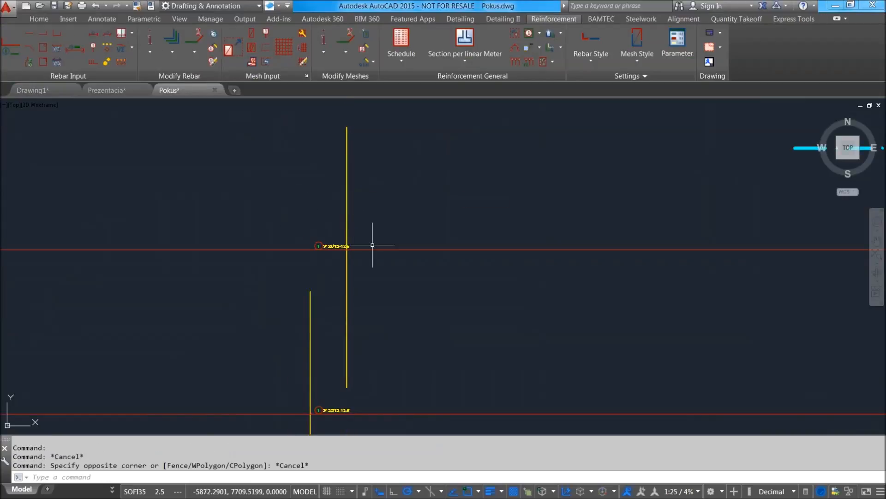
Set the bar mark of the upper, copied laying to 2 and check its label.
{"action": "double_click", "coordinate": [317, 244]}
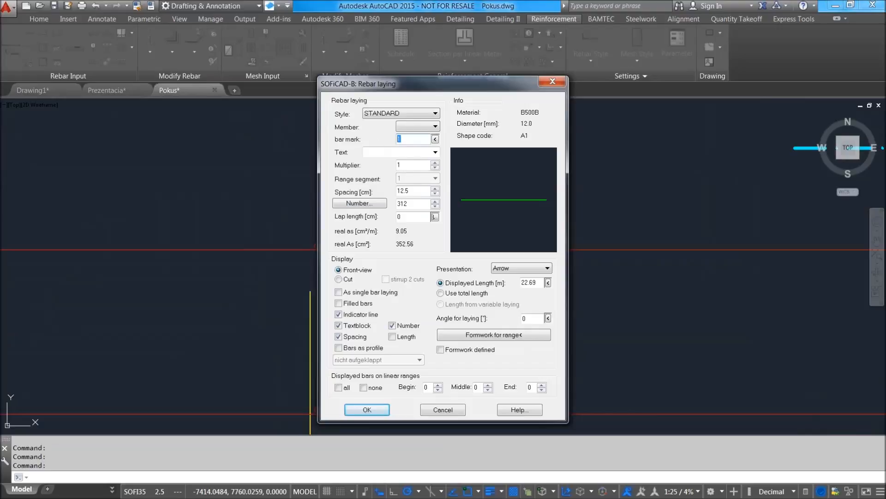
{"action": "left_click", "coordinate": [367, 410]}
{"action": "scroll", "coordinate": [381, 298], "scroll_direction": "down", "scroll_amount": 4}
{"action": "scroll", "coordinate": [356, 240], "scroll_direction": "up", "scroll_amount": 2}
{"action": "scroll", "coordinate": [345, 331], "scroll_direction": "up", "scroll_amount": 2}
{"action": "scroll", "coordinate": [358, 247], "scroll_direction": "up", "scroll_amount": 2}
{"action": "middle_click_drag", "start_coordinate": [358, 248], "coordinate": [374, 392]}
Lengthen the copied bar by stretching its upper end straight up, and compare the original bar and both laying labels.
{"action": "scroll", "coordinate": [407, 285], "scroll_direction": "down", "scroll_amount": 2}
{"action": "left_click", "coordinate": [405, 276]}
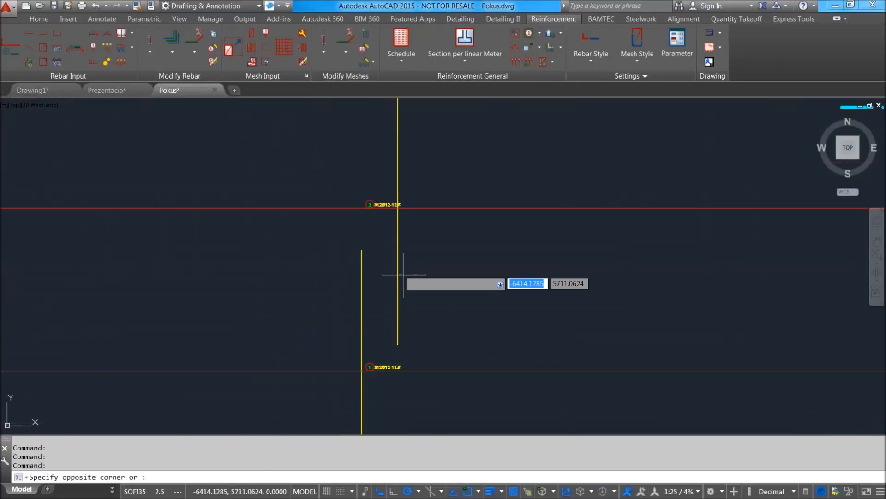
{"action": "left_click", "coordinate": [373, 252]}
{"action": "scroll", "coordinate": [384, 263], "scroll_direction": "down", "scroll_amount": 2}
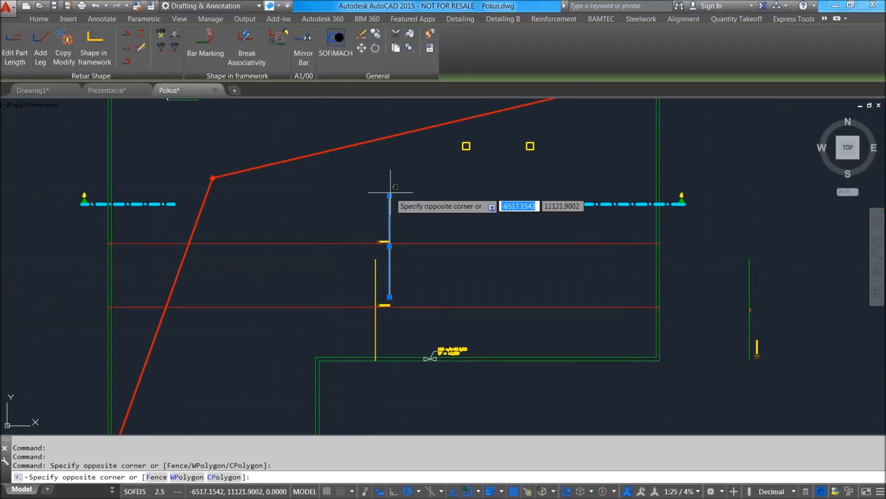
{"action": "left_click", "coordinate": [390, 183]}
{"action": "left_click", "coordinate": [390, 196]}
{"action": "left_click", "coordinate": [391, 172]}
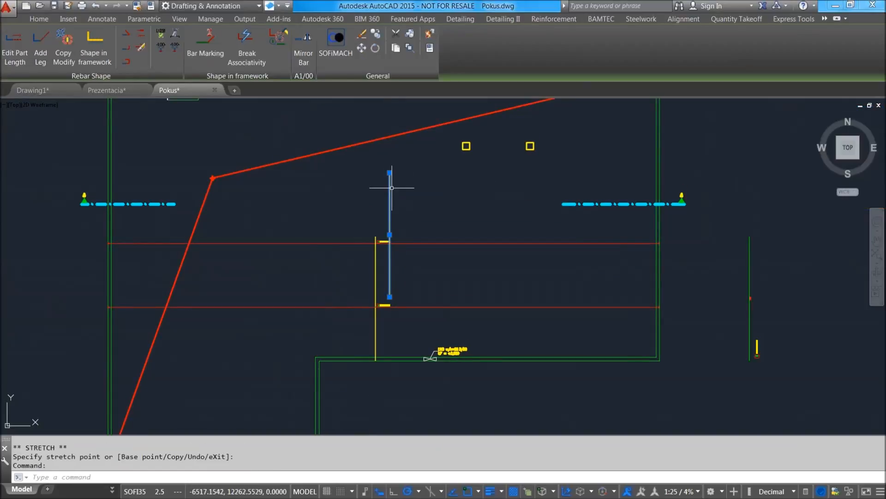
{"action": "scroll", "coordinate": [388, 241], "scroll_direction": "up", "scroll_amount": 4}
{"action": "scroll", "coordinate": [385, 258], "scroll_direction": "down", "scroll_amount": 4}
{"action": "scroll", "coordinate": [379, 287], "scroll_direction": "up", "scroll_amount": 3}
{"action": "scroll", "coordinate": [378, 273], "scroll_direction": "down", "scroll_amount": 2}
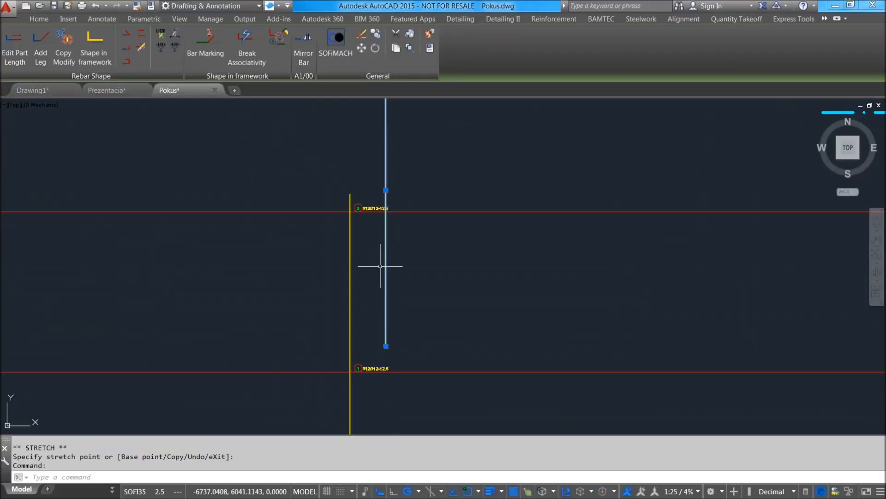
Delete the copied vertical bar, keeping its range line and label.
{"action": "key", "text": "Escape"}
{"action": "left_click", "coordinate": [385, 248]}
{"action": "left_click", "coordinate": [368, 249]}
{"action": "key", "text": "Delete"}
Try to place a middle bar on the upper range line with Place Middle Bars.
{"action": "left_click", "coordinate": [396, 212]}
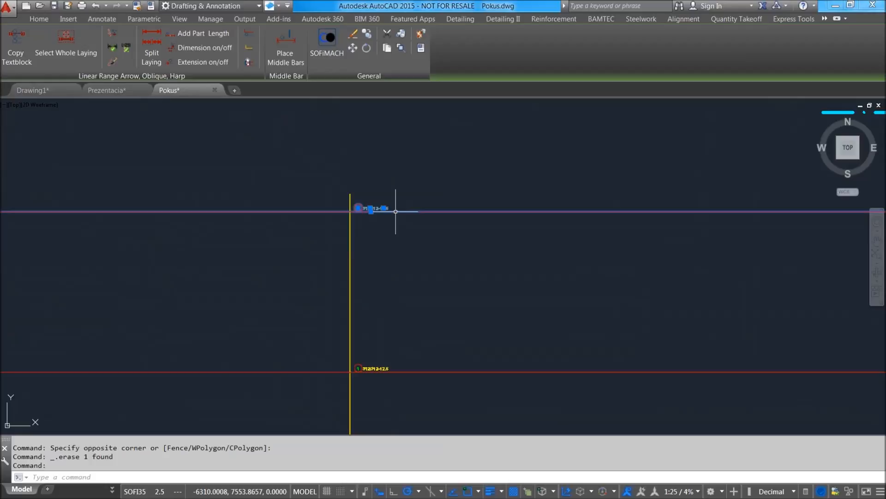
{"action": "left_click", "coordinate": [286, 47]}
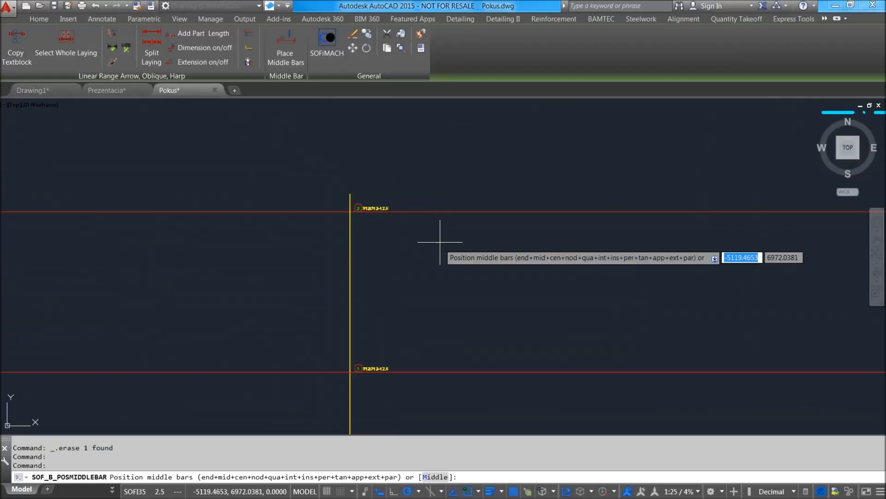
{"action": "scroll", "coordinate": [442, 247], "scroll_direction": "down", "scroll_amount": 4}
{"action": "left_click", "coordinate": [458, 320]}
{"action": "scroll", "coordinate": [420, 229], "scroll_direction": "up", "scroll_amount": 5}
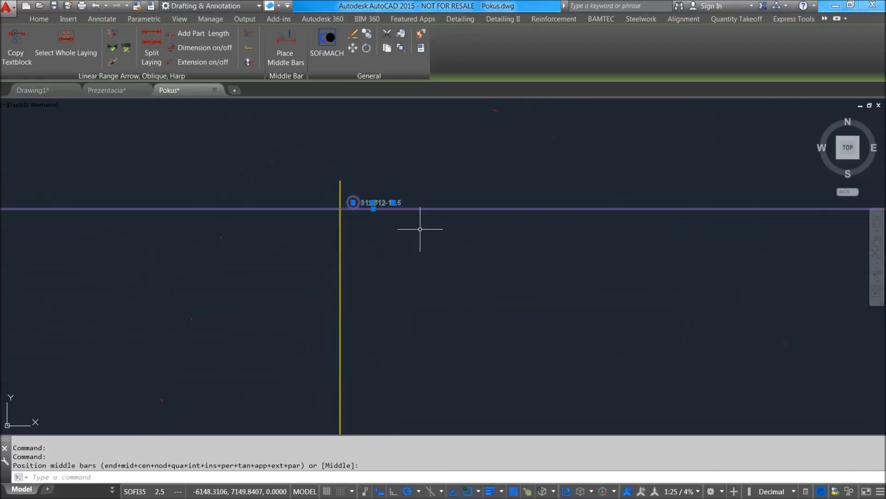
{"action": "key", "text": "Escape"}
Select the upper laying's range line in the plan.
{"action": "scroll", "coordinate": [398, 204], "scroll_direction": "down", "scroll_amount": 3}
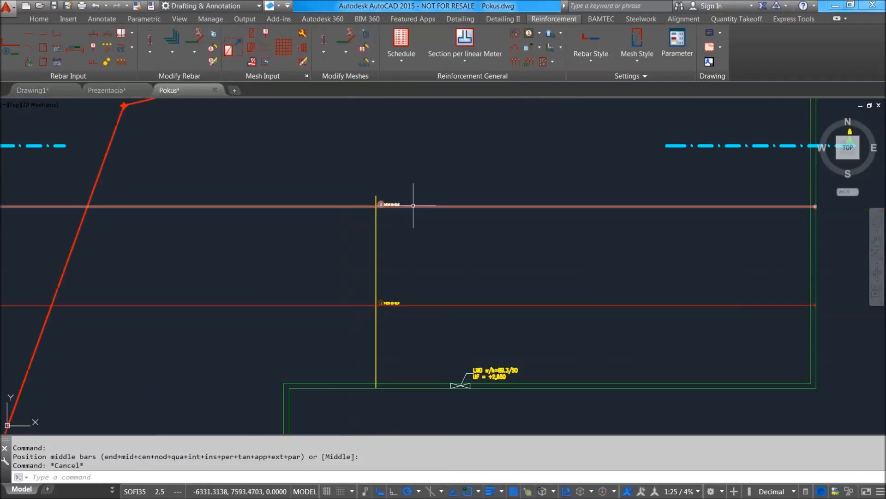
{"action": "scroll", "coordinate": [421, 205], "scroll_direction": "down", "scroll_amount": 3}
{"action": "key", "text": "Escape"}
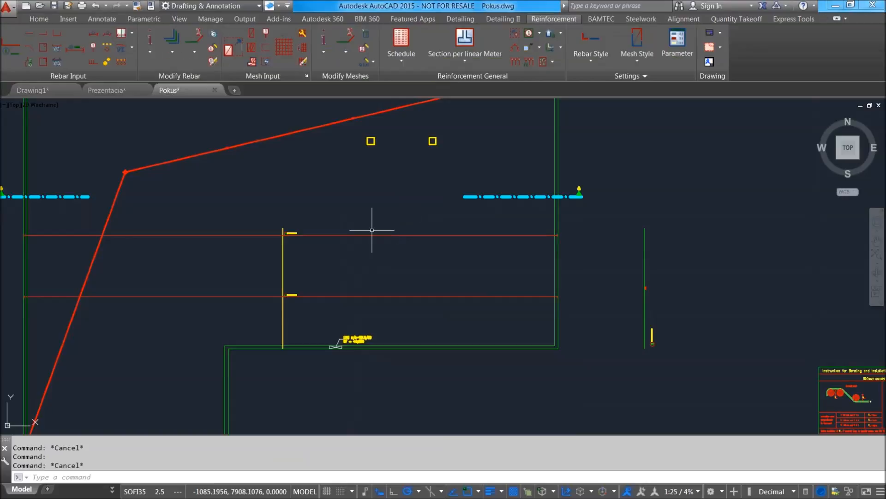
{"action": "left_click", "coordinate": [369, 235]}
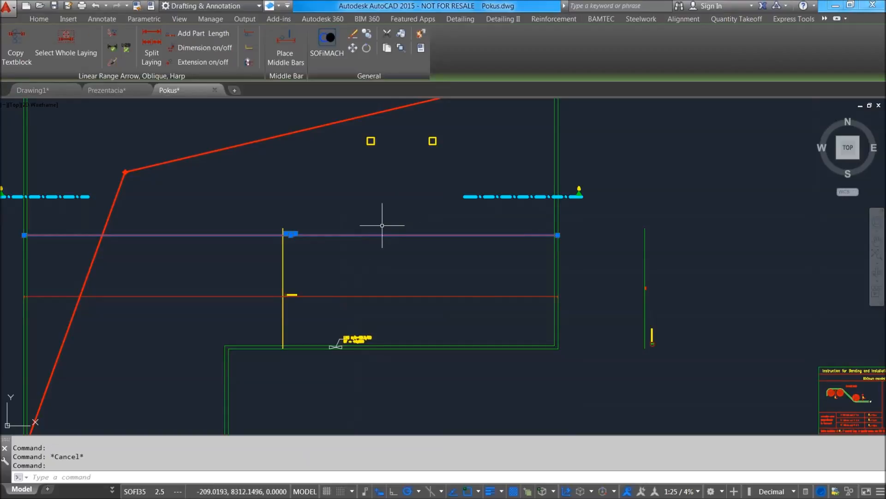
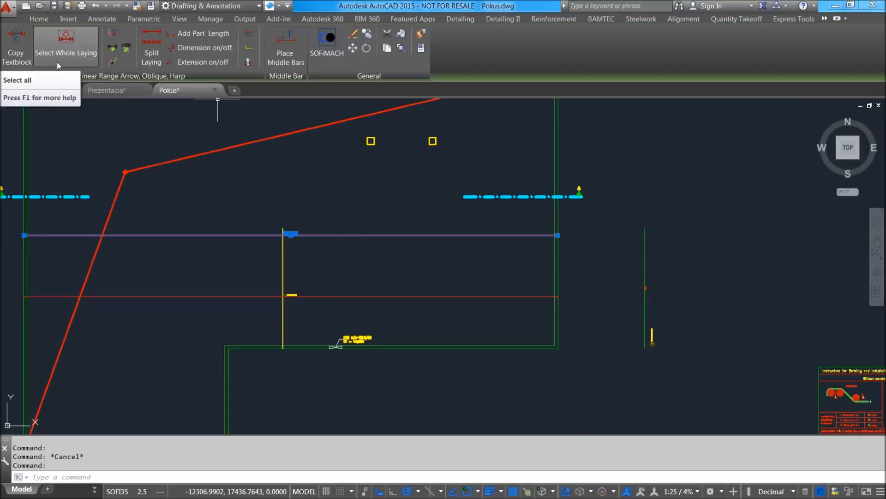
{"action": "left_click", "coordinate": [250, 52]}
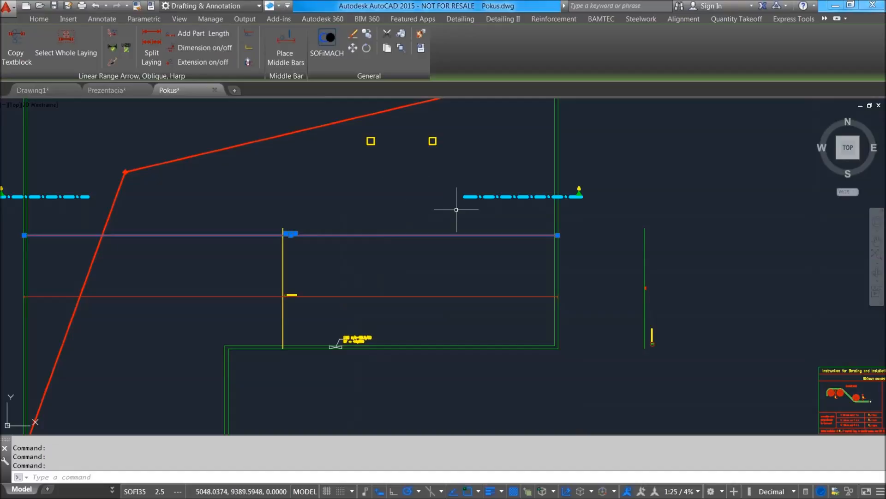
{"action": "key", "text": "Escape"}
{"action": "left_click", "coordinate": [313, 240]}
{"action": "left_click", "coordinate": [298, 209]}
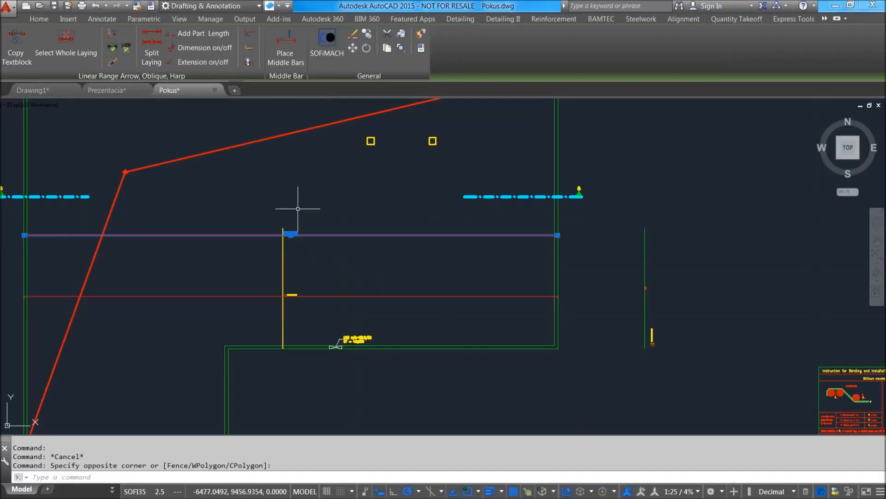
{"action": "left_click", "coordinate": [248, 36]}
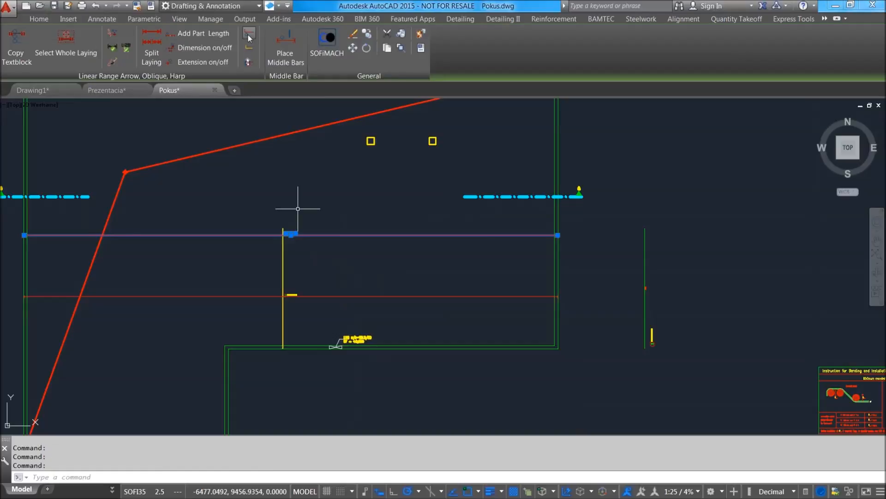
{"action": "key", "text": "Escape"}
{"action": "key", "text": "Escape"}
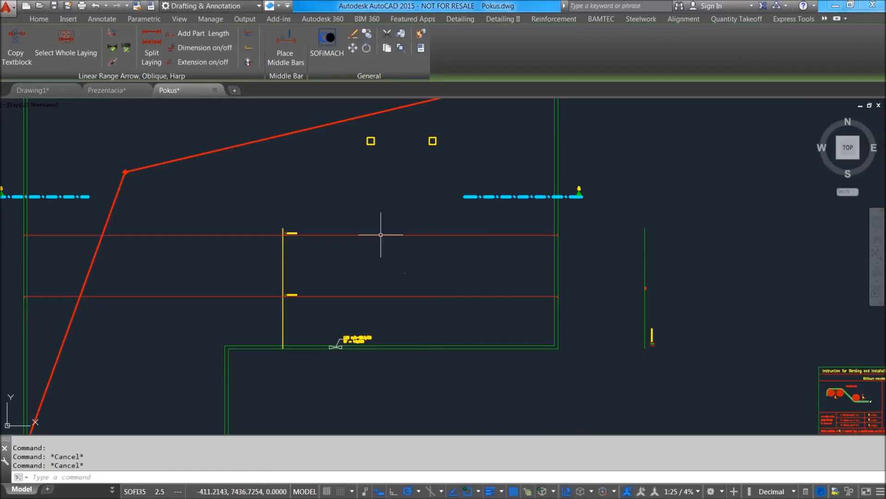
Delete the upper laying's range line from the plan.
{"action": "left_click", "coordinate": [346, 240]}
{"action": "key", "text": "Delete"}
{"action": "scroll", "coordinate": [292, 238], "scroll_direction": "up", "scroll_amount": 4}
{"action": "scroll", "coordinate": [295, 240], "scroll_direction": "down", "scroll_amount": 6}
{"action": "scroll", "coordinate": [307, 242], "scroll_direction": "up", "scroll_amount": 4}
{"action": "scroll", "coordinate": [328, 245], "scroll_direction": "down", "scroll_amount": 2}
{"action": "scroll", "coordinate": [331, 246], "scroll_direction": "down", "scroll_amount": 3}
{"action": "scroll", "coordinate": [353, 288], "scroll_direction": "up", "scroll_amount": 3}
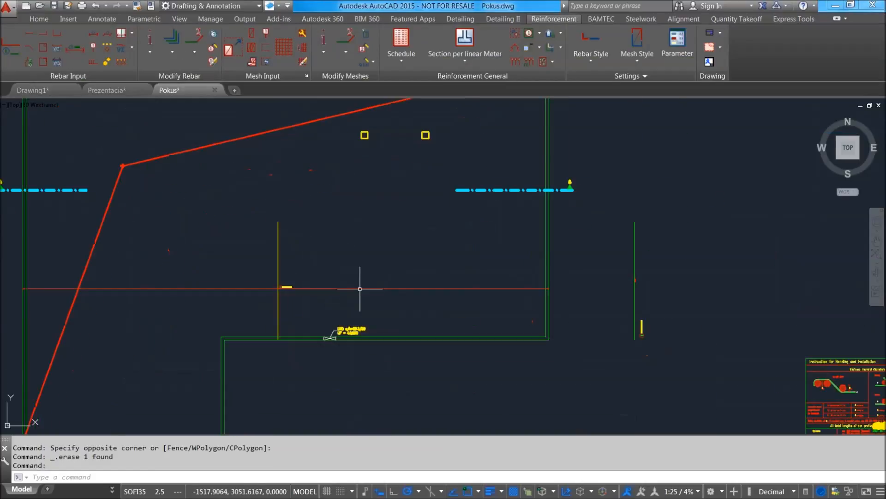
Copy the remaining range line, its bar in the plan and the bar extract beside the slab straight up by about 6000 units.
{"action": "left_click", "coordinate": [671, 362]}
{"action": "left_click", "coordinate": [612, 264]}
{"action": "left_click", "coordinate": [307, 301]}
{"action": "left_click", "coordinate": [214, 239]}
{"action": "type", "text": "co"}
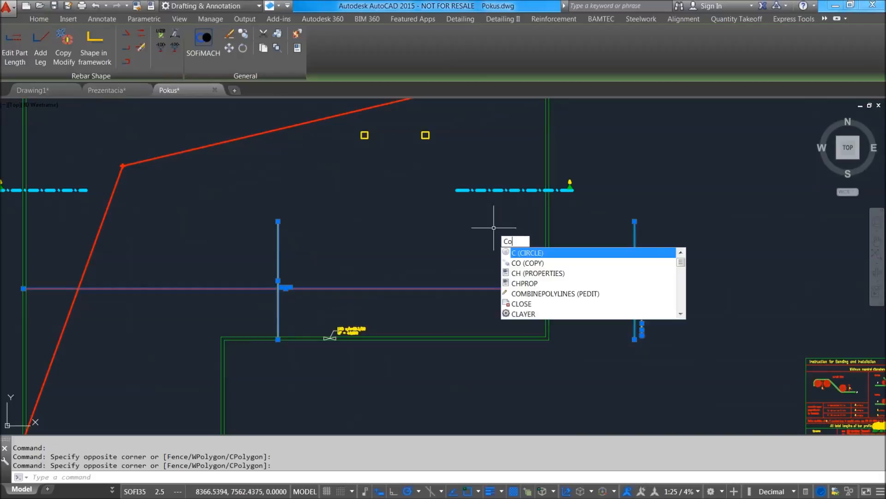
{"action": "key", "text": "Return"}
{"action": "left_click", "coordinate": [390, 259]}
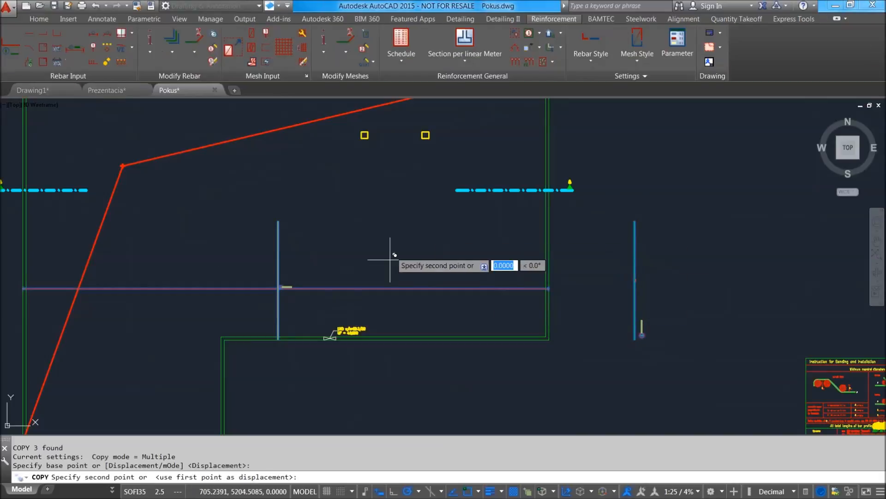
{"action": "left_click", "coordinate": [392, 179]}
{"action": "key", "text": "Return"}
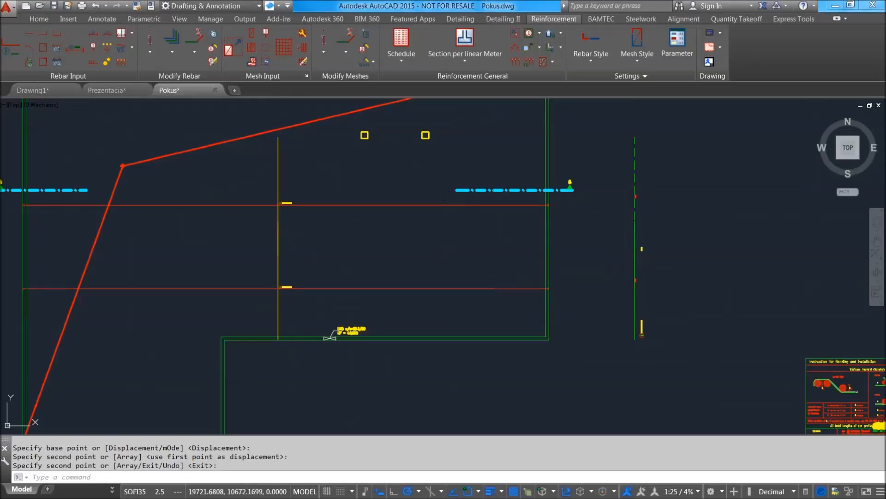
Move the copied dashed bar extract horizontally towards the slab by about 1076 units, clear of the original extract.
{"action": "left_click", "coordinate": [797, 209]}
{"action": "left_click", "coordinate": [604, 162]}
{"action": "scroll", "coordinate": [661, 198], "scroll_direction": "up", "scroll_amount": 3}
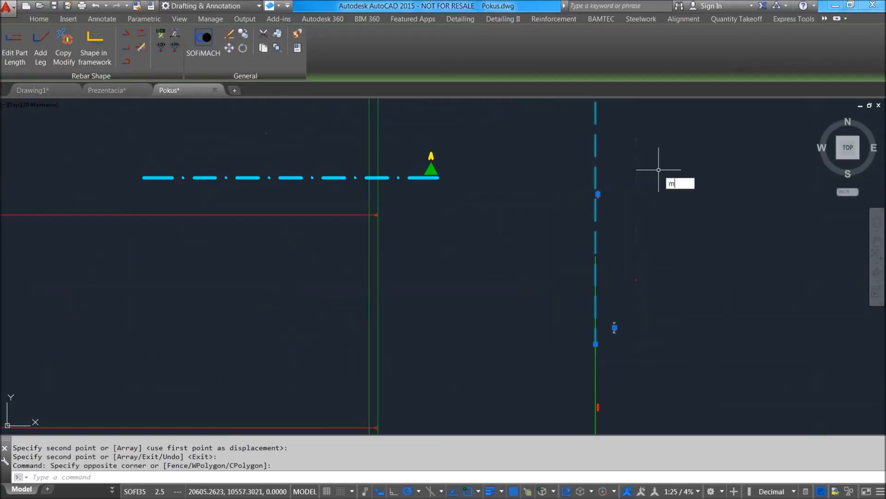
{"action": "type", "text": "m"}
{"action": "key", "text": "Return"}
{"action": "left_click", "coordinate": [703, 157]}
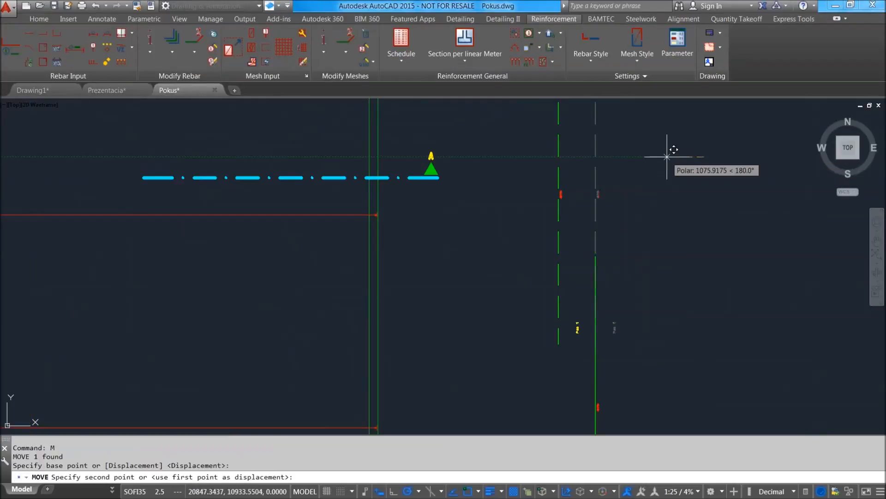
{"action": "left_click", "coordinate": [666, 157]}
Shift the Pos. 1 label closer to the dashed bar extract.
{"action": "scroll", "coordinate": [600, 325], "scroll_direction": "up", "scroll_amount": 4}
{"action": "left_click", "coordinate": [535, 336]}
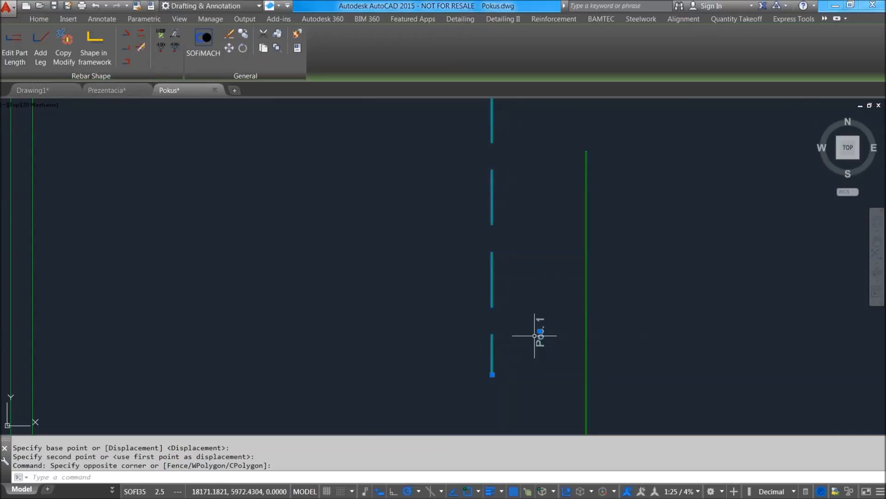
{"action": "left_click", "coordinate": [540, 331]}
Examine the dashed copy's linetype and Pos. 1 label against the original bar extract and its full label.
{"action": "scroll", "coordinate": [518, 306], "scroll_direction": "down", "scroll_amount": 6}
{"action": "scroll", "coordinate": [495, 285], "scroll_direction": "up", "scroll_amount": 4}
{"action": "scroll", "coordinate": [468, 287], "scroll_direction": "down", "scroll_amount": 4}
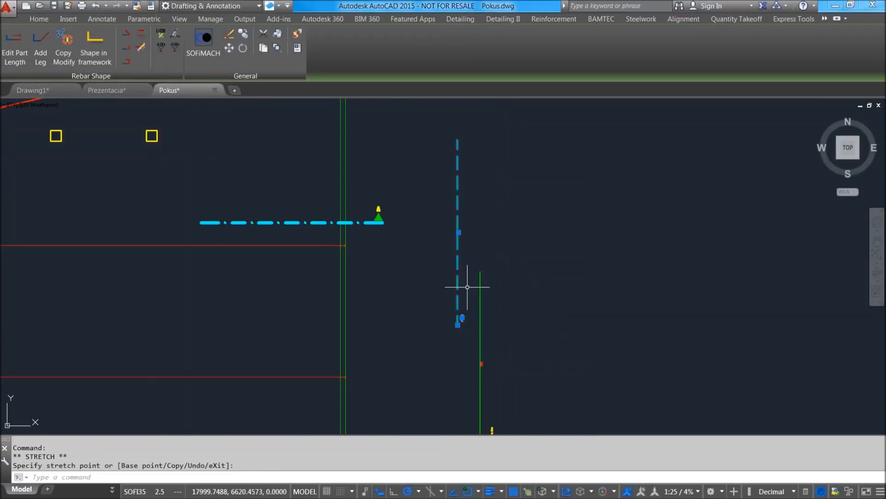
{"action": "scroll", "coordinate": [451, 265], "scroll_direction": "up", "scroll_amount": 6}
{"action": "scroll", "coordinate": [421, 259], "scroll_direction": "down", "scroll_amount": 4}
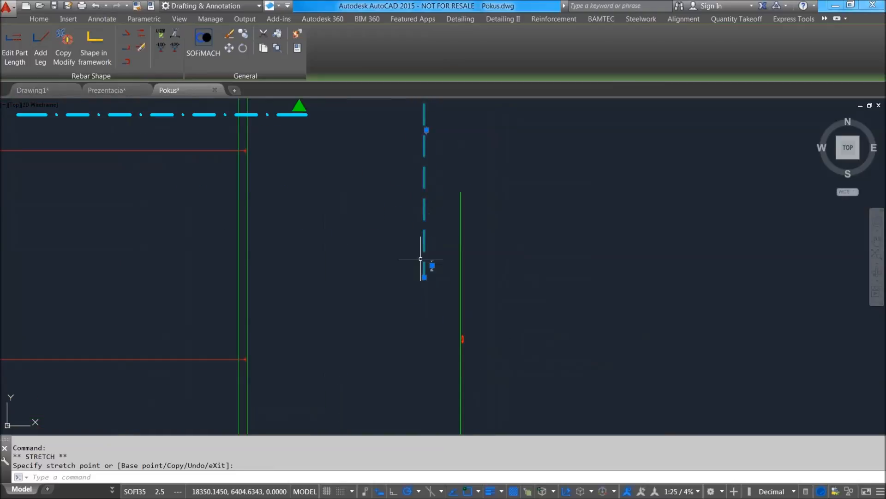
{"action": "middle_click_drag", "start_coordinate": [447, 222], "coordinate": [441, 262]}
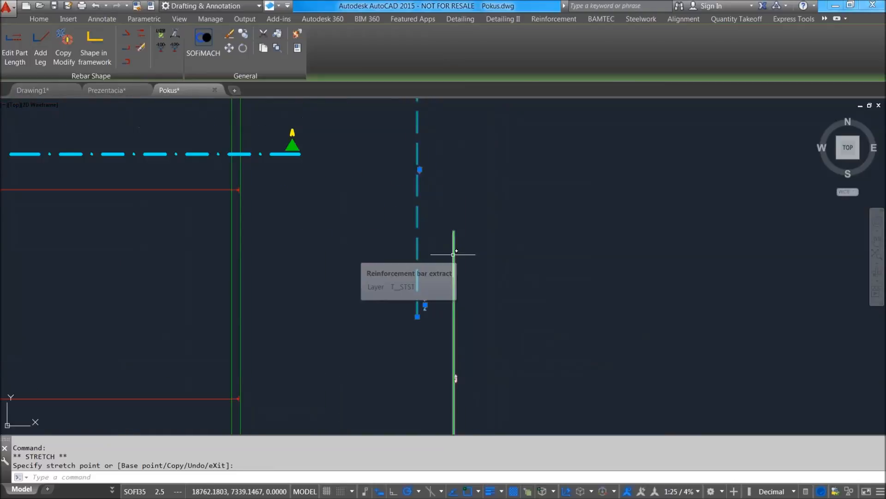
{"action": "scroll", "coordinate": [455, 255], "scroll_direction": "down", "scroll_amount": 4}
{"action": "scroll", "coordinate": [471, 288], "scroll_direction": "up", "scroll_amount": 6}
{"action": "middle_click_drag", "start_coordinate": [506, 198], "coordinate": [440, 255]}
{"action": "scroll", "coordinate": [420, 260], "scroll_direction": "down", "scroll_amount": 4}
{"action": "scroll", "coordinate": [420, 259], "scroll_direction": "down", "scroll_amount": 4}
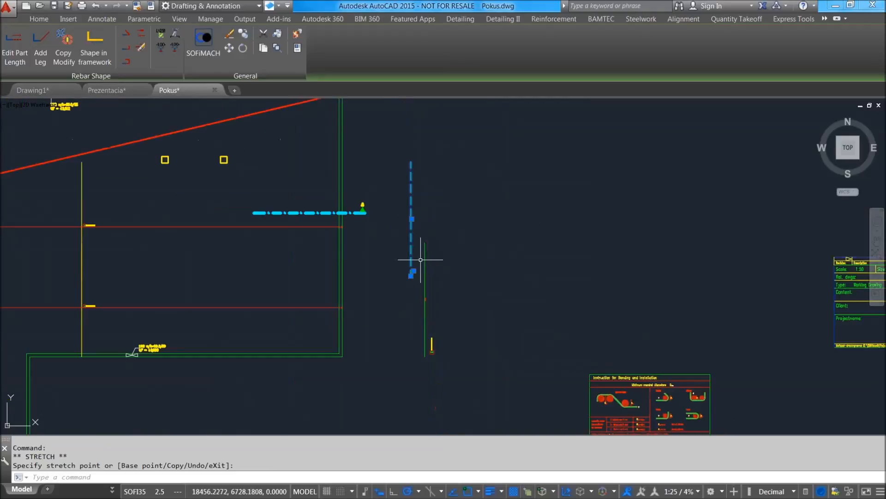
{"action": "key", "text": "Escape"}
{"action": "scroll", "coordinate": [421, 275], "scroll_direction": "up", "scroll_amount": 6}
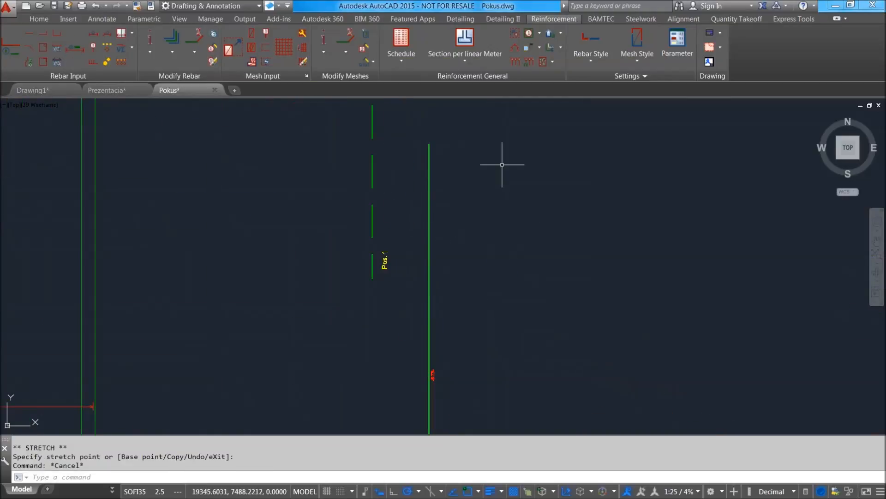
{"action": "scroll", "coordinate": [498, 217], "scroll_direction": "down", "scroll_amount": 4}
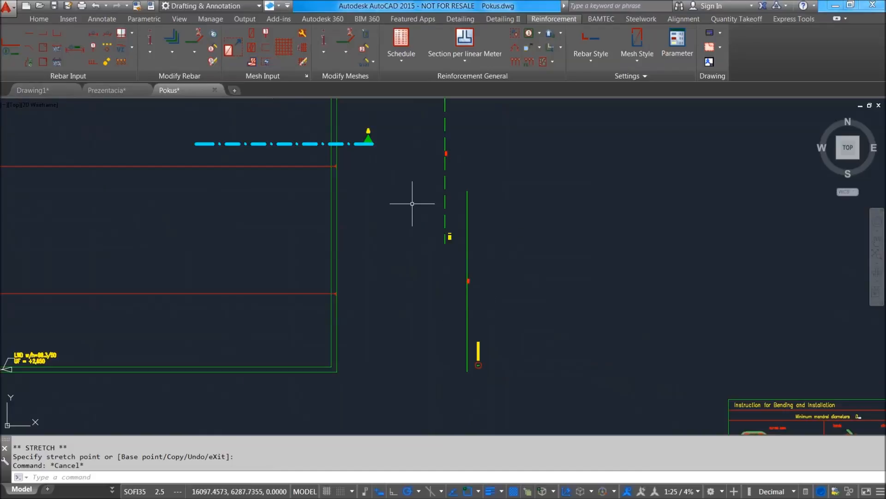
{"action": "scroll", "coordinate": [469, 259], "scroll_direction": "up", "scroll_amount": 4}
{"action": "scroll", "coordinate": [463, 364], "scroll_direction": "down", "scroll_amount": 2}
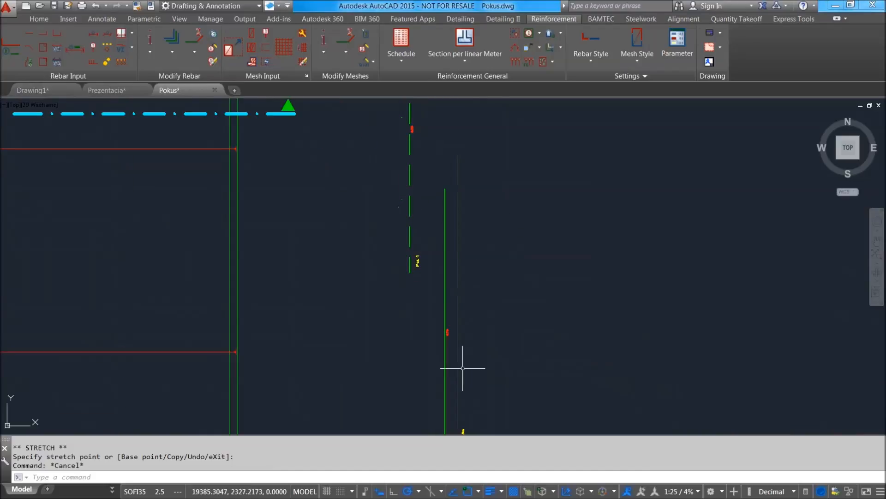
{"action": "scroll", "coordinate": [418, 258], "scroll_direction": "up", "scroll_amount": 4}
{"action": "scroll", "coordinate": [433, 251], "scroll_direction": "down", "scroll_amount": 4}
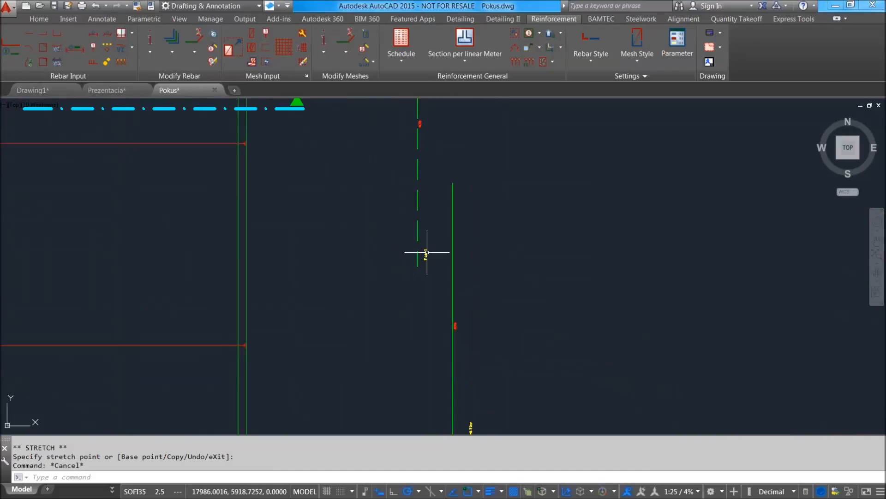
{"action": "middle_click_drag", "start_coordinate": [426, 233], "coordinate": [425, 277]}
{"action": "scroll", "coordinate": [425, 276], "scroll_direction": "up", "scroll_amount": 4}
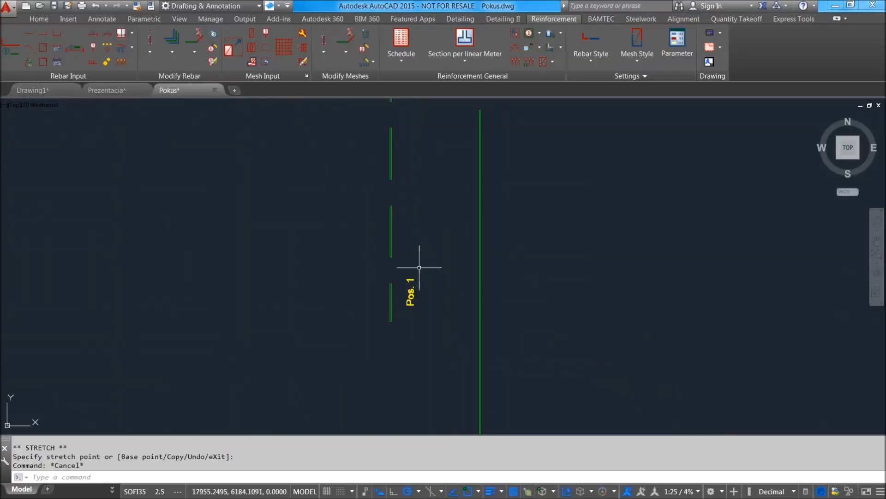
{"action": "scroll", "coordinate": [425, 277], "scroll_direction": "down", "scroll_amount": 4}
{"action": "middle_click_drag", "start_coordinate": [490, 364], "coordinate": [439, 262]}
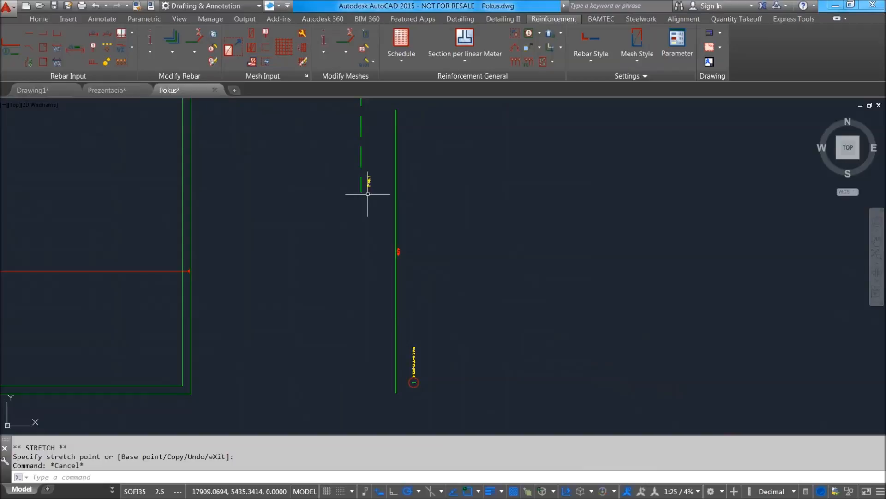
{"action": "middle_click_drag", "start_coordinate": [364, 166], "coordinate": [421, 298]}
{"action": "scroll", "coordinate": [402, 188], "scroll_direction": "up", "scroll_amount": 4}
{"action": "scroll", "coordinate": [348, 144], "scroll_direction": "down", "scroll_amount": 4}
{"action": "mouse_move", "coordinate": [348, 141]}
{"action": "middle_mouse_down"}
{"action": "mouse_move", "coordinate": [347, 173]}
{"action": "mouse_move", "coordinate": [377, 273]}
{"action": "middle_mouse_up"}
{"action": "scroll", "coordinate": [351, 182], "scroll_direction": "up", "scroll_amount": 2}
{"action": "scroll", "coordinate": [368, 170], "scroll_direction": "down", "scroll_amount": 4}
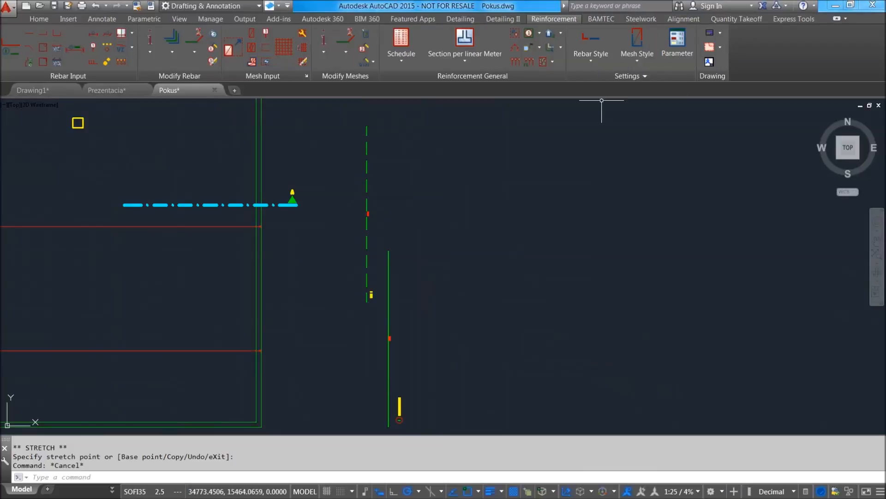
Review the profile line properties of the STANDARD steelbar style, and close the settings without changes.
{"action": "left_click", "coordinate": [592, 59]}
{"action": "left_click", "coordinate": [592, 32]}
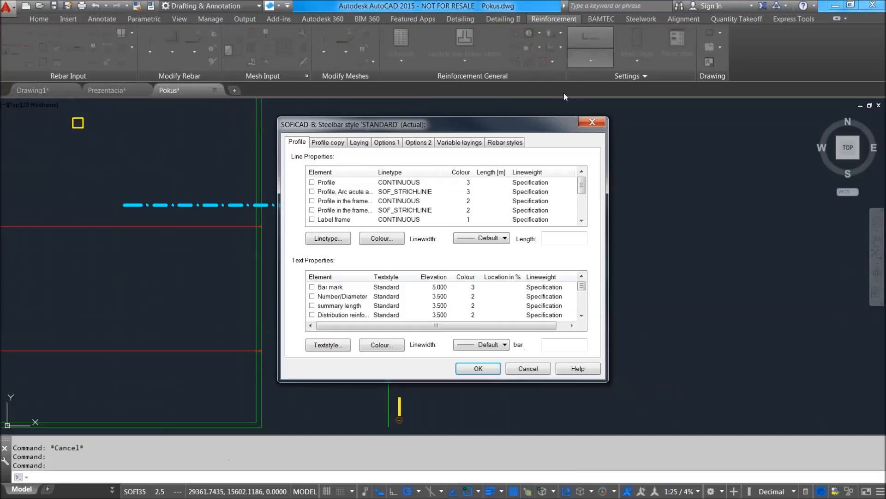
{"action": "scroll", "coordinate": [587, 190], "scroll_direction": "down", "scroll_amount": 3}
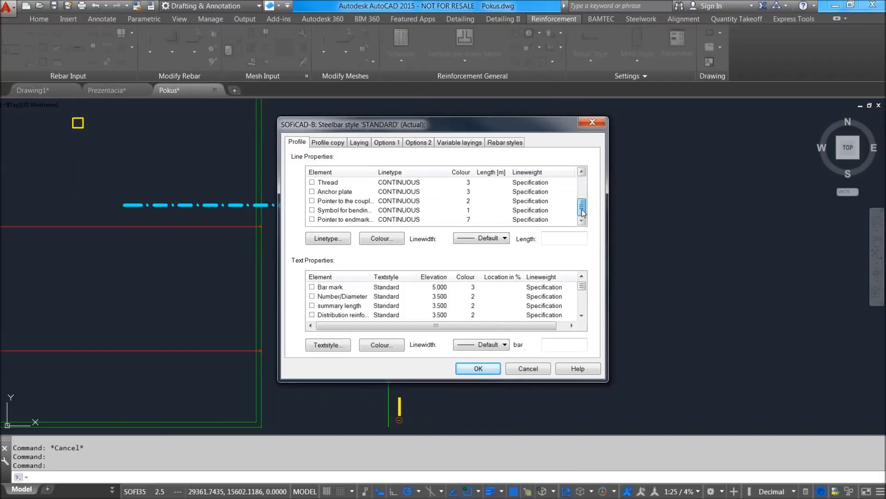
{"action": "scroll", "coordinate": [588, 190], "scroll_direction": "up", "scroll_amount": 3}
{"action": "left_click", "coordinate": [592, 123]}
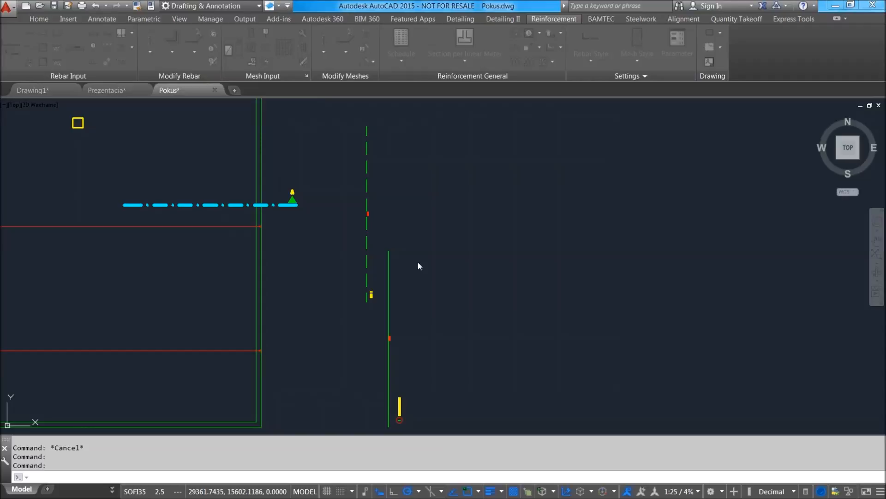
Delete the copied upper bar and its range line from the plan.
{"action": "middle_click_drag", "start_coordinate": [351, 171], "coordinate": [508, 190]}
{"action": "scroll", "coordinate": [495, 202], "scroll_direction": "down", "scroll_amount": 3}
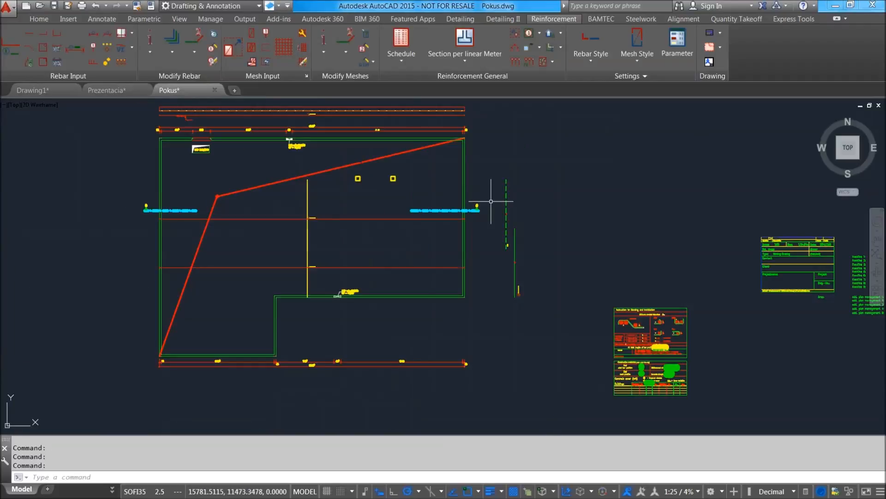
{"action": "scroll", "coordinate": [415, 204], "scroll_direction": "up", "scroll_amount": 3}
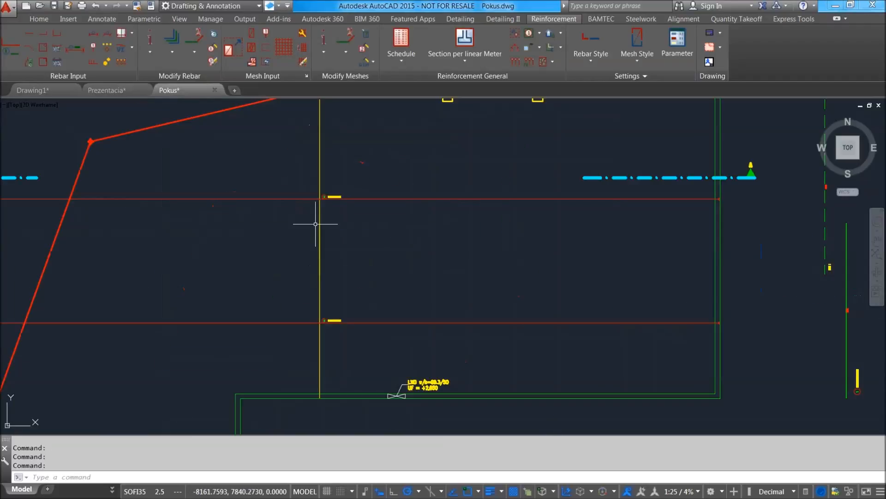
{"action": "scroll", "coordinate": [342, 208], "scroll_direction": "up", "scroll_amount": 3}
{"action": "left_click", "coordinate": [346, 217]}
{"action": "left_click", "coordinate": [323, 162]}
{"action": "scroll", "coordinate": [323, 163], "scroll_direction": "down", "scroll_amount": 4}
{"action": "middle_click_drag", "start_coordinate": [323, 170], "coordinate": [329, 288]}
{"action": "left_click", "coordinate": [316, 170]}
{"action": "left_click", "coordinate": [296, 160]}
{"action": "scroll", "coordinate": [427, 198], "scroll_direction": "down", "scroll_amount": 5}
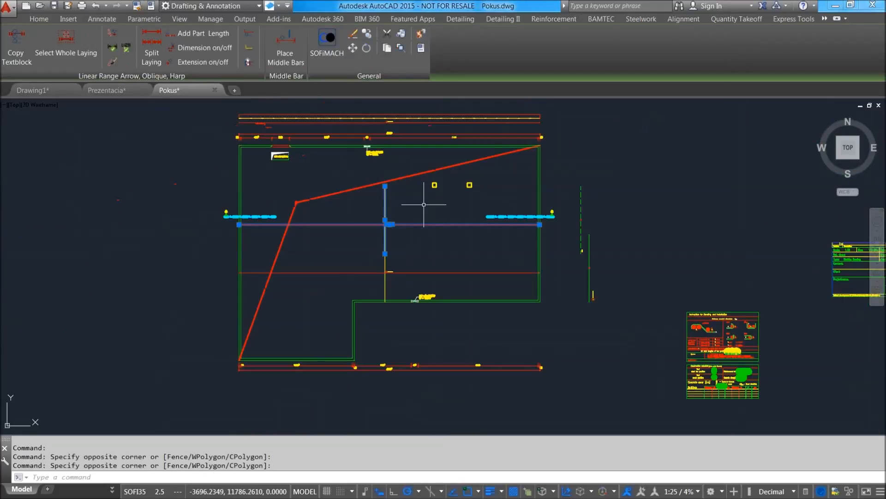
{"action": "key", "text": "Delete"}
{"action": "left_click", "coordinate": [580, 177]}
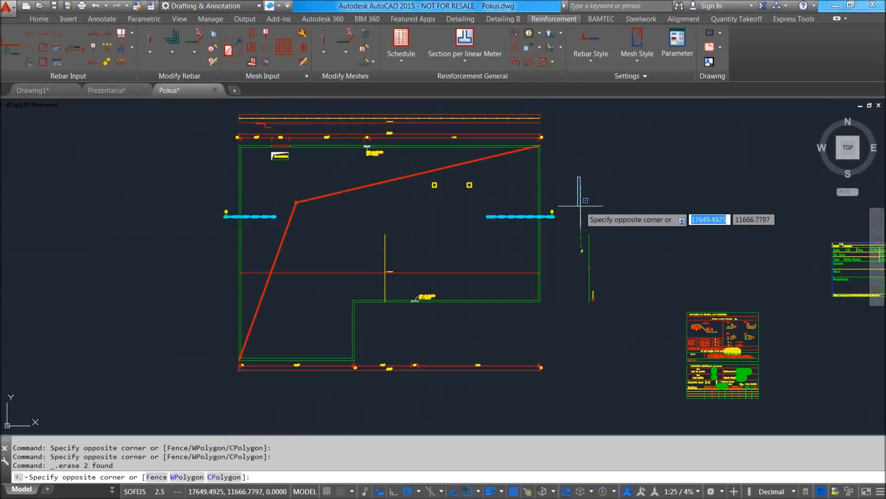
{"action": "left_click", "coordinate": [485, 204]}
Split the remaining linear laying at the point on its range line directly above the slab's re-entrant corner.
{"action": "scroll", "coordinate": [432, 265], "scroll_direction": "up", "scroll_amount": 4}
{"action": "middle_click_drag", "start_coordinate": [481, 304], "coordinate": [451, 320]}
{"action": "left_click", "coordinate": [451, 321]}
{"action": "left_click", "coordinate": [402, 282]}
{"action": "scroll", "coordinate": [415, 254], "scroll_direction": "down", "scroll_amount": 2}
{"action": "scroll", "coordinate": [360, 281], "scroll_direction": "up", "scroll_amount": 2}
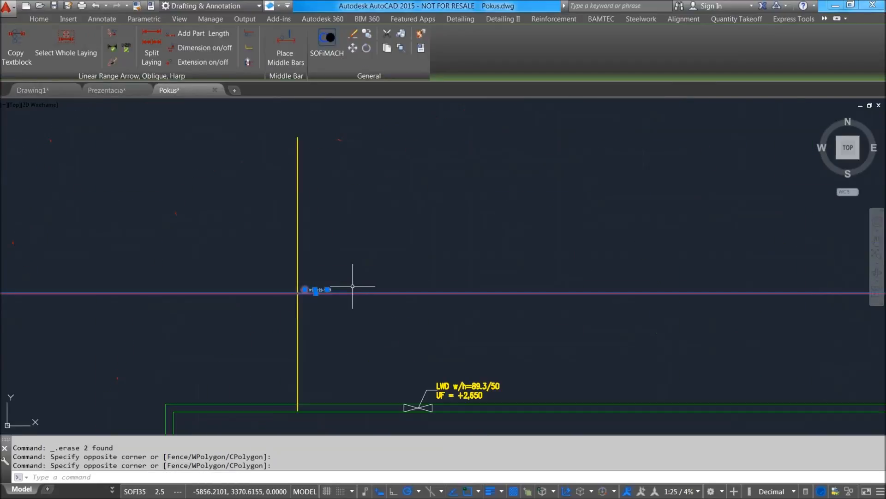
{"action": "scroll", "coordinate": [415, 272], "scroll_direction": "down", "scroll_amount": 2}
{"action": "scroll", "coordinate": [316, 279], "scroll_direction": "up", "scroll_amount": 2}
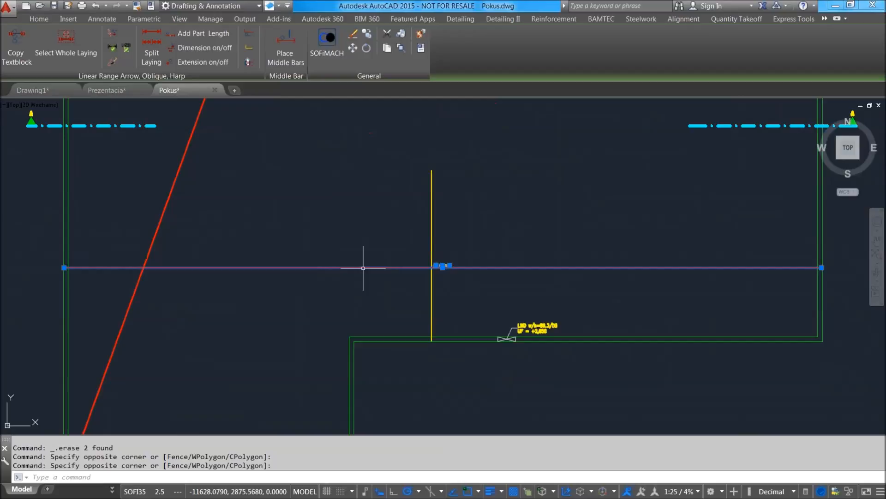
{"action": "left_click", "coordinate": [156, 56]}
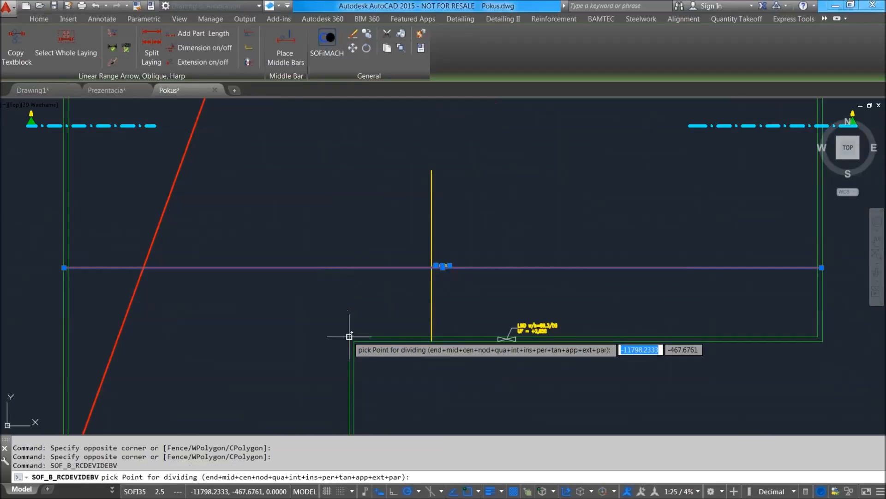
{"action": "left_click", "coordinate": [349, 267]}
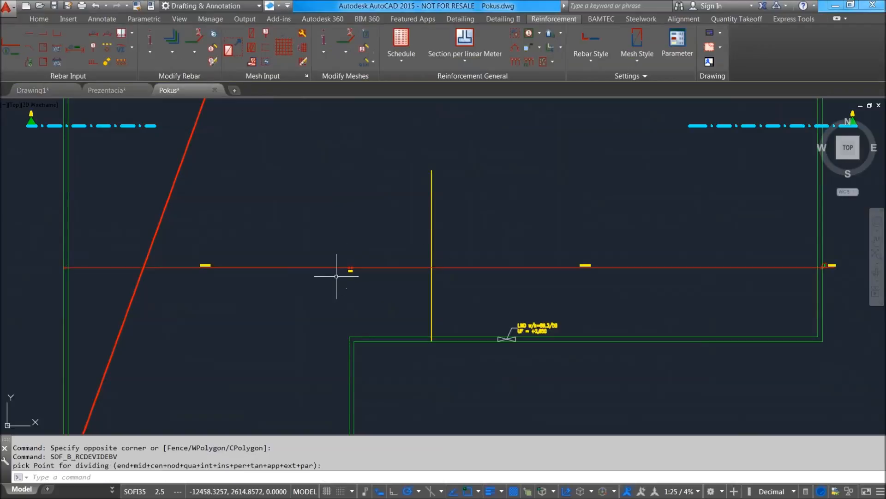
Set the bar spacing of the split laying's first range segment to 15 cm.
{"action": "scroll", "coordinate": [339, 275], "scroll_direction": "up", "scroll_amount": 6}
{"action": "scroll", "coordinate": [433, 226], "scroll_direction": "down", "scroll_amount": 6}
{"action": "left_click", "coordinate": [246, 226]}
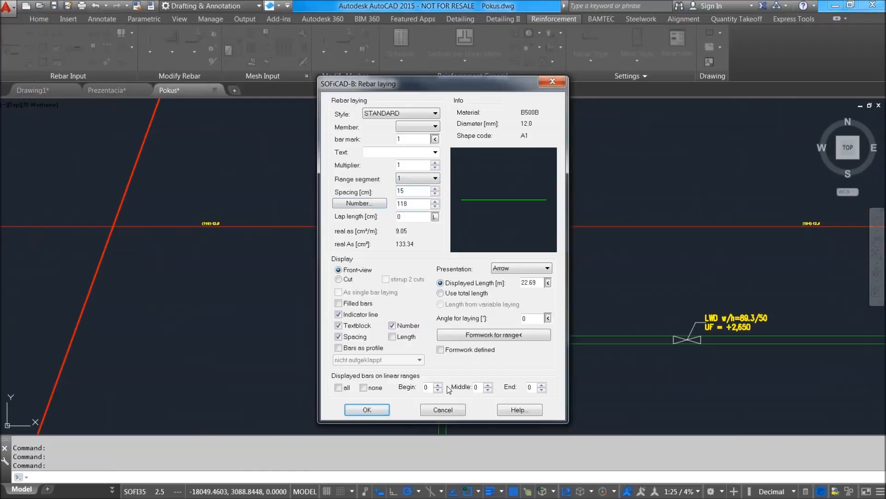
{"action": "left_click", "coordinate": [378, 410]}
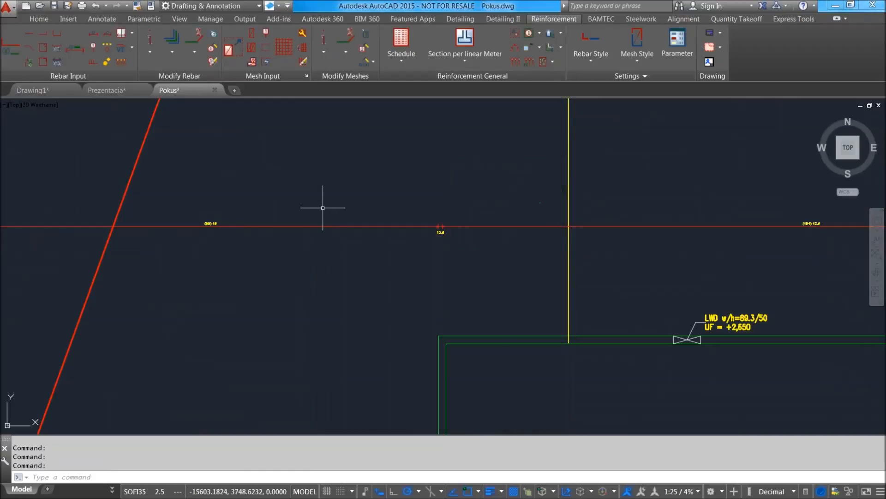
Place a bar profile for the first range segment on the plan, its lower end level with the existing bar's lower end.
{"action": "scroll", "coordinate": [408, 290], "scroll_direction": "down", "scroll_amount": 3}
{"action": "scroll", "coordinate": [415, 264], "scroll_direction": "up", "scroll_amount": 5}
{"action": "scroll", "coordinate": [415, 317], "scroll_direction": "down", "scroll_amount": 2}
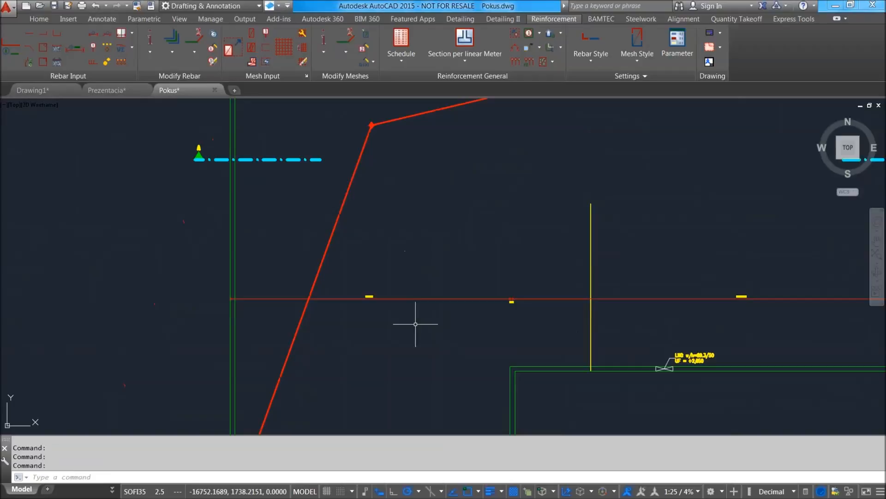
{"action": "left_click", "coordinate": [378, 298]}
{"action": "left_click", "coordinate": [252, 46]}
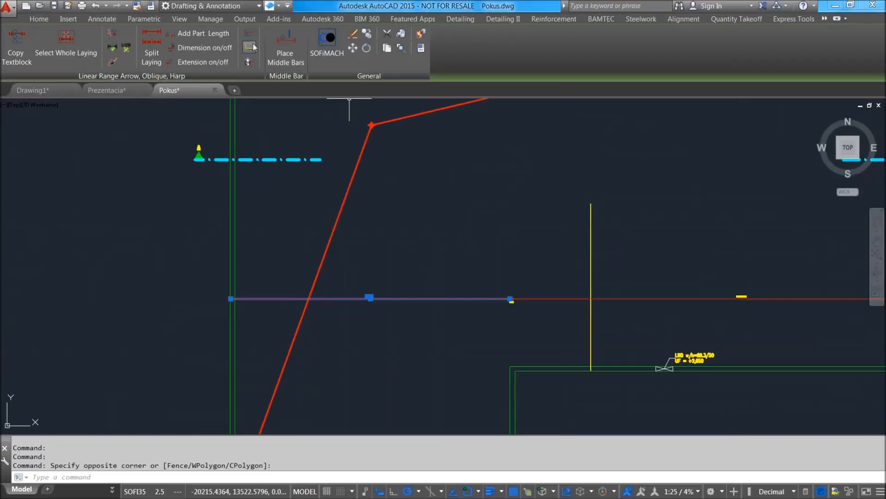
{"action": "middle_click_drag", "start_coordinate": [387, 258], "coordinate": [379, 234]}
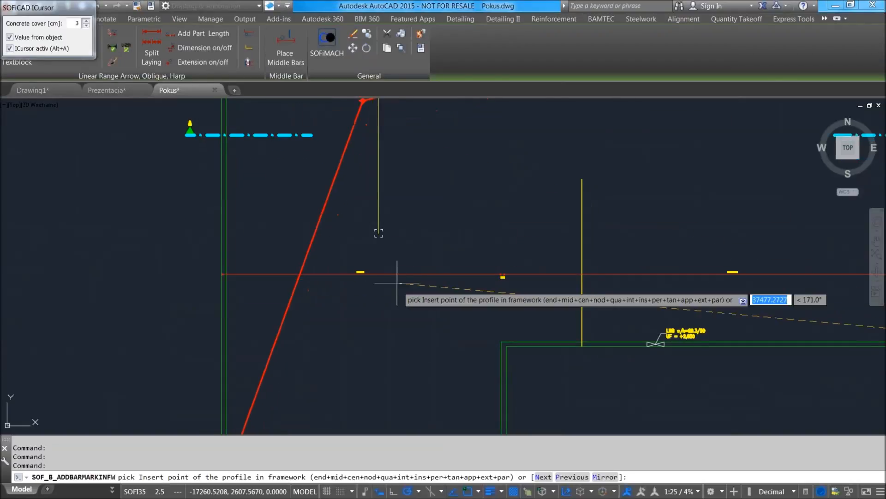
{"action": "middle_click_drag", "start_coordinate": [405, 387], "coordinate": [401, 312]}
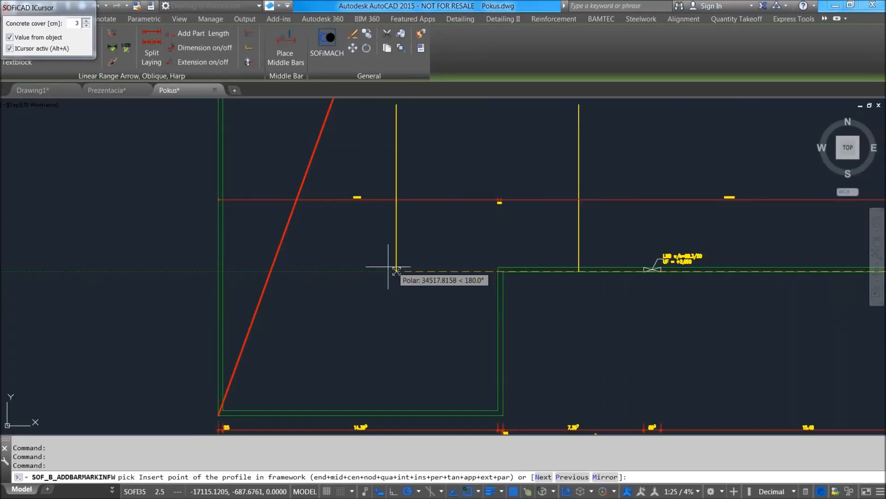
{"action": "left_click", "coordinate": [342, 272]}
Inspect the placed bar and the split laying's two range segments on the plan.
{"action": "scroll", "coordinate": [336, 203], "scroll_direction": "up", "scroll_amount": 8}
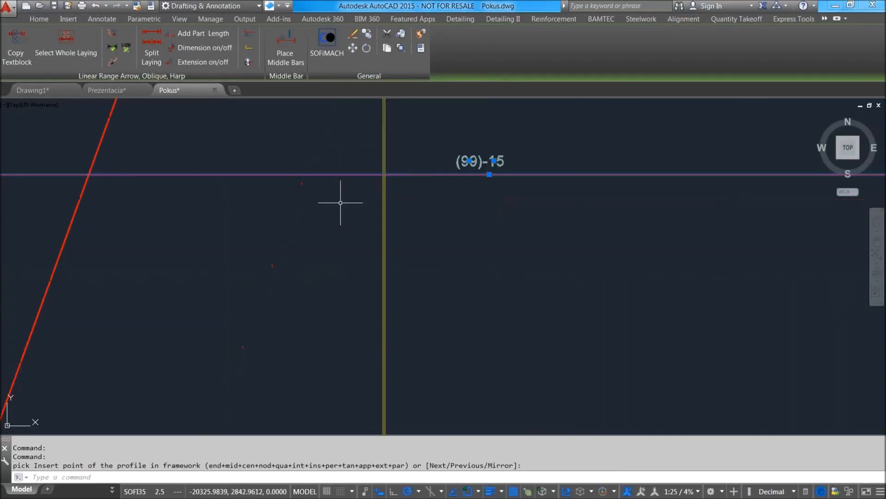
{"action": "scroll", "coordinate": [384, 216], "scroll_direction": "down", "scroll_amount": 6}
{"action": "middle_click_drag", "start_coordinate": [403, 218], "coordinate": [379, 287]}
{"action": "scroll", "coordinate": [379, 287], "scroll_direction": "down", "scroll_amount": 5}
{"action": "scroll", "coordinate": [366, 242], "scroll_direction": "up", "scroll_amount": 3}
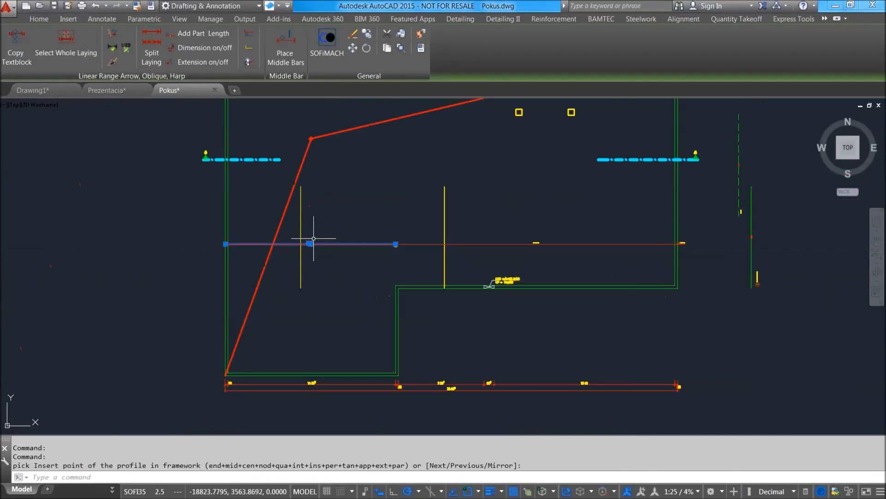
{"action": "key", "text": "Escape"}
{"action": "scroll", "coordinate": [322, 235], "scroll_direction": "up", "scroll_amount": 4}
{"action": "scroll", "coordinate": [314, 254], "scroll_direction": "down", "scroll_amount": 3}
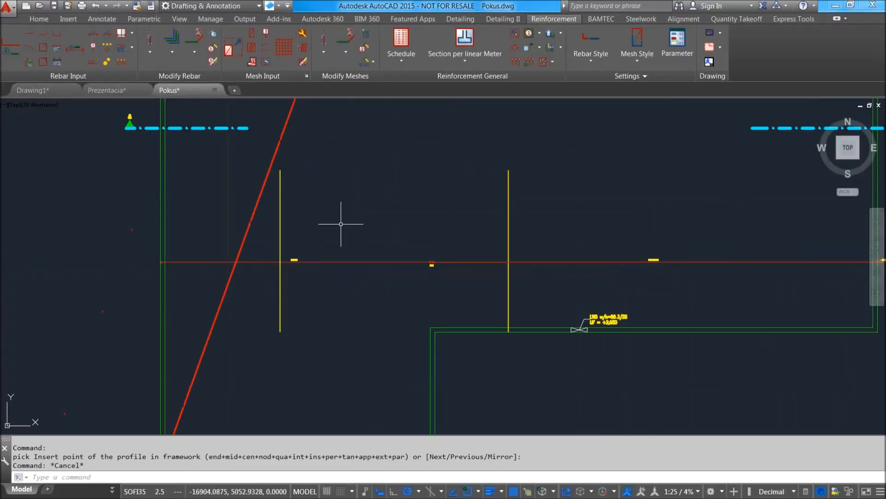
{"action": "scroll", "coordinate": [297, 236], "scroll_direction": "up", "scroll_amount": 2}
{"action": "middle_click_drag", "start_coordinate": [421, 242], "coordinate": [329, 231]}
{"action": "scroll", "coordinate": [330, 231], "scroll_direction": "down", "scroll_amount": 6}
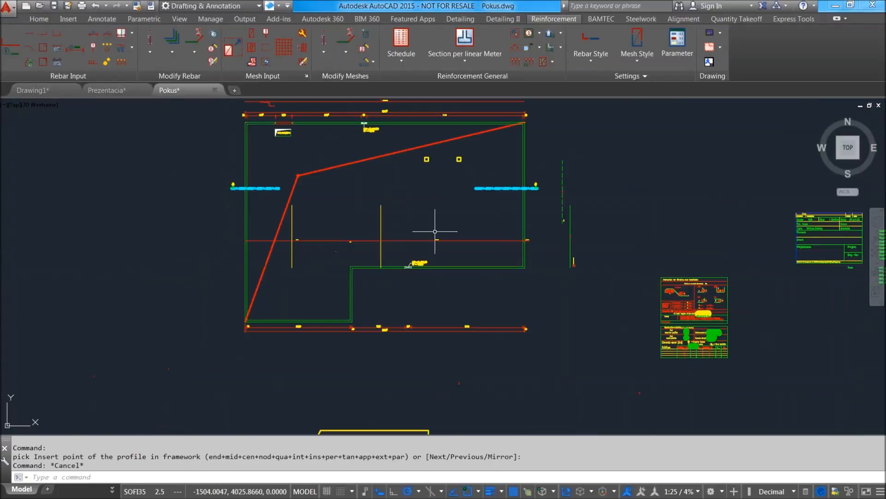
{"action": "scroll", "coordinate": [370, 186], "scroll_direction": "up", "scroll_amount": 2}
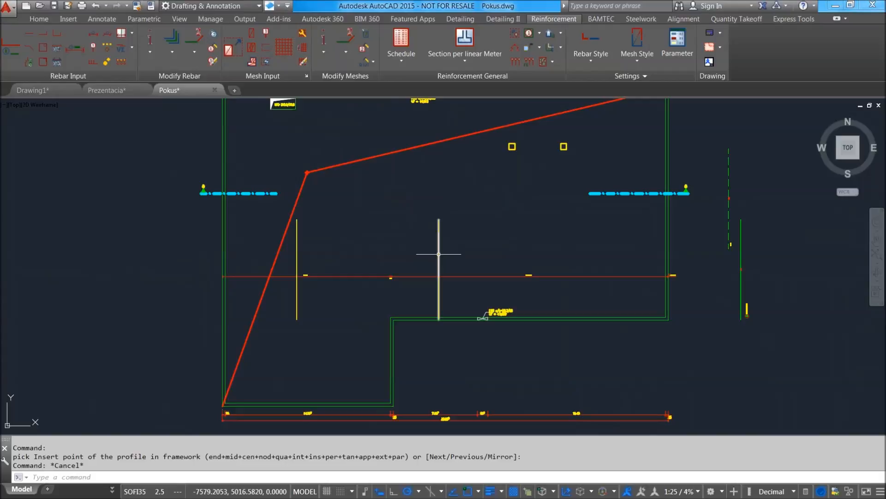
Examine the tapered beam, T-section and trapezoidal outlines drawn below the plan.
{"action": "middle_click_drag", "start_coordinate": [477, 281], "coordinate": [422, 154]}
{"action": "scroll", "coordinate": [421, 154], "scroll_direction": "down", "scroll_amount": 2}
{"action": "middle_click_drag", "start_coordinate": [458, 370], "coordinate": [425, 263]}
{"action": "scroll", "coordinate": [433, 316], "scroll_direction": "up", "scroll_amount": 6}
{"action": "scroll", "coordinate": [401, 255], "scroll_direction": "up", "scroll_amount": 8}
{"action": "scroll", "coordinate": [480, 244], "scroll_direction": "down", "scroll_amount": 4}
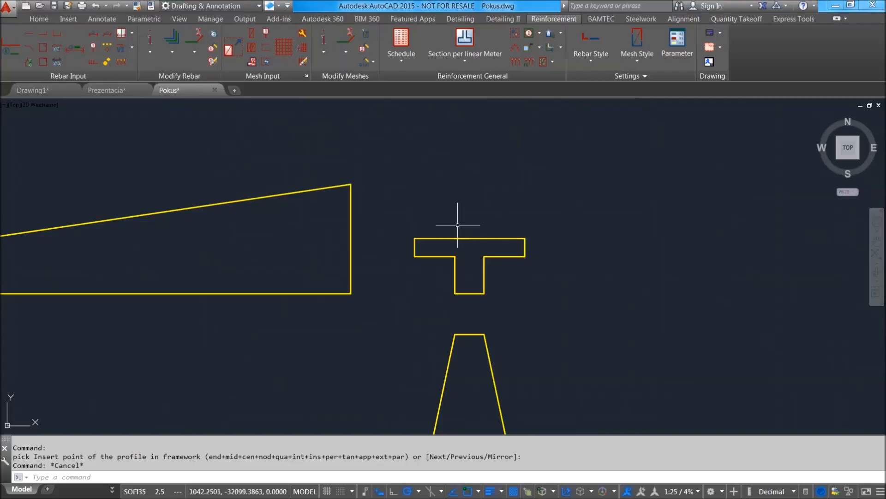
{"action": "middle_click_drag", "start_coordinate": [501, 226], "coordinate": [495, 233]}
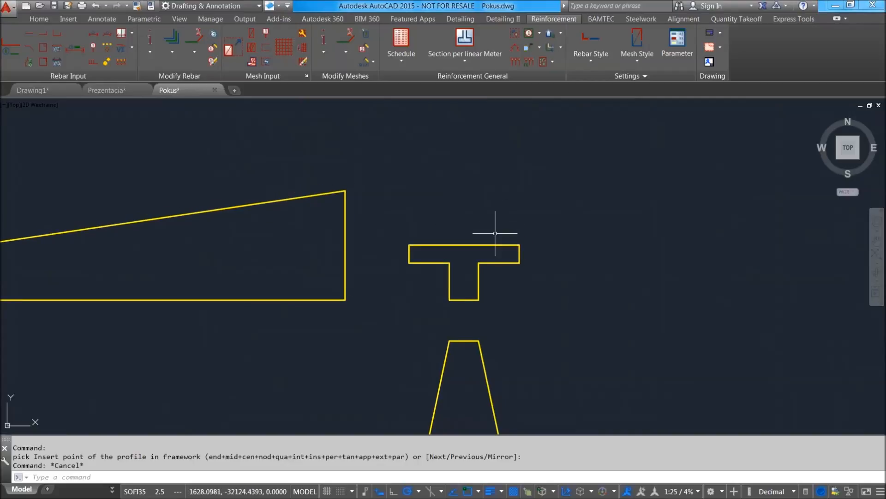
{"action": "scroll", "coordinate": [526, 207], "scroll_direction": "up", "scroll_amount": 6}
{"action": "scroll", "coordinate": [511, 271], "scroll_direction": "down", "scroll_amount": 4}
{"action": "middle_click_drag", "start_coordinate": [586, 242], "coordinate": [503, 221]}
{"action": "scroll", "coordinate": [503, 222], "scroll_direction": "down", "scroll_amount": 4}
{"action": "scroll", "coordinate": [492, 240], "scroll_direction": "up", "scroll_amount": 2}
{"action": "scroll", "coordinate": [433, 192], "scroll_direction": "down", "scroll_amount": 3}
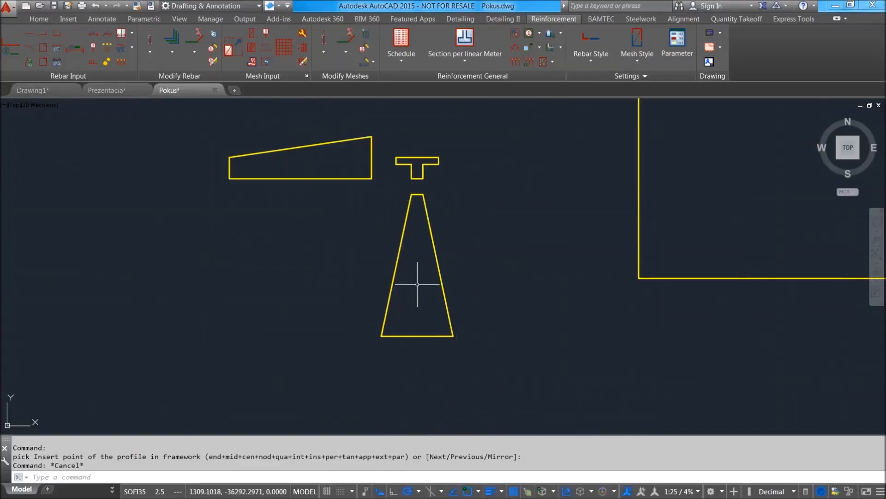
{"action": "scroll", "coordinate": [426, 192], "scroll_direction": "up", "scroll_amount": 5}
{"action": "scroll", "coordinate": [430, 179], "scroll_direction": "down", "scroll_amount": 5}
{"action": "scroll", "coordinate": [402, 180], "scroll_direction": "up", "scroll_amount": 5}
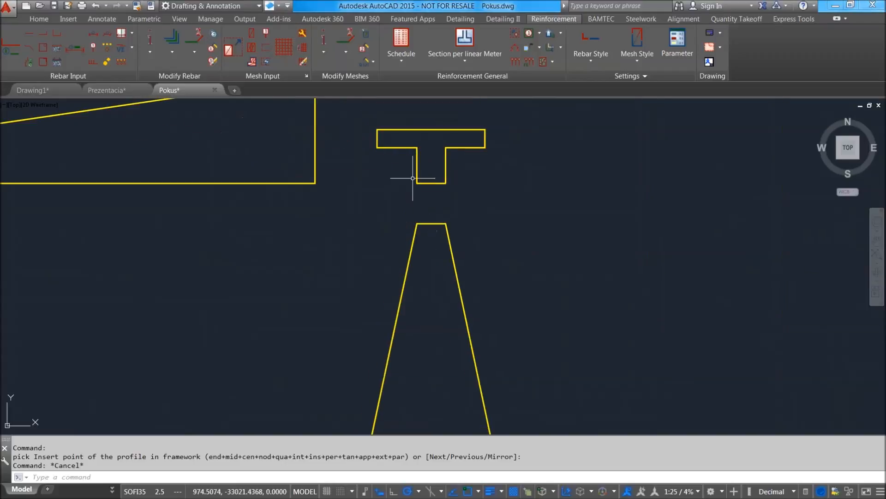
{"action": "scroll", "coordinate": [383, 197], "scroll_direction": "down", "scroll_amount": 4}
{"action": "scroll", "coordinate": [329, 179], "scroll_direction": "up", "scroll_amount": 2}
{"action": "middle_click_drag", "start_coordinate": [327, 179], "coordinate": [372, 227]}
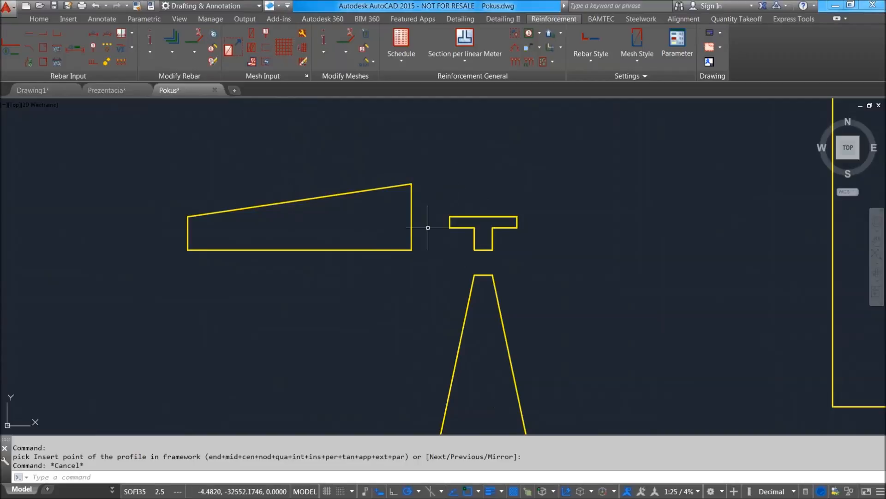
{"action": "middle_click_drag", "start_coordinate": [347, 207], "coordinate": [358, 220]}
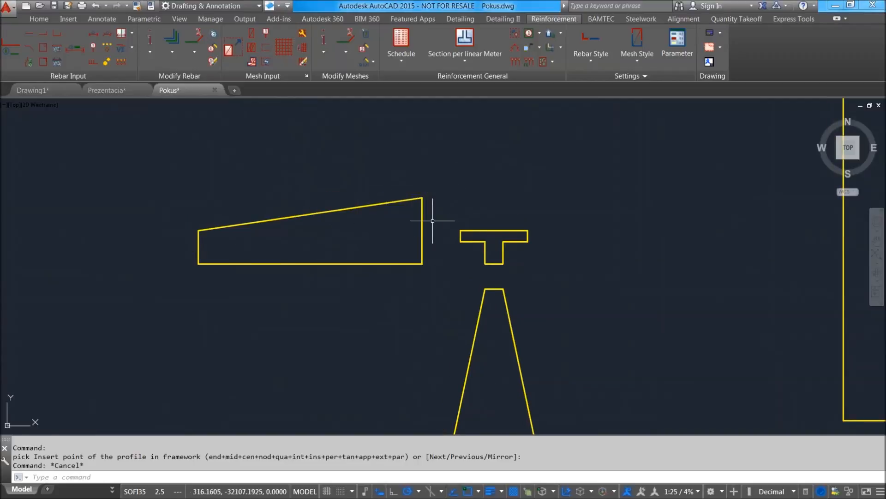
{"action": "scroll", "coordinate": [482, 245], "scroll_direction": "up", "scroll_amount": 2}
{"action": "middle_click_drag", "start_coordinate": [487, 246], "coordinate": [492, 262]}
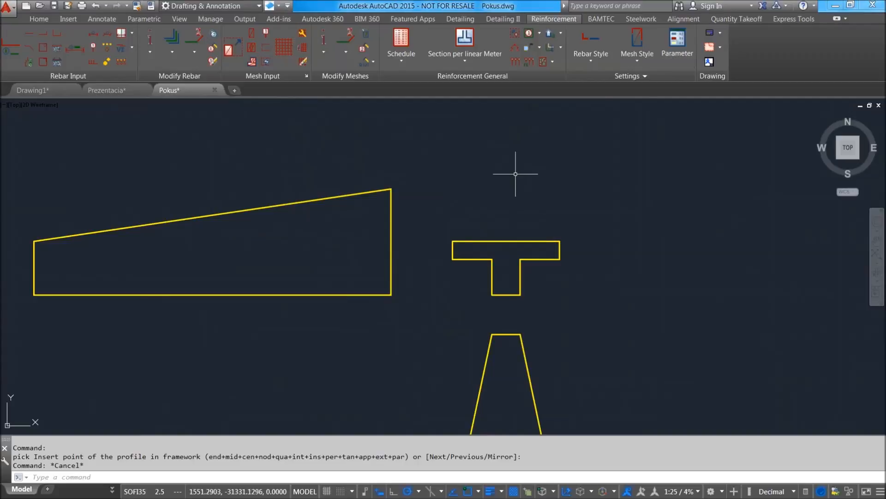
Define a special concrete cover of 4 cm for the edges of the T-section outline.
{"action": "scroll", "coordinate": [532, 266], "scroll_direction": "up", "scroll_amount": 2}
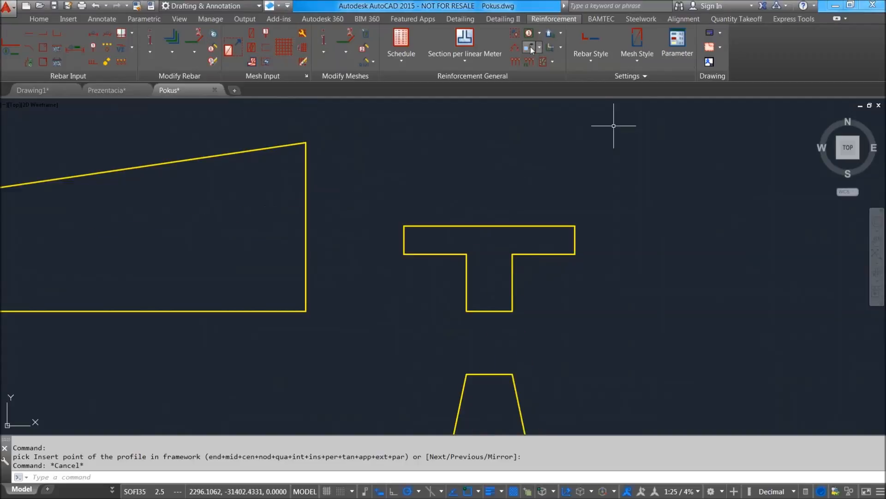
{"action": "left_click", "coordinate": [543, 61]}
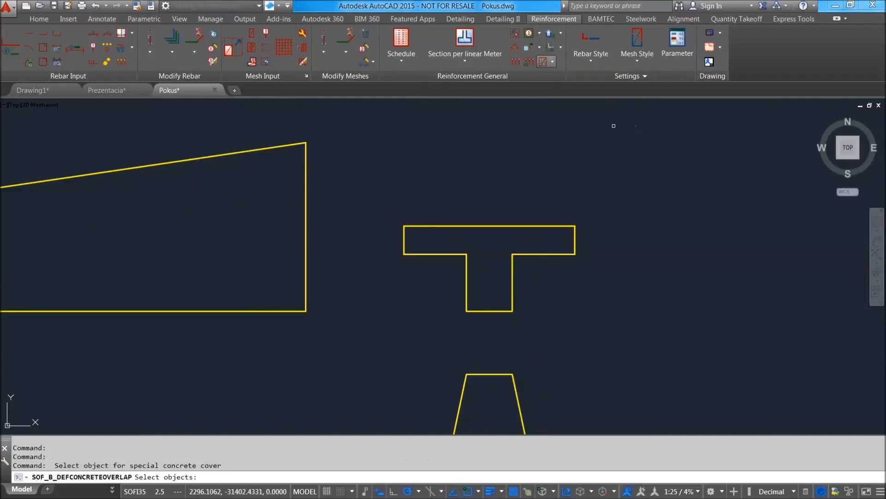
{"action": "left_click", "coordinate": [614, 328]}
{"action": "left_click", "coordinate": [356, 219]}
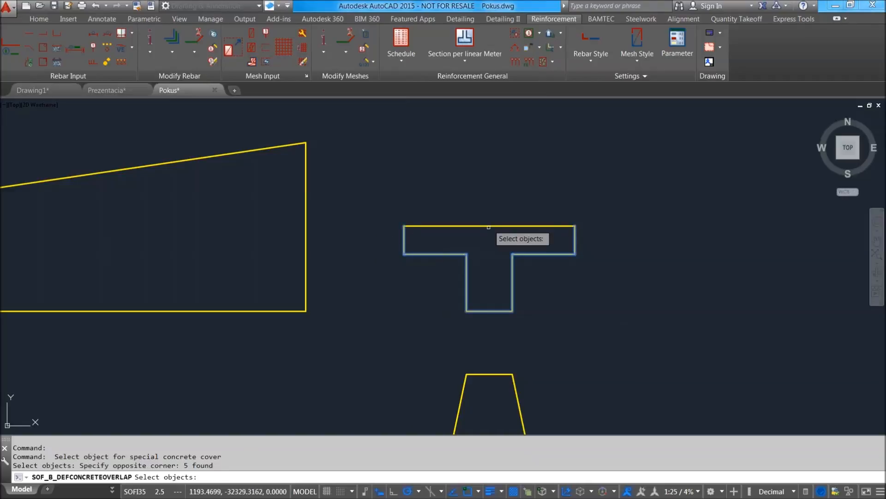
{"action": "key", "text": "Return"}
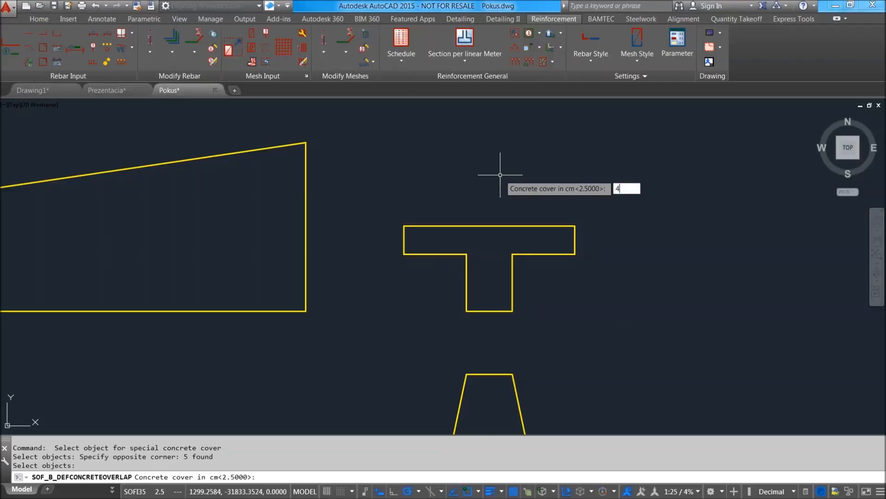
{"action": "type", "text": "4"}
{"action": "key", "text": "Return"}
Set the special concrete cover of the T-section's top edge to 2.5 cm.
{"action": "key", "text": "Return"}
{"action": "left_click", "coordinate": [510, 224]}
{"action": "key", "text": "Return"}
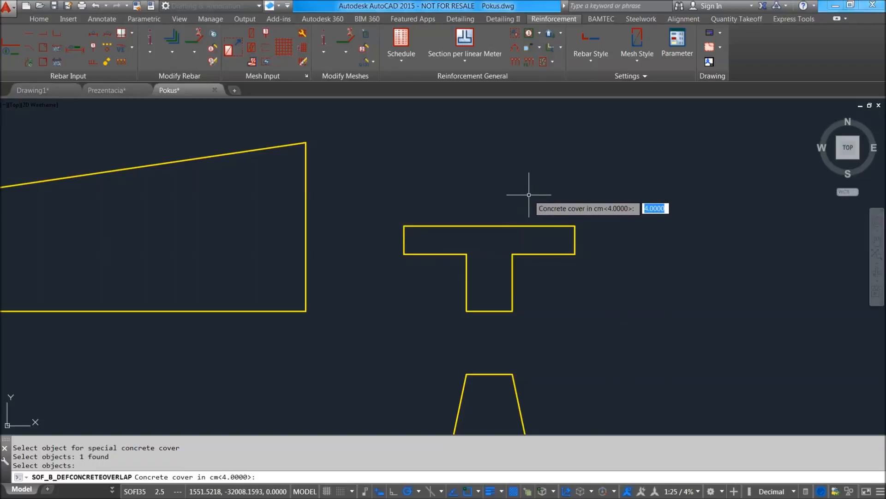
{"action": "type", "text": ".5"}
{"action": "key", "text": "Return"}
{"action": "middle_click_drag", "start_coordinate": [465, 201], "coordinate": [474, 205]}
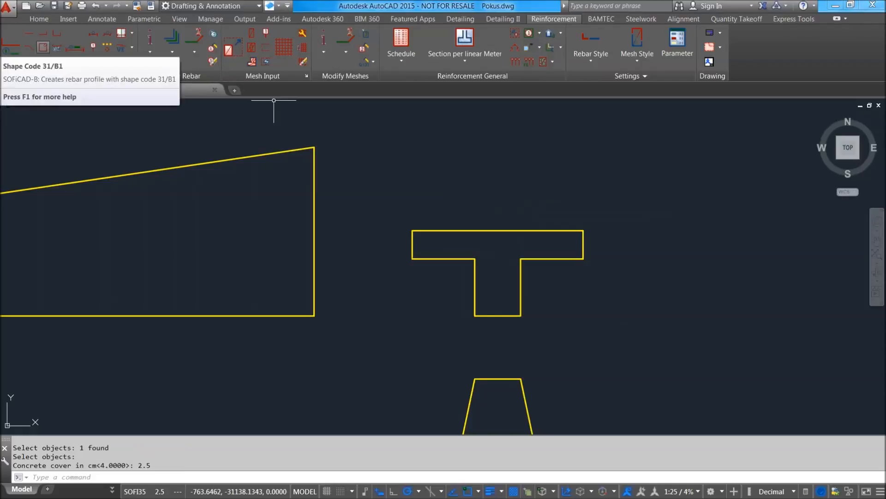
Create a 12 mm B1 stirrup with bar mark 2 in the T-section, fitted to the web's bottom and side edges and the flange's top edge.
{"action": "left_click", "coordinate": [42, 47]}
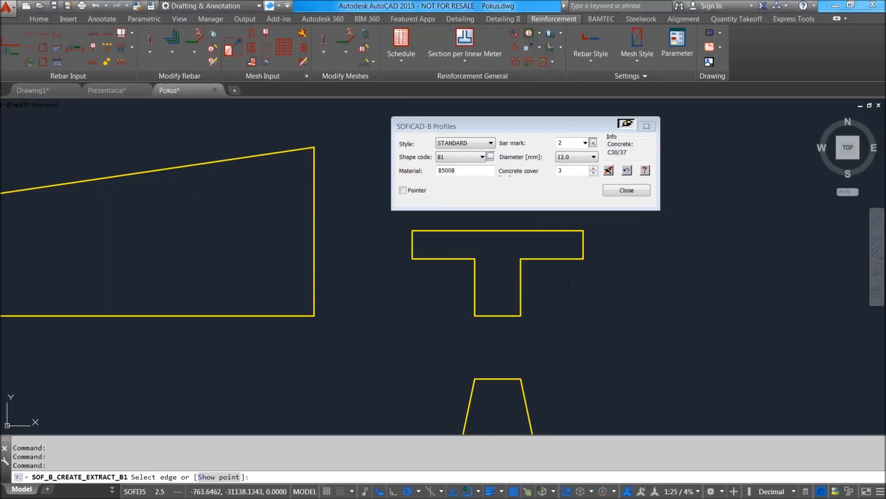
{"action": "scroll", "coordinate": [591, 251], "scroll_direction": "up", "scroll_amount": 2}
{"action": "mouse_move", "coordinate": [598, 251]}
{"action": "middle_mouse_down"}
{"action": "mouse_move", "coordinate": [505, 297]}
{"action": "mouse_move", "coordinate": [464, 273]}
{"action": "middle_mouse_up"}
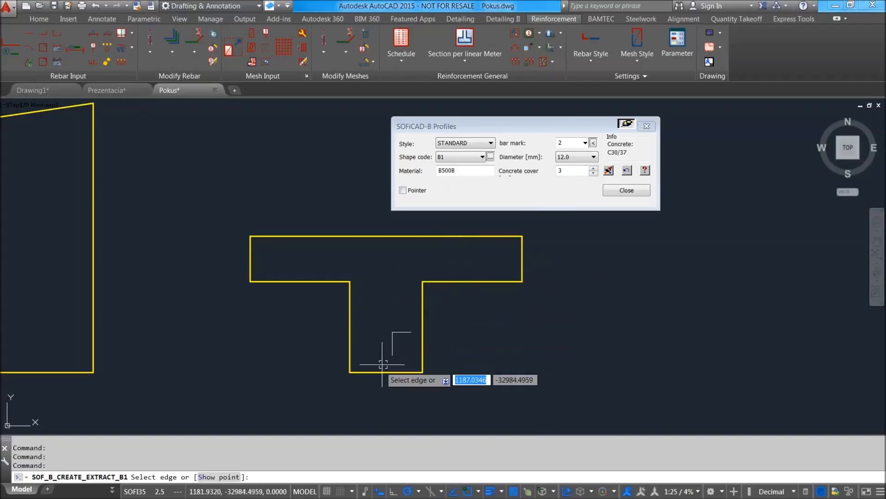
{"action": "left_click", "coordinate": [368, 370]}
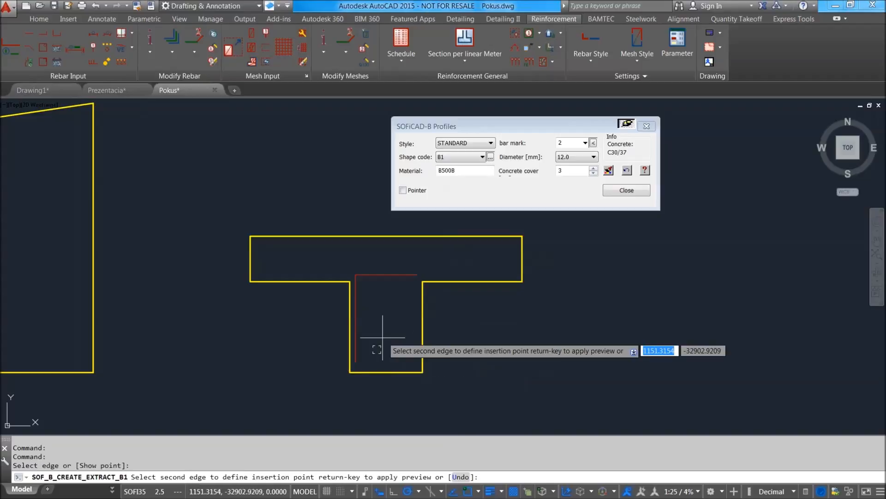
{"action": "left_click", "coordinate": [420, 322]}
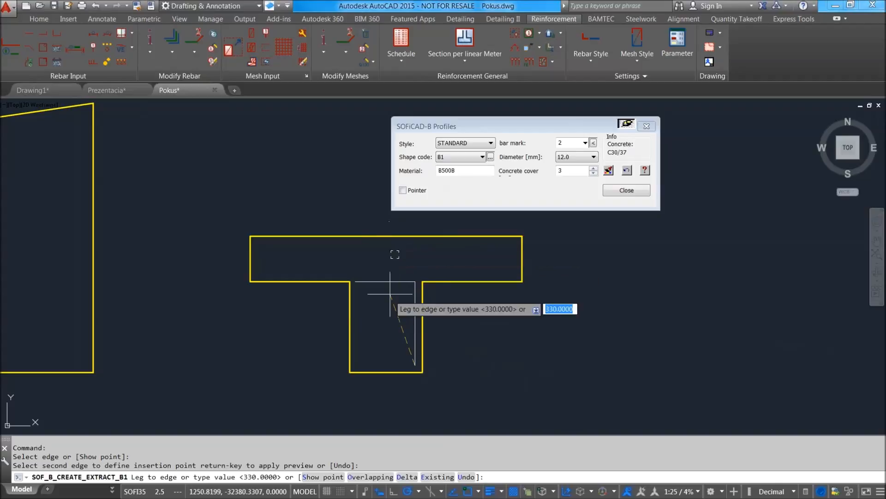
{"action": "left_click", "coordinate": [351, 338]}
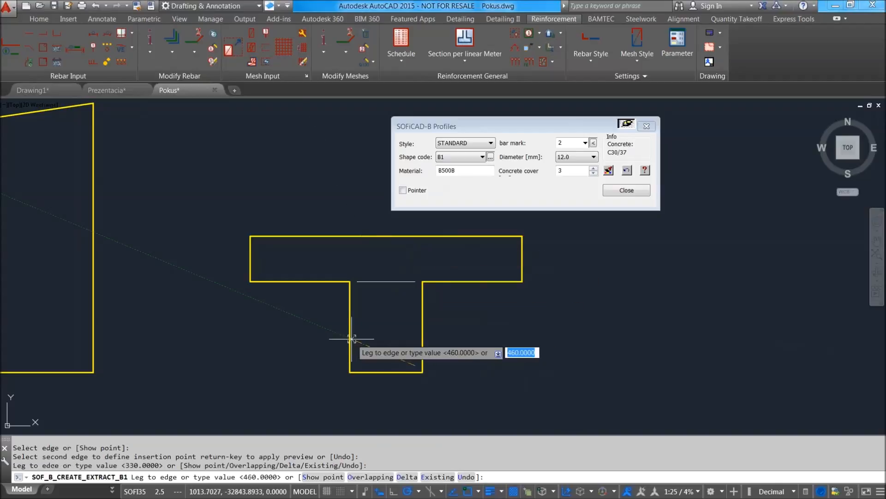
{"action": "left_click", "coordinate": [409, 237]}
Place the stirrup's extracted profile beside the T-section, with its bar mark text below it at the default angle.
{"action": "scroll", "coordinate": [517, 356], "scroll_direction": "down", "scroll_amount": 5}
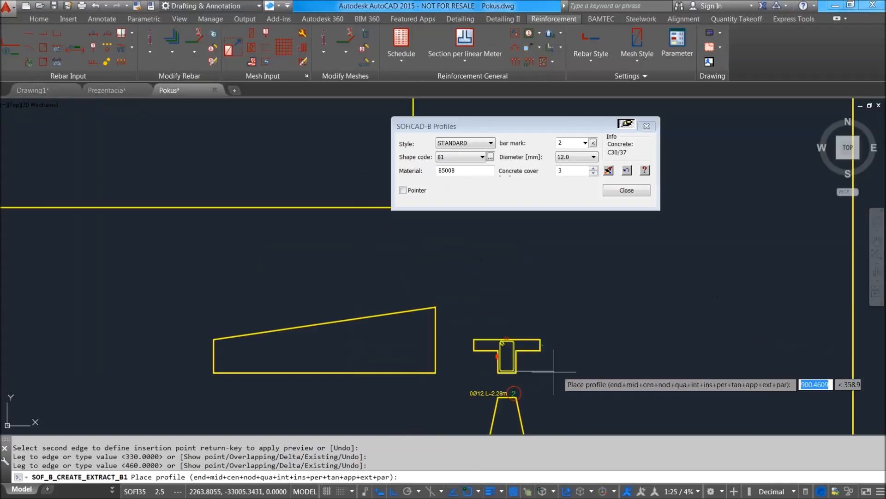
{"action": "left_click", "coordinate": [598, 371]}
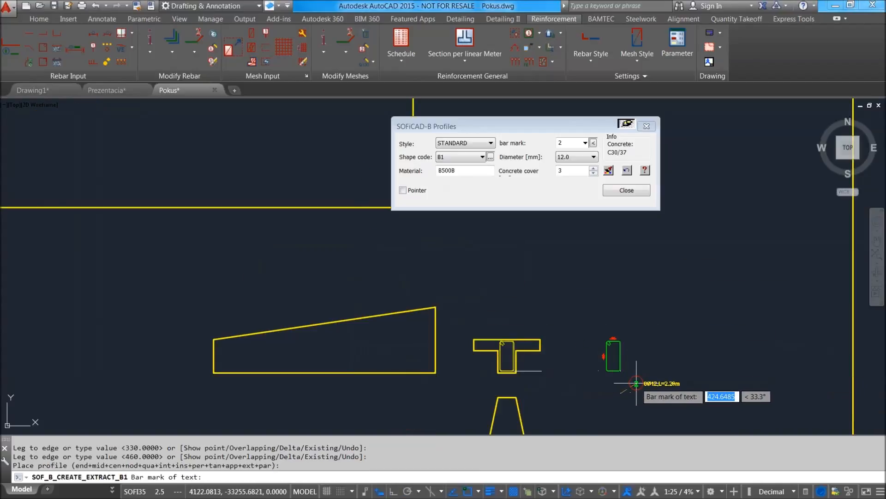
{"action": "left_click", "coordinate": [601, 381]}
{"action": "key", "text": "Return"}
{"action": "scroll", "coordinate": [653, 368], "scroll_direction": "up", "scroll_amount": 4}
{"action": "scroll", "coordinate": [525, 255], "scroll_direction": "down", "scroll_amount": 2}
{"action": "scroll", "coordinate": [494, 253], "scroll_direction": "up", "scroll_amount": 2}
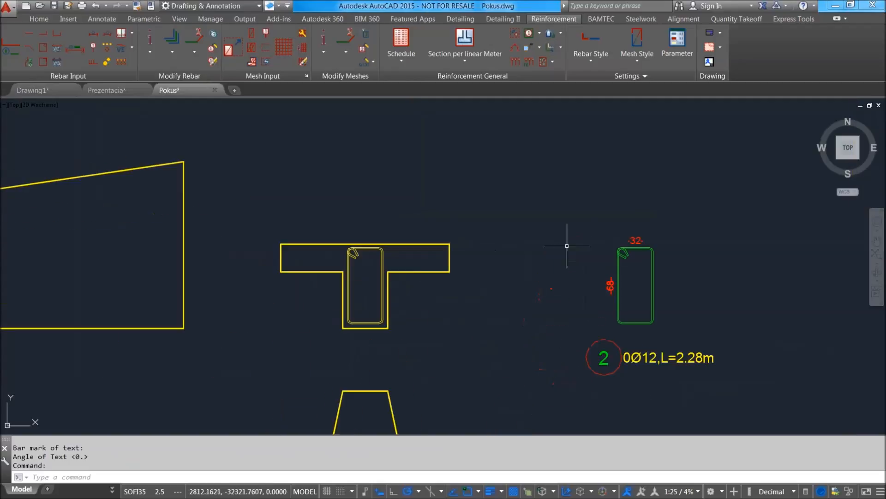
Switch the extracted stirrup to shape B2 and back to B1, and turn on its hook dimension.
{"action": "left_click", "coordinate": [383, 261]}
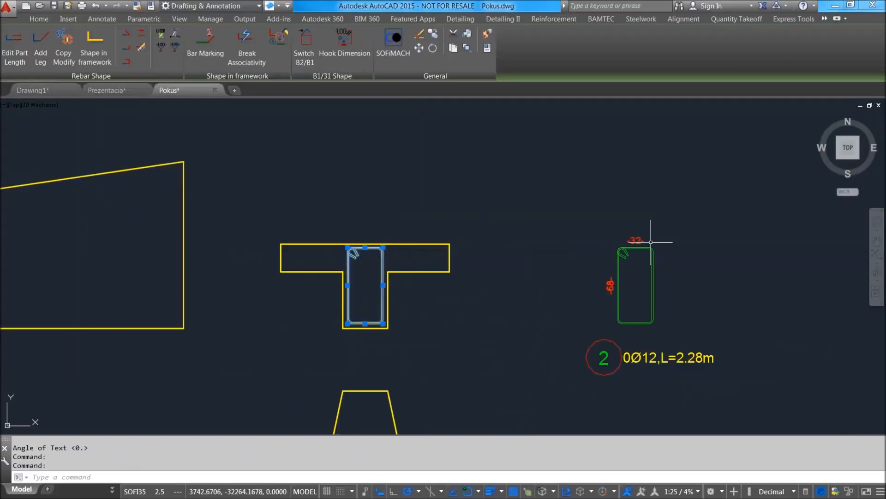
{"action": "left_click", "coordinate": [310, 55]}
{"action": "left_click", "coordinate": [654, 247]}
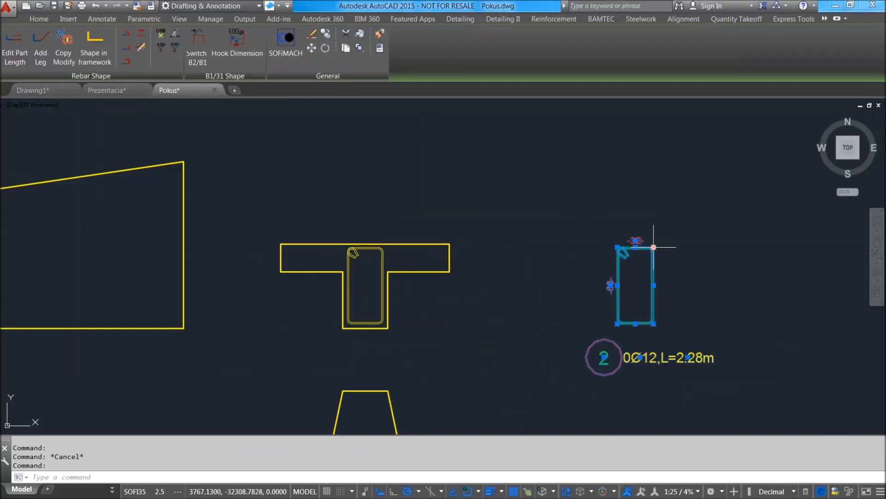
{"action": "left_click", "coordinate": [203, 46]}
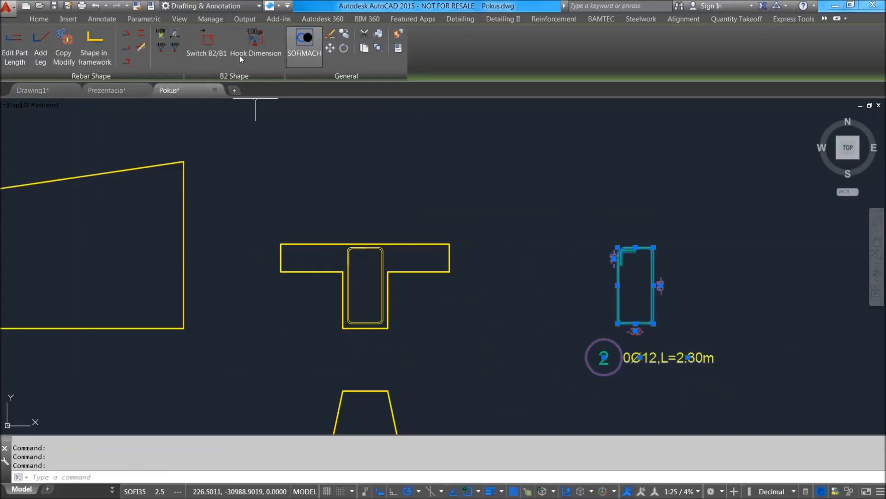
{"action": "left_click", "coordinate": [213, 51]}
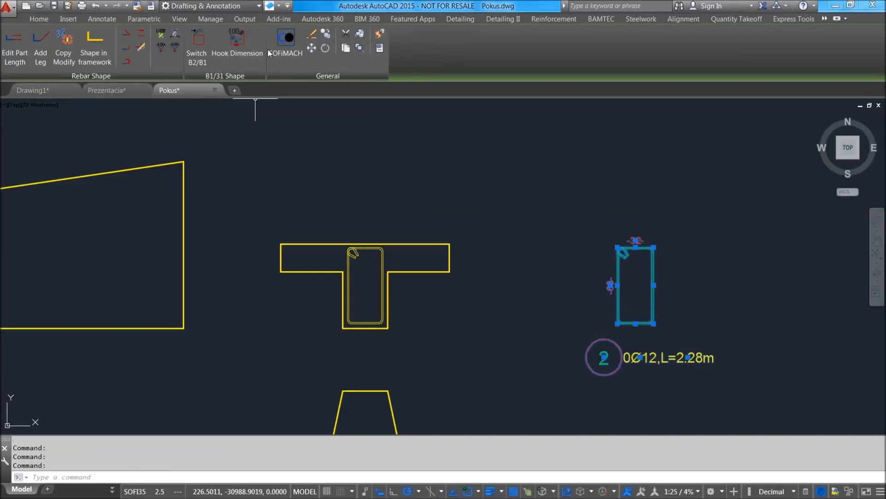
{"action": "left_click", "coordinate": [246, 48]}
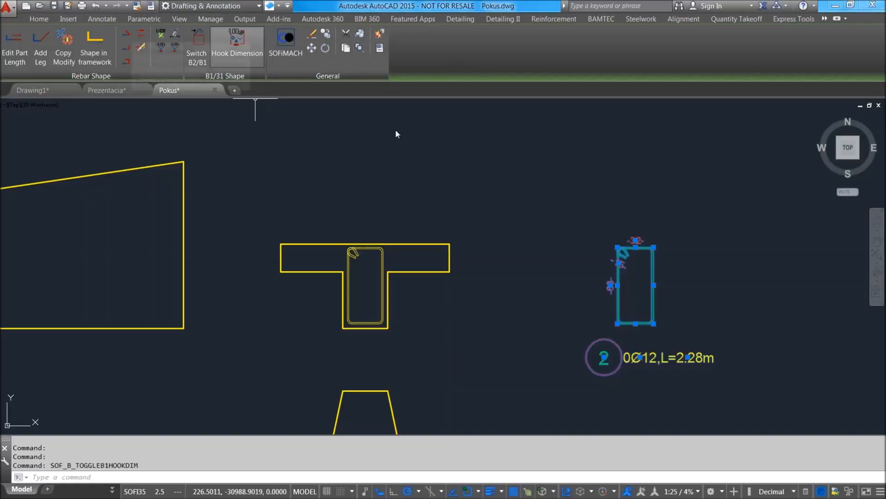
Examine the hook dimension on the extracted stirrup and the matching stirrup inside the T-section.
{"action": "scroll", "coordinate": [579, 249], "scroll_direction": "up", "scroll_amount": 4}
{"action": "scroll", "coordinate": [579, 249], "scroll_direction": "up", "scroll_amount": 2}
{"action": "scroll", "coordinate": [725, 275], "scroll_direction": "down", "scroll_amount": 2}
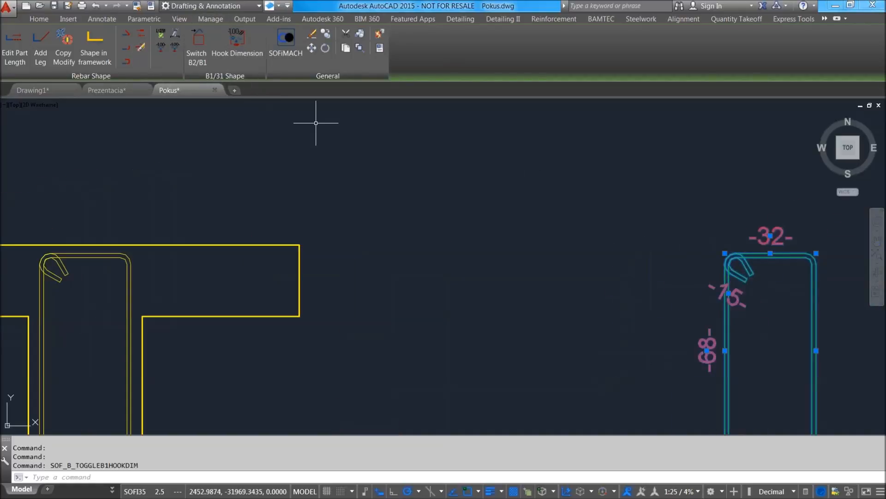
{"action": "scroll", "coordinate": [199, 98], "scroll_direction": "down", "scroll_amount": 4}
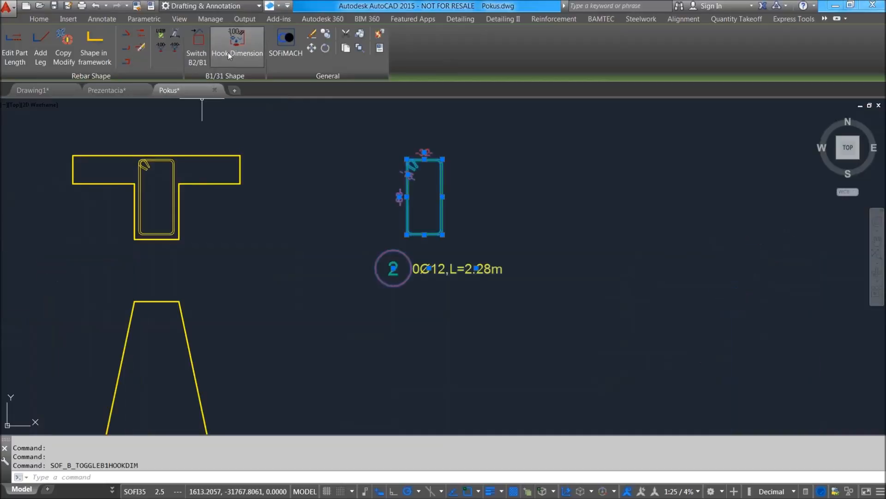
{"action": "key", "text": "Escape"}
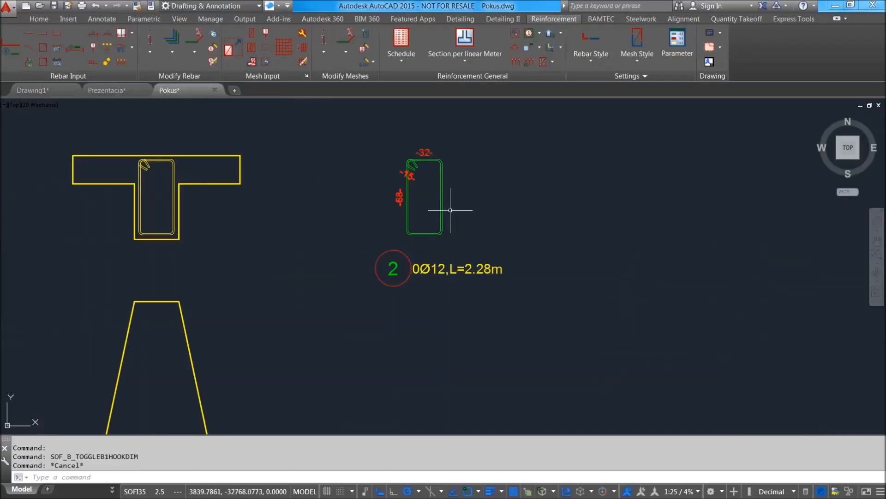
{"action": "left_click", "coordinate": [174, 158]}
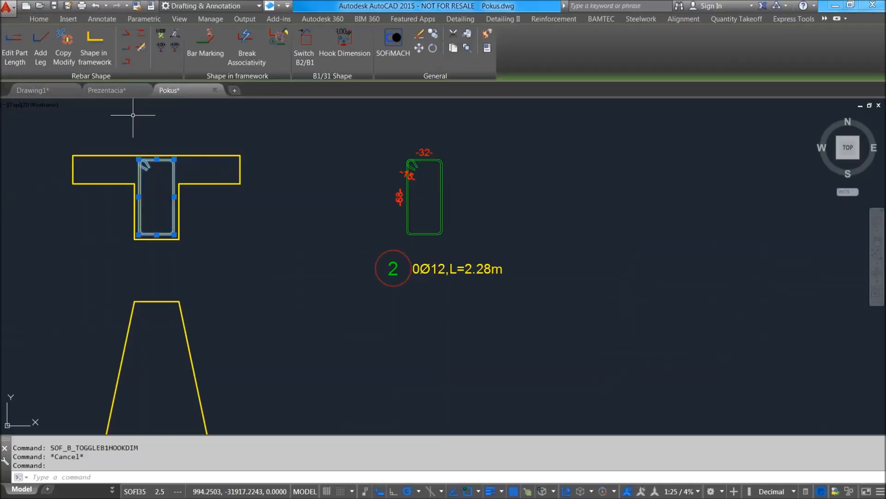
{"action": "middle_click_drag", "start_coordinate": [176, 153], "coordinate": [212, 183]}
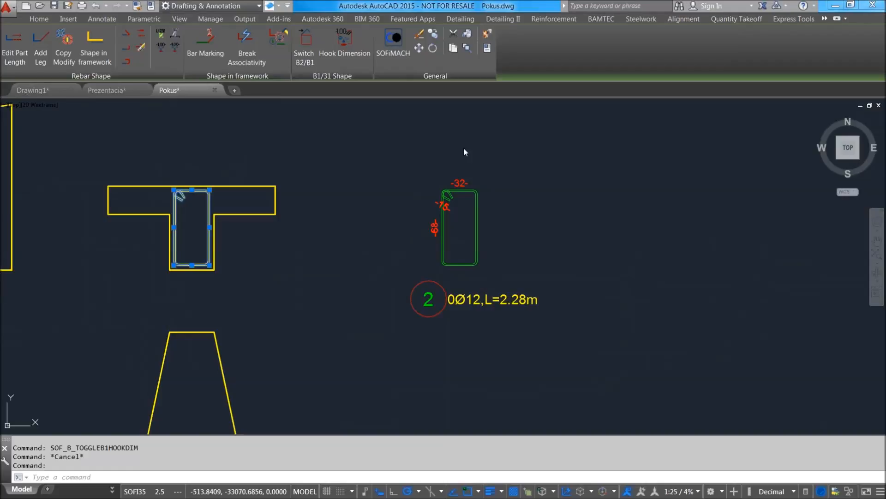
{"action": "mouse_move", "coordinate": [294, 163]}
{"action": "middle_mouse_down"}
{"action": "mouse_move", "coordinate": [322, 188]}
{"action": "mouse_move", "coordinate": [333, 228]}
{"action": "middle_mouse_up"}
{"action": "scroll", "coordinate": [321, 189], "scroll_direction": "down", "scroll_amount": 2}
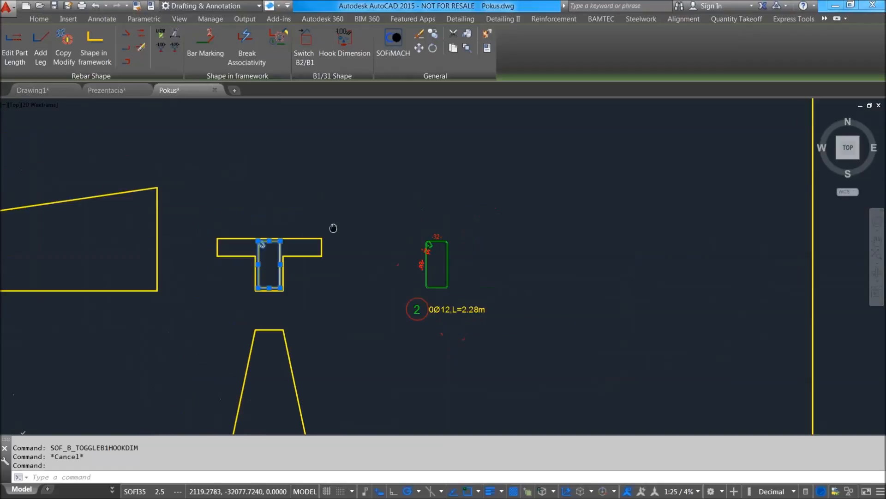
{"action": "scroll", "coordinate": [268, 249], "scroll_direction": "up", "scroll_amount": 5}
{"action": "key", "text": "Escape"}
{"action": "scroll", "coordinate": [287, 240], "scroll_direction": "down", "scroll_amount": 3}
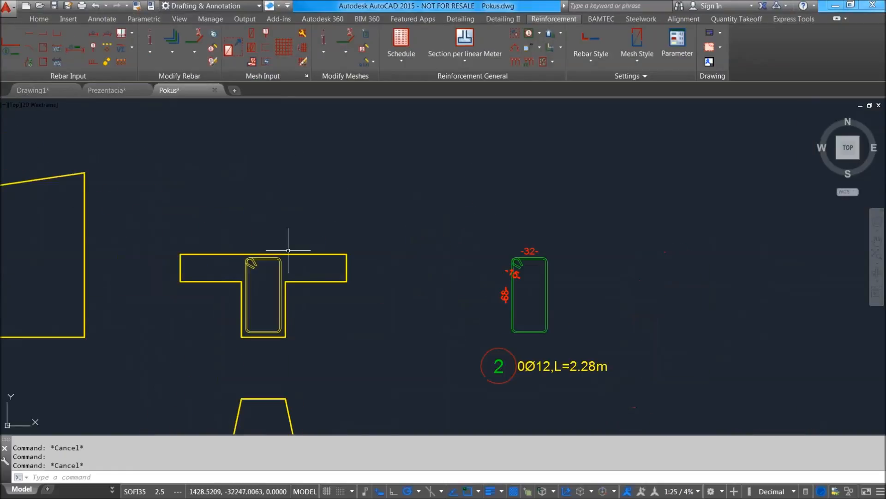
{"action": "scroll", "coordinate": [262, 263], "scroll_direction": "up", "scroll_amount": 3}
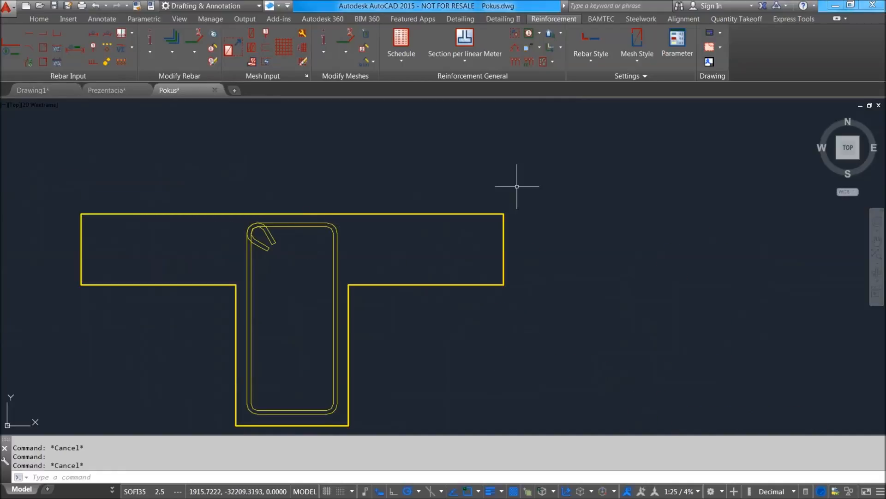
{"action": "scroll", "coordinate": [517, 204], "scroll_direction": "down", "scroll_amount": 4}
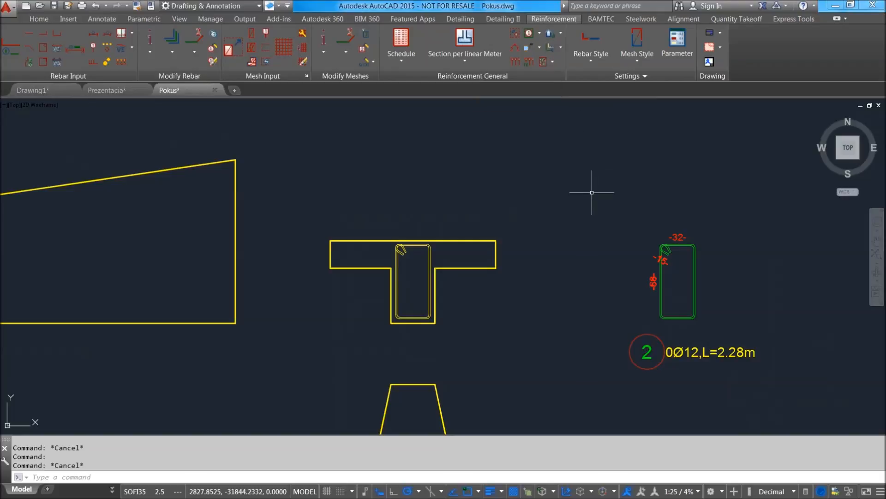
Review the general reinforcement parameters and the available rebar and mesh styles.
{"action": "left_click", "coordinate": [677, 54]}
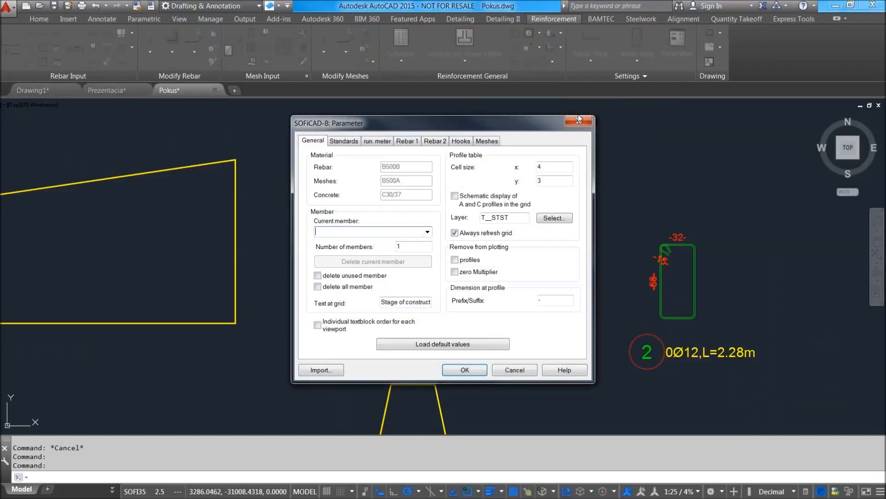
{"action": "left_click", "coordinate": [579, 121]}
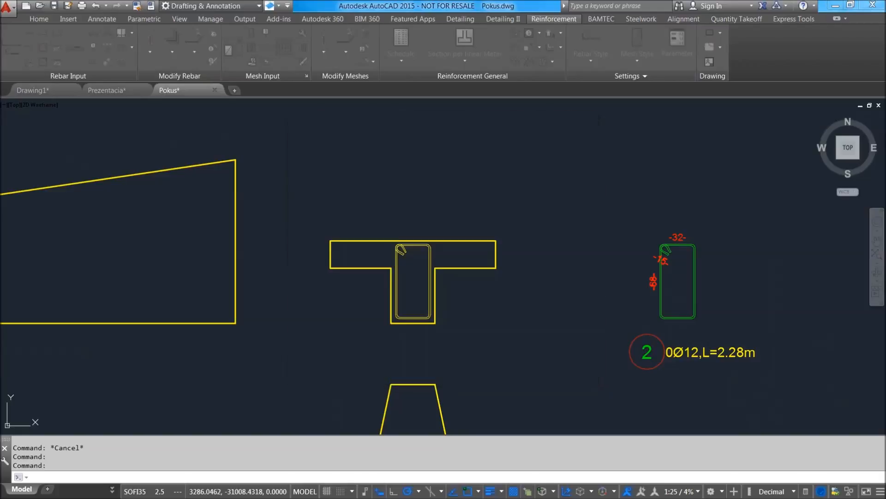
{"action": "middle_click_drag", "start_coordinate": [563, 184], "coordinate": [541, 206]}
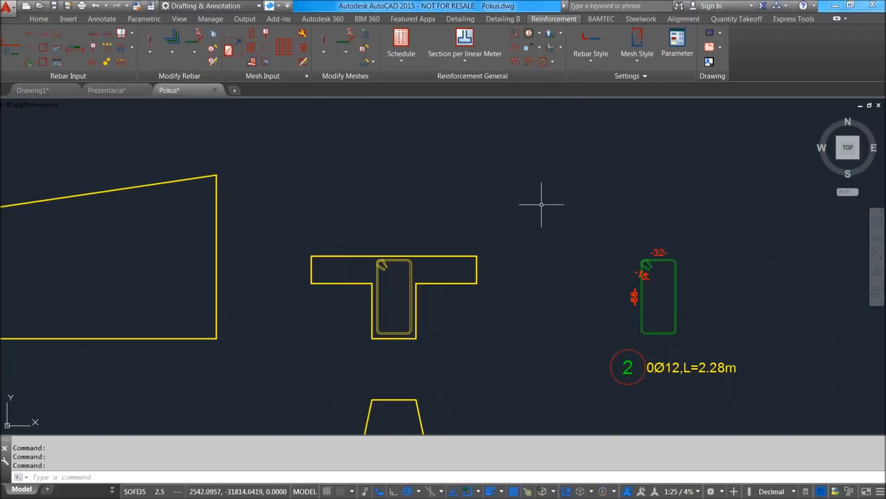
{"action": "left_click", "coordinate": [600, 64]}
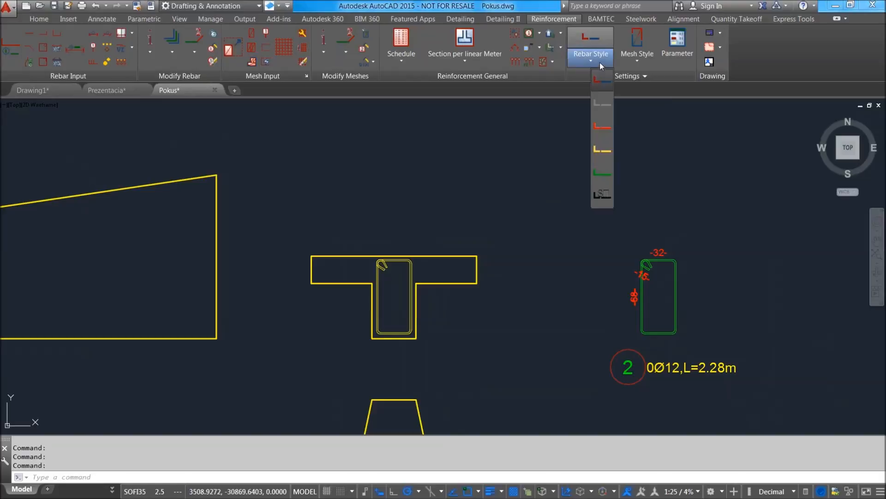
{"action": "left_click", "coordinate": [600, 63]}
{"action": "left_click", "coordinate": [650, 63]}
{"action": "left_click", "coordinate": [651, 63]}
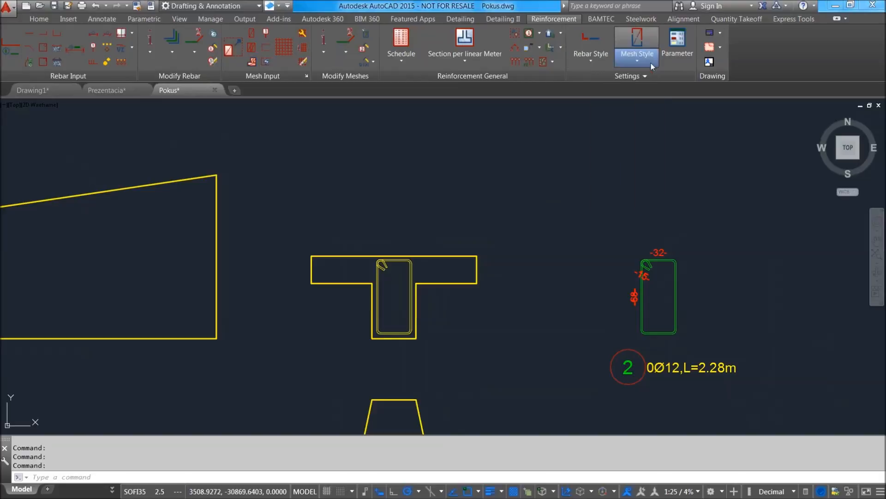
Review the reinforcement parameters for hooks, meshes, rebars, running meter and standards.
{"action": "left_click", "coordinate": [673, 48]}
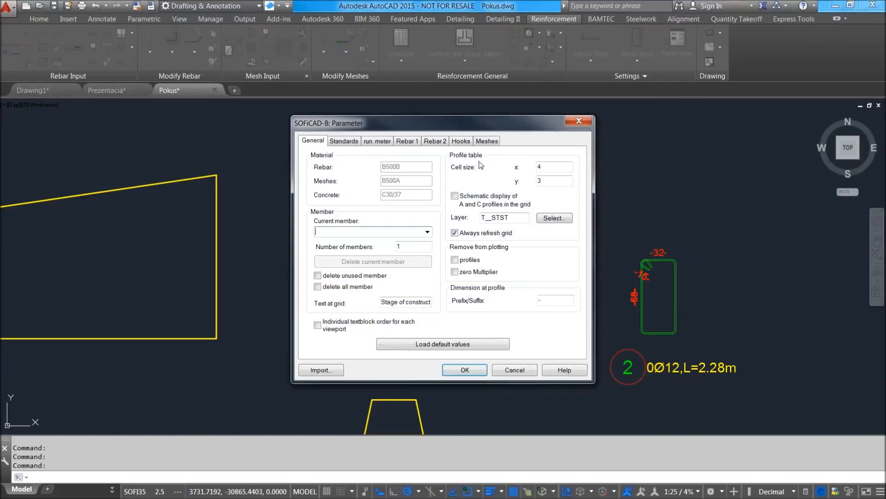
{"action": "left_click", "coordinate": [445, 141]}
{"action": "left_click", "coordinate": [459, 142]}
{"action": "left_click", "coordinate": [485, 142]}
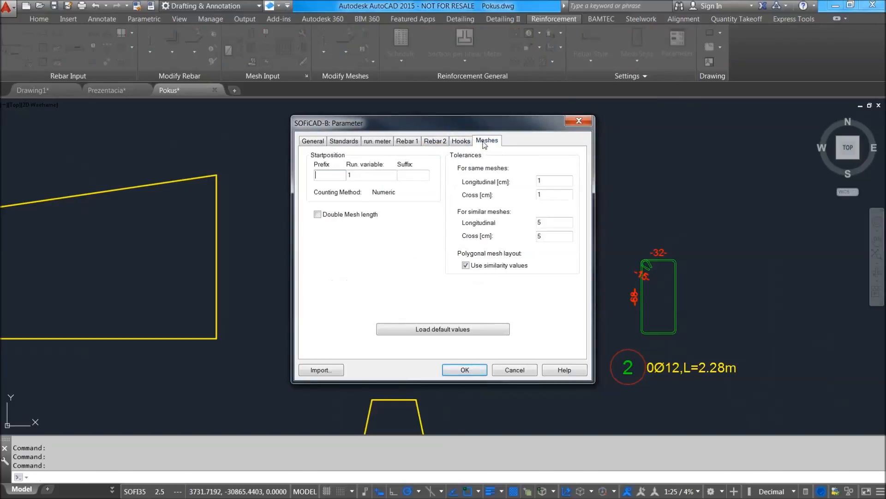
{"action": "left_click", "coordinate": [436, 141]}
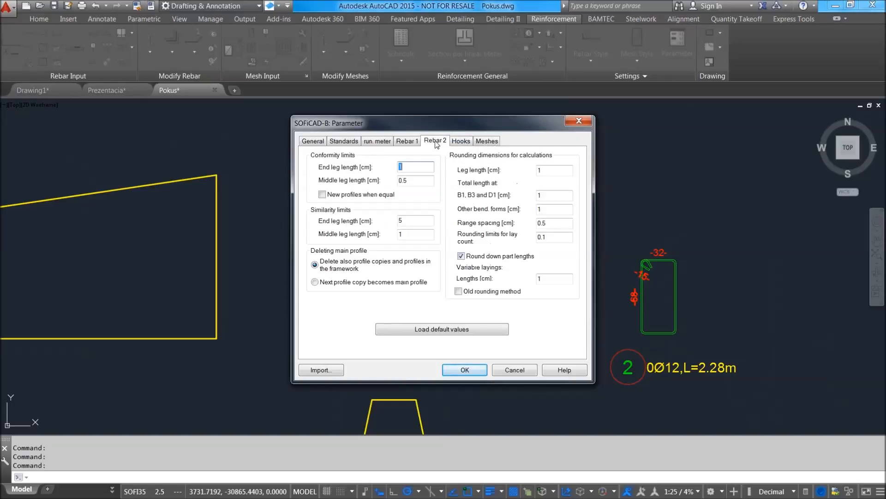
{"action": "left_click", "coordinate": [407, 141]}
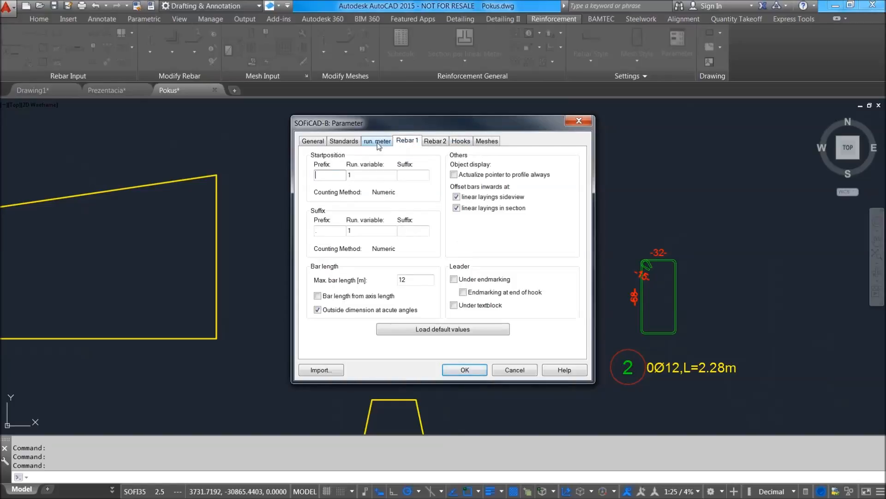
{"action": "left_click", "coordinate": [378, 141]}
{"action": "left_click", "coordinate": [358, 142]}
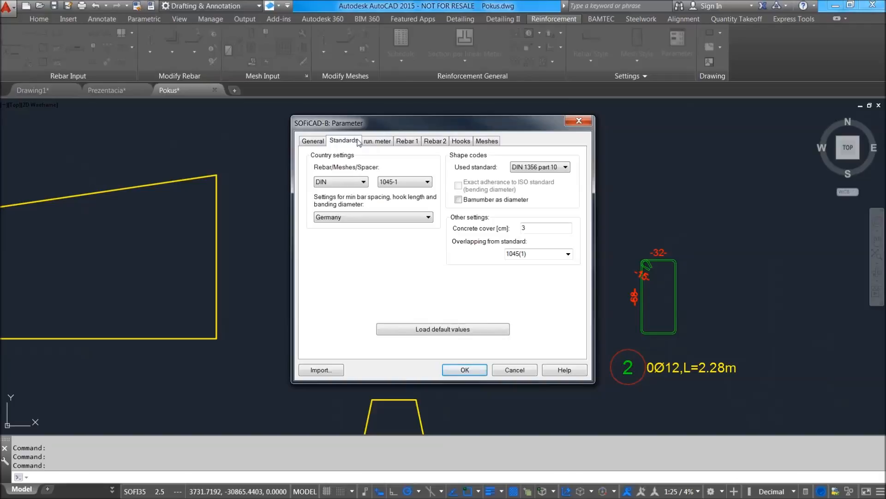
Try BS 5400 as the rebar, mesh and spacer standard, and check the country choices for minimum bar spacing and hook length.
{"action": "left_click", "coordinate": [363, 182]}
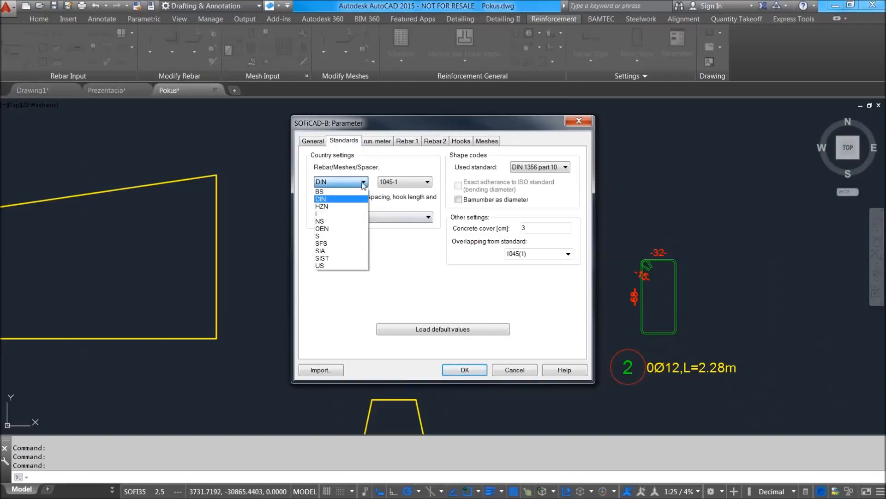
{"action": "left_click", "coordinate": [362, 183]}
{"action": "left_click", "coordinate": [363, 183]}
{"action": "left_click", "coordinate": [346, 192]}
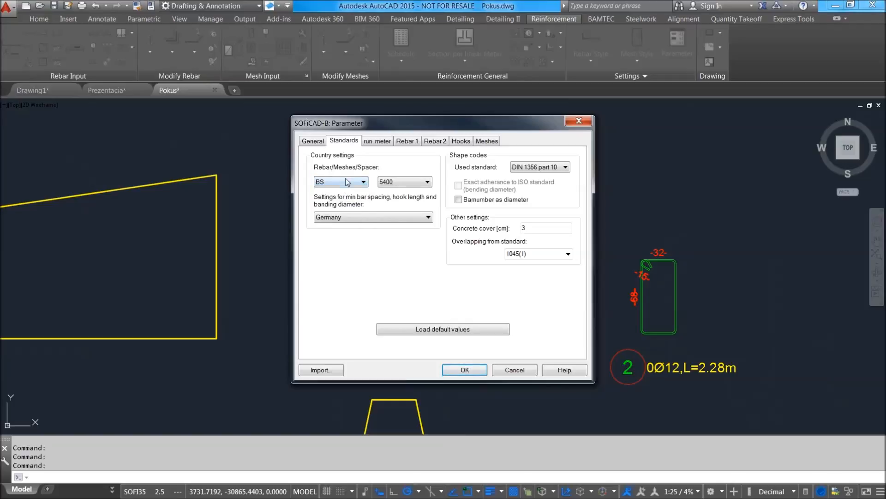
{"action": "left_click", "coordinate": [343, 218]}
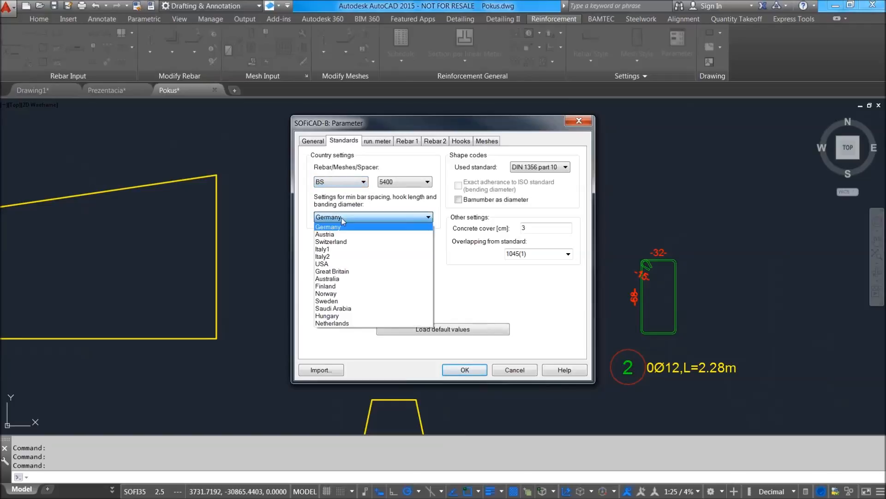
{"action": "left_click", "coordinate": [343, 221]}
{"action": "left_click", "coordinate": [346, 183]}
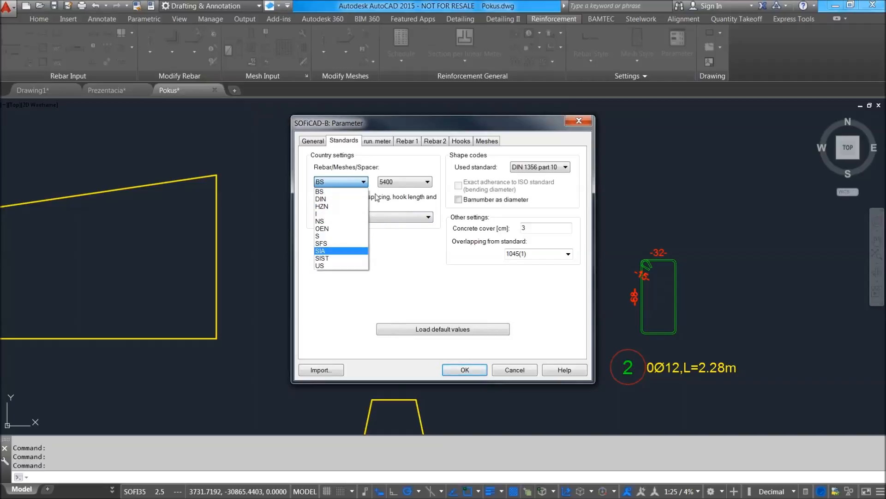
{"action": "left_click", "coordinate": [475, 192]}
Switch the shape code standard to ISO3766:2003 and back to DIN 1356 part 10, and leave the parameters without saving.
{"action": "left_click", "coordinate": [543, 168]}
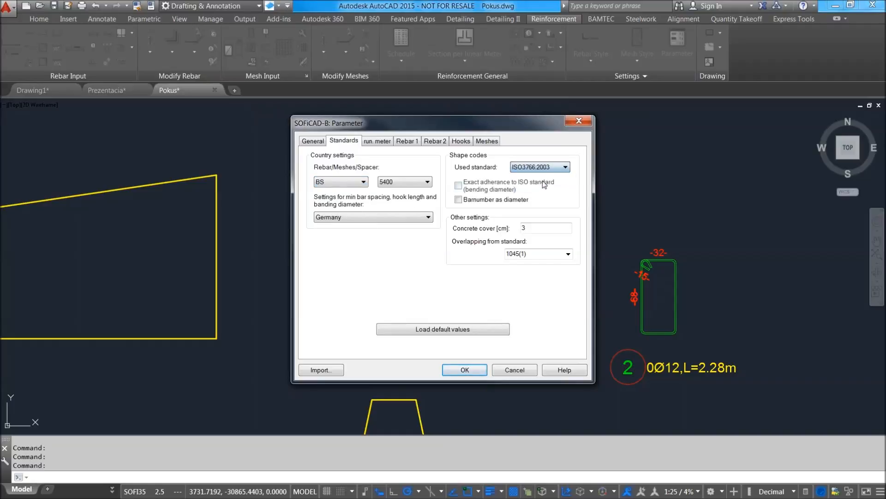
{"action": "left_click", "coordinate": [544, 167]}
{"action": "left_click", "coordinate": [543, 183]}
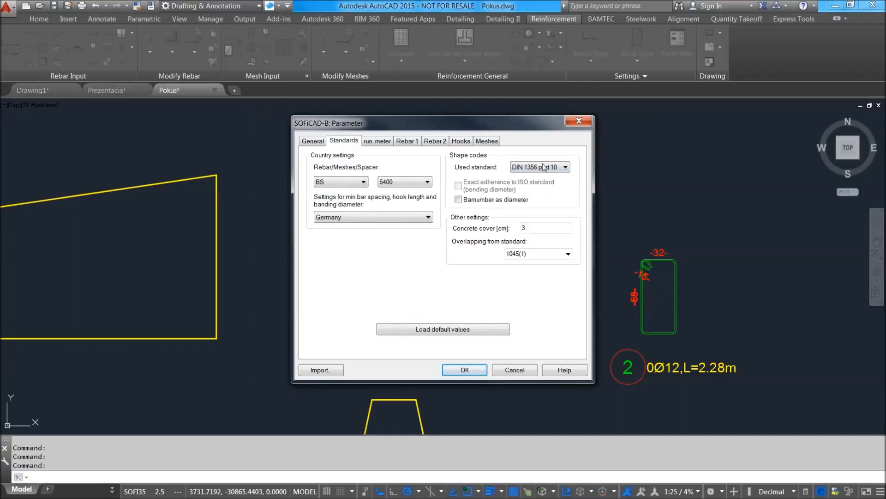
{"action": "left_click", "coordinate": [549, 168]}
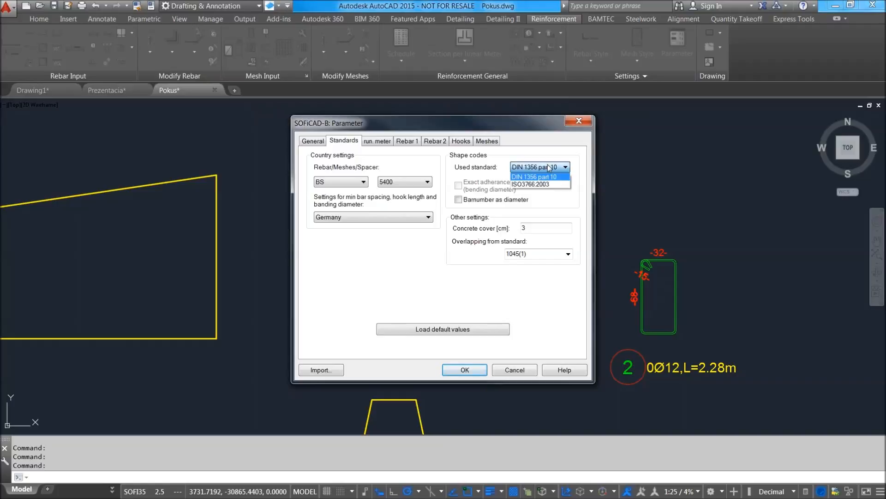
{"action": "left_click", "coordinate": [549, 168]}
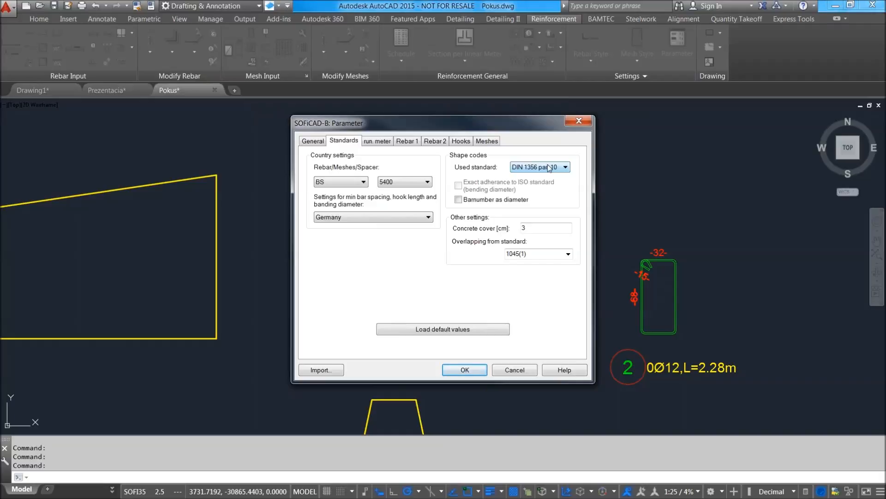
{"action": "left_click", "coordinate": [550, 168]}
{"action": "left_click", "coordinate": [549, 168]}
{"action": "left_click", "coordinate": [579, 121]}
Examine the stirrup in the T-section together with the tapered beam elevation beside it.
{"action": "scroll", "coordinate": [588, 233], "scroll_direction": "down", "scroll_amount": 4}
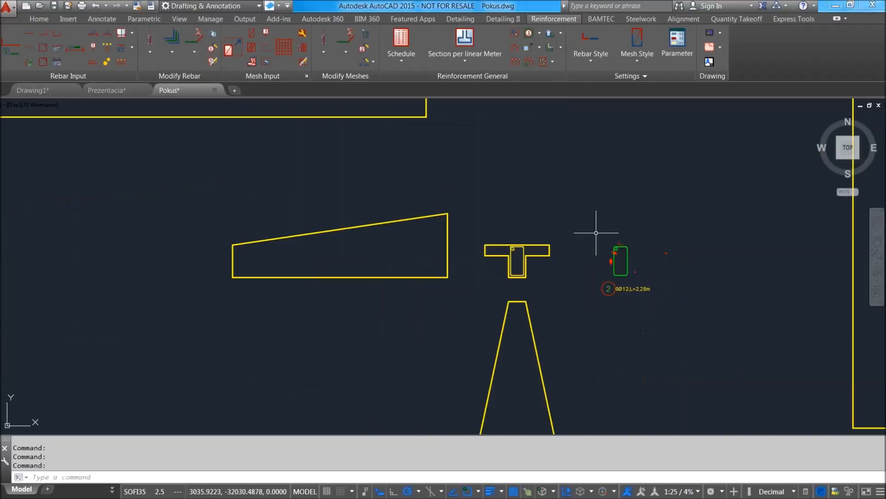
{"action": "scroll", "coordinate": [578, 234], "scroll_direction": "up", "scroll_amount": 2}
{"action": "middle_click_drag", "start_coordinate": [535, 234], "coordinate": [479, 234]}
{"action": "scroll", "coordinate": [401, 217], "scroll_direction": "up", "scroll_amount": 2}
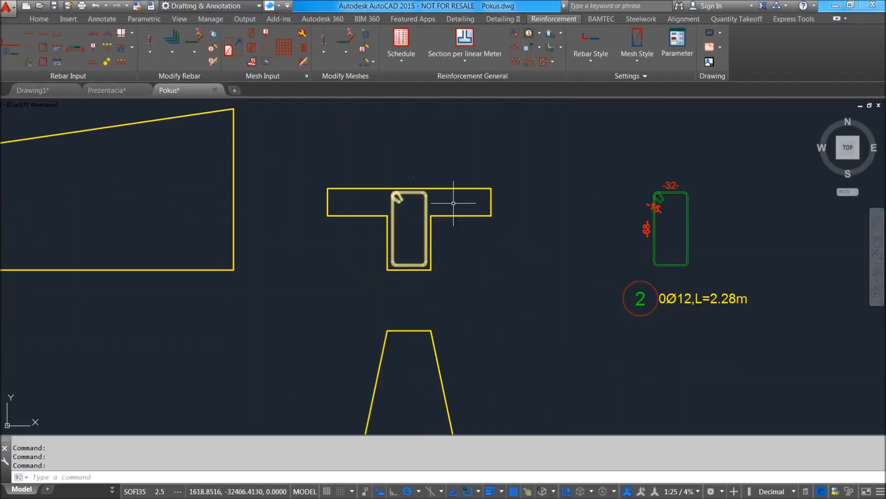
{"action": "scroll", "coordinate": [453, 203], "scroll_direction": "down", "scroll_amount": 5}
{"action": "scroll", "coordinate": [457, 209], "scroll_direction": "up", "scroll_amount": 3}
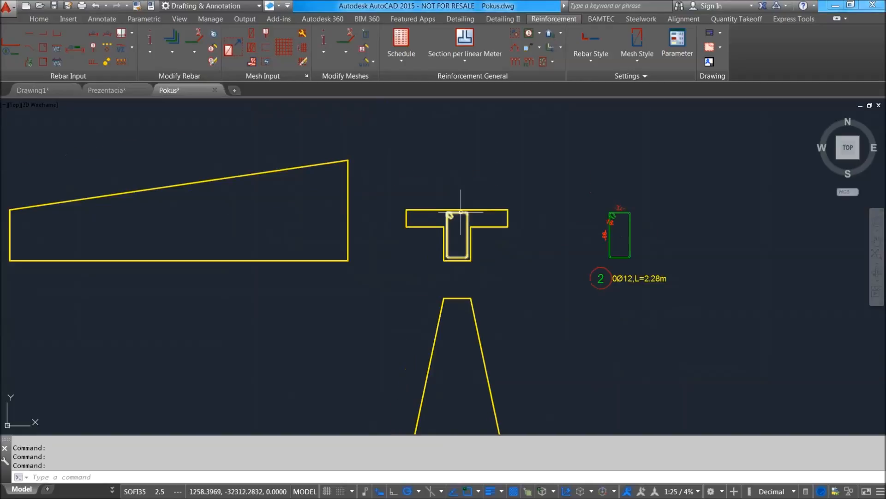
{"action": "scroll", "coordinate": [457, 210], "scroll_direction": "down", "scroll_amount": 4}
{"action": "scroll", "coordinate": [422, 218], "scroll_direction": "up", "scroll_amount": 2}
{"action": "scroll", "coordinate": [469, 248], "scroll_direction": "up", "scroll_amount": 4}
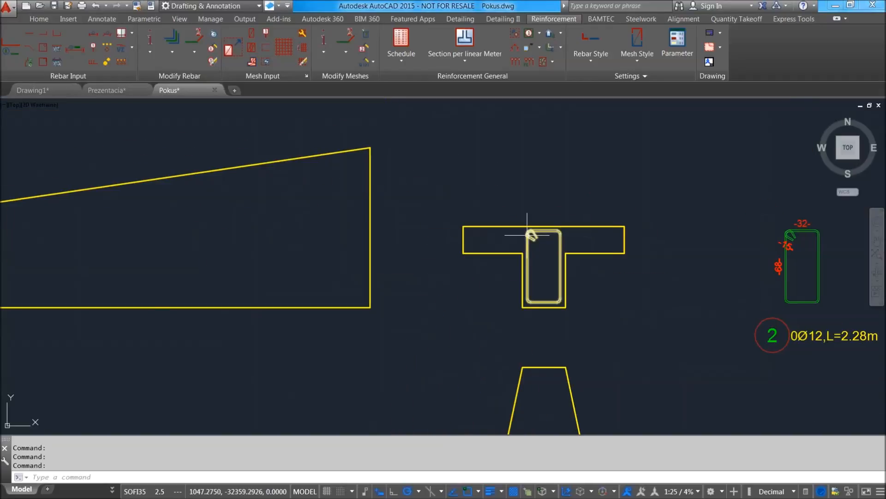
{"action": "scroll", "coordinate": [555, 242], "scroll_direction": "down", "scroll_amount": 4}
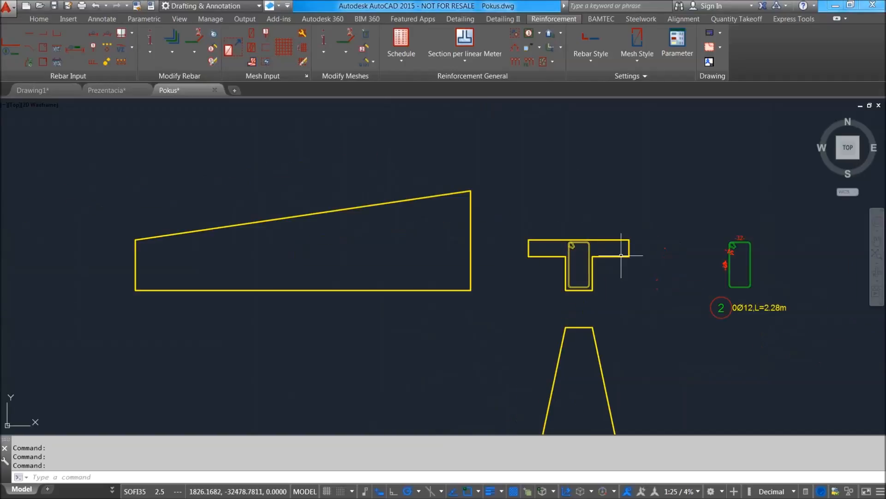
{"action": "scroll", "coordinate": [614, 237], "scroll_direction": "up", "scroll_amount": 4}
{"action": "scroll", "coordinate": [606, 243], "scroll_direction": "down", "scroll_amount": 4}
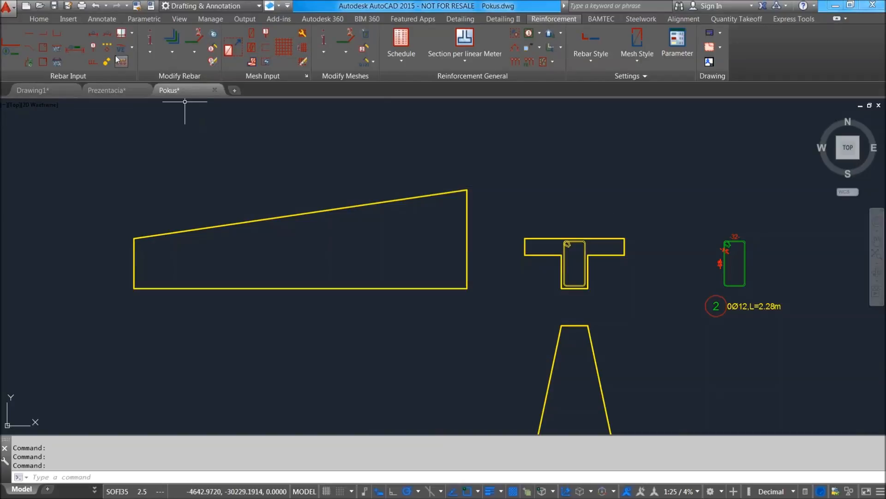
Start a linear laying of stirrup mark 2 at 15 cm spacing, with bars parallel to the tapered beam's end edges and ranging between them.
{"action": "left_click", "coordinate": [102, 34]}
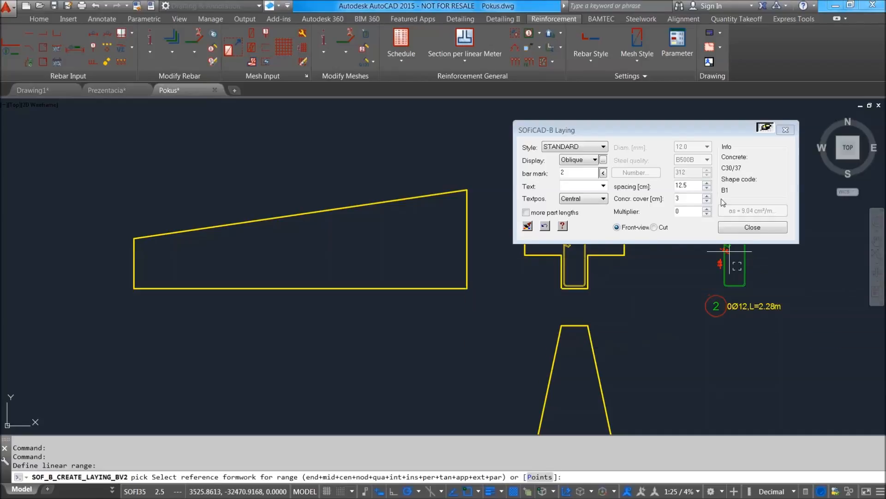
{"action": "left_click", "coordinate": [640, 186]}
{"action": "type", "text": "15"}
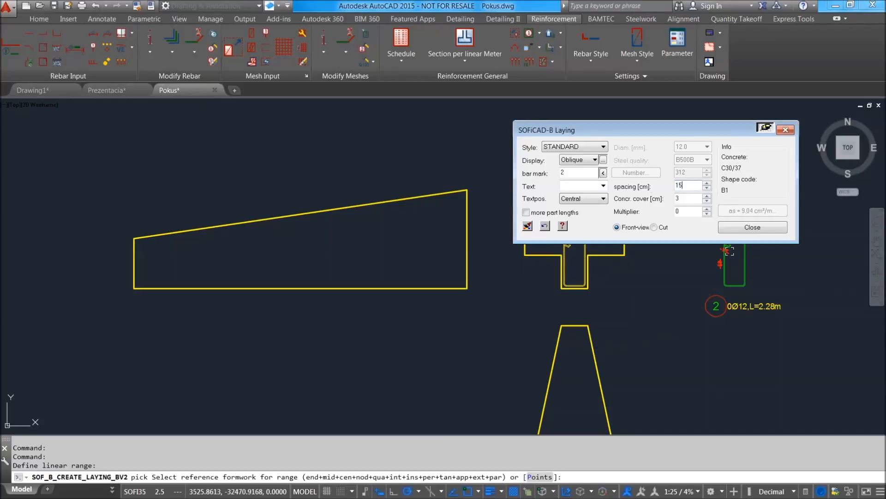
{"action": "left_click", "coordinate": [440, 272]}
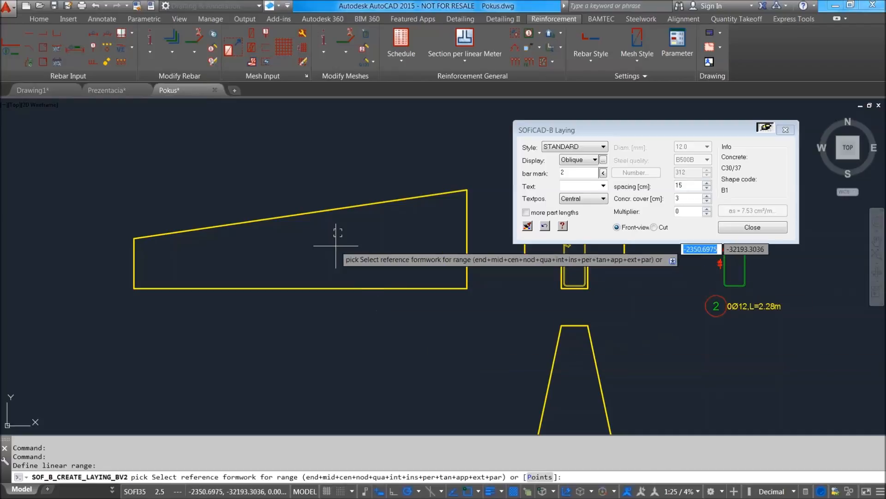
{"action": "left_click", "coordinate": [135, 258]}
{"action": "left_click", "coordinate": [162, 285]}
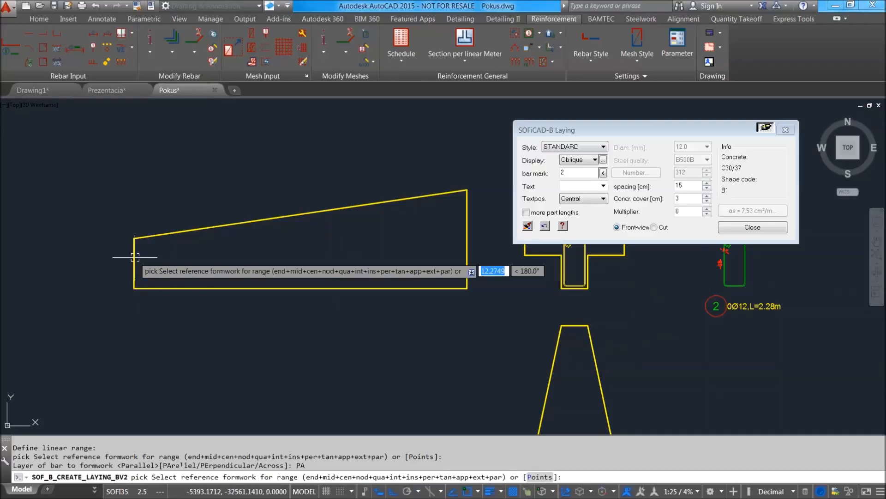
{"action": "left_click", "coordinate": [463, 256]}
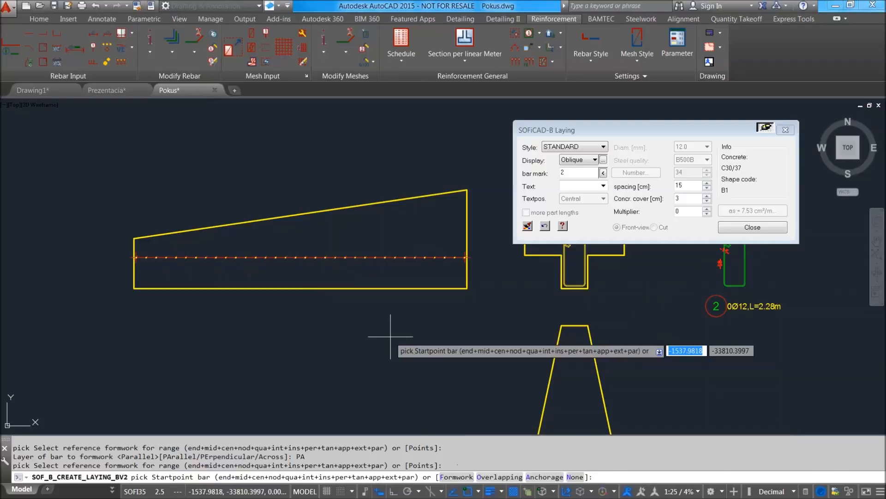
Define the stirrup bars' start at the beam's bottom edge and their end near the sloping top, and place the indicator line below the beam.
{"action": "scroll", "coordinate": [325, 282], "scroll_direction": "up", "scroll_amount": 3}
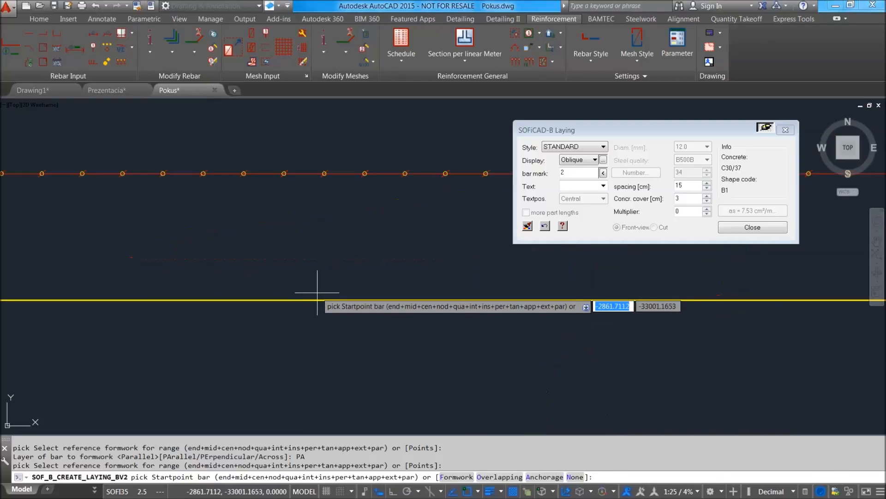
{"action": "left_click", "coordinate": [324, 284]}
{"action": "scroll", "coordinate": [326, 259], "scroll_direction": "down", "scroll_amount": 2}
{"action": "scroll", "coordinate": [330, 240], "scroll_direction": "down", "scroll_amount": 2}
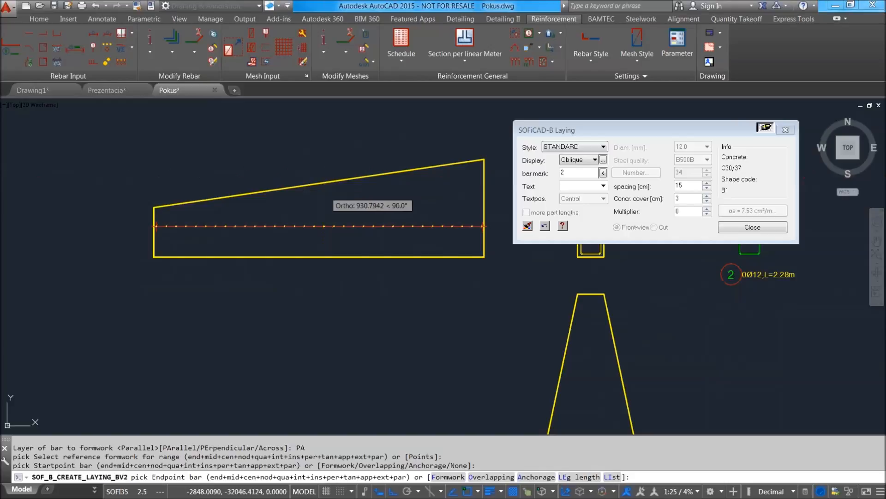
{"action": "left_click", "coordinate": [317, 185]}
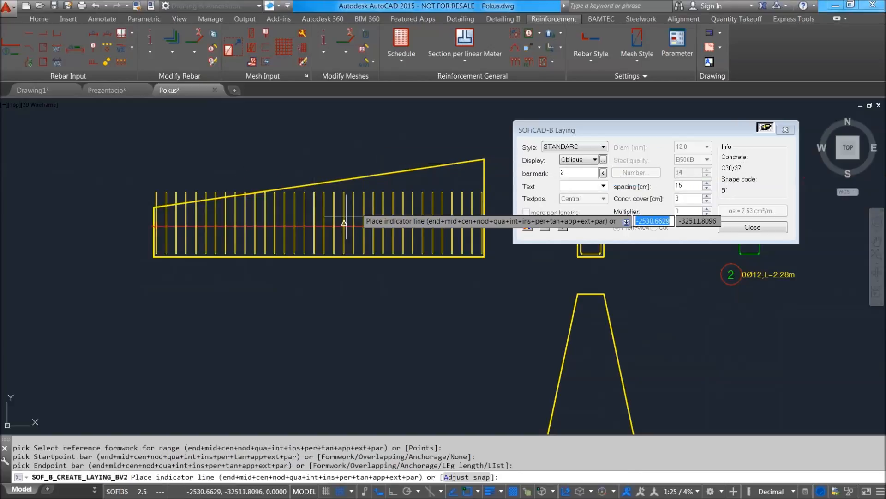
{"action": "left_click", "coordinate": [215, 283]}
Set the multiplier of the stirrup laying in the tapered beam to 1.
{"action": "scroll", "coordinate": [234, 291], "scroll_direction": "up", "scroll_amount": 3}
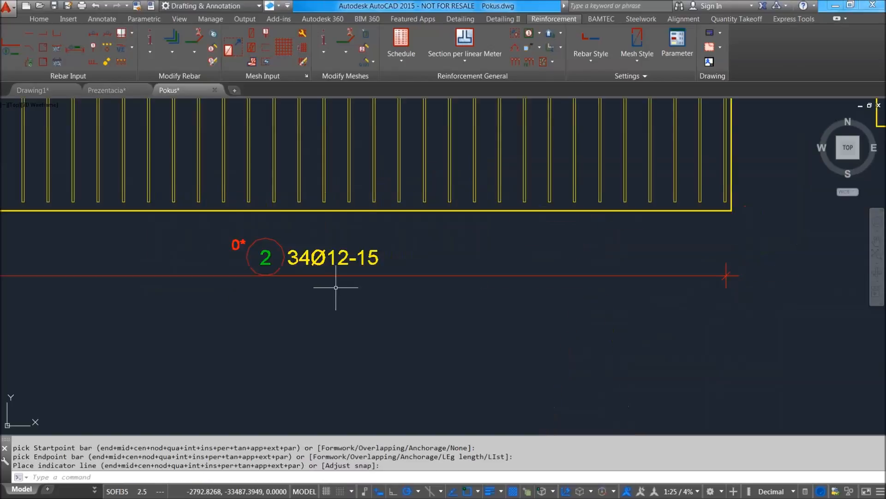
{"action": "scroll", "coordinate": [323, 273], "scroll_direction": "down", "scroll_amount": 3}
{"action": "double_click", "coordinate": [324, 267]}
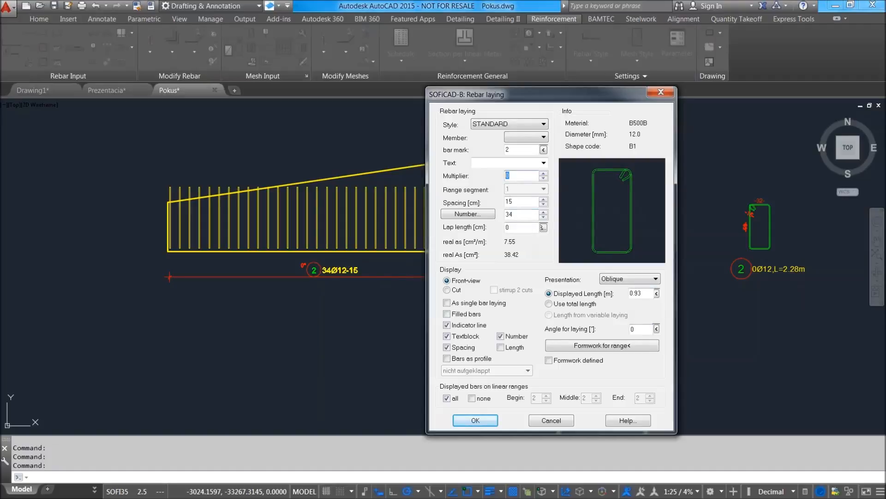
{"action": "left_click", "coordinate": [483, 423]}
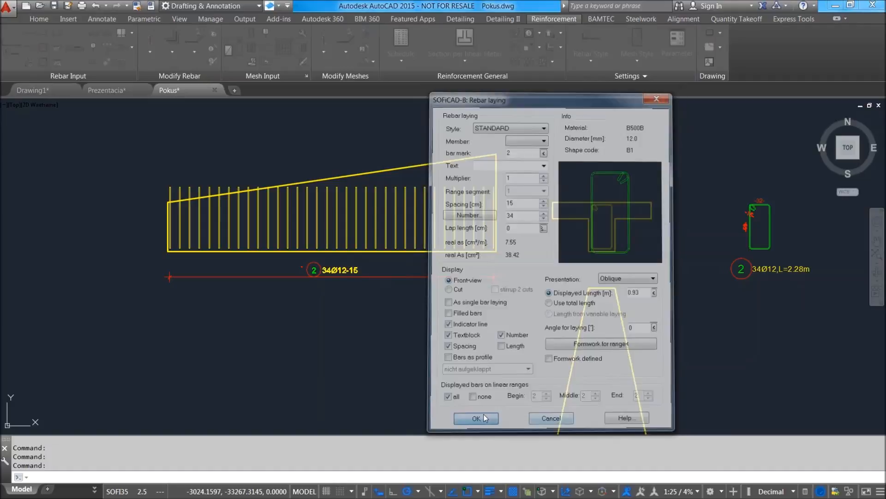
Compare the stirrup laying in the tapered elevation with the T-section and the dimensioned stirrup shape.
{"action": "scroll", "coordinate": [434, 204], "scroll_direction": "down", "scroll_amount": 2}
{"action": "middle_click_drag", "start_coordinate": [511, 209], "coordinate": [428, 234]}
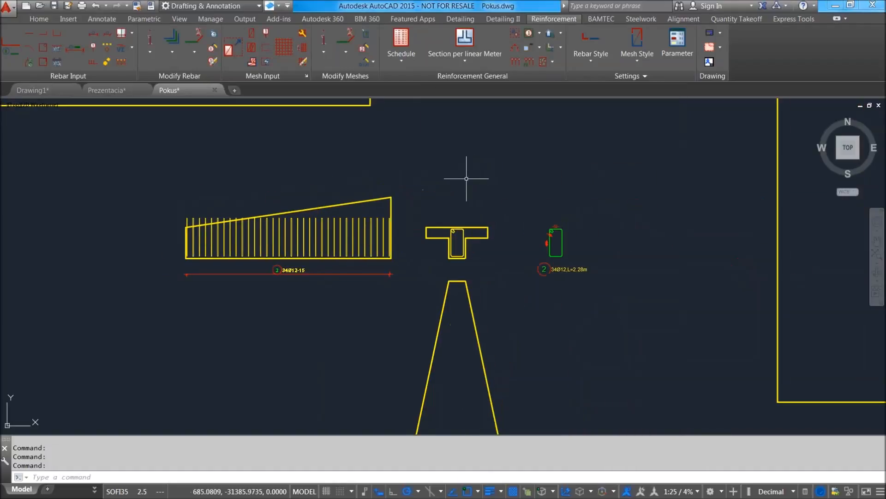
{"action": "scroll", "coordinate": [528, 255], "scroll_direction": "up", "scroll_amount": 2}
{"action": "middle_click_drag", "start_coordinate": [208, 210], "coordinate": [341, 224]}
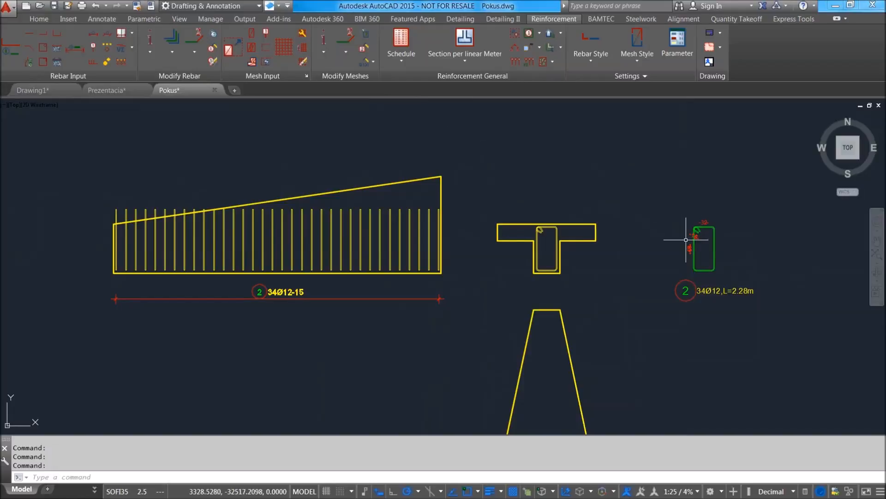
{"action": "middle_click_drag", "start_coordinate": [685, 236], "coordinate": [559, 231]}
{"action": "scroll", "coordinate": [594, 207], "scroll_direction": "up", "scroll_amount": 4}
{"action": "scroll", "coordinate": [565, 201], "scroll_direction": "down", "scroll_amount": 3}
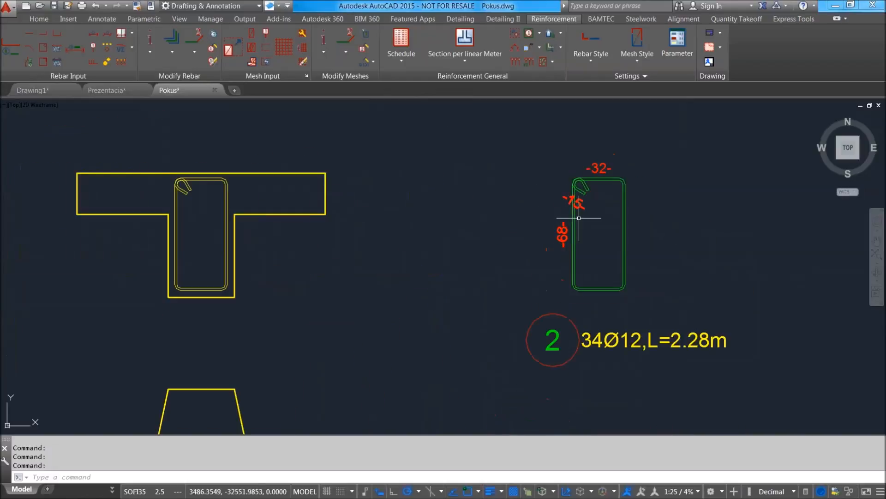
{"action": "scroll", "coordinate": [593, 214], "scroll_direction": "down", "scroll_amount": 2}
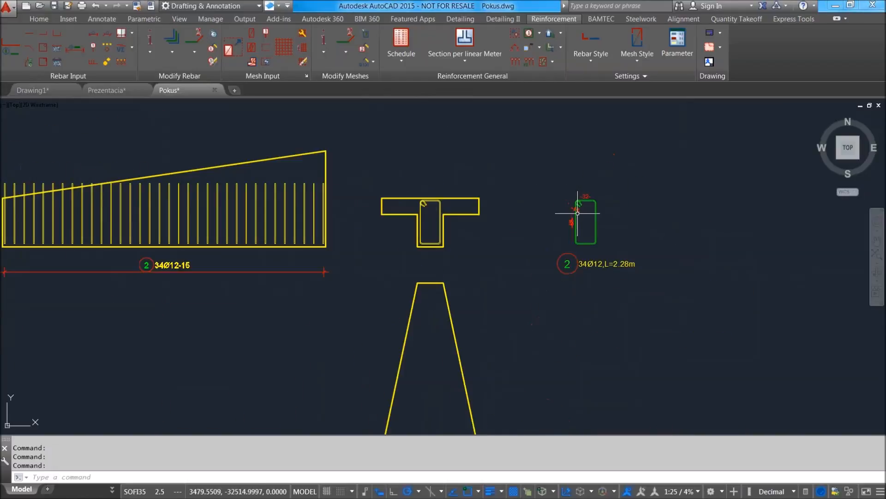
Start a variable-length profile for stirrup mark 2 and select the dimension of its vertical leg.
{"action": "left_click", "coordinate": [132, 33]}
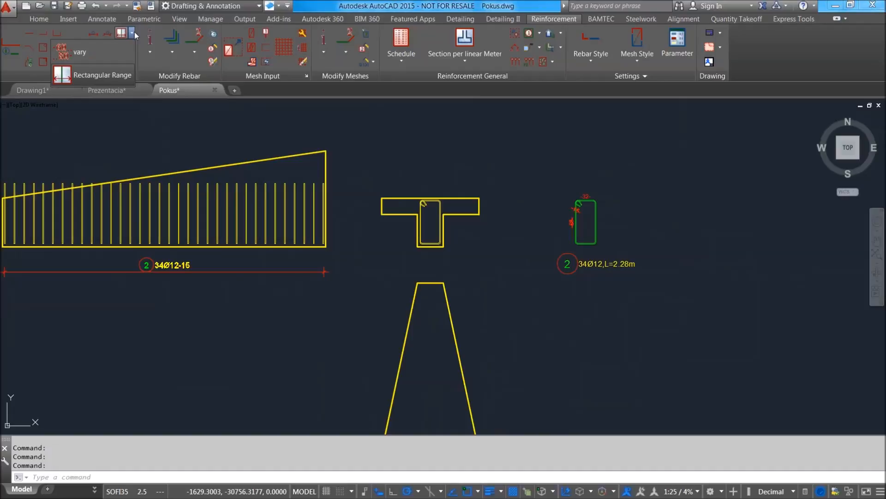
{"action": "left_click", "coordinate": [82, 54]}
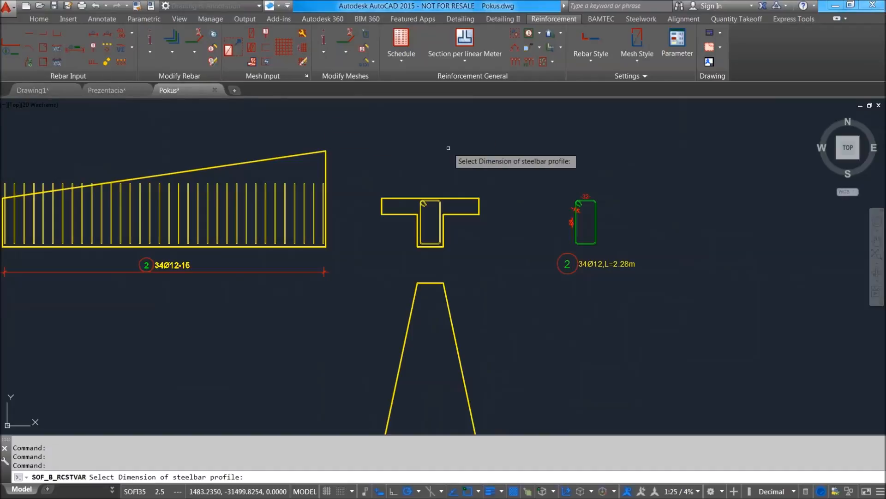
{"action": "scroll", "coordinate": [582, 214], "scroll_direction": "up", "scroll_amount": 5}
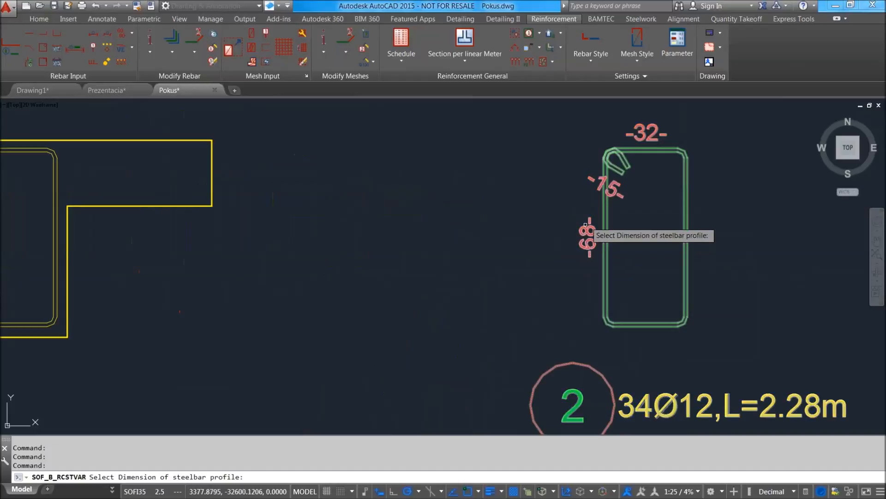
{"action": "scroll", "coordinate": [646, 113], "scroll_direction": "down", "scroll_amount": 8}
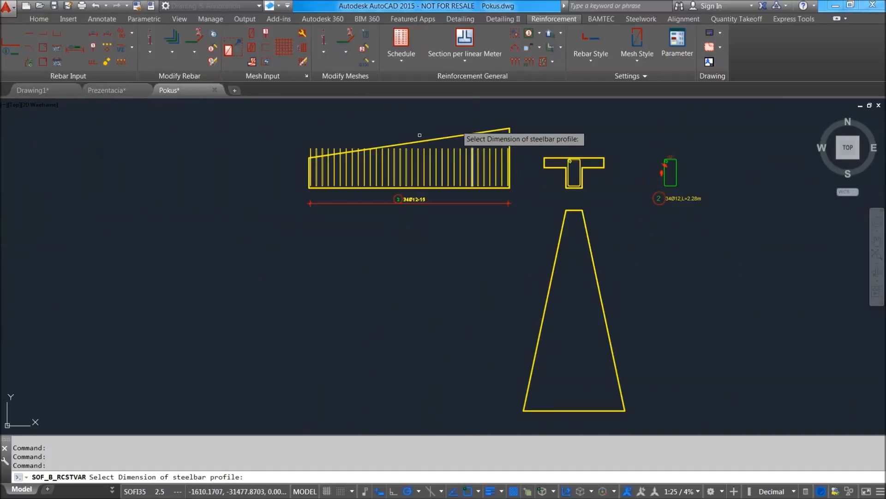
{"action": "scroll", "coordinate": [491, 139], "scroll_direction": "up", "scroll_amount": 4}
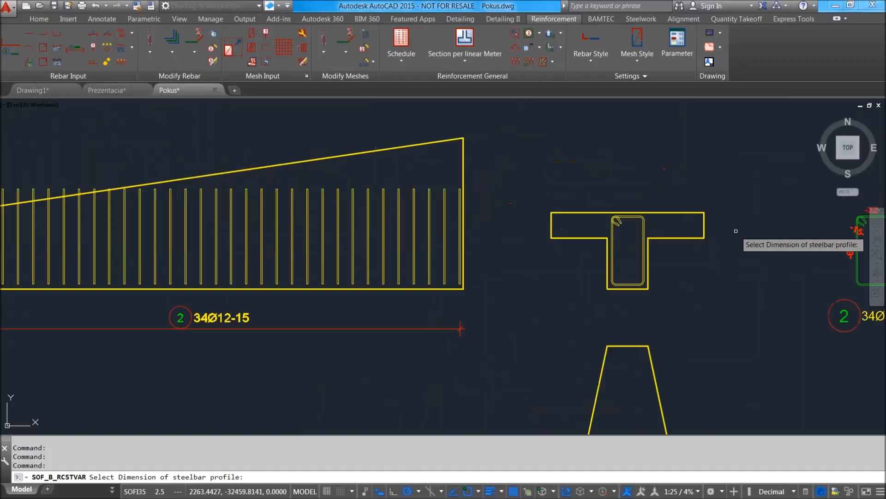
{"action": "scroll", "coordinate": [779, 238], "scroll_direction": "down", "scroll_amount": 2}
{"action": "left_click", "coordinate": [808, 243]}
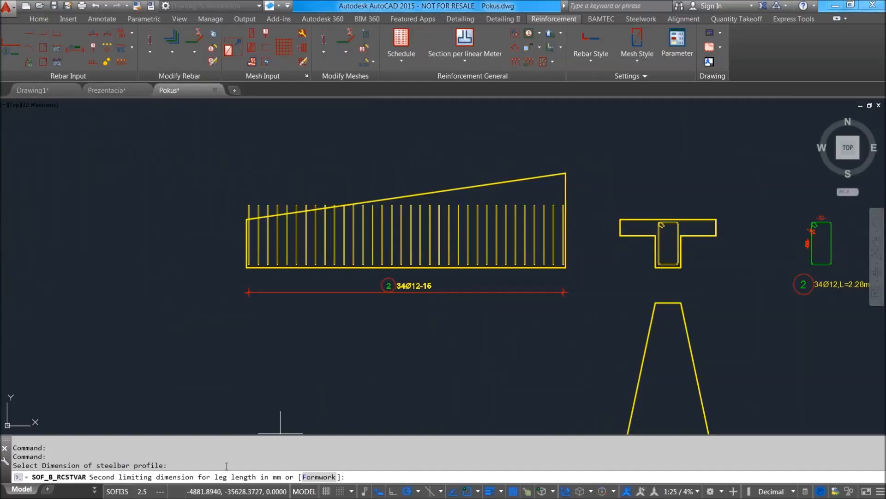
Limit the varied leg by formwork between the beam's bottom edge and sloping top edge, without adding further dimensions.
{"action": "left_click", "coordinate": [319, 477]}
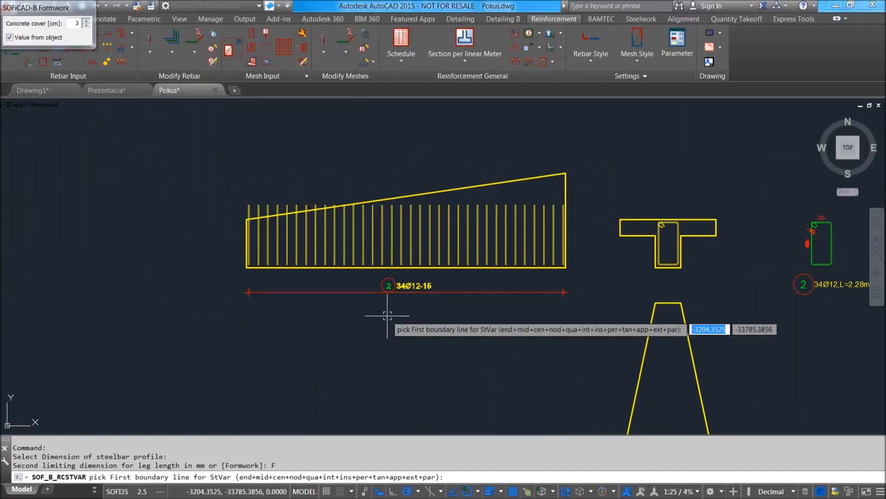
{"action": "scroll", "coordinate": [463, 275], "scroll_direction": "up", "scroll_amount": 2}
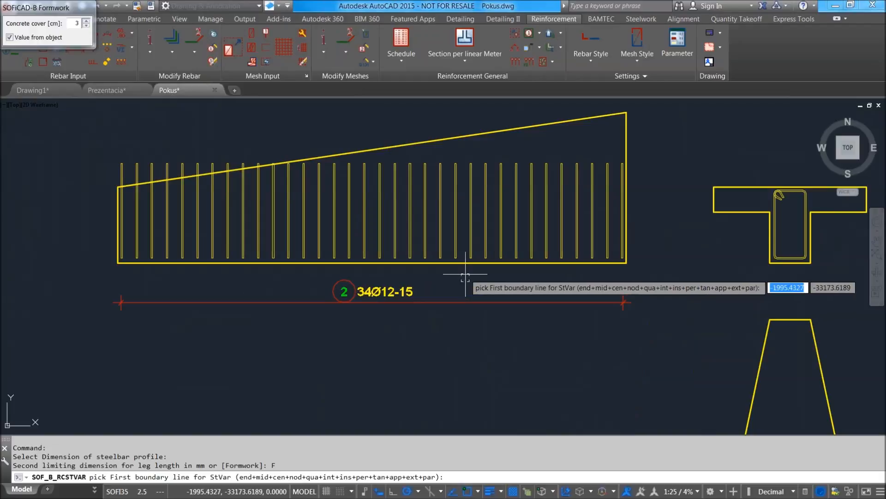
{"action": "left_click", "coordinate": [450, 259]}
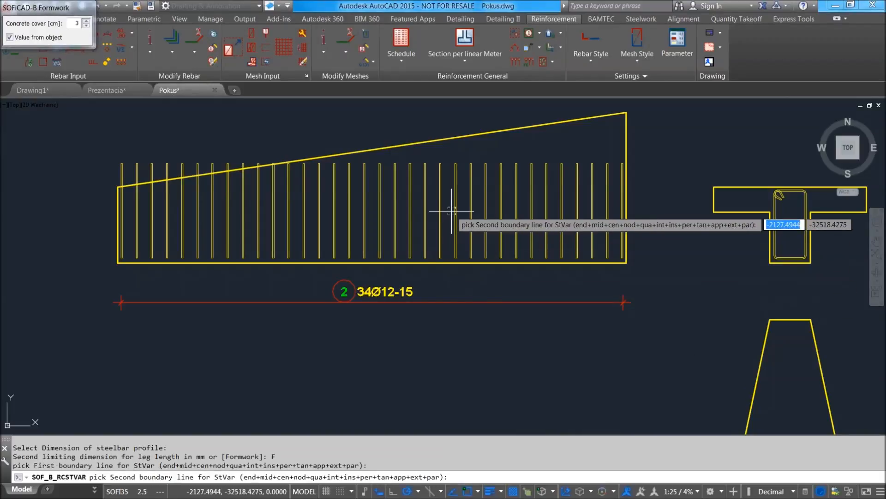
{"action": "left_click", "coordinate": [455, 138]}
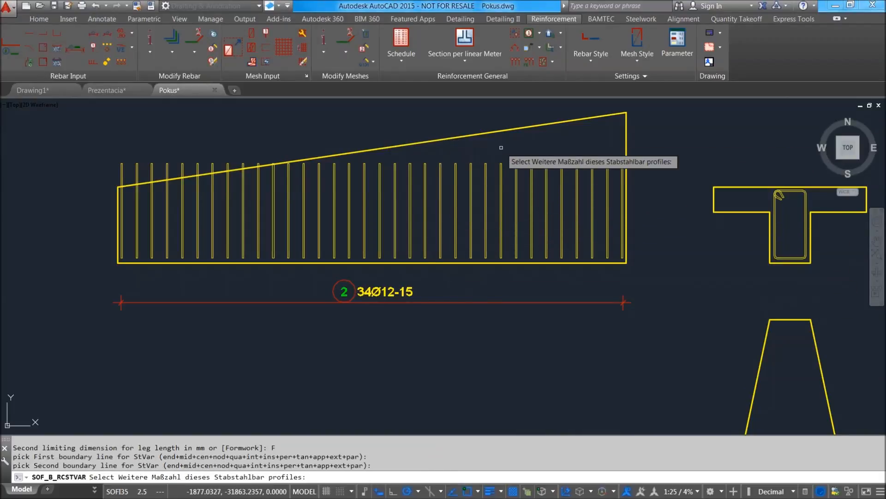
{"action": "left_click", "coordinate": [364, 197]}
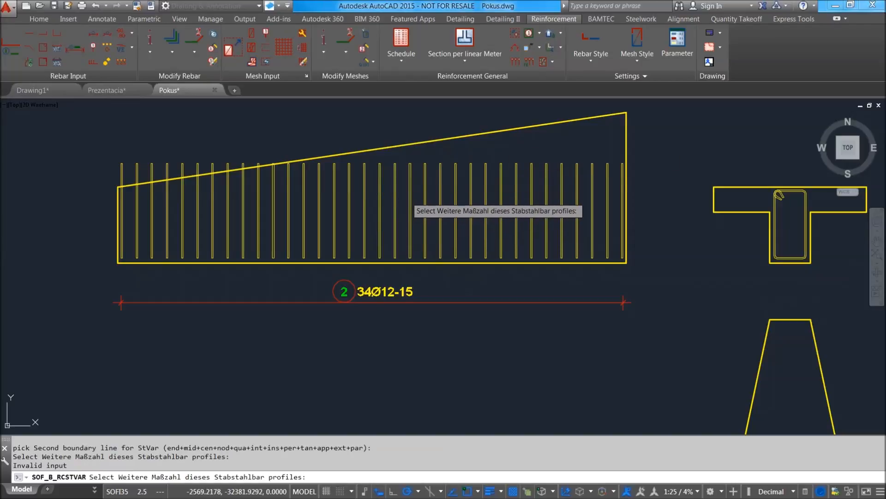
{"action": "key", "text": "Return"}
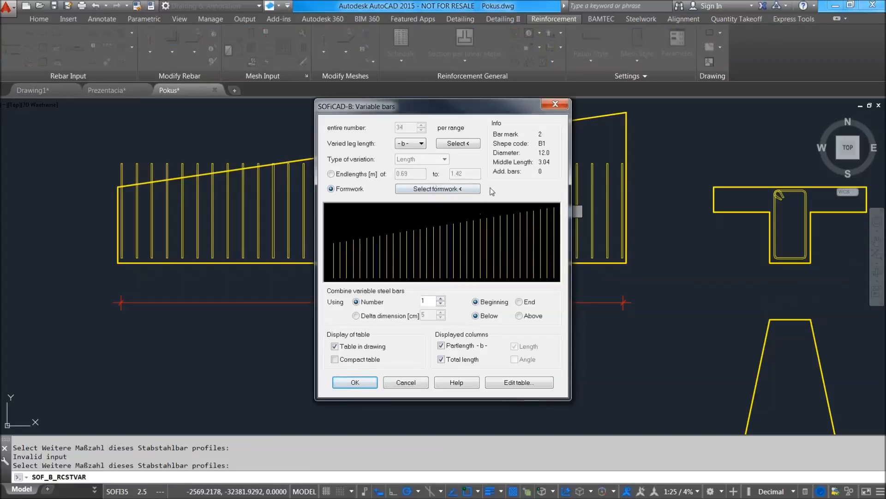
Combine the variable stirrups by a delta dimension of 5 cm, keeping the table in the drawing, and accept the settings.
{"action": "left_click_drag", "start_coordinate": [503, 109], "coordinate": [576, 97]}
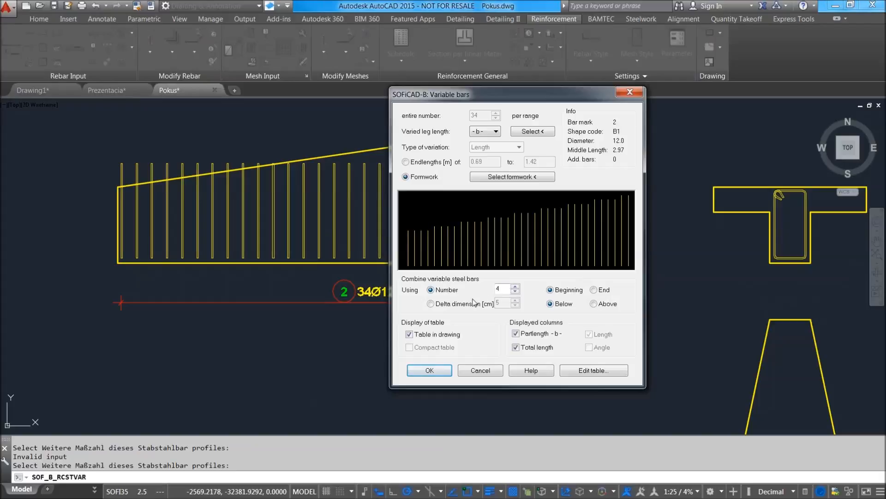
{"action": "left_click", "coordinate": [460, 305]}
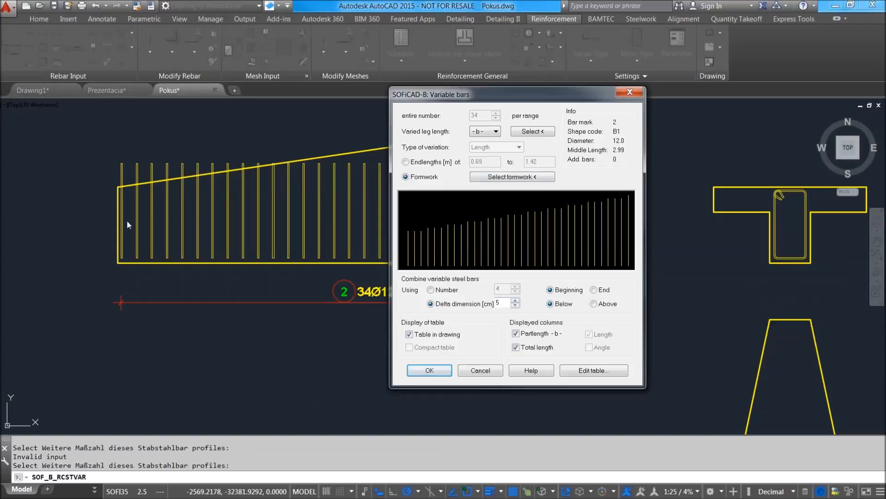
{"action": "left_click_drag", "start_coordinate": [596, 99], "coordinate": [501, 155]}
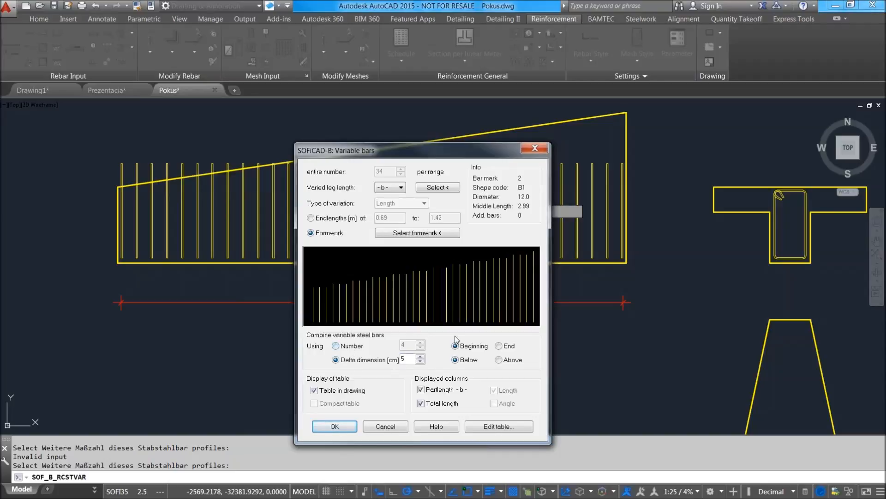
{"action": "left_click", "coordinate": [336, 426]}
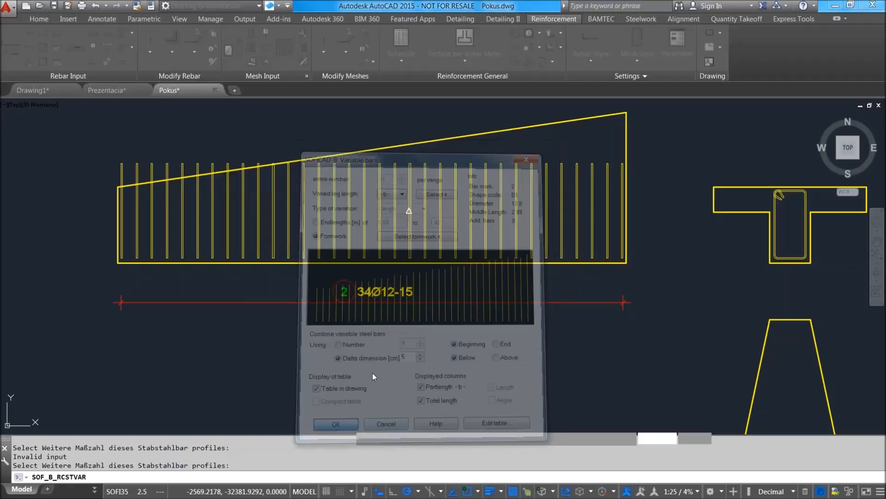
Insert the table of variable stirrup lengths beside the extracted stirrup shape.
{"action": "scroll", "coordinate": [554, 263], "scroll_direction": "down", "scroll_amount": 2}
{"action": "middle_click_drag", "start_coordinate": [602, 264], "coordinate": [285, 255]}
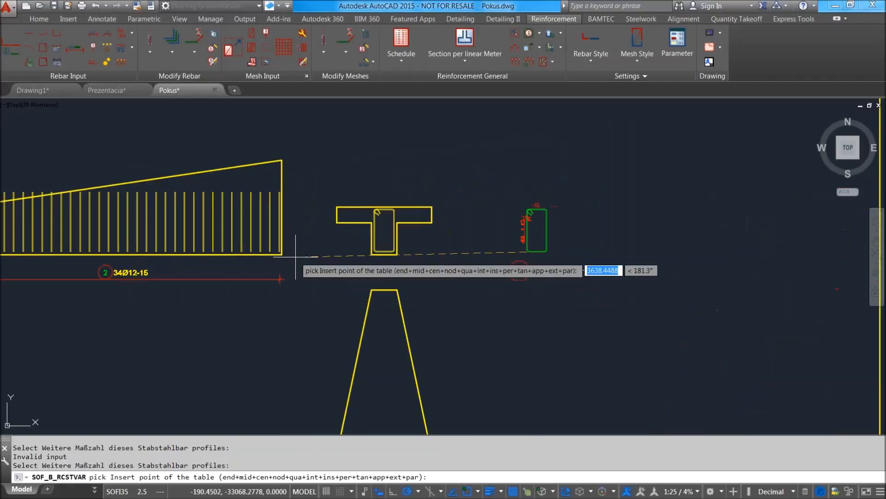
{"action": "scroll", "coordinate": [624, 218], "scroll_direction": "up", "scroll_amount": 2}
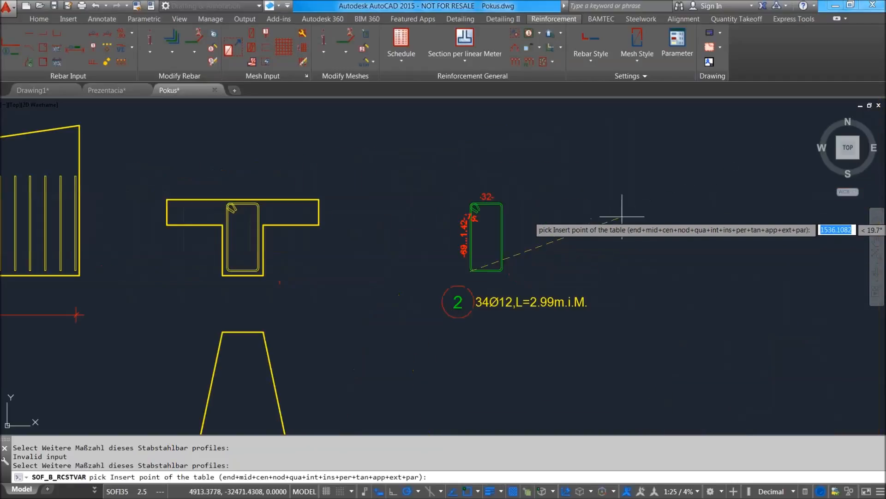
{"action": "left_click", "coordinate": [656, 190]}
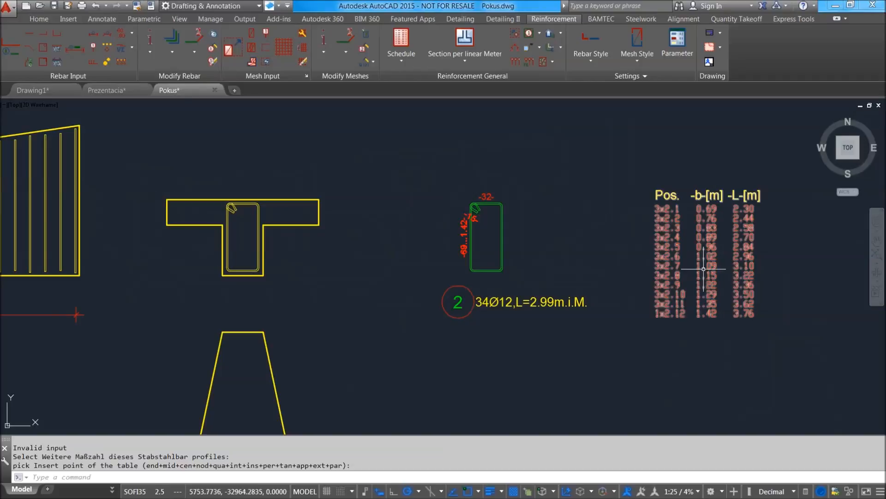
Examine the variable length table and the varied stirrups in the elevation, along with the tapered plan below the T-section.
{"action": "scroll", "coordinate": [705, 270], "scroll_direction": "up", "scroll_amount": 3}
{"action": "middle_click_drag", "start_coordinate": [705, 270], "coordinate": [409, 263]}
{"action": "scroll", "coordinate": [409, 263], "scroll_direction": "down", "scroll_amount": 3}
{"action": "middle_click_drag", "start_coordinate": [412, 177], "coordinate": [527, 174]}
{"action": "scroll", "coordinate": [534, 160], "scroll_direction": "down", "scroll_amount": 2}
{"action": "middle_click_drag", "start_coordinate": [366, 286], "coordinate": [455, 197]}
{"action": "scroll", "coordinate": [459, 251], "scroll_direction": "down", "scroll_amount": 2}
{"action": "scroll", "coordinate": [458, 132], "scroll_direction": "up", "scroll_amount": 2}
{"action": "middle_click_drag", "start_coordinate": [512, 193], "coordinate": [504, 238]}
Open the variable bar settings for the extracted stirrup's width dimension, with leg -a- as the varied leg.
{"action": "left_click", "coordinate": [123, 34]}
{"action": "scroll", "coordinate": [537, 220], "scroll_direction": "up", "scroll_amount": 4}
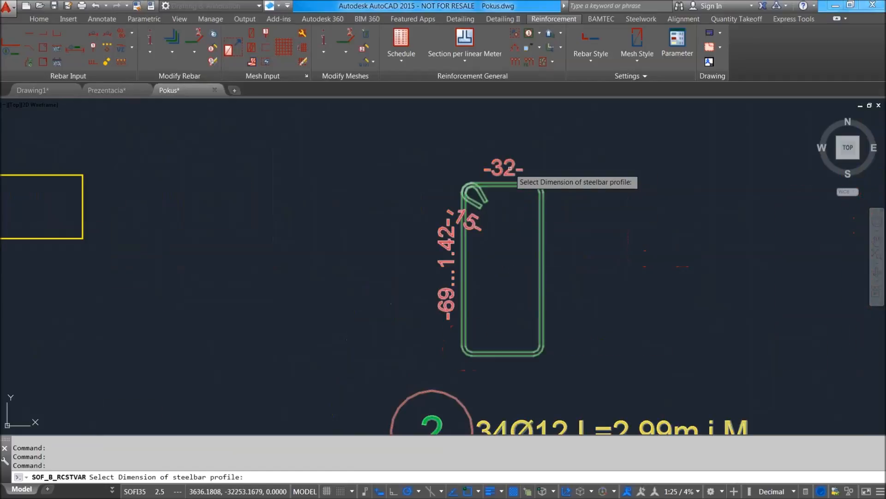
{"action": "left_click", "coordinate": [510, 173]}
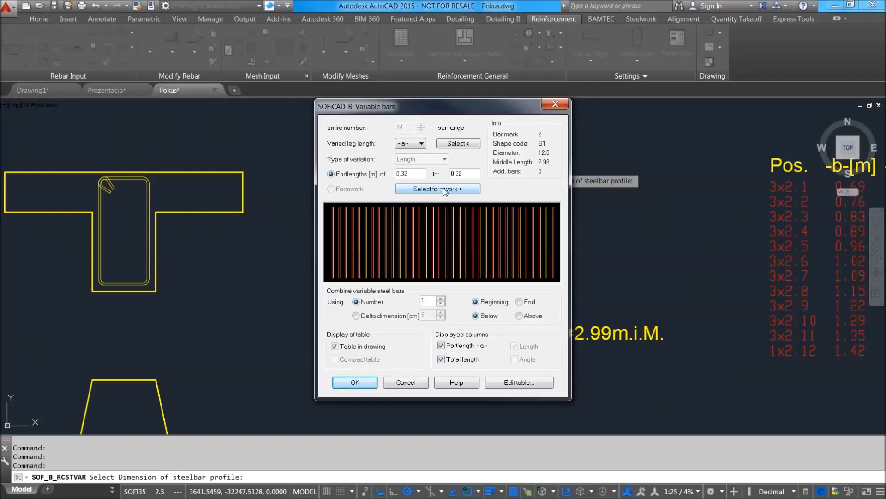
{"action": "left_click", "coordinate": [421, 145]}
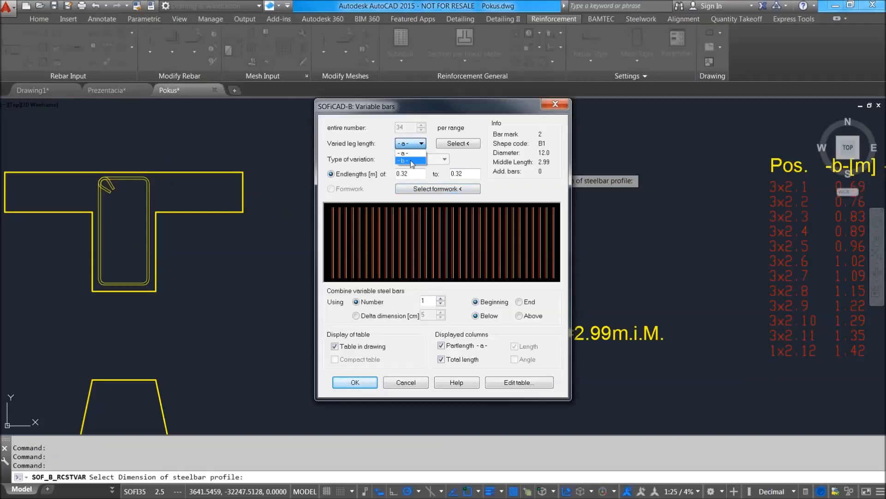
{"action": "left_click", "coordinate": [453, 113]}
{"action": "left_click_drag", "start_coordinate": [523, 104], "coordinate": [400, 114]}
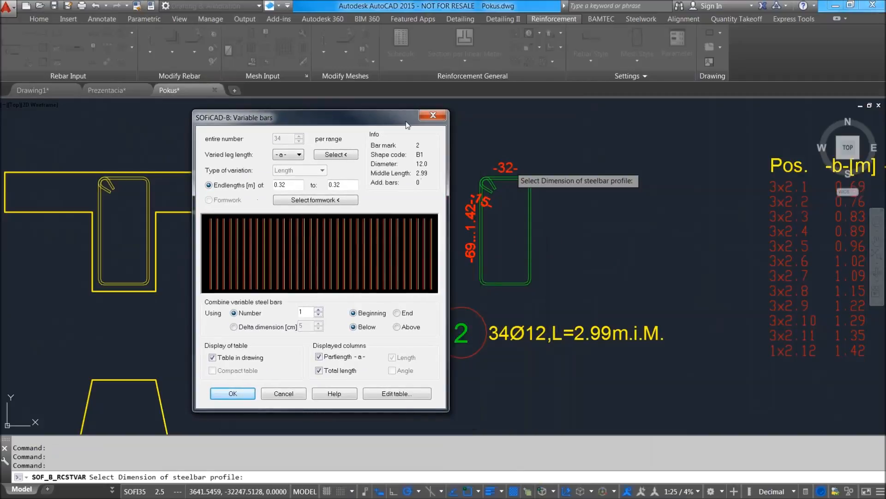
{"action": "left_click", "coordinate": [337, 200]}
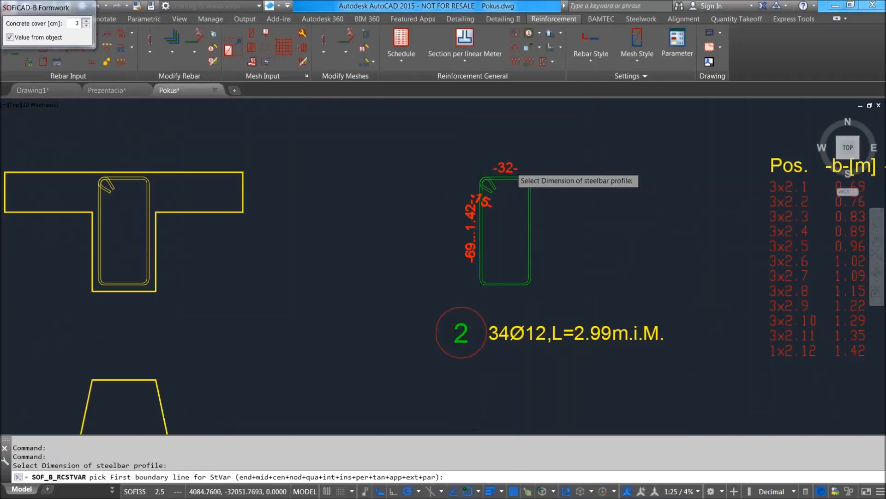
{"action": "scroll", "coordinate": [399, 214], "scroll_direction": "down", "scroll_amount": 6}
{"action": "middle_click_drag", "start_coordinate": [408, 306], "coordinate": [465, 197]}
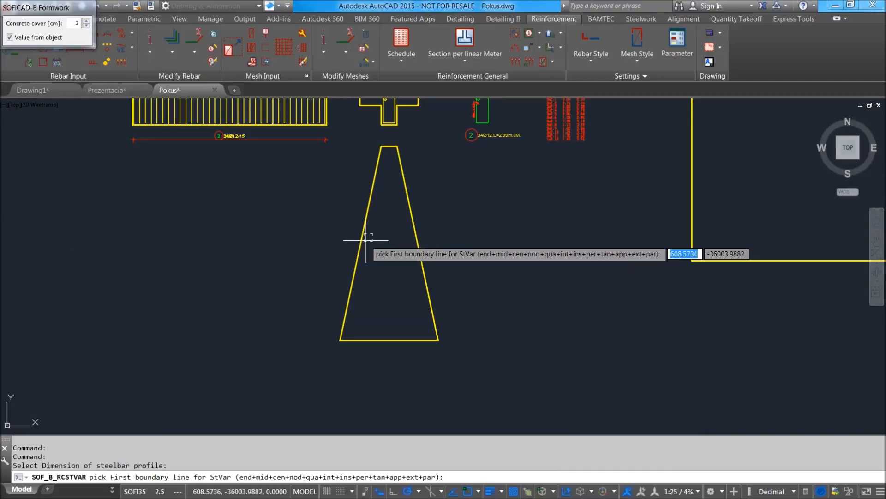
{"action": "scroll", "coordinate": [367, 239], "scroll_direction": "up", "scroll_amount": 2}
{"action": "middle_click_drag", "start_coordinate": [389, 256], "coordinate": [406, 367]}
{"action": "key", "text": "Escape"}
{"action": "key", "text": "Escape"}
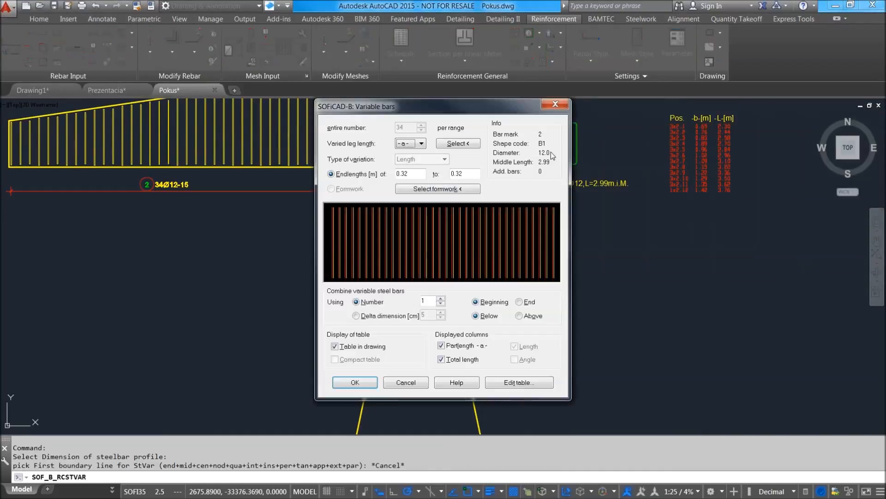
Set the end lengths of the varied leg -a- to run from 0.32 to 0.65 m.
{"action": "left_click_drag", "start_coordinate": [509, 110], "coordinate": [593, 130]}
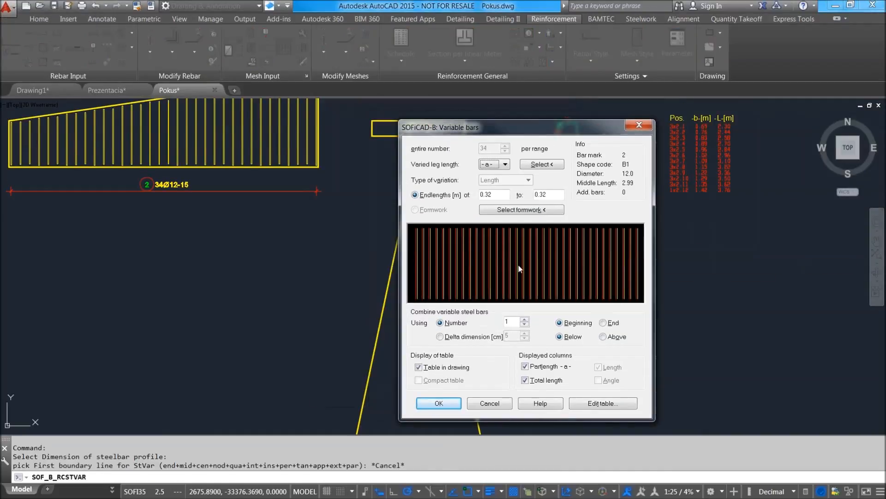
{"action": "left_click_drag", "start_coordinate": [553, 192], "coordinate": [540, 196]}
{"action": "left_click", "coordinate": [498, 194]}
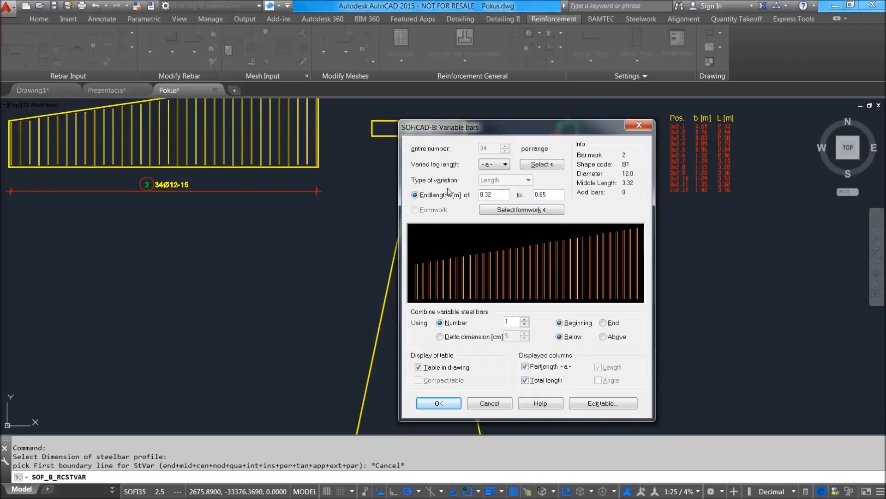
Limit leg -a- by formwork between the tapered plan's slanted sides, combine the bars by number 2, and accept the settings.
{"action": "left_click", "coordinate": [546, 214]}
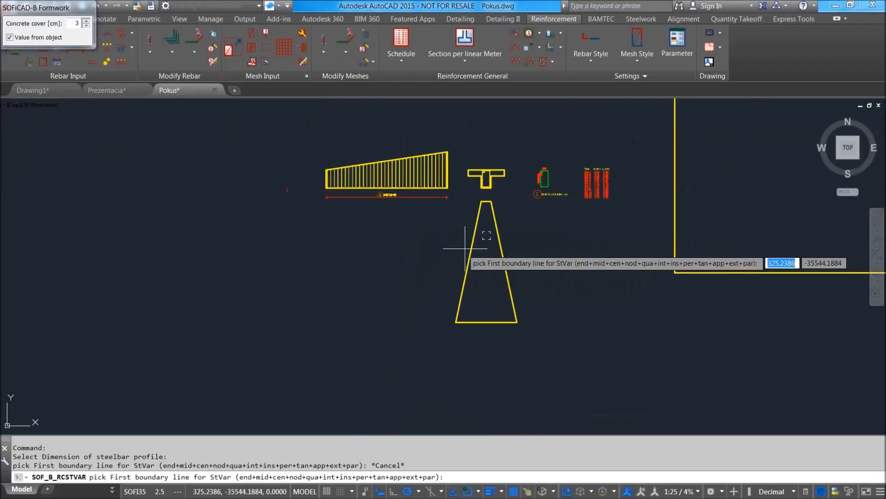
{"action": "scroll", "coordinate": [469, 250], "scroll_direction": "up", "scroll_amount": 4}
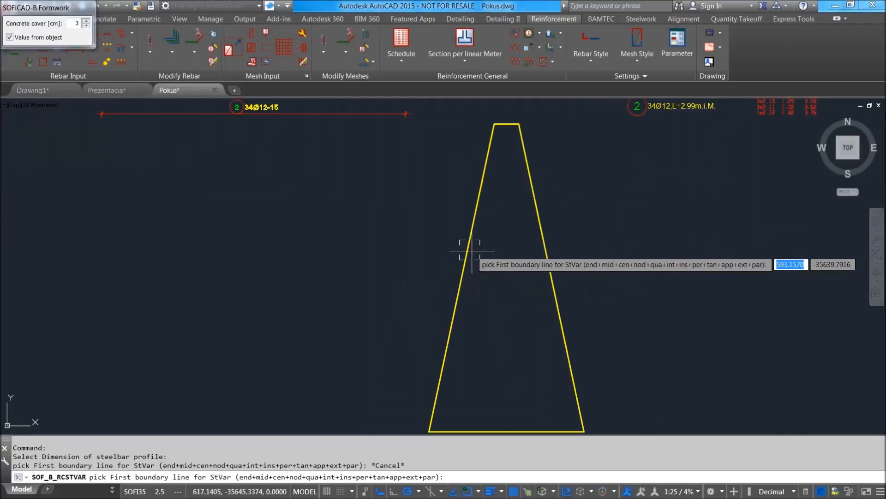
{"action": "left_click", "coordinate": [471, 250]}
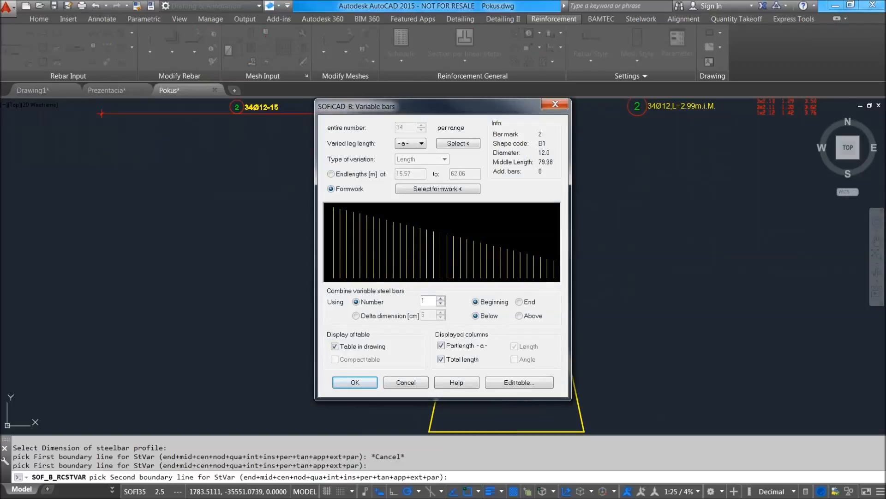
{"action": "left_click_drag", "start_coordinate": [430, 302], "coordinate": [389, 305]}
{"action": "left_click", "coordinate": [355, 383]}
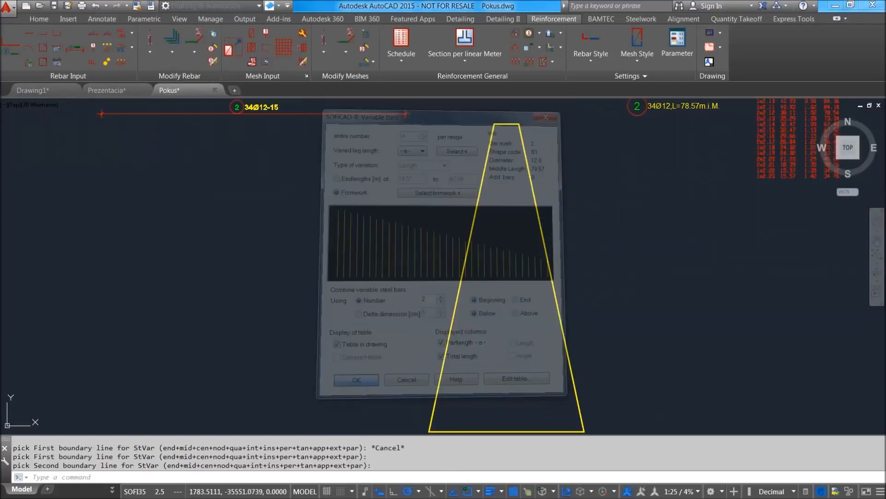
Examine the variable length table's -a-, -b- and -L- columns and the varied dimensions on the extracted stirrup.
{"action": "scroll", "coordinate": [609, 248], "scroll_direction": "up", "scroll_amount": 5}
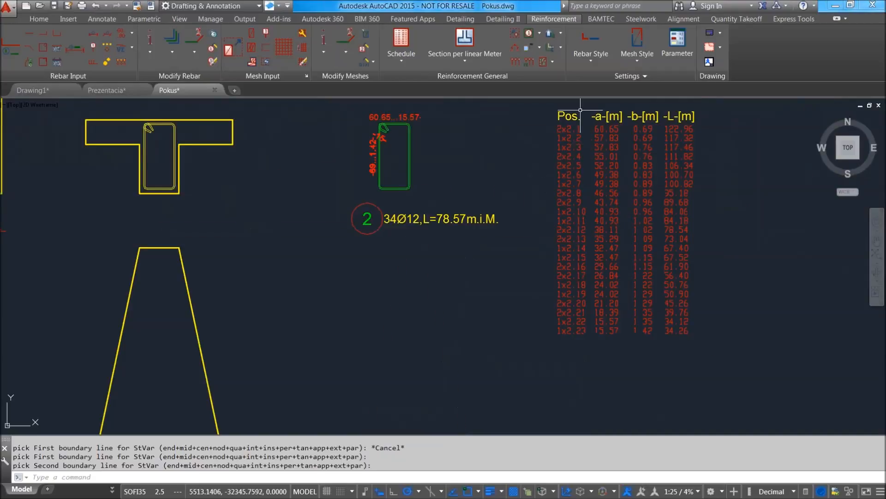
{"action": "scroll", "coordinate": [593, 154], "scroll_direction": "up", "scroll_amount": 4}
{"action": "scroll", "coordinate": [428, 232], "scroll_direction": "down", "scroll_amount": 3}
{"action": "scroll", "coordinate": [352, 192], "scroll_direction": "up", "scroll_amount": 2}
{"action": "scroll", "coordinate": [351, 208], "scroll_direction": "down", "scroll_amount": 3}
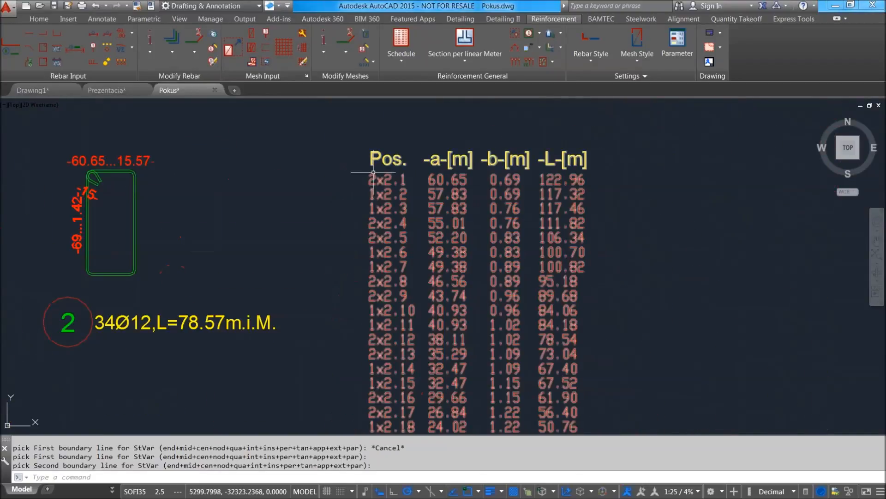
{"action": "scroll", "coordinate": [422, 190], "scroll_direction": "up", "scroll_amount": 2}
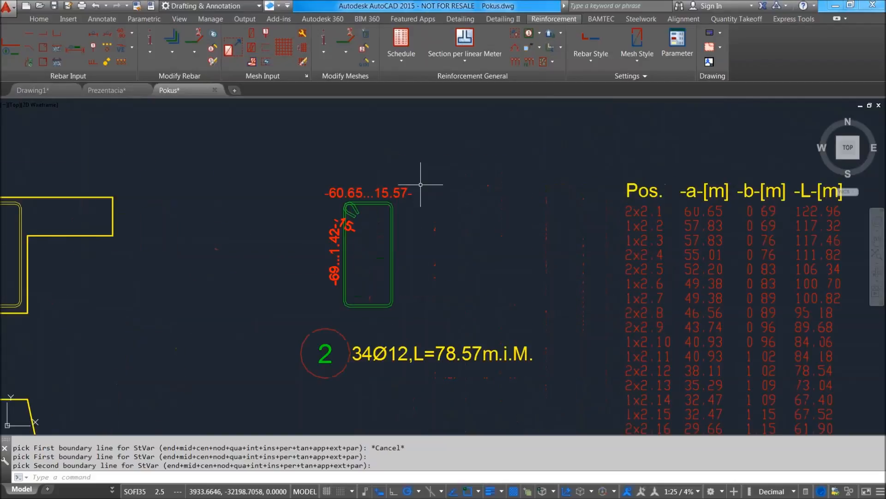
{"action": "scroll", "coordinate": [601, 222], "scroll_direction": "down", "scroll_amount": 2}
{"action": "scroll", "coordinate": [440, 205], "scroll_direction": "up", "scroll_amount": 2}
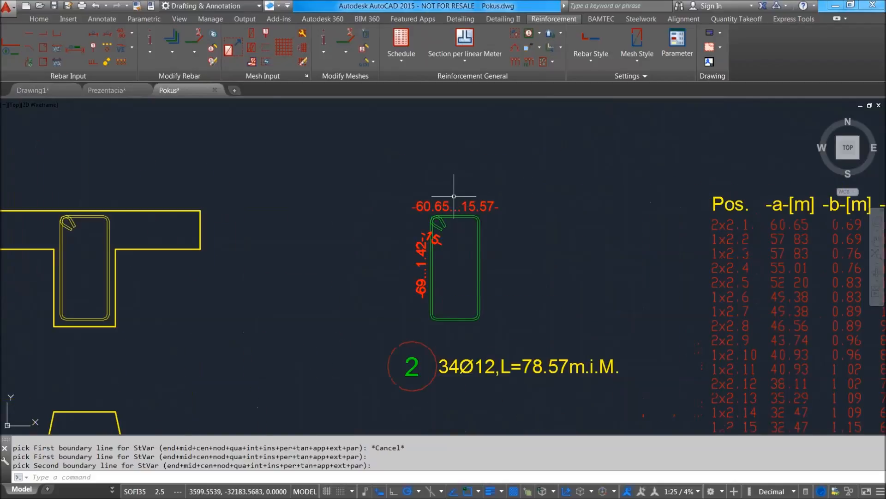
{"action": "scroll", "coordinate": [466, 210], "scroll_direction": "down", "scroll_amount": 2}
{"action": "middle_click_drag", "start_coordinate": [427, 207], "coordinate": [442, 194]}
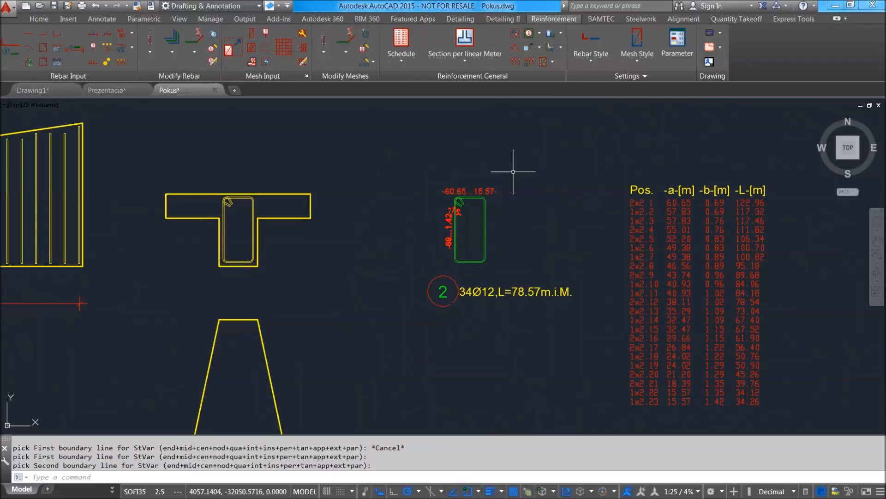
Examine the stirrups in the beam's elevation alongside the T-section, the tapered plan and the length table.
{"action": "scroll", "coordinate": [516, 171], "scroll_direction": "down", "scroll_amount": 2}
{"action": "middle_click_drag", "start_coordinate": [211, 198], "coordinate": [307, 221]}
{"action": "scroll", "coordinate": [332, 191], "scroll_direction": "up", "scroll_amount": 2}
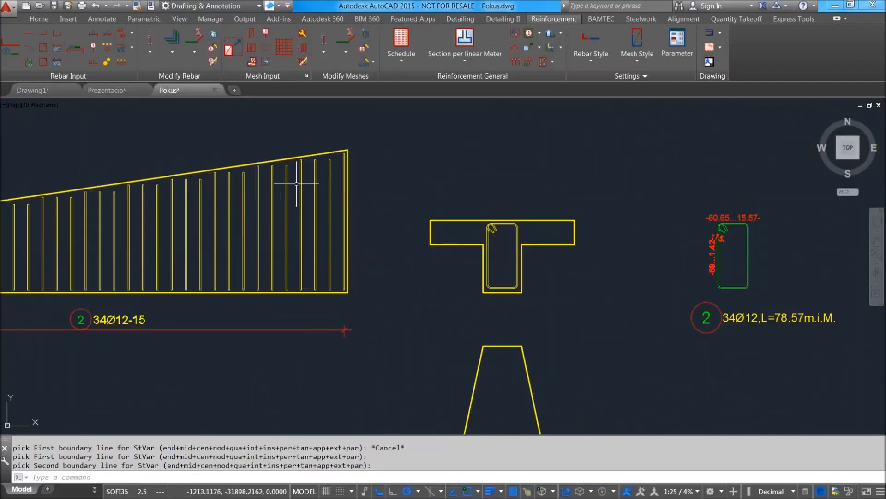
{"action": "scroll", "coordinate": [325, 180], "scroll_direction": "down", "scroll_amount": 4}
{"action": "scroll", "coordinate": [260, 223], "scroll_direction": "up", "scroll_amount": 4}
{"action": "scroll", "coordinate": [343, 222], "scroll_direction": "down", "scroll_amount": 4}
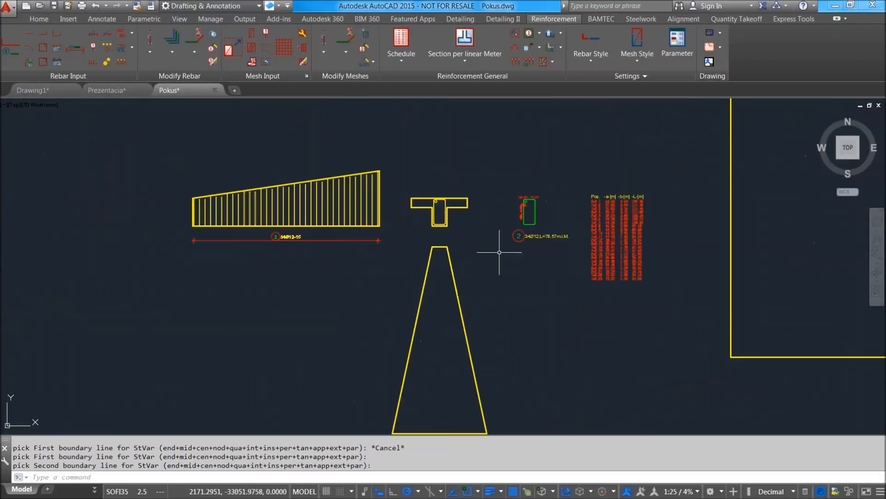
{"action": "scroll", "coordinate": [517, 303], "scroll_direction": "up", "scroll_amount": 2}
{"action": "middle_click_drag", "start_coordinate": [518, 304], "coordinate": [388, 294]}
{"action": "middle_click_drag", "start_coordinate": [534, 158], "coordinate": [560, 241]}
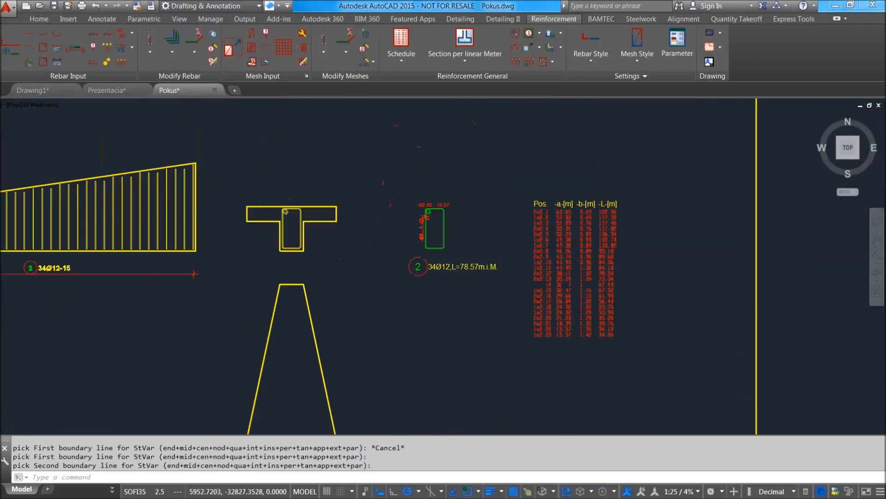
{"action": "scroll", "coordinate": [462, 276], "scroll_direction": "up", "scroll_amount": 4}
{"action": "scroll", "coordinate": [464, 194], "scroll_direction": "down", "scroll_amount": 2}
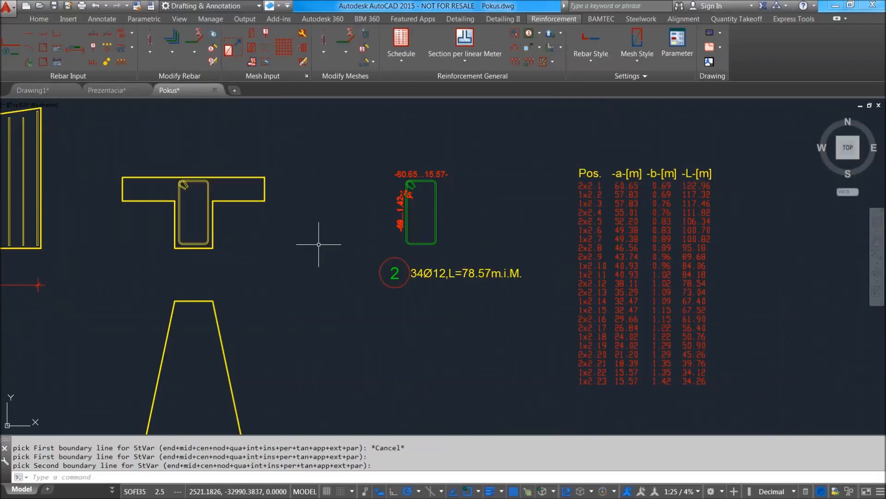
{"action": "middle_click_drag", "start_coordinate": [319, 244], "coordinate": [530, 233]}
{"action": "scroll", "coordinate": [517, 232], "scroll_direction": "down", "scroll_amount": 4}
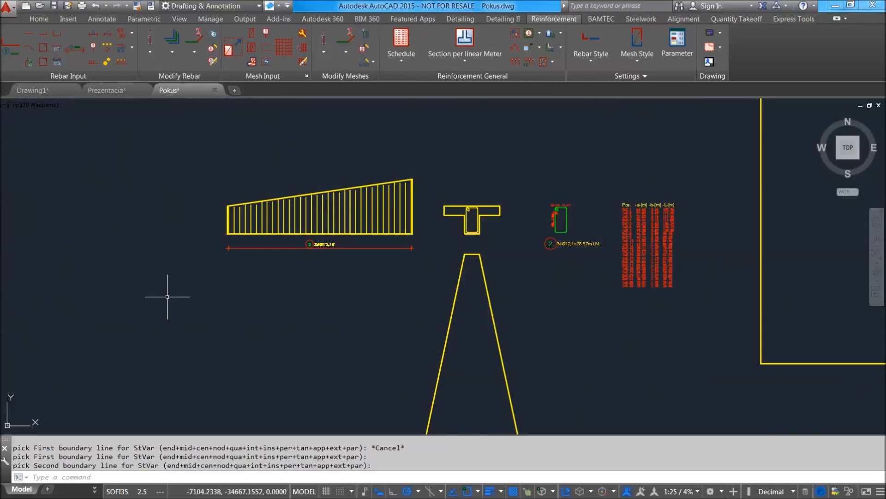
{"action": "scroll", "coordinate": [298, 287], "scroll_direction": "down", "scroll_amount": 2}
{"action": "scroll", "coordinate": [238, 302], "scroll_direction": "up", "scroll_amount": 2}
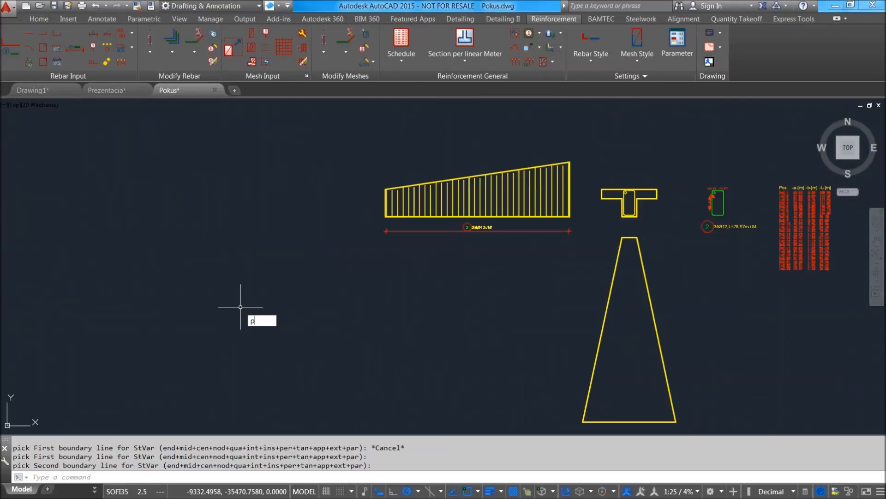
{"action": "key", "text": "Escape"}
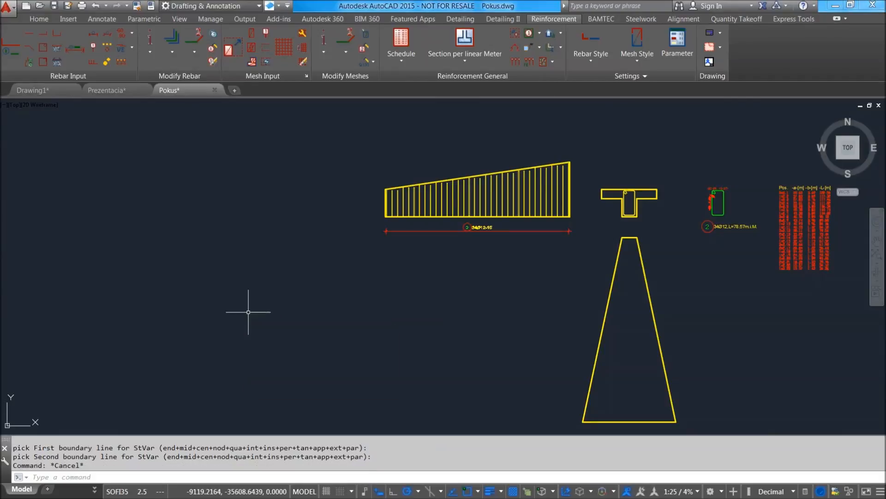
{"action": "type", "text": "spl"}
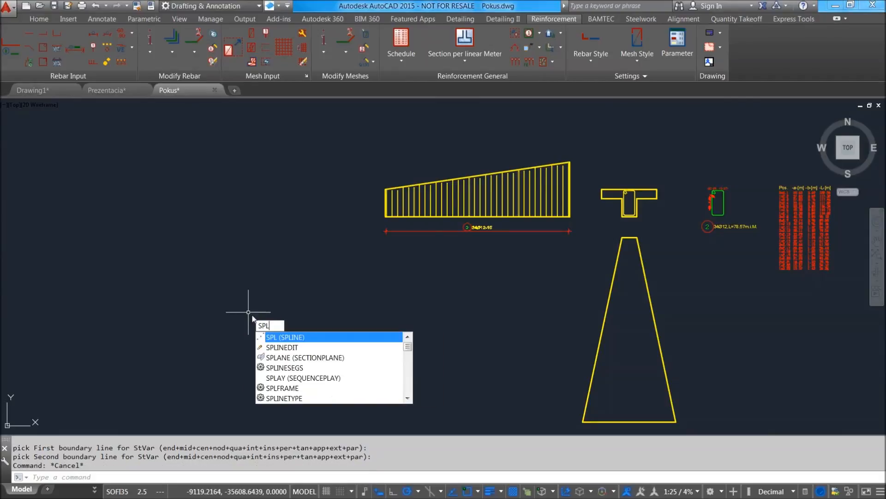
{"action": "left_click", "coordinate": [305, 339]}
{"action": "left_click", "coordinate": [121, 332]}
{"action": "left_click", "coordinate": [255, 237]}
{"action": "left_click", "coordinate": [419, 325]}
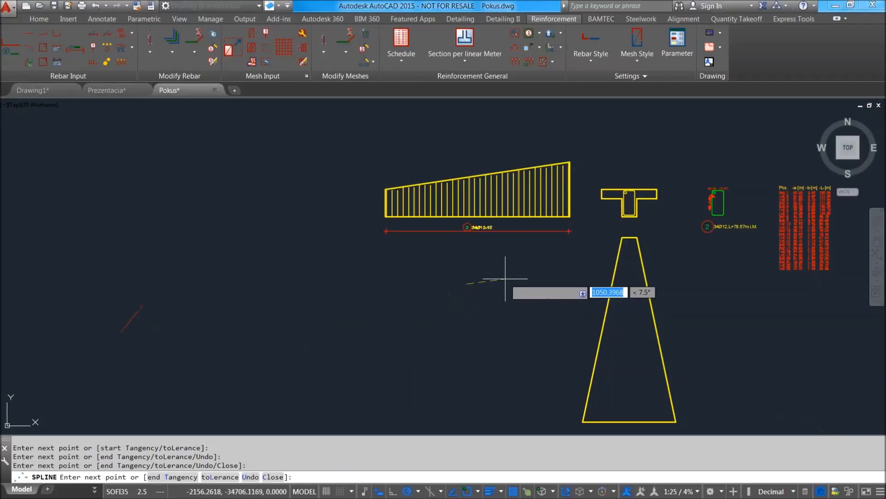
{"action": "key", "text": "Escape"}
Draw an S-shaped spline through four points in the empty area beside and below the tapered beam's elevation.
{"action": "key", "text": "Return"}
{"action": "left_click", "coordinate": [145, 309]}
{"action": "left_click", "coordinate": [272, 245]}
{"action": "left_click", "coordinate": [333, 294]}
{"action": "left_click", "coordinate": [501, 275]}
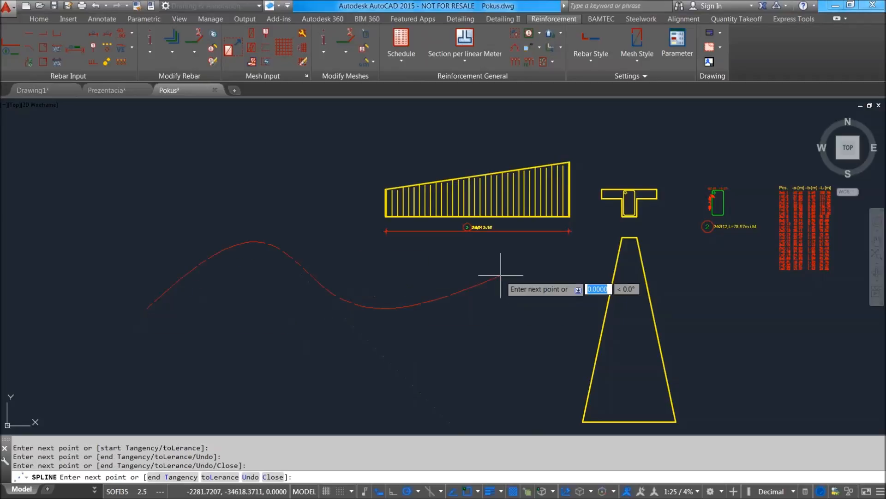
{"action": "key", "text": "Return"}
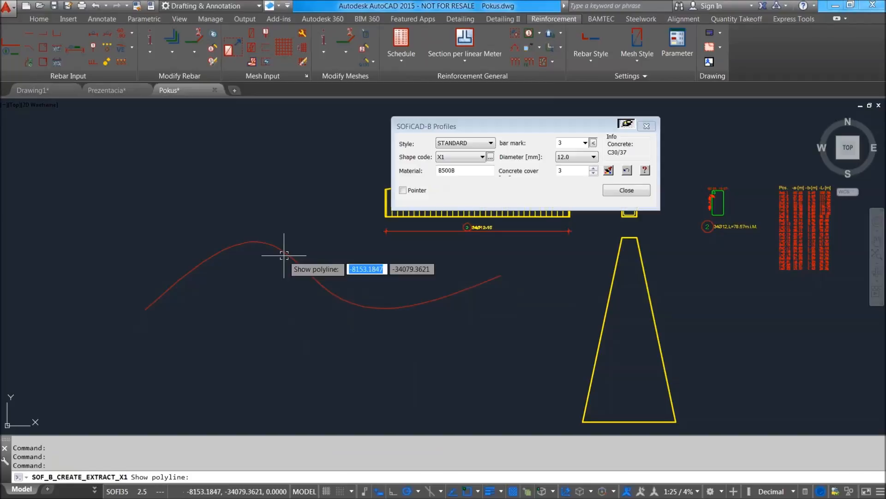
Try to create an X1 bar profile with a 16 mm diameter from the spline.
{"action": "left_click", "coordinate": [572, 157]}
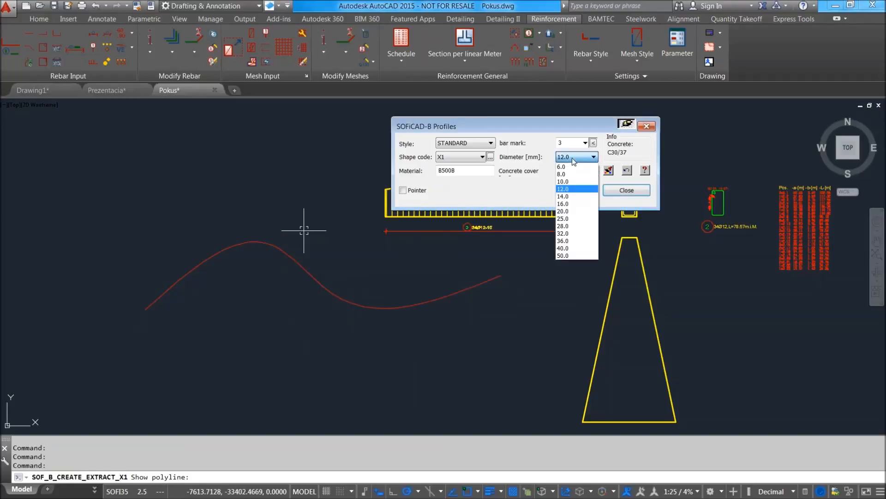
{"action": "left_click", "coordinate": [572, 204]}
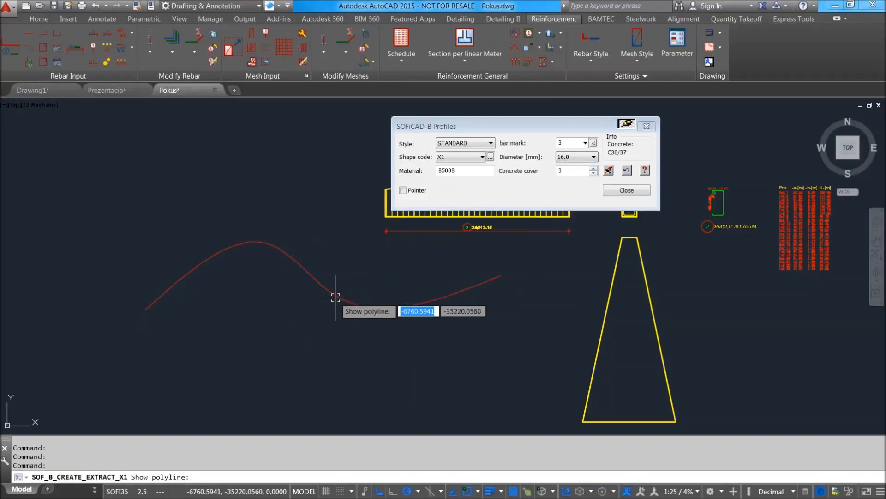
{"action": "left_click", "coordinate": [336, 298]}
{"action": "left_click", "coordinate": [460, 276]}
{"action": "key", "text": "Escape"}
{"action": "key", "text": "Escape"}
Erase the S-shaped spline.
{"action": "left_click", "coordinate": [503, 299]}
{"action": "left_click", "coordinate": [421, 274]}
{"action": "key", "text": "Delete"}
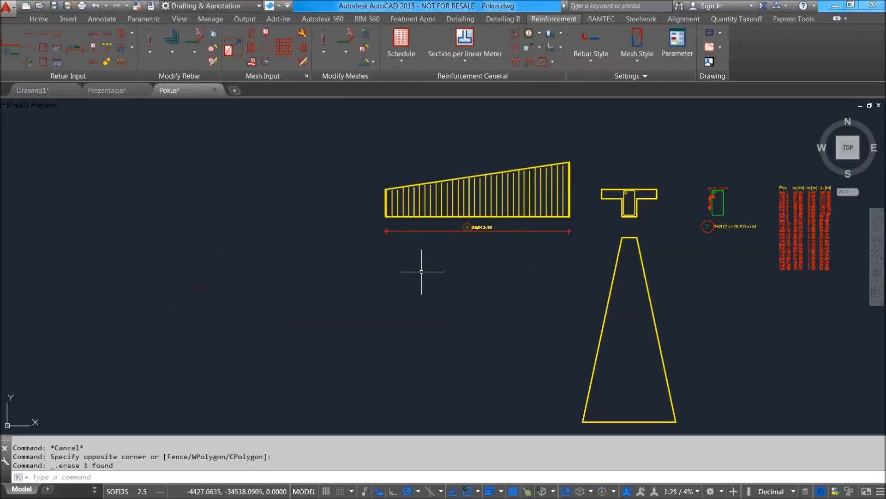
Start a polyline in the empty area beside the beam elevation with a horizontal segment about 4 m long and a rising segment about 1.4 m.
{"action": "middle_click_drag", "start_coordinate": [244, 239], "coordinate": [258, 246]}
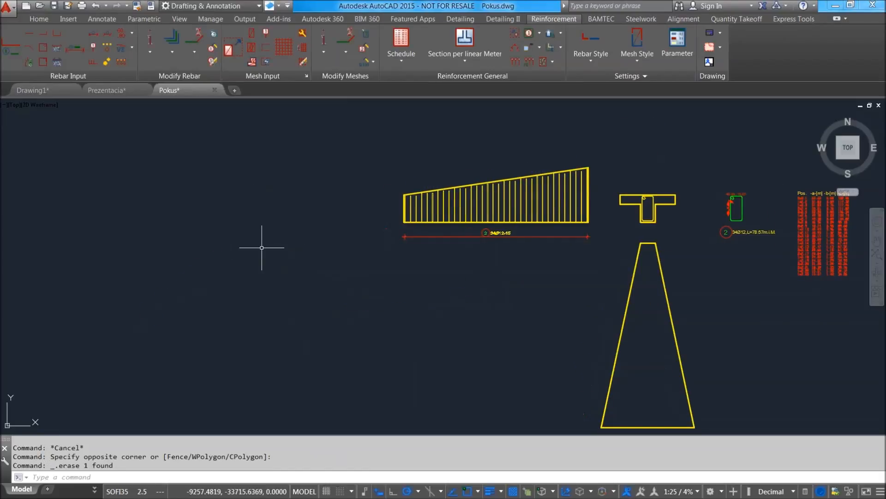
{"action": "scroll", "coordinate": [262, 247], "scroll_direction": "down", "scroll_amount": 4}
{"action": "scroll", "coordinate": [264, 297], "scroll_direction": "up", "scroll_amount": 2}
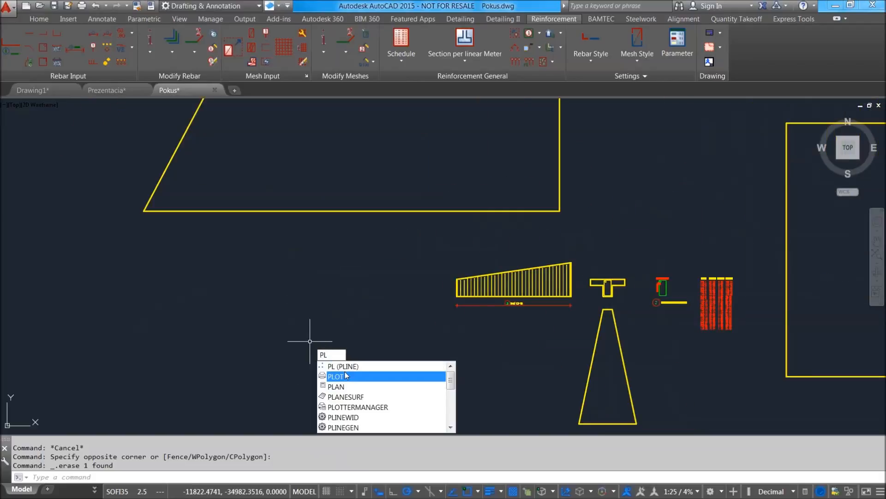
{"action": "key", "text": "Return"}
{"action": "left_click", "coordinate": [240, 382]}
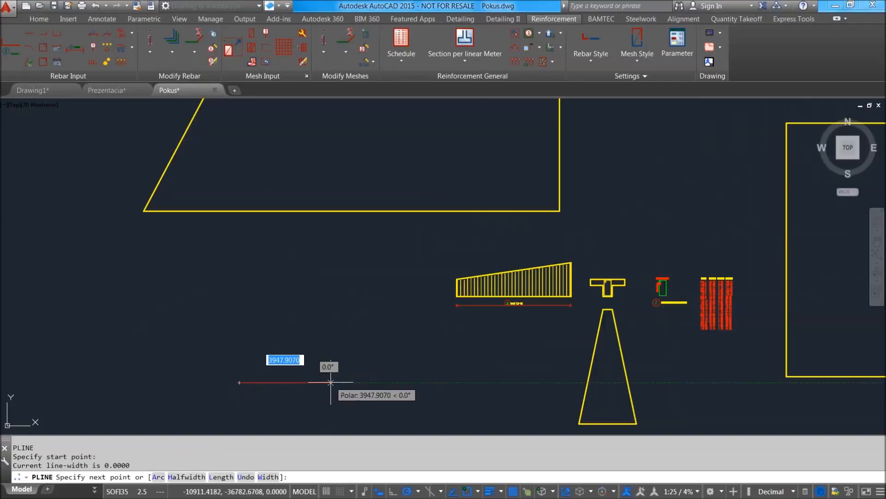
{"action": "left_click", "coordinate": [331, 382]}
{"action": "left_click", "coordinate": [353, 359]}
{"action": "scroll", "coordinate": [388, 356], "scroll_direction": "up", "scroll_amount": 2}
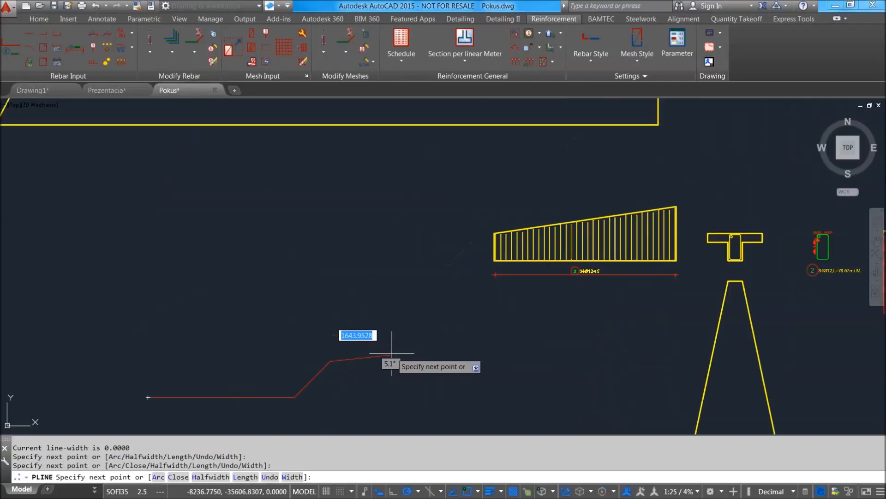
Continue the polyline with an arc about 2.47 m long, add a straight downward-sloping segment about 3.55 m long, and finish it.
{"action": "type", "text": "a"}
{"action": "key", "text": "Return"}
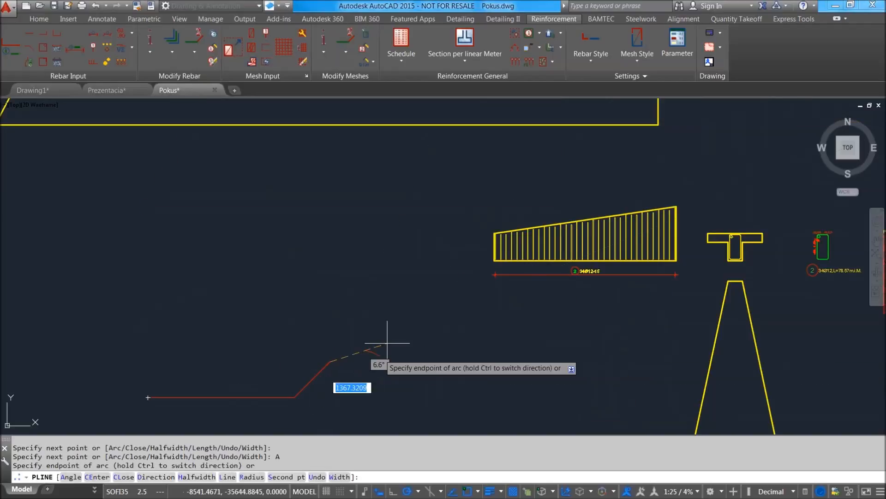
{"action": "left_click", "coordinate": [412, 333]}
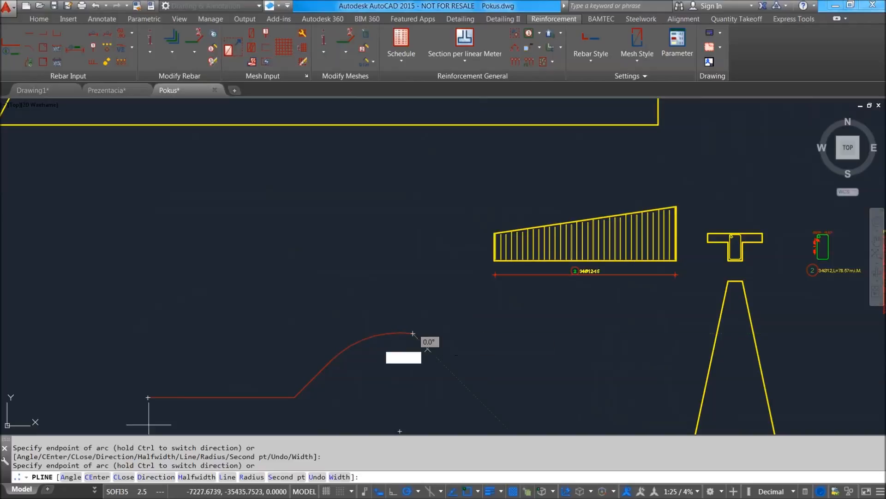
{"action": "type", "text": "L"}
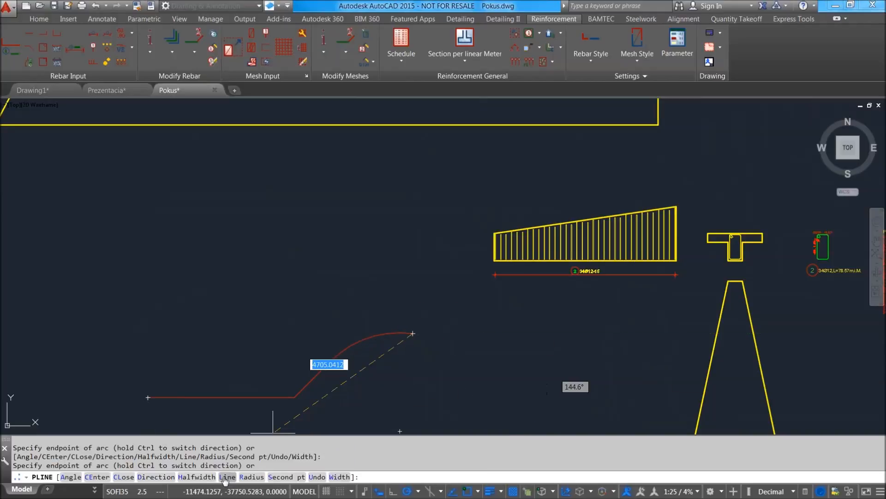
{"action": "key", "text": "Return"}
{"action": "left_click", "coordinate": [540, 361]}
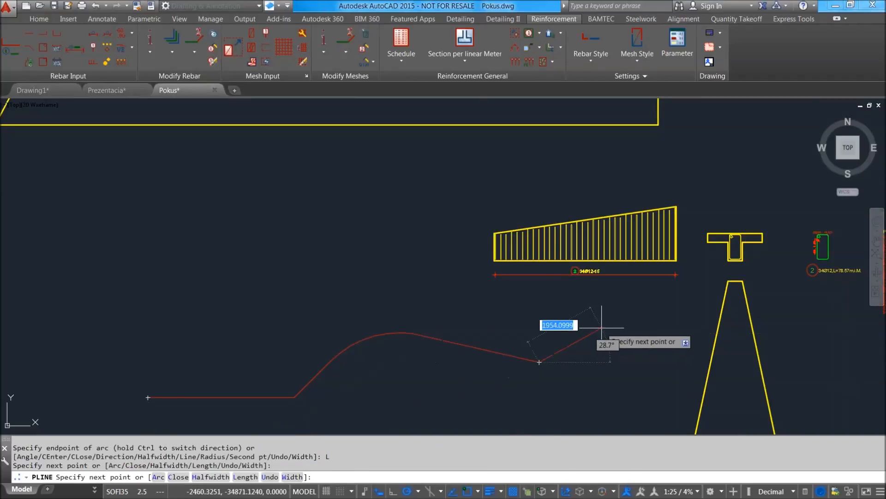
{"action": "key", "text": "Return"}
Create an X1 bar profile with a 16 mm diameter from the polyline, placing the extract and its bar mark text below it.
{"action": "middle_click_drag", "start_coordinate": [553, 367], "coordinate": [569, 320]}
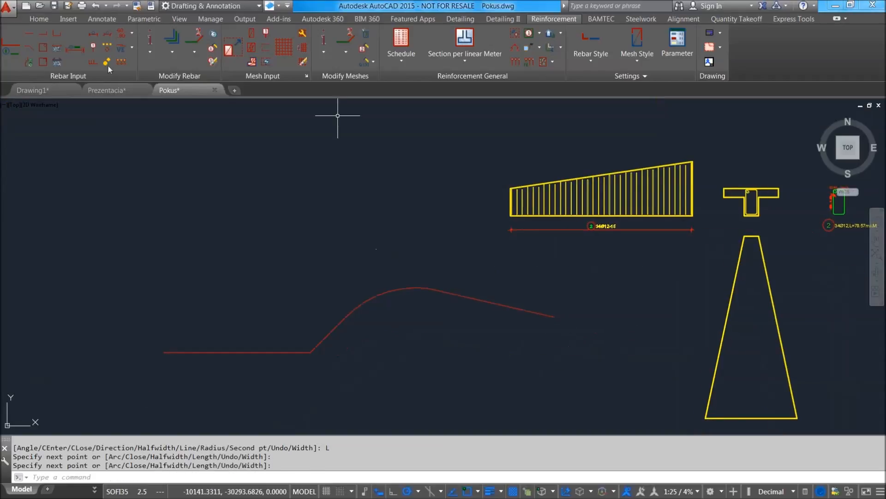
{"action": "left_click", "coordinate": [59, 50]}
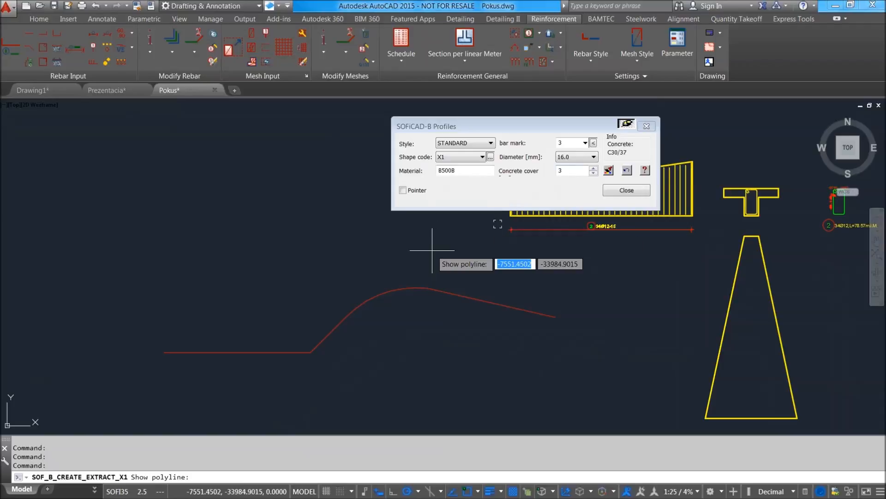
{"action": "left_click", "coordinate": [405, 289]}
{"action": "middle_click_drag", "start_coordinate": [413, 350], "coordinate": [446, 234]}
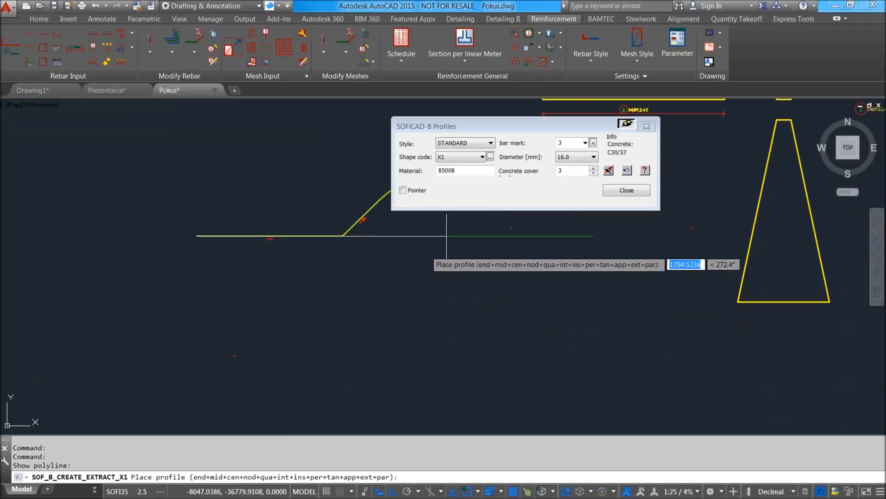
{"action": "left_click", "coordinate": [219, 315]}
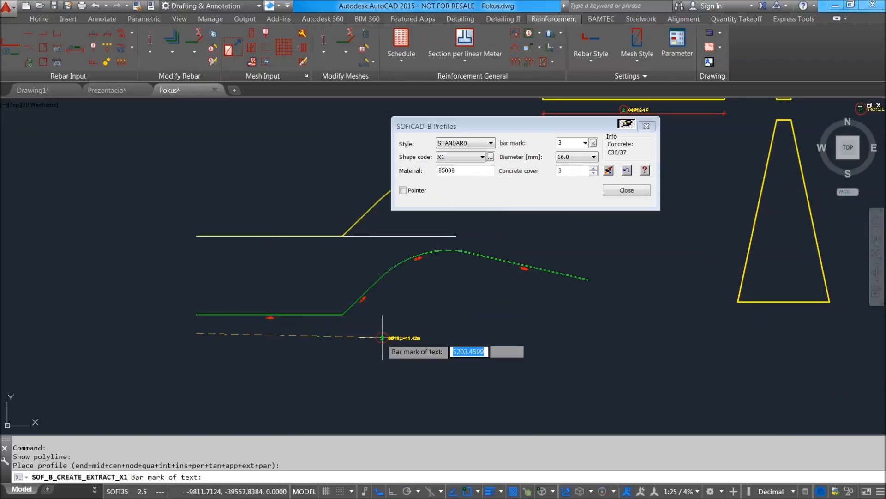
{"action": "left_click", "coordinate": [225, 328]}
{"action": "key", "text": "Return"}
Select the placed X1 bar profile, switch it to double-line display, and check its arc and leg dimensions.
{"action": "scroll", "coordinate": [425, 286], "scroll_direction": "up", "scroll_amount": 3}
{"action": "scroll", "coordinate": [431, 229], "scroll_direction": "down", "scroll_amount": 3}
{"action": "left_click", "coordinate": [432, 229]}
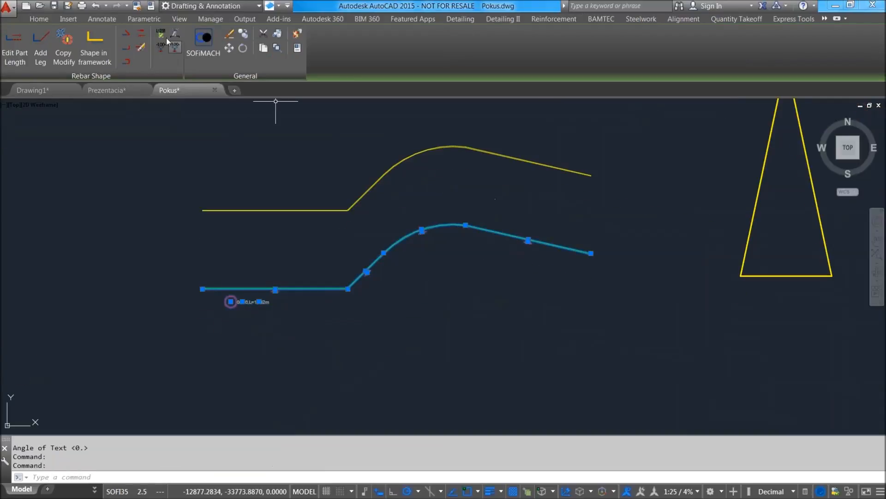
{"action": "left_click", "coordinate": [174, 48]}
{"action": "scroll", "coordinate": [422, 212], "scroll_direction": "up", "scroll_amount": 5}
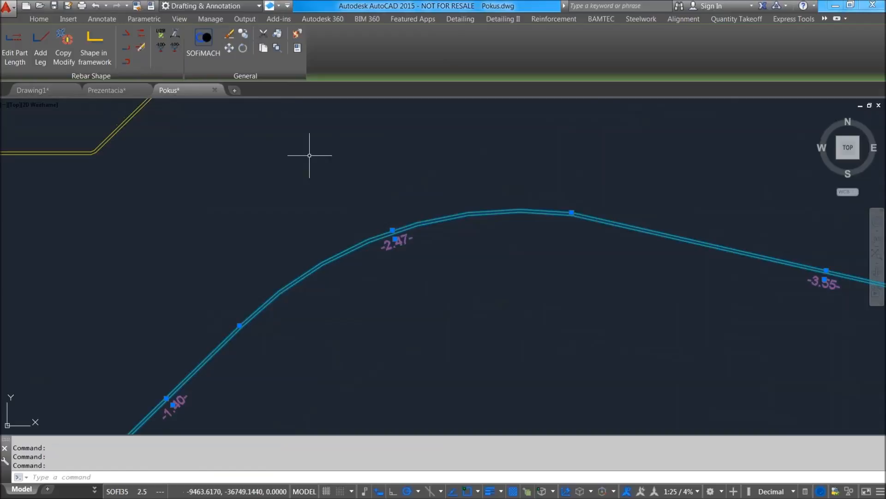
{"action": "scroll", "coordinate": [318, 159], "scroll_direction": "down", "scroll_amount": 4}
{"action": "middle_click_drag", "start_coordinate": [325, 160], "coordinate": [339, 202]}
{"action": "scroll", "coordinate": [563, 245], "scroll_direction": "up", "scroll_amount": 4}
{"action": "scroll", "coordinate": [610, 245], "scroll_direction": "down", "scroll_amount": 4}
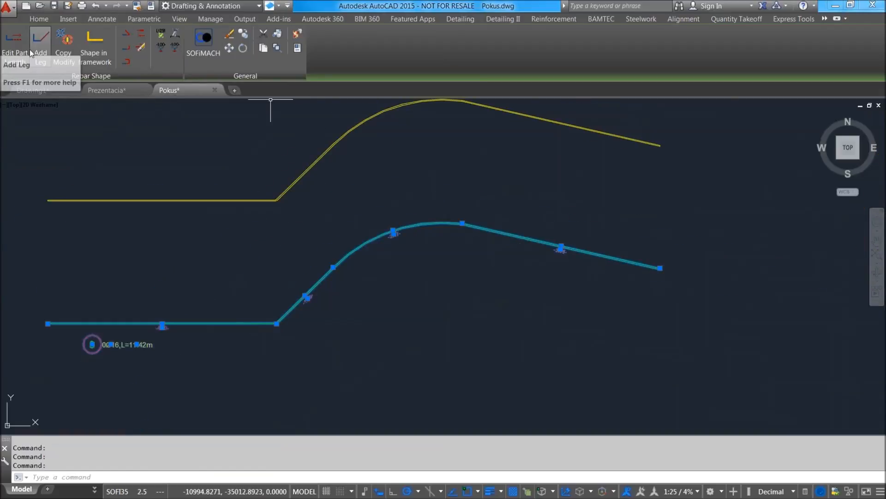
Add a standard hook to the free end of the X1 profile's sloping last leg, on its upper side.
{"action": "left_click", "coordinate": [127, 33]}
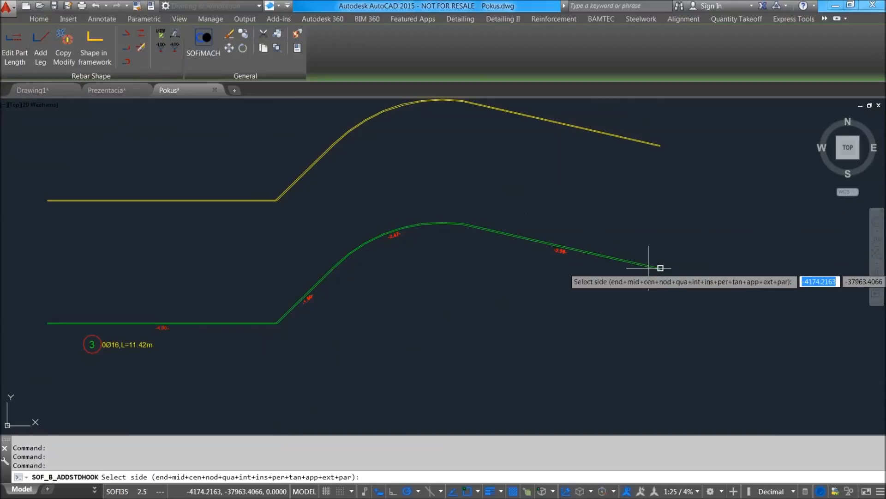
{"action": "left_click", "coordinate": [670, 252]}
{"action": "scroll", "coordinate": [675, 251], "scroll_direction": "up", "scroll_amount": 6}
{"action": "scroll", "coordinate": [558, 208], "scroll_direction": "down", "scroll_amount": 6}
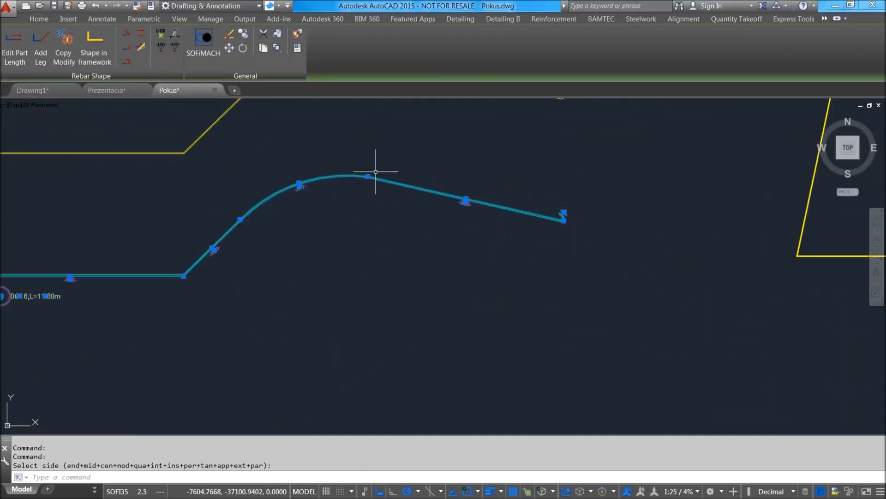
Add an angle hook at the start of the X1 profile's horizontal leg.
{"action": "middle_click_drag", "start_coordinate": [197, 222], "coordinate": [532, 226]}
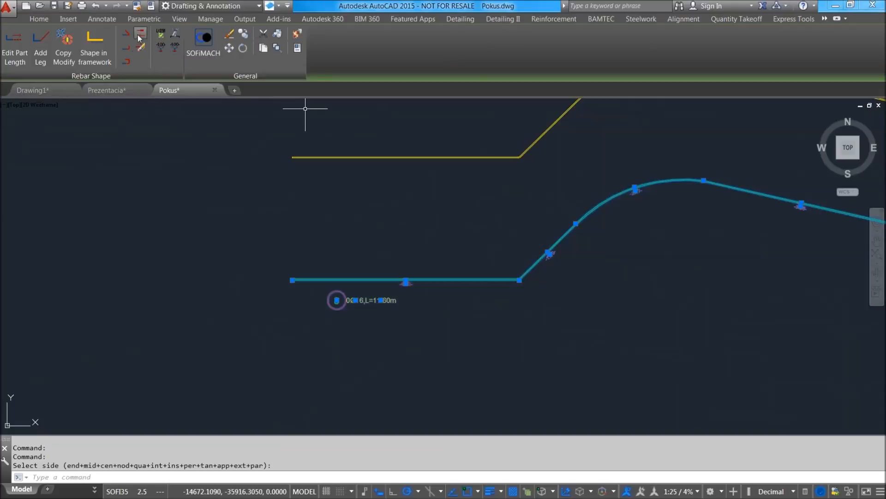
{"action": "left_click", "coordinate": [126, 62]}
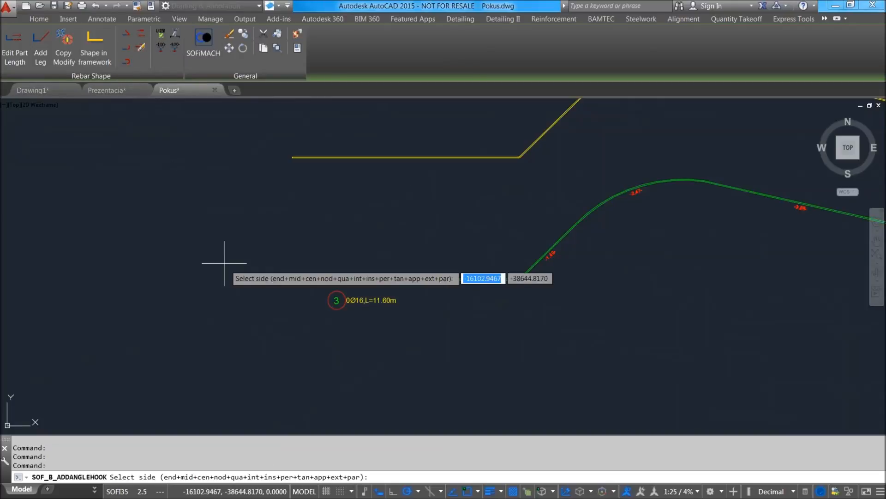
{"action": "left_click", "coordinate": [292, 279]}
{"action": "scroll", "coordinate": [237, 247], "scroll_direction": "up", "scroll_amount": 7}
{"action": "scroll", "coordinate": [226, 254], "scroll_direction": "down", "scroll_amount": 3}
{"action": "key", "text": "Escape"}
Open the X1 bar's profile properties, check the hook lengths, and close them without changes.
{"action": "double_click", "coordinate": [222, 259]}
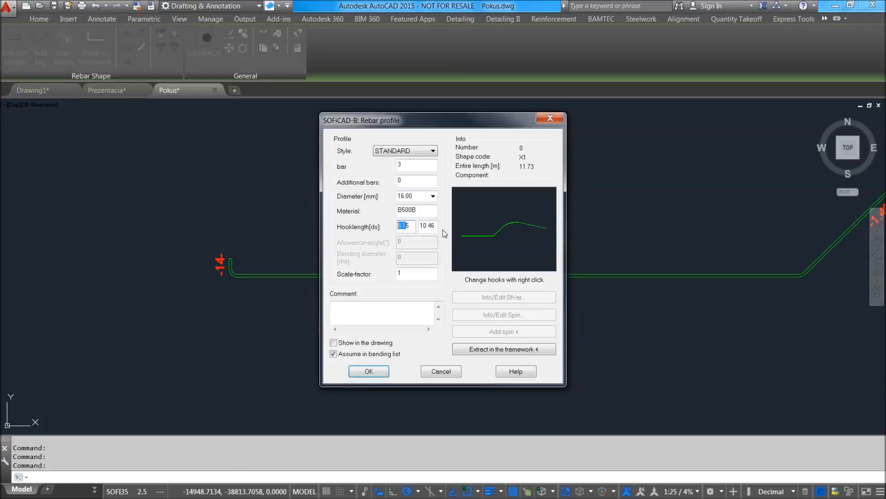
{"action": "left_click", "coordinate": [440, 371]}
{"action": "scroll", "coordinate": [397, 231], "scroll_direction": "down", "scroll_amount": 5}
{"action": "scroll", "coordinate": [310, 259], "scroll_direction": "up", "scroll_amount": 3}
{"action": "scroll", "coordinate": [330, 279], "scroll_direction": "up", "scroll_amount": 2}
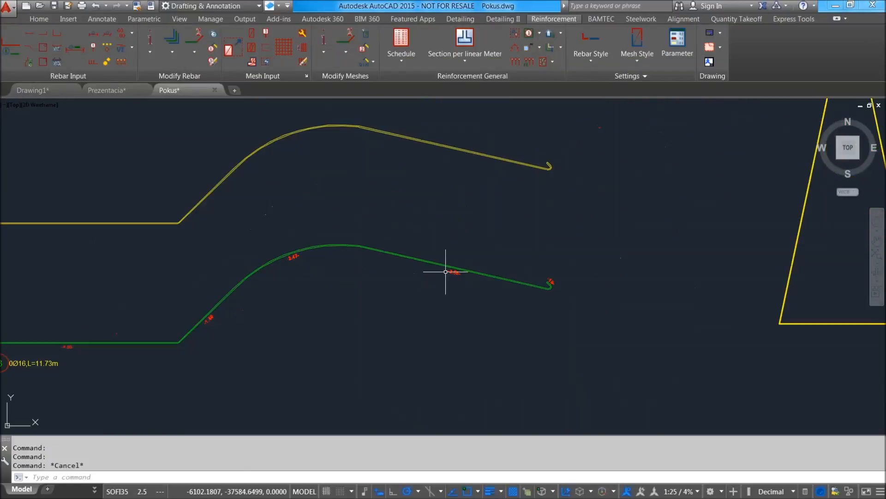
Examine the X1 bar extract from end to end, including its leg dimensions and both hooks.
{"action": "mouse_move", "coordinate": [305, 259]}
{"action": "middle_mouse_down"}
{"action": "mouse_move", "coordinate": [403, 223]}
{"action": "mouse_move", "coordinate": [411, 236]}
{"action": "middle_mouse_up"}
{"action": "scroll", "coordinate": [403, 223], "scroll_direction": "down", "scroll_amount": 2}
{"action": "scroll", "coordinate": [188, 297], "scroll_direction": "up", "scroll_amount": 4}
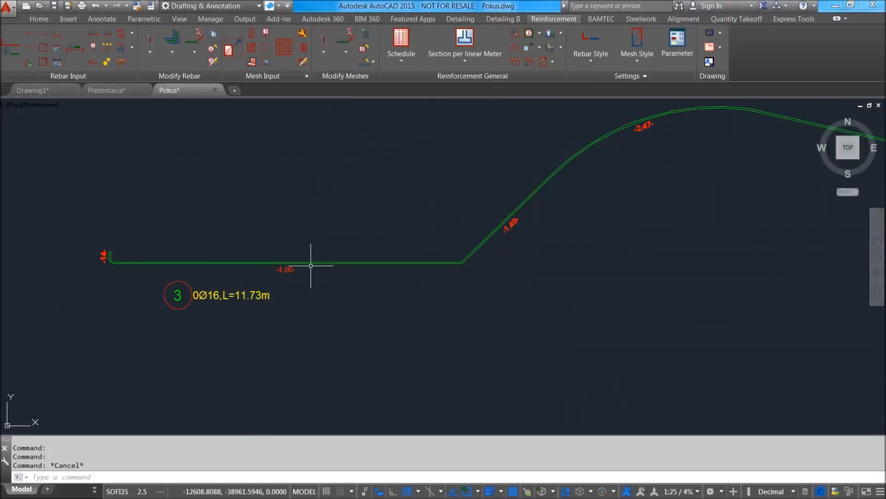
{"action": "scroll", "coordinate": [563, 195], "scroll_direction": "down", "scroll_amount": 1}
{"action": "middle_click_drag", "start_coordinate": [575, 186], "coordinate": [430, 247]}
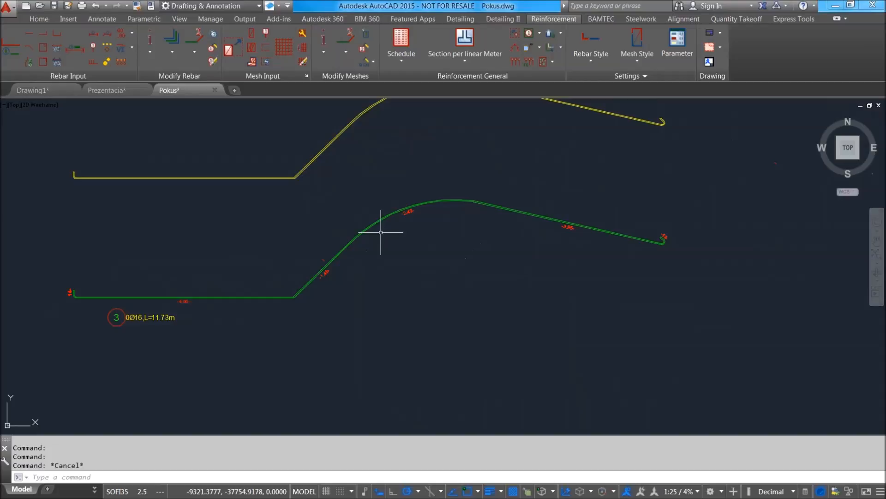
{"action": "scroll", "coordinate": [718, 239], "scroll_direction": "up", "scroll_amount": 4}
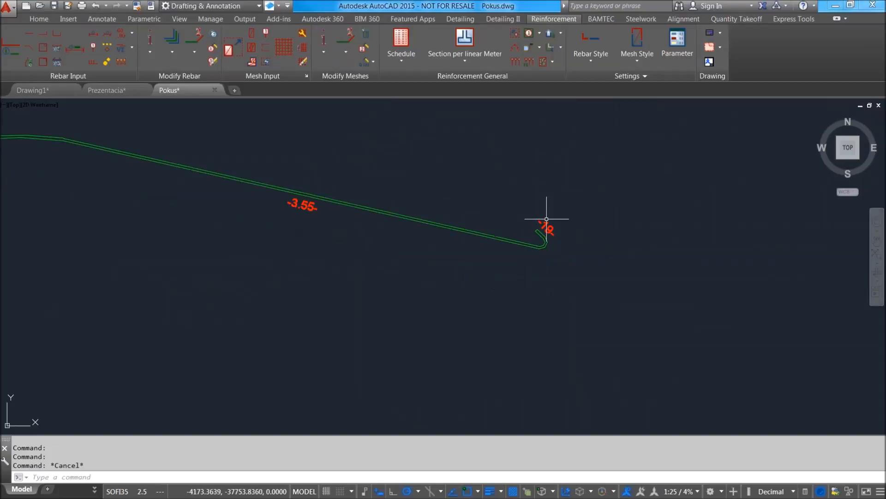
{"action": "scroll", "coordinate": [547, 226], "scroll_direction": "down", "scroll_amount": 4}
{"action": "scroll", "coordinate": [548, 226], "scroll_direction": "up", "scroll_amount": 5}
{"action": "scroll", "coordinate": [552, 218], "scroll_direction": "down", "scroll_amount": 3}
{"action": "scroll", "coordinate": [397, 199], "scroll_direction": "down", "scroll_amount": 6}
{"action": "scroll", "coordinate": [350, 194], "scroll_direction": "up", "scroll_amount": 2}
Start an X2 bar profile from the wide base edge of the tapered plan outline.
{"action": "middle_click_drag", "start_coordinate": [482, 220], "coordinate": [456, 269]}
{"action": "left_click", "coordinate": [56, 62]}
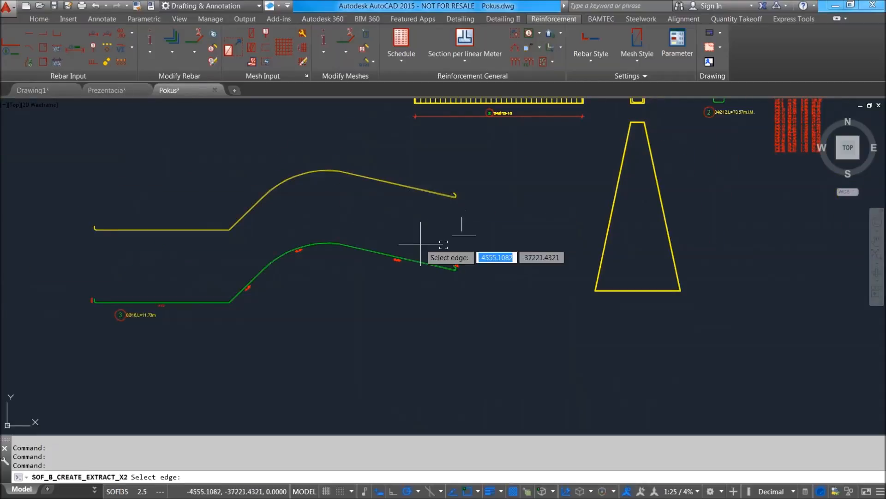
{"action": "scroll", "coordinate": [455, 212], "scroll_direction": "up", "scroll_amount": 4}
{"action": "scroll", "coordinate": [400, 296], "scroll_direction": "down", "scroll_amount": 2}
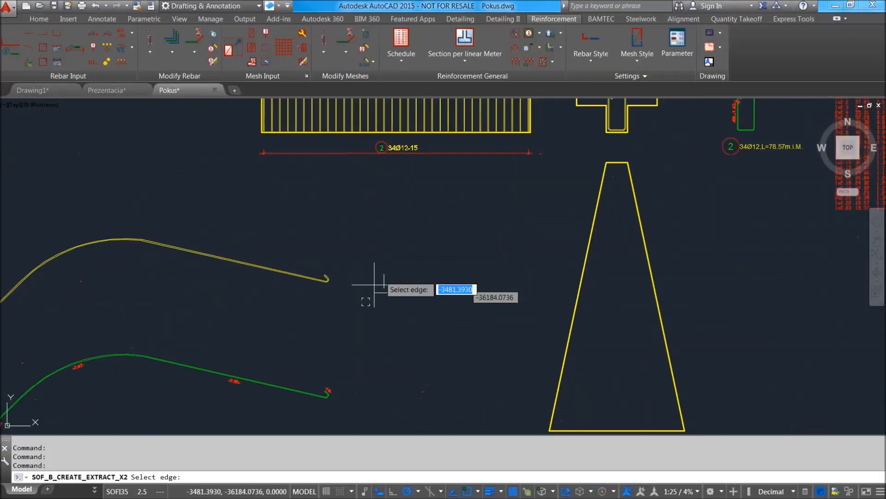
{"action": "middle_click_drag", "start_coordinate": [573, 311], "coordinate": [439, 271]}
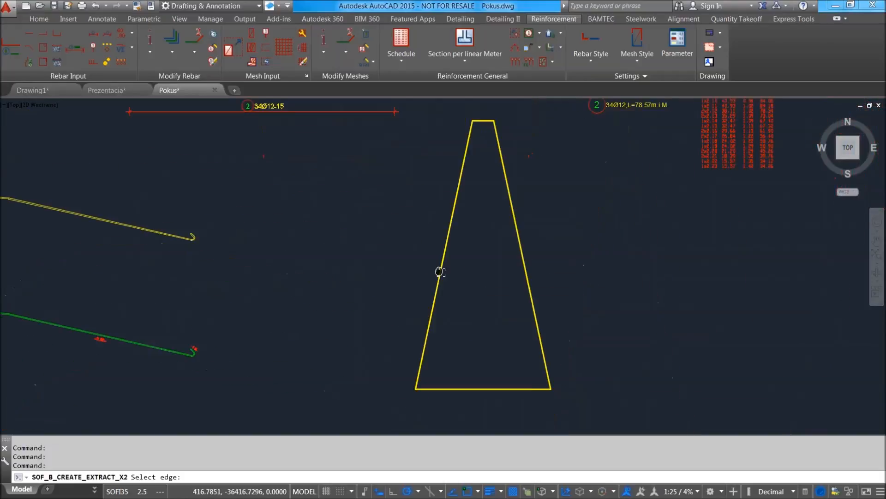
{"action": "scroll", "coordinate": [503, 339], "scroll_direction": "up", "scroll_amount": 2}
{"action": "left_click", "coordinate": [481, 405]}
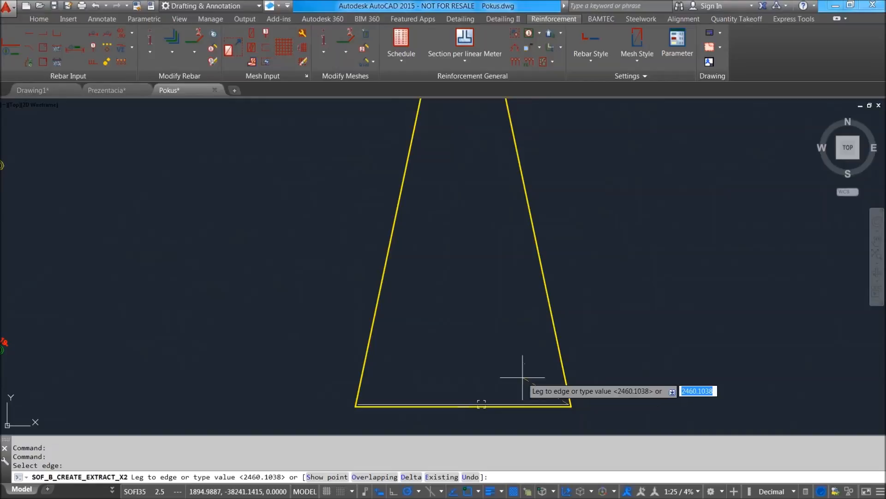
Lay the X2 profile's legs along the right sloping edge and the narrow top edge of the tapered outline.
{"action": "left_click", "coordinate": [505, 225]}
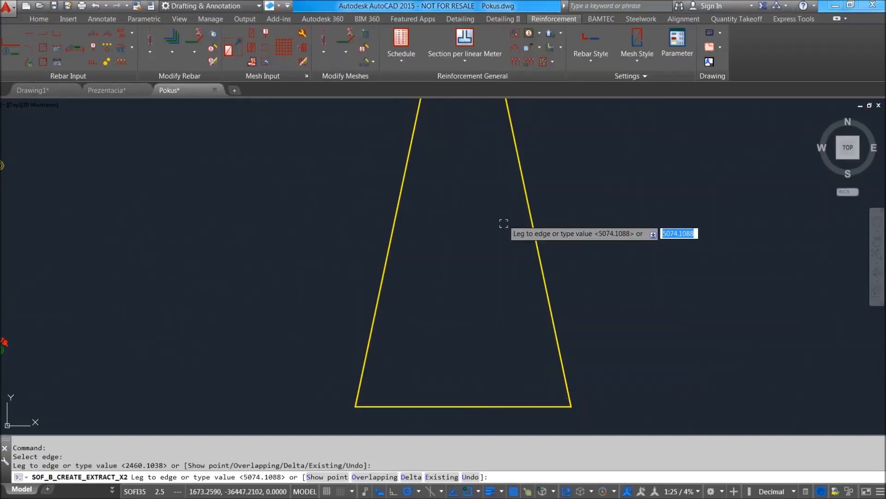
{"action": "scroll", "coordinate": [504, 225], "scroll_direction": "up", "scroll_amount": 2}
{"action": "scroll", "coordinate": [485, 303], "scroll_direction": "down", "scroll_amount": 4}
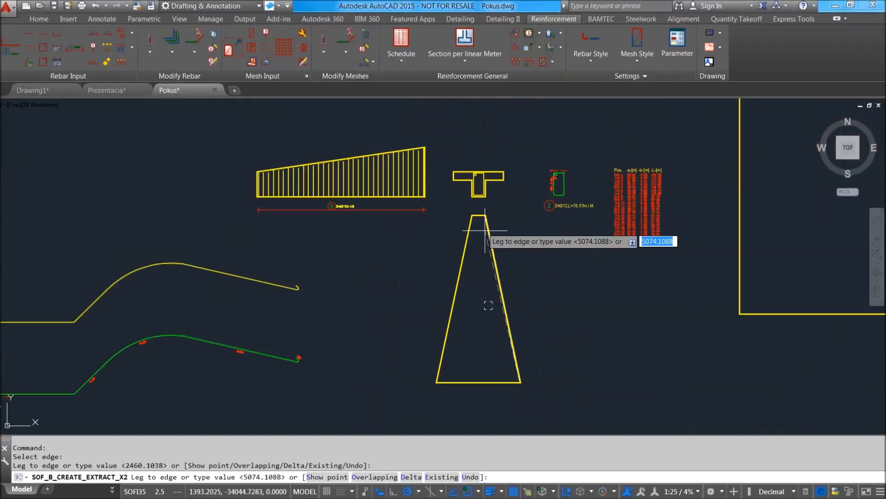
{"action": "scroll", "coordinate": [478, 212], "scroll_direction": "up", "scroll_amount": 4}
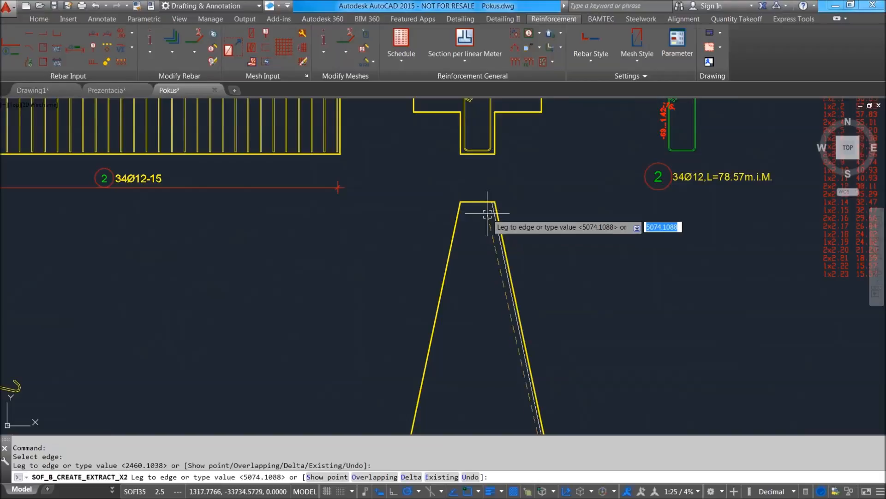
{"action": "scroll", "coordinate": [475, 205], "scroll_direction": "up", "scroll_amount": 2}
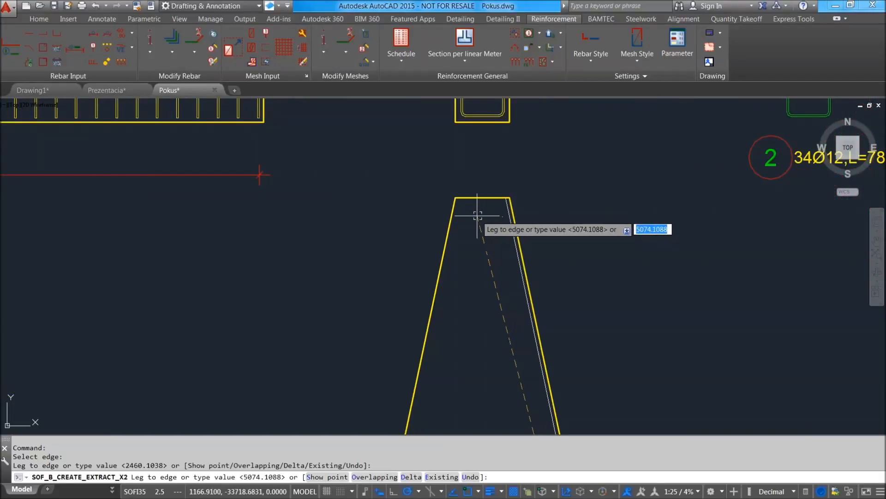
{"action": "scroll", "coordinate": [478, 212], "scroll_direction": "down", "scroll_amount": 3}
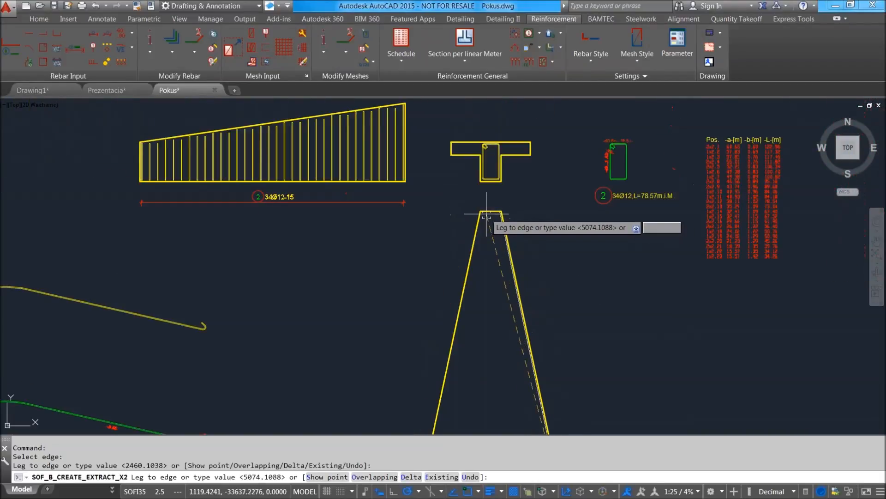
{"action": "left_click", "coordinate": [487, 212]}
{"action": "key", "text": "Return"}
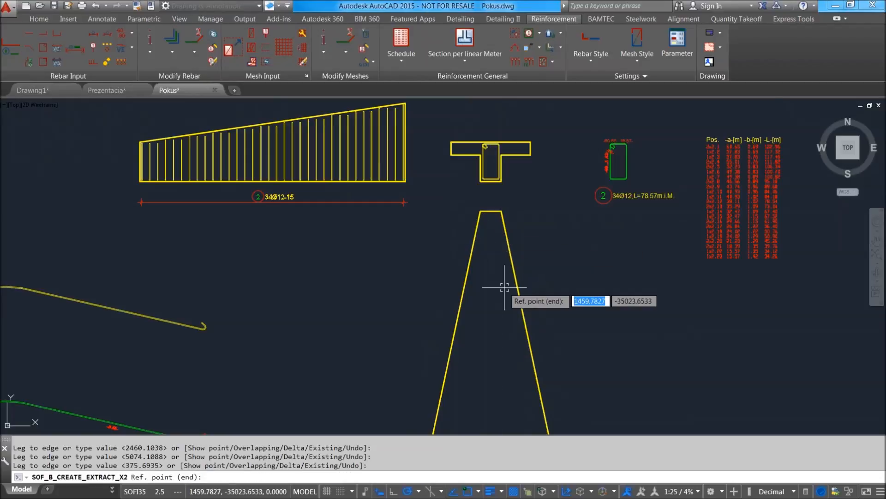
Reference the end of the X2 profile to the wide base edge, keeping the default offset, and finish its legs.
{"action": "middle_click_drag", "start_coordinate": [489, 292], "coordinate": [469, 211]}
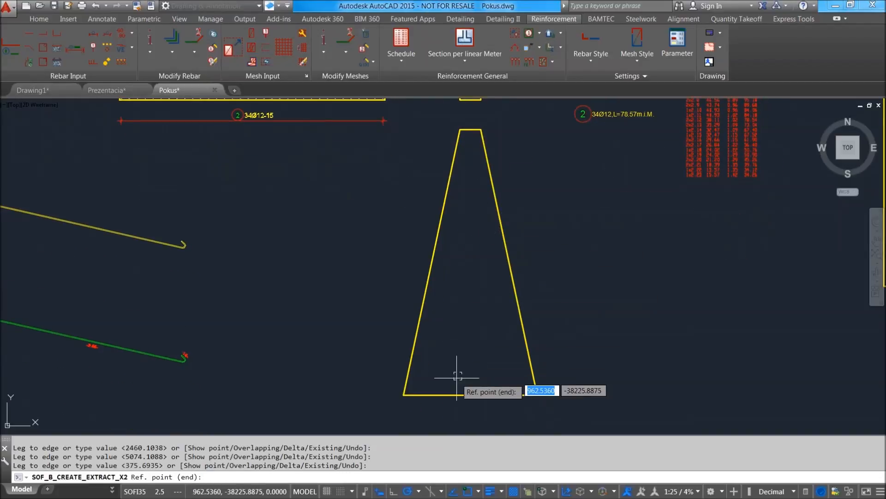
{"action": "left_click", "coordinate": [481, 392]}
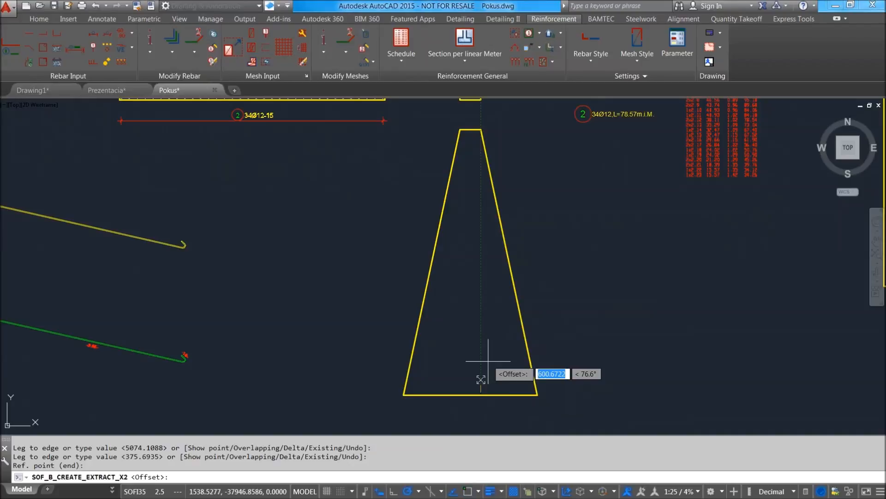
{"action": "key", "text": "Return"}
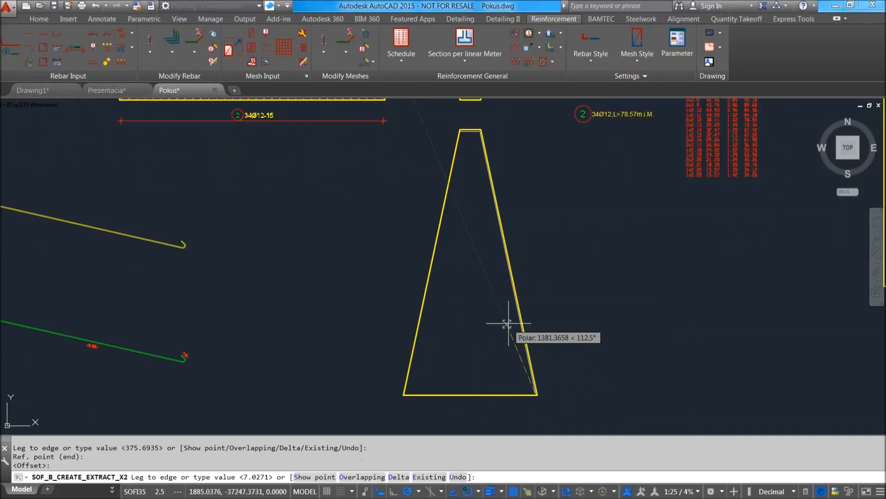
{"action": "key", "text": "Return"}
{"action": "key", "text": "Return"}
Place the X2 bar extract to the right of the tapered outline, with its bar mark text rotated to 90°.
{"action": "scroll", "coordinate": [590, 337], "scroll_direction": "down", "scroll_amount": 3}
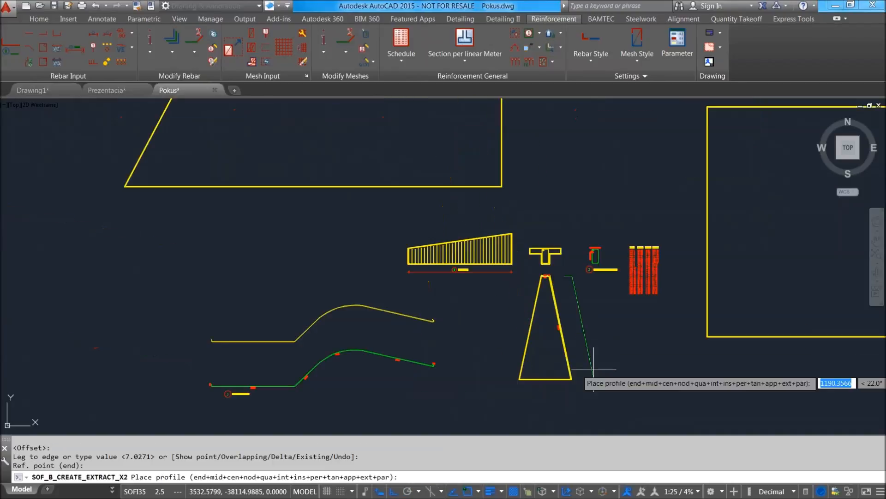
{"action": "left_click", "coordinate": [594, 369]}
{"action": "scroll", "coordinate": [593, 374], "scroll_direction": "up", "scroll_amount": 3}
{"action": "left_click", "coordinate": [614, 356]}
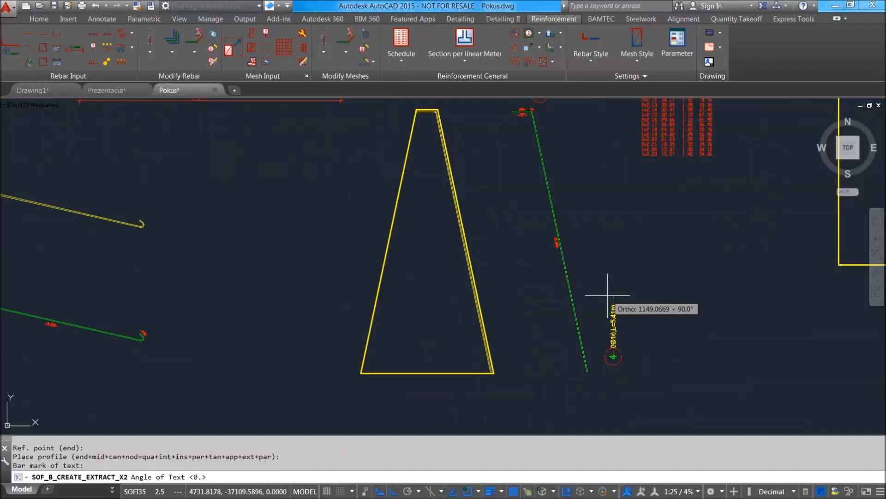
{"action": "left_click", "coordinate": [608, 294]}
Examine the X2 bar extract from the short top leg to the end of the long sloping leg.
{"action": "scroll", "coordinate": [564, 112], "scroll_direction": "up", "scroll_amount": 3}
{"action": "scroll", "coordinate": [451, 220], "scroll_direction": "up", "scroll_amount": 4}
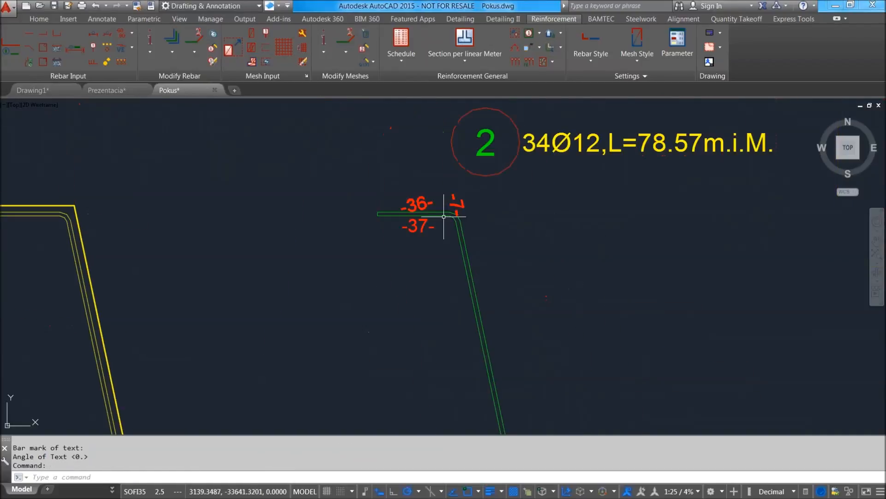
{"action": "scroll", "coordinate": [425, 198], "scroll_direction": "down", "scroll_amount": 5}
{"action": "key", "text": "Escape"}
{"action": "left_click", "coordinate": [422, 198]}
{"action": "scroll", "coordinate": [442, 206], "scroll_direction": "down", "scroll_amount": 2}
{"action": "middle_click_drag", "start_coordinate": [474, 305], "coordinate": [432, 191]}
{"action": "scroll", "coordinate": [465, 291], "scroll_direction": "up", "scroll_amount": 4}
{"action": "scroll", "coordinate": [464, 291], "scroll_direction": "down", "scroll_amount": 4}
{"action": "middle_click_drag", "start_coordinate": [432, 235], "coordinate": [456, 322]}
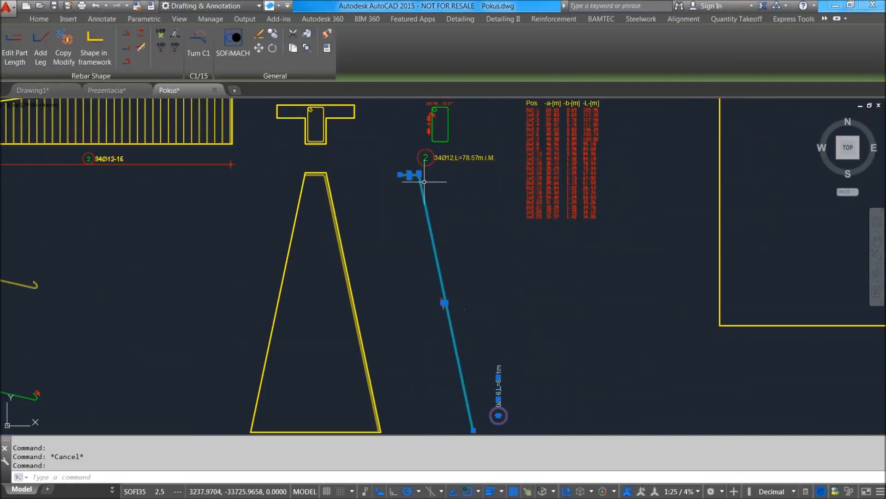
{"action": "scroll", "coordinate": [443, 297], "scroll_direction": "up", "scroll_amount": 4}
{"action": "scroll", "coordinate": [459, 207], "scroll_direction": "down", "scroll_amount": 4}
Delete the X2 bar profile and its extract from the tapered outline.
{"action": "key", "text": "Escape"}
{"action": "left_click", "coordinate": [513, 271]}
{"action": "left_click", "coordinate": [439, 243]}
{"action": "key", "text": "Delete"}
{"action": "middle_click_drag", "start_coordinate": [425, 255], "coordinate": [431, 283]}
{"action": "scroll", "coordinate": [431, 284], "scroll_direction": "down", "scroll_amount": 3}
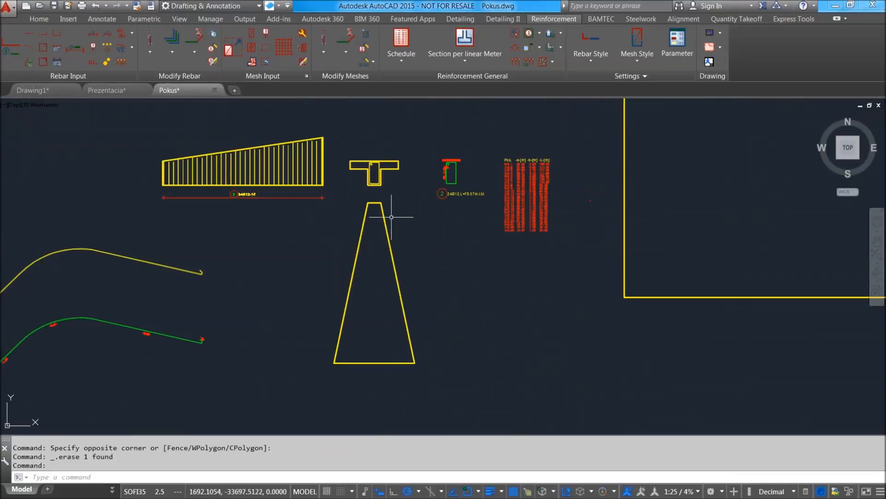
Draw a rectangular Section per linear Meter detail frame around the T-shaped cross-section.
{"action": "scroll", "coordinate": [217, 196], "scroll_direction": "up", "scroll_amount": 2}
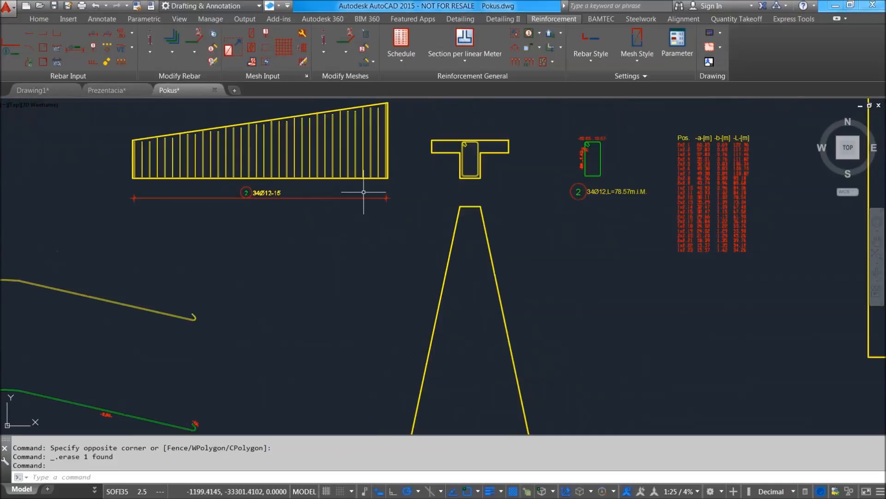
{"action": "scroll", "coordinate": [415, 238], "scroll_direction": "down", "scroll_amount": 5}
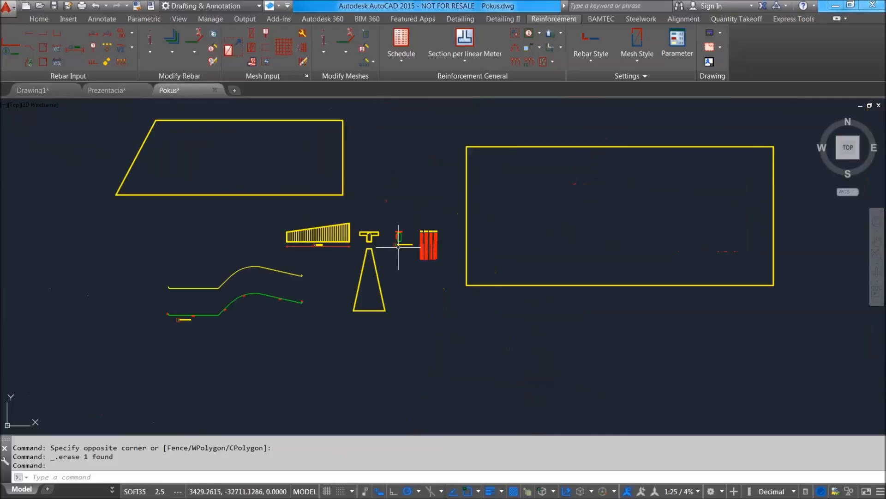
{"action": "scroll", "coordinate": [388, 231], "scroll_direction": "up", "scroll_amount": 2}
{"action": "scroll", "coordinate": [423, 221], "scroll_direction": "down", "scroll_amount": 2}
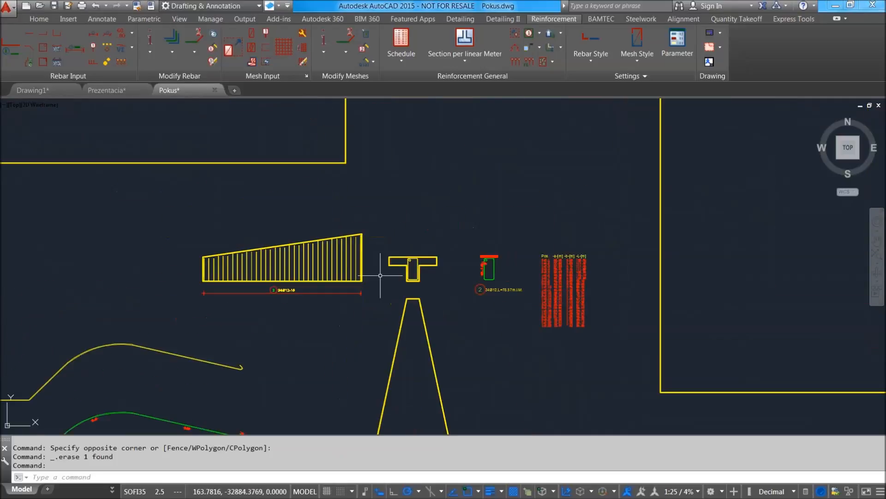
{"action": "middle_click_drag", "start_coordinate": [435, 226], "coordinate": [350, 303]}
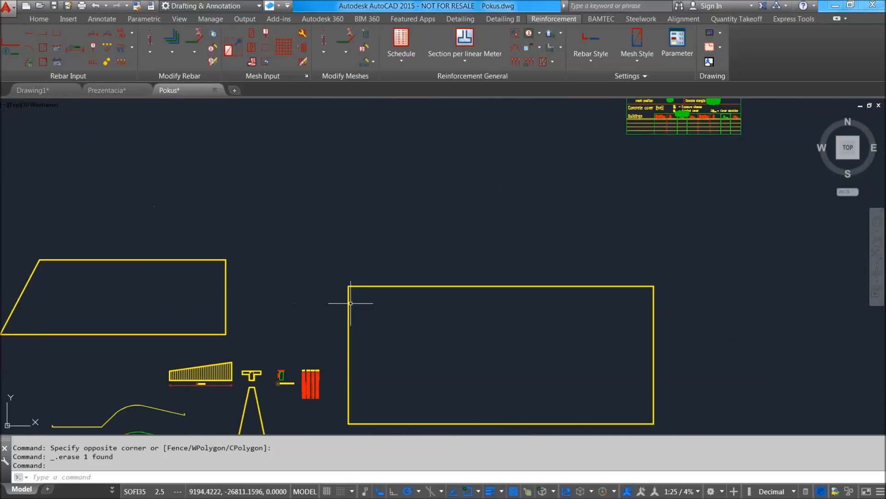
{"action": "left_click", "coordinate": [462, 62]}
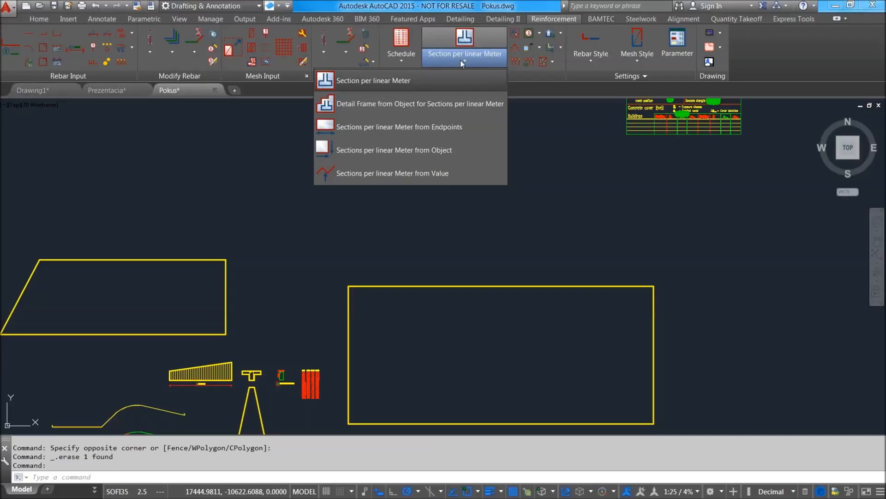
{"action": "left_click", "coordinate": [395, 80]}
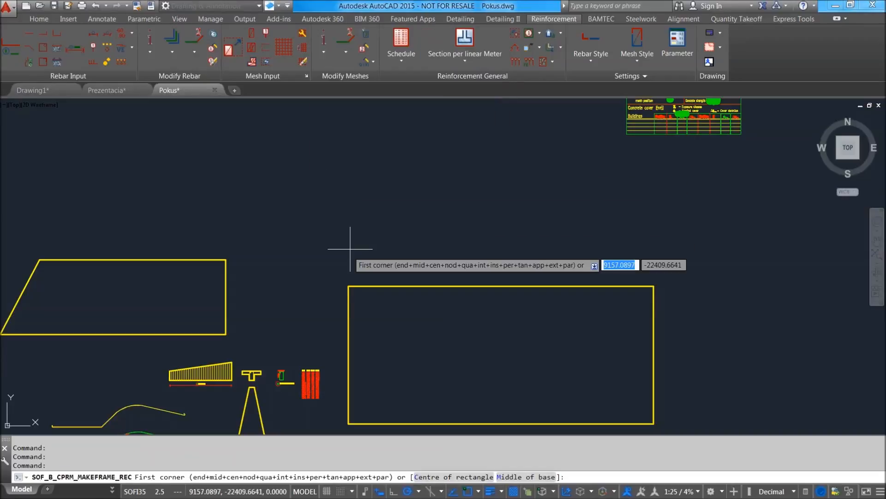
{"action": "scroll", "coordinate": [350, 250], "scroll_direction": "up", "scroll_amount": 5}
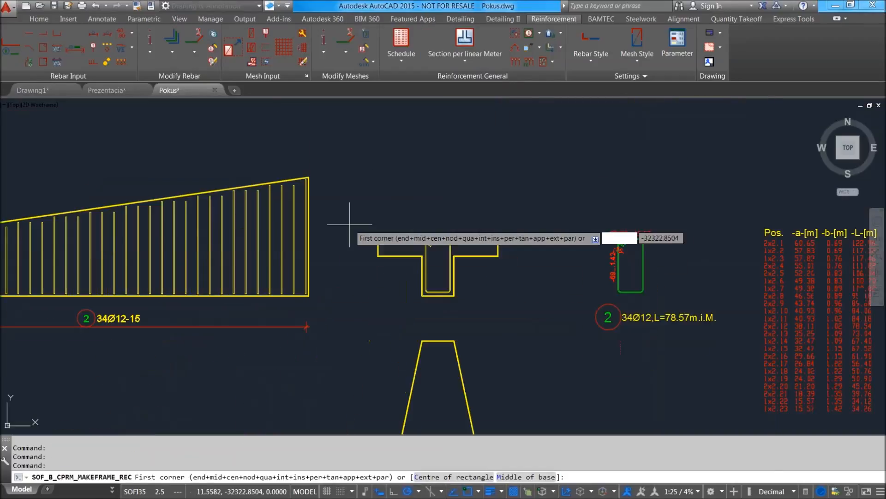
{"action": "scroll", "coordinate": [352, 198], "scroll_direction": "down", "scroll_amount": 2}
{"action": "left_click", "coordinate": [434, 252]}
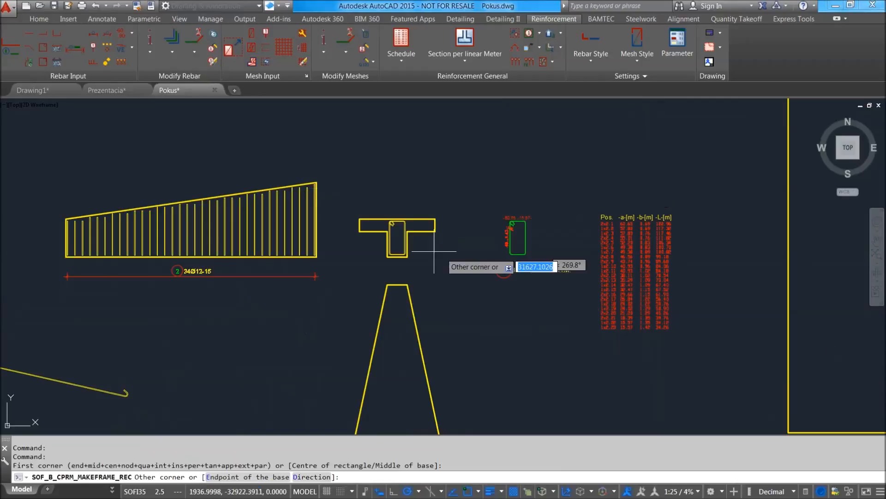
{"action": "left_click", "coordinate": [471, 273]}
{"action": "scroll", "coordinate": [426, 252], "scroll_direction": "up", "scroll_amount": 2}
{"action": "scroll", "coordinate": [406, 217], "scroll_direction": "down", "scroll_amount": 2}
{"action": "scroll", "coordinate": [457, 204], "scroll_direction": "up", "scroll_amount": 2}
{"action": "scroll", "coordinate": [457, 209], "scroll_direction": "down", "scroll_amount": 1}
{"action": "key", "text": "Escape"}
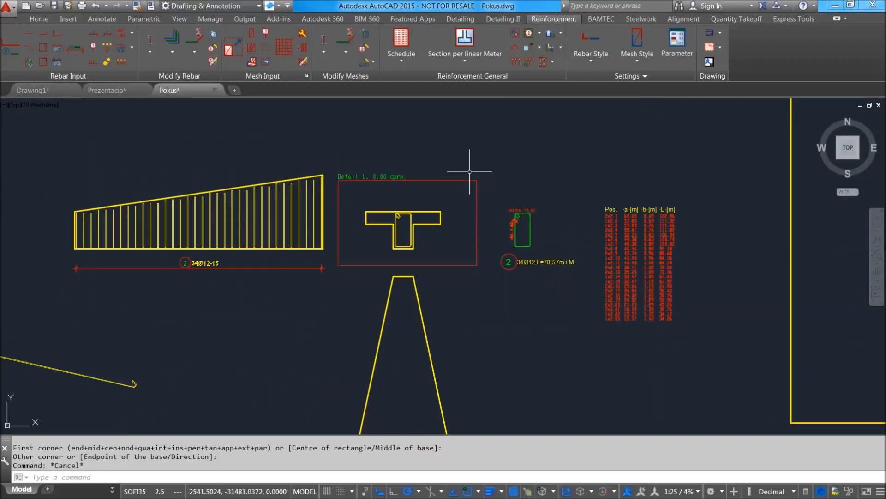
Delete the bar mark 2 stirrup extract beside the detail frame.
{"action": "scroll", "coordinate": [457, 198], "scroll_direction": "up", "scroll_amount": 1}
{"action": "scroll", "coordinate": [424, 224], "scroll_direction": "down", "scroll_amount": 1}
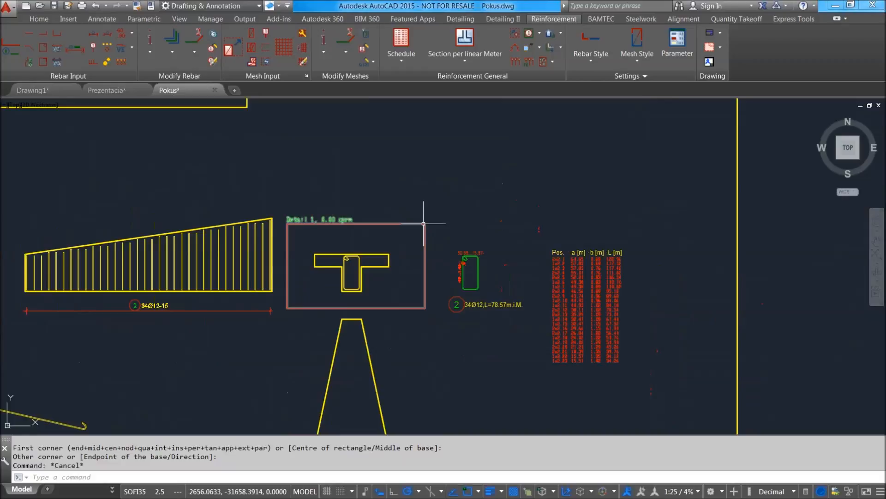
{"action": "scroll", "coordinate": [393, 252], "scroll_direction": "up", "scroll_amount": 2}
{"action": "scroll", "coordinate": [411, 232], "scroll_direction": "down", "scroll_amount": 1}
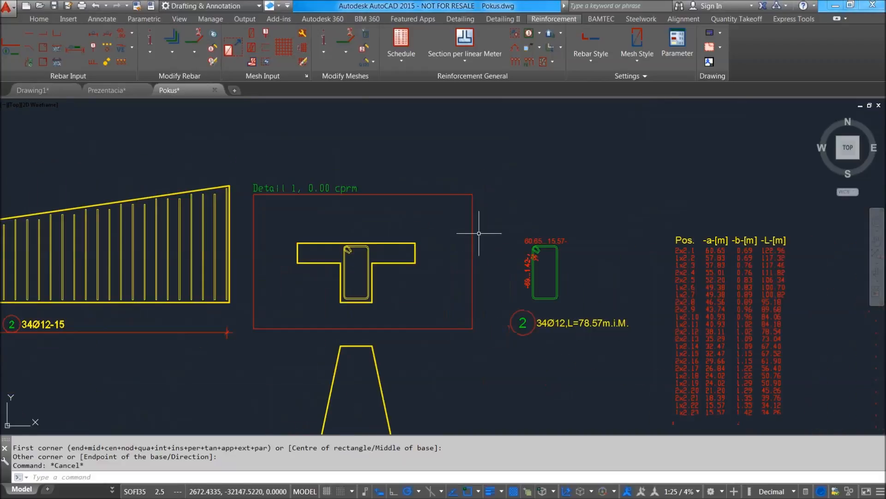
{"action": "left_click", "coordinate": [542, 241]}
{"action": "key", "text": "Delete"}
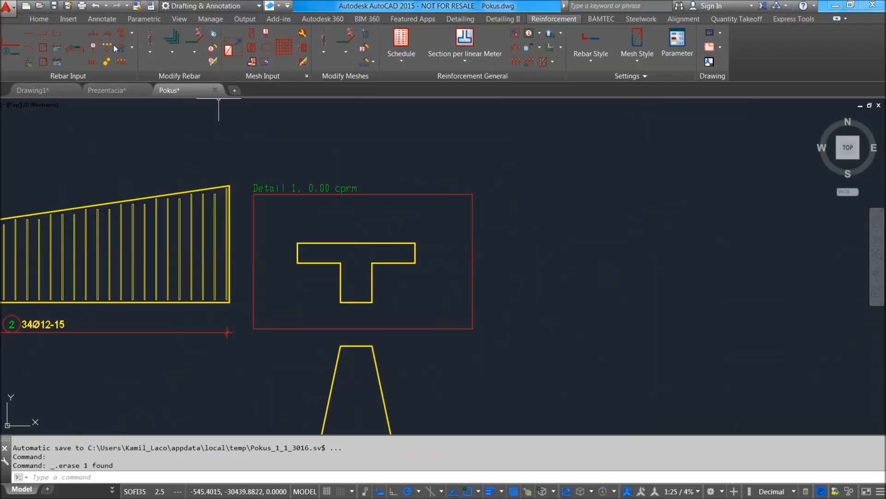
Start a B1 stirrup profile in STANDARD style, declining a copy of bar mark 3 and using bar mark 5 with 12 mm diameter.
{"action": "left_click", "coordinate": [45, 49]}
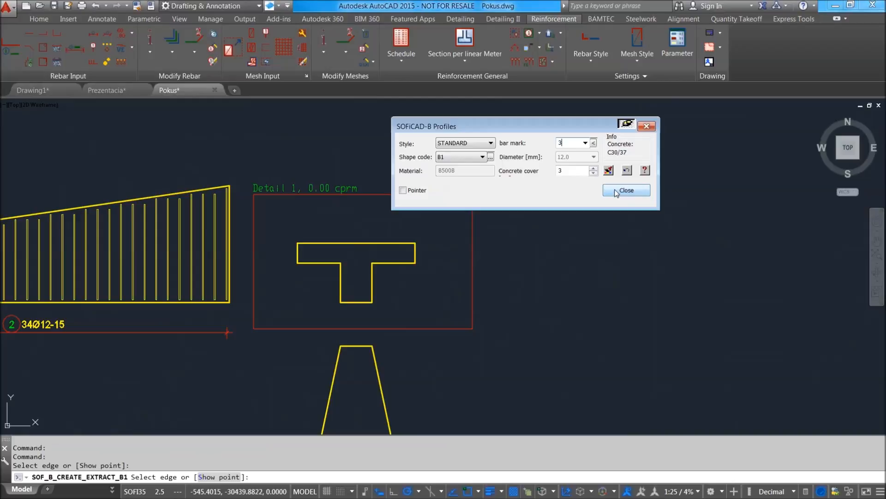
{"action": "left_click", "coordinate": [414, 250]}
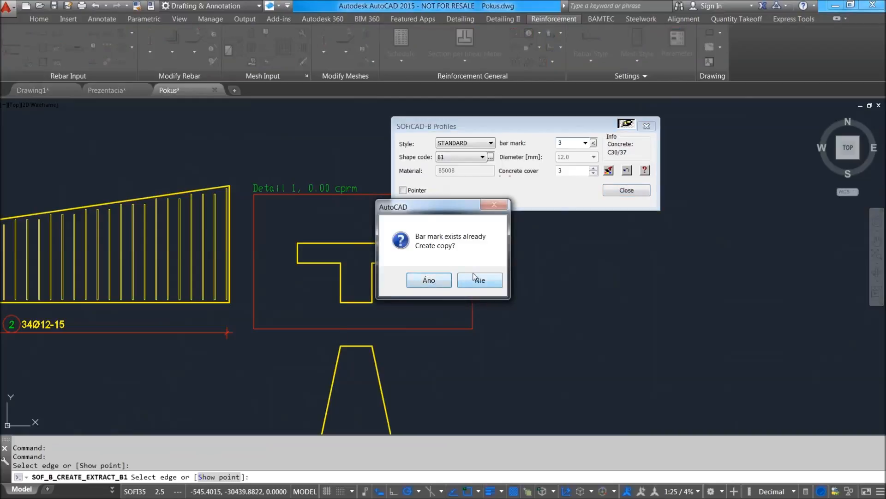
{"action": "left_click", "coordinate": [475, 278]}
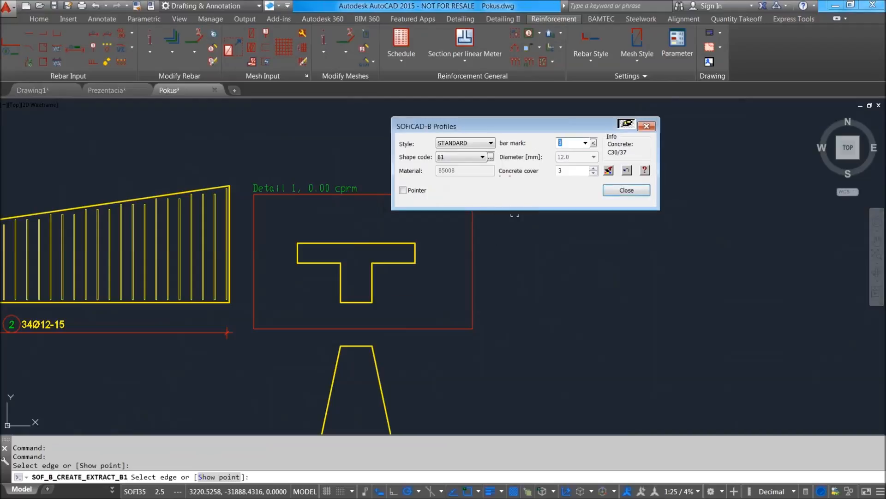
{"action": "scroll", "coordinate": [358, 294], "scroll_direction": "up", "scroll_amount": 4}
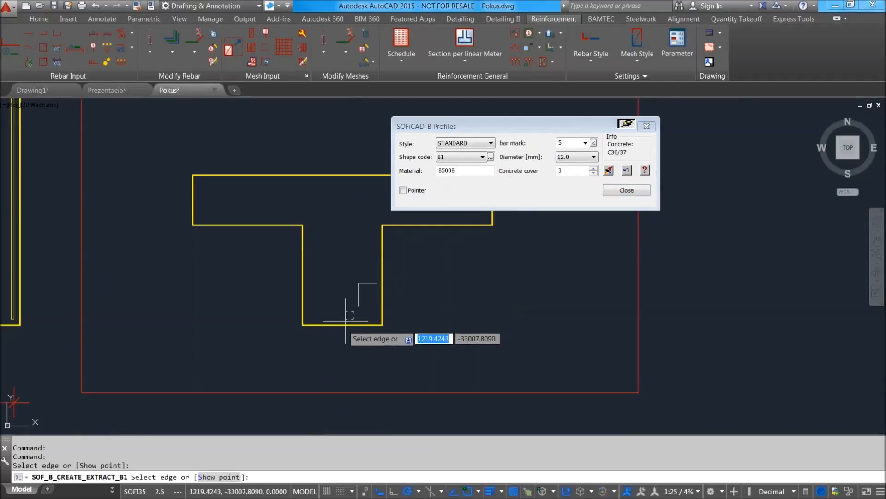
Fit the B1 stirrup to the T-section's bottom edge, both web sides and the flange's top edge.
{"action": "left_click", "coordinate": [340, 324]}
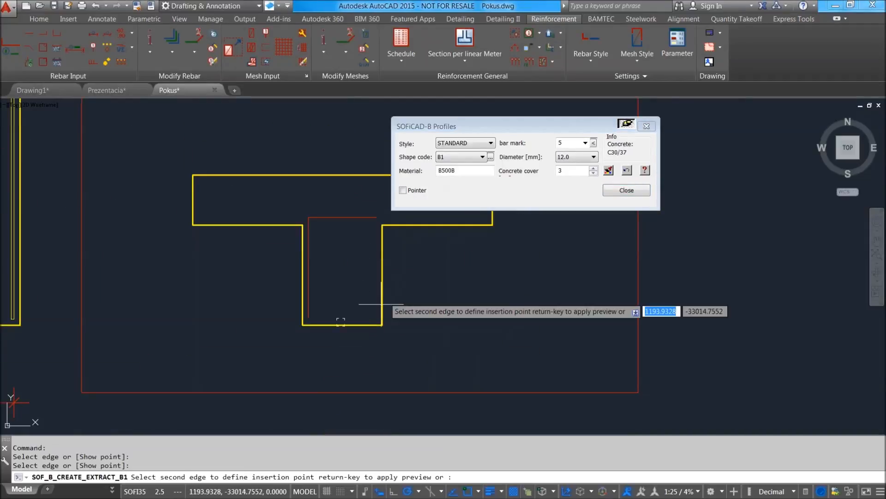
{"action": "left_click", "coordinate": [382, 284]}
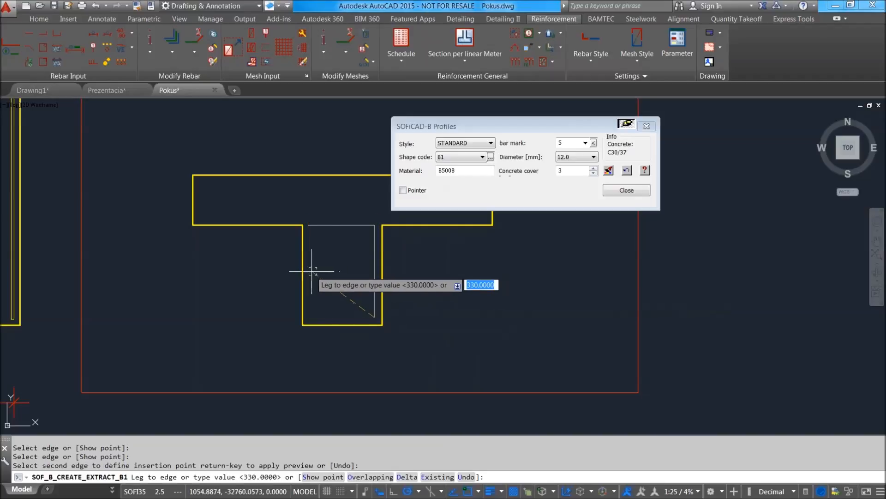
{"action": "left_click", "coordinate": [304, 272]}
{"action": "left_click", "coordinate": [343, 176]}
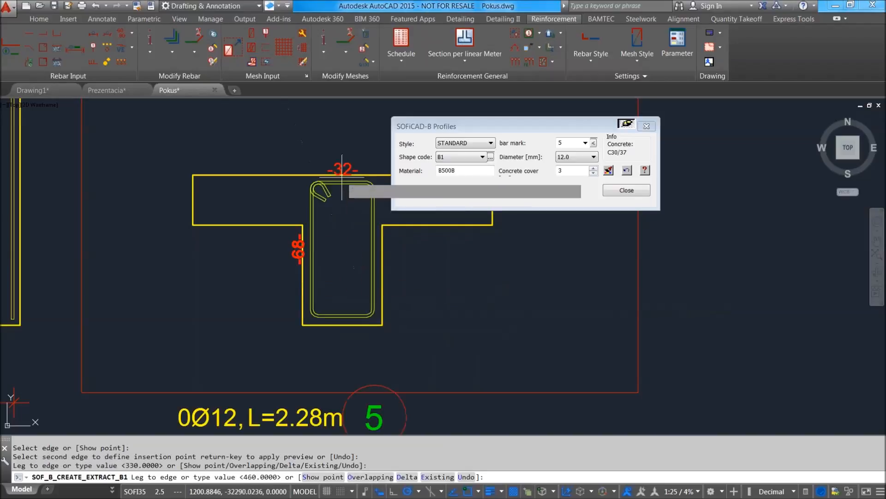
Place the bar mark 5 stirrup extract just right of the detail frame, with its bar mark text running vertically.
{"action": "scroll", "coordinate": [379, 248], "scroll_direction": "down", "scroll_amount": 5}
{"action": "left_click", "coordinate": [463, 267]}
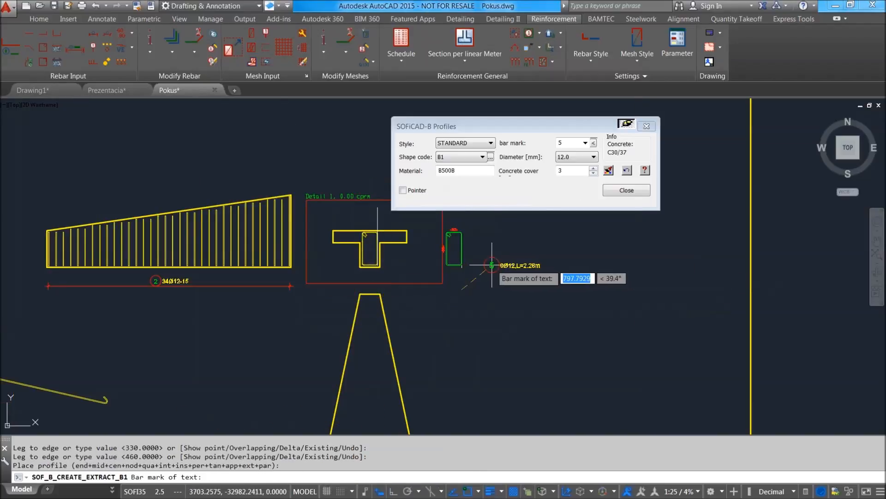
{"action": "left_click", "coordinate": [476, 265]}
{"action": "left_click", "coordinate": [476, 244]}
{"action": "scroll", "coordinate": [463, 250], "scroll_direction": "up", "scroll_amount": 5}
{"action": "scroll", "coordinate": [527, 278], "scroll_direction": "down", "scroll_amount": 2}
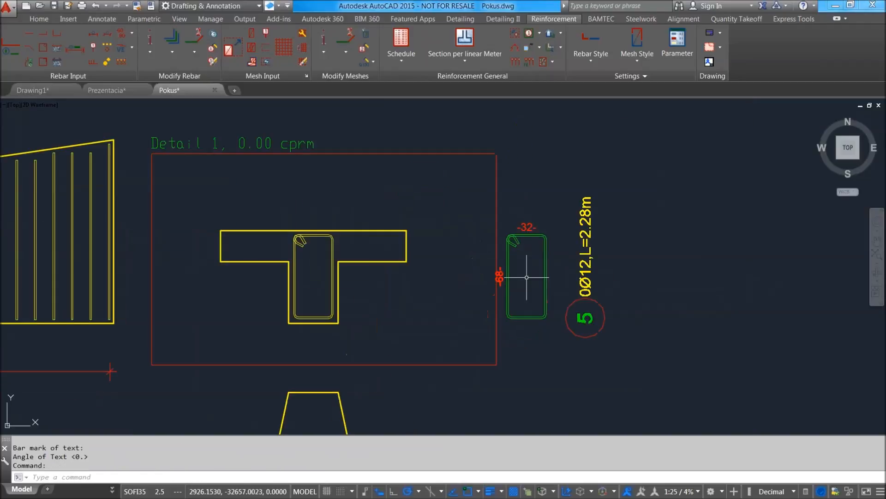
{"action": "left_click", "coordinate": [107, 62]}
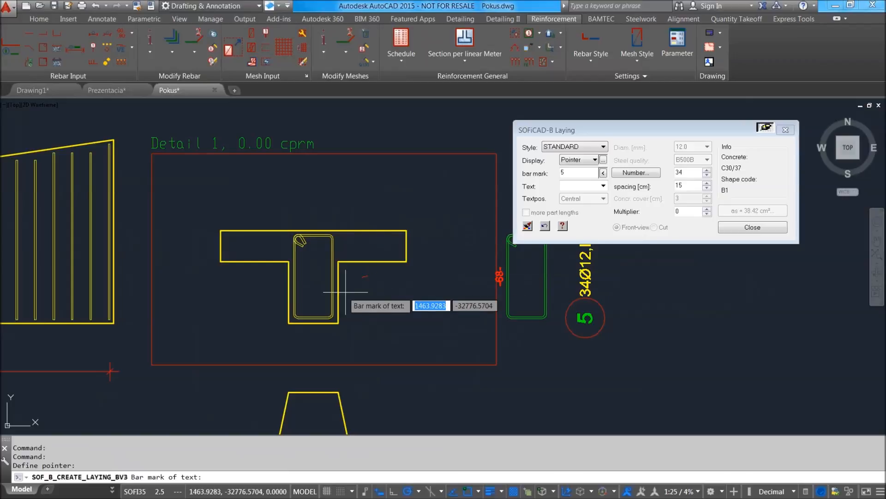
{"action": "scroll", "coordinate": [346, 292], "scroll_direction": "up", "scroll_amount": 2}
{"action": "left_click", "coordinate": [415, 312]}
{"action": "key", "text": "Return"}
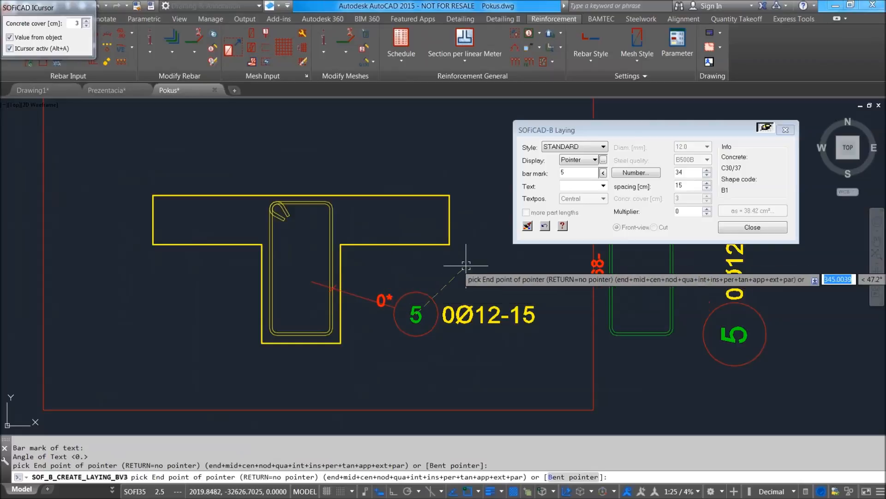
{"action": "scroll", "coordinate": [471, 255], "scroll_direction": "down", "scroll_amount": 2}
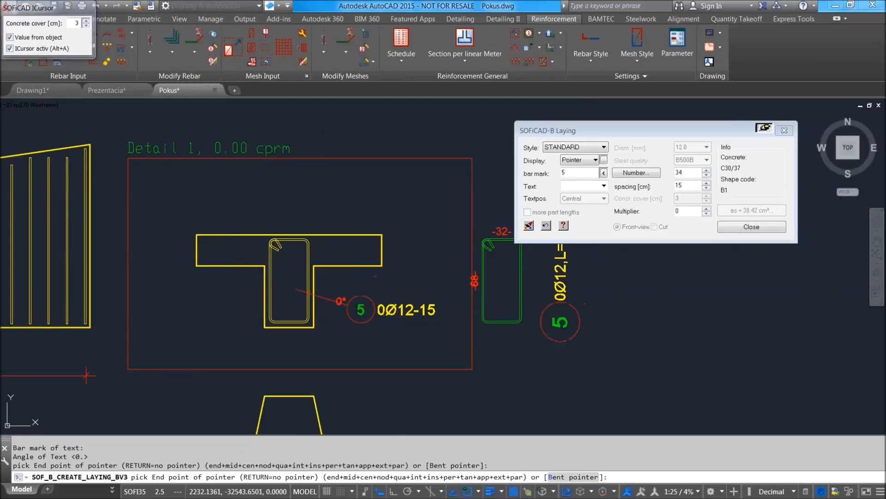
{"action": "key", "text": "Escape"}
Place the bar mark 5 laying label just right of the T-section's web, with a pointer leading to the stirrup.
{"action": "key", "text": "Return"}
{"action": "left_click", "coordinate": [358, 311]}
{"action": "key", "text": "Return"}
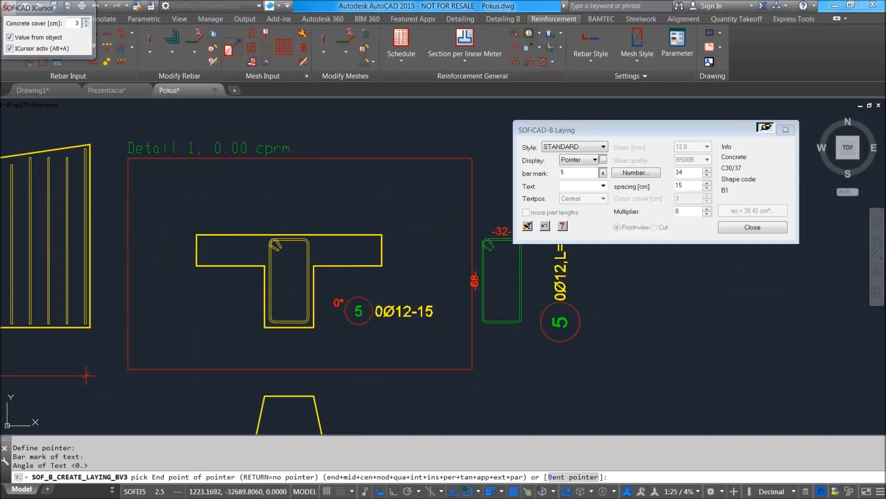
{"action": "left_click", "coordinate": [298, 282]}
{"action": "key", "text": "Return"}
Set the multiplier of the T-section's bar mark 5 laying to 1.
{"action": "scroll", "coordinate": [367, 304], "scroll_direction": "up", "scroll_amount": 4}
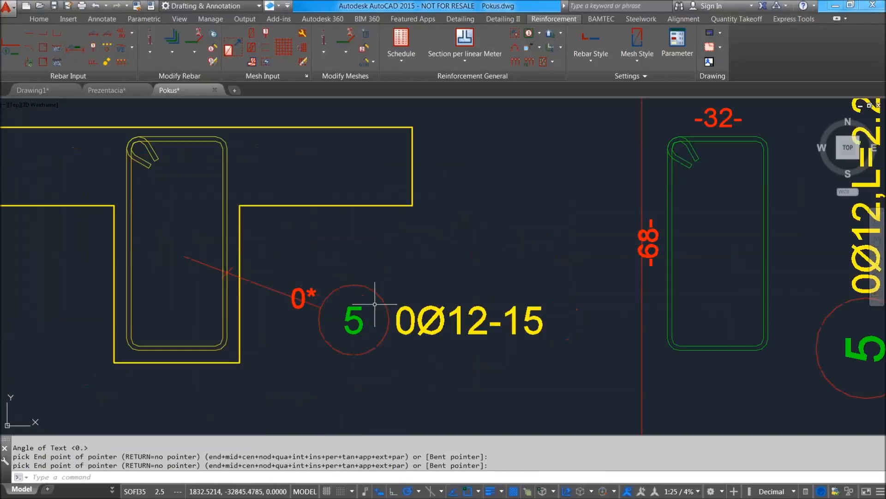
{"action": "double_click", "coordinate": [354, 317]}
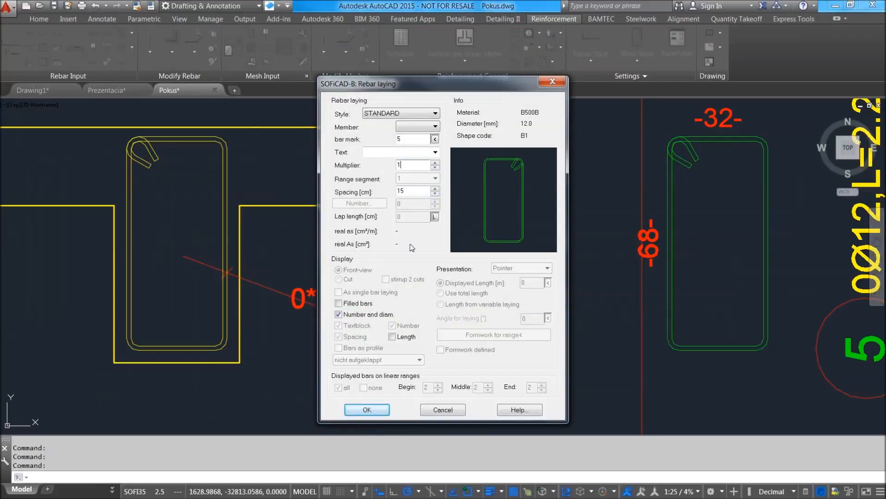
{"action": "left_click", "coordinate": [367, 410]}
Try to create a detail frame for sections per linear metre from the outline of the sloped-end quadrilateral.
{"action": "scroll", "coordinate": [450, 275], "scroll_direction": "up", "scroll_amount": 1}
{"action": "scroll", "coordinate": [448, 271], "scroll_direction": "down", "scroll_amount": 1}
{"action": "scroll", "coordinate": [442, 258], "scroll_direction": "down", "scroll_amount": 6}
{"action": "scroll", "coordinate": [453, 251], "scroll_direction": "up", "scroll_amount": 1}
{"action": "scroll", "coordinate": [362, 249], "scroll_direction": "up", "scroll_amount": 5}
{"action": "scroll", "coordinate": [402, 263], "scroll_direction": "down", "scroll_amount": 4}
{"action": "middle_click_drag", "start_coordinate": [402, 264], "coordinate": [261, 292]}
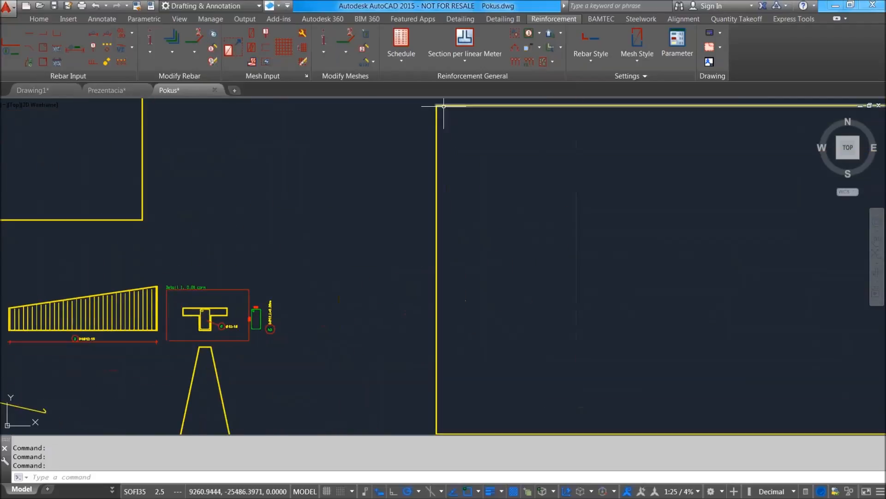
{"action": "left_click", "coordinate": [469, 58]}
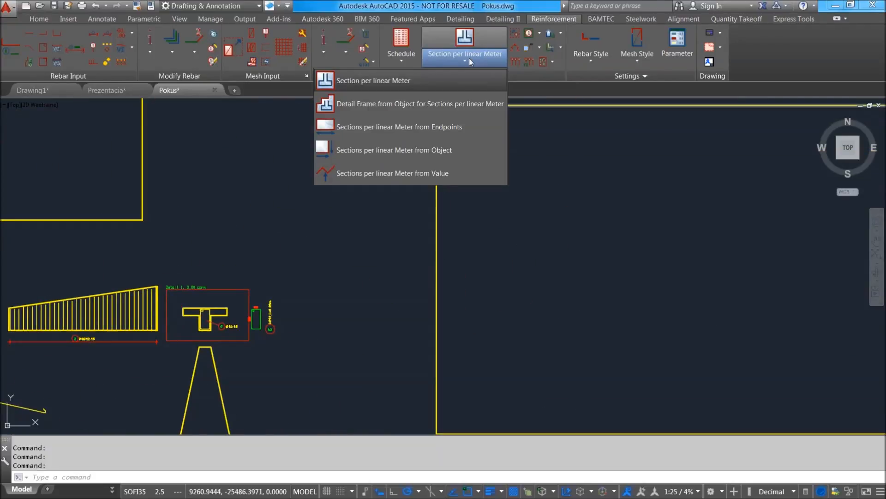
{"action": "left_click", "coordinate": [412, 109]}
{"action": "scroll", "coordinate": [373, 216], "scroll_direction": "down", "scroll_amount": 4}
{"action": "middle_click_drag", "start_coordinate": [374, 215], "coordinate": [507, 263]}
{"action": "left_click", "coordinate": [371, 195]}
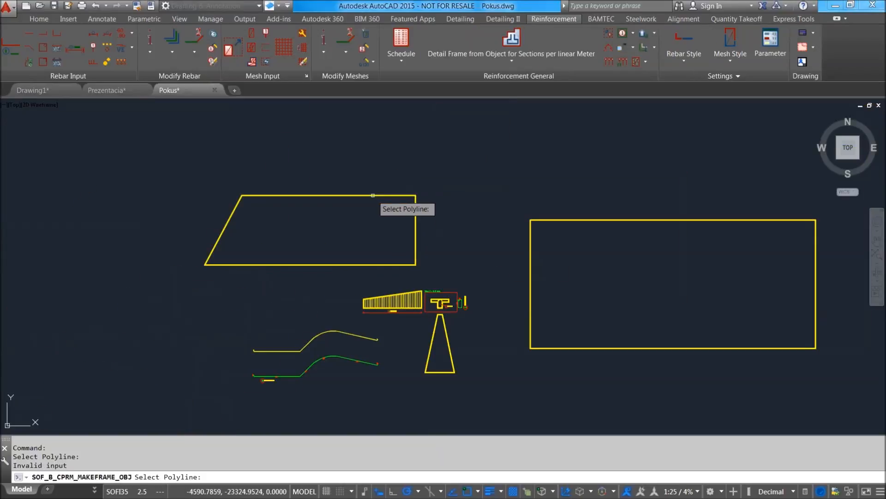
{"action": "left_click", "coordinate": [416, 212]}
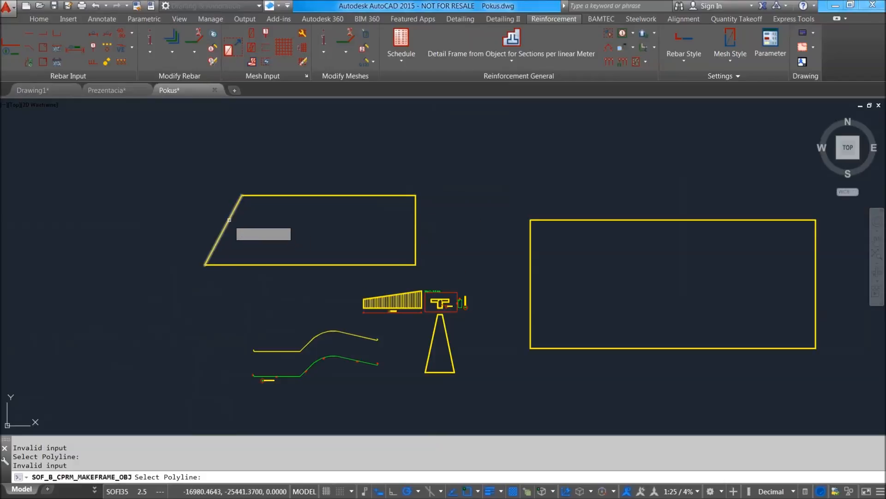
{"action": "key", "text": "Escape"}
Define a section per linear metre from endpoints along the sloped-end quadrilateral's top edge, with a frame about 0.66 m deep.
{"action": "scroll", "coordinate": [508, 115], "scroll_direction": "up", "scroll_amount": 2}
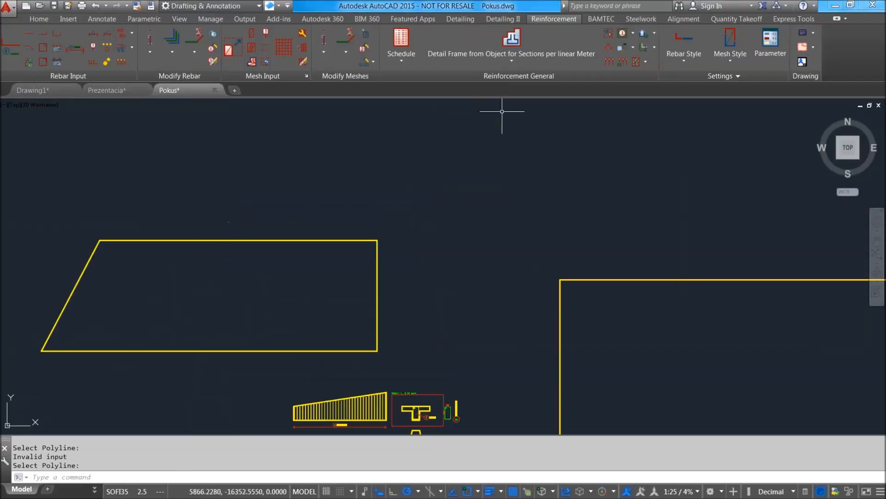
{"action": "left_click", "coordinate": [533, 58]}
{"action": "left_click", "coordinate": [476, 134]}
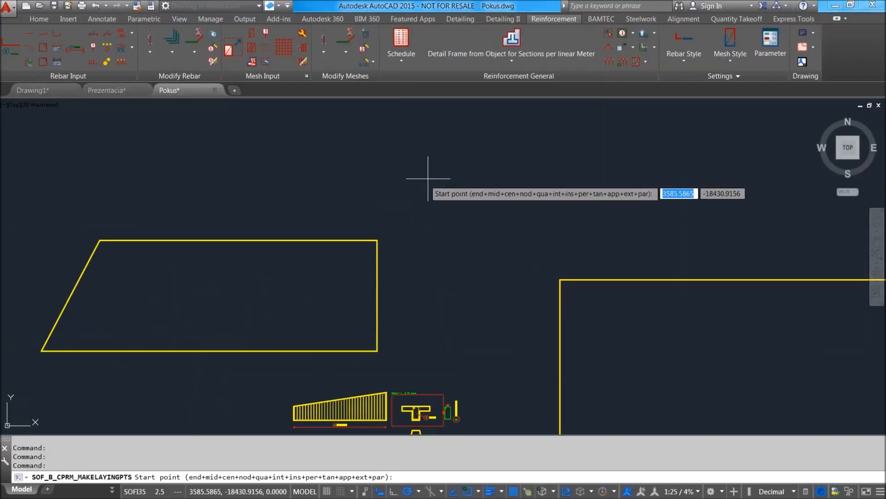
{"action": "left_click", "coordinate": [377, 240]}
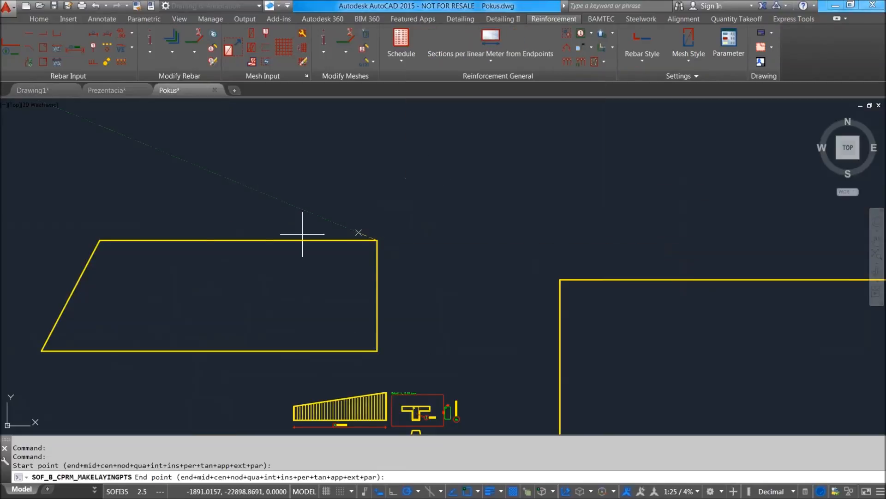
{"action": "left_click", "coordinate": [101, 241]}
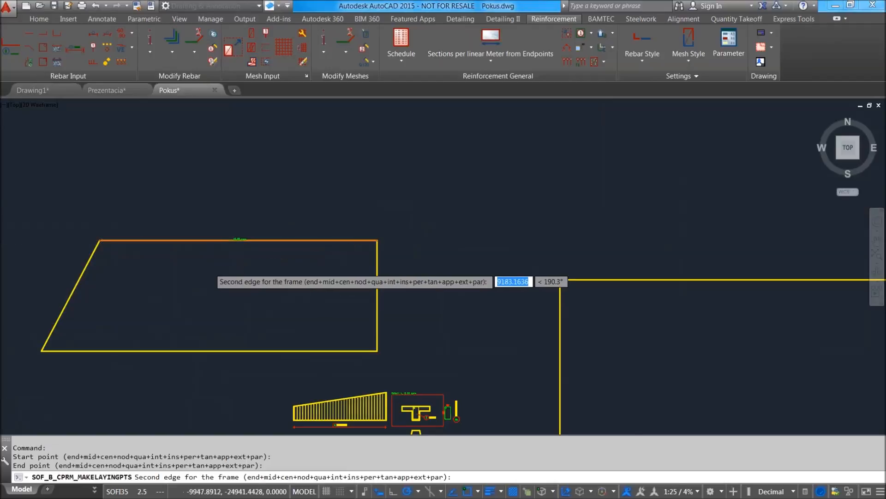
{"action": "scroll", "coordinate": [264, 251], "scroll_direction": "up", "scroll_amount": 6}
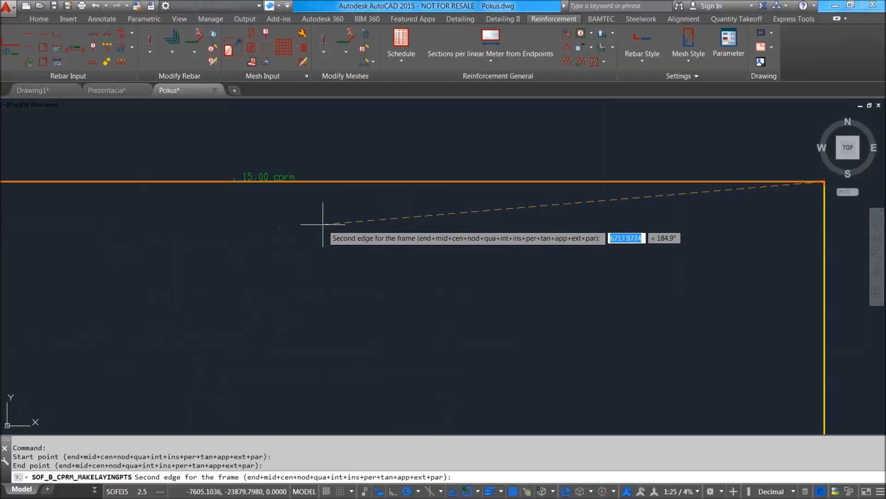
{"action": "scroll", "coordinate": [318, 226], "scroll_direction": "down", "scroll_amount": 3}
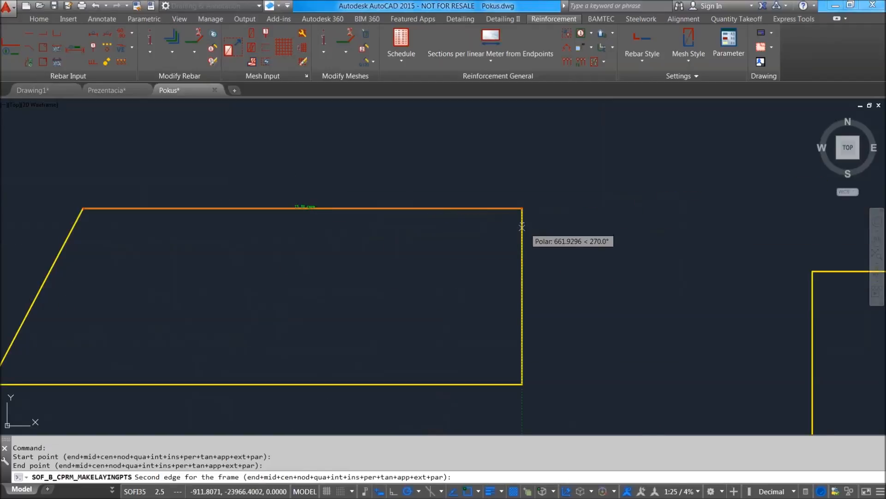
{"action": "left_click", "coordinate": [523, 224]}
Place the group line of the linear-metre section about 0.85 m above the quadrilateral's top edge.
{"action": "scroll", "coordinate": [356, 222], "scroll_direction": "up", "scroll_amount": 4}
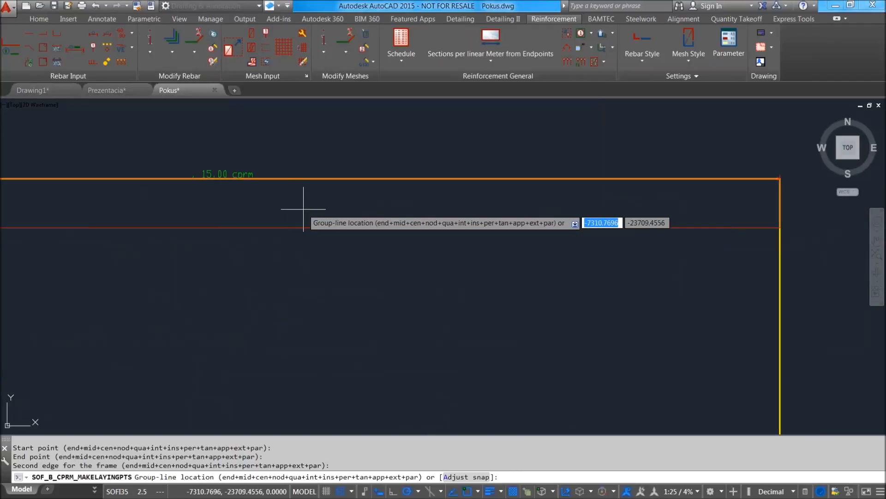
{"action": "scroll", "coordinate": [315, 209], "scroll_direction": "down", "scroll_amount": 2}
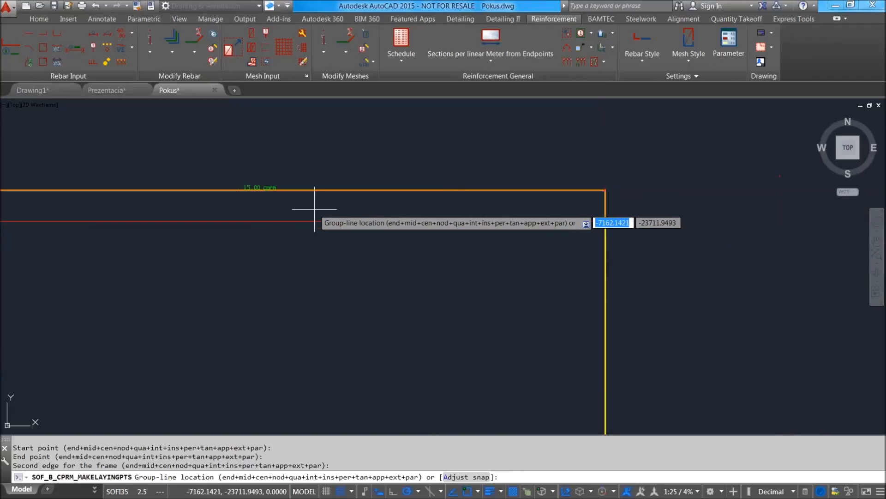
{"action": "left_click", "coordinate": [307, 149]}
{"action": "middle_click_drag", "start_coordinate": [303, 158], "coordinate": [317, 171]}
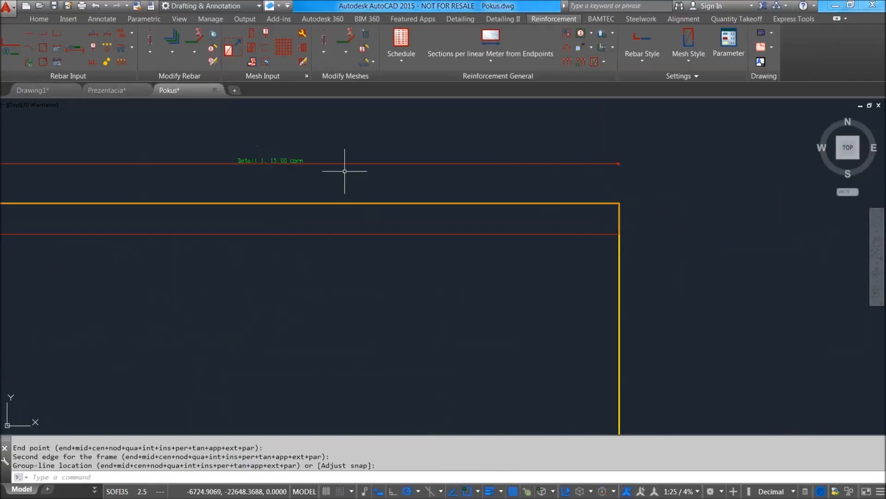
Examine the properties of the Detail 1 laying along the quadrilateral's top edge.
{"action": "scroll", "coordinate": [251, 167], "scroll_direction": "up", "scroll_amount": 5}
{"action": "scroll", "coordinate": [277, 148], "scroll_direction": "down", "scroll_amount": 9}
{"action": "scroll", "coordinate": [485, 324], "scroll_direction": "up", "scroll_amount": 5}
{"action": "scroll", "coordinate": [396, 204], "scroll_direction": "down", "scroll_amount": 5}
{"action": "scroll", "coordinate": [321, 235], "scroll_direction": "up", "scroll_amount": 3}
{"action": "left_click", "coordinate": [269, 206]}
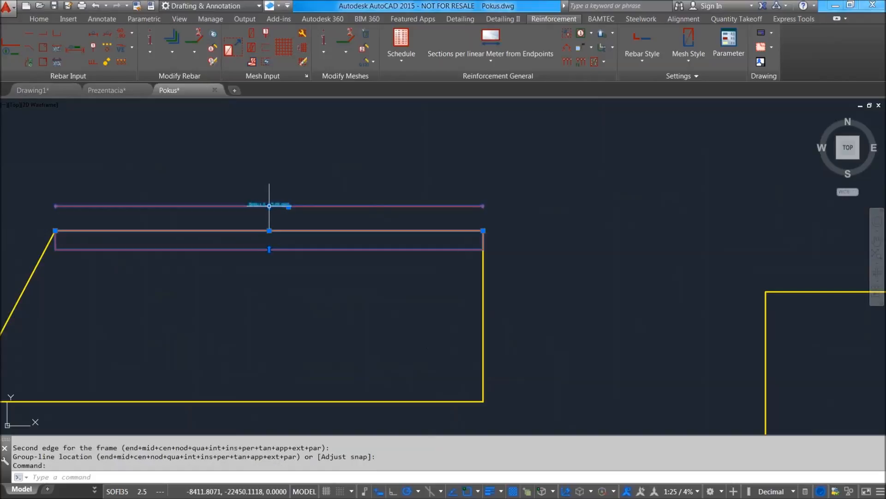
{"action": "key", "text": "ctrl+1"}
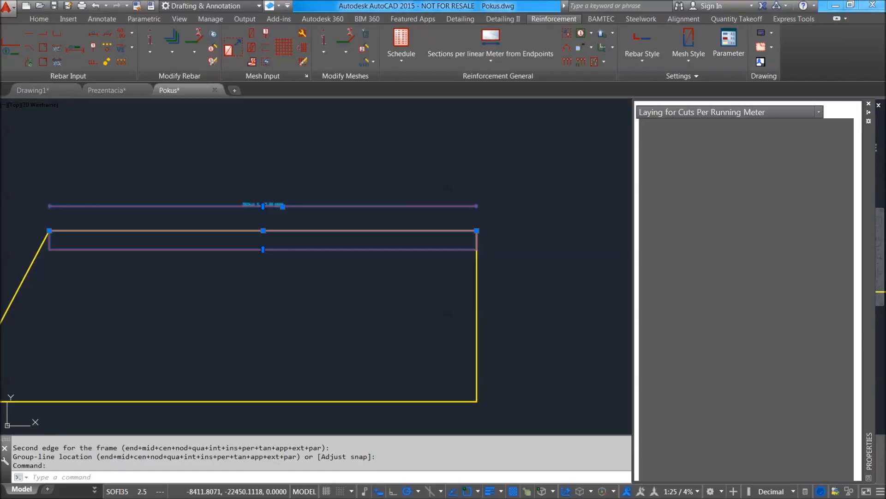
{"action": "left_click", "coordinate": [868, 105]}
{"action": "mouse_move", "coordinate": [291, 221]}
{"action": "middle_mouse_down"}
{"action": "mouse_move", "coordinate": [289, 239]}
{"action": "mouse_move", "coordinate": [414, 324]}
{"action": "middle_mouse_up"}
{"action": "key", "text": "Escape"}
{"action": "scroll", "coordinate": [414, 324], "scroll_direction": "down", "scroll_amount": 2}
{"action": "scroll", "coordinate": [425, 307], "scroll_direction": "up", "scroll_amount": 5}
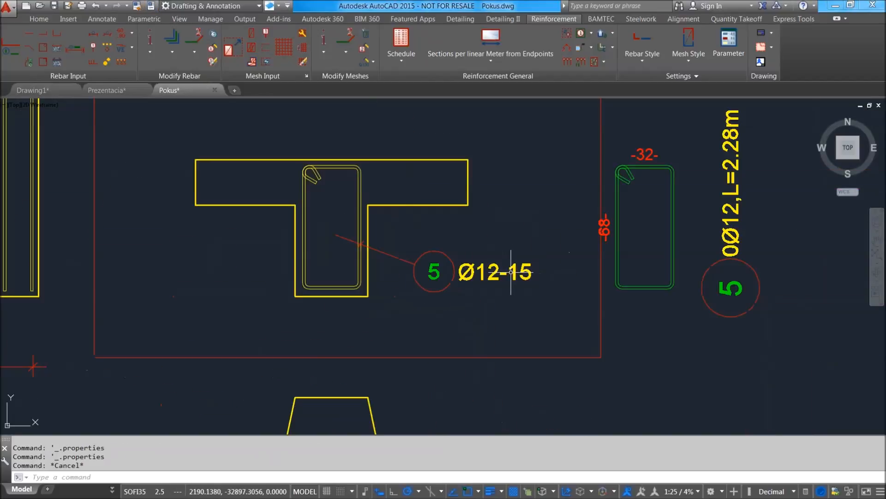
{"action": "scroll", "coordinate": [599, 253], "scroll_direction": "up", "scroll_amount": 4}
{"action": "left_click", "coordinate": [614, 286]}
{"action": "left_click", "coordinate": [576, 235]}
{"action": "scroll", "coordinate": [576, 237], "scroll_direction": "down", "scroll_amount": 2}
{"action": "left_click", "coordinate": [579, 247]}
{"action": "key", "text": "Escape"}
{"action": "key", "text": "Escape"}
{"action": "key", "text": "Escape"}
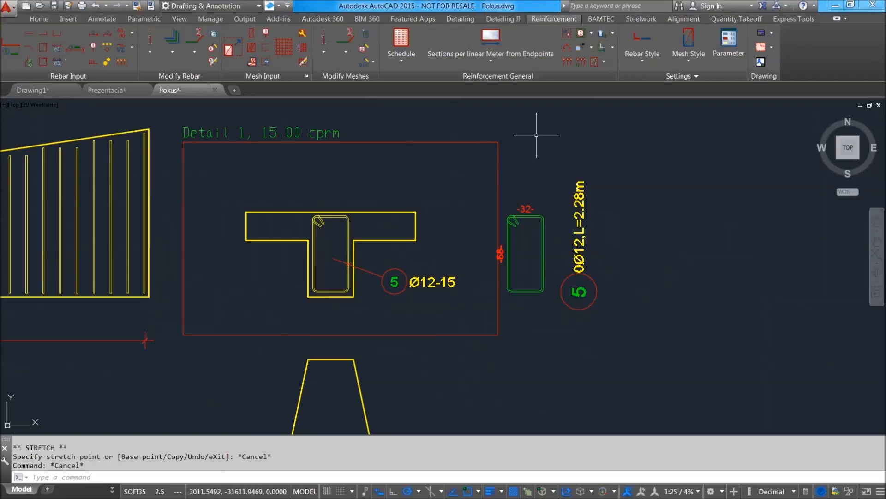
{"action": "left_click", "coordinate": [414, 275]}
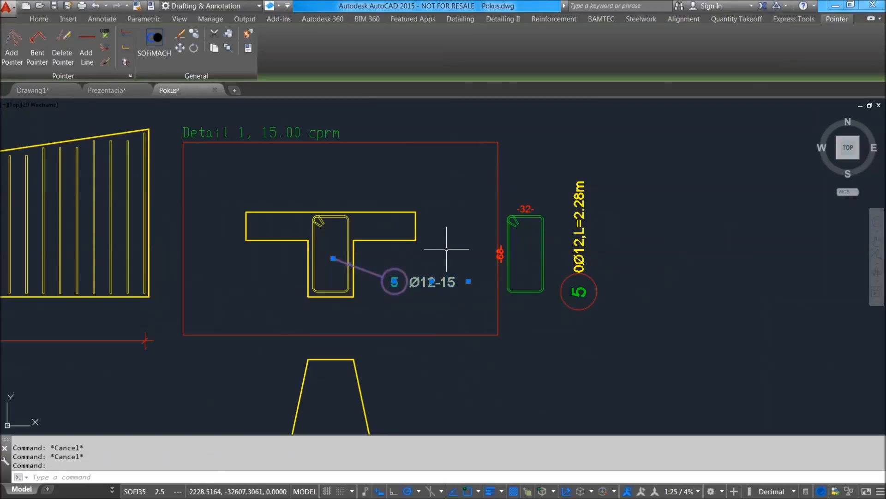
{"action": "key", "text": "Escape"}
Try to create a range of loose bars from the T-section's bar mark 5 reinforcement.
{"action": "left_click", "coordinate": [133, 47]}
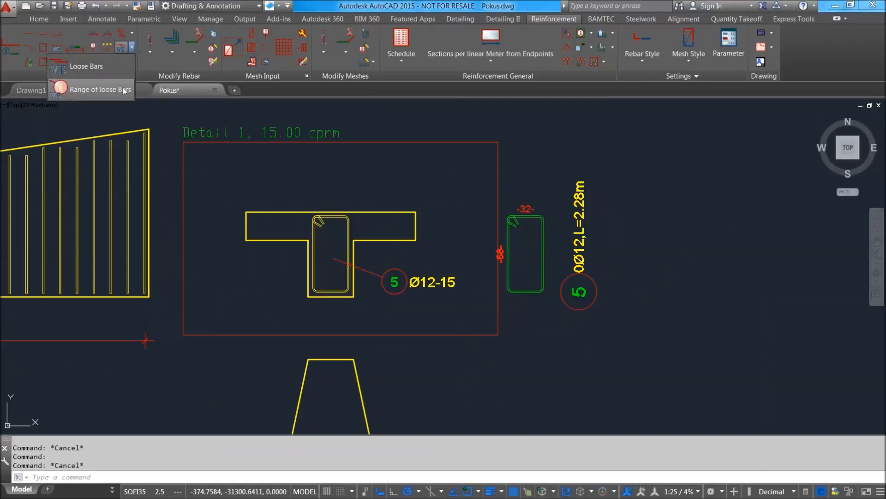
{"action": "left_click", "coordinate": [99, 90]}
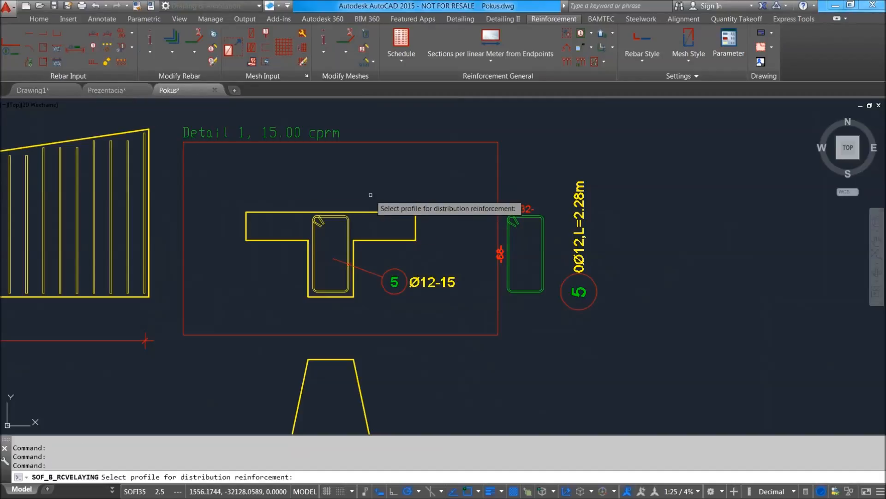
{"action": "left_click", "coordinate": [402, 272]}
{"action": "left_click", "coordinate": [348, 285]}
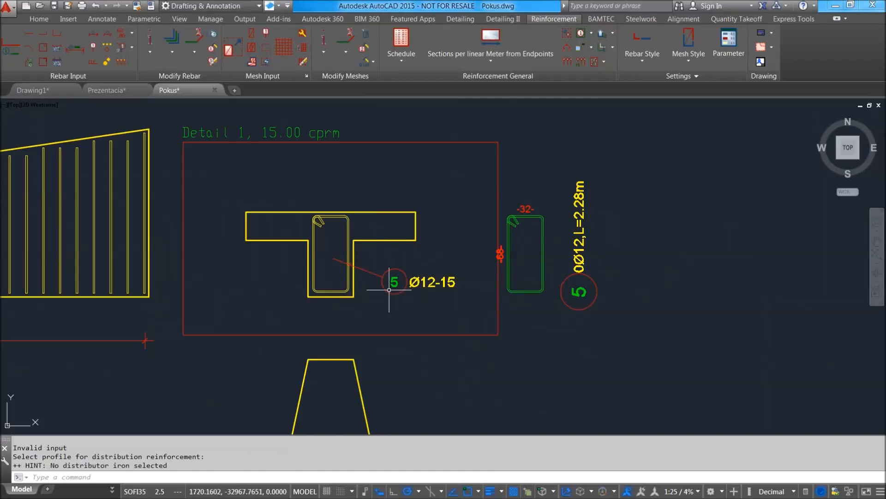
{"action": "left_click", "coordinate": [428, 288]}
{"action": "scroll", "coordinate": [406, 257], "scroll_direction": "up", "scroll_amount": 5}
{"action": "scroll", "coordinate": [408, 267], "scroll_direction": "down", "scroll_amount": 2}
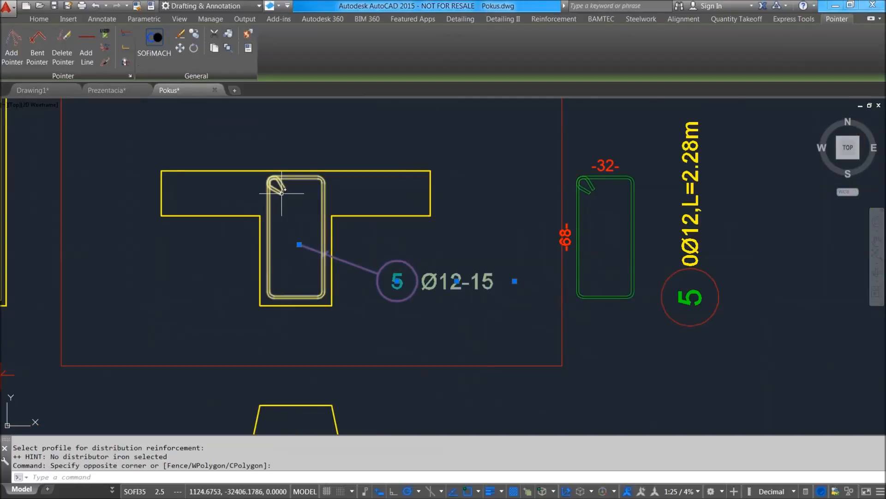
{"action": "key", "text": "Escape"}
{"action": "key", "text": "Escape"}
{"action": "scroll", "coordinate": [369, 295], "scroll_direction": "down", "scroll_amount": 6}
{"action": "scroll", "coordinate": [335, 241], "scroll_direction": "up", "scroll_amount": 4}
{"action": "scroll", "coordinate": [335, 241], "scroll_direction": "up", "scroll_amount": 5}
{"action": "scroll", "coordinate": [348, 253], "scroll_direction": "down", "scroll_amount": 6}
{"action": "scroll", "coordinate": [348, 253], "scroll_direction": "up", "scroll_amount": 5}
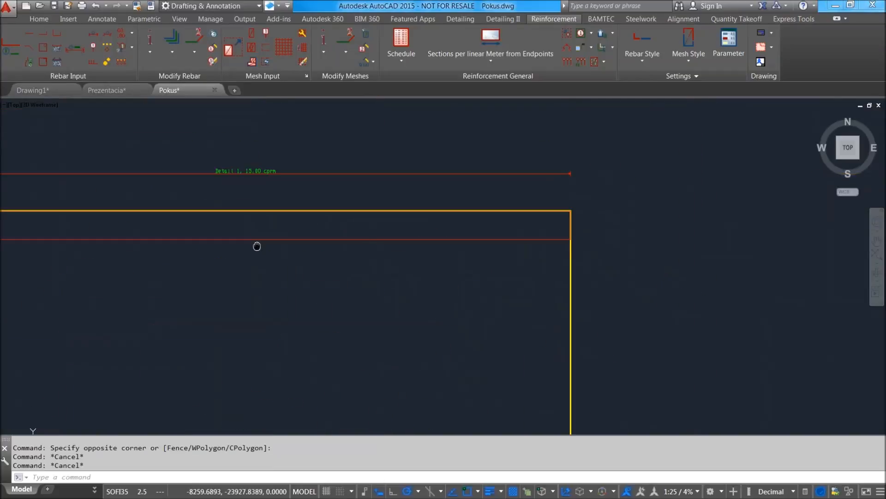
{"action": "scroll", "coordinate": [374, 269], "scroll_direction": "up", "scroll_amount": 3}
{"action": "scroll", "coordinate": [359, 227], "scroll_direction": "down", "scroll_amount": 3}
{"action": "middle_click_drag", "start_coordinate": [482, 287], "coordinate": [431, 208]}
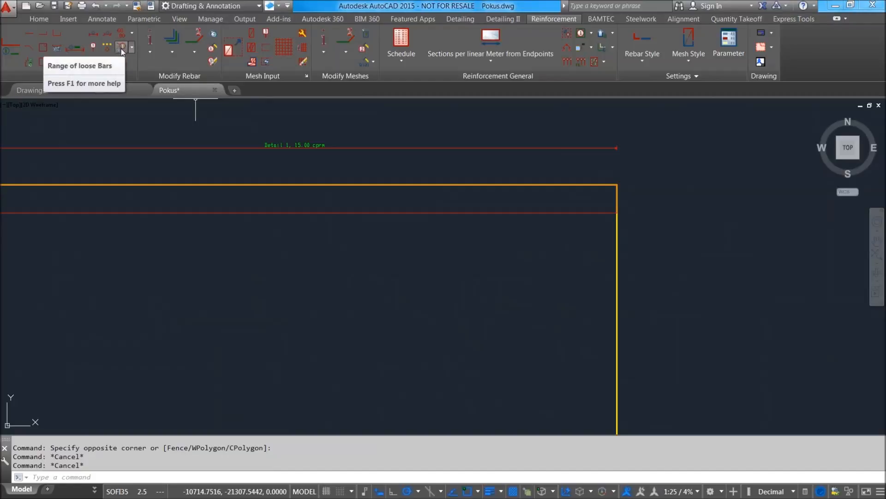
{"action": "left_click", "coordinate": [133, 49]}
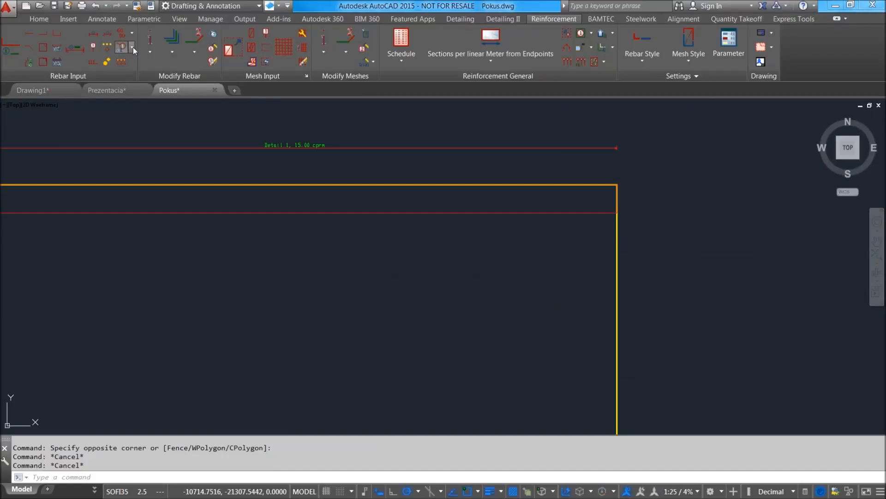
{"action": "left_click", "coordinate": [133, 48]}
{"action": "scroll", "coordinate": [237, 248], "scroll_direction": "down", "scroll_amount": 6}
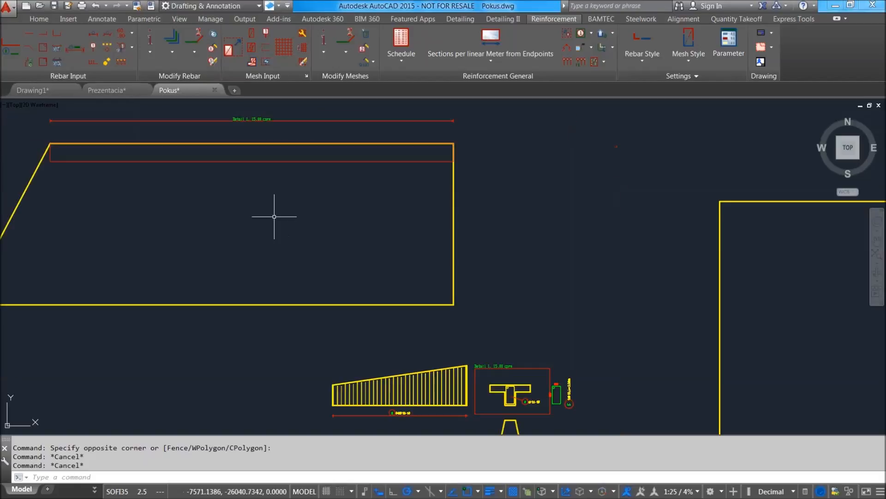
{"action": "left_click", "coordinate": [485, 62]}
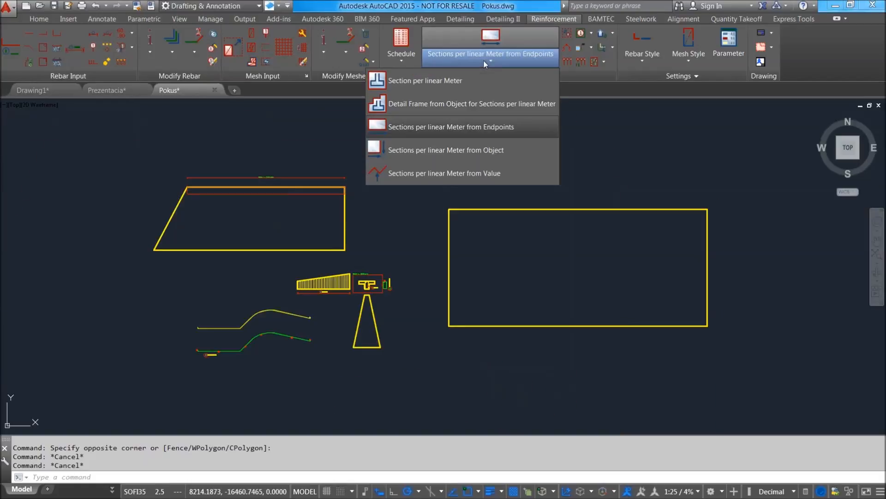
{"action": "left_click", "coordinate": [483, 59]}
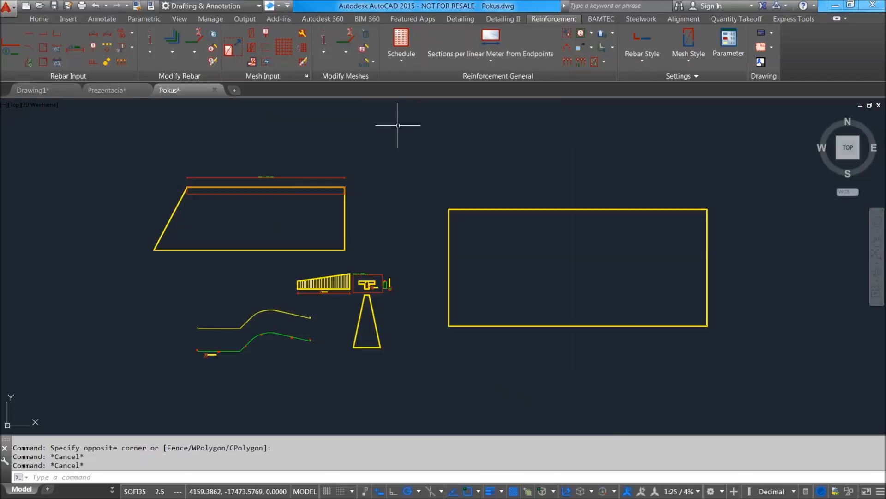
{"action": "scroll", "coordinate": [351, 296], "scroll_direction": "up", "scroll_amount": 8}
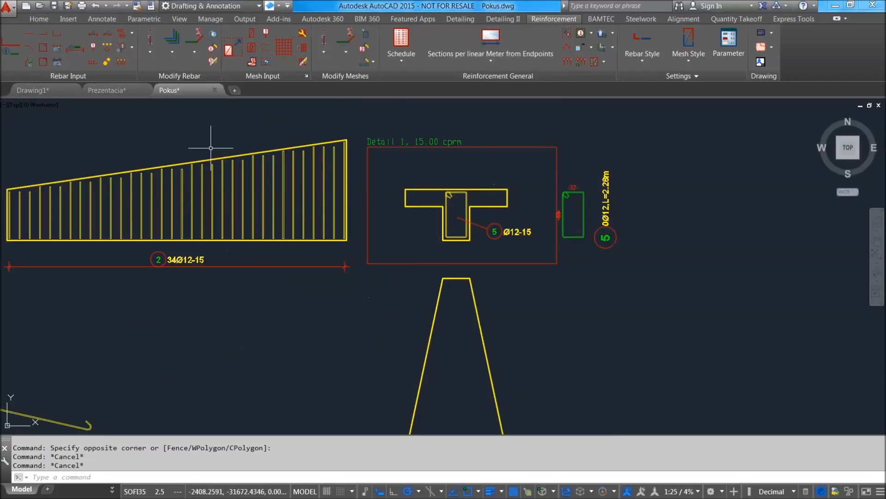
Try to lay distribution reinforcement using the bar mark 5 stirrup in the T-section as the profile.
{"action": "scroll", "coordinate": [273, 235], "scroll_direction": "down", "scroll_amount": 4}
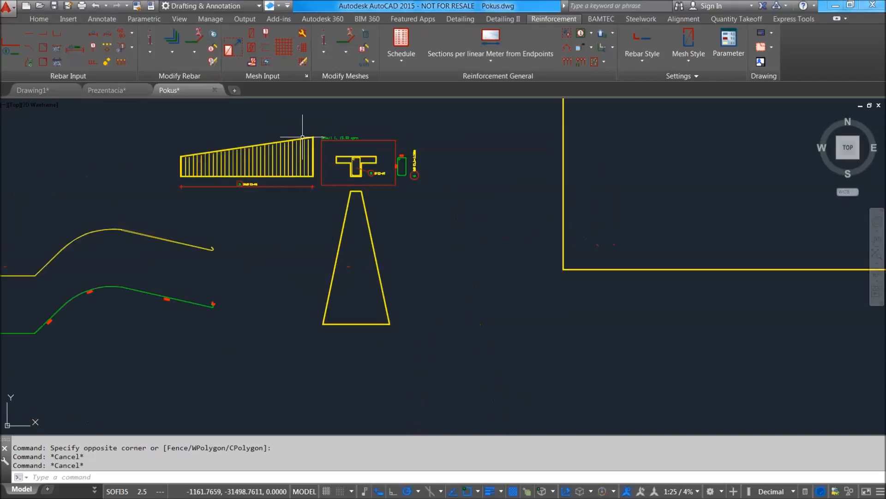
{"action": "scroll", "coordinate": [353, 224], "scroll_direction": "up", "scroll_amount": 8}
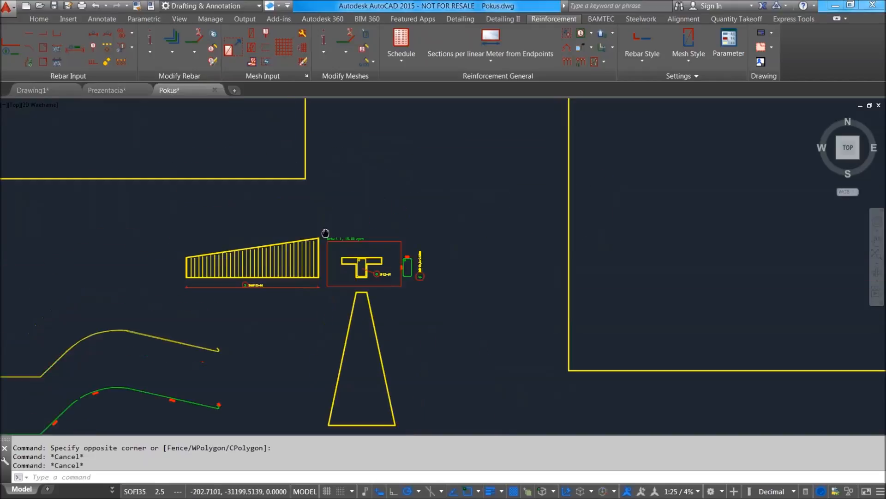
{"action": "scroll", "coordinate": [457, 259], "scroll_direction": "down", "scroll_amount": 5}
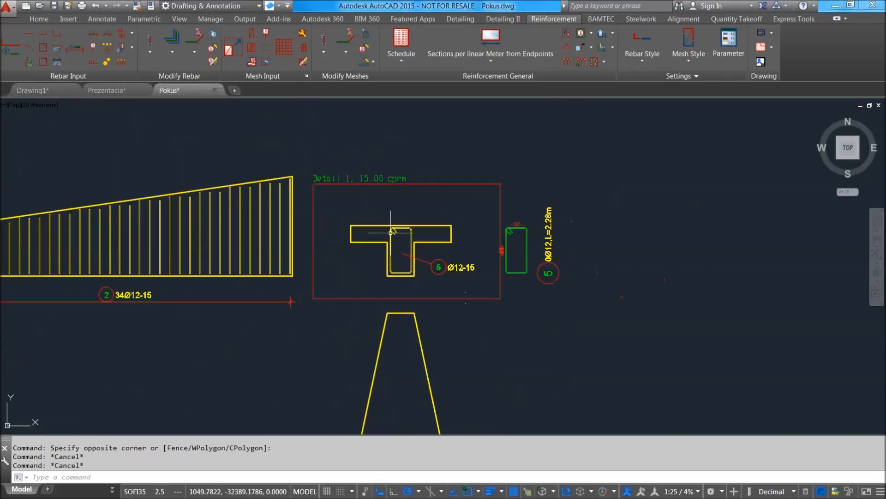
{"action": "scroll", "coordinate": [416, 217], "scroll_direction": "up", "scroll_amount": 1}
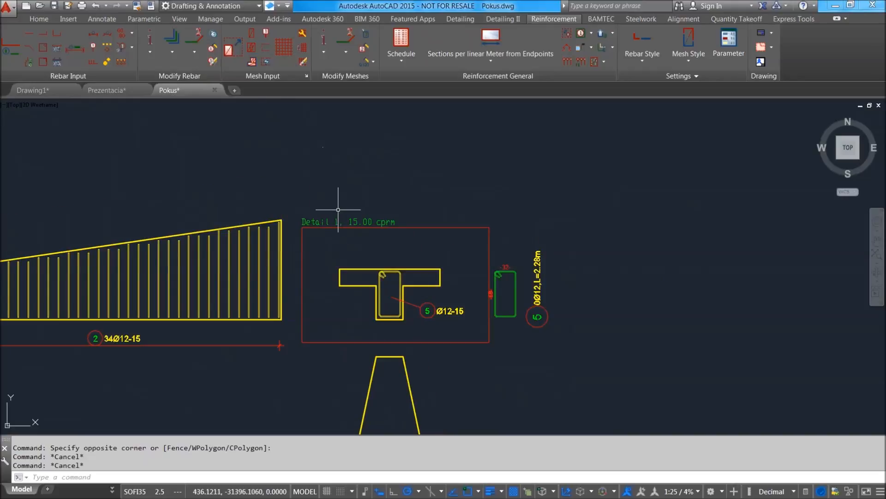
{"action": "scroll", "coordinate": [418, 235], "scroll_direction": "up", "scroll_amount": 3}
{"action": "scroll", "coordinate": [397, 277], "scroll_direction": "down", "scroll_amount": 3}
{"action": "scroll", "coordinate": [349, 280], "scroll_direction": "up", "scroll_amount": 2}
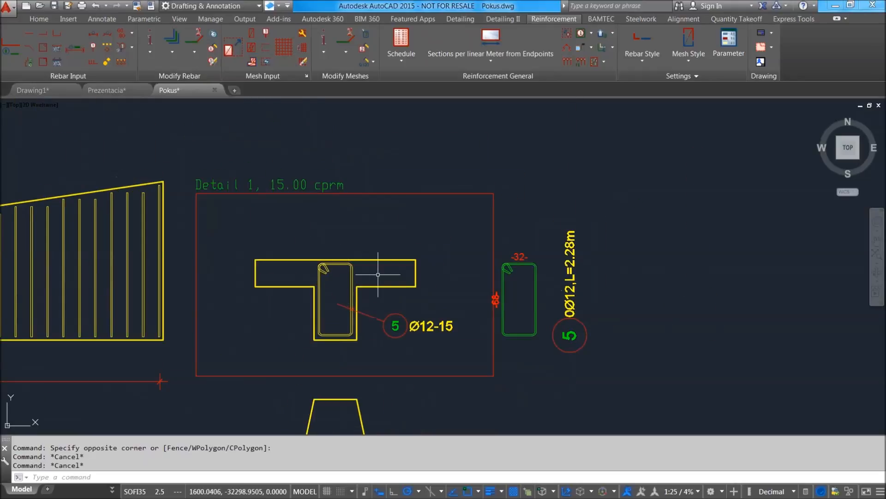
{"action": "scroll", "coordinate": [341, 362], "scroll_direction": "up", "scroll_amount": 4}
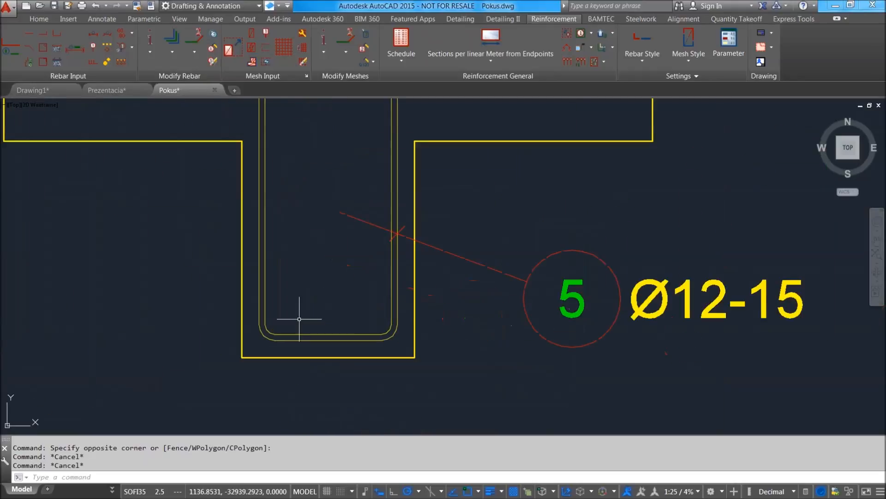
{"action": "left_click", "coordinate": [120, 48]}
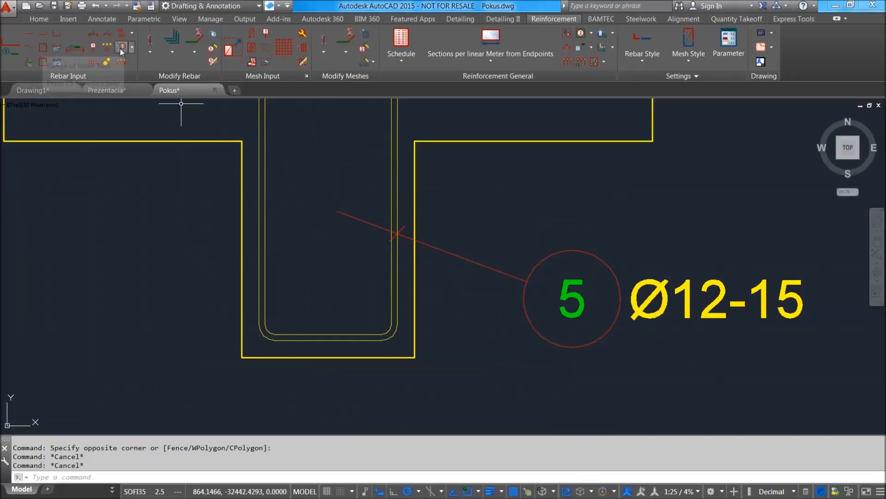
{"action": "left_click", "coordinate": [271, 328]}
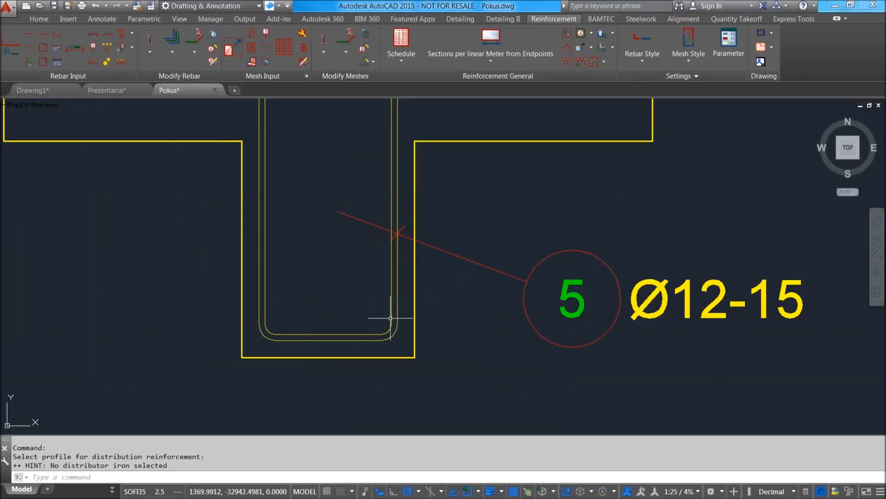
{"action": "scroll", "coordinate": [240, 317], "scroll_direction": "down", "scroll_amount": 4}
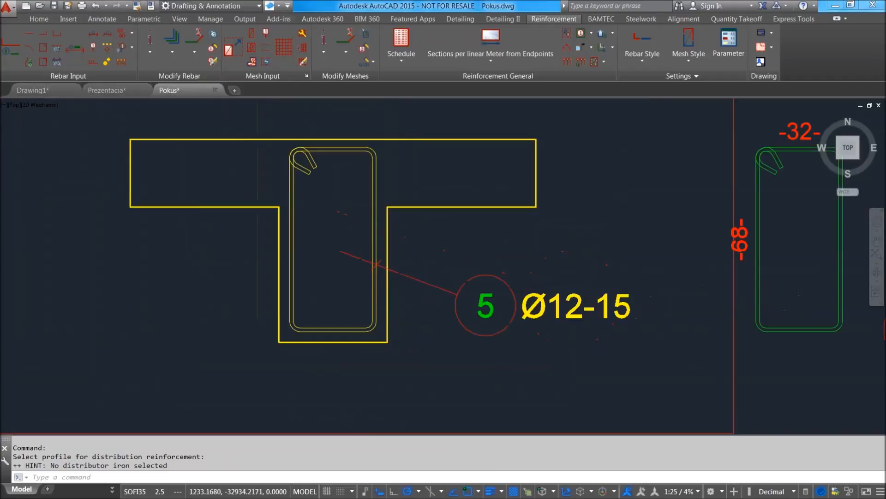
{"action": "scroll", "coordinate": [318, 315], "scroll_direction": "up", "scroll_amount": 4}
{"action": "scroll", "coordinate": [350, 317], "scroll_direction": "up", "scroll_amount": 2}
{"action": "scroll", "coordinate": [352, 317], "scroll_direction": "down", "scroll_amount": 2}
{"action": "scroll", "coordinate": [421, 296], "scroll_direction": "down", "scroll_amount": 6}
{"action": "scroll", "coordinate": [438, 298], "scroll_direction": "down", "scroll_amount": 4}
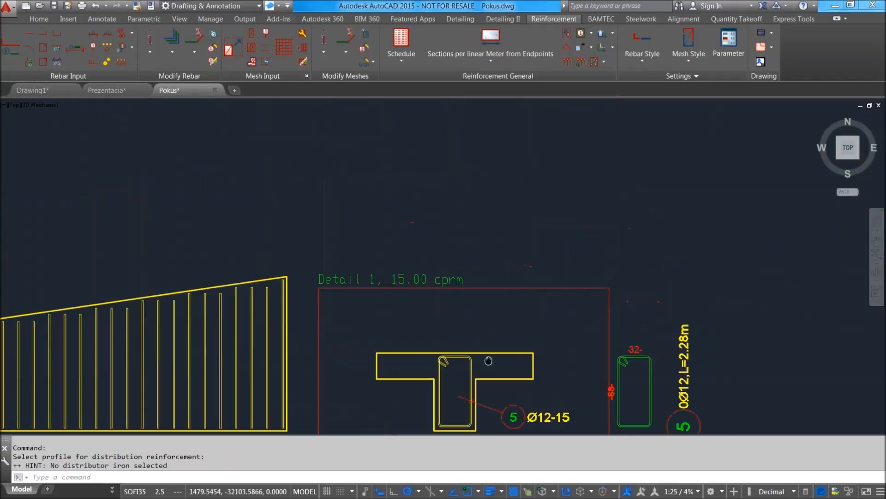
{"action": "middle_click_drag", "start_coordinate": [491, 333], "coordinate": [432, 301]}
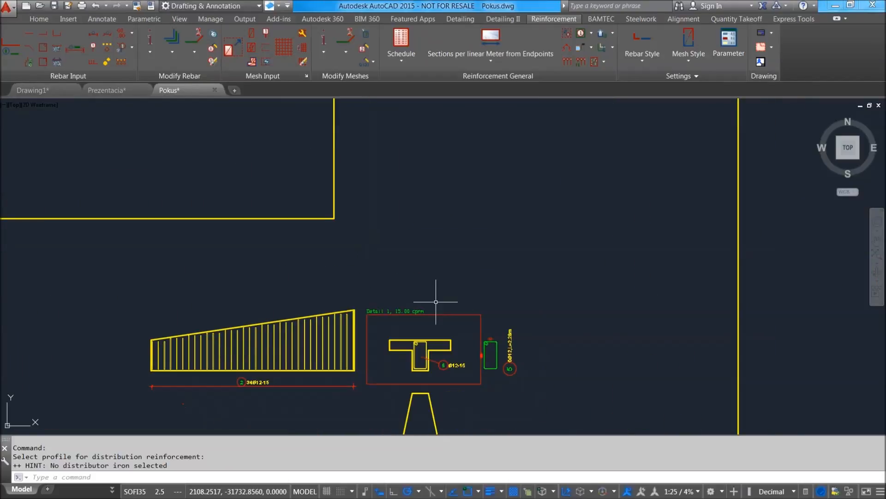
{"action": "middle_click_drag", "start_coordinate": [446, 206], "coordinate": [436, 187]}
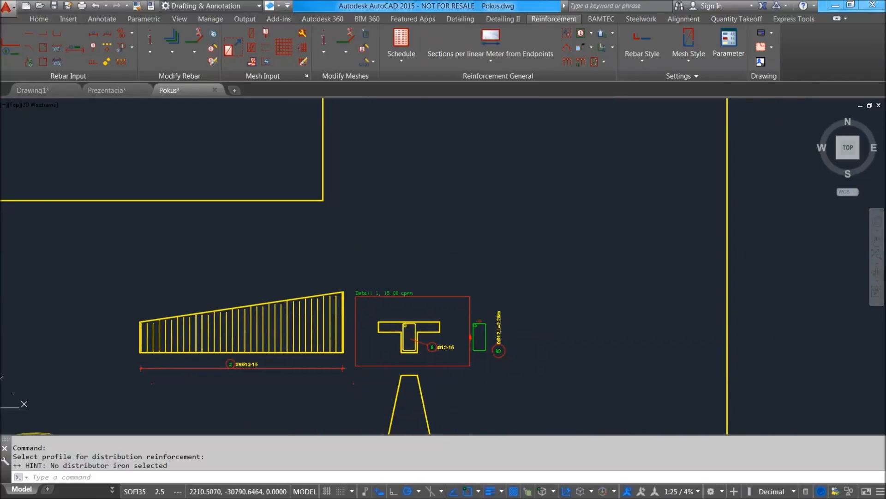
Start a reinforcement schedule with 1 execution, including the bending list, mesh cut list and list for prefabricated units.
{"action": "left_click", "coordinate": [405, 57]}
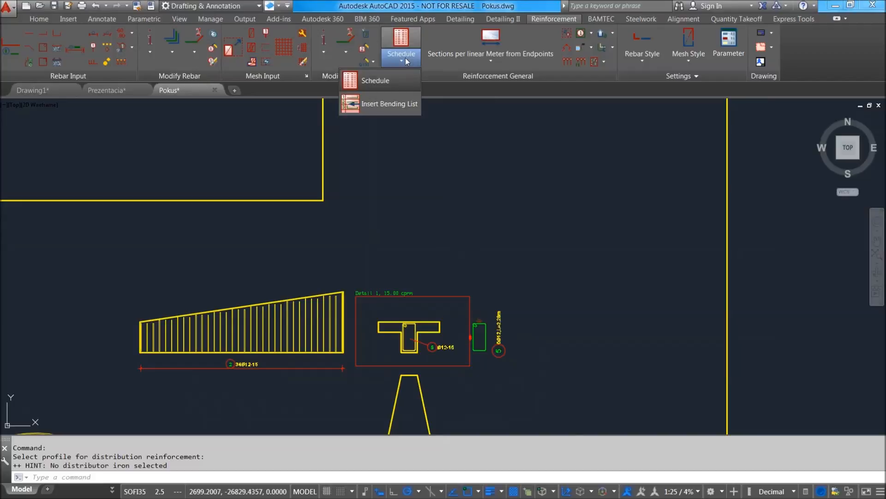
{"action": "left_click", "coordinate": [400, 80]}
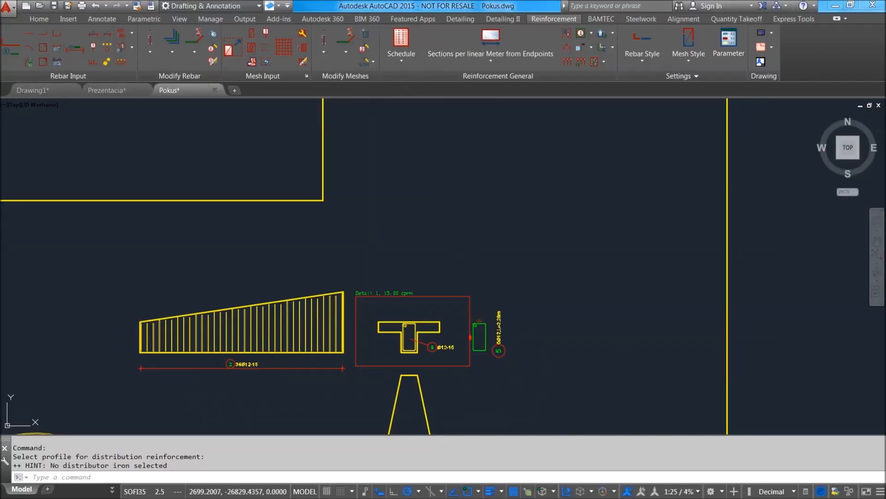
{"action": "mouse_move", "coordinate": [475, 152]}
{"action": "left_mouse_down"}
{"action": "mouse_move", "coordinate": [489, 128]}
{"action": "mouse_move", "coordinate": [603, 113]}
{"action": "left_mouse_up"}
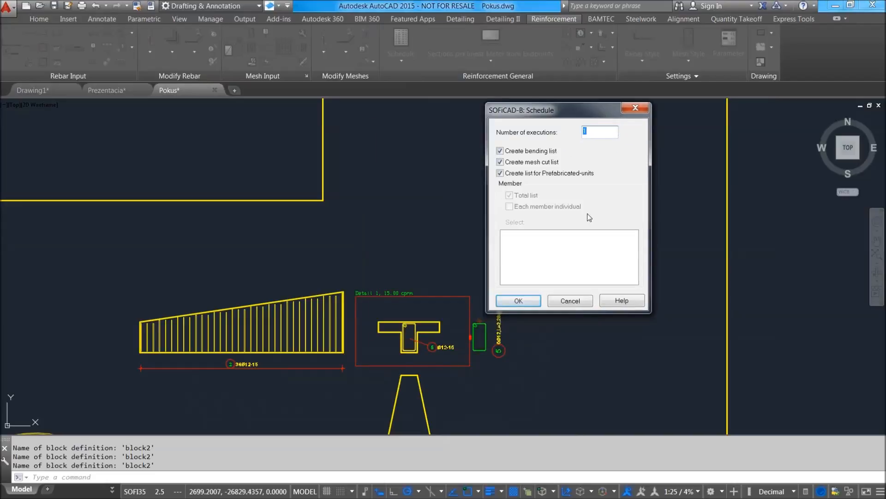
{"action": "left_click", "coordinate": [538, 299]}
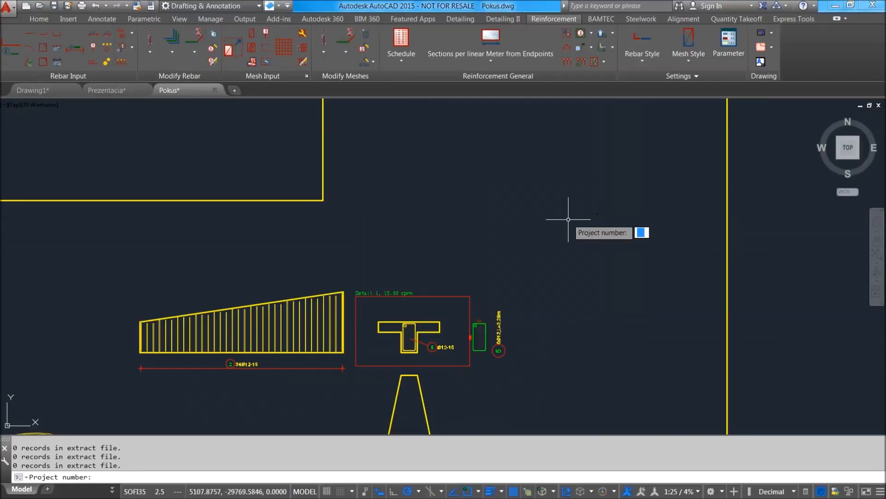
Enter 1 for the schedule's project number, drawing number, building project and component, and acknowledge the hint about unallocated layings.
{"action": "type", "text": "1"}
{"action": "key", "text": "Return"}
{"action": "key", "text": "Return"}
{"action": "key", "text": "Return"}
{"action": "key", "text": "Return"}
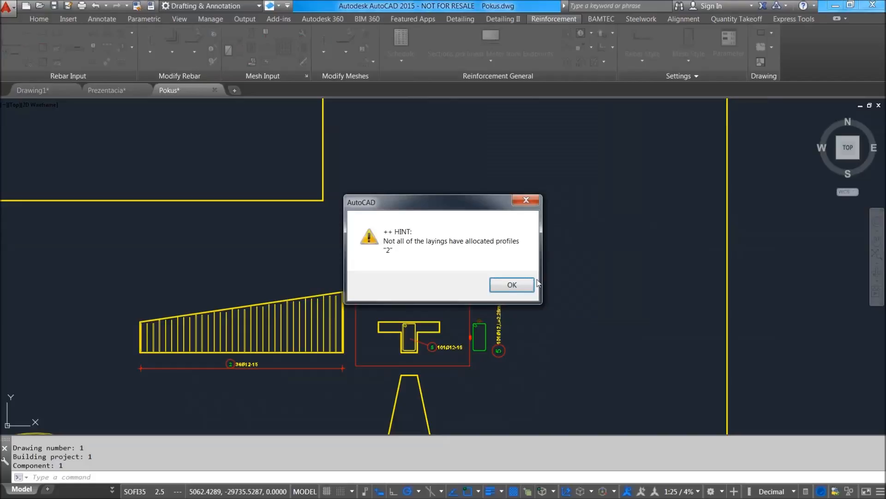
{"action": "left_click", "coordinate": [531, 284]}
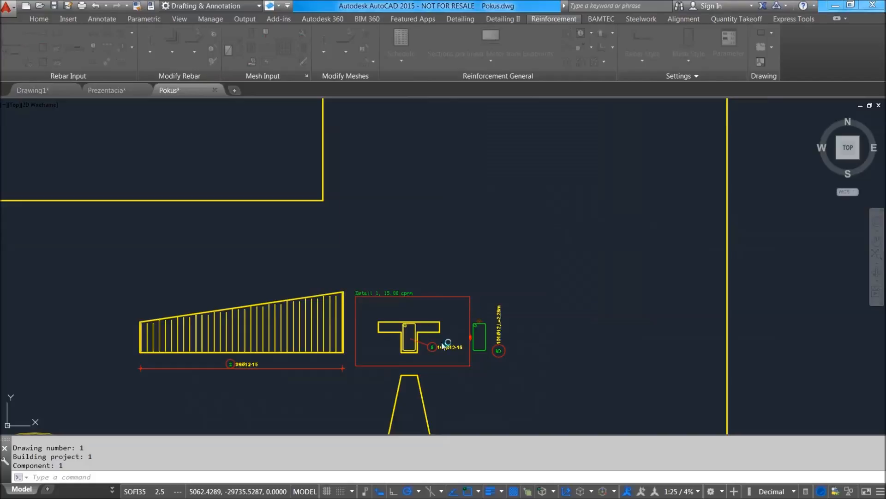
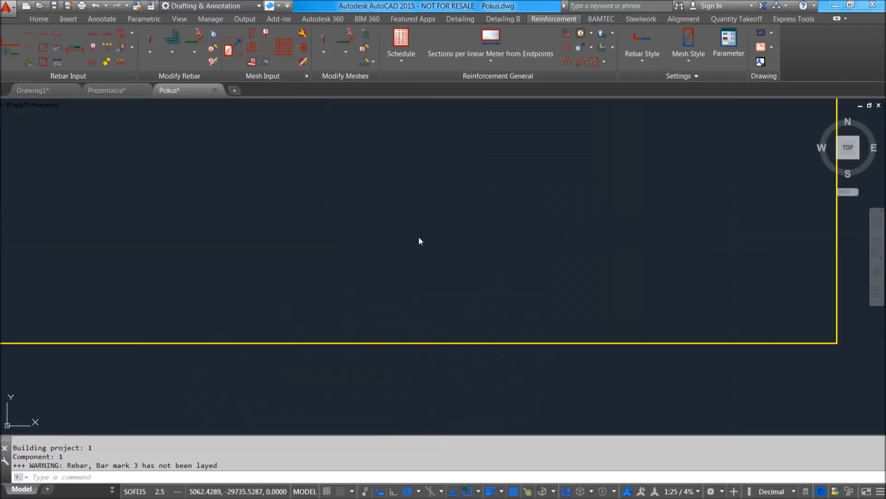
Examine the T-section's bar mark 5 annotation in Detail 1 and its linked laying along the trapezoidal slab's upper edge.
{"action": "scroll", "coordinate": [403, 274], "scroll_direction": "down", "scroll_amount": 10}
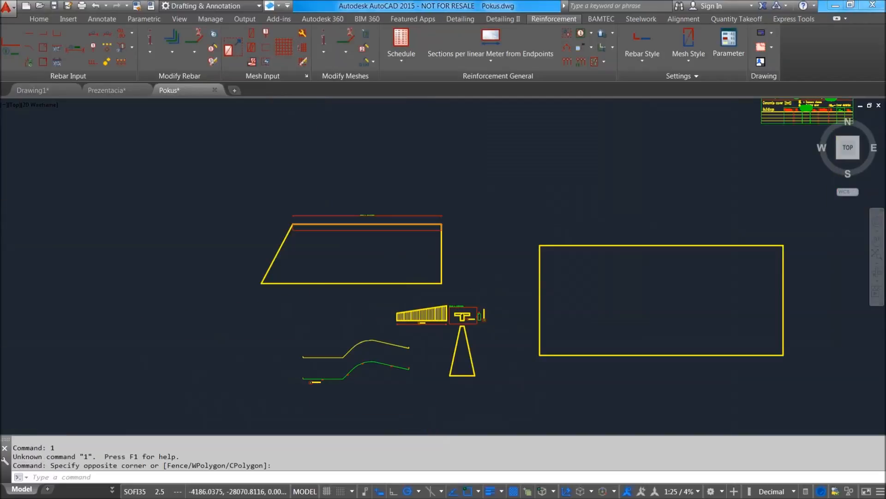
{"action": "key", "text": "Escape"}
{"action": "scroll", "coordinate": [424, 286], "scroll_direction": "up", "scroll_amount": 8}
{"action": "scroll", "coordinate": [462, 306], "scroll_direction": "up", "scroll_amount": 5}
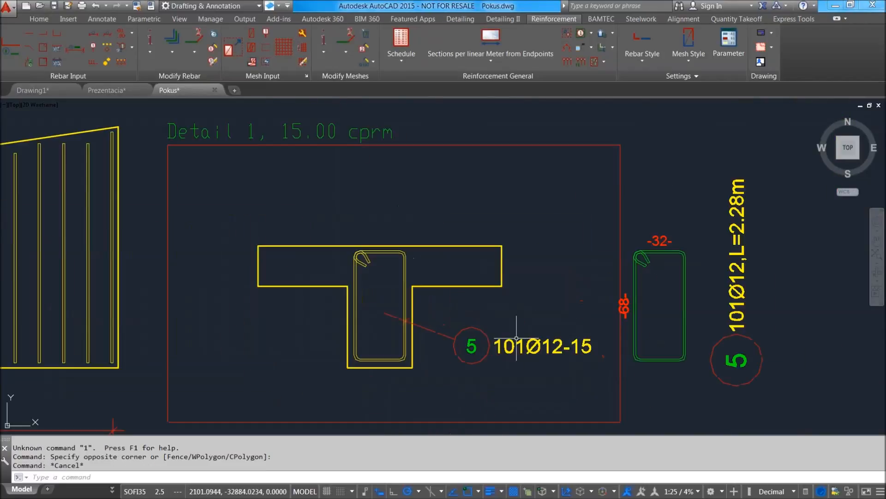
{"action": "scroll", "coordinate": [489, 323], "scroll_direction": "down", "scroll_amount": 8}
{"action": "scroll", "coordinate": [485, 316], "scroll_direction": "up", "scroll_amount": 4}
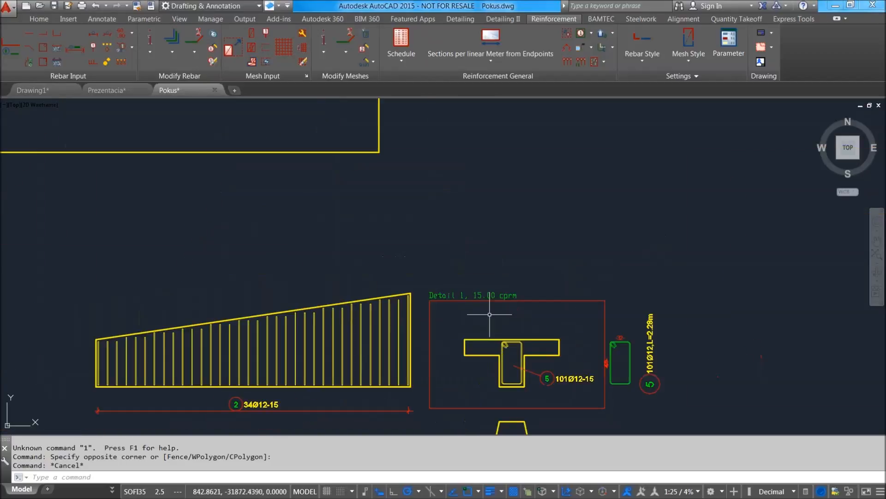
{"action": "scroll", "coordinate": [512, 293], "scroll_direction": "down", "scroll_amount": 4}
{"action": "scroll", "coordinate": [507, 291], "scroll_direction": "up", "scroll_amount": 4}
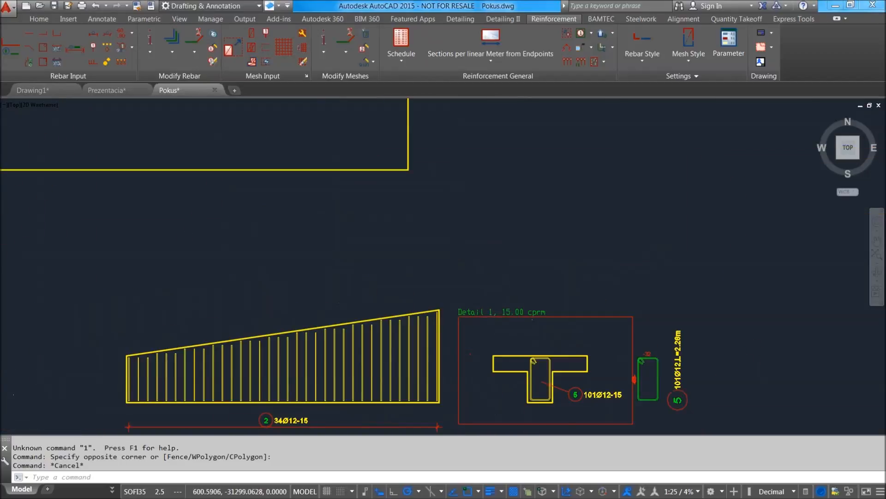
{"action": "scroll", "coordinate": [501, 287], "scroll_direction": "down", "scroll_amount": 4}
{"action": "middle_click_drag", "start_coordinate": [501, 287], "coordinate": [533, 388]}
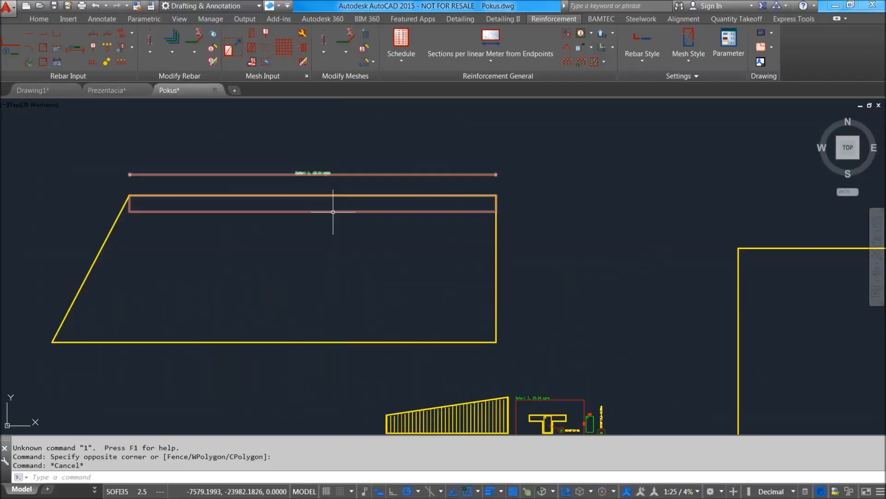
{"action": "middle_click_drag", "start_coordinate": [324, 200], "coordinate": [260, 176]}
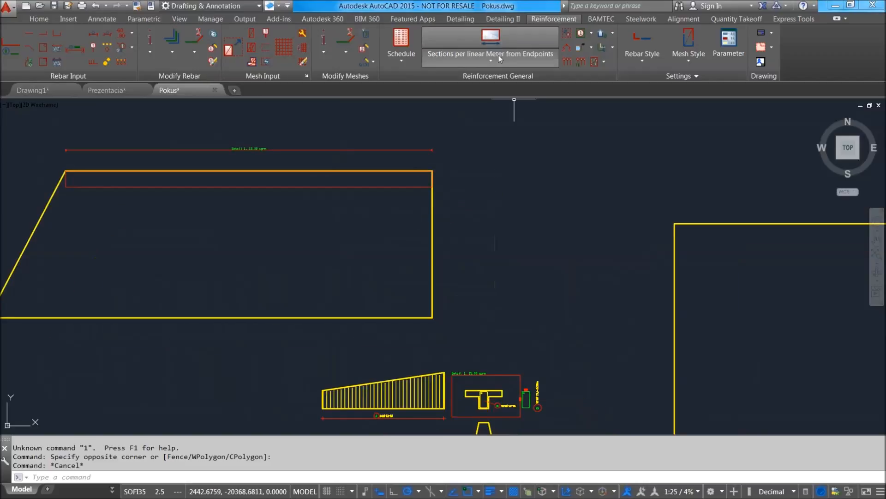
Start a per-linear-metre section laying from endpoints along the trapezoidal slab's lower edge, from its right corner to its left corner.
{"action": "left_click", "coordinate": [498, 59]}
{"action": "left_click", "coordinate": [496, 41]}
{"action": "left_click", "coordinate": [433, 317]}
{"action": "middle_click_drag", "start_coordinate": [247, 309], "coordinate": [372, 297]}
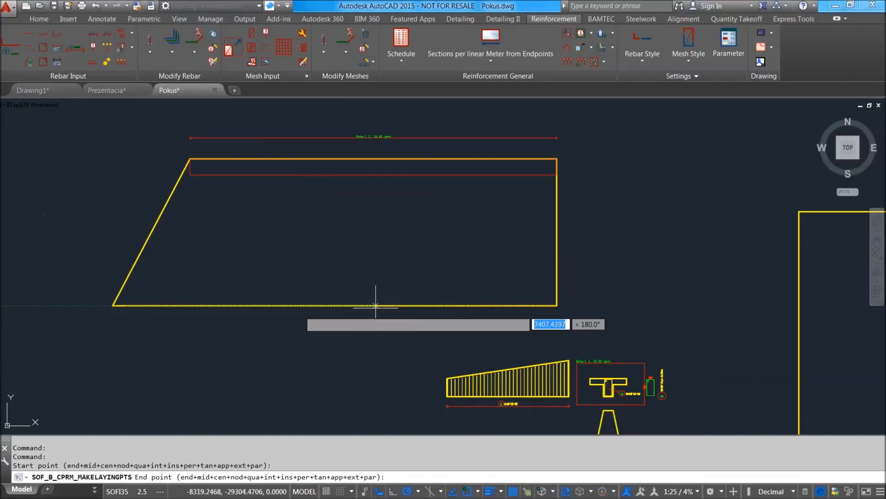
{"action": "left_click", "coordinate": [114, 301]}
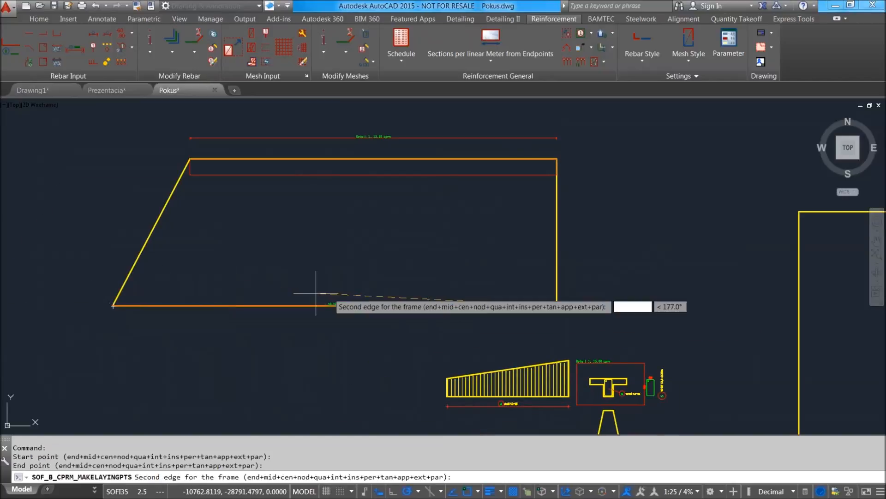
Set the new laying's second frame edge on the slab's right side and place its group line just below the lower edge.
{"action": "scroll", "coordinate": [416, 295], "scroll_direction": "up", "scroll_amount": 3}
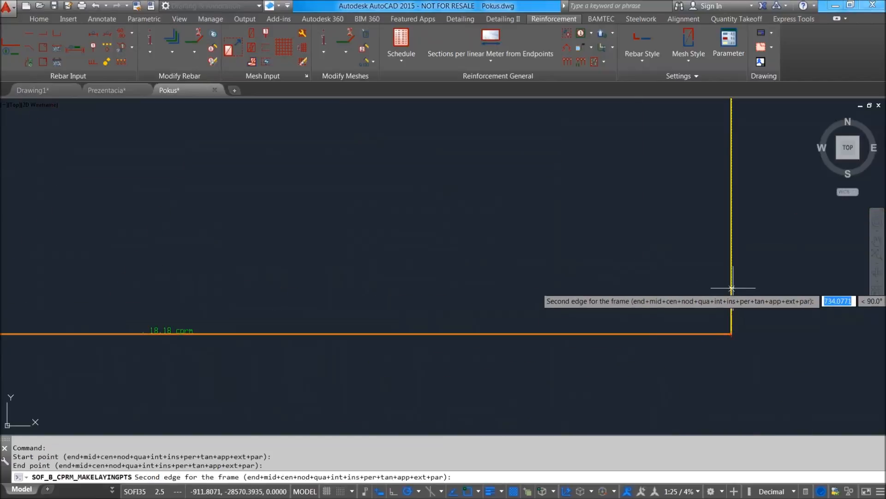
{"action": "left_click", "coordinate": [732, 274]}
{"action": "scroll", "coordinate": [531, 323], "scroll_direction": "down", "scroll_amount": 5}
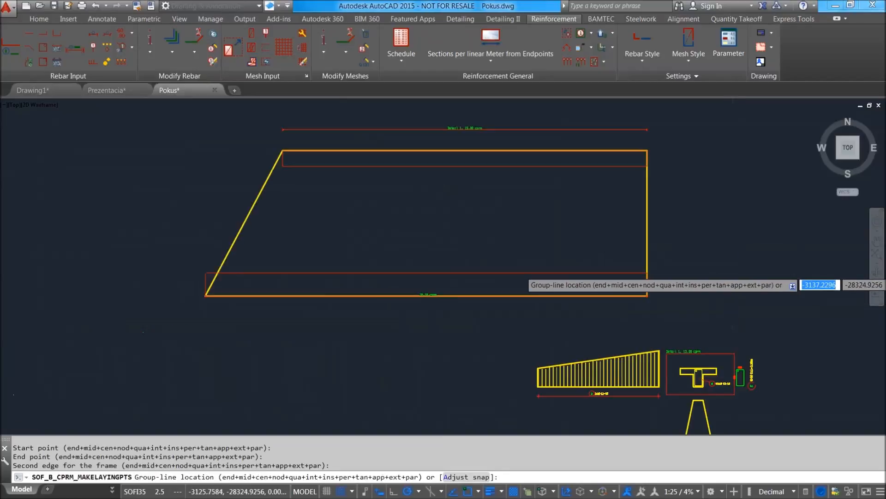
{"action": "scroll", "coordinate": [508, 299], "scroll_direction": "up", "scroll_amount": 5}
{"action": "left_click", "coordinate": [574, 297]}
{"action": "scroll", "coordinate": [610, 311], "scroll_direction": "down", "scroll_amount": 5}
{"action": "scroll", "coordinate": [569, 333], "scroll_direction": "up", "scroll_amount": 5}
{"action": "scroll", "coordinate": [588, 336], "scroll_direction": "down", "scroll_amount": 4}
{"action": "key", "text": "Escape"}
Reapply the T-section's bar mark 5 laying with multiplier 1 and 15 cm spacing.
{"action": "left_click", "coordinate": [589, 310]}
{"action": "double_click", "coordinate": [589, 310]}
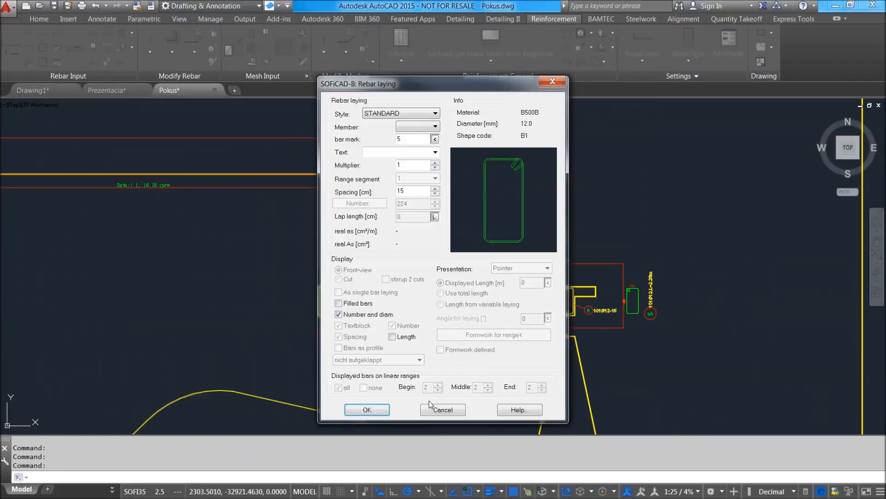
{"action": "left_click", "coordinate": [367, 409]}
{"action": "scroll", "coordinate": [661, 314], "scroll_direction": "up", "scroll_amount": 6}
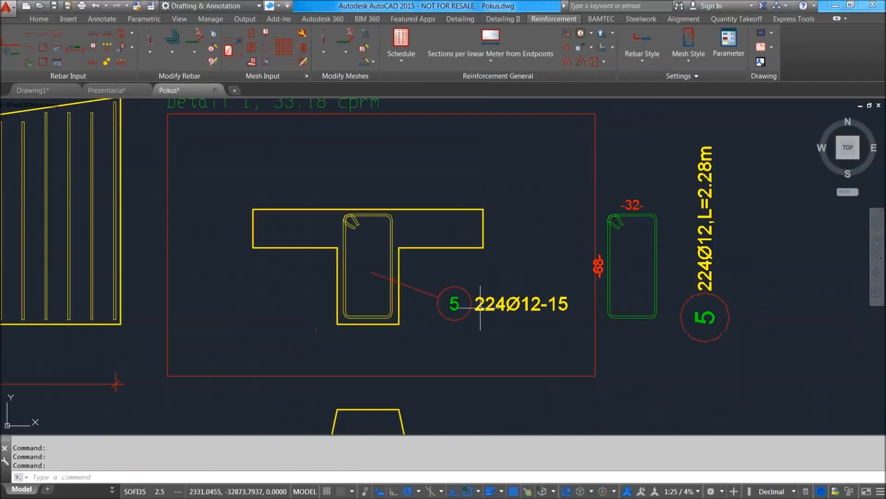
{"action": "scroll", "coordinate": [573, 304], "scroll_direction": "down", "scroll_amount": 10}
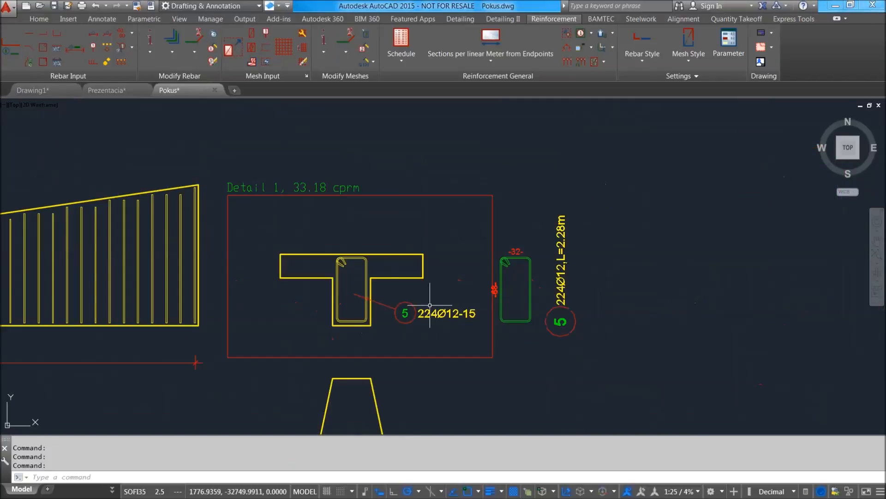
Compare the slab's two per-linear-metre layings with the heading and bar mark 5 annotation of Detail 1.
{"action": "middle_click_drag", "start_coordinate": [439, 291], "coordinate": [535, 325]}
{"action": "middle_click_drag", "start_coordinate": [381, 219], "coordinate": [338, 259]}
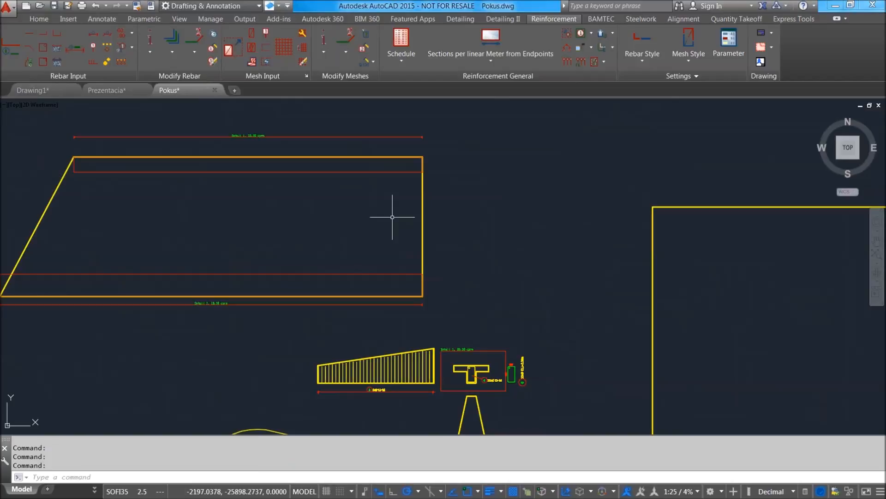
{"action": "scroll", "coordinate": [439, 353], "scroll_direction": "up", "scroll_amount": 5}
{"action": "scroll", "coordinate": [469, 316], "scroll_direction": "down", "scroll_amount": 6}
{"action": "scroll", "coordinate": [500, 355], "scroll_direction": "up", "scroll_amount": 10}
{"action": "scroll", "coordinate": [512, 323], "scroll_direction": "down", "scroll_amount": 6}
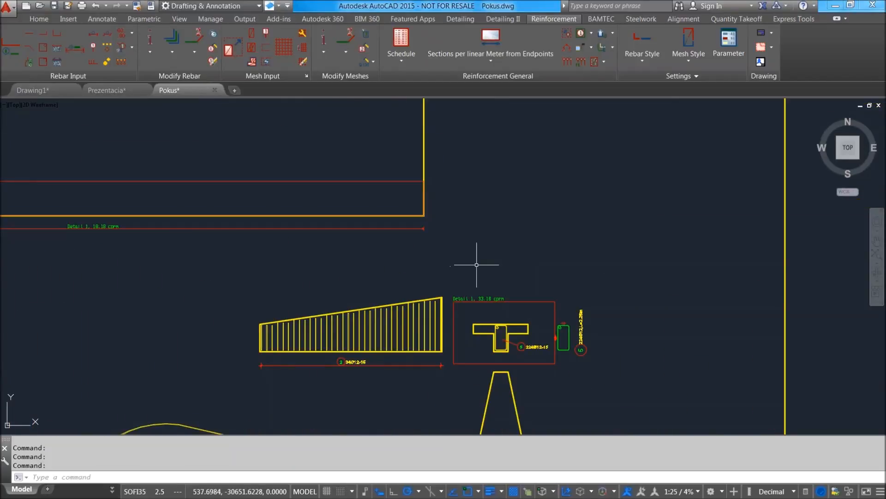
{"action": "middle_click_drag", "start_coordinate": [353, 144], "coordinate": [396, 211]}
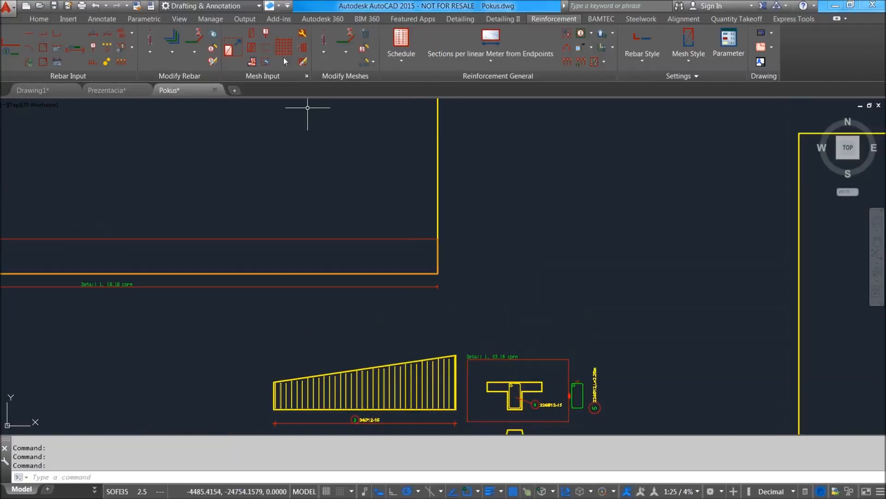
{"action": "middle_click_drag", "start_coordinate": [444, 187], "coordinate": [440, 248]}
{"action": "middle_click_drag", "start_coordinate": [305, 207], "coordinate": [473, 255]}
{"action": "scroll", "coordinate": [472, 256], "scroll_direction": "down", "scroll_amount": 4}
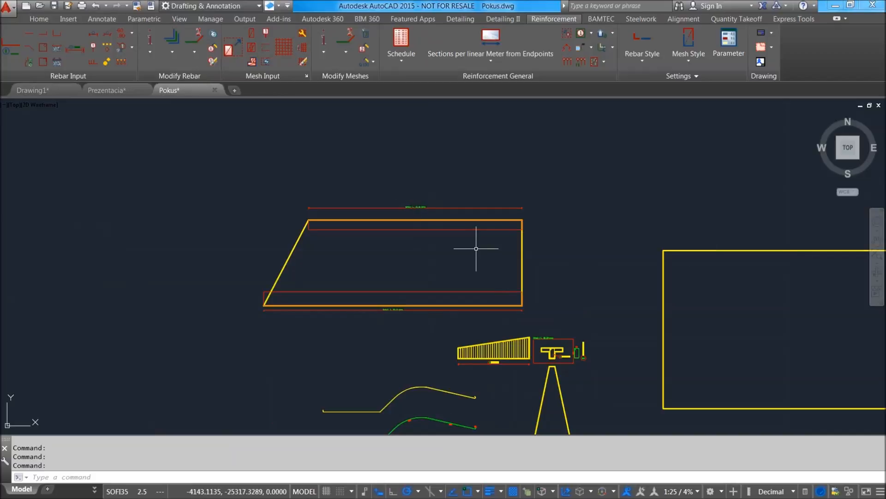
{"action": "middle_click_drag", "start_coordinate": [577, 217], "coordinate": [336, 246]}
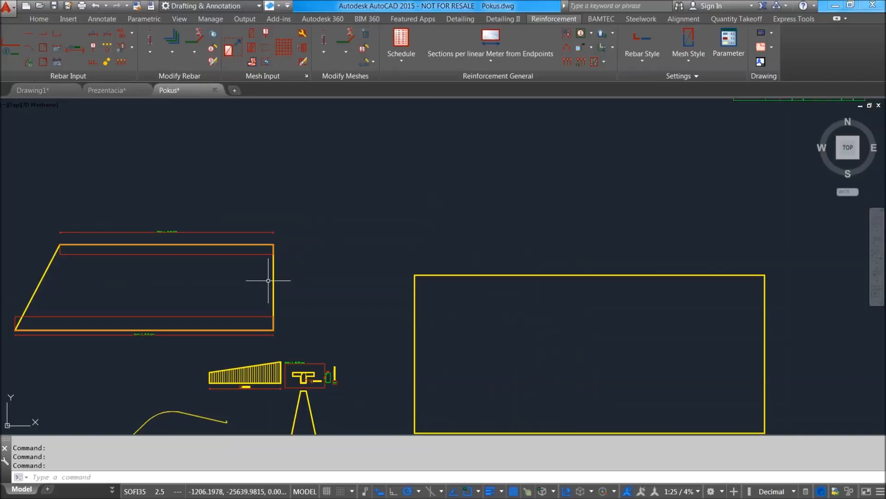
{"action": "middle_click_drag", "start_coordinate": [278, 276], "coordinate": [374, 235]}
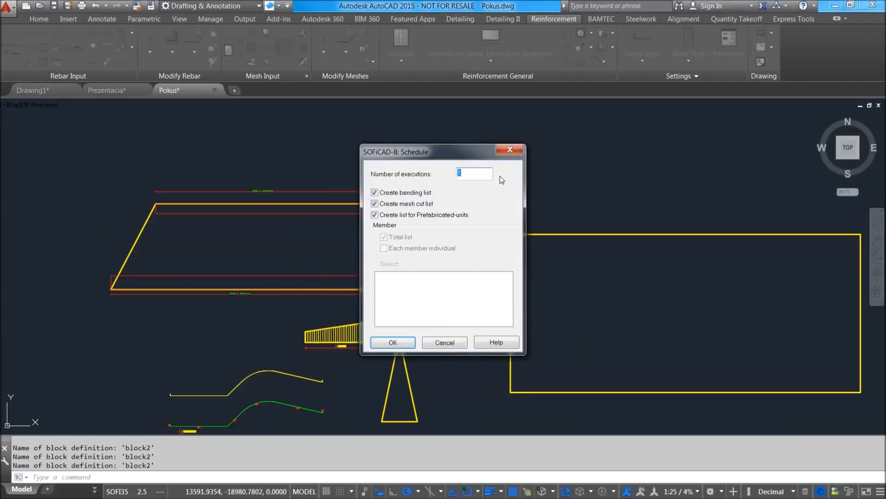
Generate the reinforcement schedule with 1 execution, entering 1 for project number, drawing number, building project and component, and acknowledge the hint.
{"action": "left_click", "coordinate": [391, 343]}
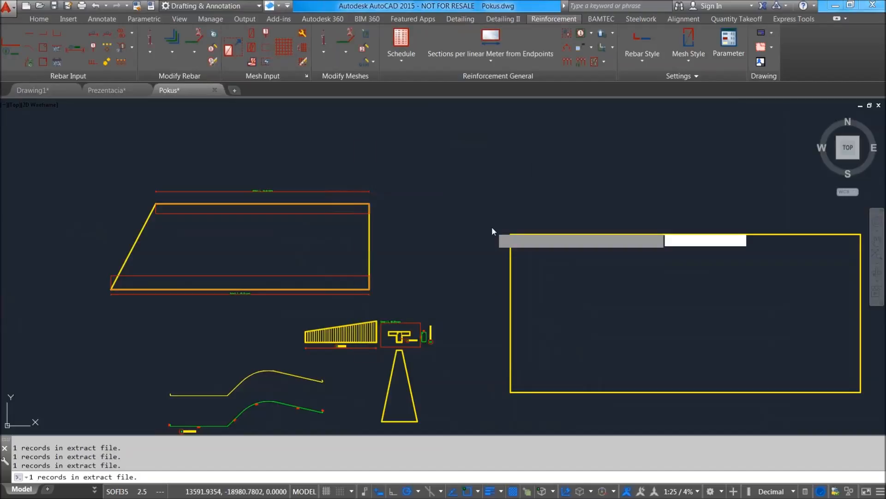
{"action": "key", "text": "Return"}
{"action": "type", "text": "1"}
{"action": "key", "text": "Return"}
{"action": "type", "text": "1"}
{"action": "key", "text": "Return"}
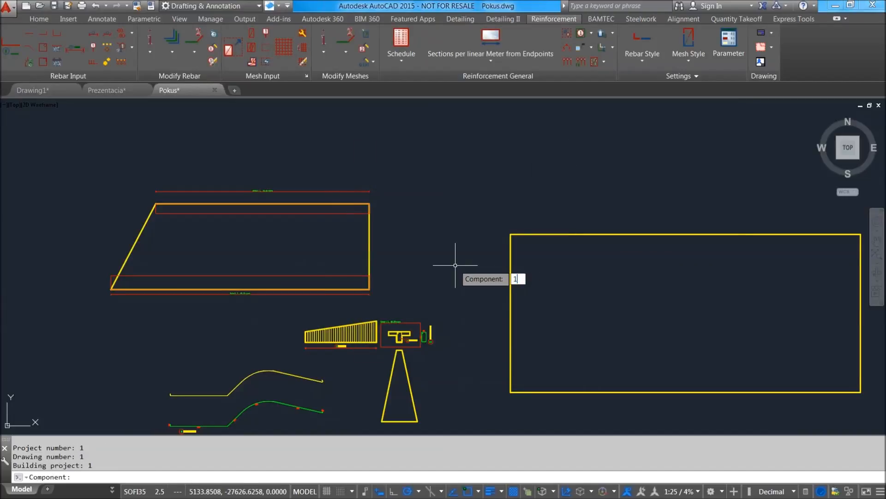
{"action": "type", "text": "1"}
{"action": "key", "text": "Return"}
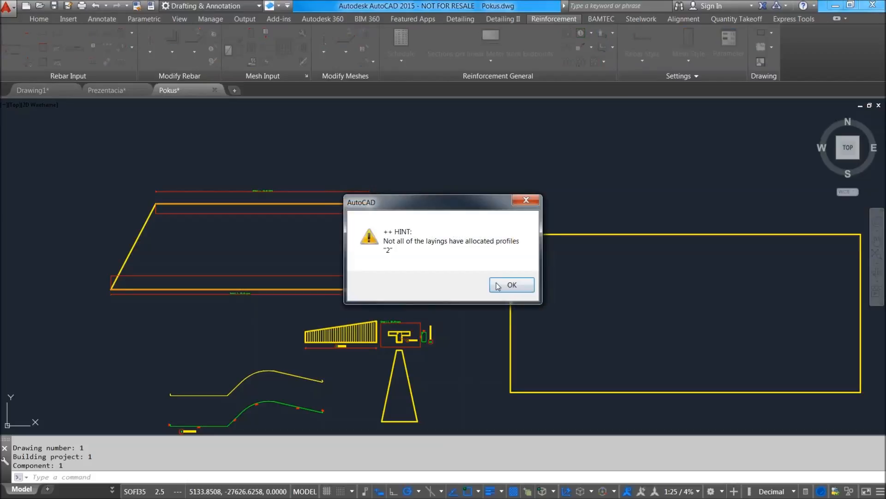
{"action": "left_click", "coordinate": [508, 283]}
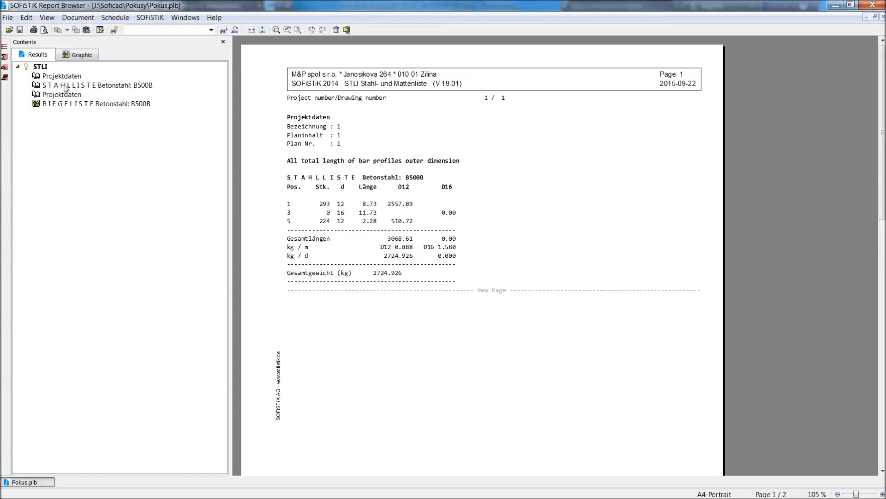
Look through the project data, steel list and bending list in the schedule report.
{"action": "left_click", "coordinate": [66, 85]}
{"action": "left_click", "coordinate": [72, 94]}
{"action": "left_click", "coordinate": [84, 104]}
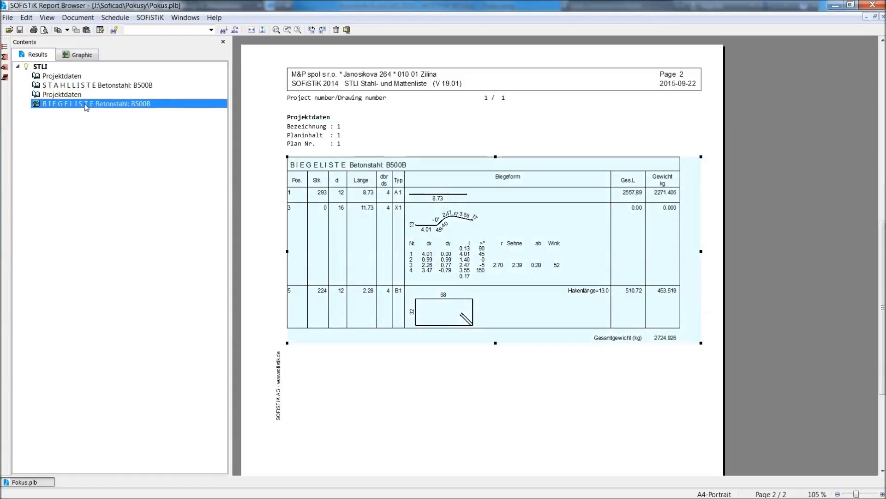
{"action": "left_click", "coordinate": [84, 94]}
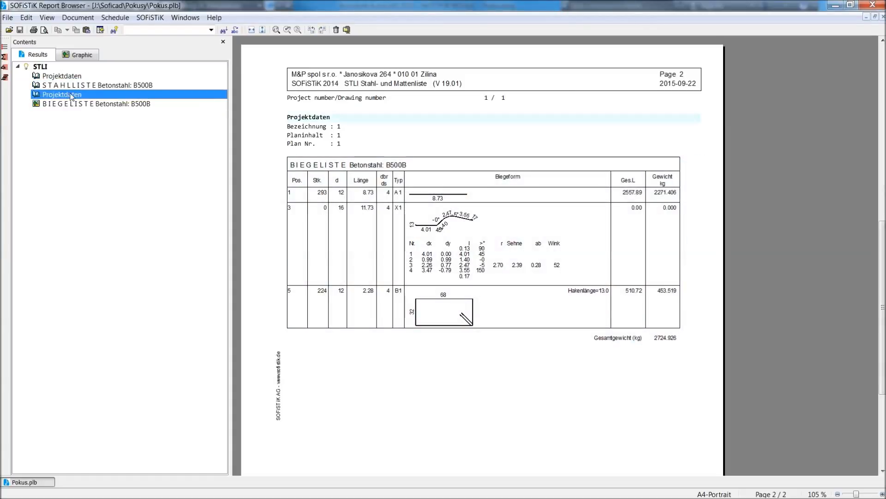
{"action": "left_click", "coordinate": [8, 18]}
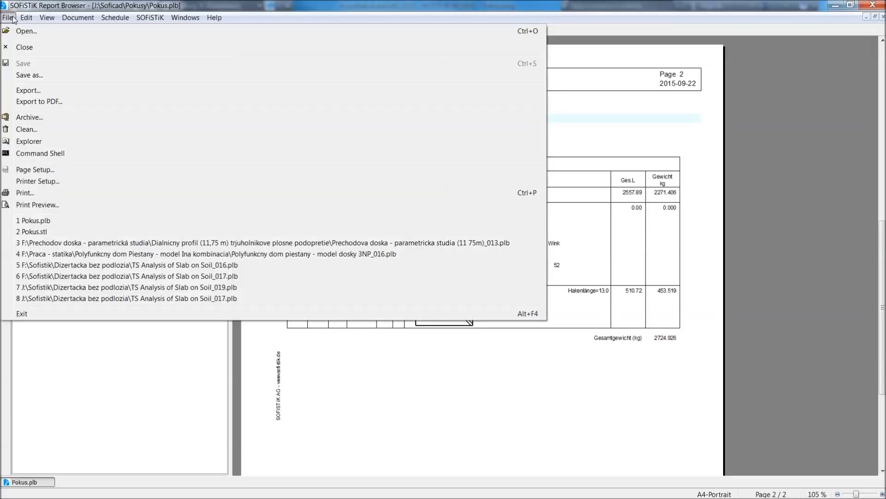
{"action": "left_click", "coordinate": [13, 18]}
{"action": "left_click", "coordinate": [21, 17]}
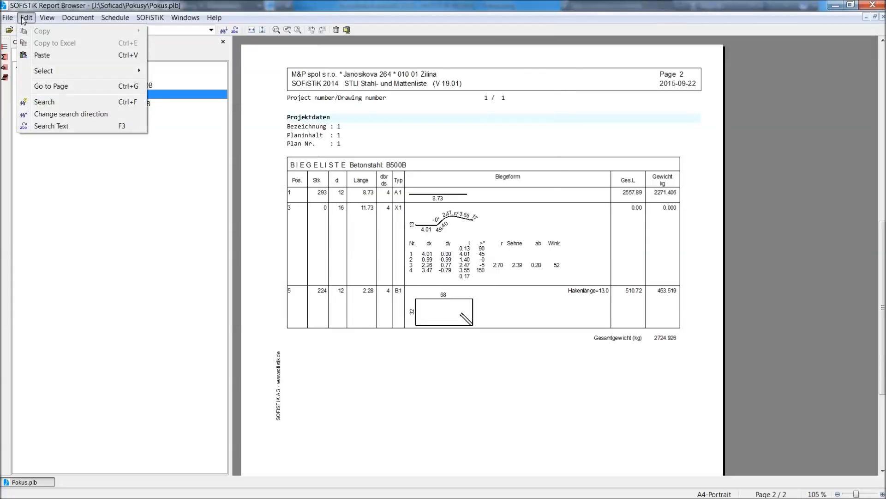
{"action": "left_click", "coordinate": [537, 271]}
{"action": "left_click", "coordinate": [537, 270]}
Examine the bending list table in the report, including its lengths and weights.
{"action": "left_click_drag", "start_coordinate": [669, 315], "coordinate": [629, 378]}
{"action": "left_click", "coordinate": [630, 377]}
{"action": "left_click", "coordinate": [619, 304]}
{"action": "left_click", "coordinate": [640, 312]}
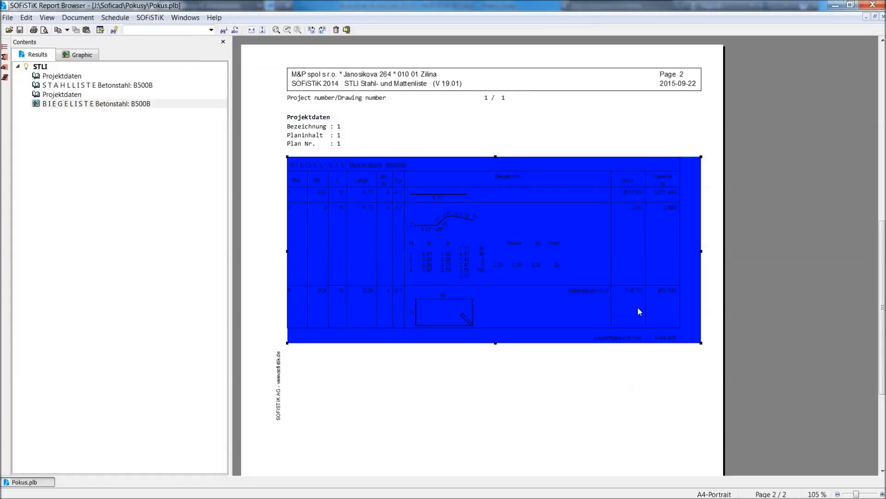
{"action": "left_click", "coordinate": [564, 441]}
{"action": "left_click", "coordinate": [474, 259]}
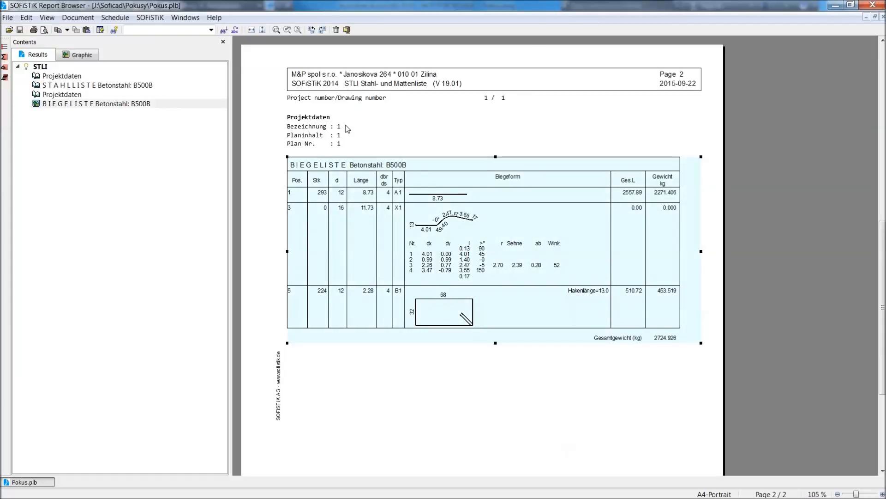
Close the report and insert the bending list from the Pokus DXF file into the AutoCAD drawing, below the large rectangle and sections.
{"action": "left_click", "coordinate": [873, 5]}
{"action": "left_click", "coordinate": [403, 61]}
{"action": "left_click", "coordinate": [398, 104]}
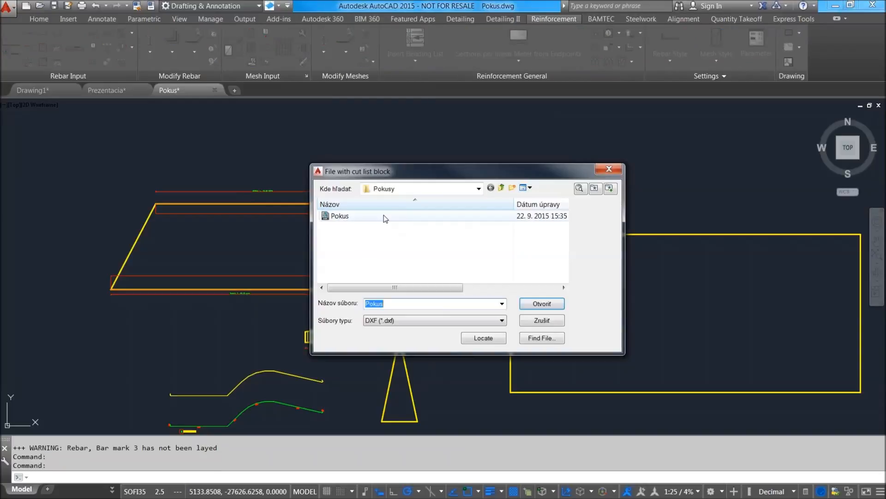
{"action": "left_click", "coordinate": [542, 304]}
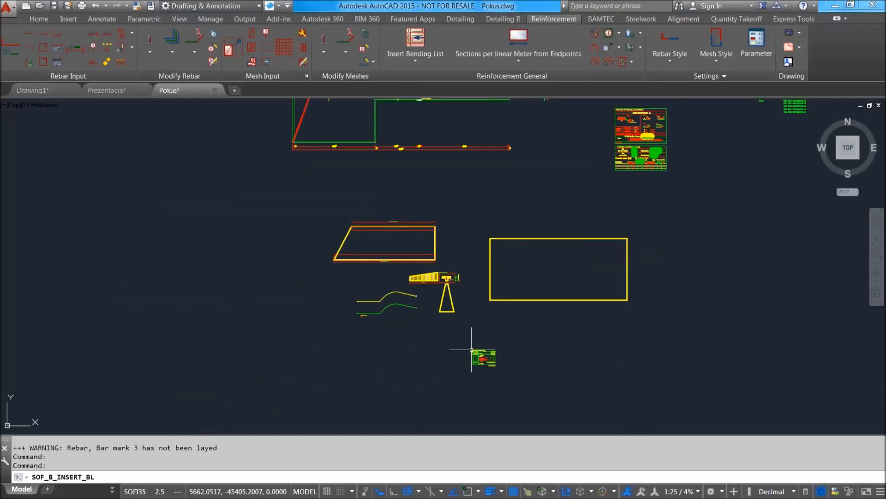
{"action": "left_click", "coordinate": [476, 356]}
{"action": "scroll", "coordinate": [467, 360], "scroll_direction": "up", "scroll_amount": 6}
{"action": "scroll", "coordinate": [347, 278], "scroll_direction": "down", "scroll_amount": 4}
Open the BIEGELISTE1 block in the Block Editor and select the total length text of position 3.
{"action": "left_click", "coordinate": [344, 281]}
{"action": "scroll", "coordinate": [344, 281], "scroll_direction": "up", "scroll_amount": 4}
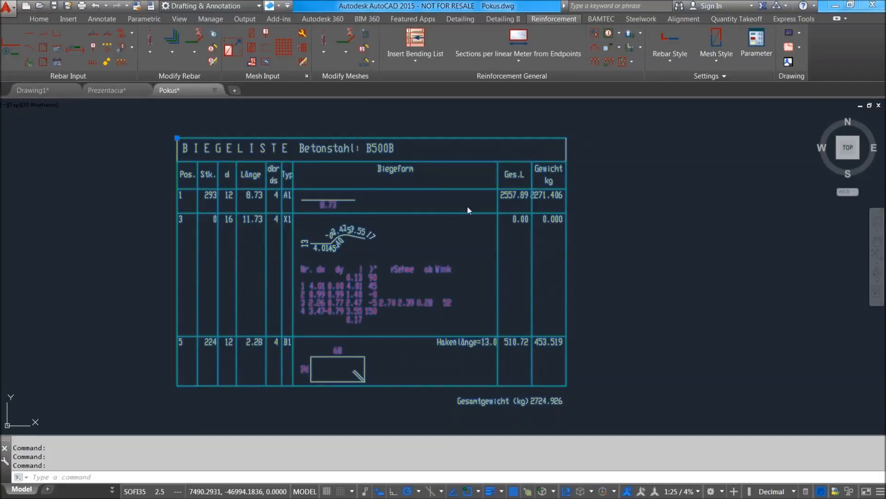
{"action": "double_click", "coordinate": [414, 295]}
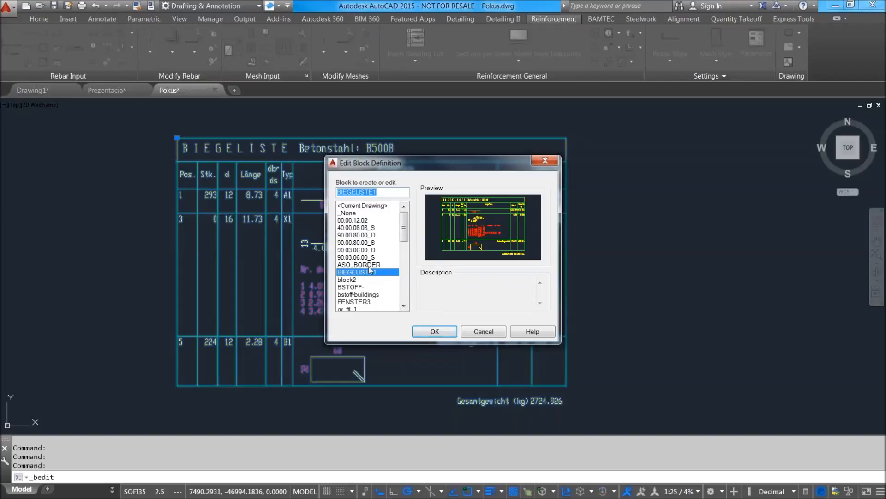
{"action": "left_click", "coordinate": [436, 334]}
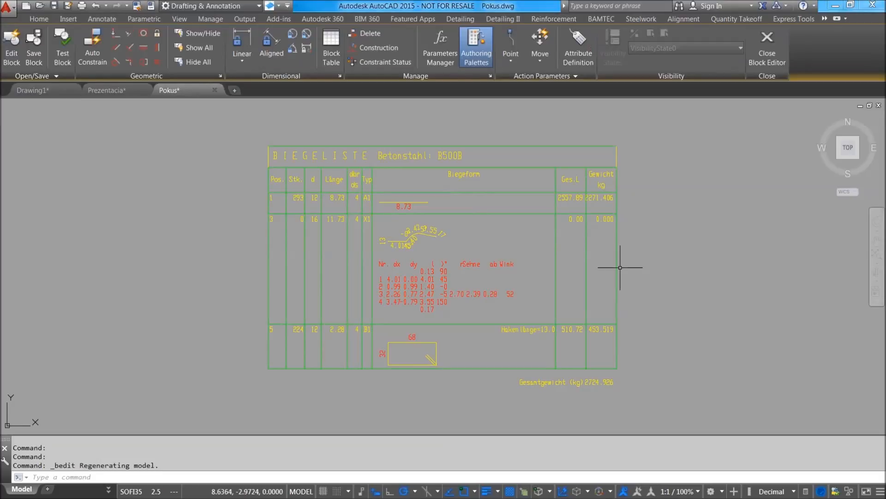
{"action": "middle_click_drag", "start_coordinate": [576, 219], "coordinate": [571, 230]}
{"action": "left_click", "coordinate": [574, 233]}
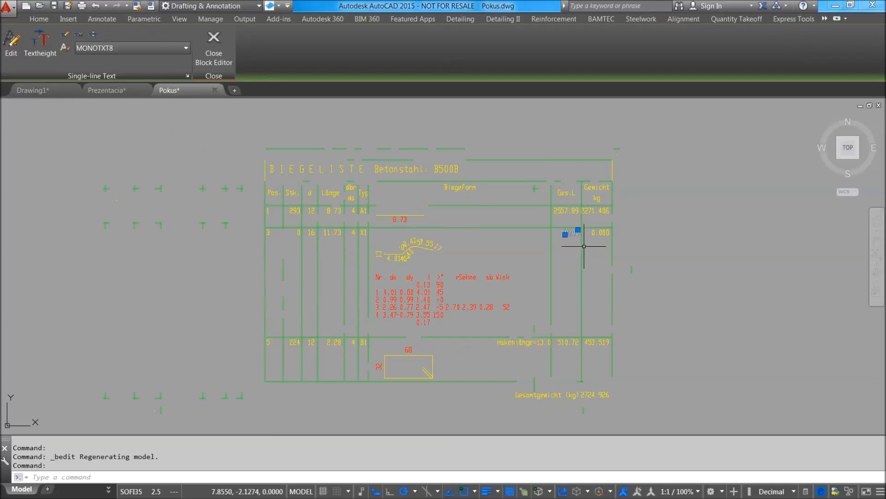
Look over the bending list table and close the Block Editor, discarding the changes to BIEGELISTE1.
{"action": "scroll", "coordinate": [447, 210], "scroll_direction": "up", "scroll_amount": 2}
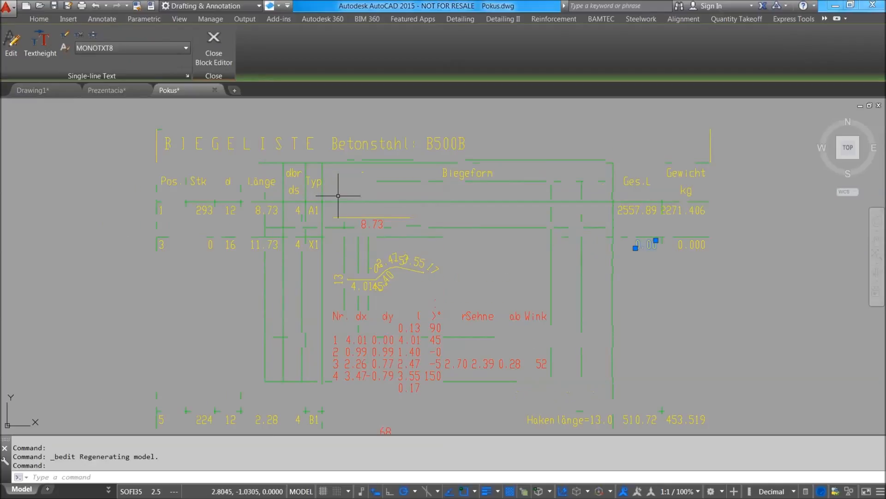
{"action": "scroll", "coordinate": [420, 254], "scroll_direction": "up", "scroll_amount": 3}
{"action": "scroll", "coordinate": [406, 245], "scroll_direction": "down", "scroll_amount": 2}
{"action": "scroll", "coordinate": [405, 242], "scroll_direction": "down", "scroll_amount": 8}
{"action": "scroll", "coordinate": [425, 251], "scroll_direction": "up", "scroll_amount": 2}
{"action": "scroll", "coordinate": [437, 286], "scroll_direction": "down", "scroll_amount": 4}
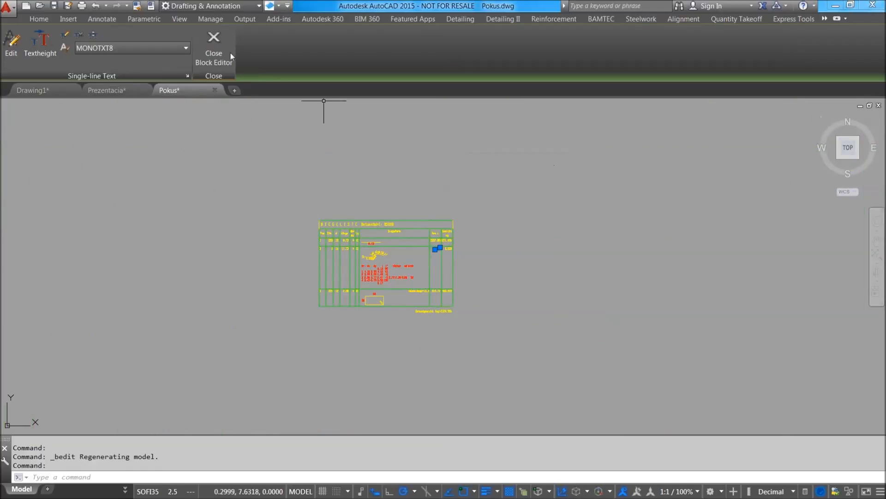
{"action": "left_click", "coordinate": [212, 48]}
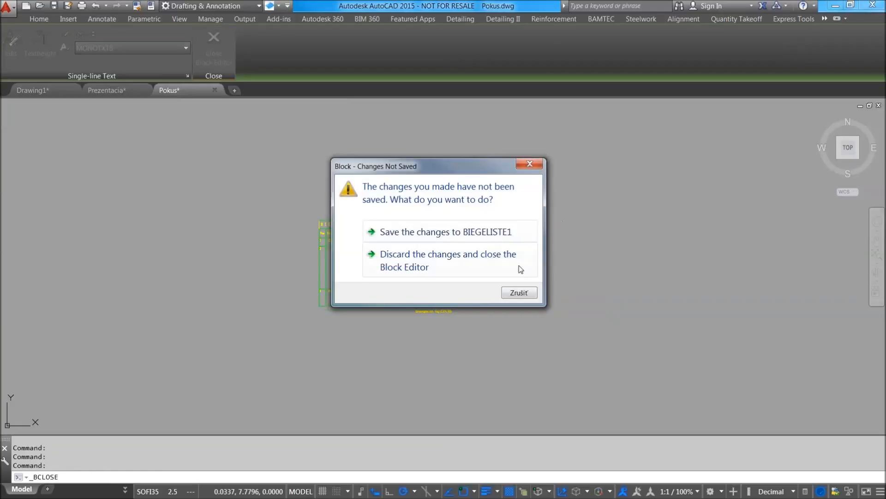
{"action": "left_click", "coordinate": [483, 263]}
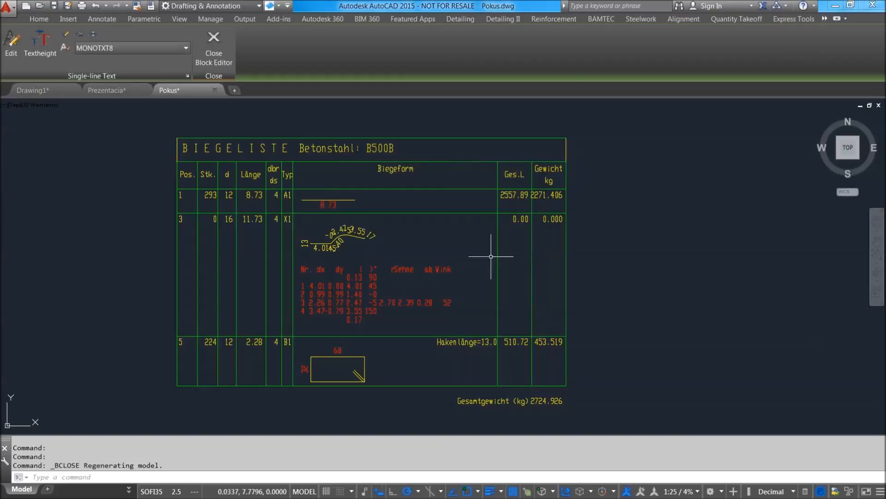
Run the reinforcement schedule with 1 execution, creating the bending list, mesh cut list and prefabricated-units list.
{"action": "scroll", "coordinate": [518, 293], "scroll_direction": "down", "scroll_amount": 3}
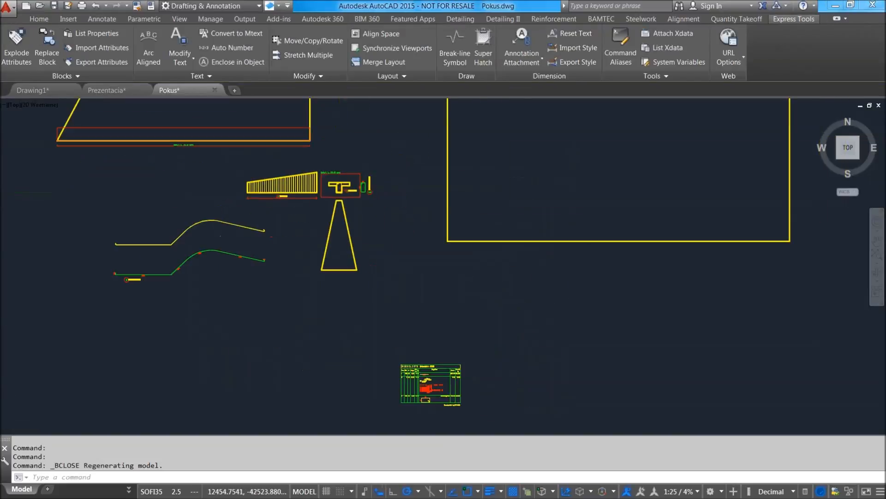
{"action": "left_click", "coordinate": [562, 20]}
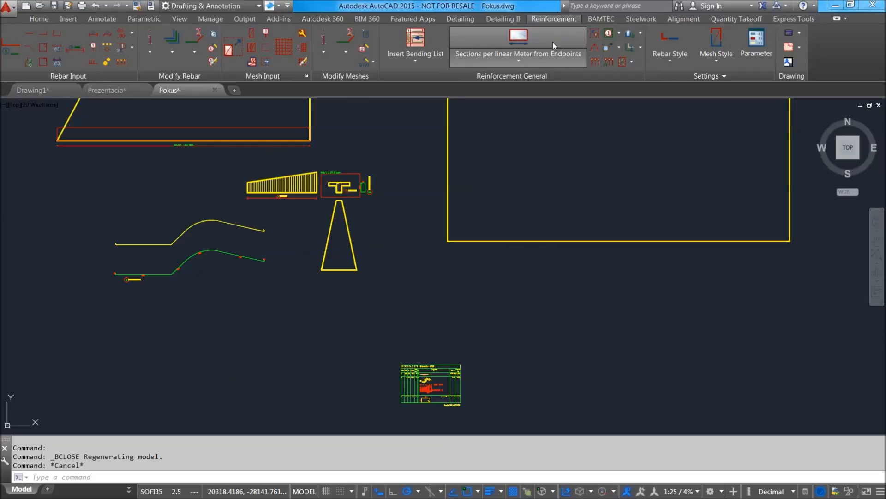
{"action": "left_click", "coordinate": [415, 60]}
{"action": "left_click", "coordinate": [411, 84]}
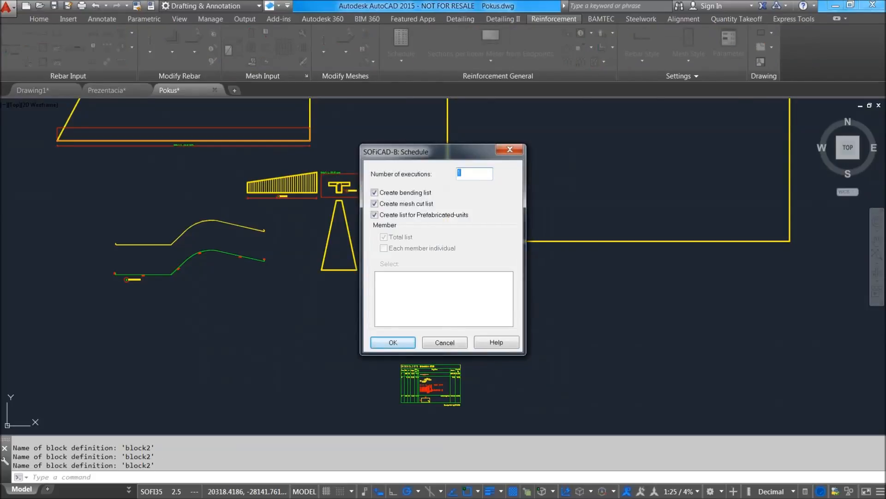
{"action": "left_click", "coordinate": [405, 342]}
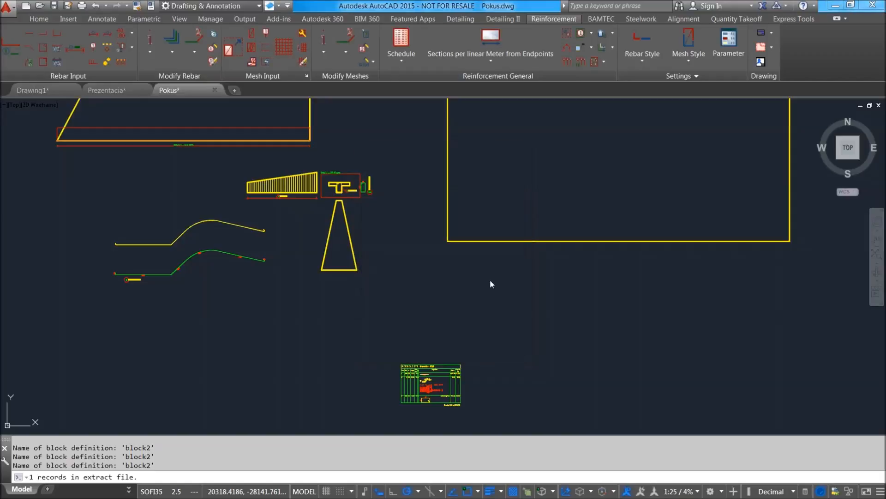
Accept 1 for the project number, drawing number, building project and component, and dismiss the hint to generate the schedule report.
{"action": "key", "text": "Return"}
{"action": "key", "text": "Return"}
{"action": "key", "text": "Return"}
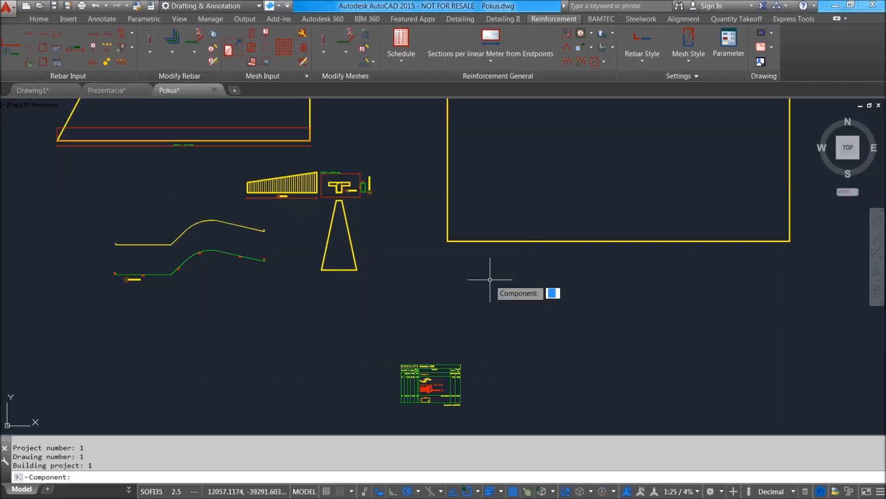
{"action": "key", "text": "Return"}
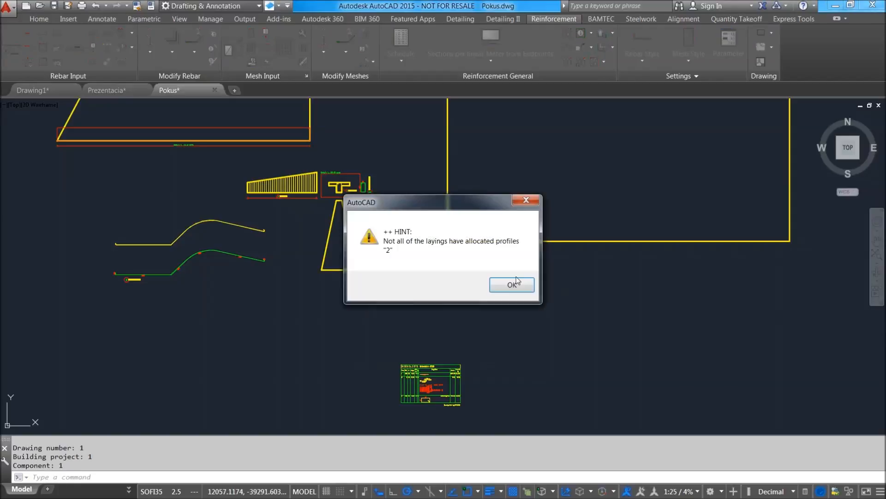
{"action": "left_click", "coordinate": [511, 284]}
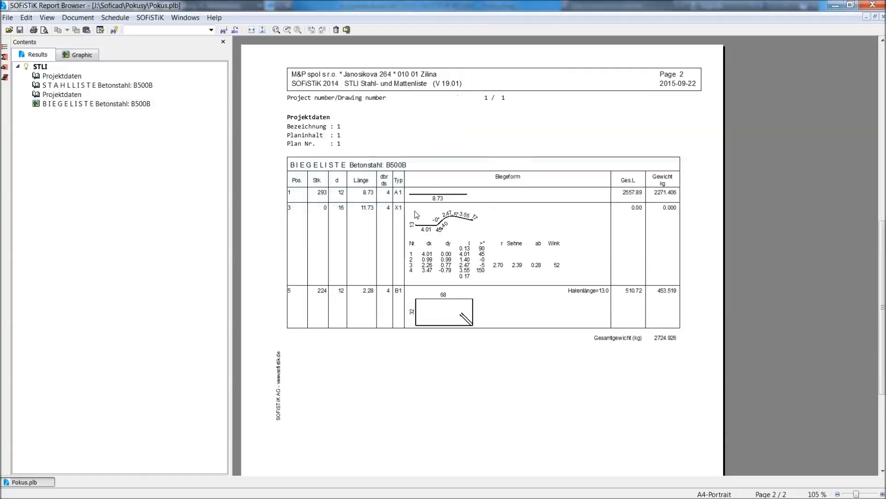
Select and copy the project data and steel list on page 1 of the schedule report.
{"action": "left_click", "coordinate": [406, 202]}
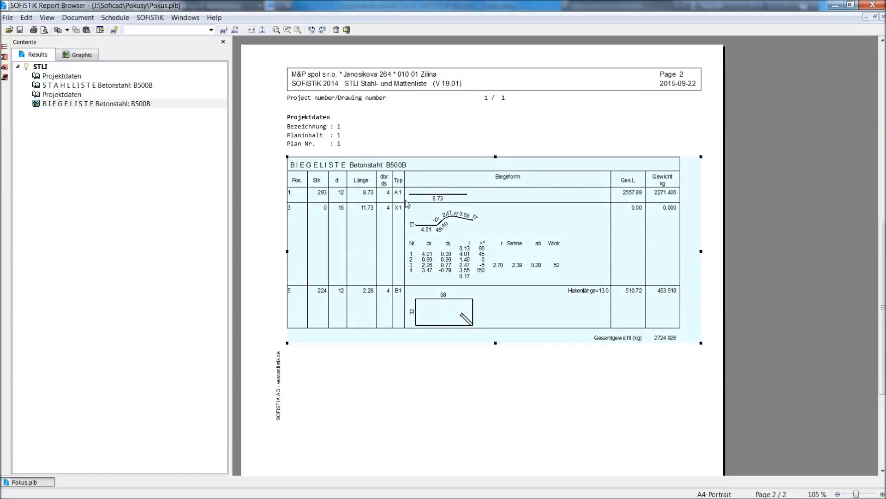
{"action": "scroll", "coordinate": [416, 203], "scroll_direction": "up", "scroll_amount": 12}
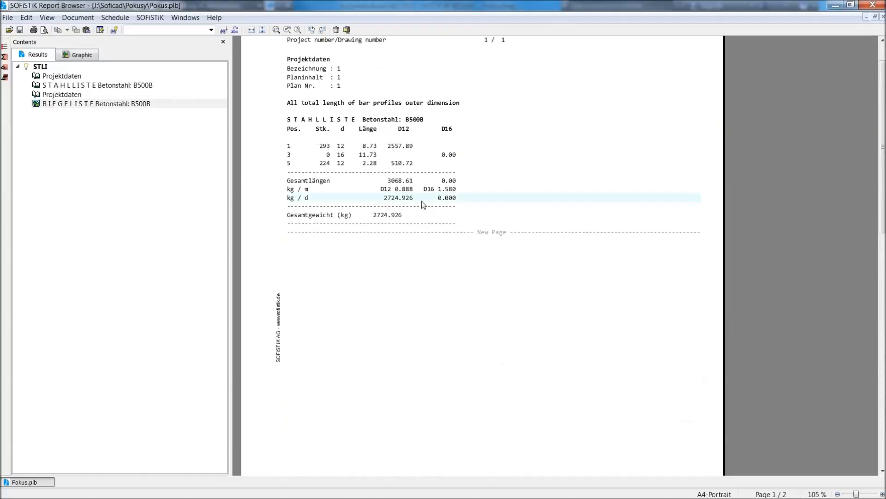
{"action": "scroll", "coordinate": [424, 199], "scroll_direction": "up", "scroll_amount": 1}
{"action": "left_click_drag", "start_coordinate": [287, 117], "coordinate": [458, 274]}
{"action": "left_click", "coordinate": [476, 246]}
{"action": "left_click_drag", "start_coordinate": [395, 231], "coordinate": [475, 283]}
Switch to Excel, create a blank workbook and paste the copied steel list at cell A1.
{"action": "key", "text": "alt+Tab"}
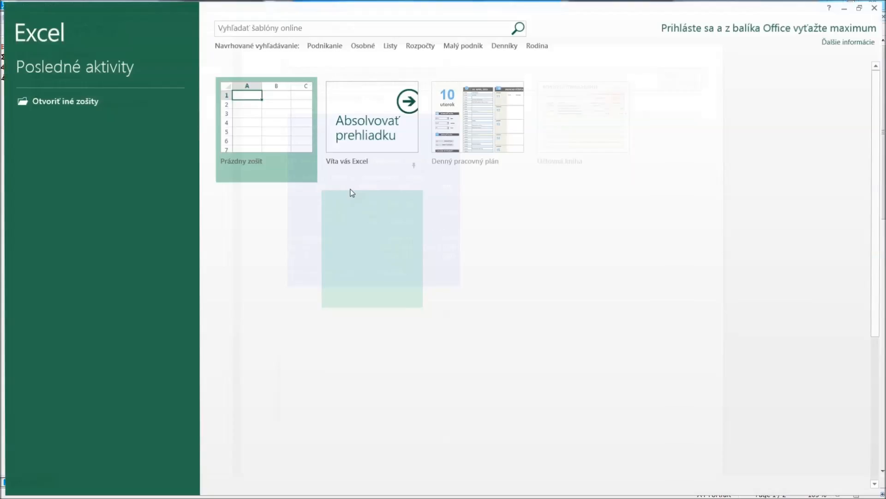
{"action": "left_click", "coordinate": [287, 132]}
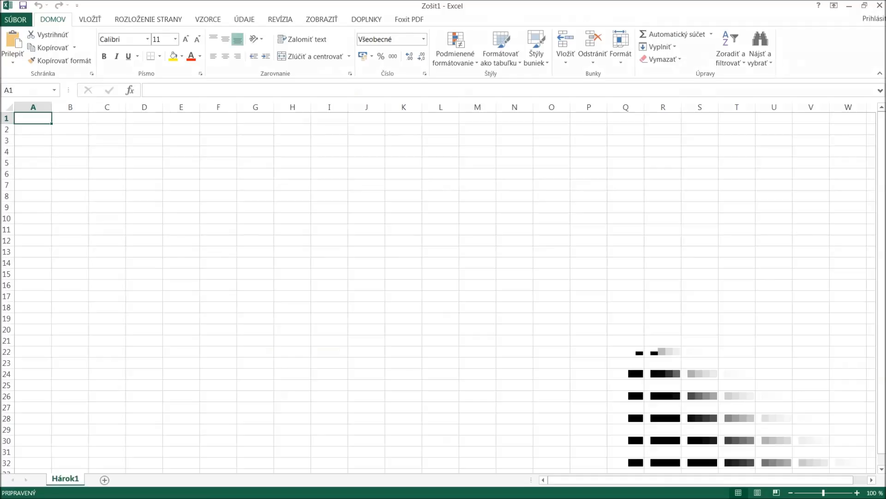
{"action": "key", "text": "ctrl+v"}
Check the pasted rows in column A, from the outer dimension note in A6 down to the end of the steel list in A20.
{"action": "left_click", "coordinate": [43, 173]}
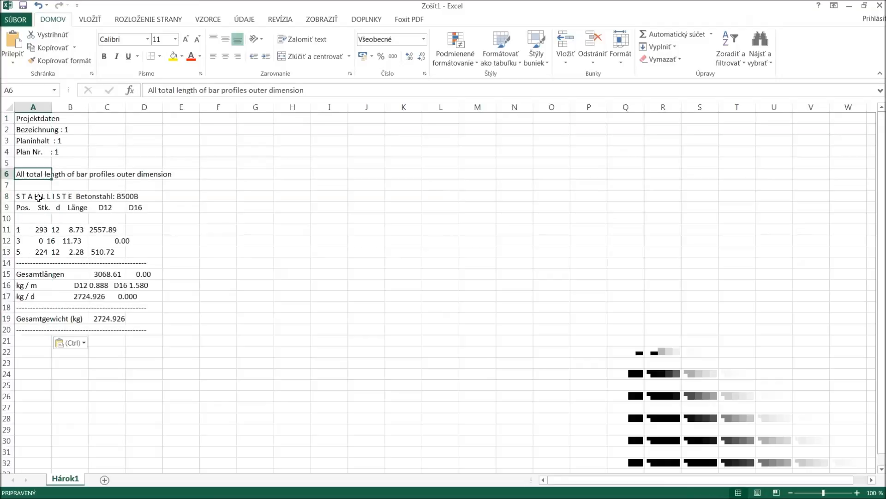
{"action": "left_click", "coordinate": [27, 253]}
{"action": "left_click", "coordinate": [27, 285]}
{"action": "left_click", "coordinate": [31, 329]}
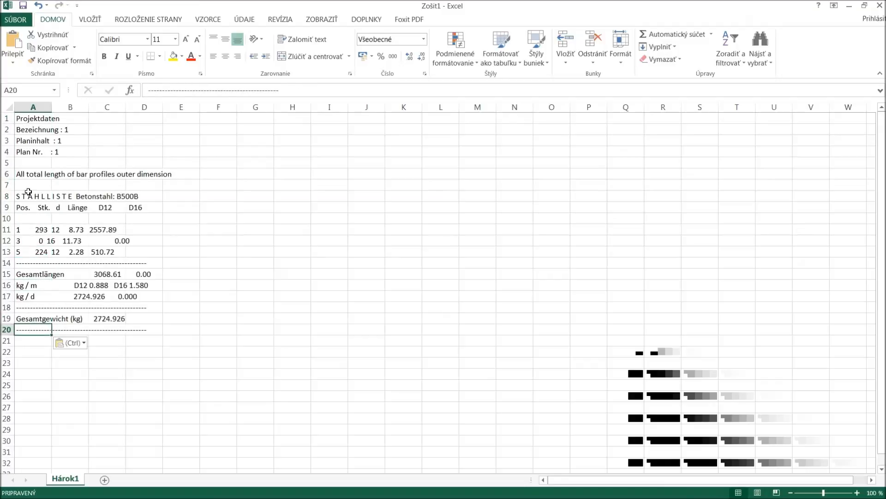
{"action": "left_click", "coordinate": [24, 240]}
{"action": "left_click", "coordinate": [24, 252]}
{"action": "left_click", "coordinate": [25, 262]}
{"action": "left_click", "coordinate": [27, 296]}
{"action": "left_click", "coordinate": [28, 318]}
{"action": "left_click", "coordinate": [29, 329]}
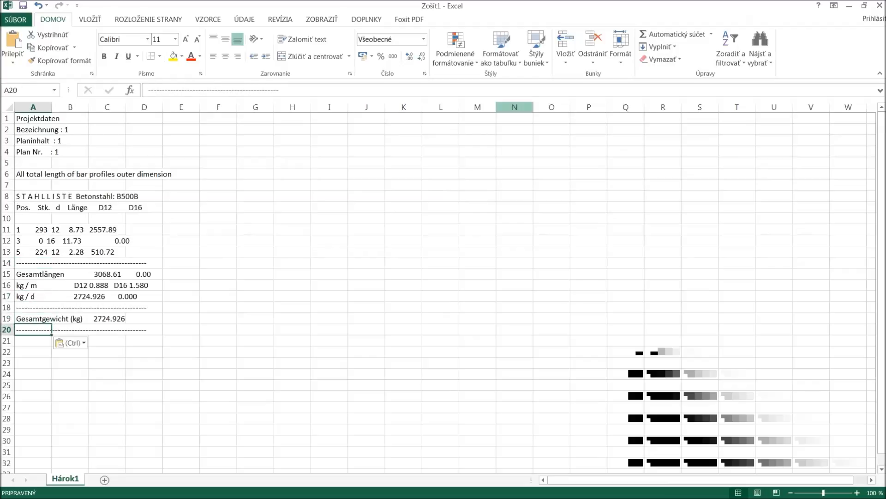
Close the Excel workbook without saving and return to the Pokus.plb report in SOFiSTiK Report Browser.
{"action": "left_click", "coordinate": [884, 4]}
{"action": "left_click", "coordinate": [503, 267]}
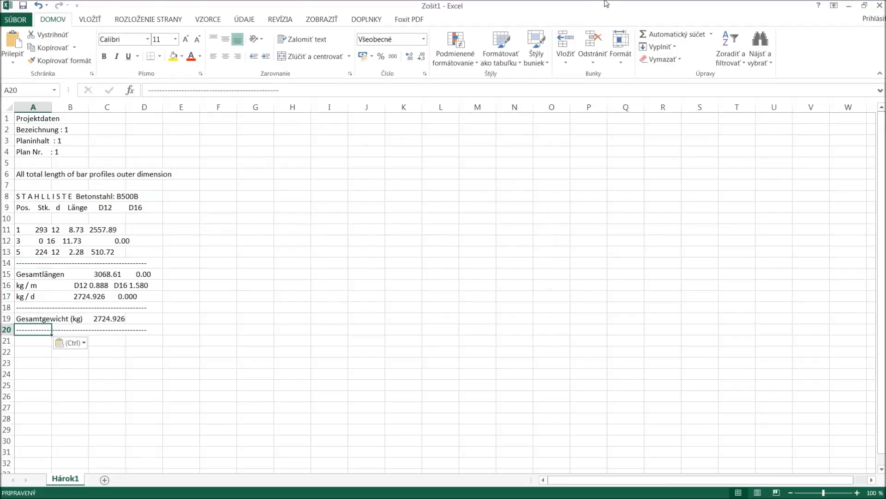
{"action": "double_click", "coordinate": [605, 4]}
{"action": "left_click_drag", "start_coordinate": [442, 152], "coordinate": [1, 153]}
{"action": "left_click", "coordinate": [439, 213]}
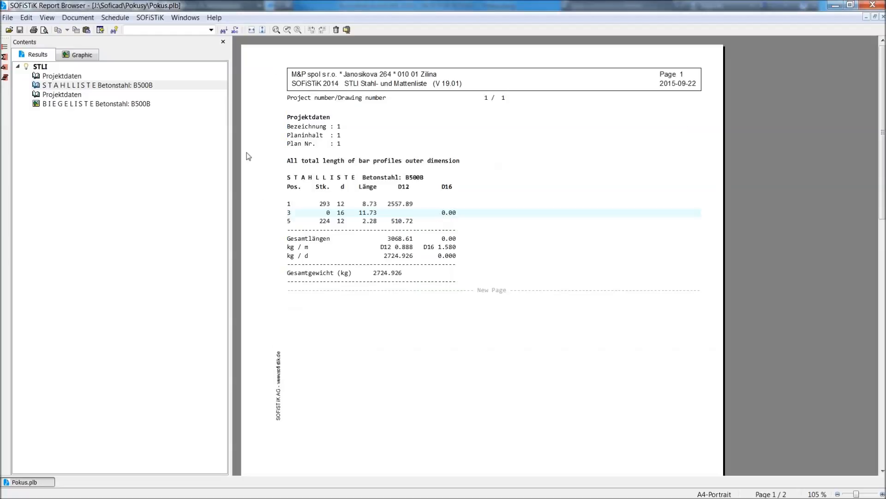
Open the report's text export dialog, inspect the available file formats, and cancel the export.
{"action": "left_click", "coordinate": [47, 17]}
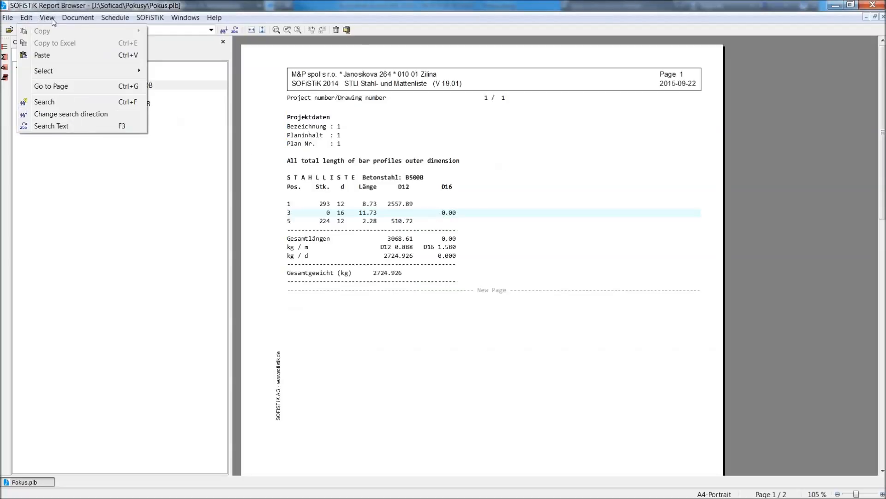
{"action": "mouse_move", "coordinate": [67, 21]}
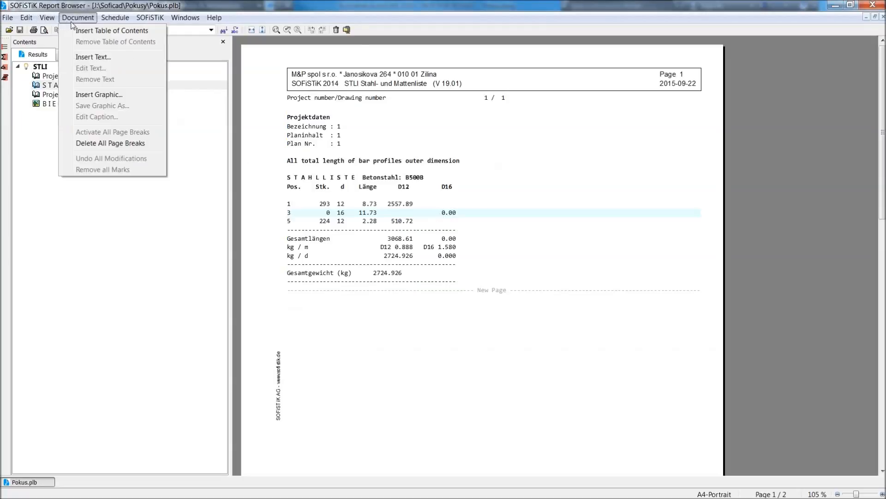
{"action": "mouse_move", "coordinate": [107, 24]}
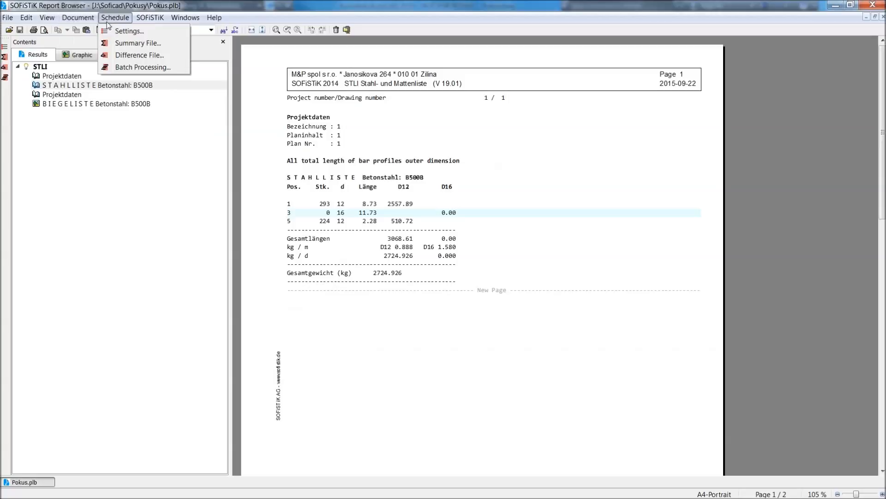
{"action": "mouse_move", "coordinate": [3, 18]}
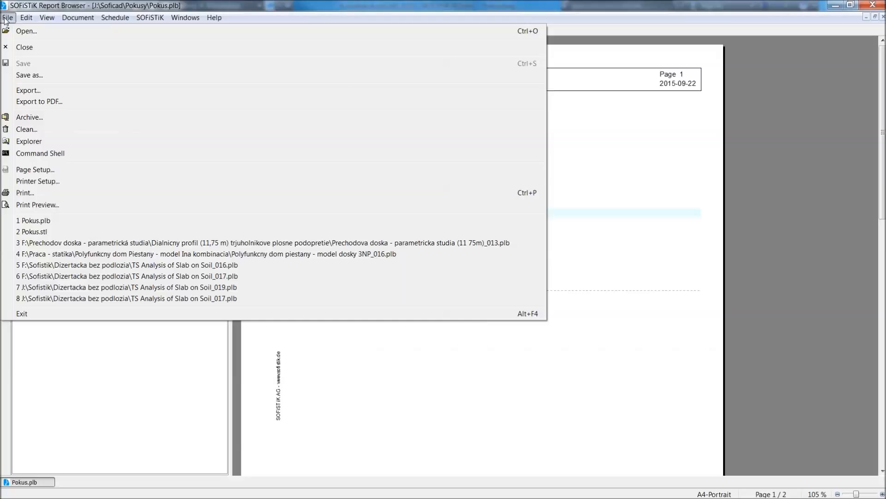
{"action": "left_click", "coordinate": [67, 92]}
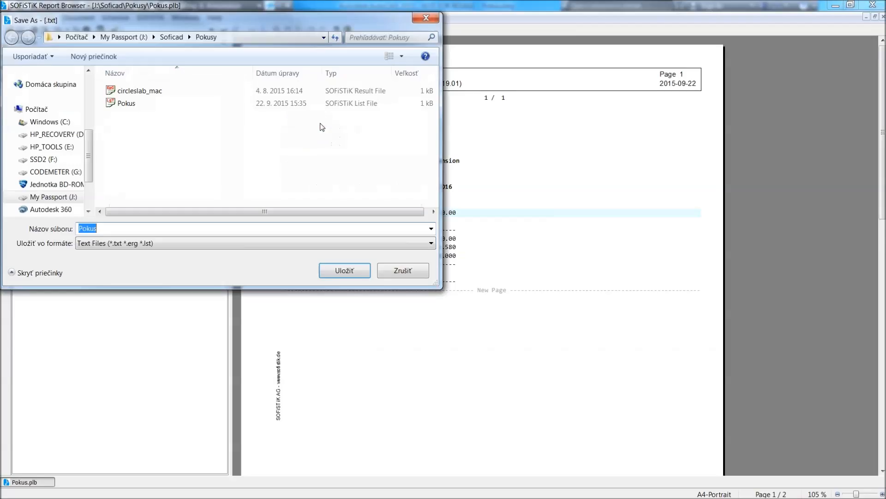
{"action": "left_click", "coordinate": [138, 243]}
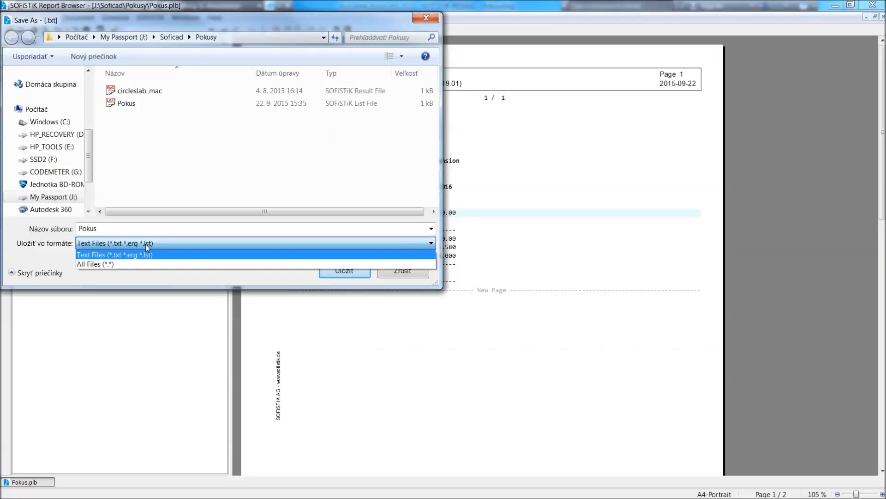
{"action": "left_click", "coordinate": [145, 244]}
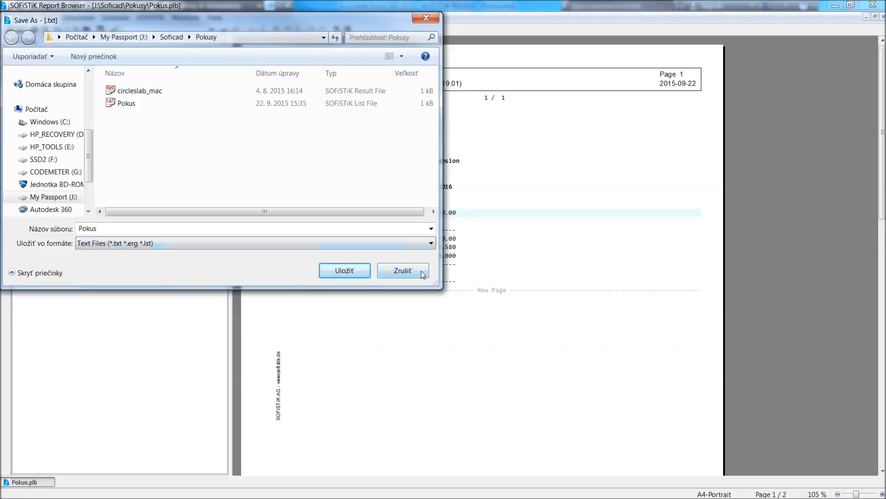
{"action": "left_click", "coordinate": [402, 271]}
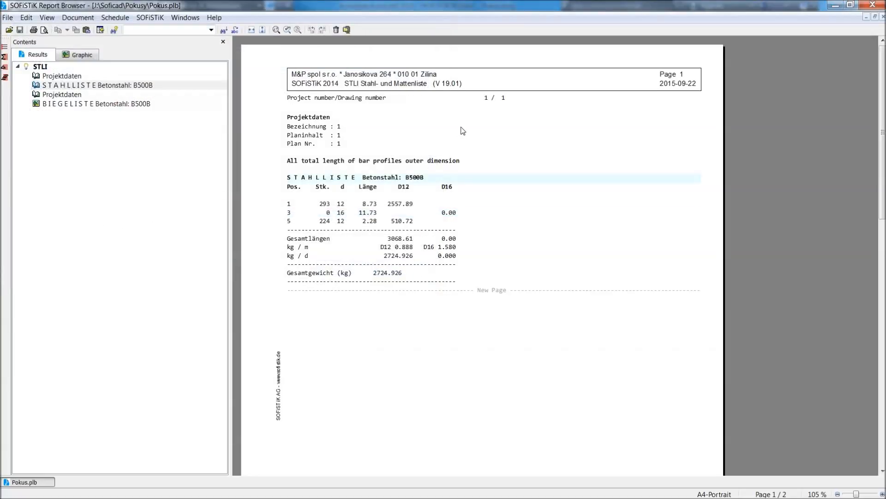
{"action": "left_click", "coordinate": [71, 19]}
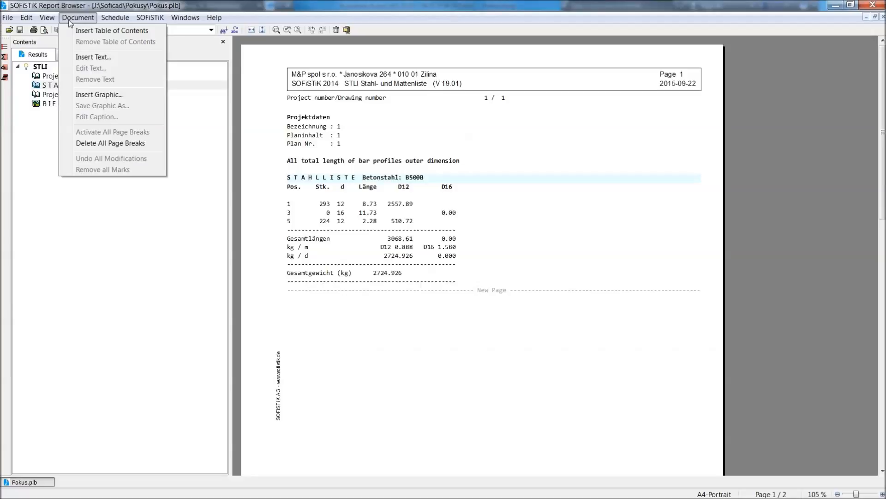
{"action": "mouse_move", "coordinate": [144, 20]}
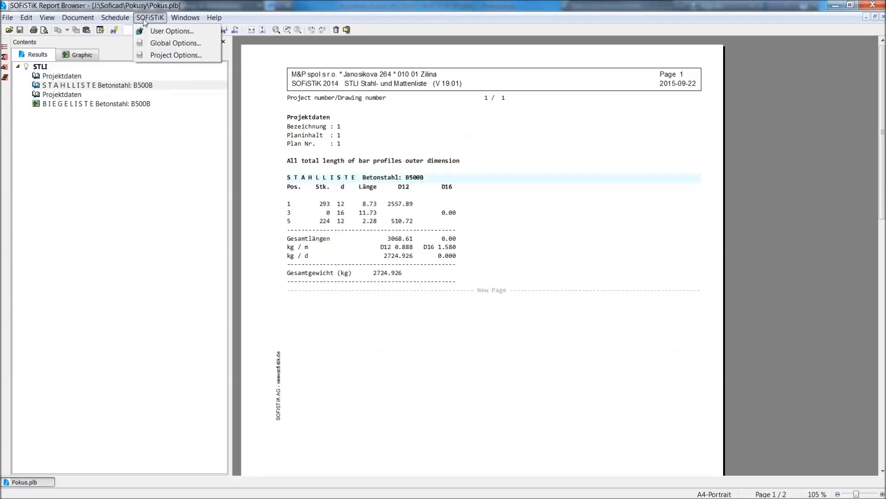
{"action": "mouse_move", "coordinate": [177, 20]}
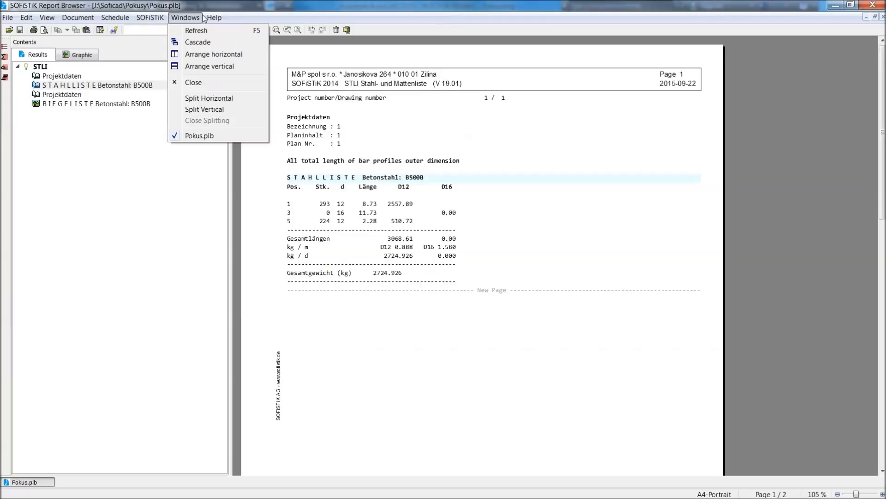
{"action": "mouse_move", "coordinate": [211, 20]}
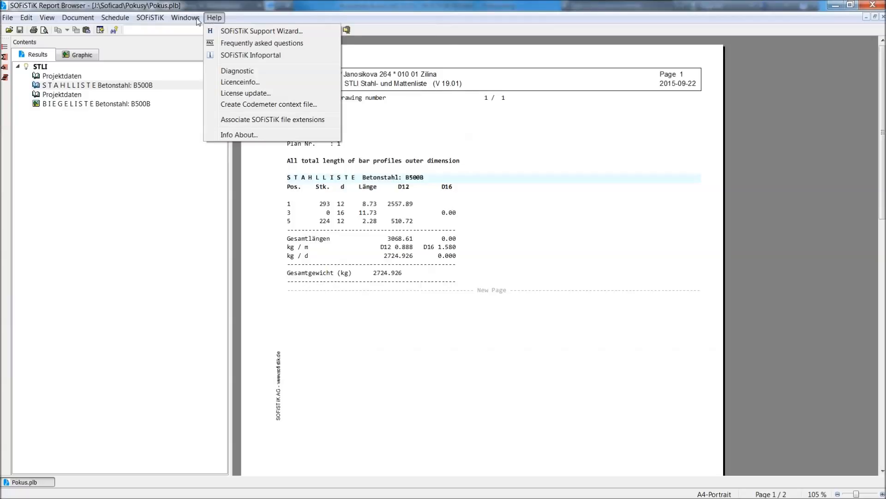
{"action": "mouse_move", "coordinate": [13, 19]}
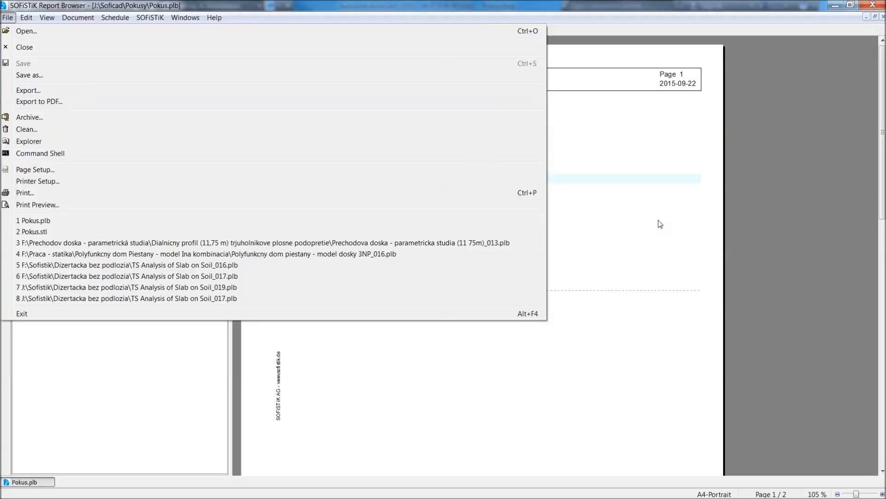
{"action": "left_click", "coordinate": [689, 212]}
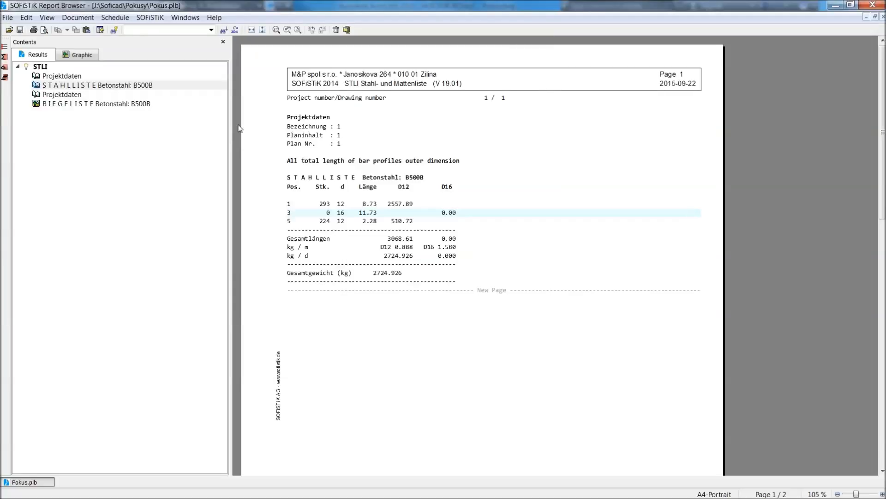
{"action": "scroll", "coordinate": [558, 184], "scroll_direction": "down", "scroll_amount": 3}
{"action": "scroll", "coordinate": [557, 185], "scroll_direction": "up", "scroll_amount": 3}
{"action": "scroll", "coordinate": [517, 242], "scroll_direction": "down", "scroll_amount": 10}
{"action": "scroll", "coordinate": [518, 243], "scroll_direction": "up", "scroll_amount": 5}
{"action": "scroll", "coordinate": [518, 240], "scroll_direction": "up", "scroll_amount": 5}
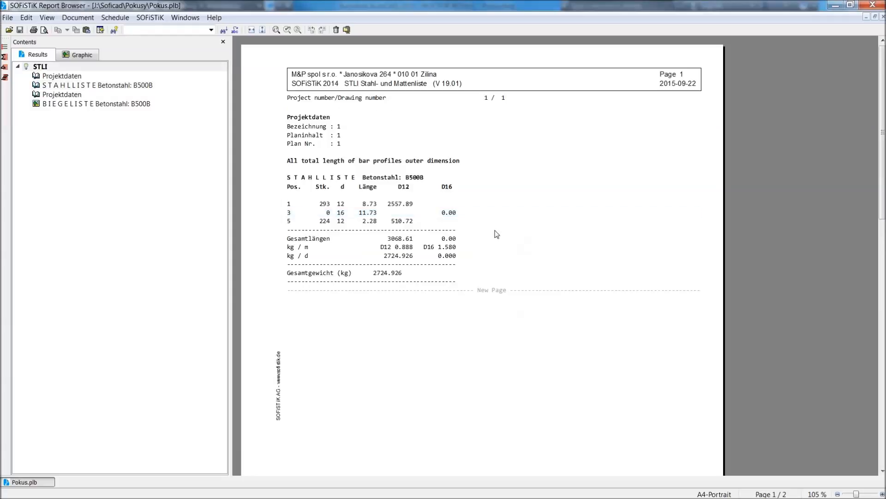
{"action": "left_click", "coordinate": [156, 20]}
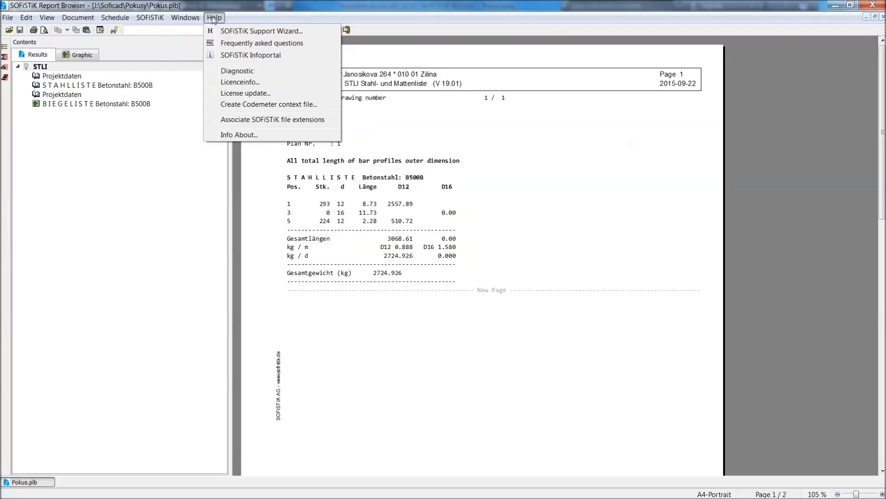
Insert a table of contents into the Pokus.plb report and check its entries against the STLI contents tree.
{"action": "mouse_move", "coordinate": [80, 21]}
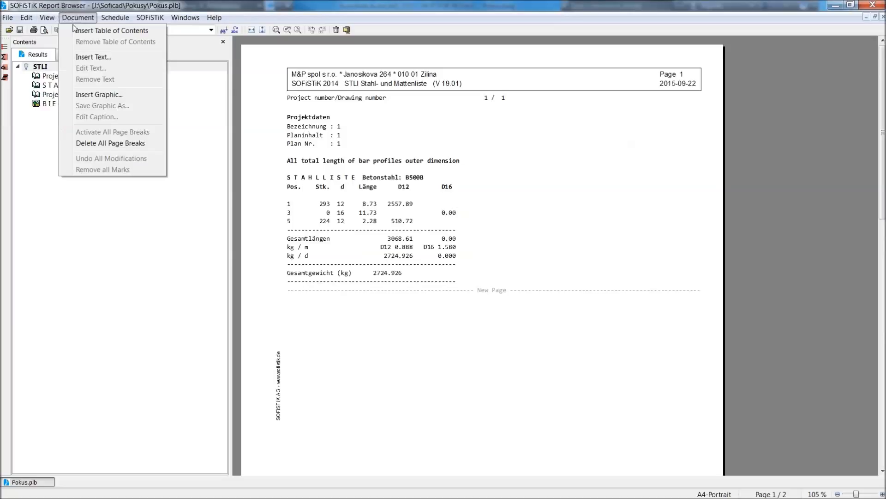
{"action": "left_click", "coordinate": [78, 31]}
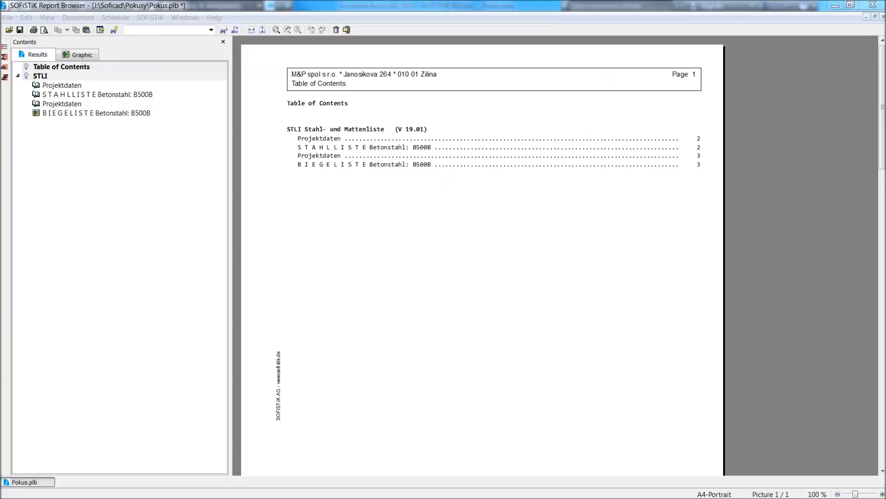
{"action": "left_click", "coordinate": [362, 133]}
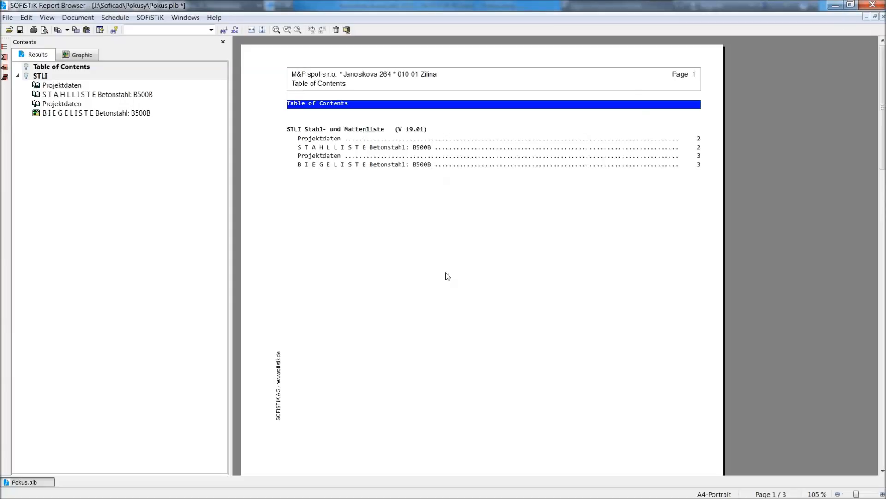
{"action": "left_click", "coordinate": [18, 75]}
{"action": "left_click", "coordinate": [17, 76]}
{"action": "left_click", "coordinate": [505, 182]}
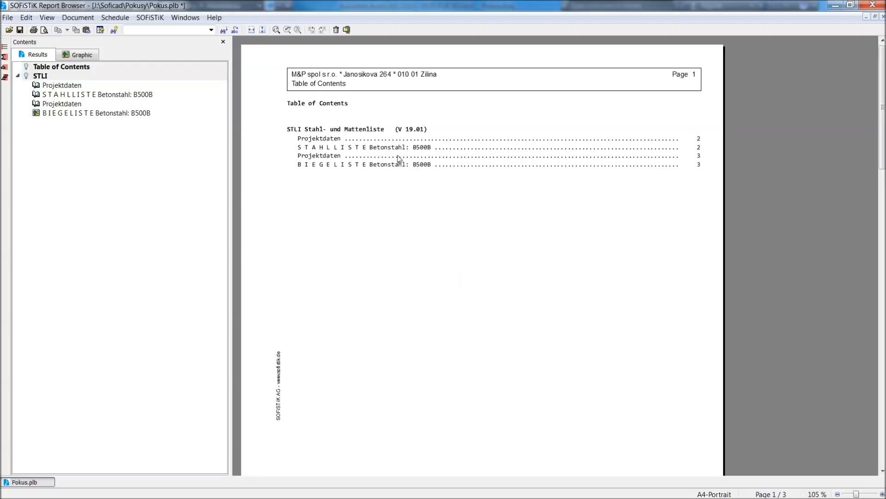
{"action": "left_click", "coordinate": [342, 104]}
{"action": "left_click", "coordinate": [398, 191]}
Examine the bending list for Betonstahl B500B among the report's graphics and zoom in on it.
{"action": "left_click", "coordinate": [70, 55]}
{"action": "left_click", "coordinate": [45, 54]}
{"action": "left_click", "coordinate": [79, 56]}
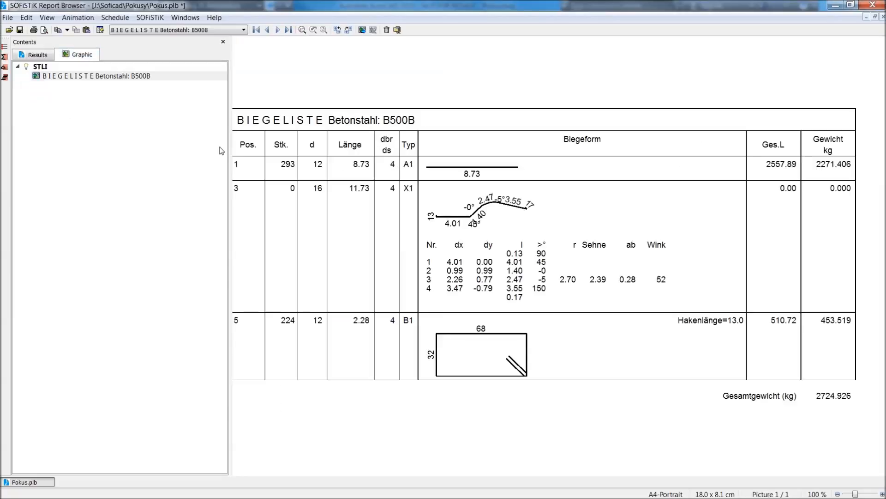
{"action": "left_click", "coordinate": [528, 96]}
{"action": "scroll", "coordinate": [529, 95], "scroll_direction": "down", "scroll_amount": 1}
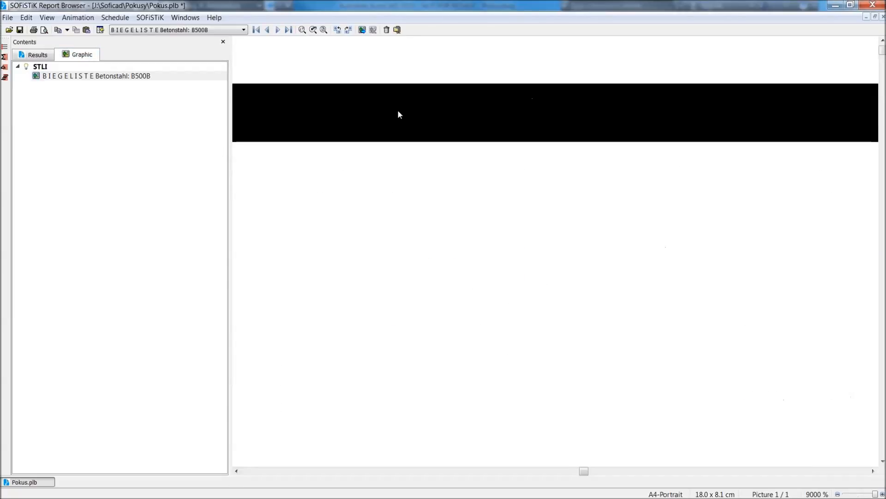
Return to the report results, review the pages between the table of contents and the steel list, and highlight the Table of Contents and STLI entries.
{"action": "left_click", "coordinate": [40, 54]}
{"action": "scroll", "coordinate": [576, 303], "scroll_direction": "down", "scroll_amount": 6}
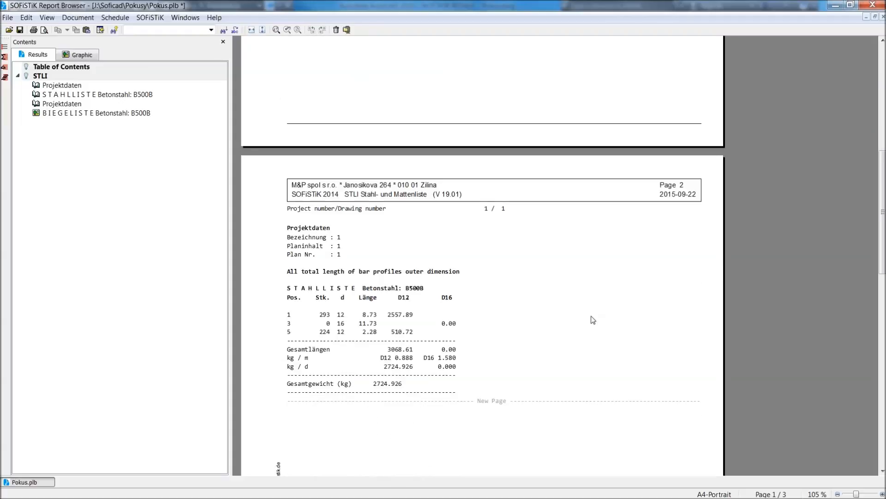
{"action": "scroll", "coordinate": [593, 320], "scroll_direction": "down", "scroll_amount": 5}
{"action": "scroll", "coordinate": [593, 320], "scroll_direction": "up", "scroll_amount": 3}
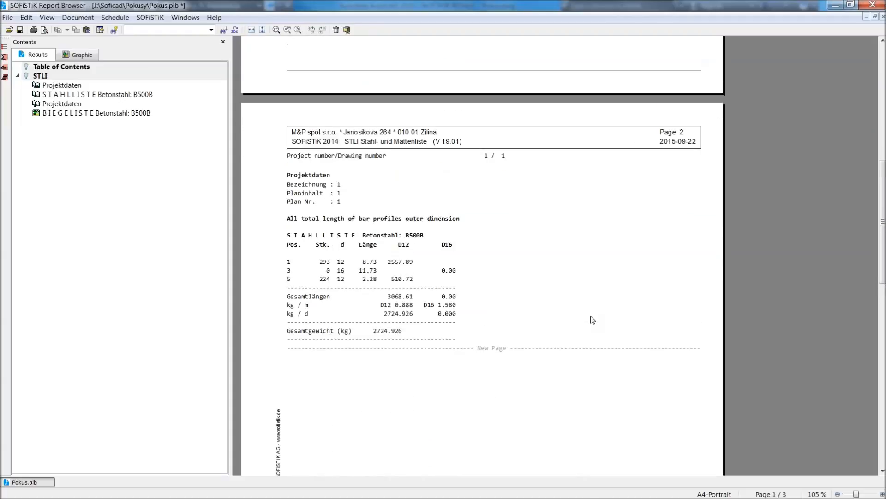
{"action": "scroll", "coordinate": [592, 320], "scroll_direction": "up", "scroll_amount": 4}
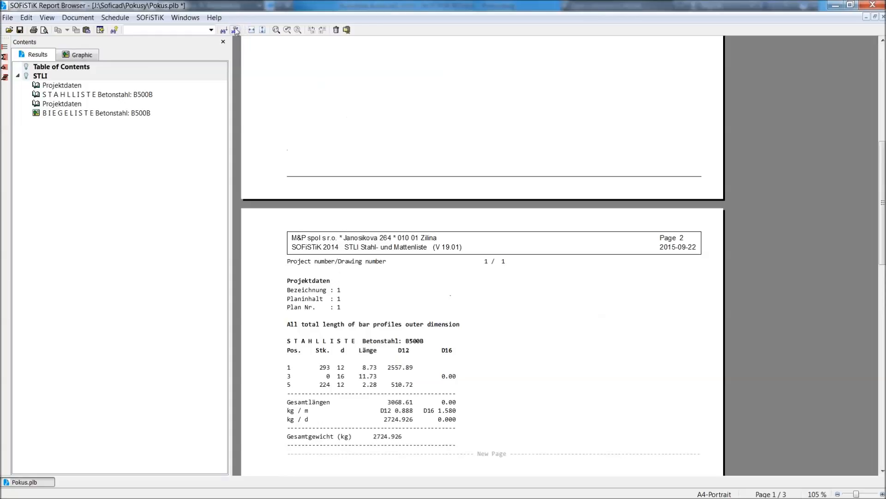
{"action": "scroll", "coordinate": [362, 204], "scroll_direction": "up", "scroll_amount": 10}
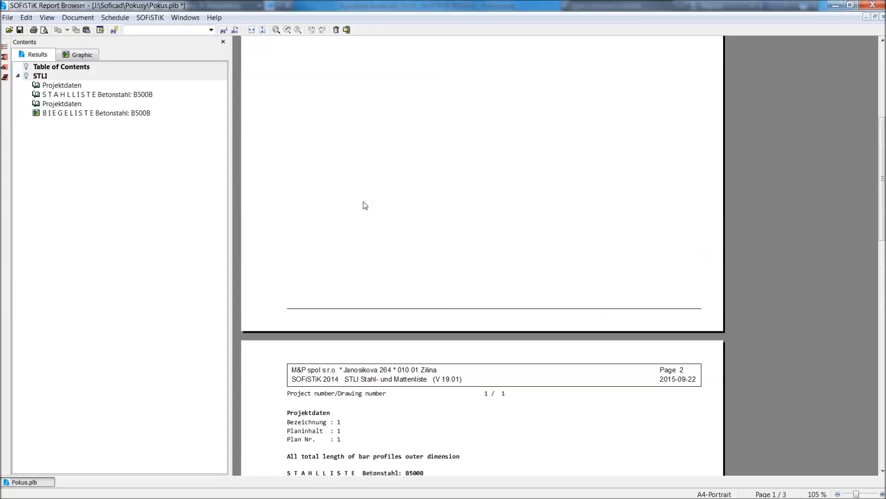
{"action": "scroll", "coordinate": [365, 206], "scroll_direction": "up", "scroll_amount": 6}
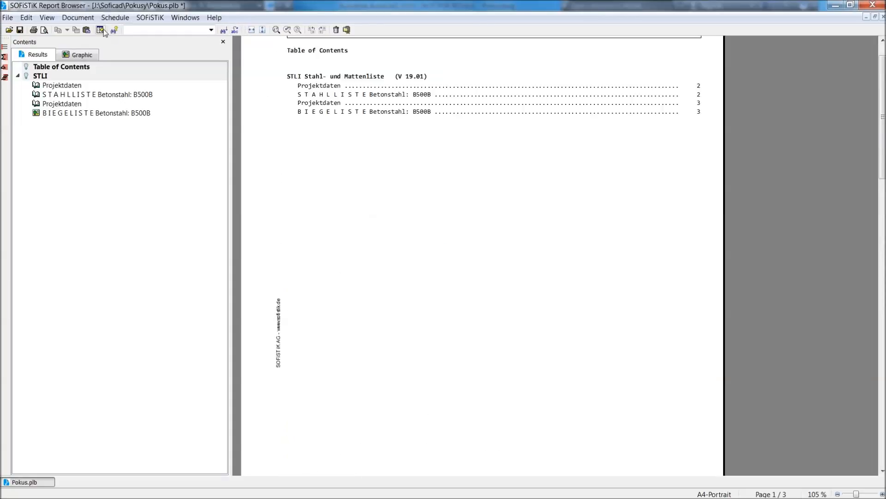
{"action": "left_click", "coordinate": [27, 75]}
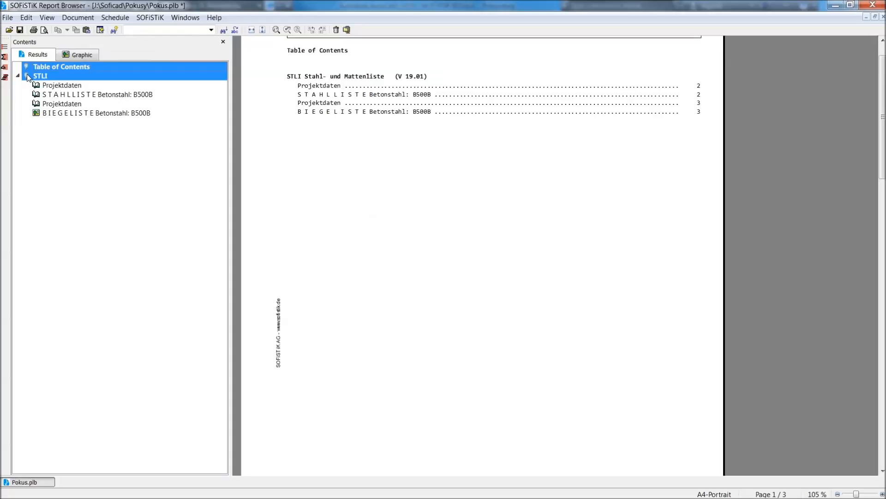
{"action": "left_click", "coordinate": [149, 149]}
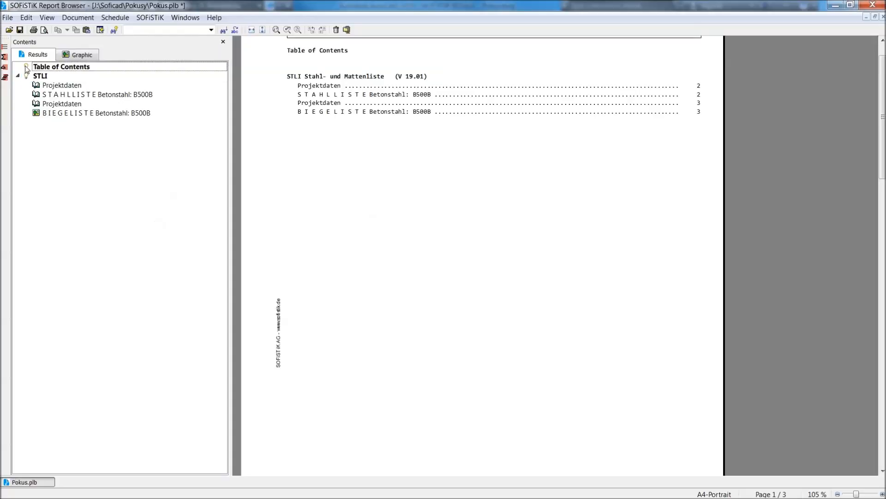
Open the SOFiCAD steel list control settings, choose Table for all meshes as the mesh presentation, and confirm the settings.
{"action": "left_click", "coordinate": [5, 47]}
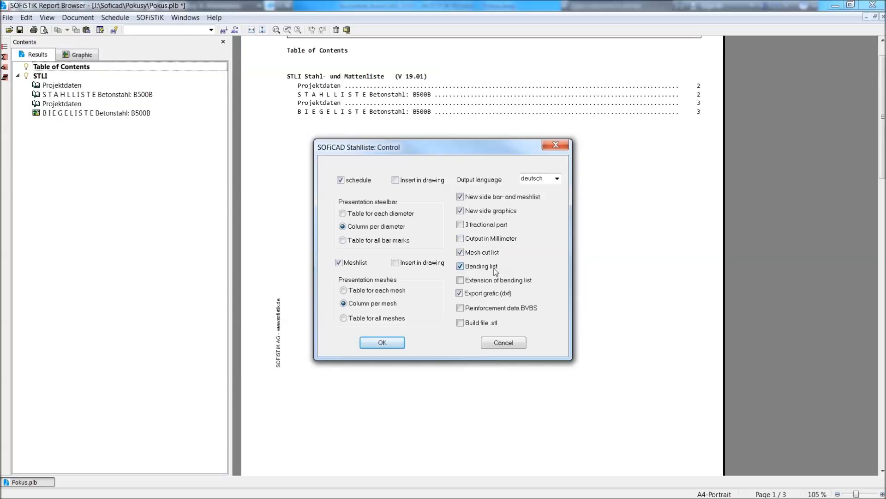
{"action": "left_click", "coordinate": [392, 318]}
{"action": "left_click", "coordinate": [398, 342]}
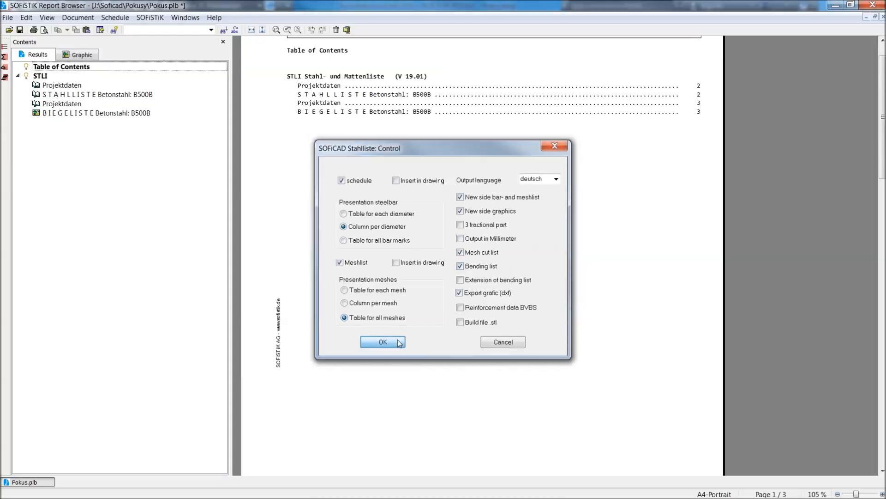
Try to start batch processing with a steel list file named pokus1, and cancel the project database selection.
{"action": "left_click", "coordinate": [5, 79]}
{"action": "left_click", "coordinate": [371, 254]}
{"action": "left_click", "coordinate": [370, 252]}
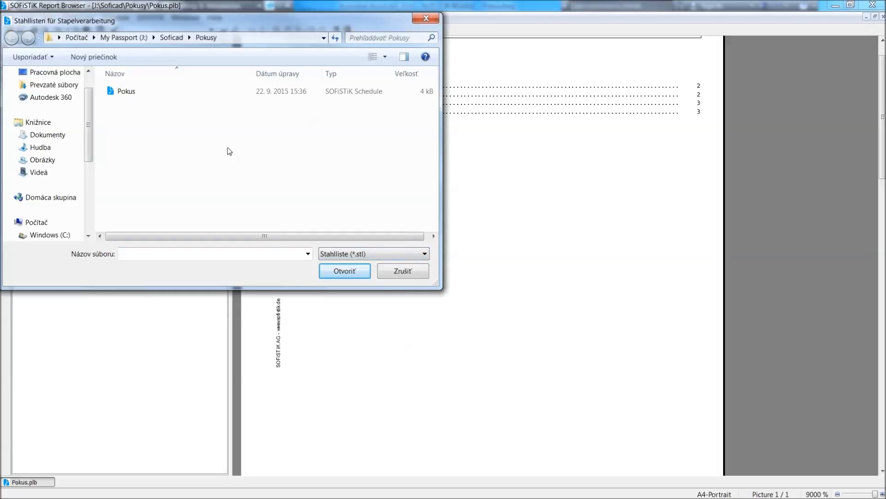
{"action": "left_click", "coordinate": [189, 253]}
{"action": "type", "text": "pokus1"}
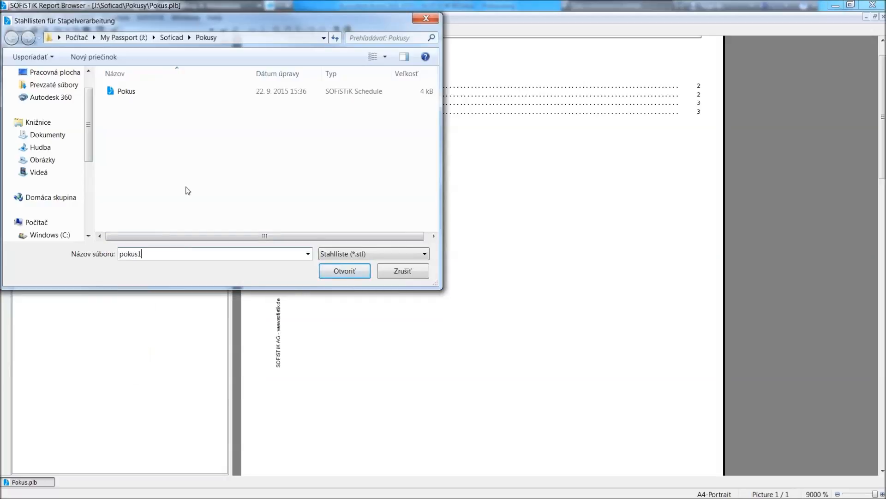
{"action": "left_click", "coordinate": [361, 271]}
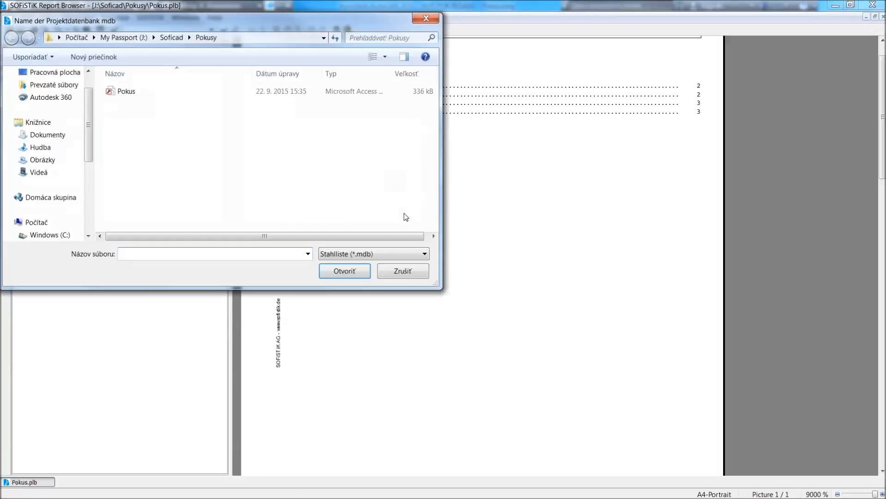
{"action": "left_click", "coordinate": [411, 270]}
{"action": "left_click", "coordinate": [505, 298]}
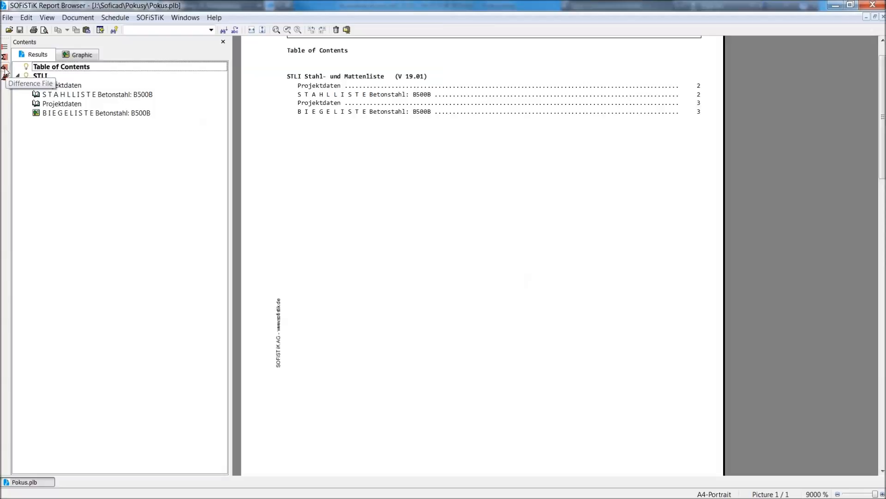
Export the report as the text file Pokus.txt in the Pokusy folder.
{"action": "left_click", "coordinate": [22, 19]}
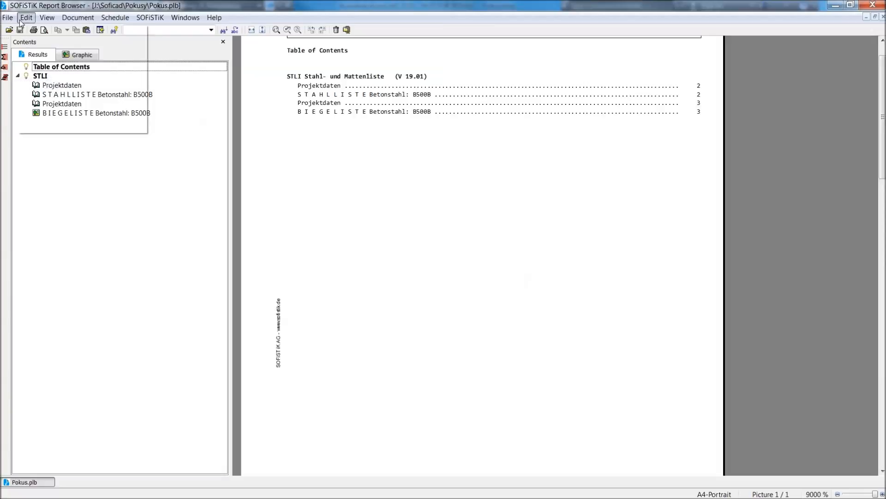
{"action": "mouse_move", "coordinate": [8, 19]}
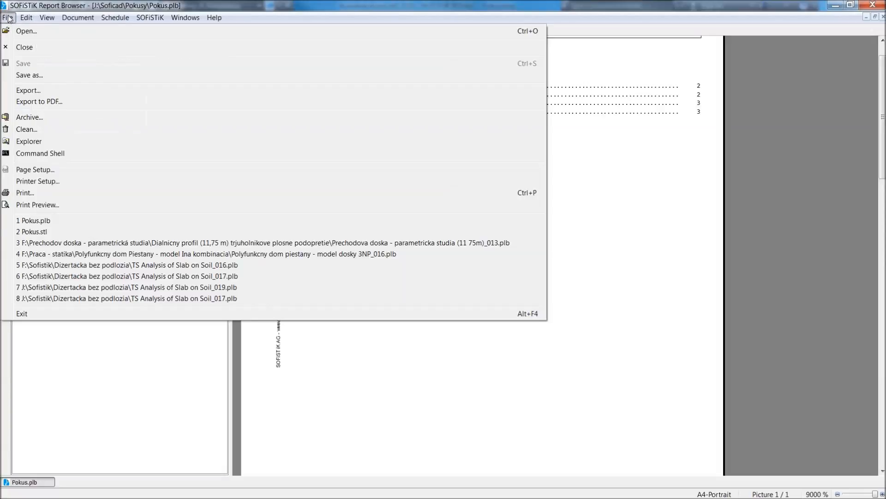
{"action": "left_click", "coordinate": [61, 93]}
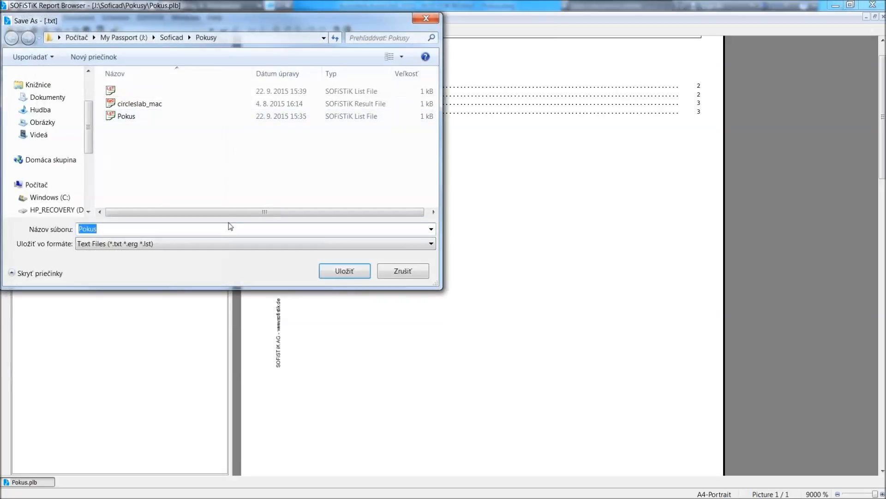
{"action": "left_click", "coordinate": [344, 271]}
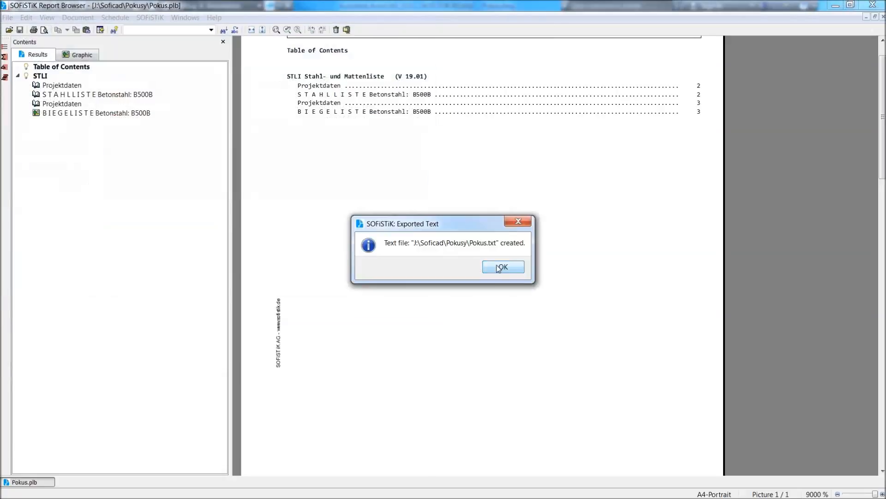
{"action": "left_click", "coordinate": [500, 267]}
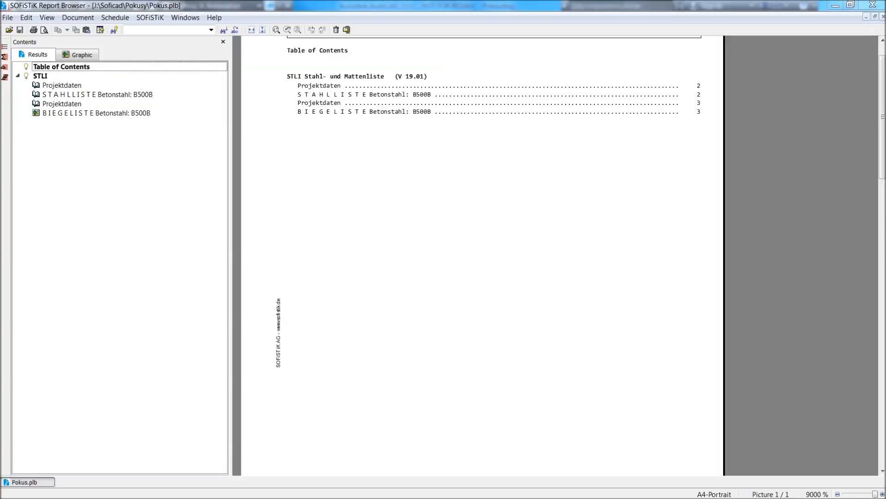
Switch to AutoCAD and view the reinforced beam and section details in Pokus.dwg.
{"action": "key", "text": "alt+Tab"}
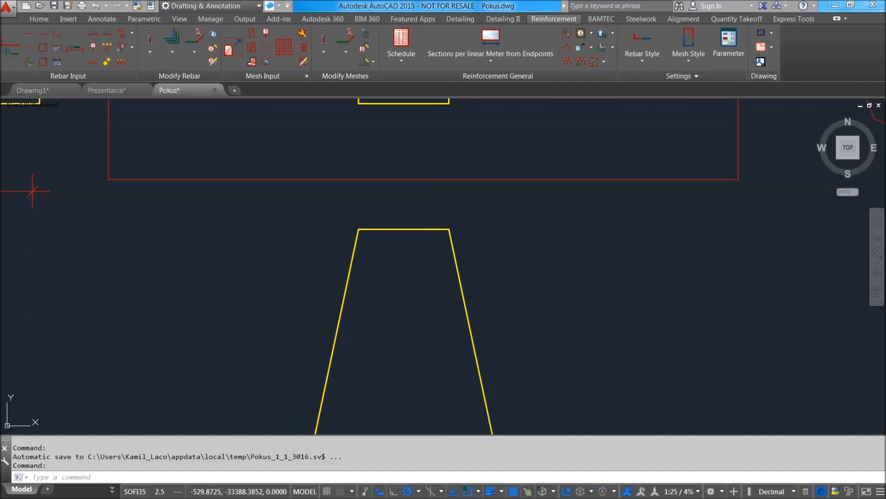
{"action": "scroll", "coordinate": [493, 237], "scroll_direction": "down", "scroll_amount": 5}
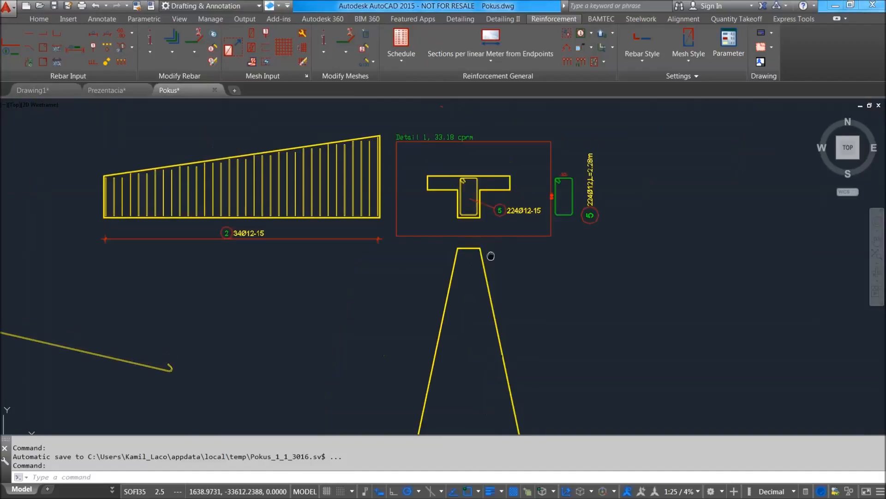
{"action": "scroll", "coordinate": [508, 219], "scroll_direction": "down", "scroll_amount": 4}
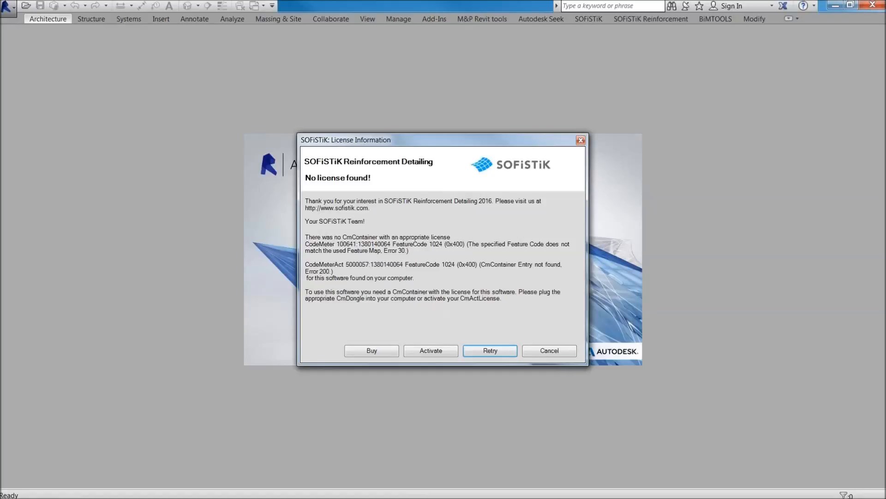
Cancel the SOFiSTiK Reinforcement Detailing license dialog in Revit 2016 and close Revit.
{"action": "left_click", "coordinate": [540, 352]}
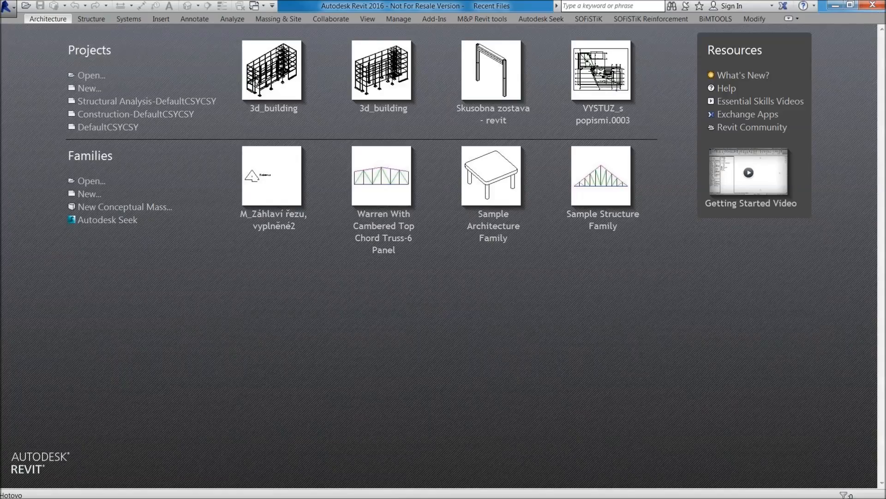
{"action": "left_click", "coordinate": [871, 5]}
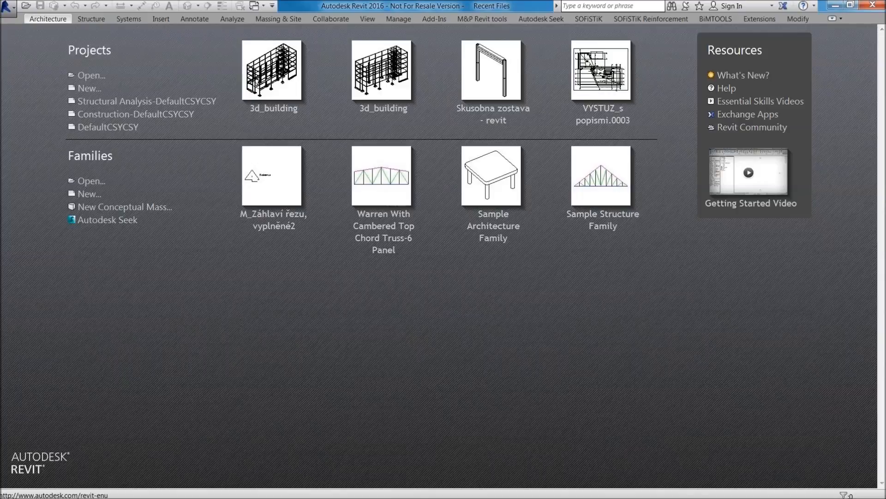
Examine the wireframe of floors, columns, stair core and foundations in the 3D / Bewehrung view of 3d_building.
{"action": "left_click_drag", "start_coordinate": [1, 203], "coordinate": [287, 329]}
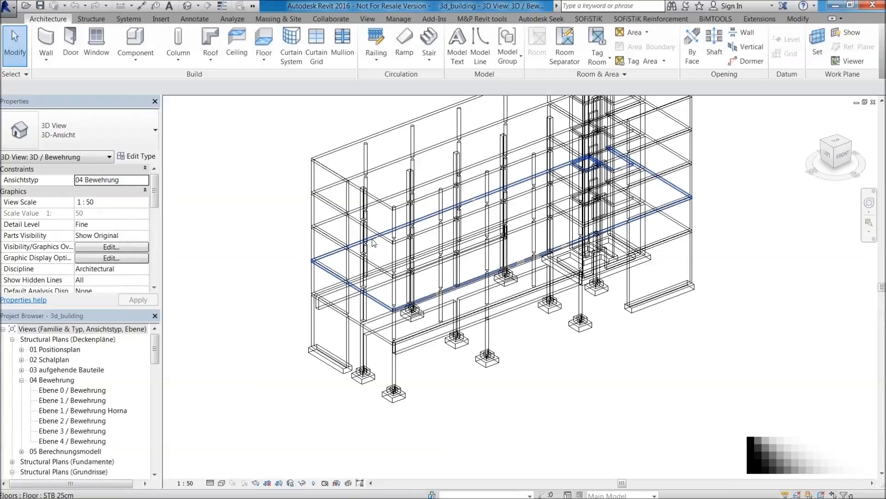
{"action": "middle_click_drag", "start_coordinate": [733, 230], "coordinate": [707, 299]}
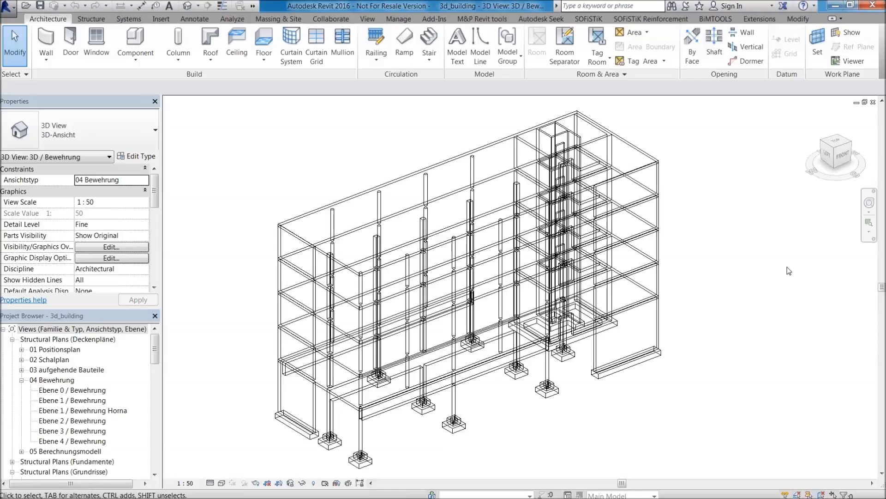
{"action": "scroll", "coordinate": [590, 130], "scroll_direction": "up", "scroll_amount": 2}
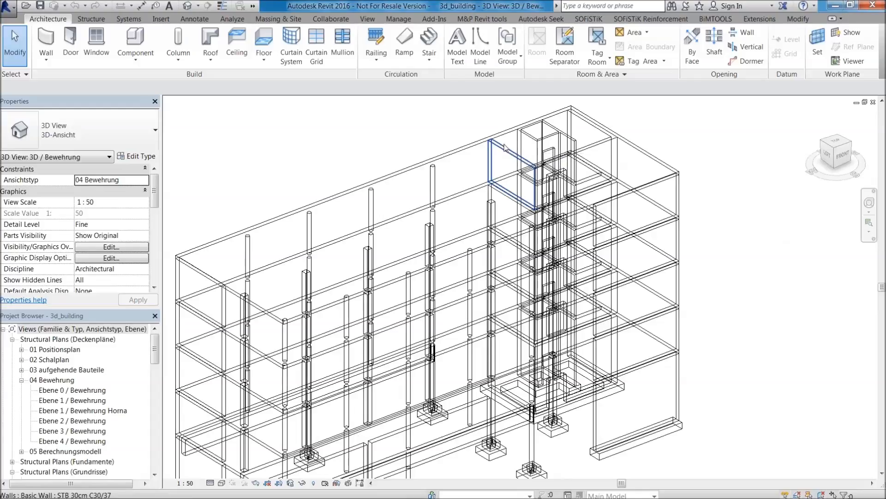
{"action": "middle_click_drag", "start_coordinate": [741, 337], "coordinate": [753, 266]}
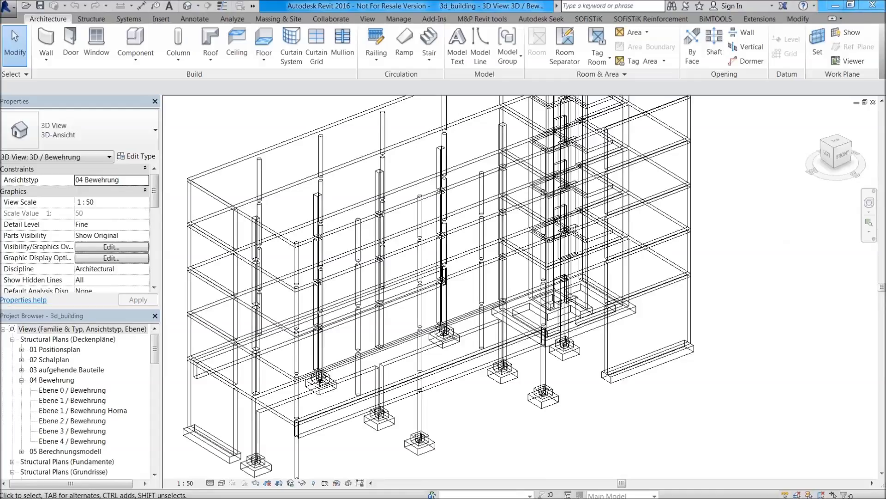
{"action": "scroll", "coordinate": [344, 351], "scroll_direction": "down", "scroll_amount": 3}
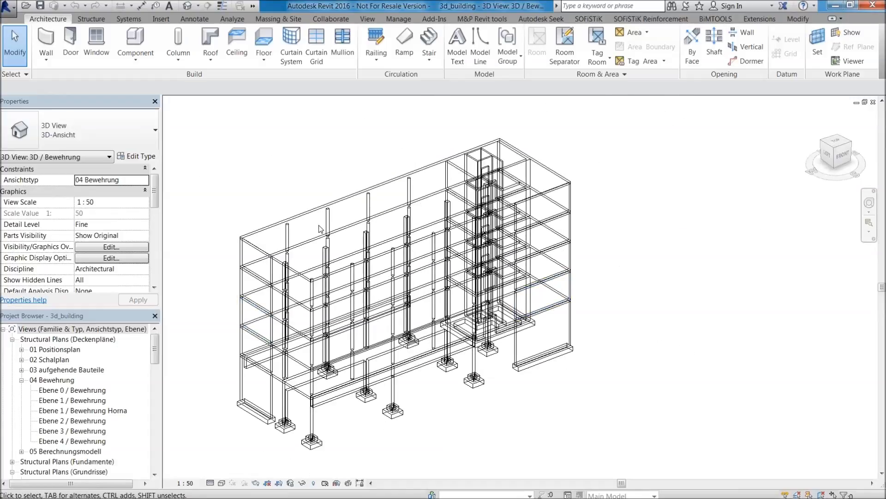
Open the 3D / Architektur view from the 3D views of the project.
{"action": "left_click_drag", "start_coordinate": [155, 349], "coordinate": [154, 391]}
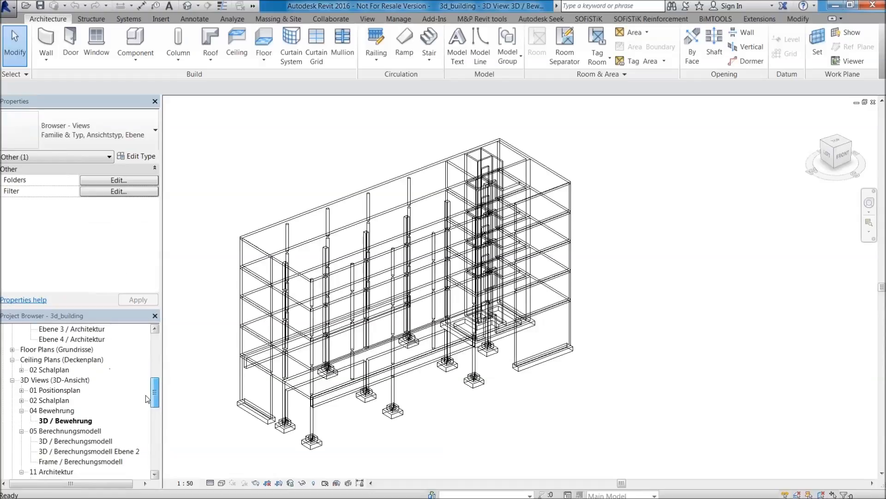
{"action": "scroll", "coordinate": [65, 475], "scroll_direction": "down", "scroll_amount": 2}
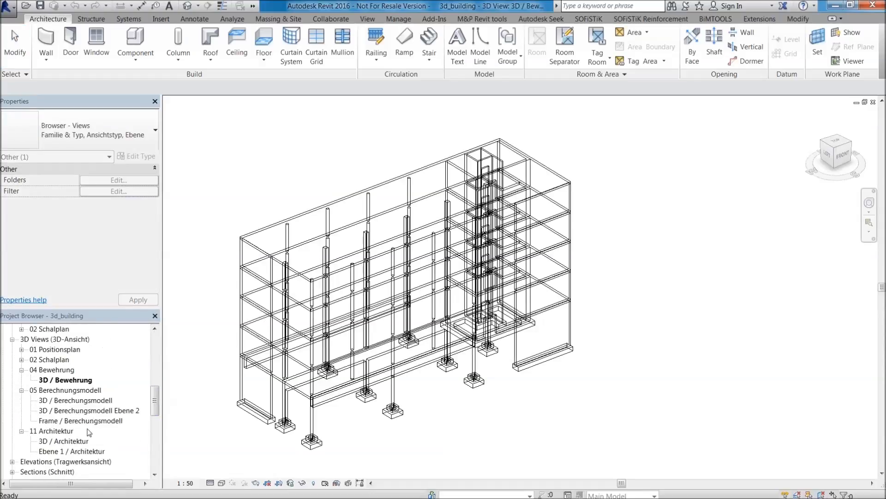
{"action": "left_click", "coordinate": [67, 443]}
{"action": "double_click", "coordinate": [67, 443]}
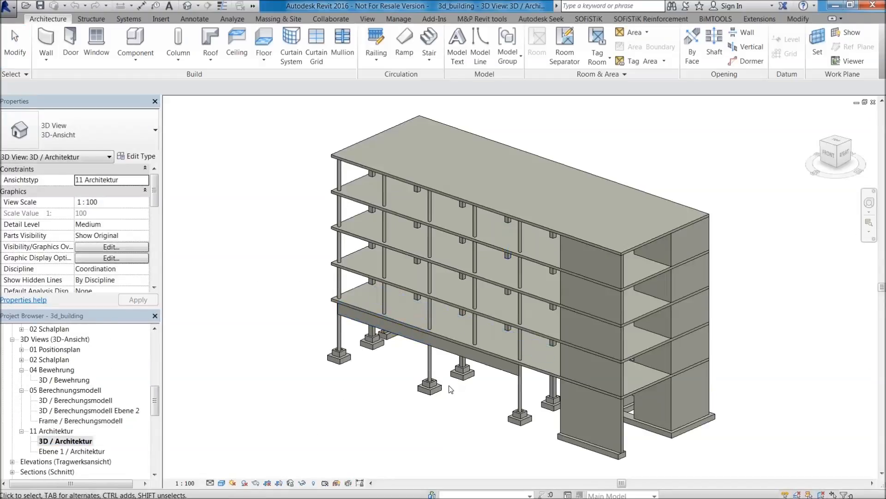
Examine the shaded architectural building model, including its slabs, columns, walls and footings.
{"action": "scroll", "coordinate": [462, 277], "scroll_direction": "down", "scroll_amount": 2}
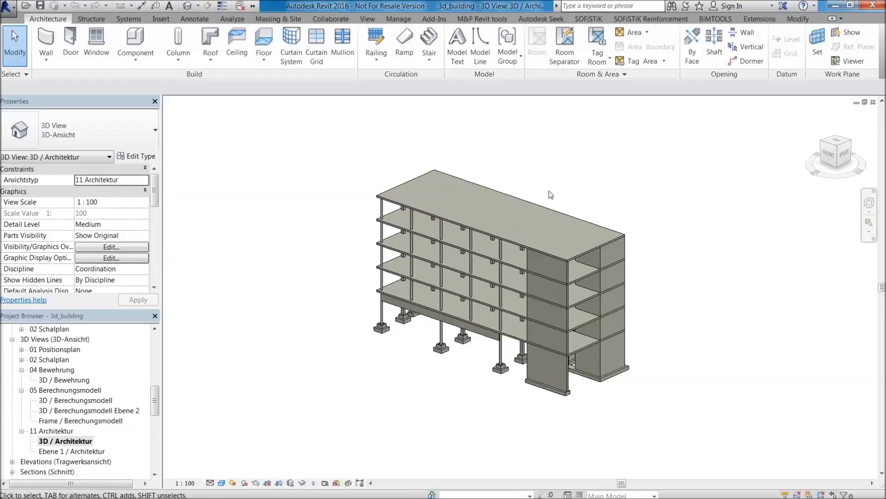
{"action": "scroll", "coordinate": [503, 187], "scroll_direction": "up", "scroll_amount": 2}
{"action": "middle_click_drag", "start_coordinate": [549, 155], "coordinate": [307, 168]}
{"action": "scroll", "coordinate": [328, 207], "scroll_direction": "down", "scroll_amount": 2}
{"action": "middle_click_drag", "start_coordinate": [329, 207], "coordinate": [549, 191]}
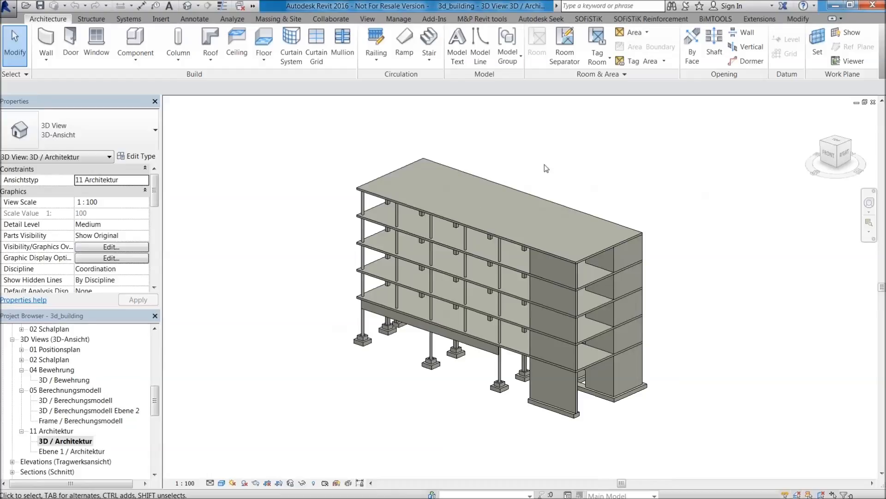
{"action": "scroll", "coordinate": [529, 238], "scroll_direction": "up", "scroll_amount": 2}
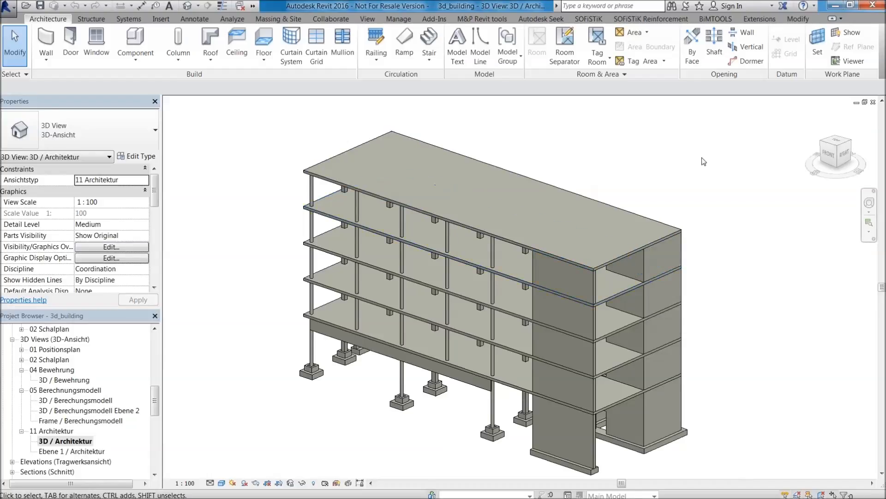
{"action": "scroll", "coordinate": [409, 362], "scroll_direction": "up", "scroll_amount": 2}
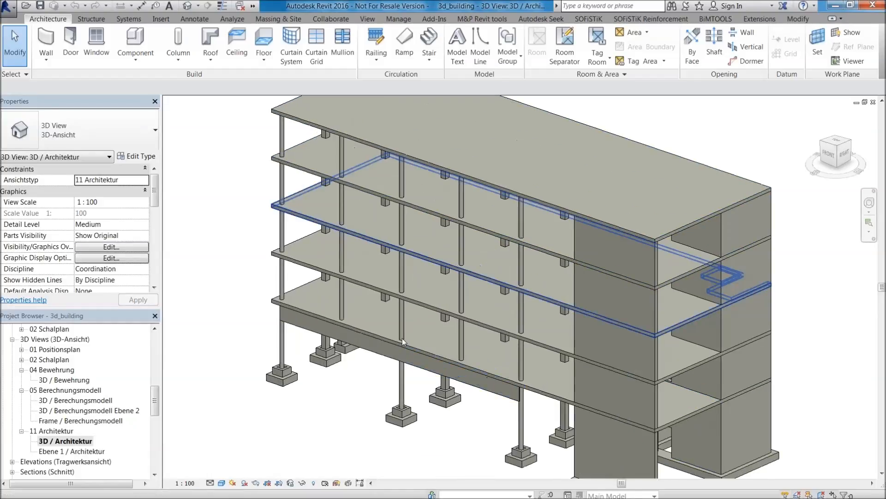
{"action": "middle_click_drag", "start_coordinate": [495, 306], "coordinate": [296, 373]}
{"action": "scroll", "coordinate": [365, 308], "scroll_direction": "down", "scroll_amount": 4}
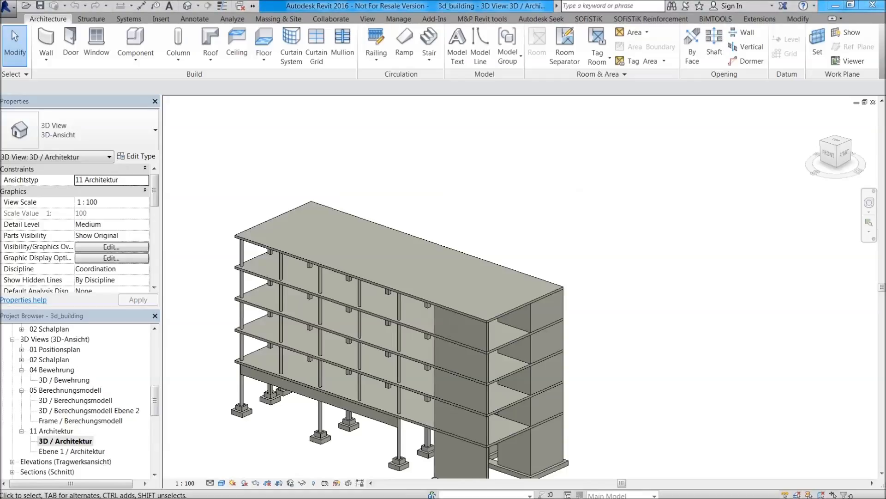
{"action": "middle_click_drag", "start_coordinate": [601, 117], "coordinate": [656, 81]}
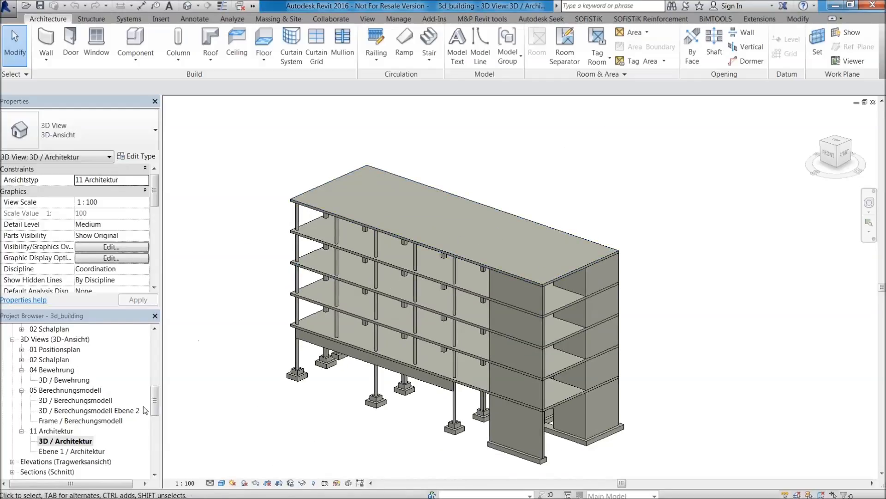
Open the 3D / Berechungsmodell view of the structural analysis model.
{"action": "left_click", "coordinate": [105, 402]}
{"action": "double_click", "coordinate": [106, 401]}
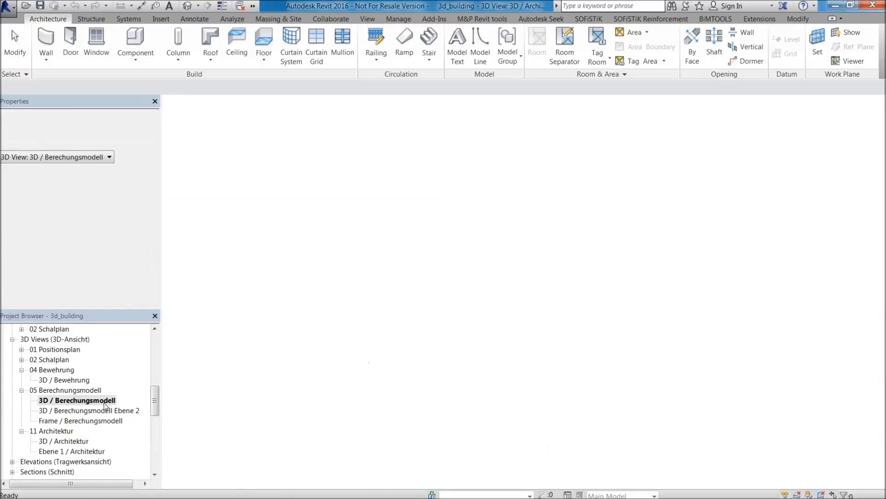
{"action": "left_click", "coordinate": [845, 160]}
Examine the analytical model's area and line loads at the roof corner, stair core, lower beams and foundations.
{"action": "middle_click_drag", "start_coordinate": [349, 176], "coordinate": [427, 175]}
{"action": "scroll", "coordinate": [426, 175], "scroll_direction": "up", "scroll_amount": 4}
{"action": "scroll", "coordinate": [426, 177], "scroll_direction": "up", "scroll_amount": 2}
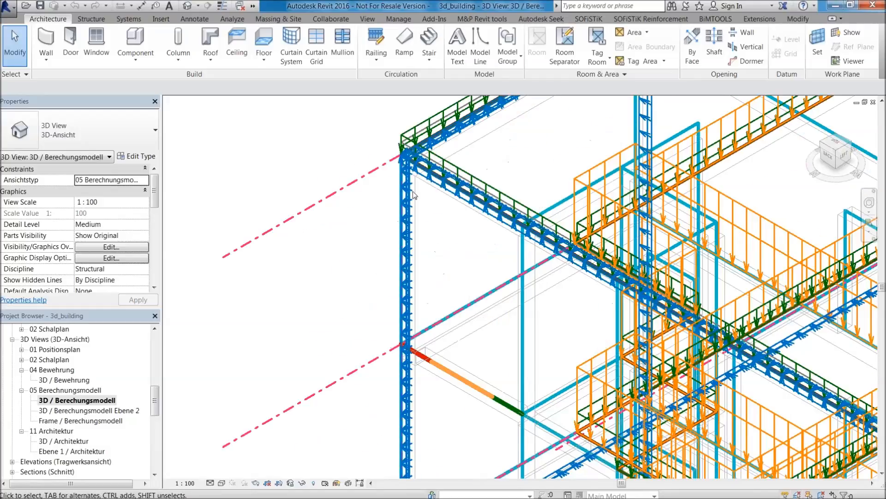
{"action": "scroll", "coordinate": [418, 182], "scroll_direction": "up", "scroll_amount": 2}
{"action": "scroll", "coordinate": [408, 185], "scroll_direction": "down", "scroll_amount": 2}
{"action": "scroll", "coordinate": [408, 185], "scroll_direction": "up", "scroll_amount": 3}
{"action": "scroll", "coordinate": [408, 184], "scroll_direction": "down", "scroll_amount": 4}
{"action": "middle_click_drag", "start_coordinate": [409, 185], "coordinate": [193, 329]}
{"action": "scroll", "coordinate": [489, 202], "scroll_direction": "down", "scroll_amount": 2}
{"action": "middle_click_drag", "start_coordinate": [489, 201], "coordinate": [235, 364]}
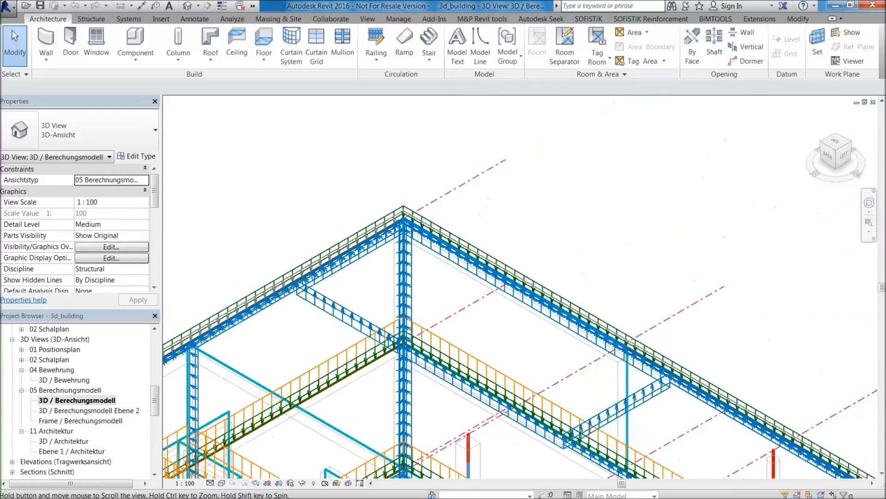
{"action": "scroll", "coordinate": [380, 177], "scroll_direction": "down", "scroll_amount": 2}
{"action": "scroll", "coordinate": [382, 180], "scroll_direction": "down", "scroll_amount": 5}
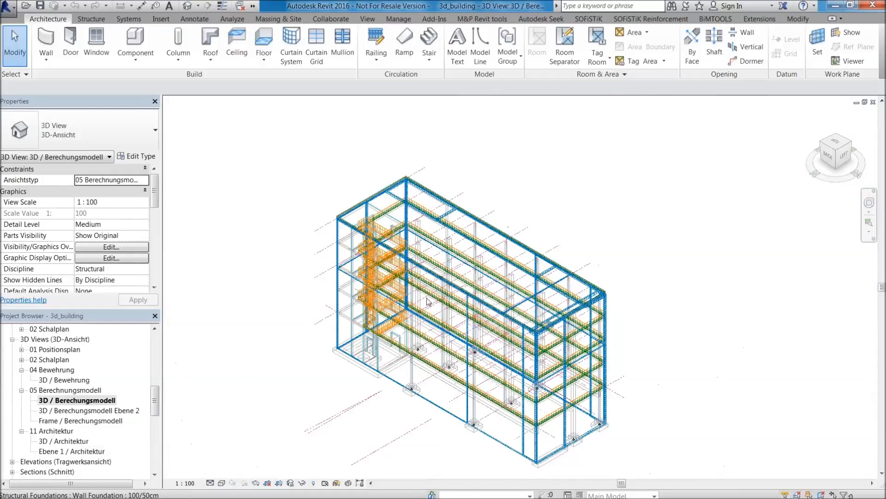
{"action": "scroll", "coordinate": [431, 338], "scroll_direction": "up", "scroll_amount": 4}
{"action": "scroll", "coordinate": [430, 339], "scroll_direction": "up", "scroll_amount": 2}
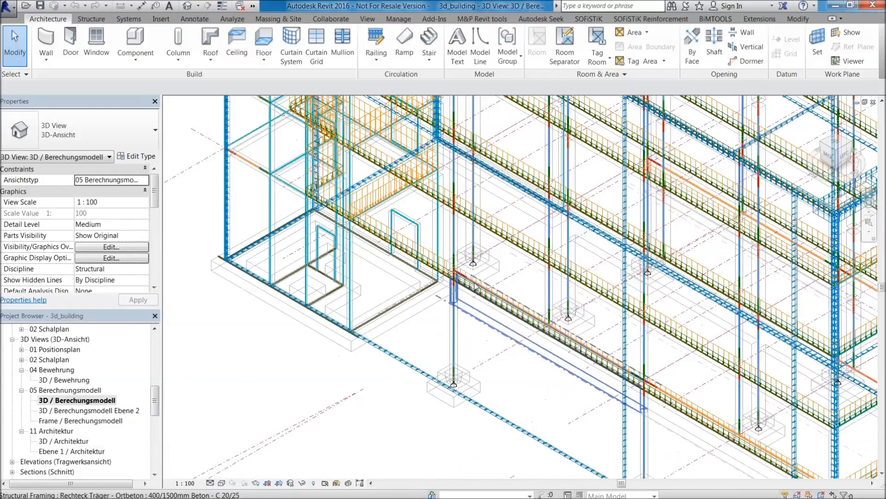
{"action": "scroll", "coordinate": [434, 255], "scroll_direction": "down", "scroll_amount": 6}
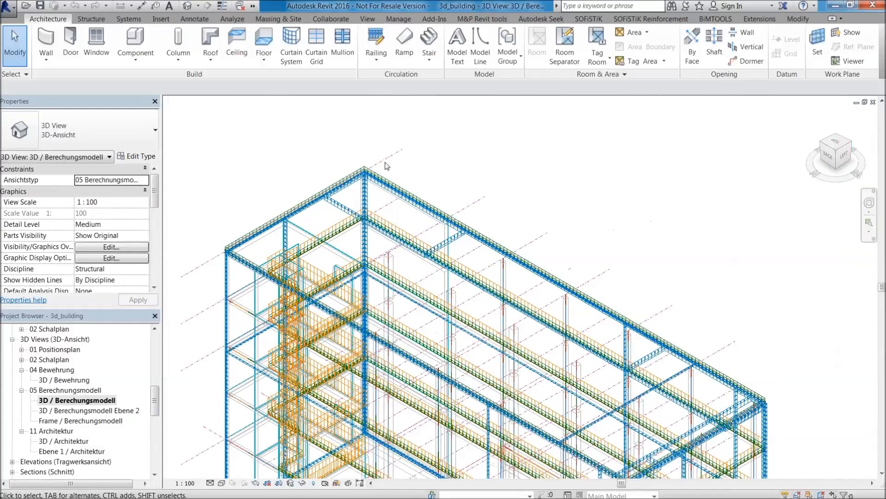
Select the area load at the roof corner and start SOFiSTiK Load Division with 101 as the first generated load case.
{"action": "scroll", "coordinate": [373, 174], "scroll_direction": "up", "scroll_amount": 3}
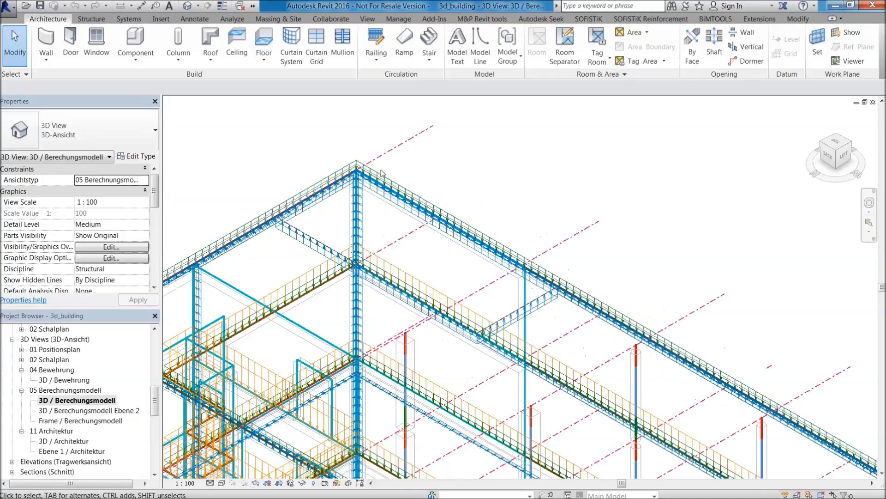
{"action": "left_click", "coordinate": [367, 164]}
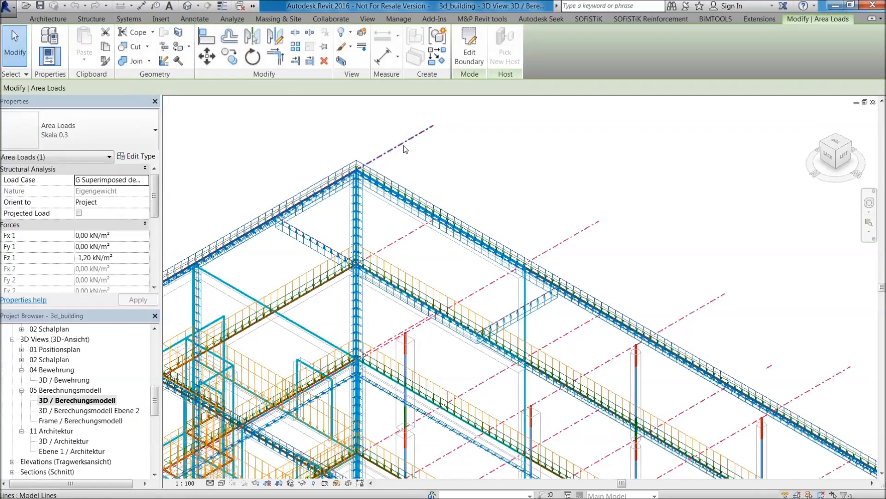
{"action": "scroll", "coordinate": [404, 149], "scroll_direction": "down", "scroll_amount": 3}
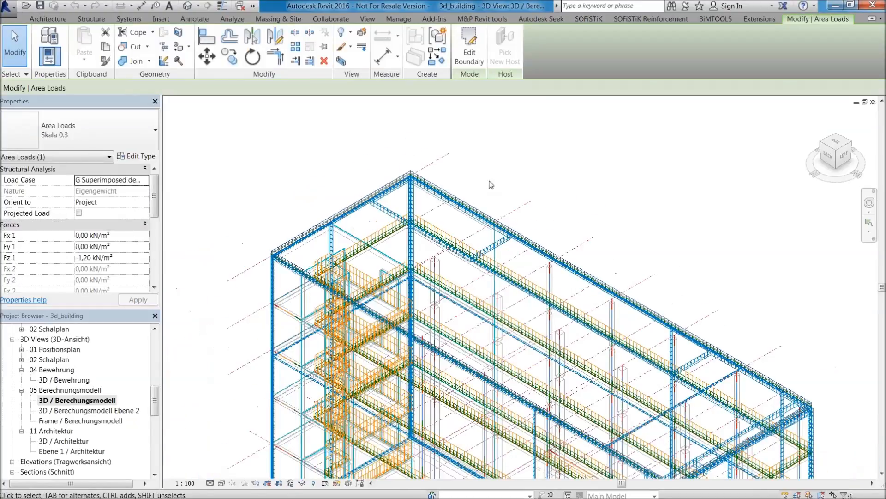
{"action": "middle_click_drag", "start_coordinate": [490, 181], "coordinate": [475, 234]}
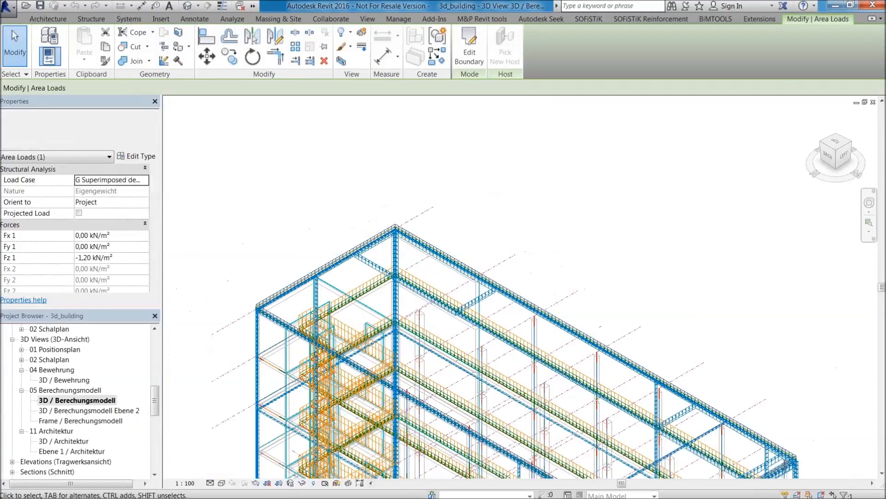
{"action": "left_click", "coordinate": [638, 20]}
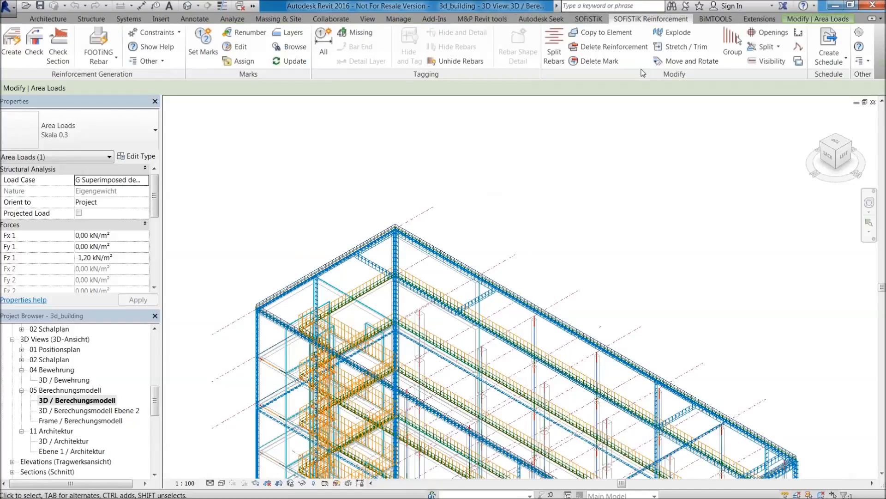
{"action": "left_click", "coordinate": [587, 19]}
{"action": "left_click", "coordinate": [140, 53]}
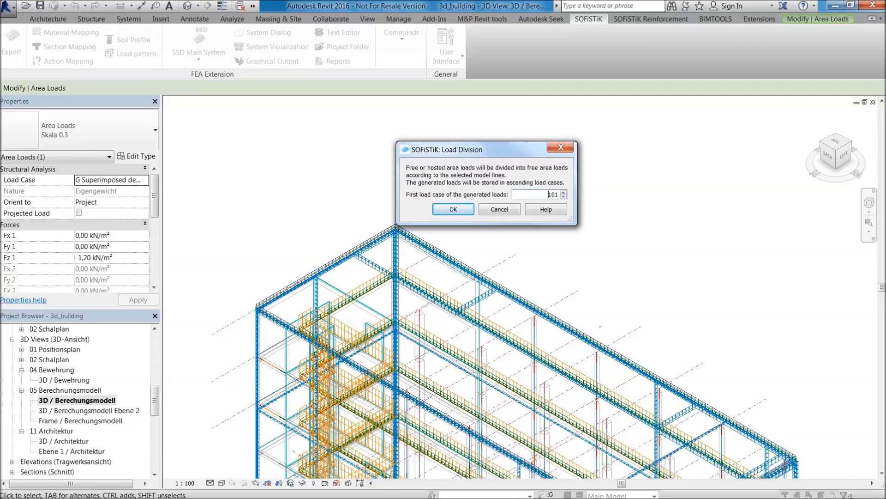
{"action": "left_click", "coordinate": [462, 209]}
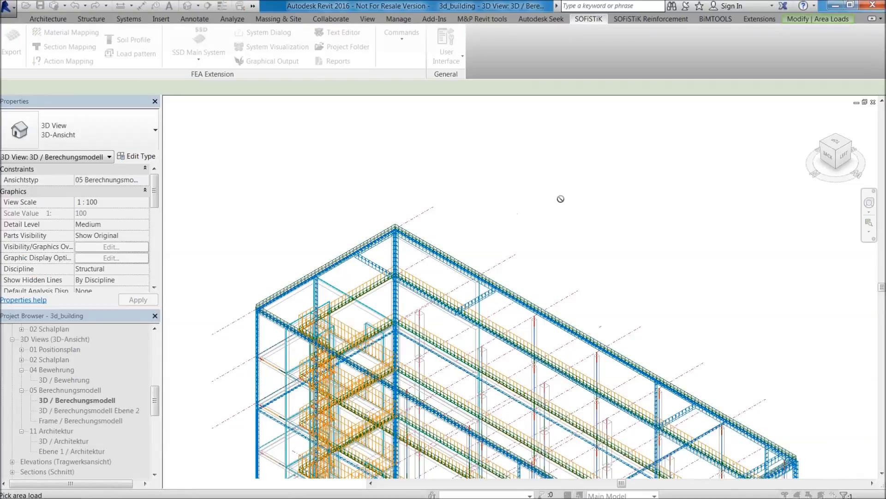
Divide the roof area load along the model lines crossing the roof, accepting 113 as the adjusted first load case number.
{"action": "left_click", "coordinate": [531, 303]}
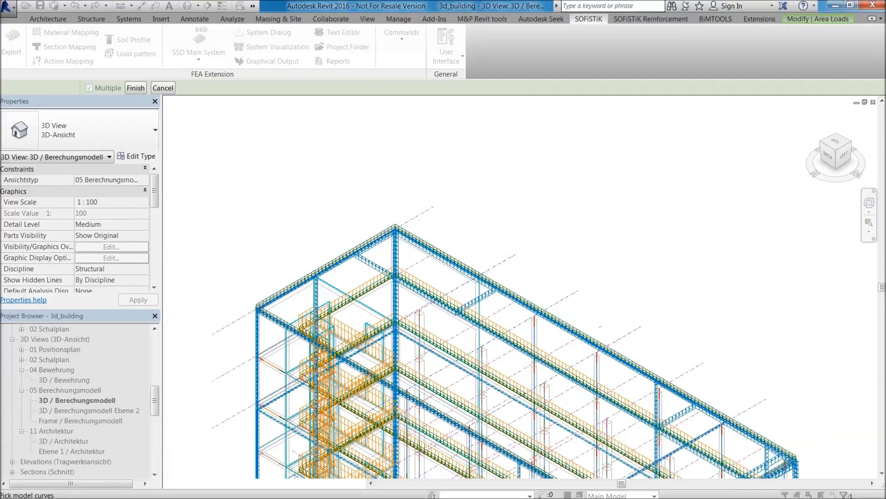
{"action": "middle_click_drag", "start_coordinate": [734, 303], "coordinate": [582, 210]}
{"action": "middle_click_drag", "start_coordinate": [671, 300], "coordinate": [689, 312]}
{"action": "left_click_drag", "start_coordinate": [654, 327], "coordinate": [605, 293]}
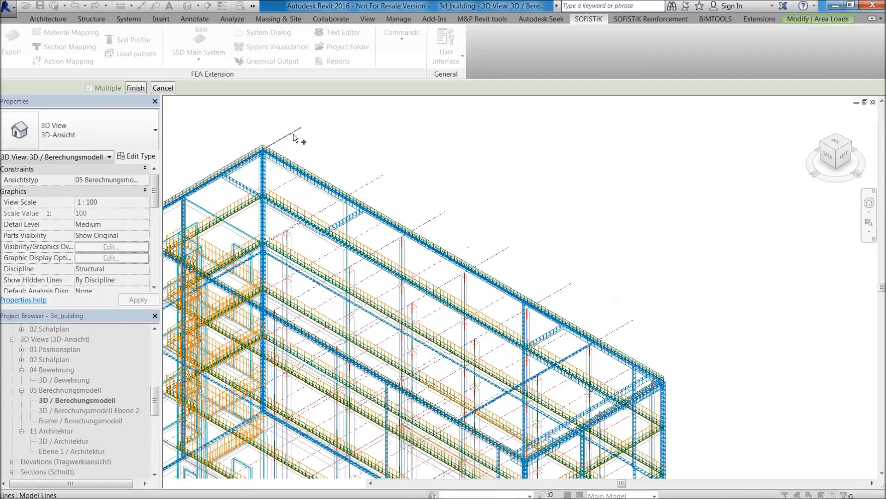
{"action": "middle_click_drag", "start_coordinate": [672, 328], "coordinate": [602, 246]}
{"action": "scroll", "coordinate": [668, 147], "scroll_direction": "down", "scroll_amount": 1}
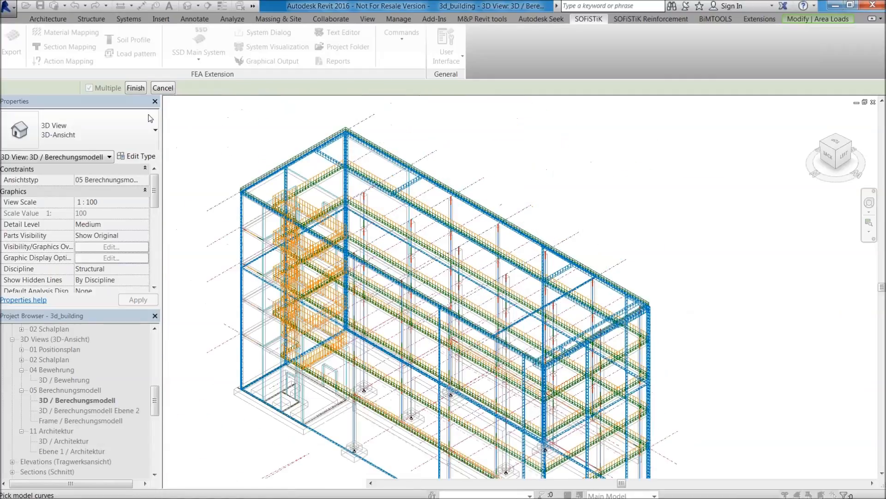
{"action": "left_click", "coordinate": [141, 88]}
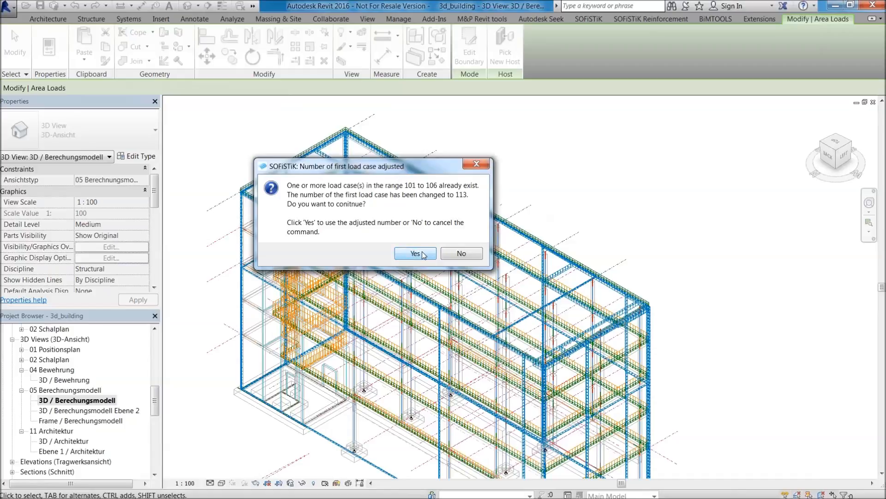
{"action": "left_click", "coordinate": [424, 255]}
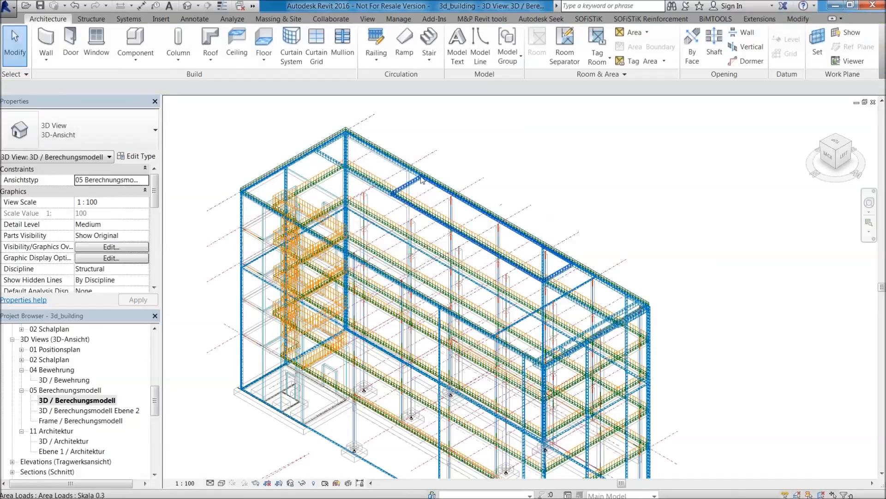
Examine the divided area loads along the roof of the analysis model.
{"action": "scroll", "coordinate": [420, 178], "scroll_direction": "up", "scroll_amount": 2}
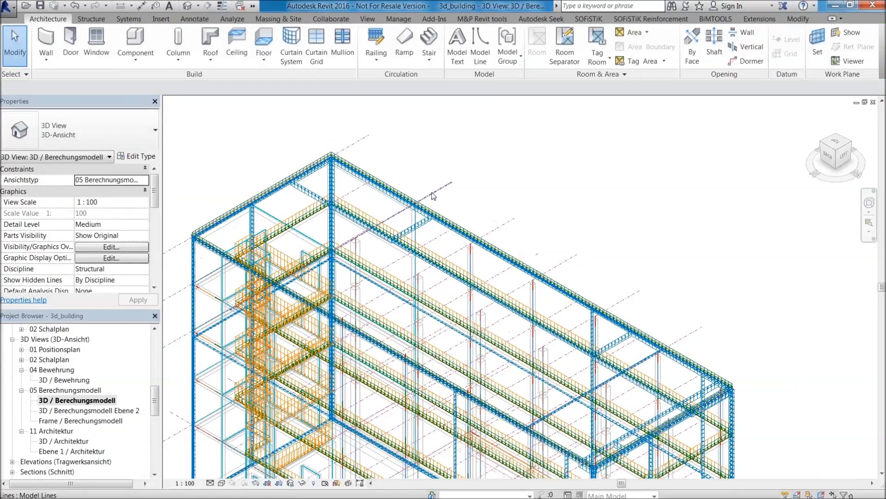
{"action": "middle_click_drag", "start_coordinate": [350, 166], "coordinate": [511, 170]}
{"action": "scroll", "coordinate": [568, 207], "scroll_direction": "up", "scroll_amount": 2}
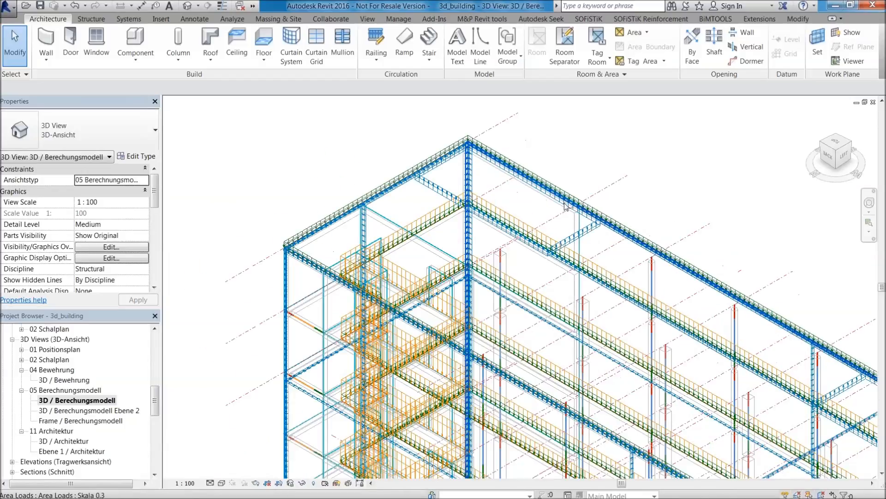
{"action": "scroll", "coordinate": [570, 208], "scroll_direction": "down", "scroll_amount": 4}
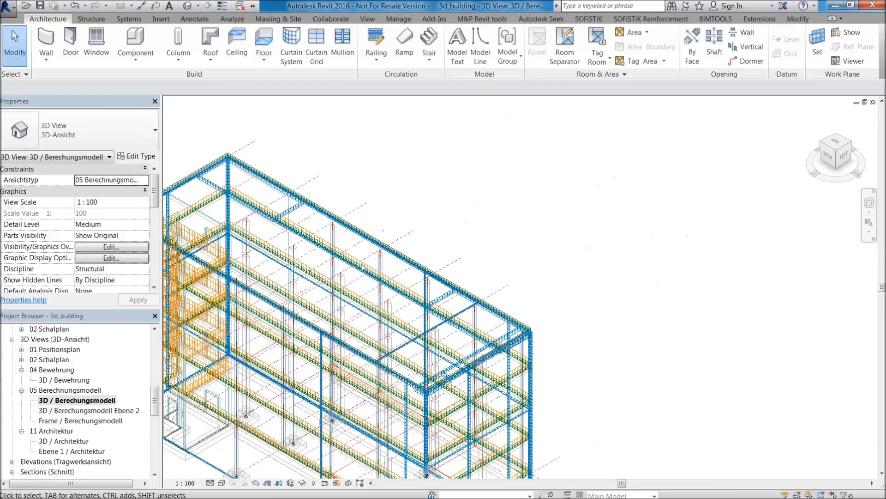
Enter analytical adjustment for the wall foundation at the building's lower stair-core corner, select its foundation line and finish the edit.
{"action": "scroll", "coordinate": [516, 256], "scroll_direction": "down", "scroll_amount": 3}
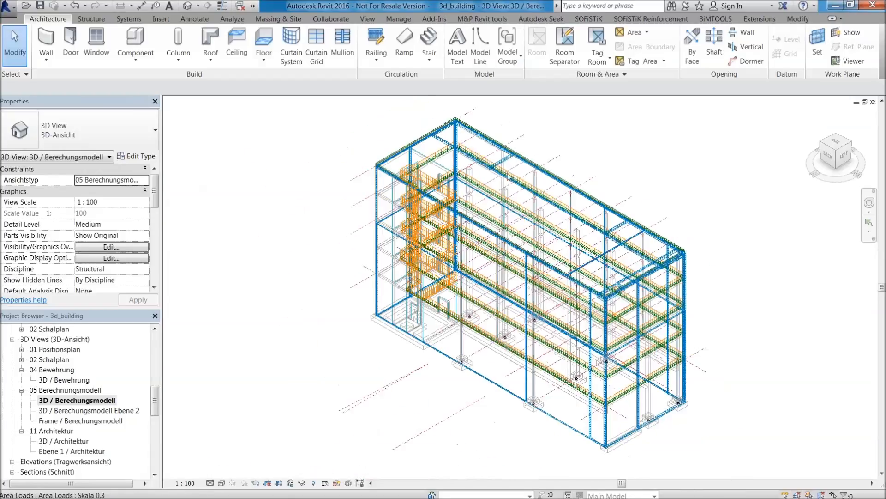
{"action": "middle_click_drag", "start_coordinate": [515, 257], "coordinate": [425, 288]}
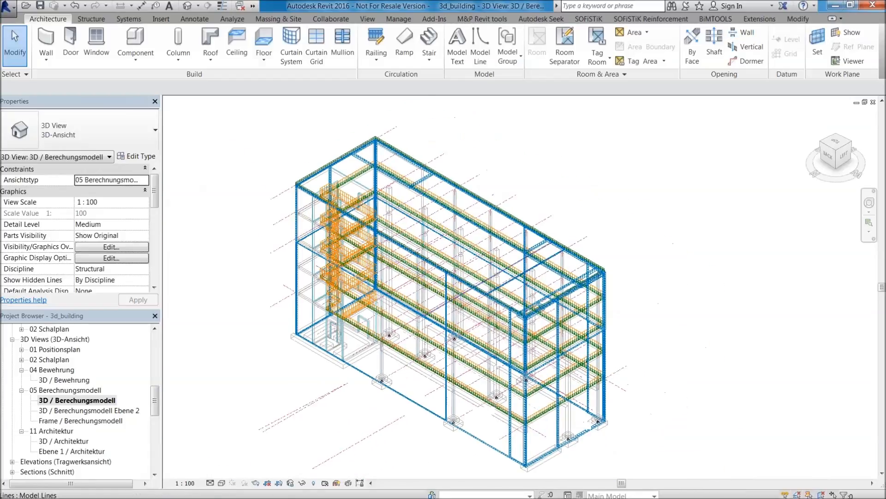
{"action": "scroll", "coordinate": [327, 324], "scroll_direction": "up", "scroll_amount": 5}
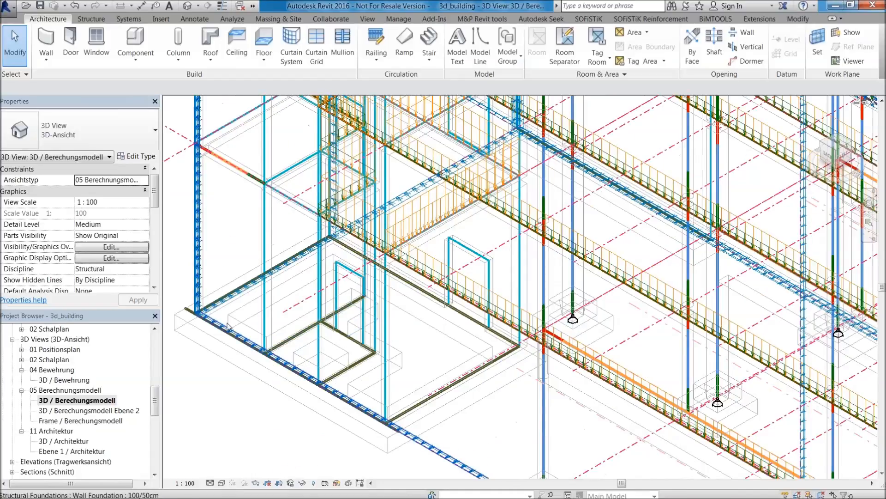
{"action": "scroll", "coordinate": [193, 302], "scroll_direction": "up", "scroll_amount": 3}
{"action": "scroll", "coordinate": [444, 306], "scroll_direction": "up", "scroll_amount": 2}
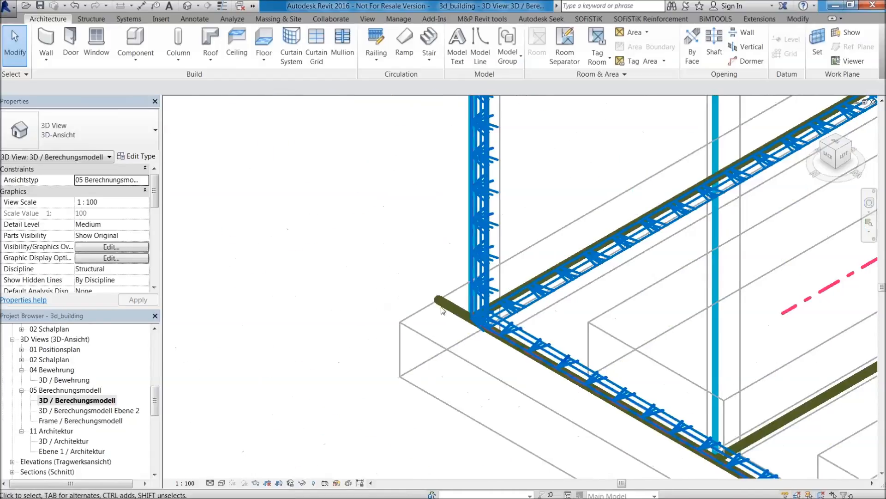
{"action": "left_click", "coordinate": [443, 305]}
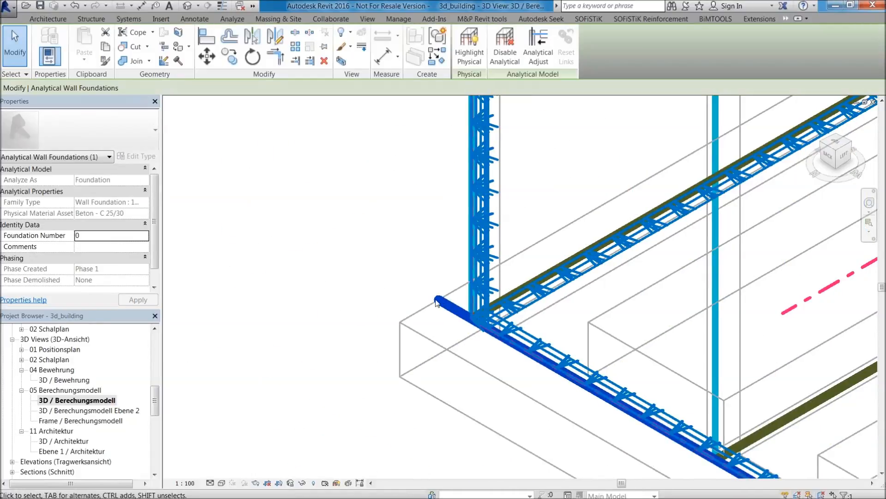
{"action": "scroll", "coordinate": [464, 304], "scroll_direction": "down", "scroll_amount": 1}
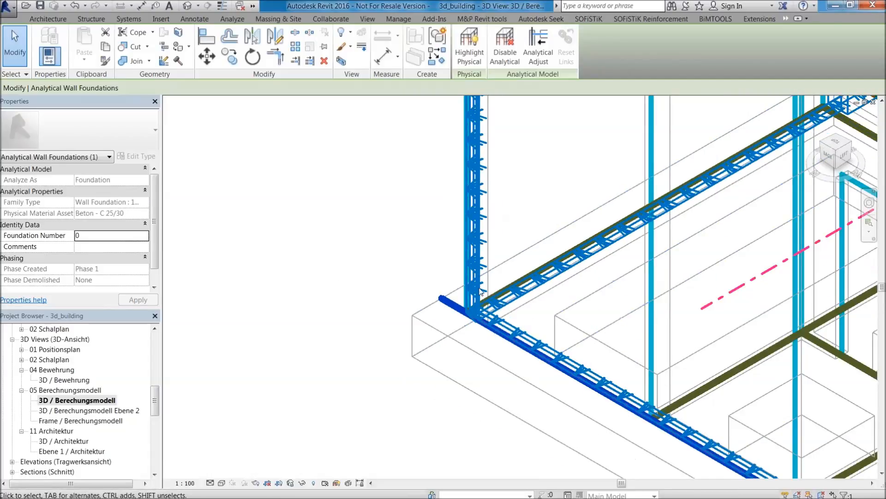
{"action": "left_click", "coordinate": [542, 39]}
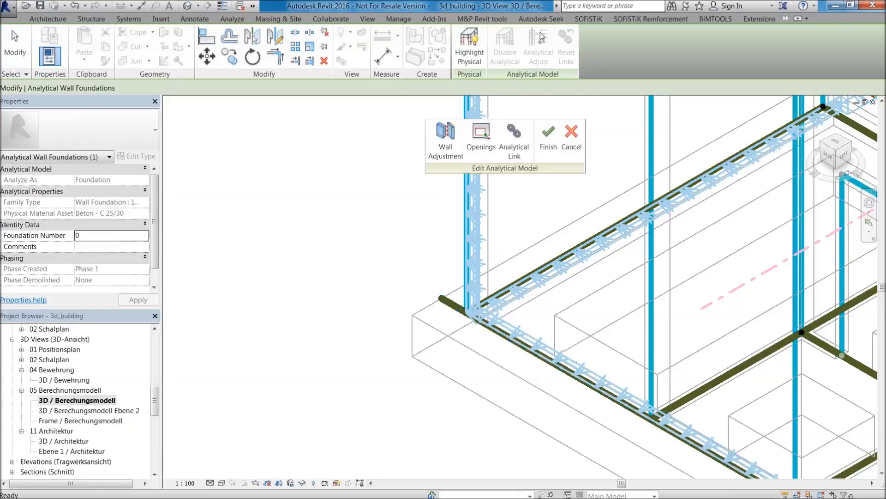
{"action": "left_click", "coordinate": [443, 299]}
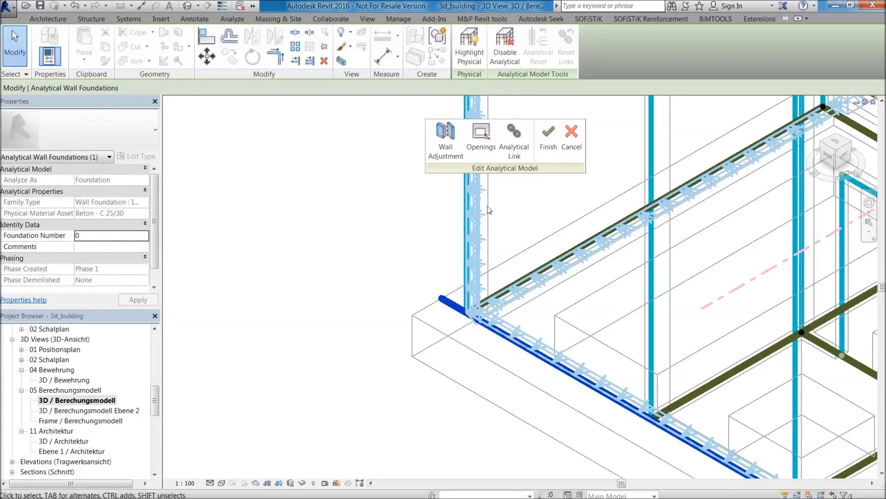
{"action": "left_click", "coordinate": [550, 147]}
{"action": "key", "text": "Escape"}
In the SOFiSTiK material mapping, set the kind of cement for the material assigned to Beton - C 20/25 to normal hardening.
{"action": "scroll", "coordinate": [577, 286], "scroll_direction": "down", "scroll_amount": 6}
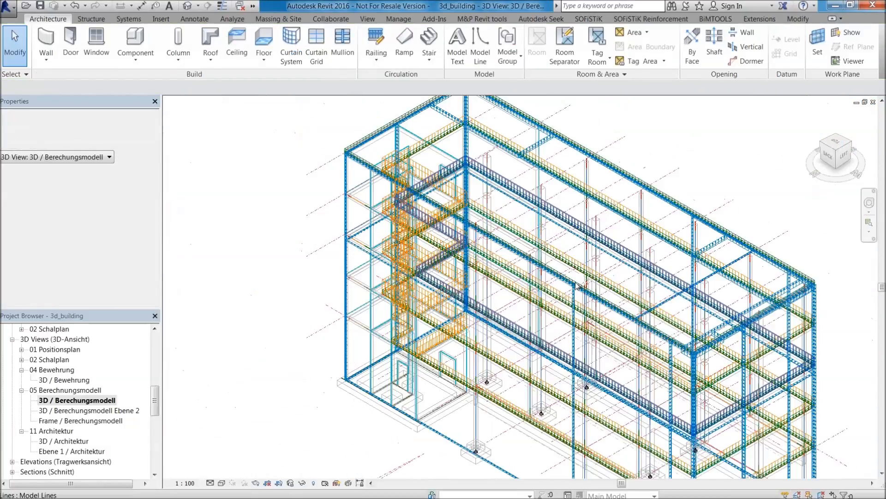
{"action": "scroll", "coordinate": [578, 287], "scroll_direction": "down", "scroll_amount": 3}
{"action": "scroll", "coordinate": [633, 286], "scroll_direction": "up", "scroll_amount": 2}
{"action": "middle_click_drag", "start_coordinate": [633, 286], "coordinate": [492, 260]}
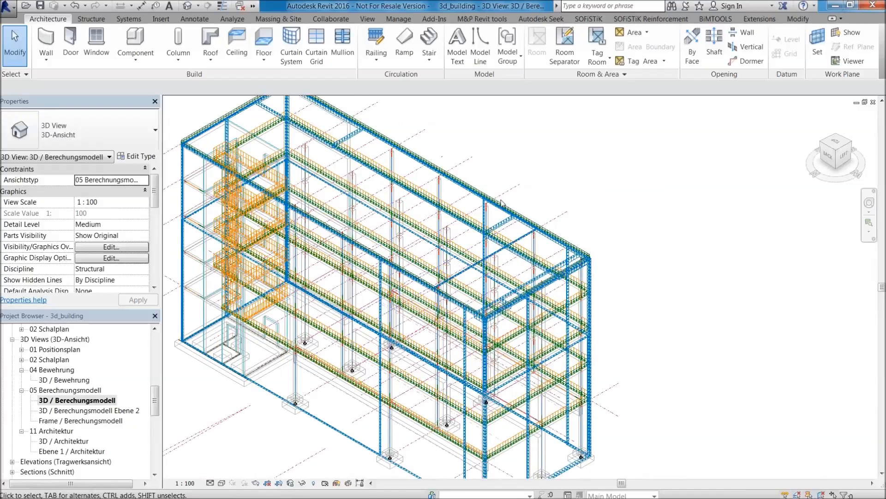
{"action": "middle_click_drag", "start_coordinate": [570, 200], "coordinate": [637, 205]}
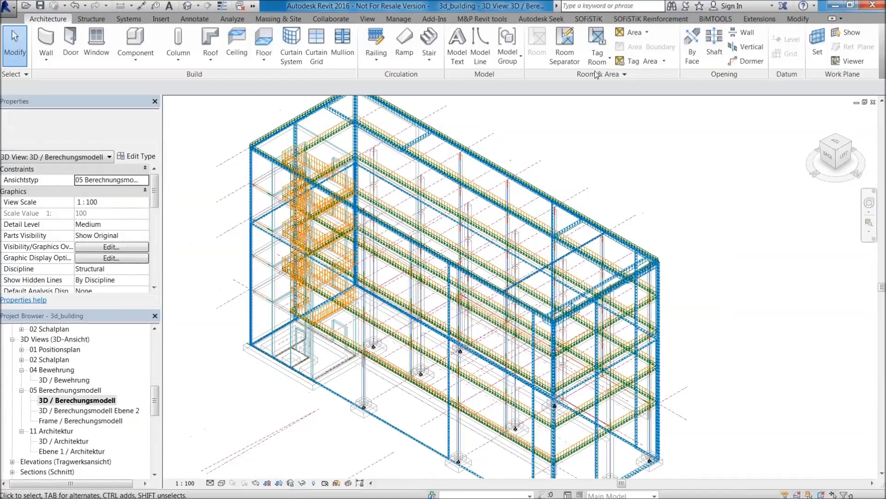
{"action": "left_click", "coordinate": [589, 19]}
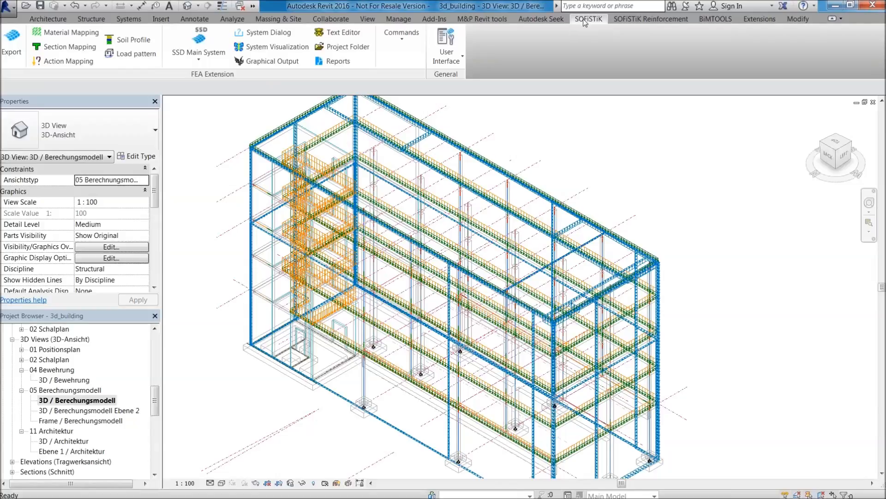
{"action": "middle_click_drag", "start_coordinate": [573, 143], "coordinate": [686, 157]}
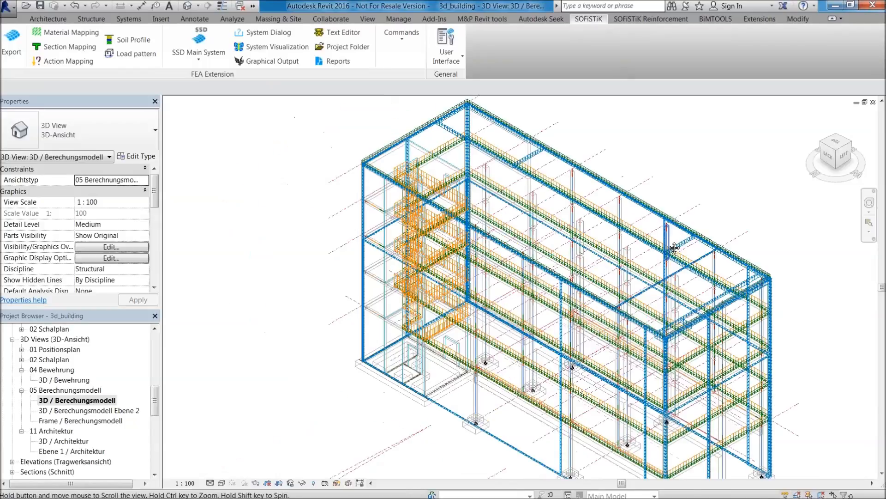
{"action": "left_click", "coordinate": [84, 37]}
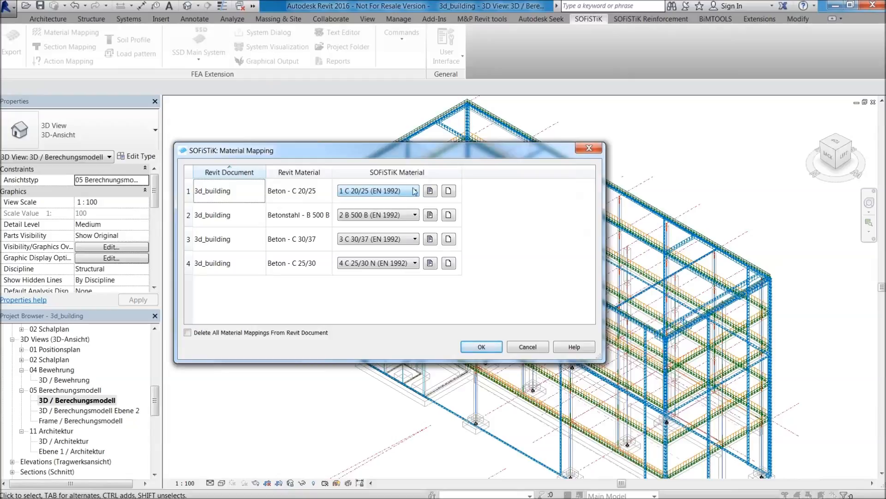
{"action": "left_click", "coordinate": [430, 191]}
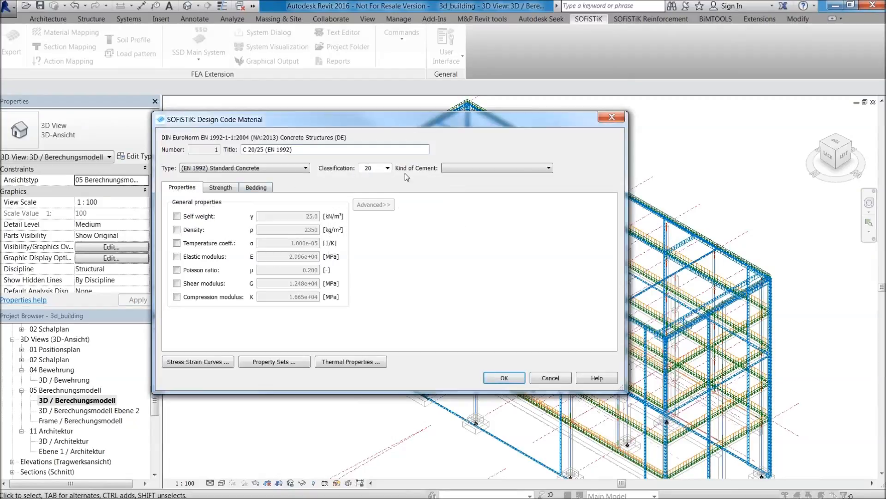
{"action": "left_click_drag", "start_coordinate": [383, 120], "coordinate": [580, 40]}
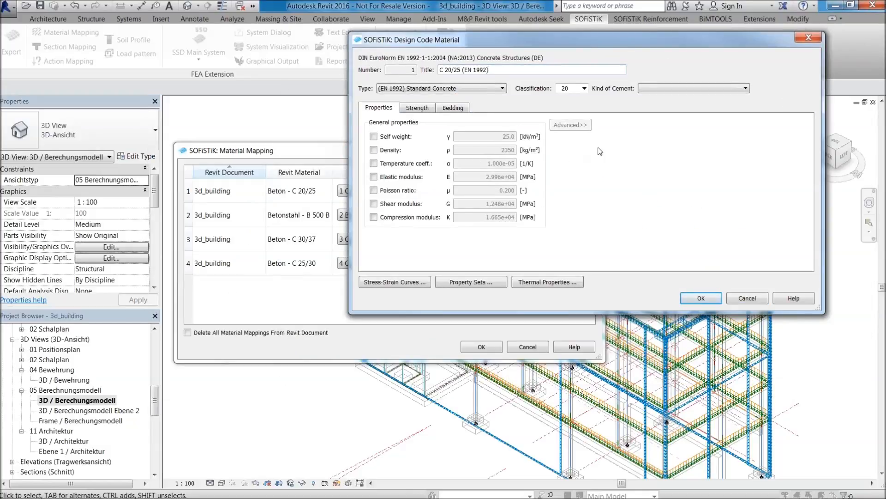
{"action": "left_click", "coordinate": [657, 88]}
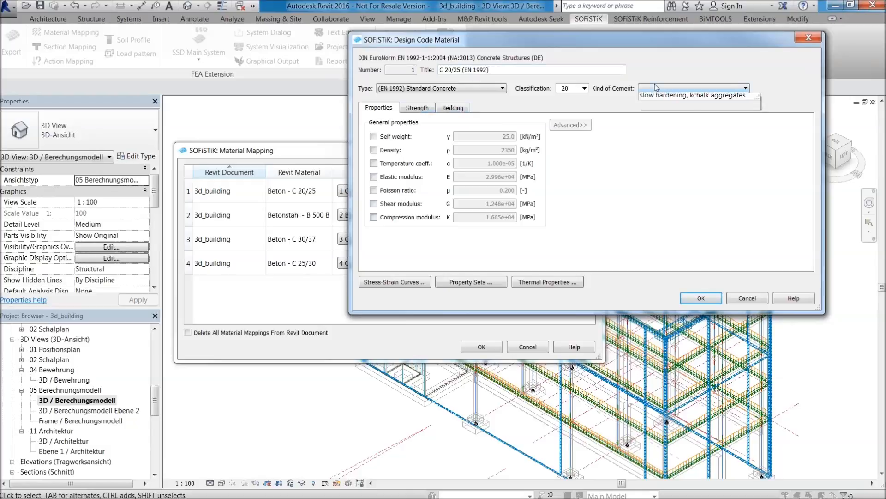
{"action": "left_click", "coordinate": [661, 102]}
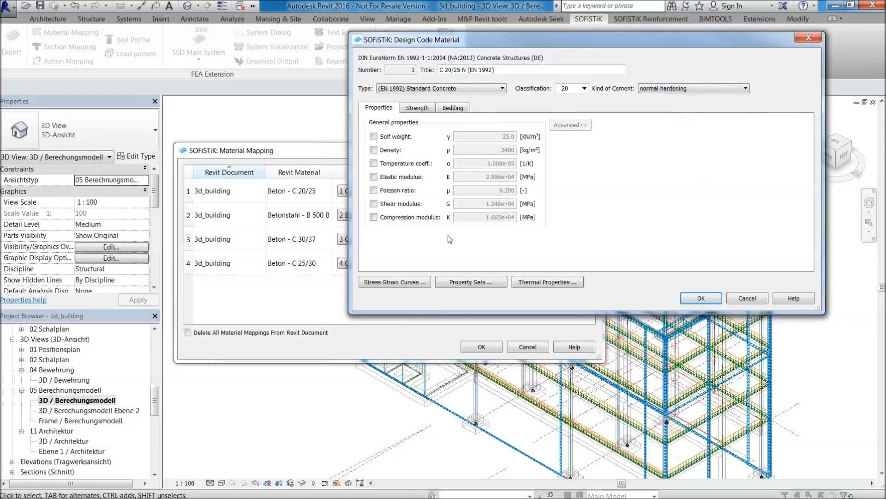
Enable the custom tensile strength value for the C 20/25 material and accept the material mapping.
{"action": "left_click", "coordinate": [427, 109]}
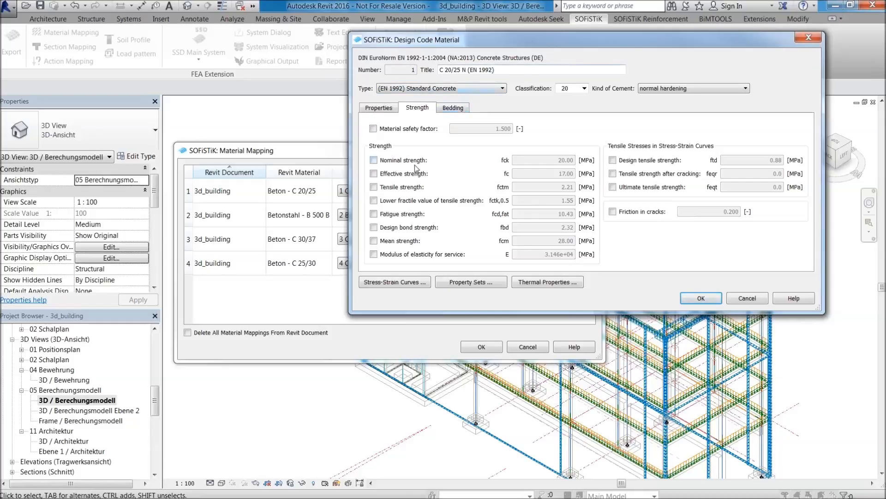
{"action": "left_click", "coordinate": [402, 187]}
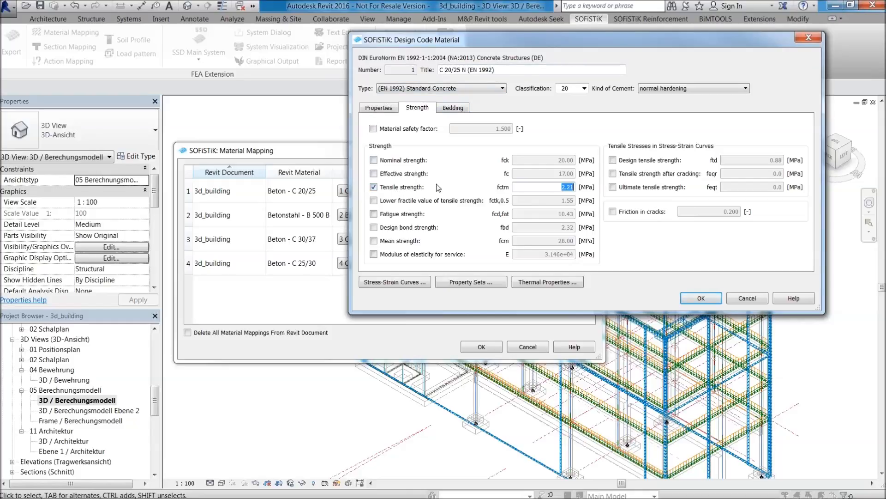
{"action": "left_click", "coordinate": [684, 297]}
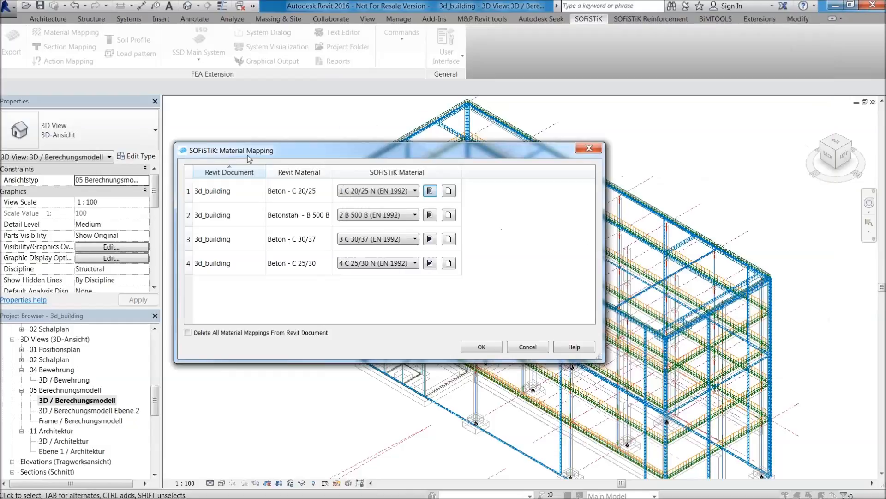
{"action": "left_click", "coordinate": [496, 350]}
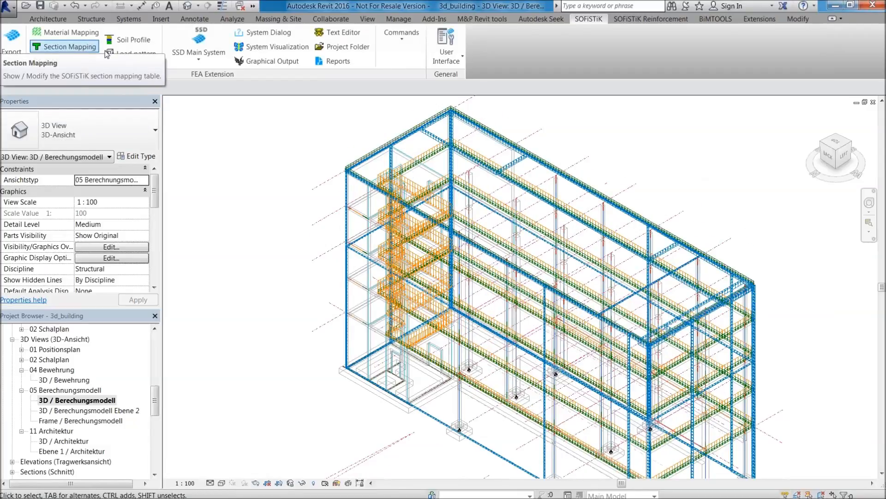
Review the SOFiSTiK cross section mapping, inspecting the T-beam definition and new section types for the 400/1500mm beam, and cancel without changes.
{"action": "left_click", "coordinate": [78, 47]}
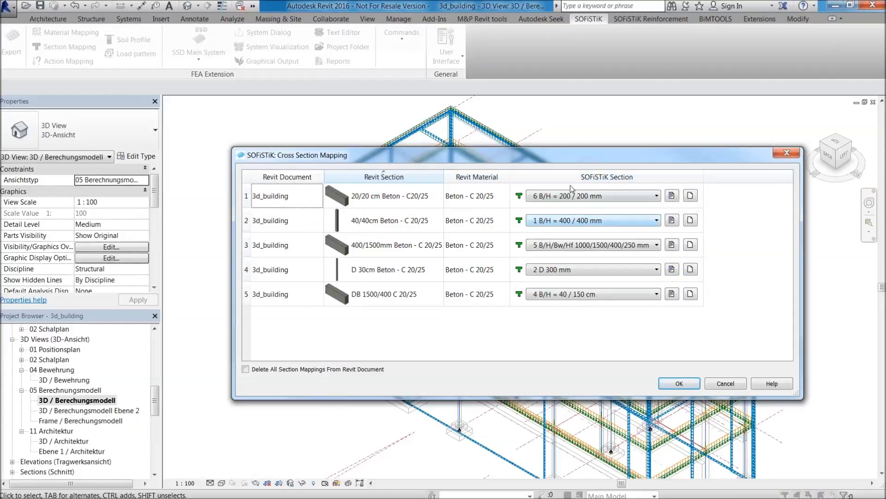
{"action": "left_click_drag", "start_coordinate": [551, 160], "coordinate": [512, 114]}
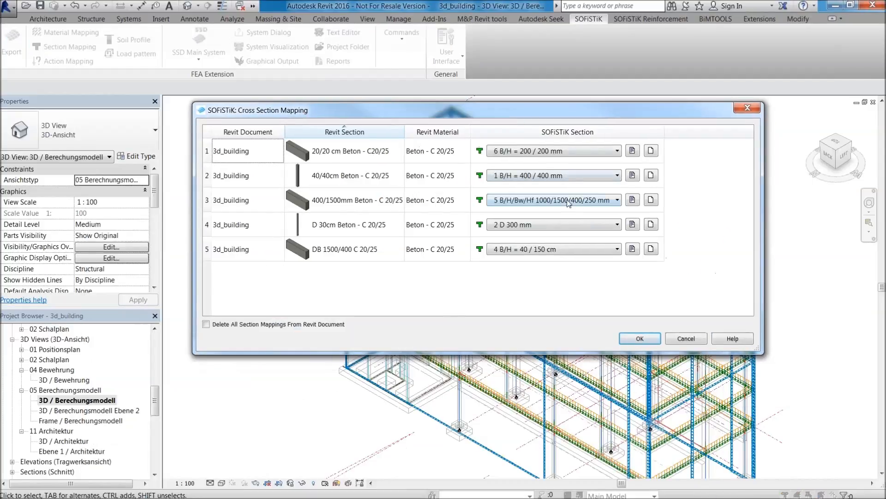
{"action": "left_click_drag", "start_coordinate": [377, 107], "coordinate": [423, 126]}
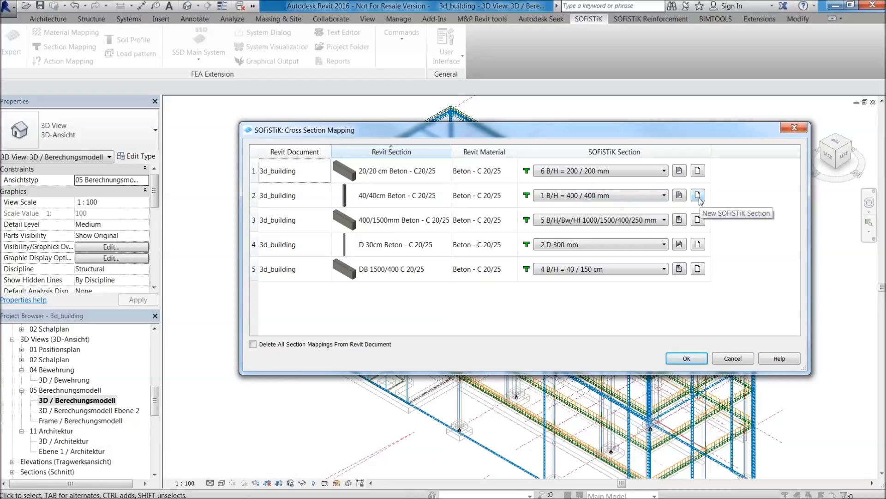
{"action": "left_click", "coordinate": [679, 219]}
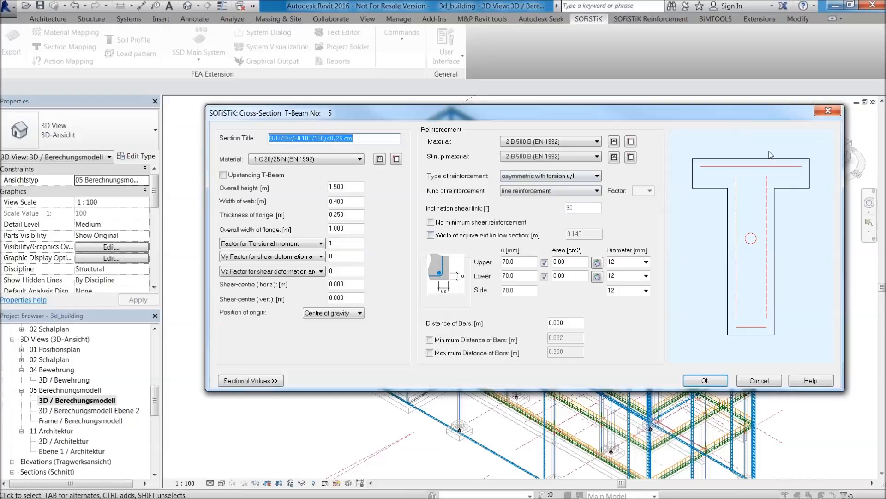
{"action": "left_click", "coordinate": [829, 110]}
{"action": "left_click", "coordinate": [698, 219]}
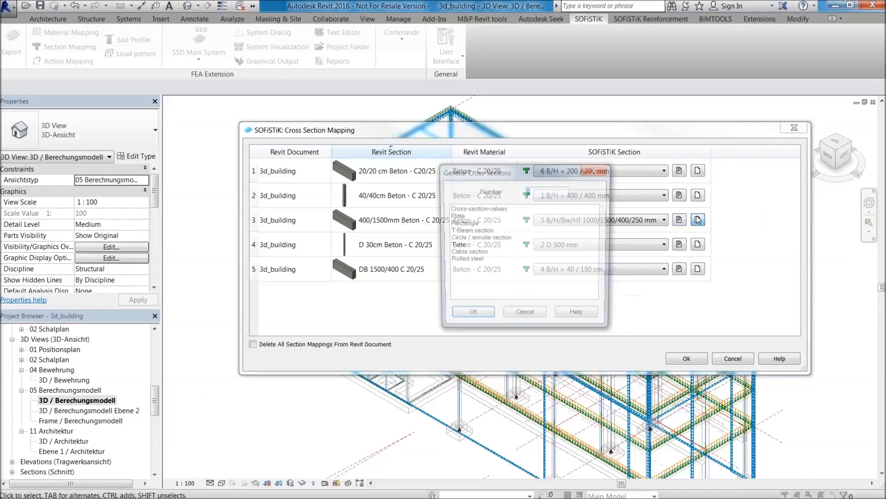
{"action": "left_click", "coordinate": [527, 318]}
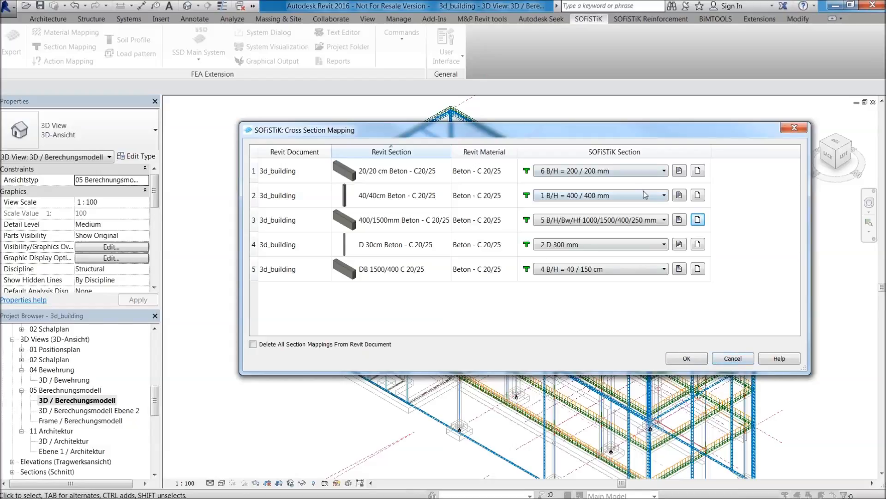
{"action": "left_click", "coordinate": [734, 358]}
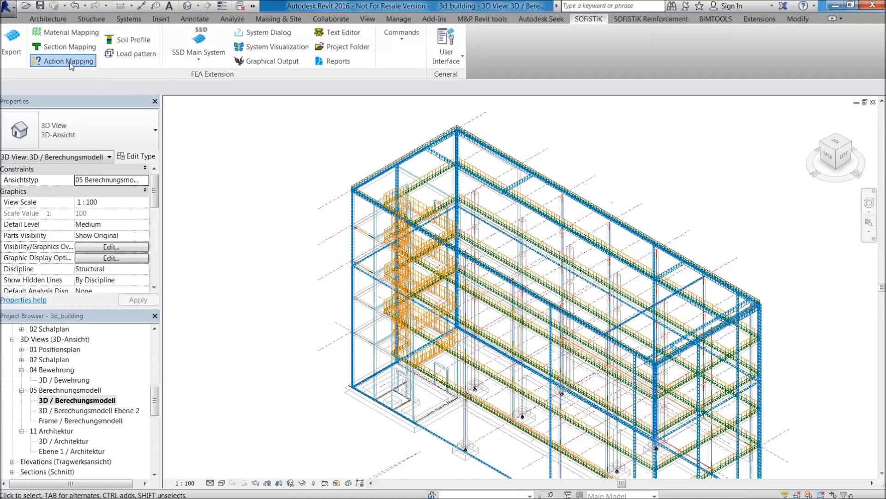
Review the SOFiSTiK action mapping of the Revit load natures and close it.
{"action": "left_click", "coordinate": [69, 61]}
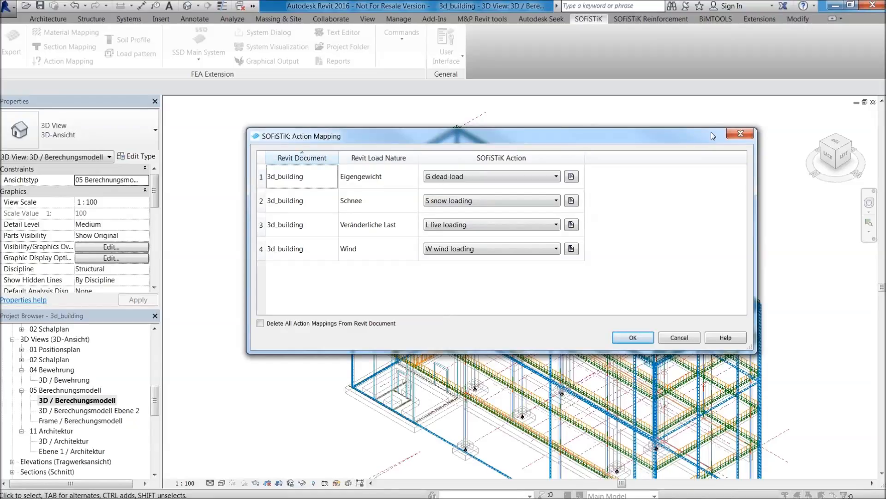
{"action": "left_click", "coordinate": [743, 134]}
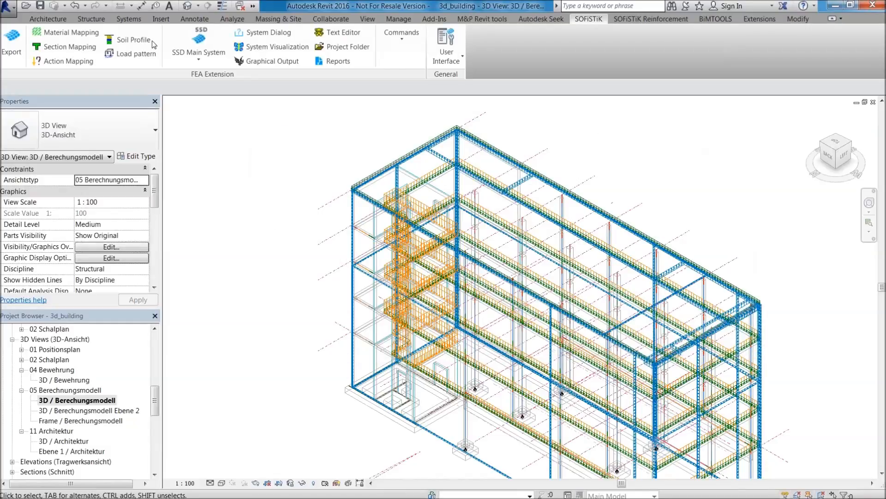
Switch to SOFiSTiK Structural Desktop and examine the meshed 3d_building model from above, the side and below.
{"action": "left_click", "coordinate": [207, 34]}
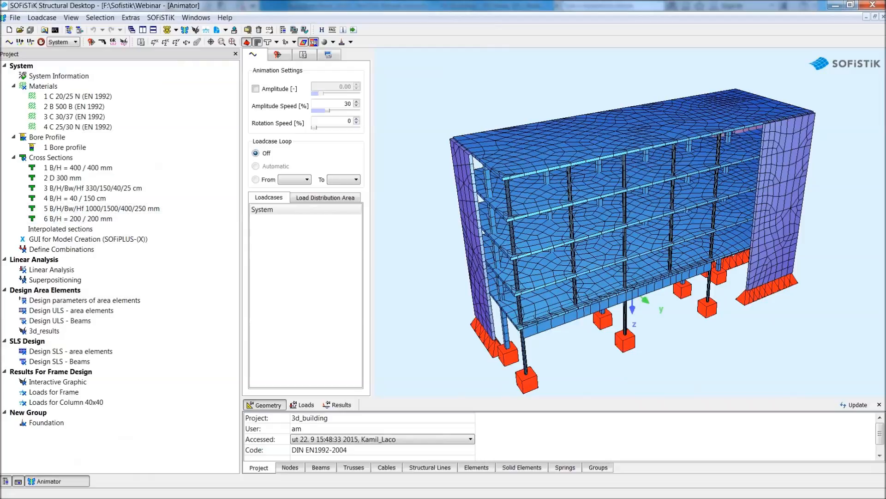
{"action": "left_click_drag", "start_coordinate": [672, 212], "coordinate": [574, 226]}
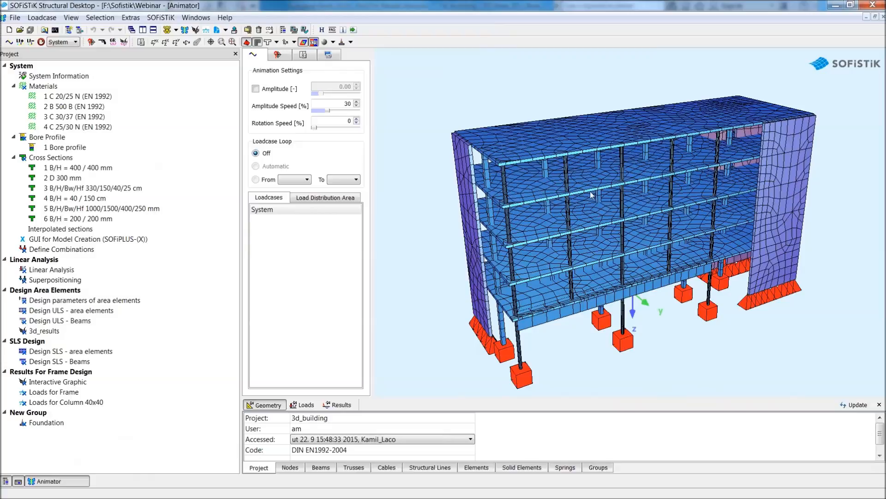
{"action": "left_click_drag", "start_coordinate": [620, 224], "coordinate": [539, 155]}
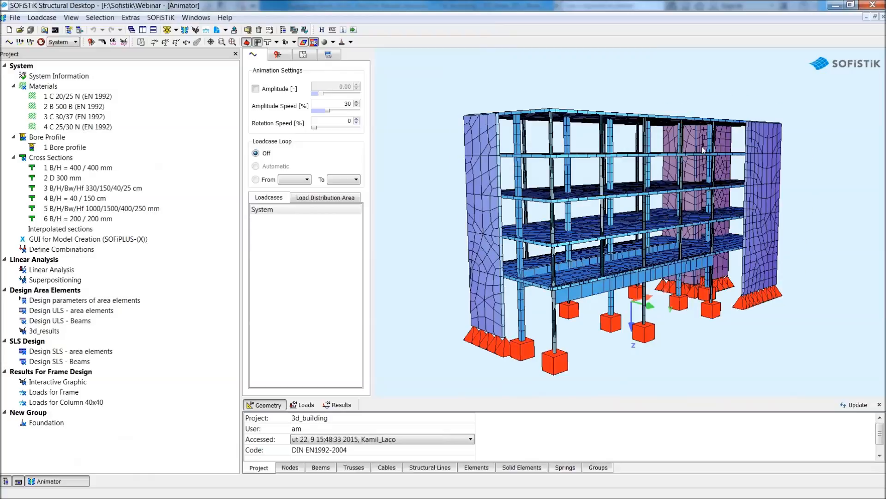
{"action": "left_click_drag", "start_coordinate": [703, 148], "coordinate": [715, 192]}
{"action": "left_click_drag", "start_coordinate": [660, 282], "coordinate": [567, 277]}
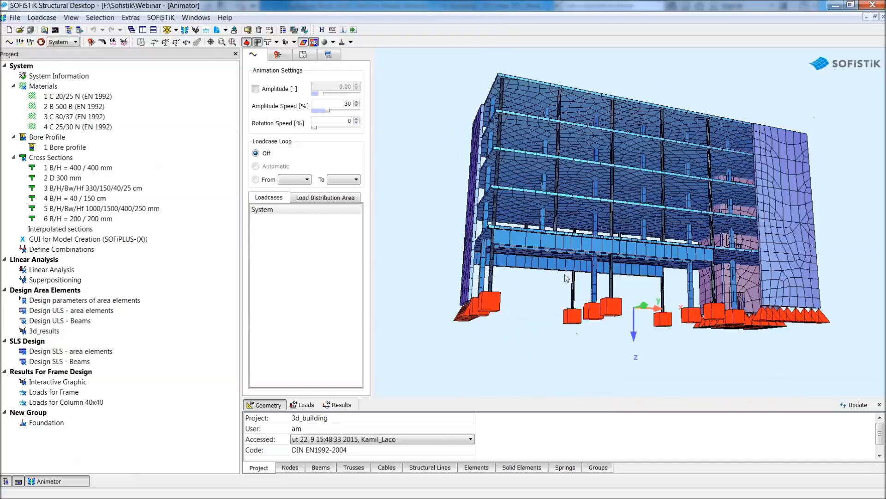
Switch to Revit and open the 3D / Bewehrung view of the 04 Bewehrung group, framing the lower floors.
{"action": "left_click", "coordinate": [835, 5]}
{"action": "middle_click_drag", "start_coordinate": [702, 222], "coordinate": [594, 229]}
{"action": "scroll", "coordinate": [698, 187], "scroll_direction": "down", "scroll_amount": 1}
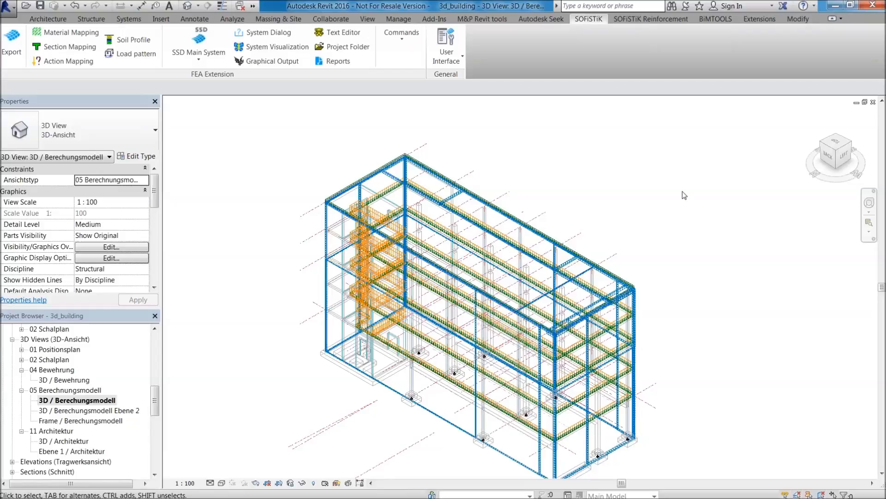
{"action": "scroll", "coordinate": [156, 399], "scroll_direction": "up", "scroll_amount": 1}
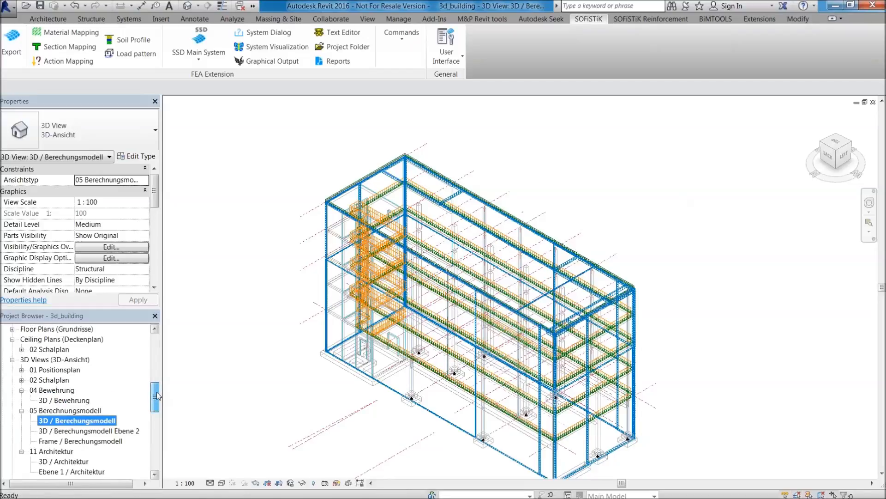
{"action": "double_click", "coordinate": [72, 401]}
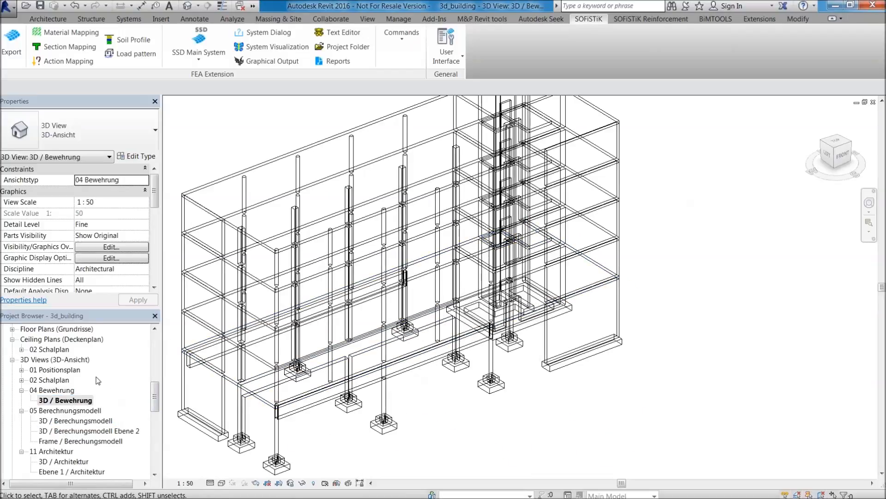
{"action": "scroll", "coordinate": [153, 397], "scroll_direction": "up", "scroll_amount": 1}
{"action": "middle_click_drag", "start_coordinate": [222, 393], "coordinate": [263, 374]}
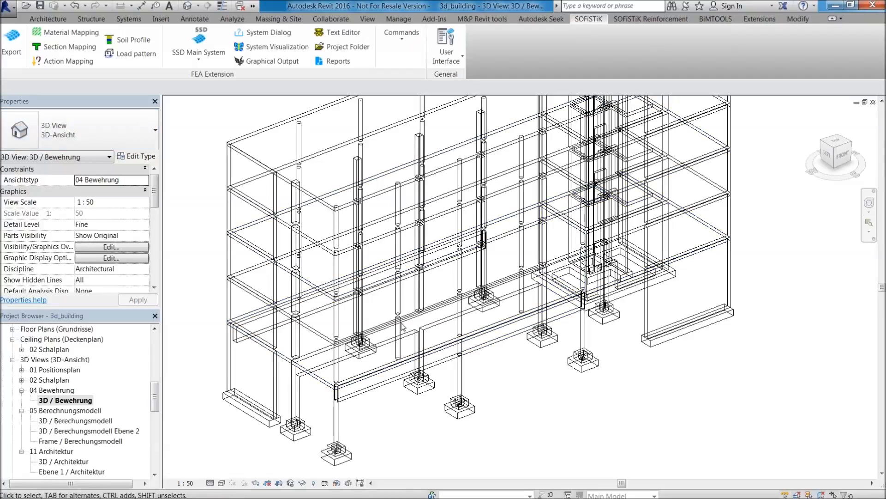
{"action": "scroll", "coordinate": [284, 378], "scroll_direction": "up", "scroll_amount": 2}
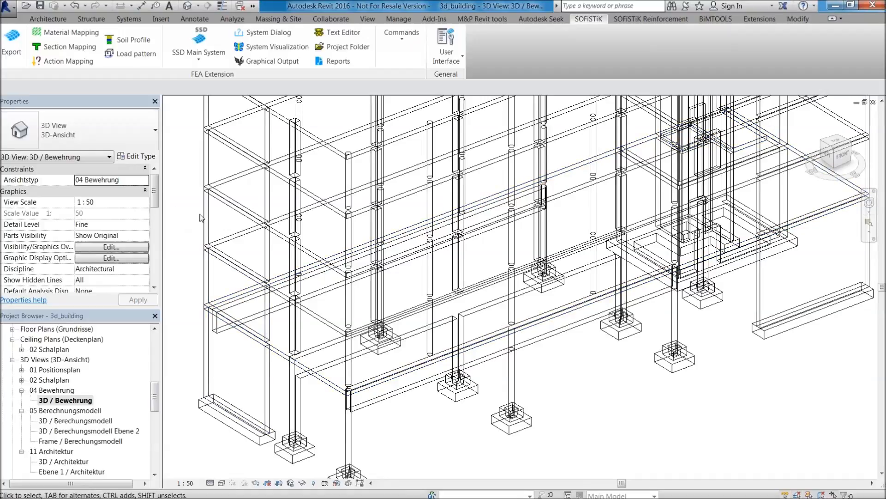
Select the STB 25cm floor at level Ebene 1 and start creating SOFiSTiK reinforcement for it.
{"action": "left_click", "coordinate": [332, 384]}
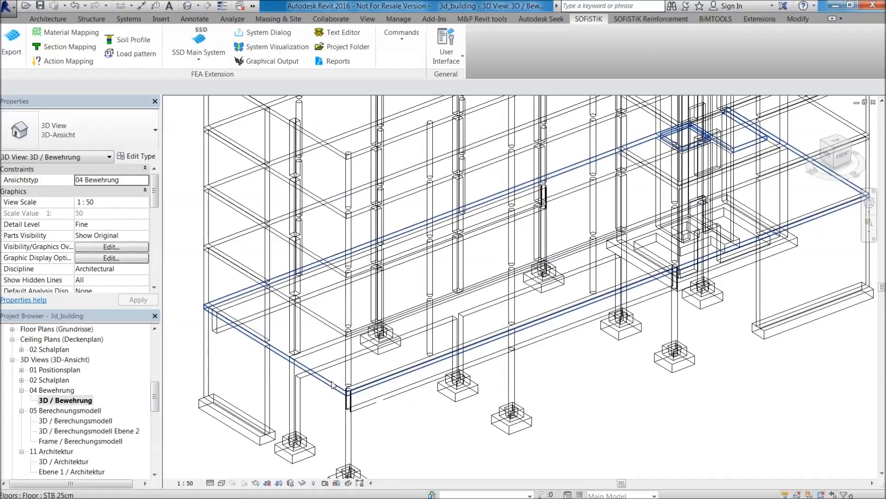
{"action": "scroll", "coordinate": [619, 279], "scroll_direction": "down", "scroll_amount": 1}
{"action": "scroll", "coordinate": [619, 280], "scroll_direction": "up", "scroll_amount": 2}
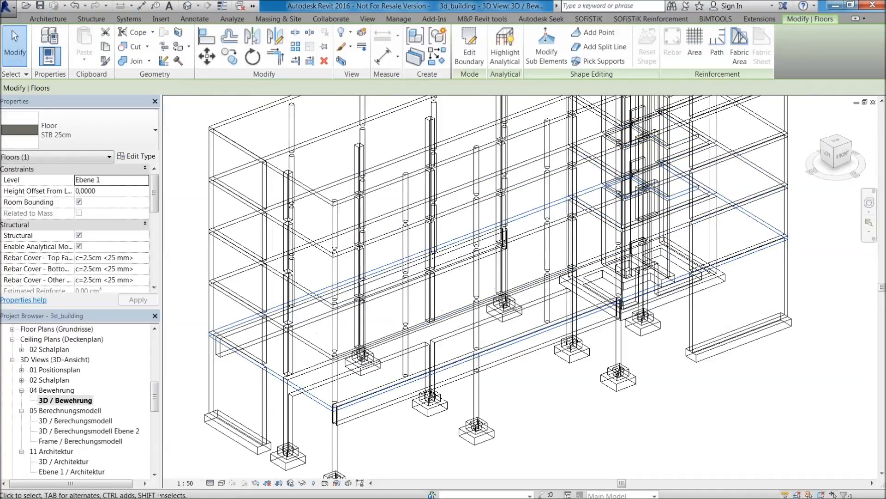
{"action": "left_click", "coordinate": [307, 416]}
{"action": "left_click", "coordinate": [318, 400]}
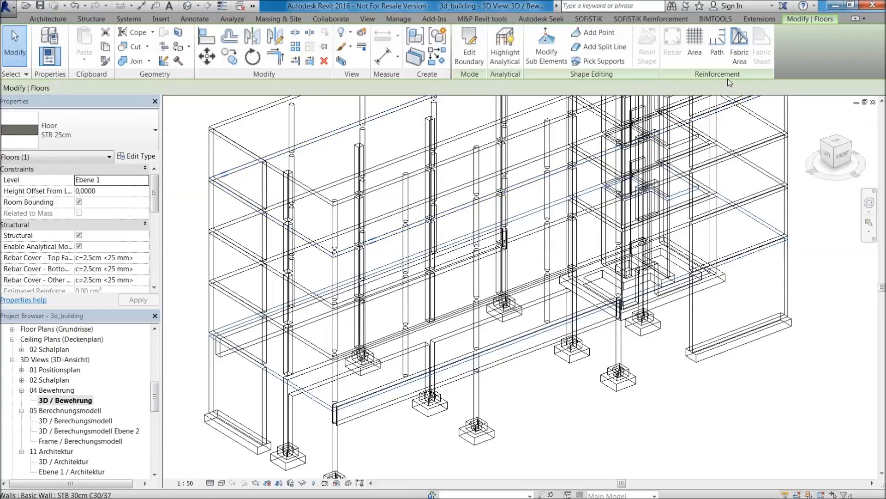
{"action": "left_click", "coordinate": [588, 19]}
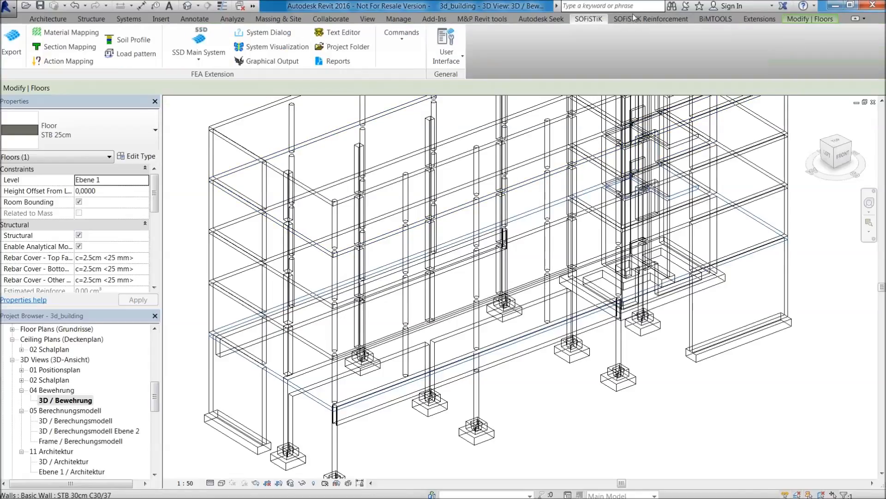
{"action": "left_click", "coordinate": [636, 19]}
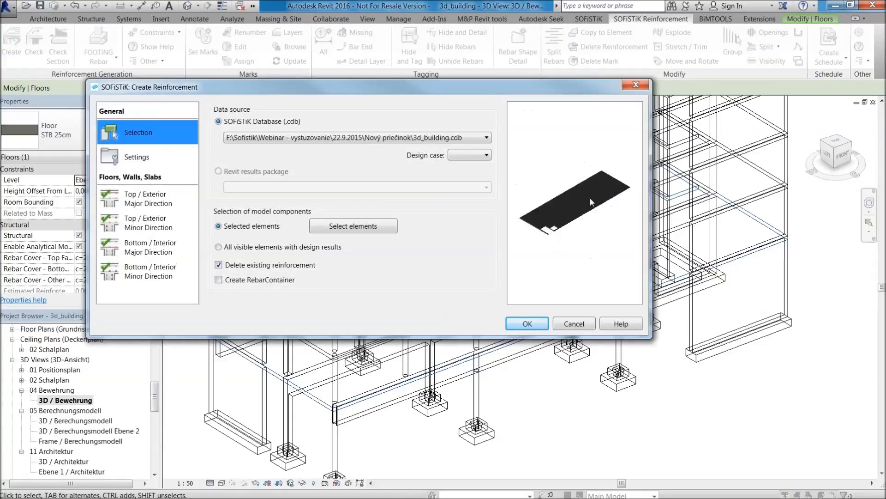
Try to choose a design case from 3d_building.cdb and access the top/exterior major direction settings, then cancel the reinforcement creation.
{"action": "left_click", "coordinate": [474, 158]}
{"action": "left_click", "coordinate": [474, 155]}
{"action": "left_click", "coordinate": [464, 156]}
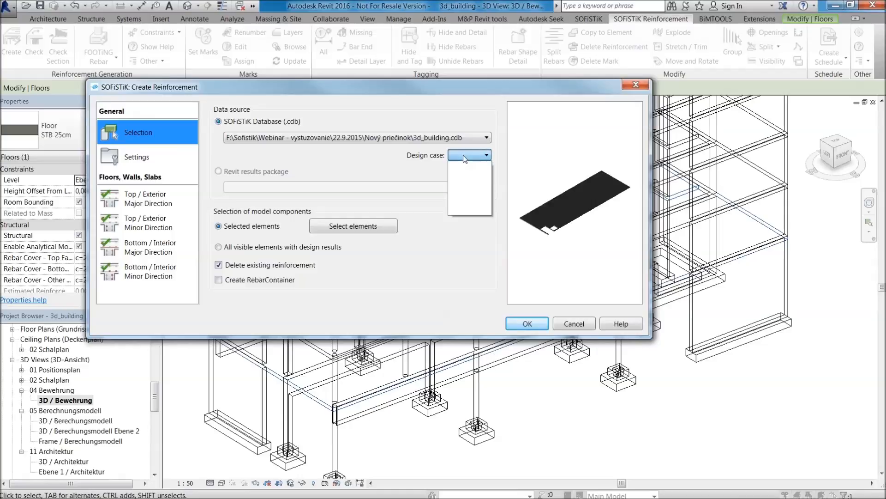
{"action": "left_click", "coordinate": [471, 162]}
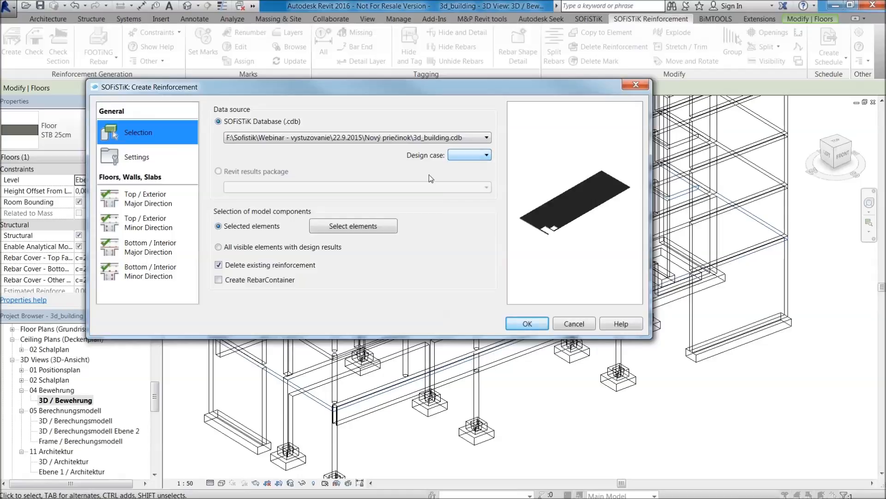
{"action": "left_click", "coordinate": [128, 190]}
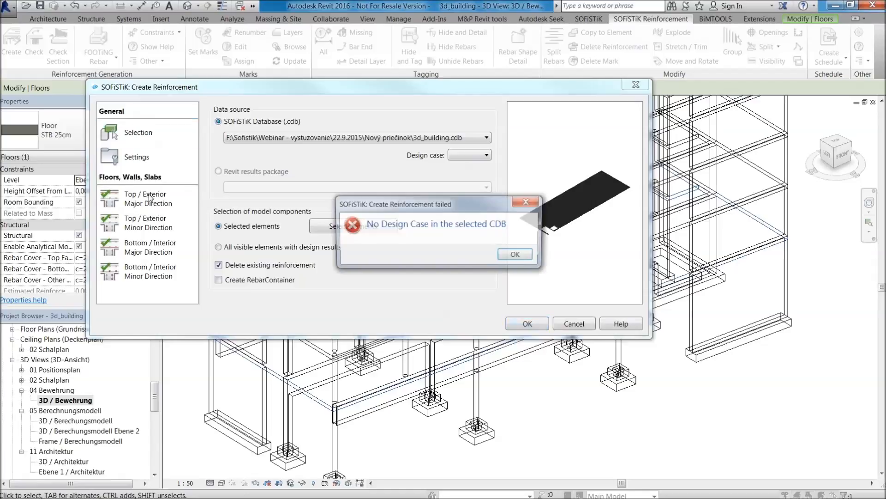
{"action": "left_click", "coordinate": [569, 251]}
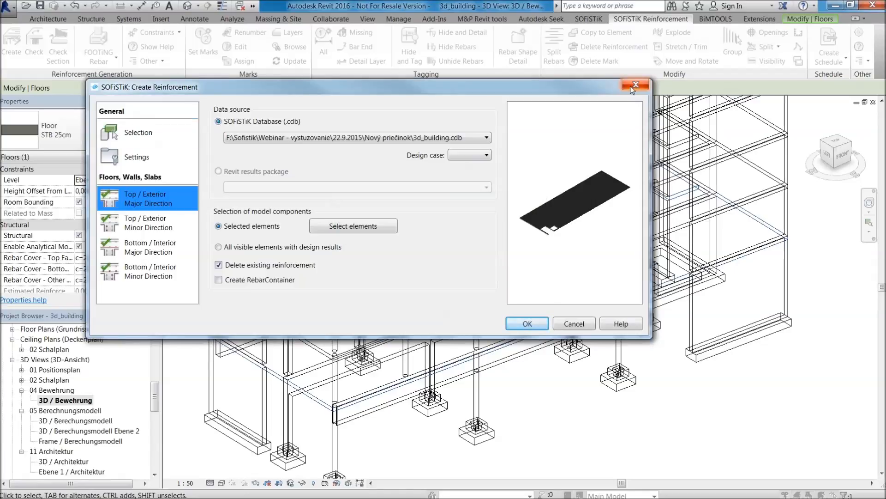
{"action": "left_click", "coordinate": [574, 323]}
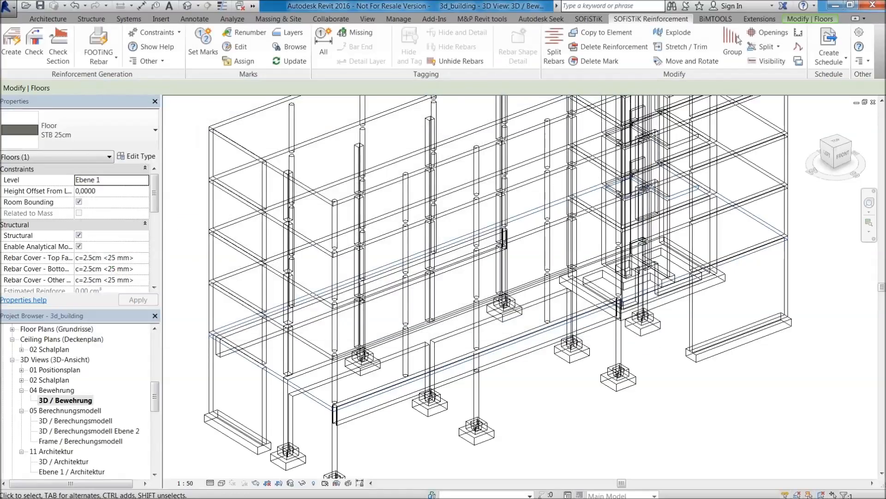
Switch to SOFiSTiK Structural Desktop and run the calculation from the Linear Analysis task onward.
{"action": "key", "text": "alt+Tab"}
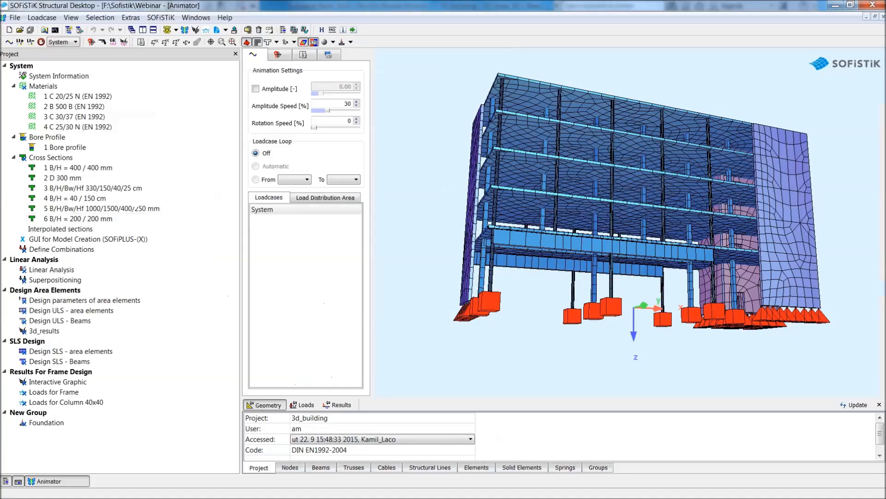
{"action": "right_click", "coordinate": [69, 273]}
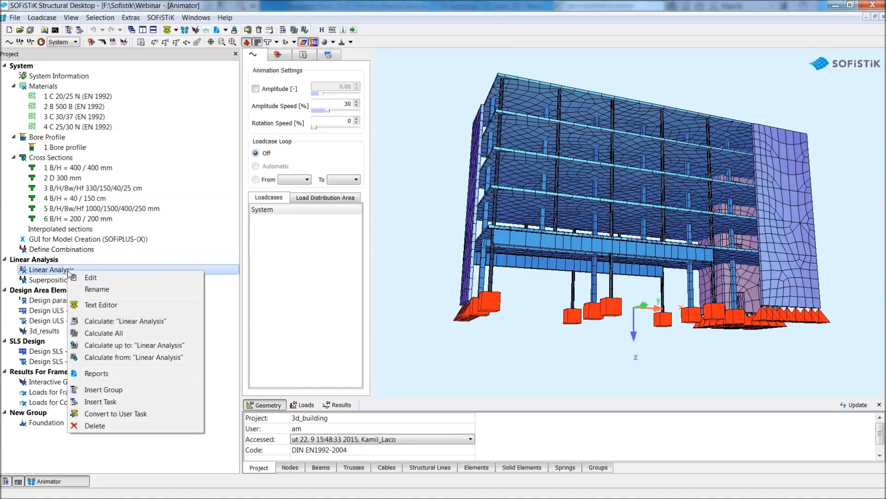
{"action": "left_click", "coordinate": [156, 357]}
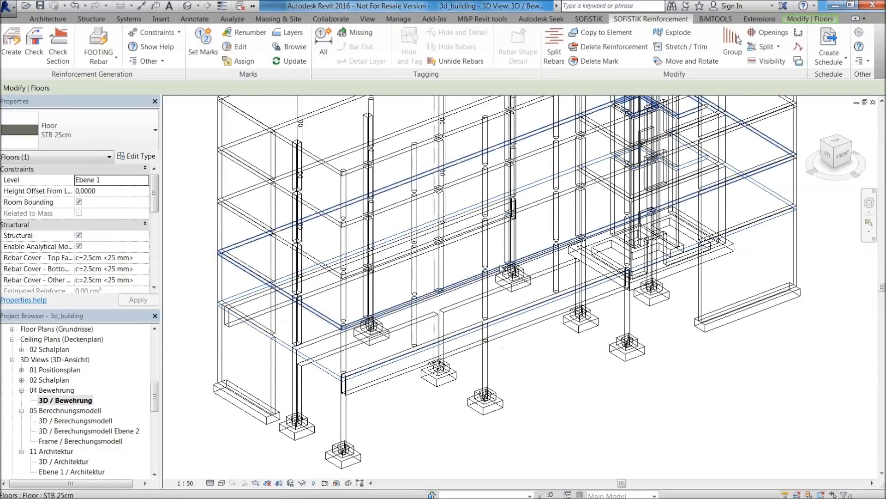
Switch to Revit, deselect the floor and open the Ebene 1 structural plan of the 02 Schalplan group.
{"action": "scroll", "coordinate": [406, 291], "scroll_direction": "down", "scroll_amount": 1}
{"action": "middle_click_drag", "start_coordinate": [521, 349], "coordinate": [541, 276]}
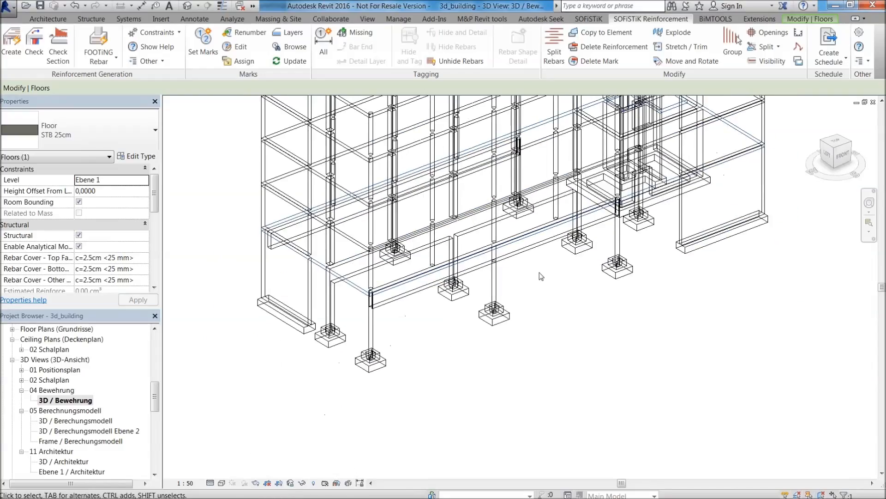
{"action": "left_click", "coordinate": [478, 288]}
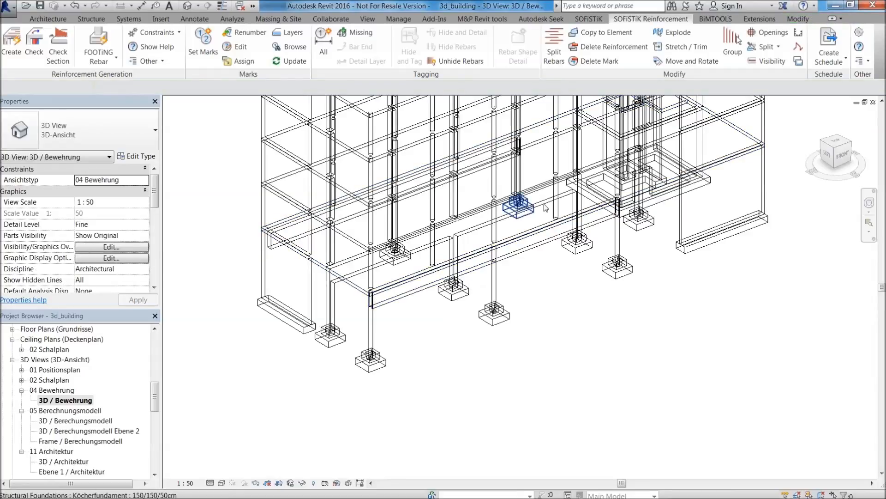
{"action": "middle_click_drag", "start_coordinate": [480, 290], "coordinate": [467, 366]}
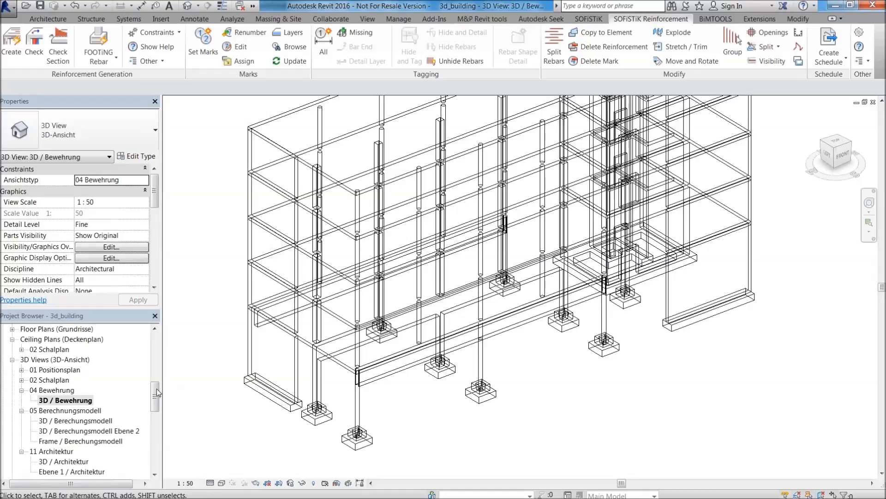
{"action": "left_click_drag", "start_coordinate": [157, 392], "coordinate": [156, 346]}
{"action": "double_click", "coordinate": [61, 350]}
{"action": "double_click", "coordinate": [49, 369]}
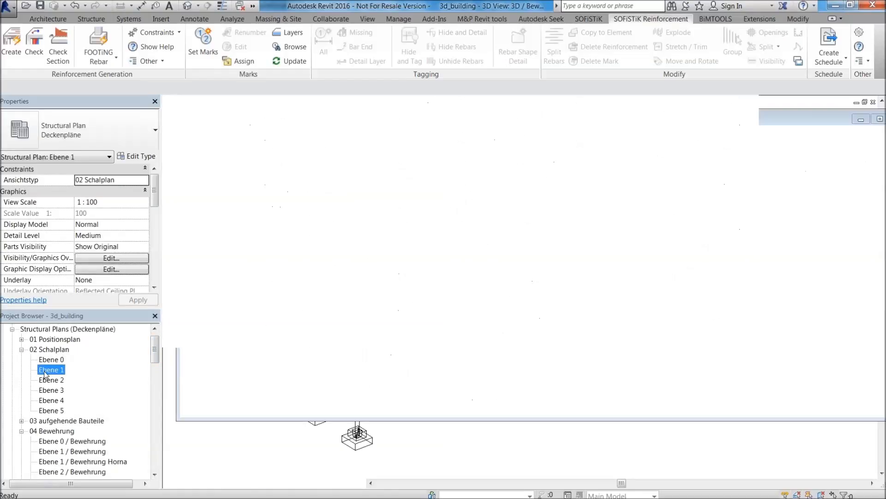
Examine the Ebene 1 formwork plan across its grid lines and its visibility/graphic overrides, closing them without changes.
{"action": "scroll", "coordinate": [286, 193], "scroll_direction": "up", "scroll_amount": 2}
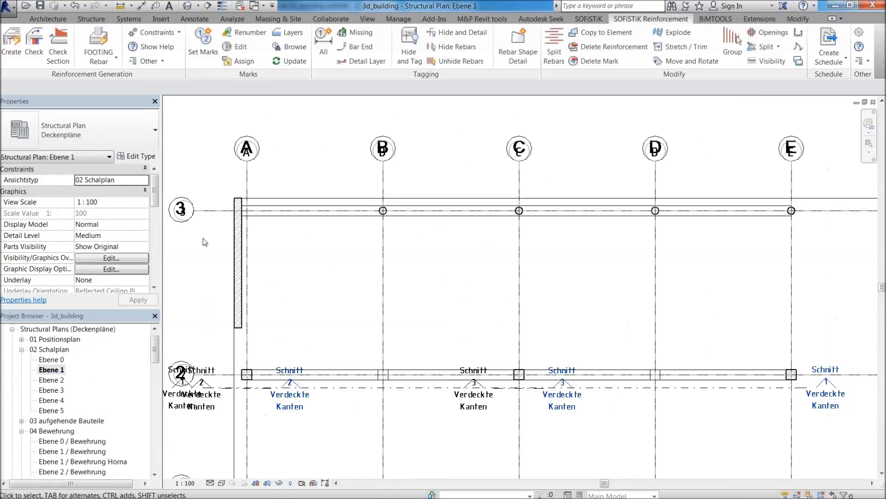
{"action": "scroll", "coordinate": [230, 216], "scroll_direction": "up", "scroll_amount": 3}
{"action": "scroll", "coordinate": [254, 171], "scroll_direction": "down", "scroll_amount": 3}
{"action": "middle_click_drag", "start_coordinate": [681, 220], "coordinate": [461, 274]}
{"action": "scroll", "coordinate": [463, 274], "scroll_direction": "down", "scroll_amount": 2}
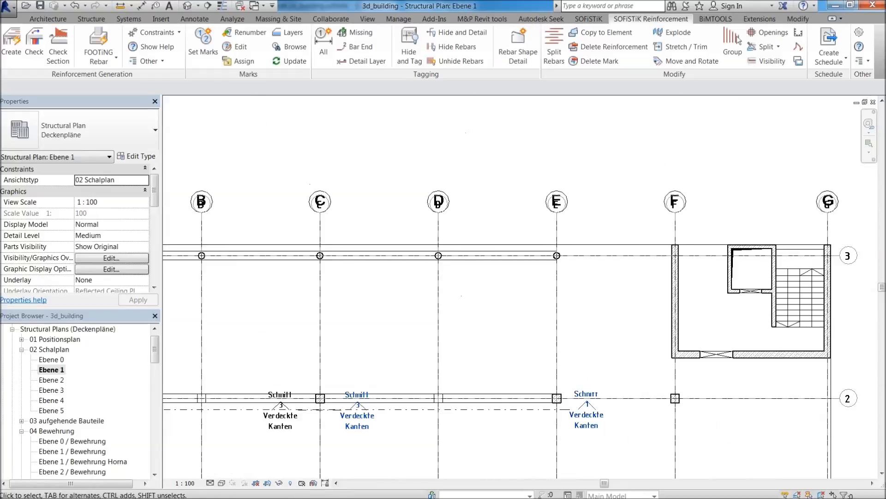
{"action": "middle_click_drag", "start_coordinate": [687, 319], "coordinate": [728, 224]}
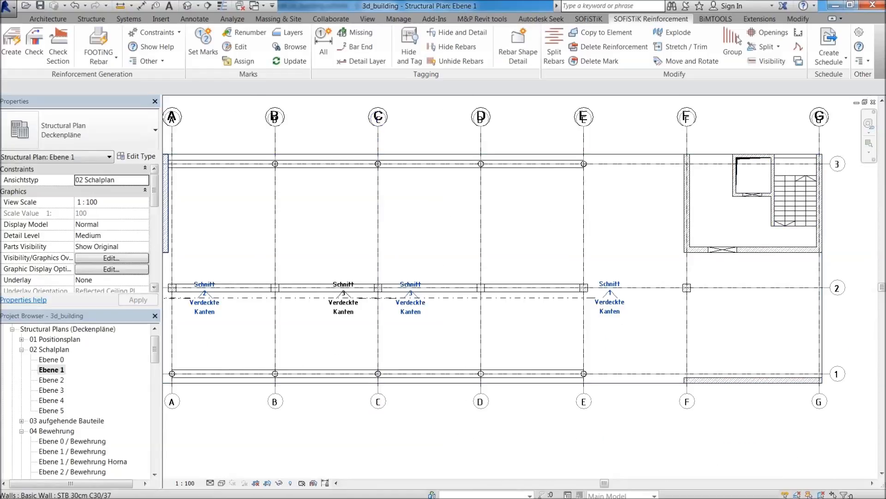
{"action": "left_click", "coordinate": [129, 259]}
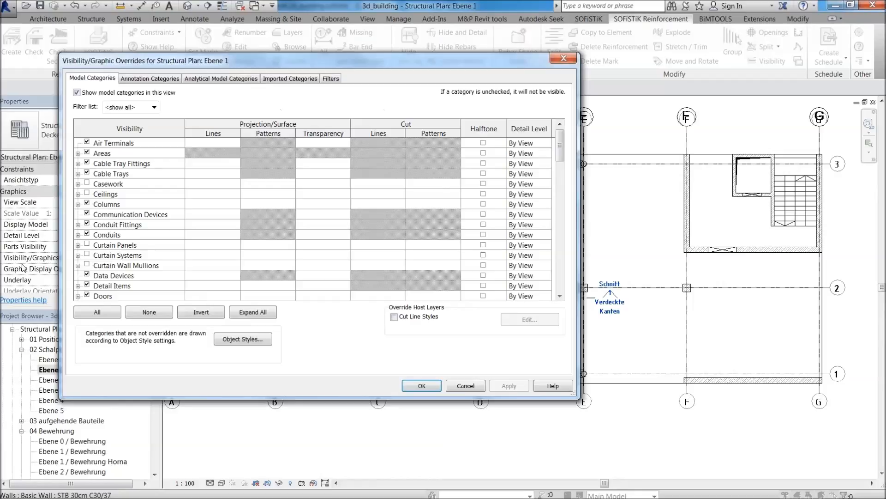
{"action": "left_click", "coordinate": [561, 60]}
{"action": "middle_click_drag", "start_coordinate": [360, 349], "coordinate": [448, 350]}
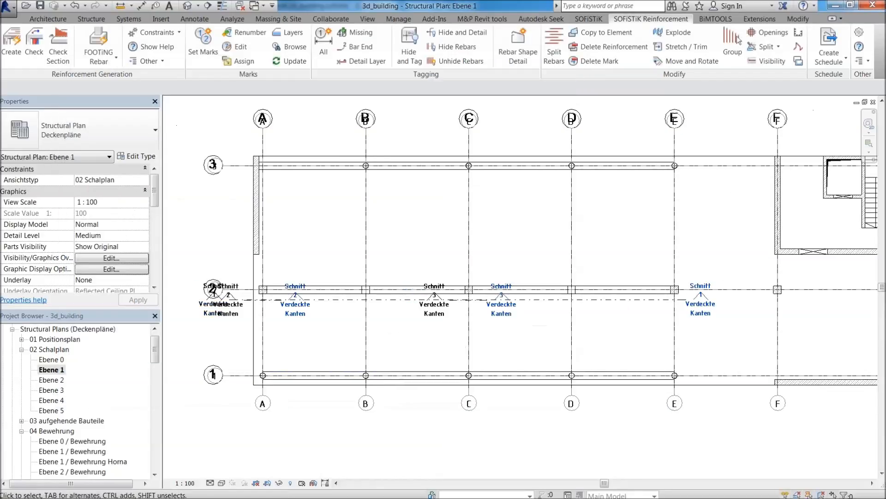
{"action": "scroll", "coordinate": [245, 298], "scroll_direction": "up", "scroll_amount": 2}
{"action": "middle_click_drag", "start_coordinate": [313, 204], "coordinate": [310, 270]}
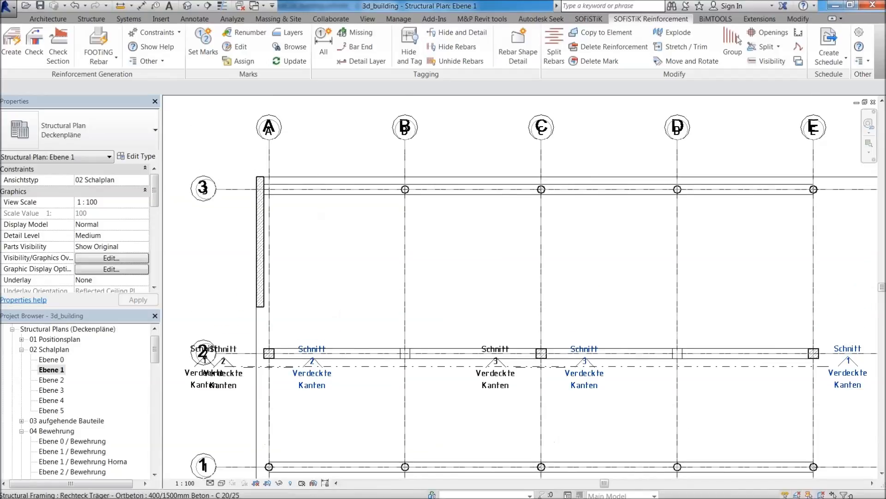
{"action": "middle_click_drag", "start_coordinate": [637, 279], "coordinate": [570, 233]}
{"action": "scroll", "coordinate": [571, 233], "scroll_direction": "down", "scroll_amount": 1}
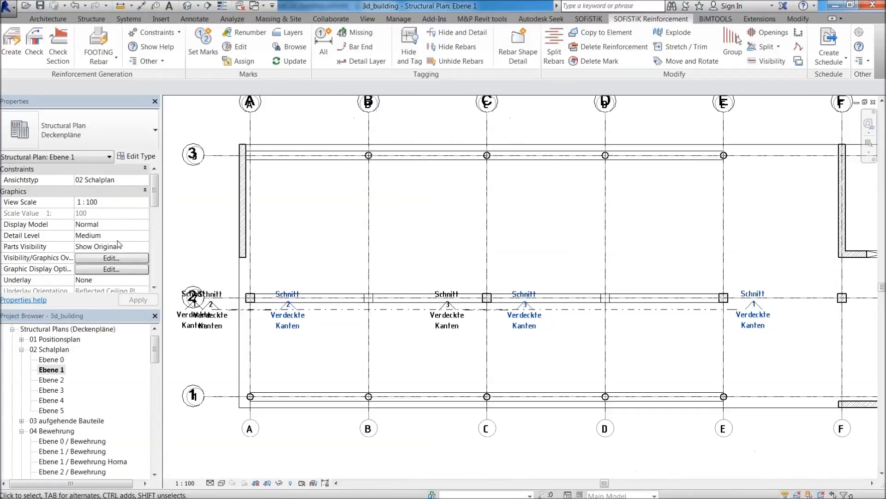
{"action": "mouse_move", "coordinate": [154, 200]}
{"action": "left_mouse_down"}
{"action": "mouse_move", "coordinate": [160, 256]}
{"action": "mouse_move", "coordinate": [156, 186]}
{"action": "left_mouse_up"}
{"action": "scroll", "coordinate": [482, 262], "scroll_direction": "down", "scroll_amount": 1}
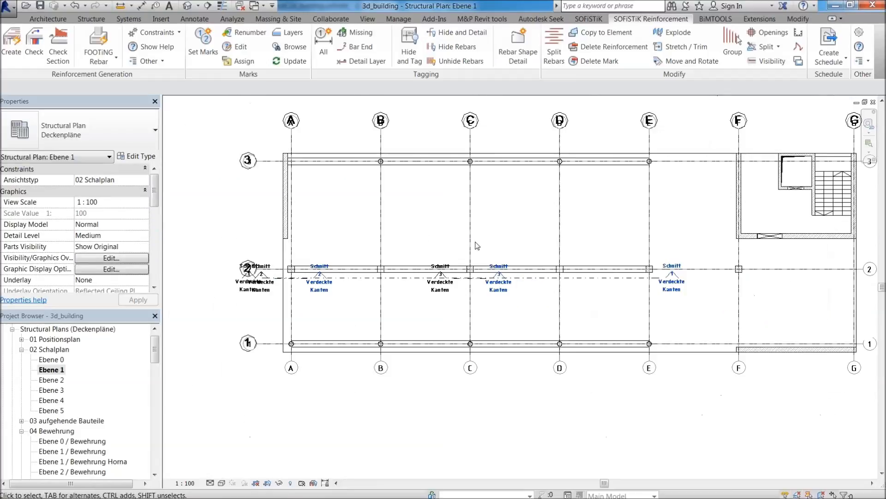
{"action": "scroll", "coordinate": [483, 261], "scroll_direction": "down", "scroll_amount": 1}
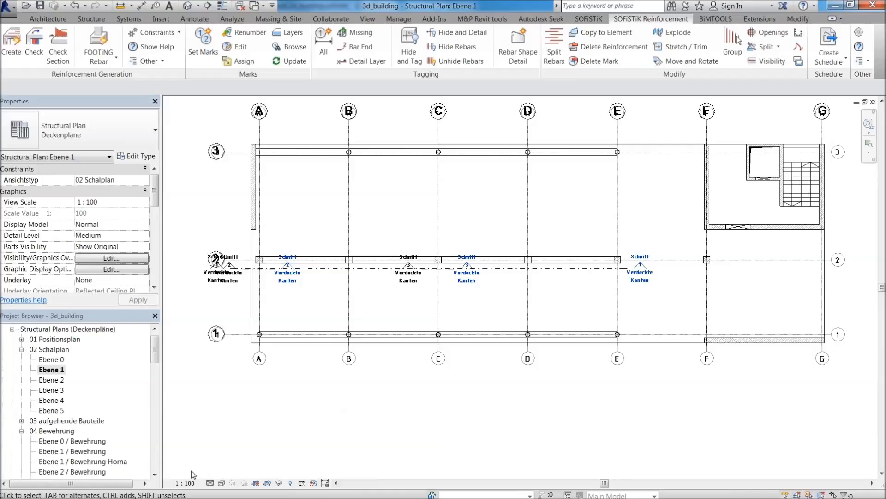
{"action": "middle_click_drag", "start_coordinate": [519, 271], "coordinate": [481, 289]}
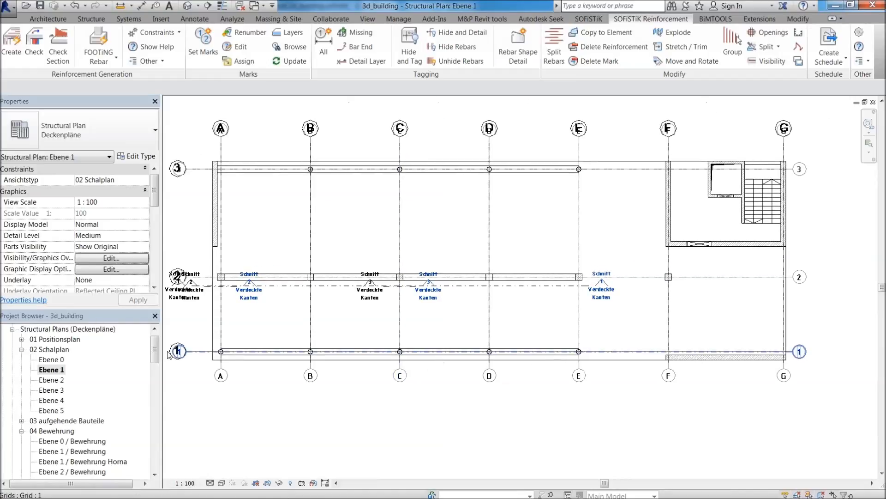
Open the Ebene 1 / Bewehrung structural plan of the 04 Bewehrung group.
{"action": "left_click_drag", "start_coordinate": [157, 353], "coordinate": [157, 365]}
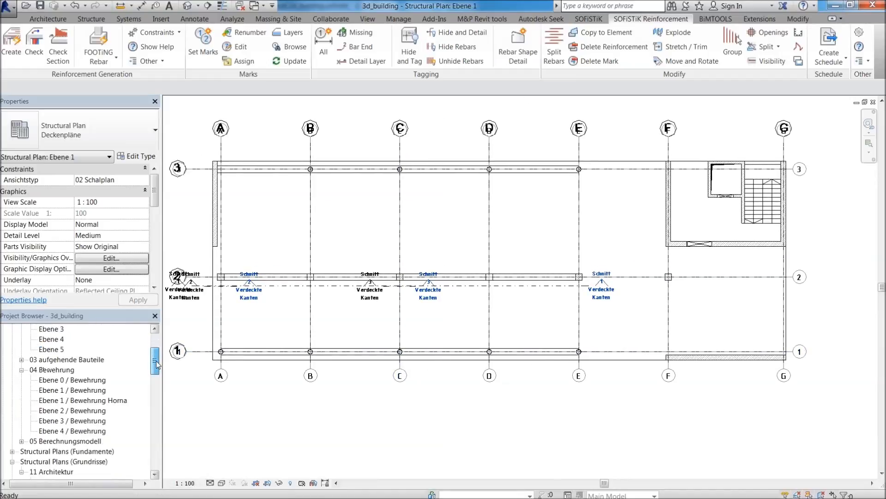
{"action": "left_click", "coordinate": [91, 392]}
{"action": "double_click", "coordinate": [91, 391]}
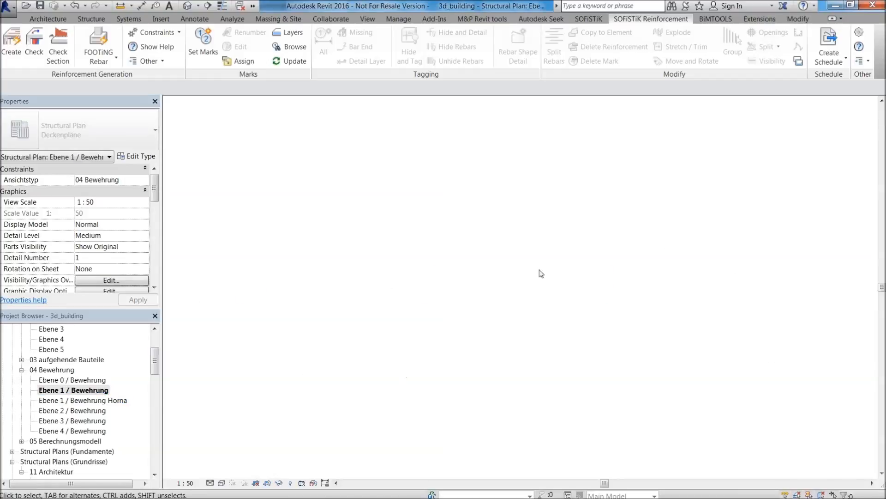
{"action": "scroll", "coordinate": [247, 208], "scroll_direction": "up", "scroll_amount": 3}
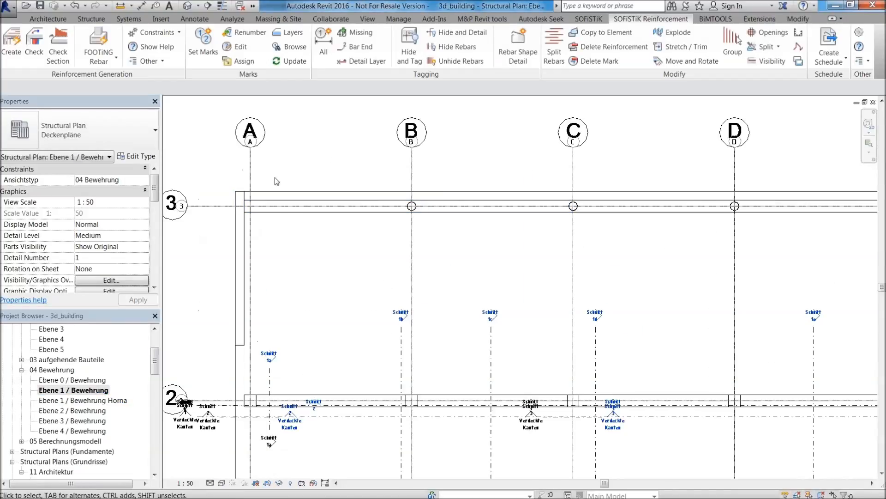
Examine the Ebene 1 / Bewehrung structural plan across its grid lines, columns and section markers.
{"action": "scroll", "coordinate": [264, 312], "scroll_direction": "down", "scroll_amount": 1}
{"action": "scroll", "coordinate": [226, 174], "scroll_direction": "up", "scroll_amount": 2}
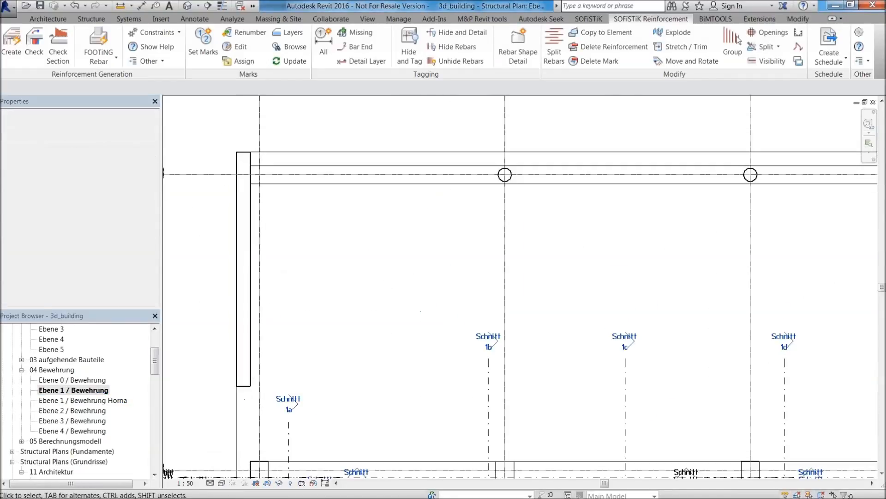
{"action": "scroll", "coordinate": [559, 172], "scroll_direction": "down", "scroll_amount": 2}
{"action": "middle_click_drag", "start_coordinate": [785, 184], "coordinate": [439, 206]}
{"action": "scroll", "coordinate": [601, 211], "scroll_direction": "down", "scroll_amount": 2}
{"action": "middle_click_drag", "start_coordinate": [612, 295], "coordinate": [502, 245]}
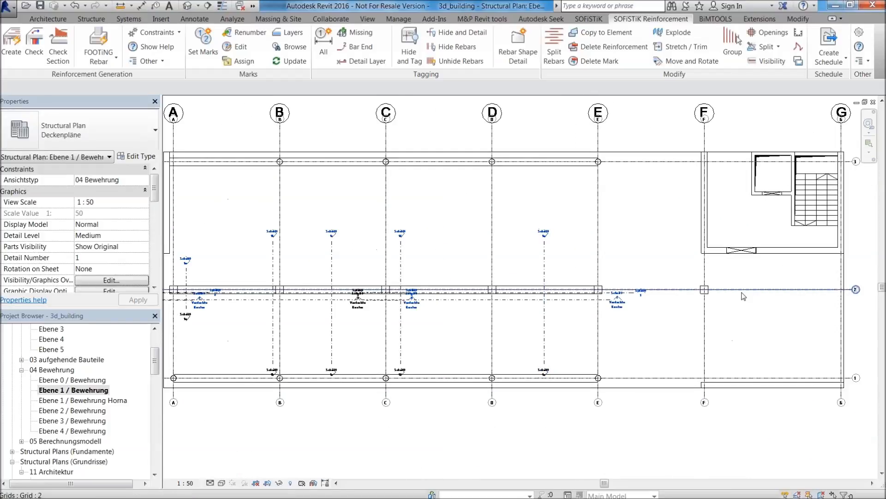
{"action": "scroll", "coordinate": [657, 367], "scroll_direction": "up", "scroll_amount": 4}
{"action": "scroll", "coordinate": [601, 337], "scroll_direction": "down", "scroll_amount": 2}
{"action": "middle_click_drag", "start_coordinate": [406, 259], "coordinate": [680, 307]}
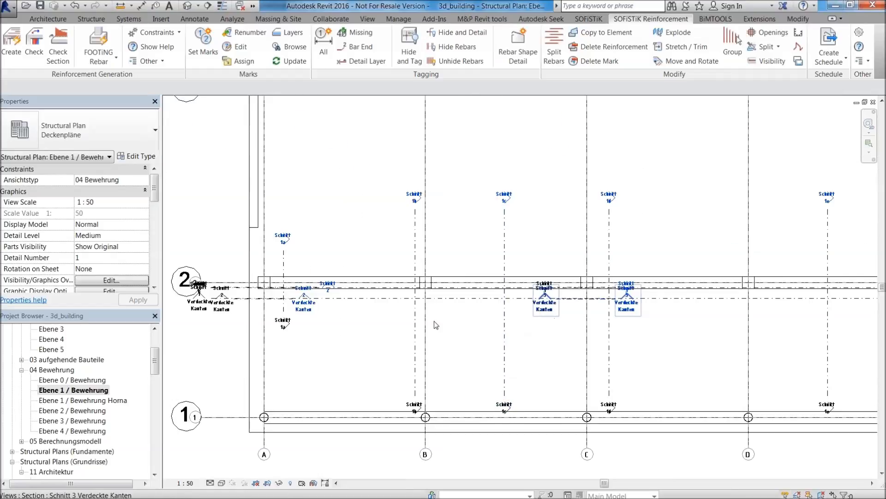
{"action": "middle_click_drag", "start_coordinate": [352, 325], "coordinate": [388, 364]}
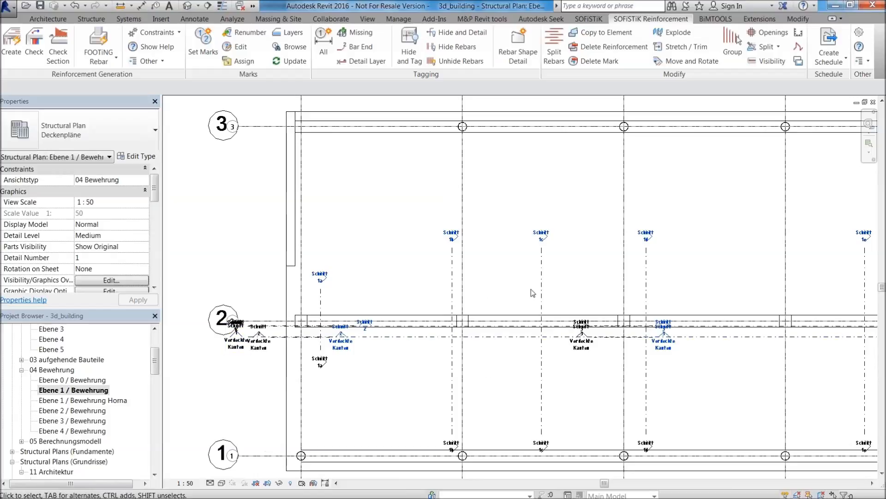
{"action": "scroll", "coordinate": [487, 196], "scroll_direction": "down", "scroll_amount": 2}
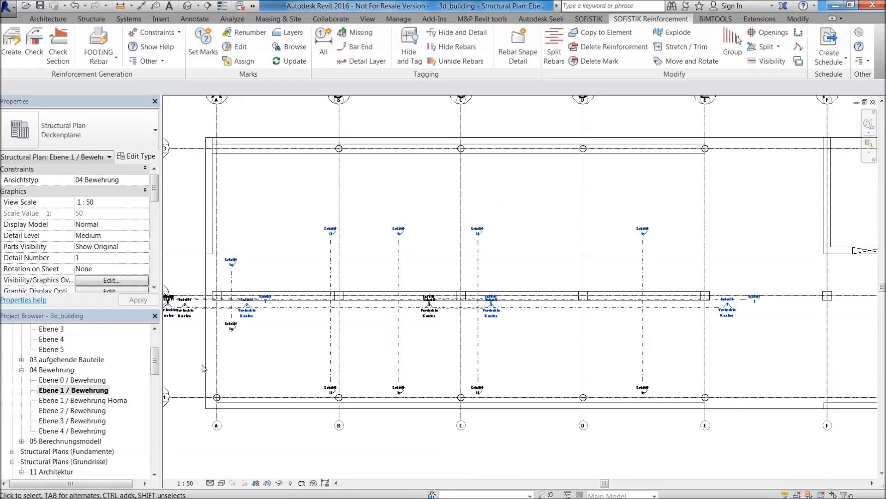
Compare the Ebene 1 / Bewehrung and Ebene 1 / Bewehrung Horna plans listed in the 04 Bewehrung group.
{"action": "left_click", "coordinate": [105, 400]}
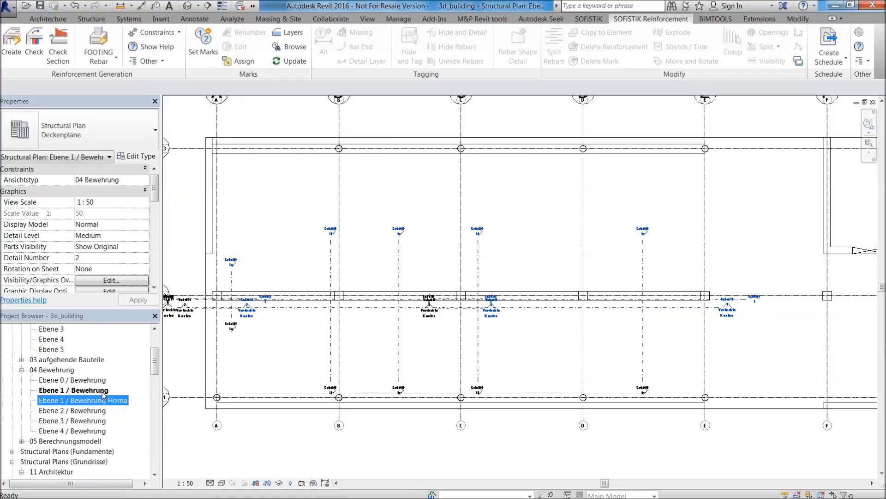
{"action": "left_click", "coordinate": [104, 391]}
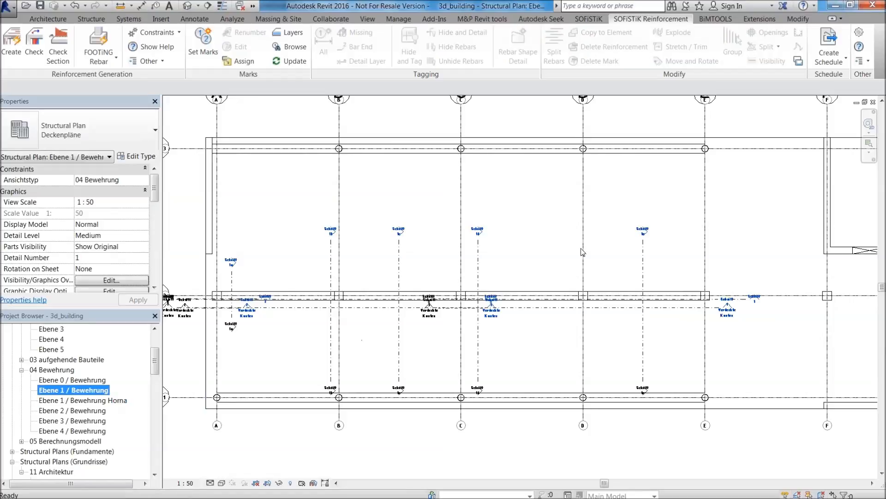
{"action": "left_click", "coordinate": [122, 401]}
{"action": "left_click", "coordinate": [86, 390]}
{"action": "middle_click_drag", "start_coordinate": [464, 214], "coordinate": [438, 254]}
{"action": "scroll", "coordinate": [550, 284], "scroll_direction": "down", "scroll_amount": 2}
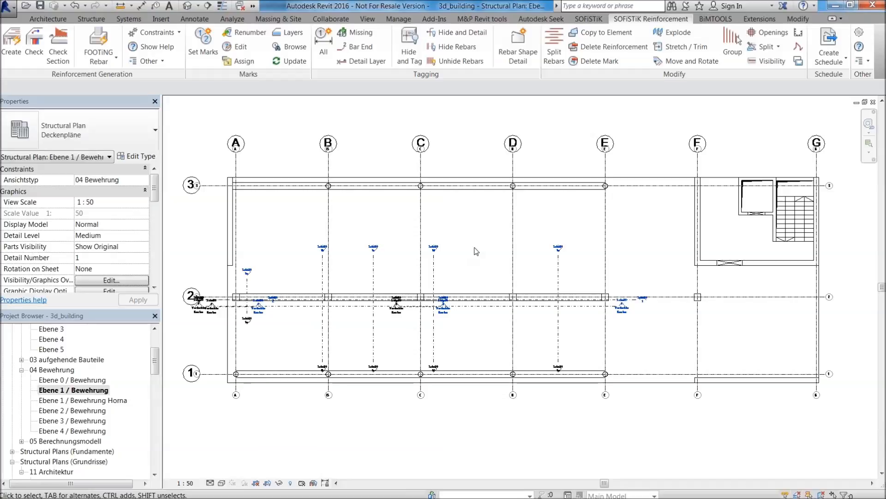
{"action": "middle_click_drag", "start_coordinate": [421, 237], "coordinate": [482, 253]}
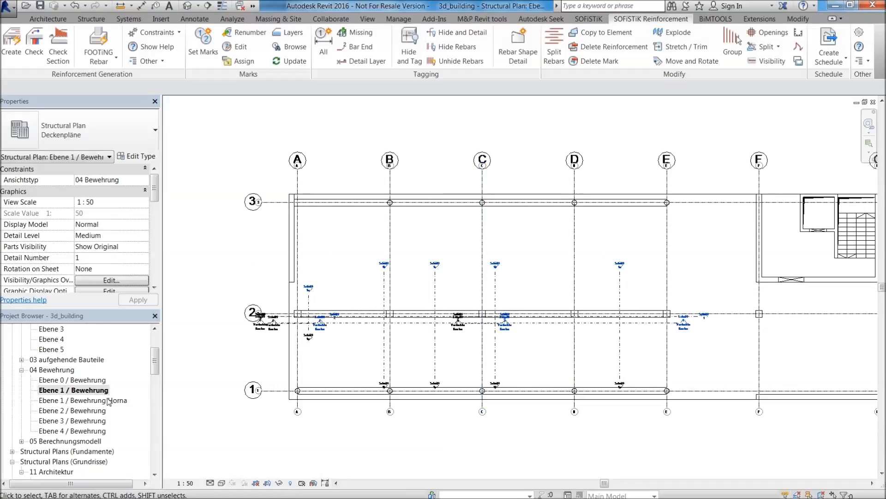
{"action": "left_click", "coordinate": [50, 401]}
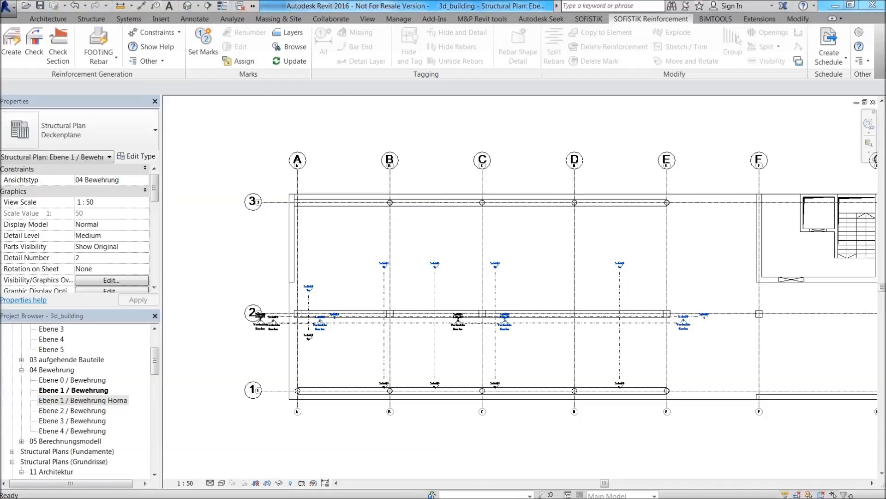
Check the calculation in SOFiSTiK Structural Desktop, return to Revit and open the 3D / Bewehrung view of the 04 Bewehrung group.
{"action": "key", "text": "alt+Tab"}
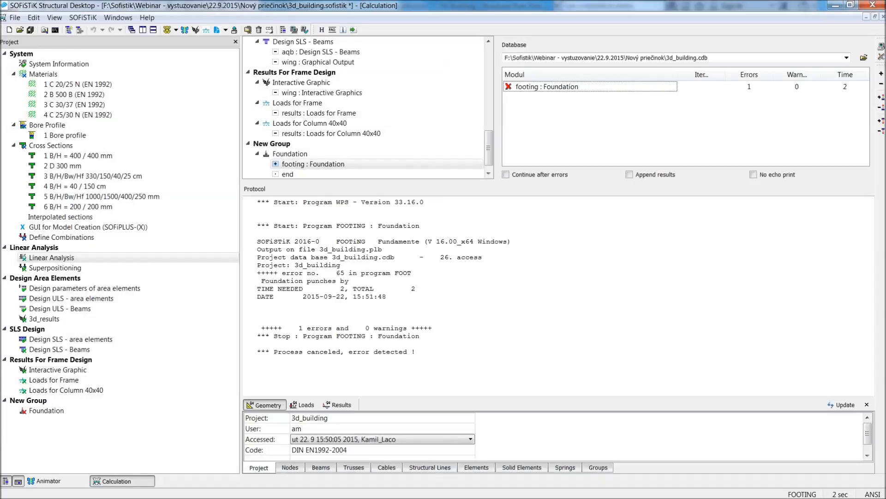
{"action": "left_click", "coordinate": [842, 6]}
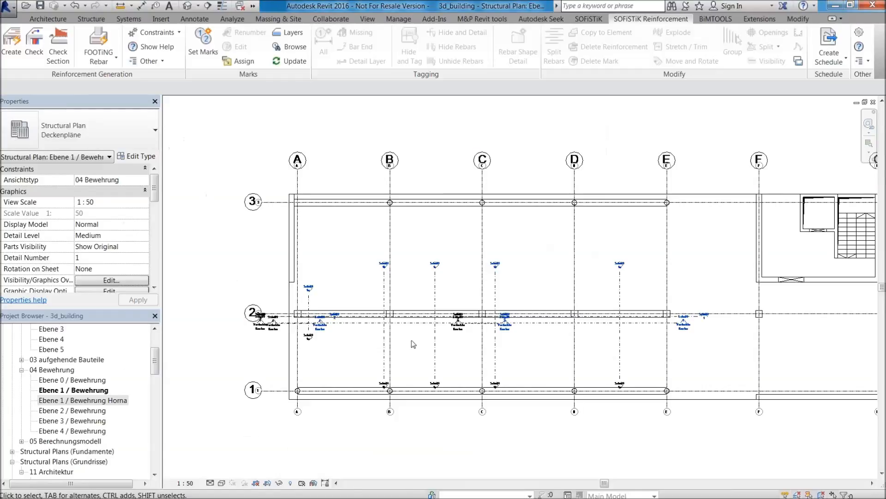
{"action": "left_click_drag", "start_coordinate": [156, 367], "coordinate": [154, 407]}
{"action": "double_click", "coordinate": [65, 390]}
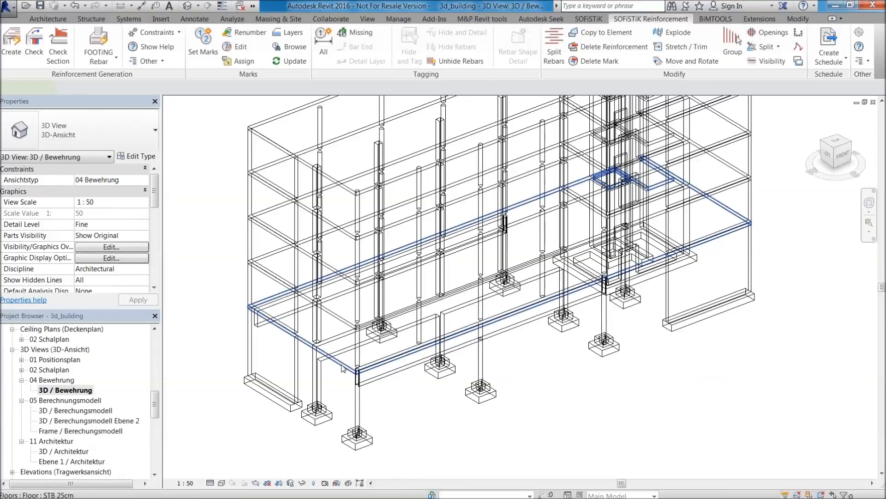
Select the STB 25cm floor on Ebene 1 and start SOFiSTiK Create Reinforcement for it.
{"action": "left_click", "coordinate": [382, 367]}
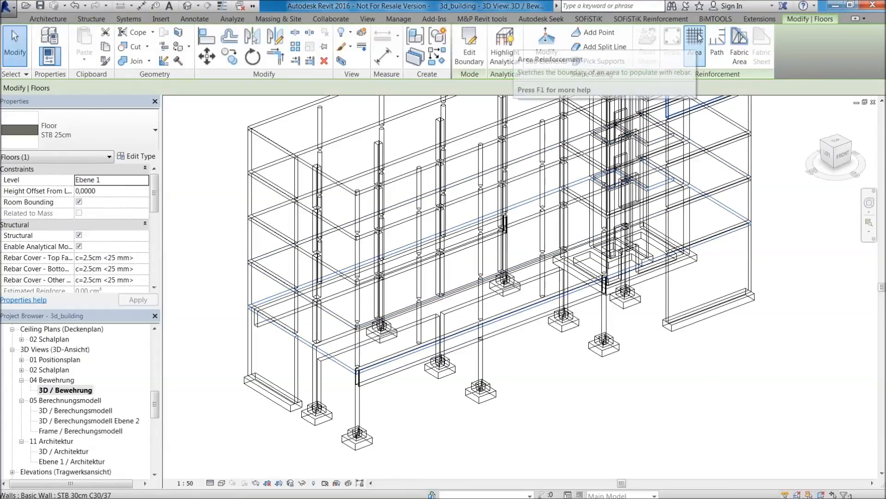
{"action": "left_click", "coordinate": [546, 49]}
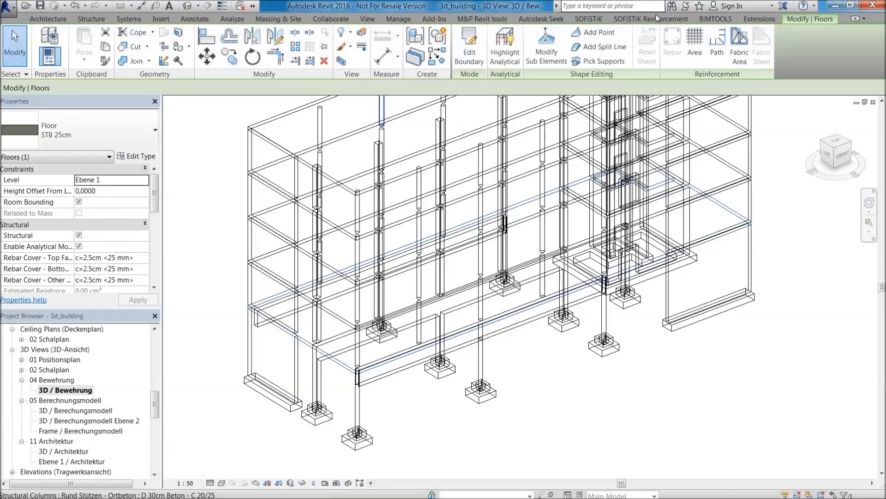
{"action": "left_click", "coordinate": [651, 18]}
{"action": "left_click", "coordinate": [12, 43]}
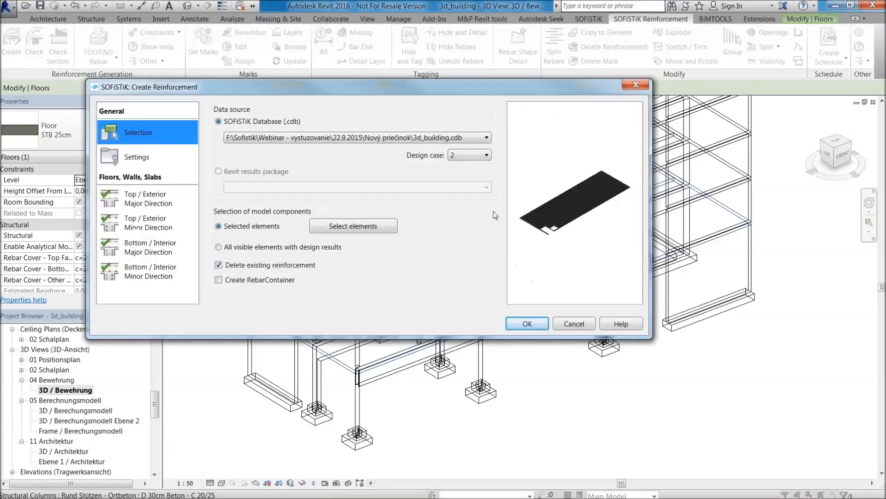
Review the available databases and design cases, using 3d_building.cdb with design case 2 as the reinforcement data source.
{"action": "left_click", "coordinate": [474, 158]}
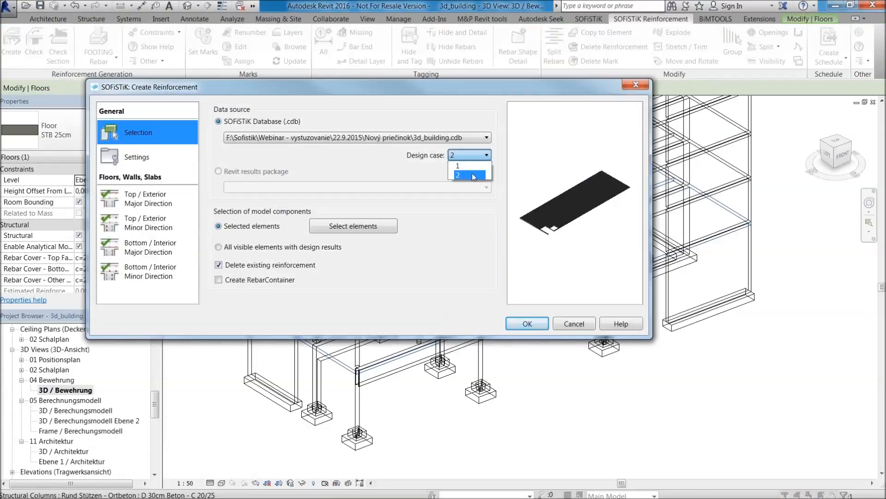
{"action": "left_click", "coordinate": [480, 152]}
{"action": "left_click", "coordinate": [459, 138]}
{"action": "left_click", "coordinate": [459, 137]}
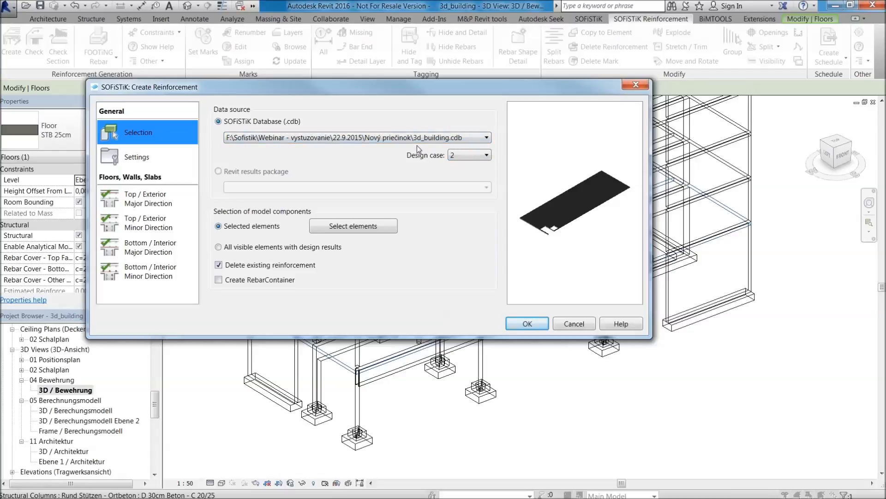
{"action": "left_click", "coordinate": [330, 138]}
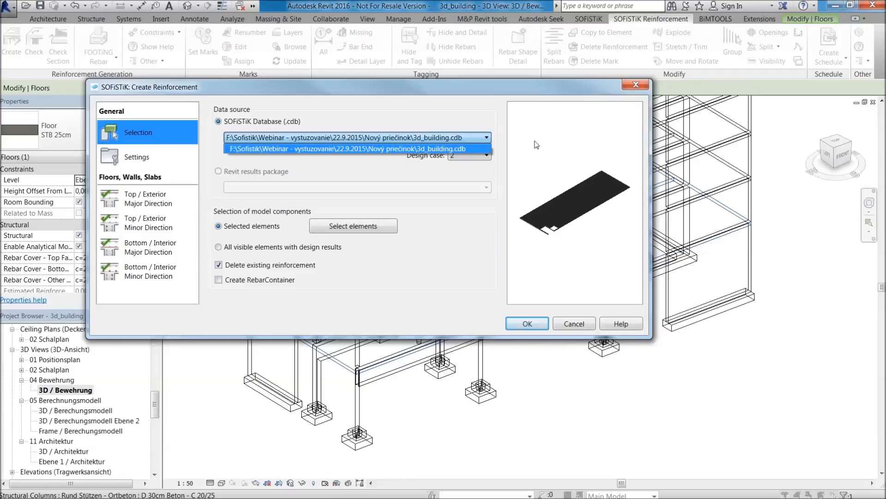
{"action": "left_click", "coordinate": [495, 139]}
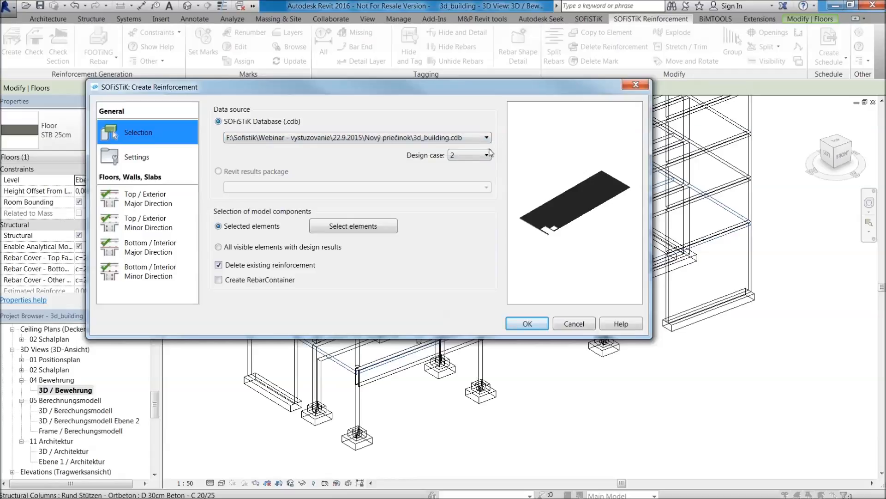
{"action": "left_click", "coordinate": [472, 157]}
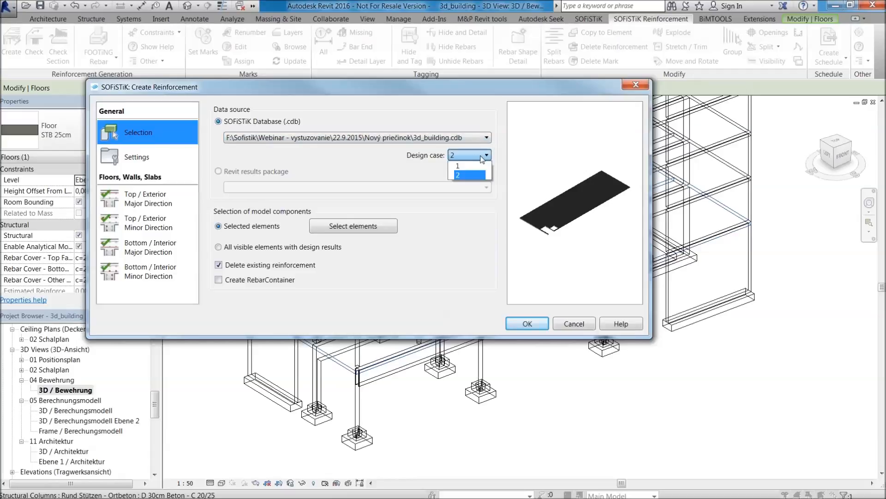
{"action": "left_click", "coordinate": [475, 180]}
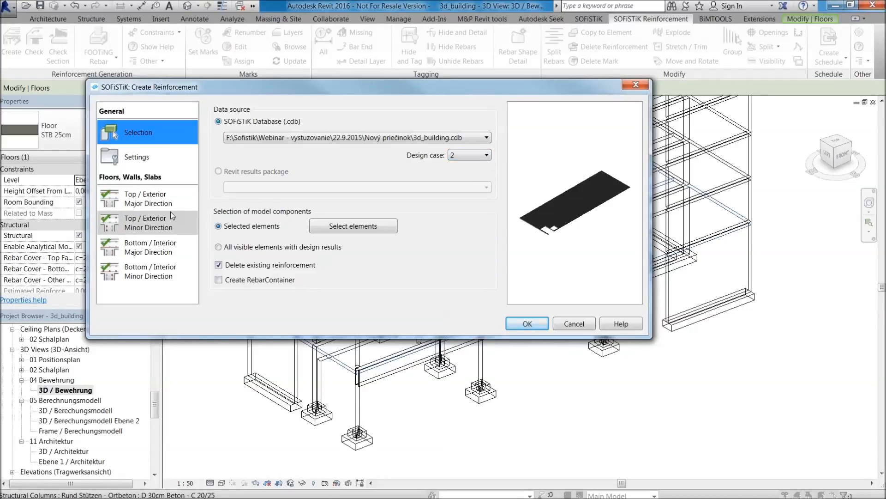
Open the Top / Exterior Major Direction reinforcement settings for the floor.
{"action": "left_click", "coordinate": [152, 199]}
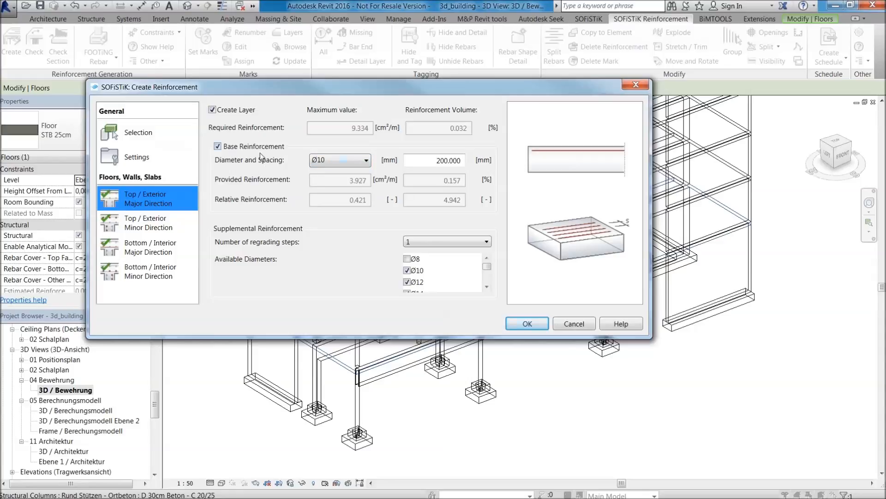
Review the Top / Exterior Minor and both Bottom / Interior direction settings, and generate the floor reinforcement with them.
{"action": "mouse_move", "coordinate": [487, 266]}
{"action": "left_mouse_down"}
{"action": "mouse_move", "coordinate": [487, 283]}
{"action": "mouse_move", "coordinate": [488, 260]}
{"action": "left_mouse_up"}
{"action": "left_click", "coordinate": [157, 223]}
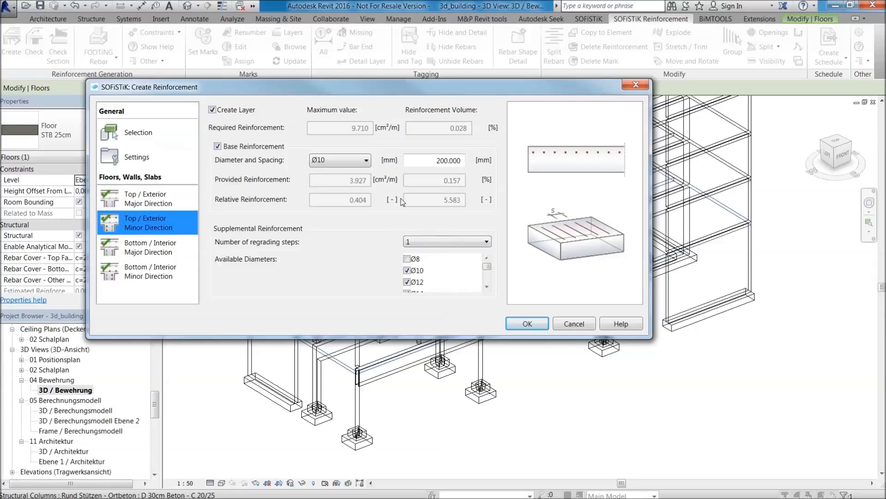
{"action": "left_click", "coordinate": [170, 250]}
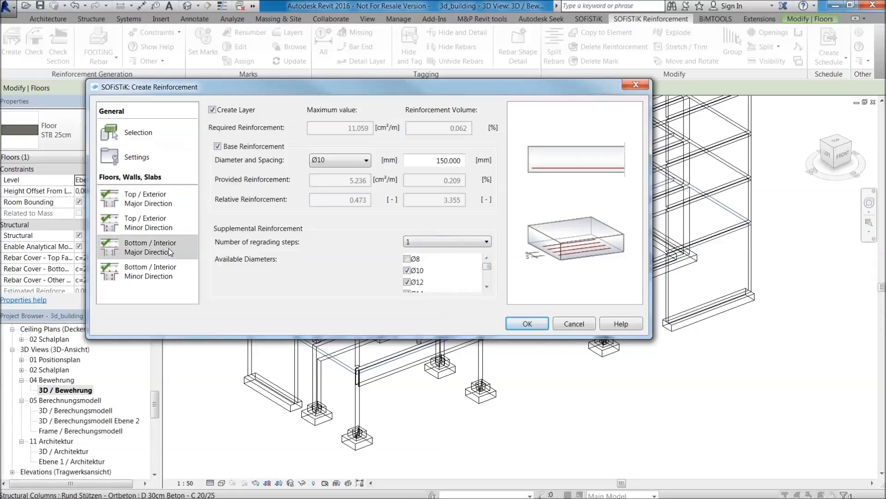
{"action": "left_click", "coordinate": [169, 272]}
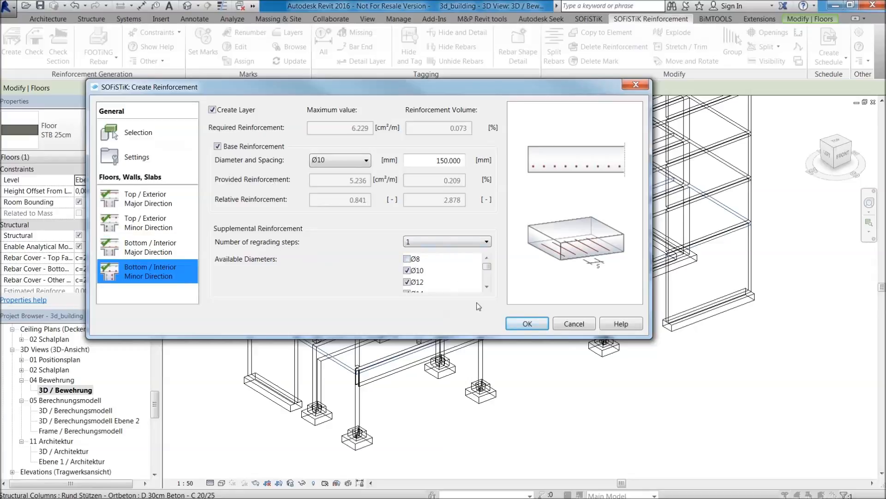
{"action": "left_click", "coordinate": [537, 324]}
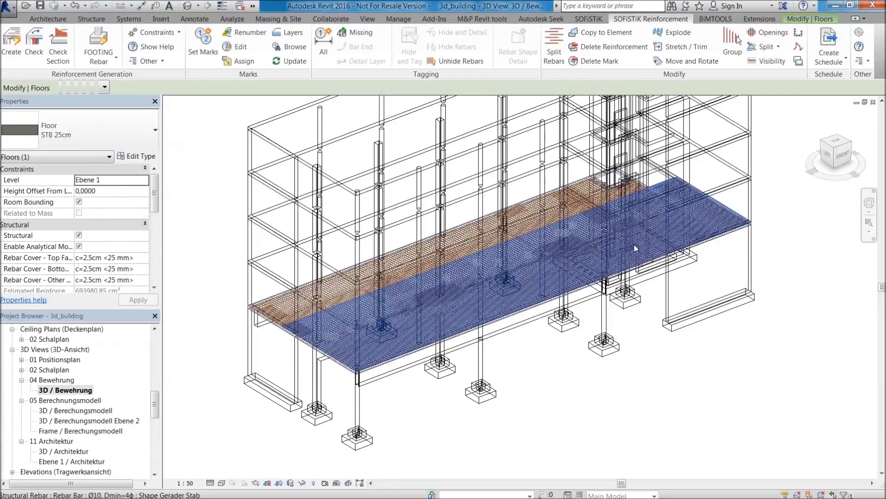
Examine the generated reinforcement of the Ebene 1 floor in the 3D view, including the denser areas around the columns.
{"action": "scroll", "coordinate": [621, 256], "scroll_direction": "up", "scroll_amount": 2}
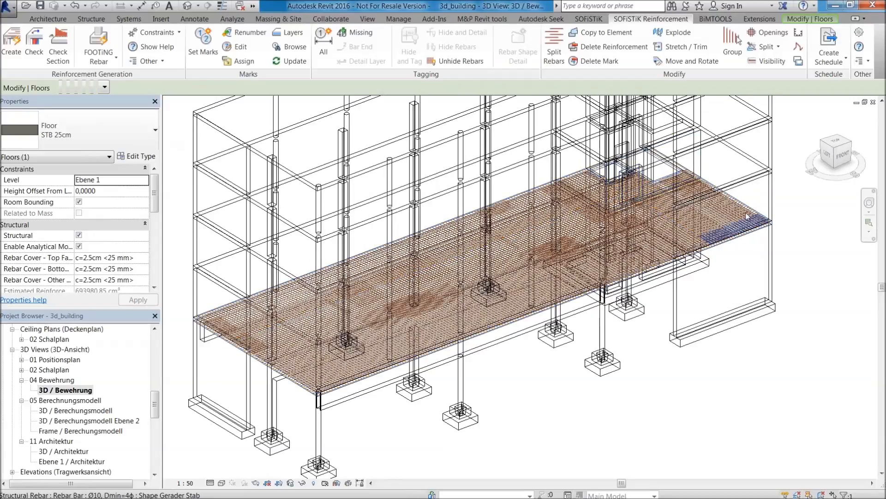
{"action": "scroll", "coordinate": [748, 216], "scroll_direction": "up", "scroll_amount": 3}
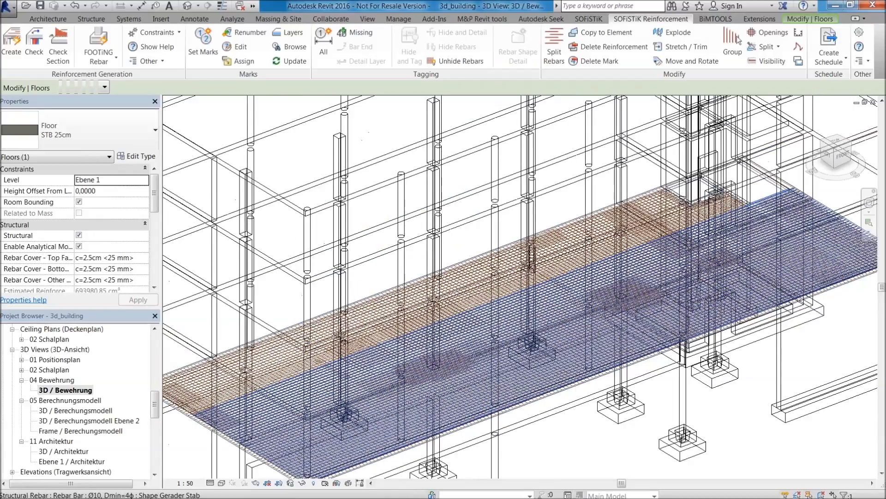
{"action": "scroll", "coordinate": [247, 443], "scroll_direction": "up", "scroll_amount": 2}
{"action": "scroll", "coordinate": [533, 330], "scroll_direction": "down", "scroll_amount": 1}
{"action": "scroll", "coordinate": [351, 369], "scroll_direction": "down", "scroll_amount": 1}
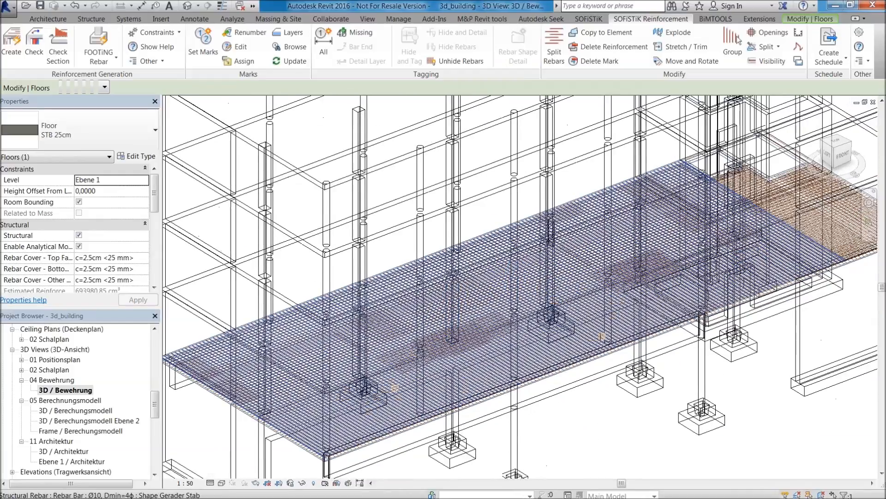
{"action": "scroll", "coordinate": [739, 259], "scroll_direction": "down", "scroll_amount": 2}
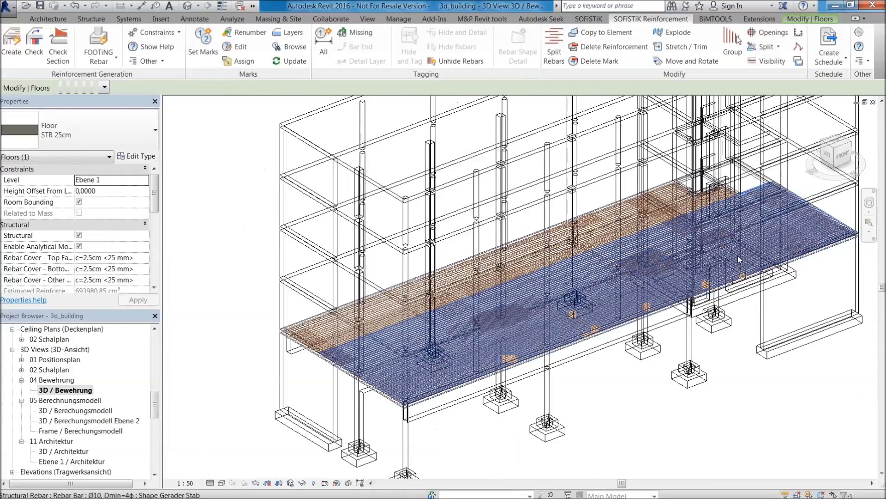
{"action": "scroll", "coordinate": [499, 315], "scroll_direction": "up", "scroll_amount": 1}
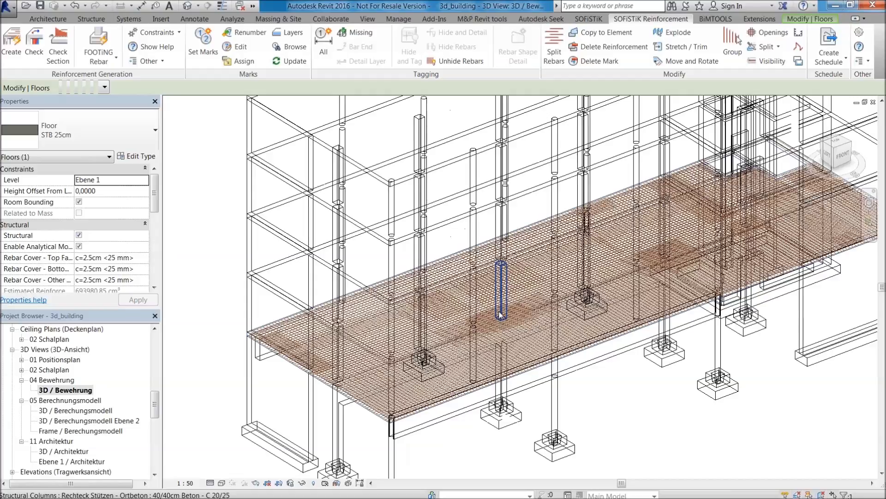
{"action": "middle_click_drag", "start_coordinate": [582, 401], "coordinate": [565, 370]}
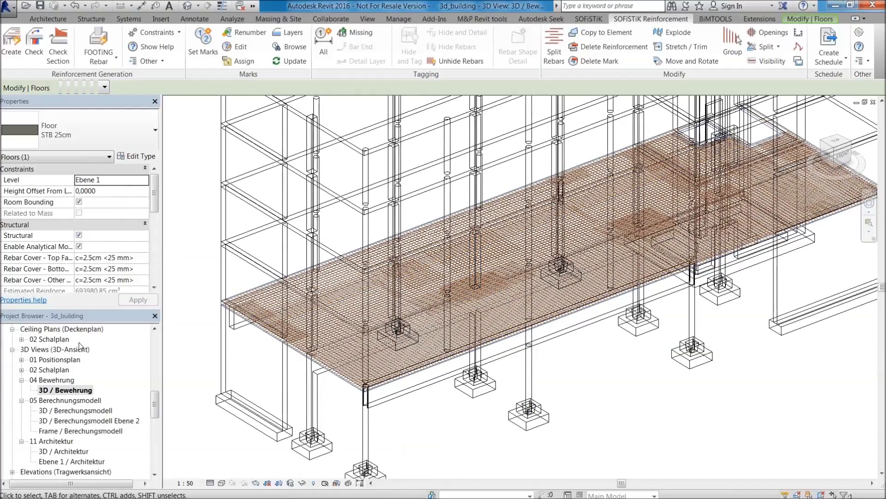
Open the Ebene 1 / Bewehrung plan and the Ebene 1 / Bewehrung Horna plan to see the floor's reinforcement layers.
{"action": "left_click_drag", "start_coordinate": [156, 412], "coordinate": [149, 369]}
{"action": "double_click", "coordinate": [95, 353]}
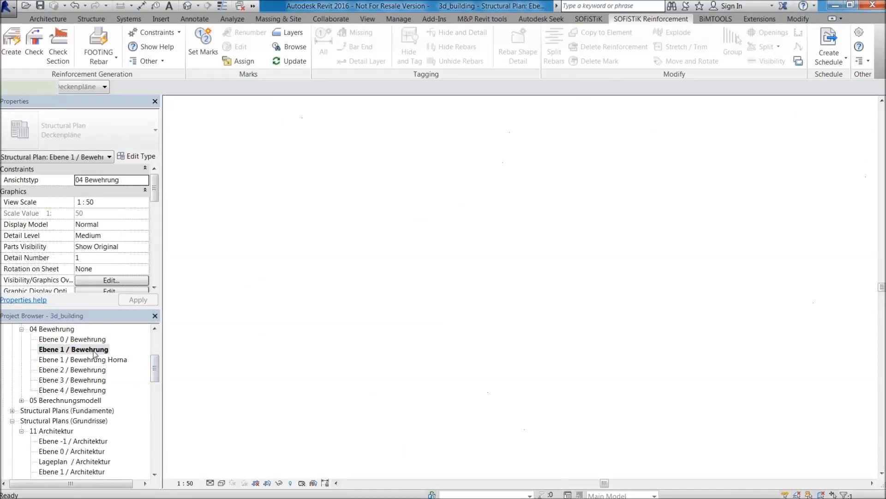
{"action": "scroll", "coordinate": [541, 218], "scroll_direction": "up", "scroll_amount": 2}
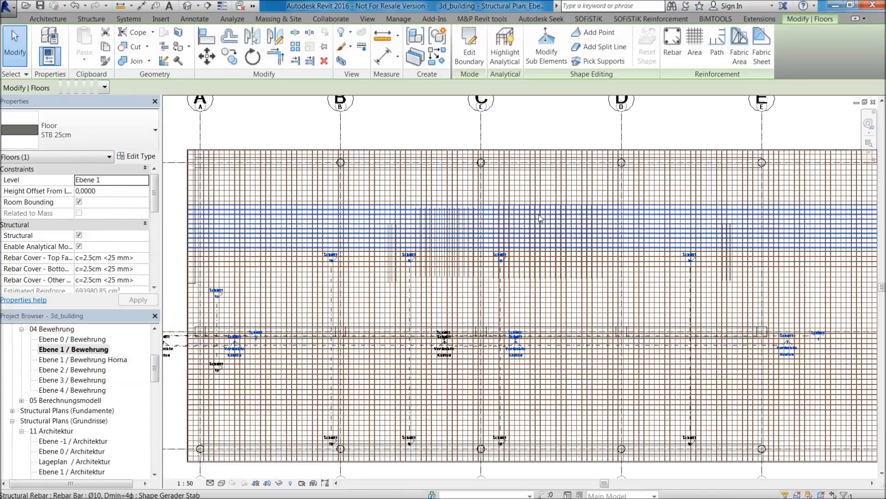
{"action": "double_click", "coordinate": [99, 359]}
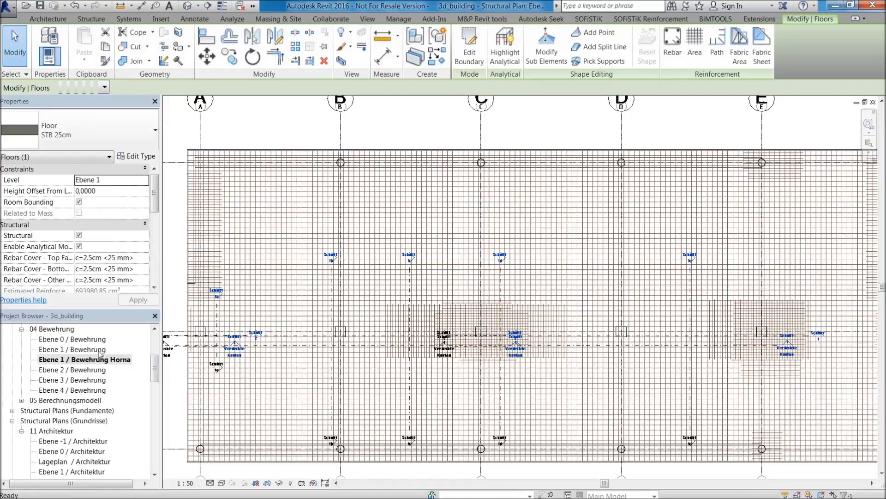
Select the vertical Ø12 supplemental rebar set around the middle column on axis C and inspect its layout.
{"action": "scroll", "coordinate": [548, 323], "scroll_direction": "up", "scroll_amount": 1}
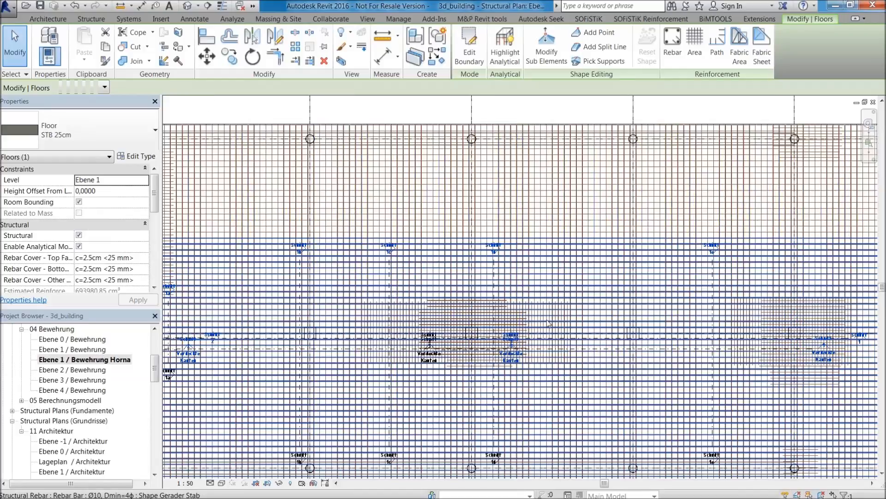
{"action": "scroll", "coordinate": [549, 323], "scroll_direction": "up", "scroll_amount": 1}
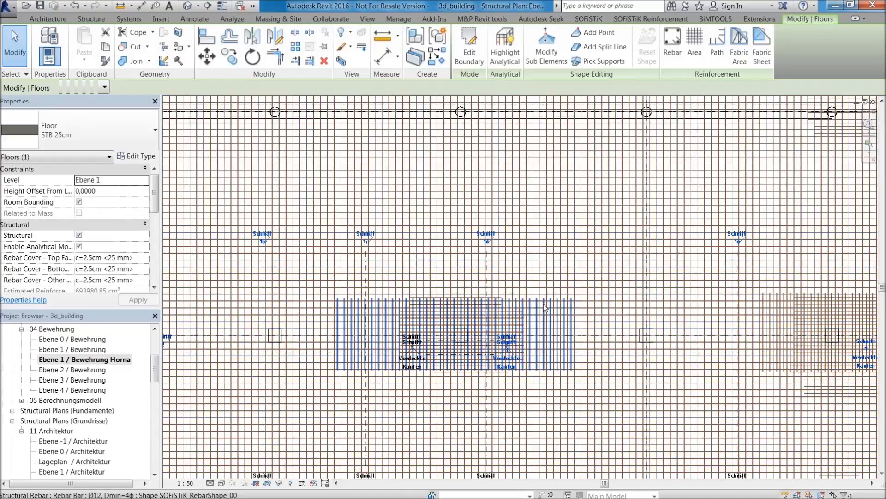
{"action": "left_click", "coordinate": [563, 321]}
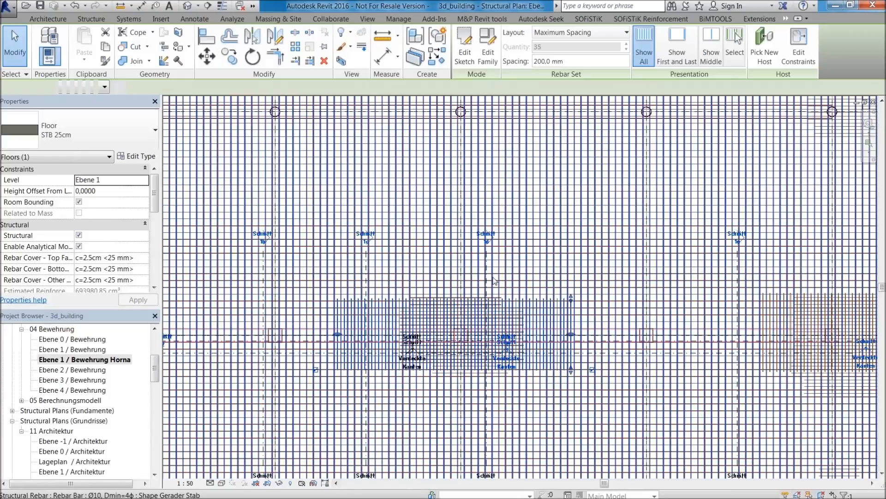
{"action": "scroll", "coordinate": [541, 358], "scroll_direction": "up", "scroll_amount": 3}
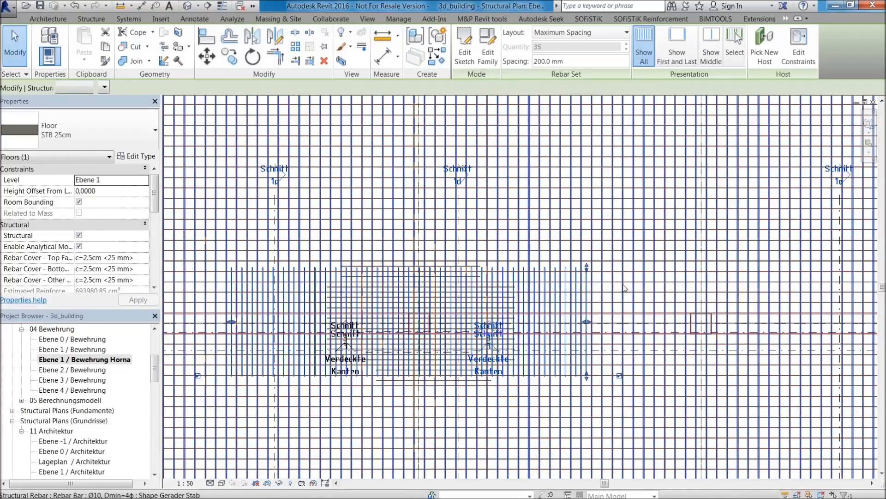
{"action": "scroll", "coordinate": [624, 288], "scroll_direction": "down", "scroll_amount": 1}
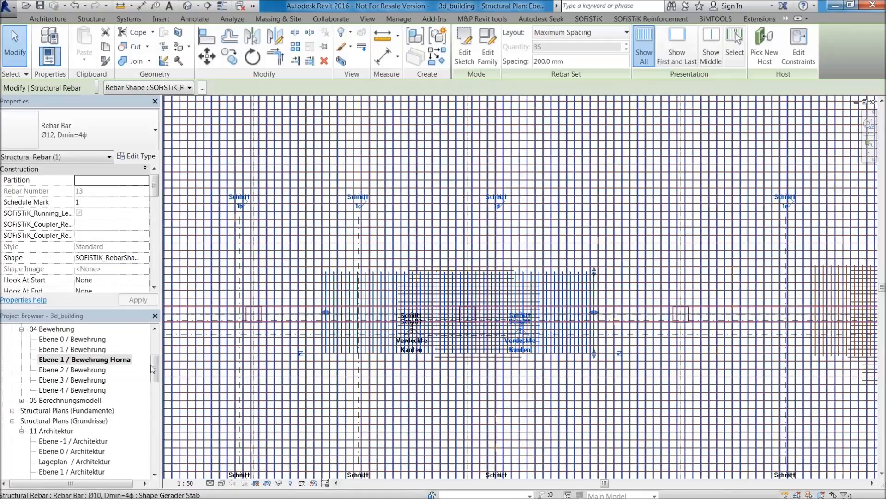
Return to the 3D / Bewehrung view of the 04 Bewehrung group and frame the reinforced floor.
{"action": "left_click_drag", "start_coordinate": [155, 368], "coordinate": [156, 403]}
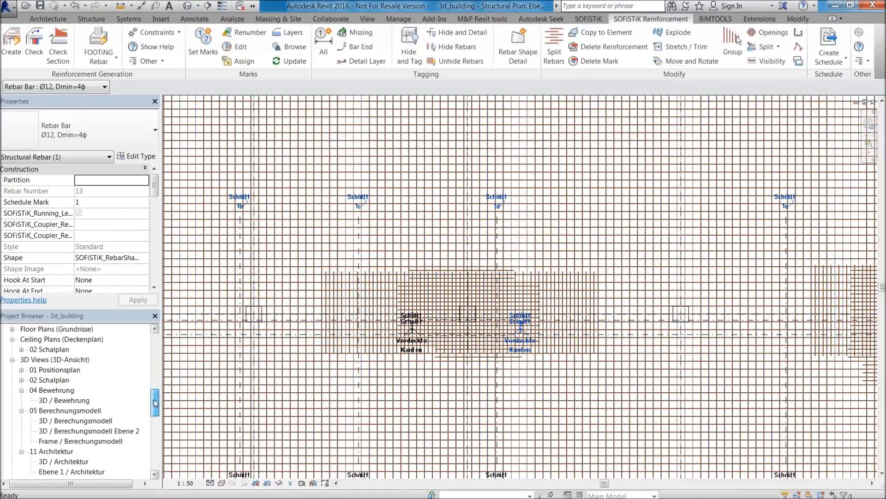
{"action": "double_click", "coordinate": [69, 401]}
{"action": "left_click", "coordinate": [576, 292]}
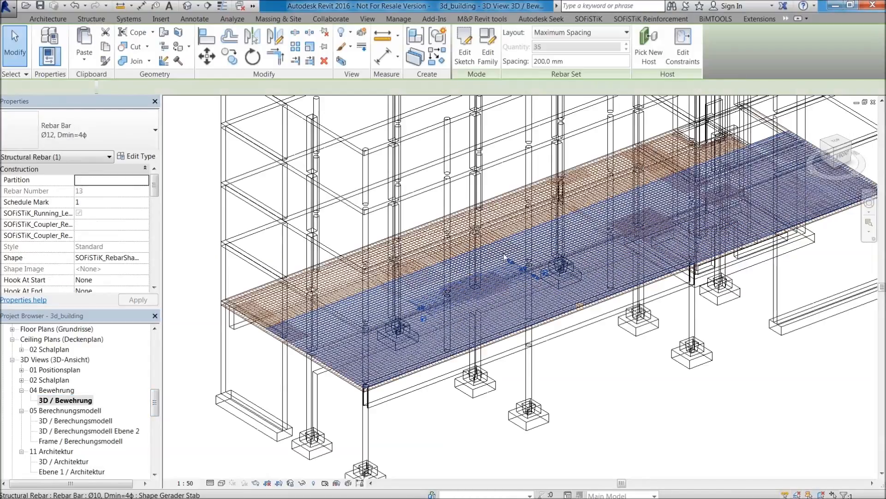
{"action": "middle_click_drag", "start_coordinate": [575, 292], "coordinate": [564, 314]}
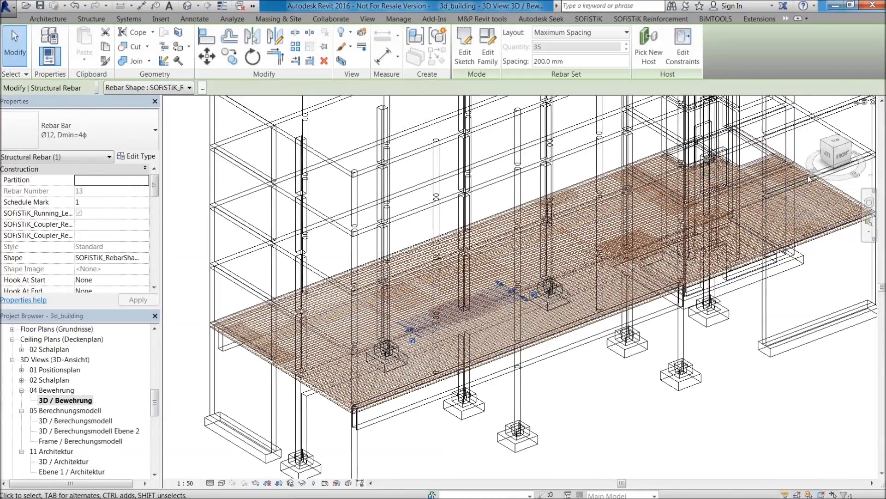
Select the STB 25cm floor on Ebene 1 and start SOFiSTiK Check Reinforcement using 3d_building.cdb with design case 2.
{"action": "left_click", "coordinate": [331, 409]}
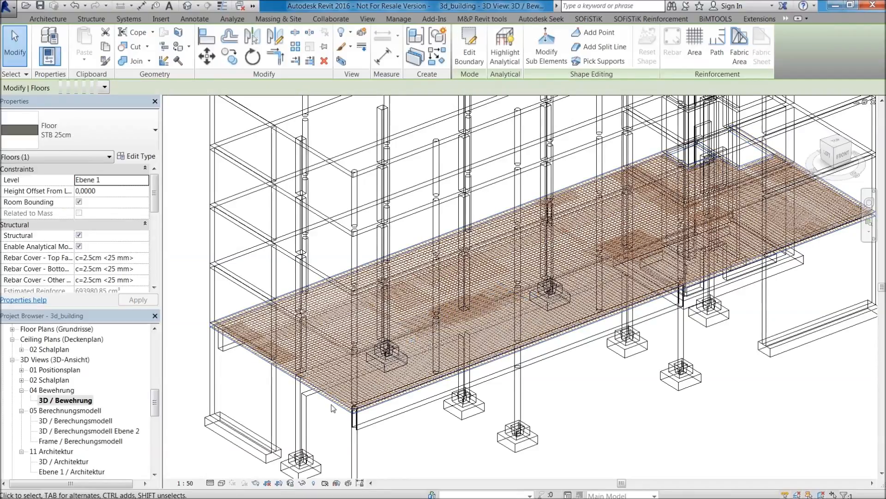
{"action": "left_click", "coordinate": [633, 20]}
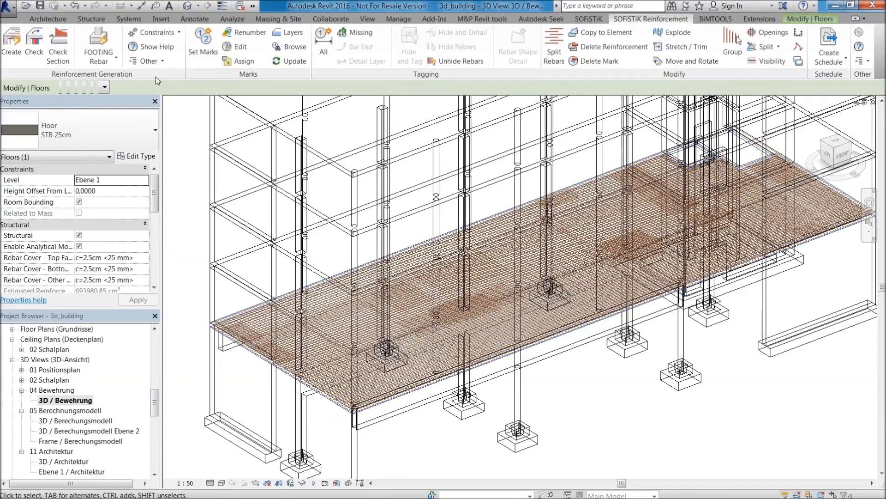
{"action": "left_click", "coordinate": [35, 40]}
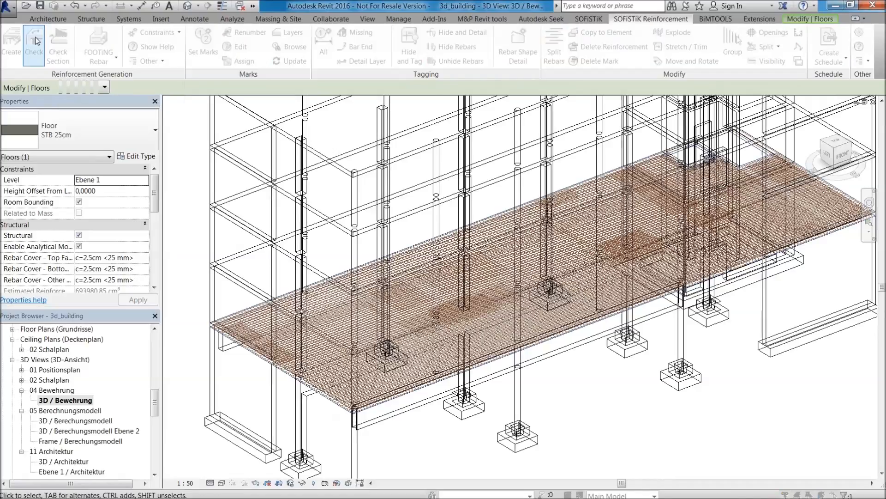
{"action": "left_click", "coordinate": [478, 155]}
{"action": "left_click", "coordinate": [466, 170]}
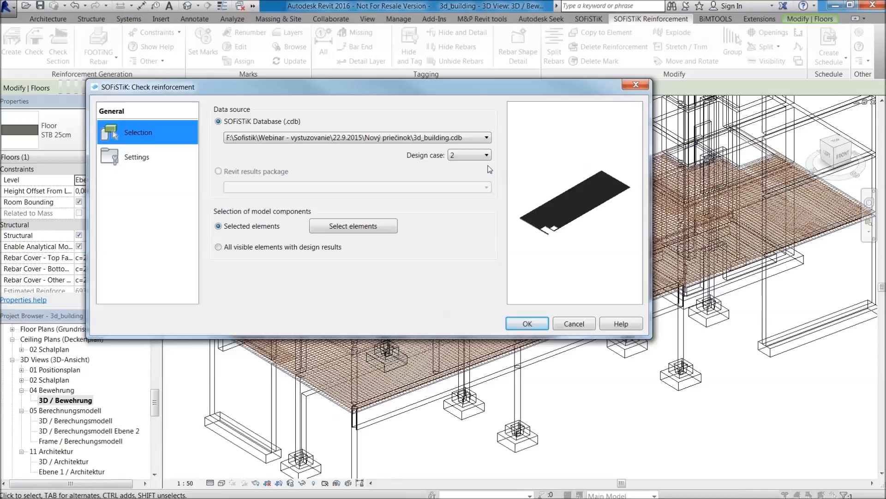
Review the check settings and run the reinforcement check with 1.000 m between control points for slabs and walls.
{"action": "left_click", "coordinate": [141, 159]}
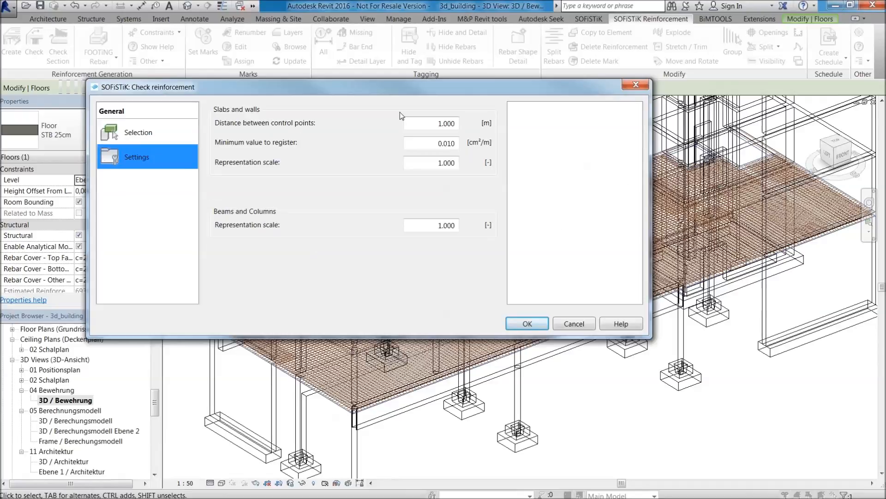
{"action": "left_click", "coordinate": [429, 119]}
{"action": "left_click", "coordinate": [522, 321]}
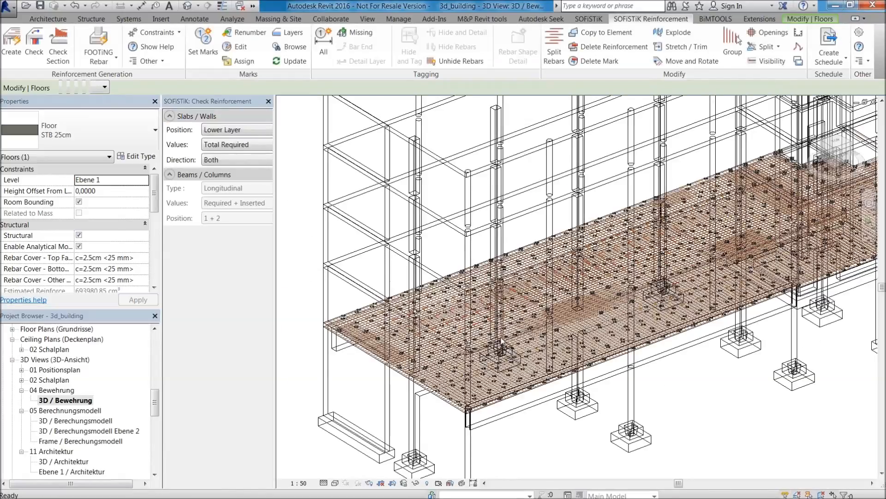
Inspect the floor's lower layer Total Required values, switch the displayed values to Still Required, and examine them across the slab.
{"action": "scroll", "coordinate": [501, 341], "scroll_direction": "up", "scroll_amount": 2}
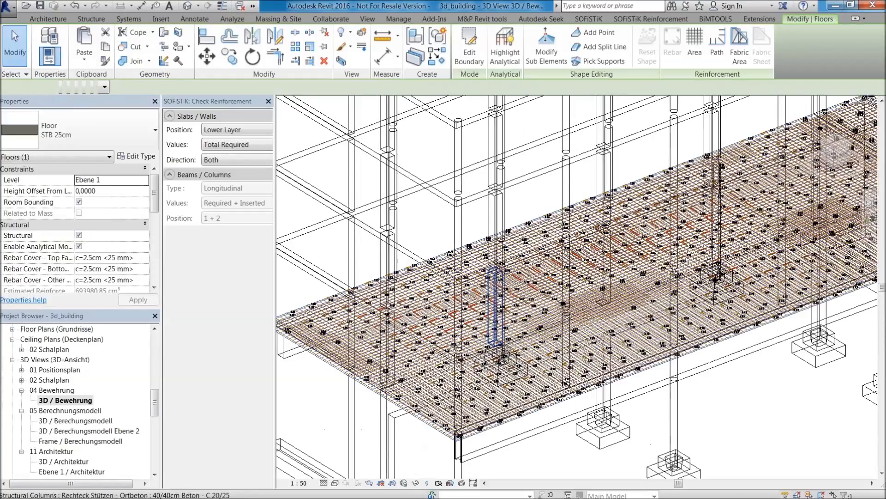
{"action": "scroll", "coordinate": [459, 282], "scroll_direction": "up", "scroll_amount": 2}
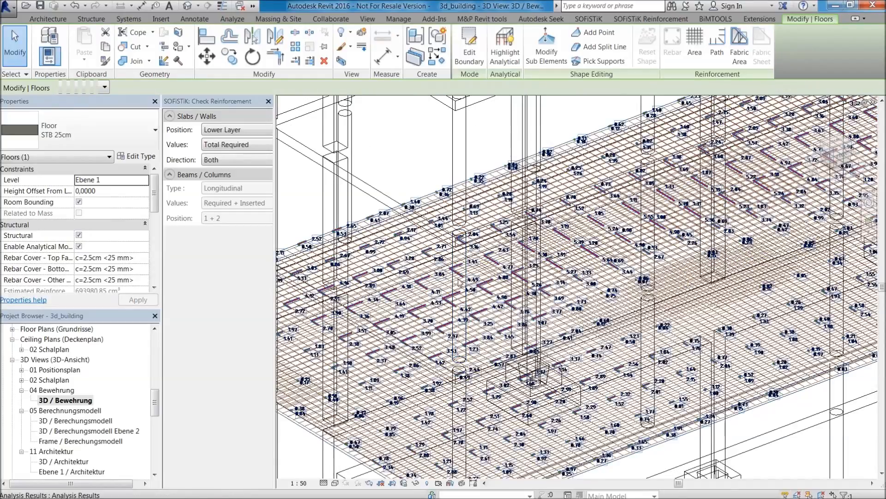
{"action": "scroll", "coordinate": [359, 189], "scroll_direction": "up", "scroll_amount": 2}
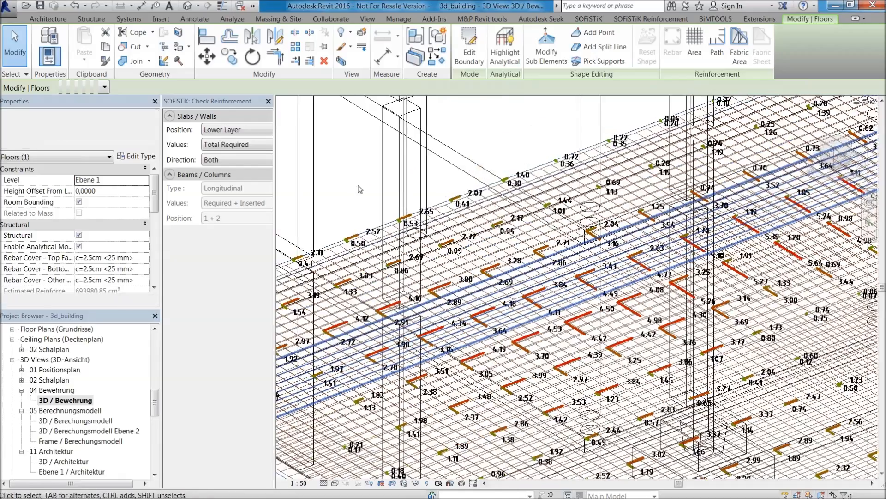
{"action": "left_click", "coordinate": [246, 146]}
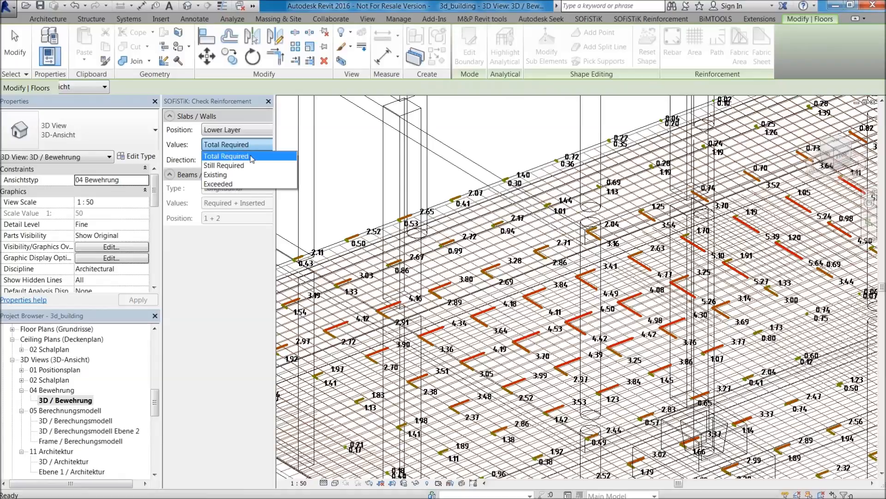
{"action": "left_click", "coordinate": [251, 157]}
{"action": "left_click", "coordinate": [252, 147]}
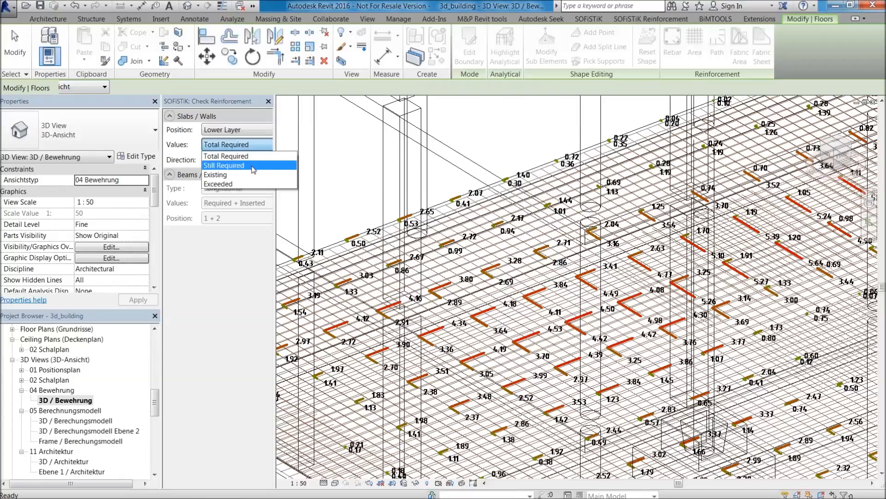
{"action": "left_click", "coordinate": [252, 165]}
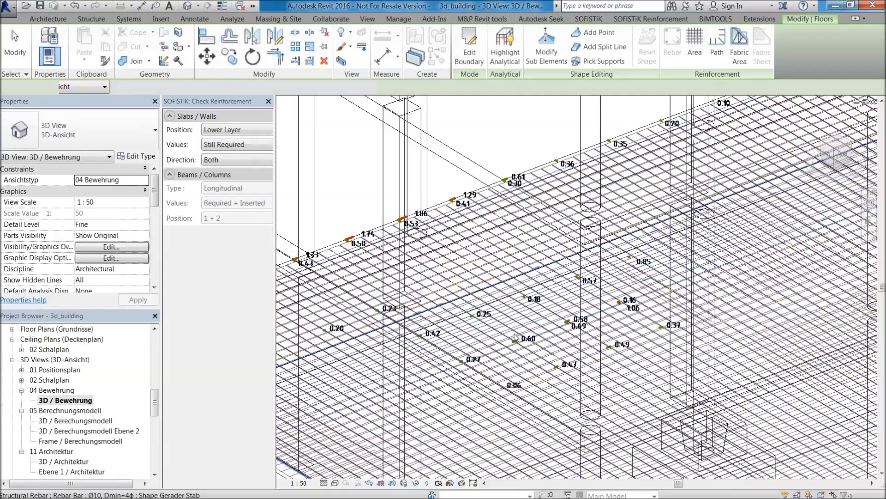
{"action": "scroll", "coordinate": [605, 328], "scroll_direction": "down", "scroll_amount": 6}
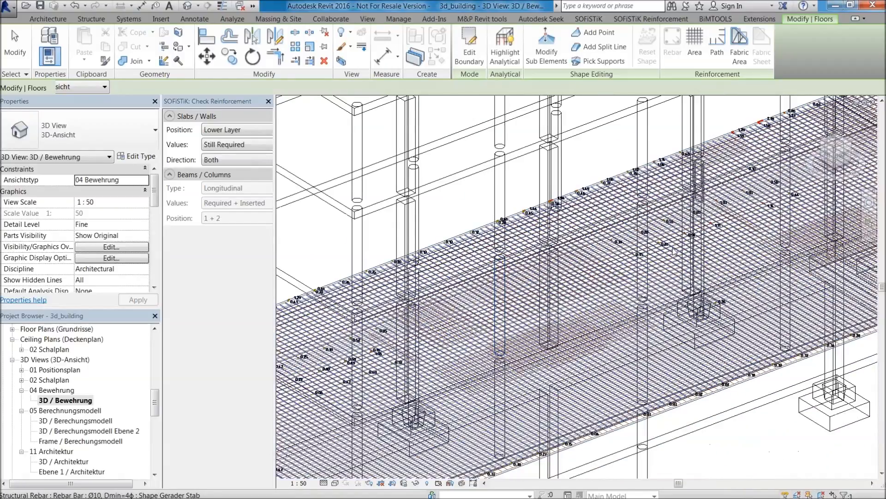
{"action": "scroll", "coordinate": [664, 236], "scroll_direction": "up", "scroll_amount": 3}
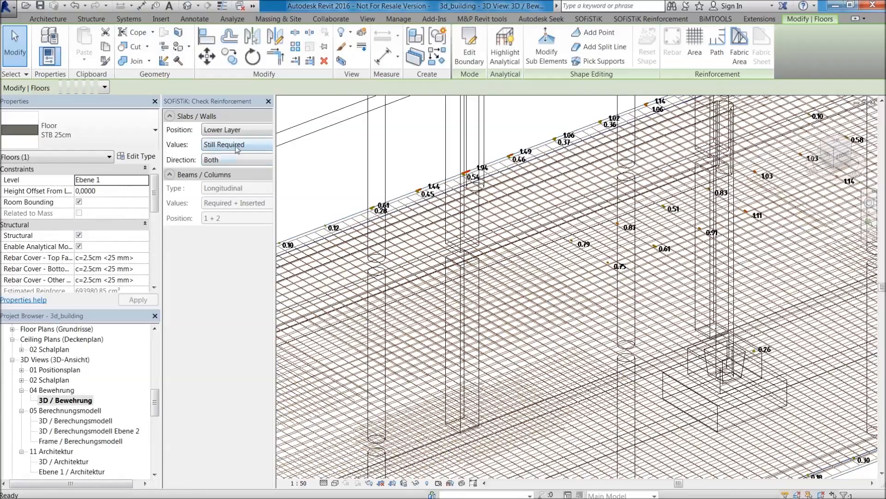
Display the lower layer's Existing reinforcement values, switch to the Exceeded values, and examine them across the slab.
{"action": "left_click", "coordinate": [237, 145]}
{"action": "left_click", "coordinate": [230, 176]}
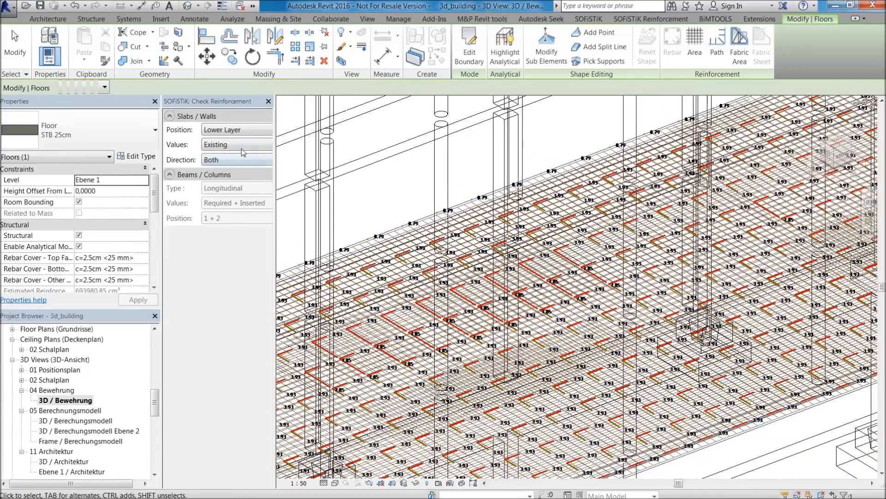
{"action": "left_click", "coordinate": [237, 144]}
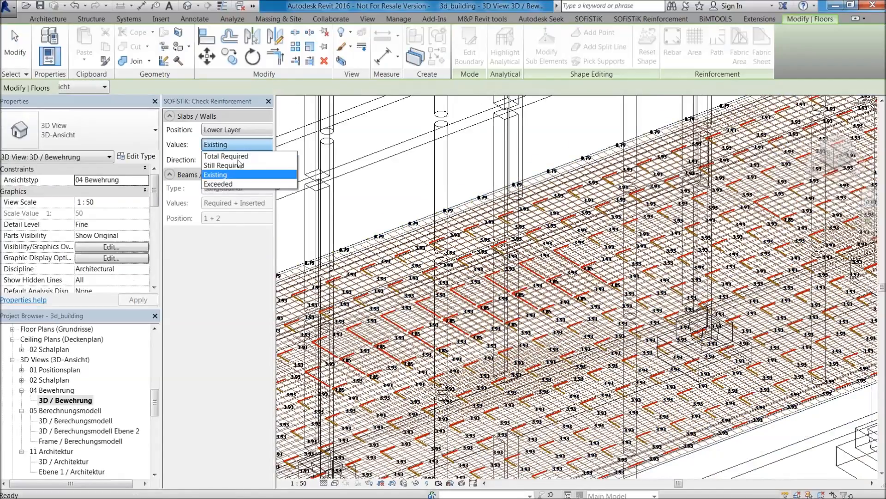
{"action": "left_click", "coordinate": [224, 185]}
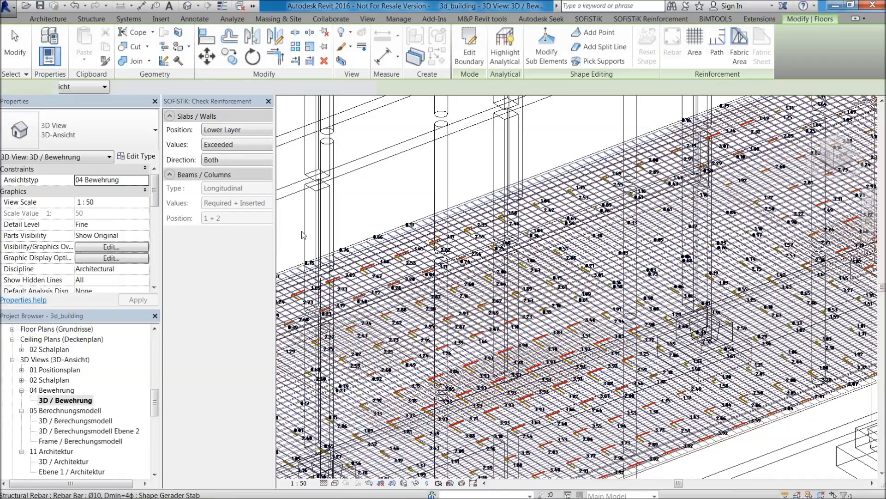
{"action": "scroll", "coordinate": [583, 272], "scroll_direction": "up", "scroll_amount": 2}
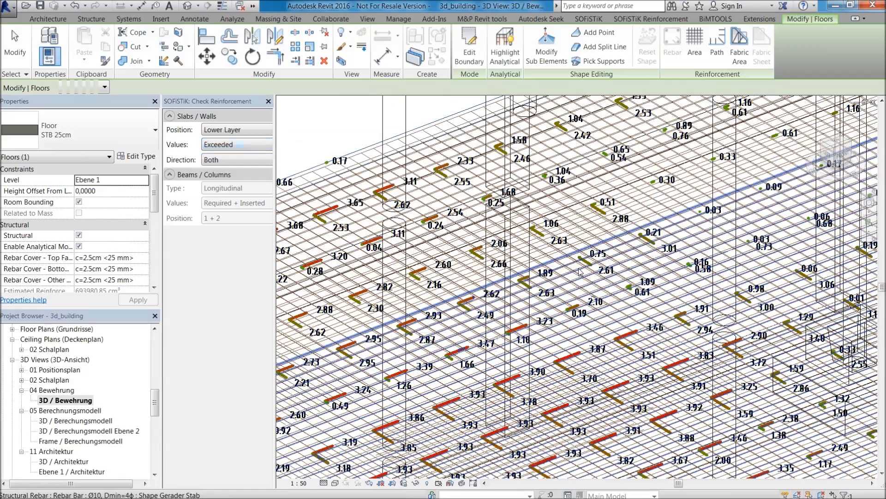
{"action": "scroll", "coordinate": [584, 271], "scroll_direction": "down", "scroll_amount": 5}
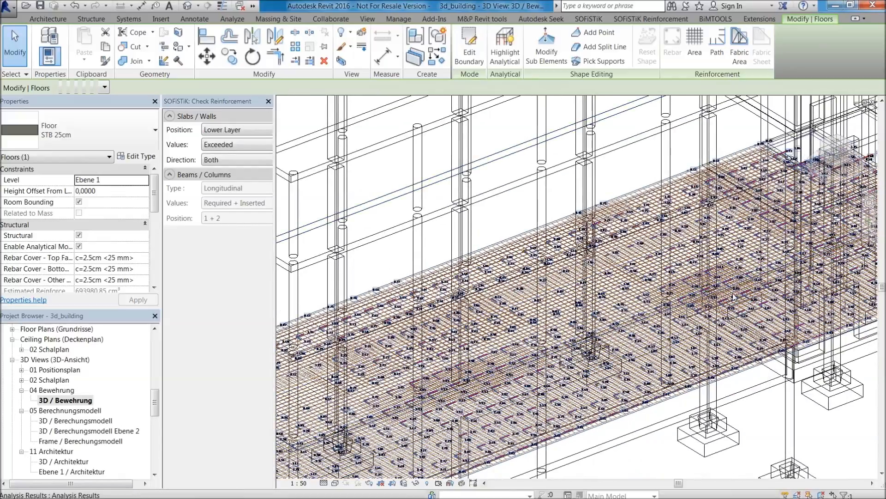
{"action": "scroll", "coordinate": [717, 289], "scroll_direction": "up", "scroll_amount": 2}
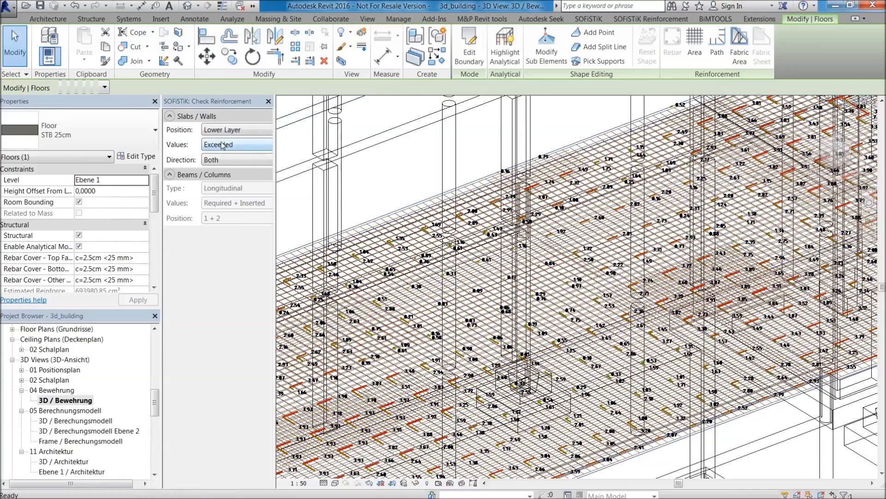
Set the displayed values back to Still Required and change the checked position to Upper Layer.
{"action": "left_click", "coordinate": [223, 145]}
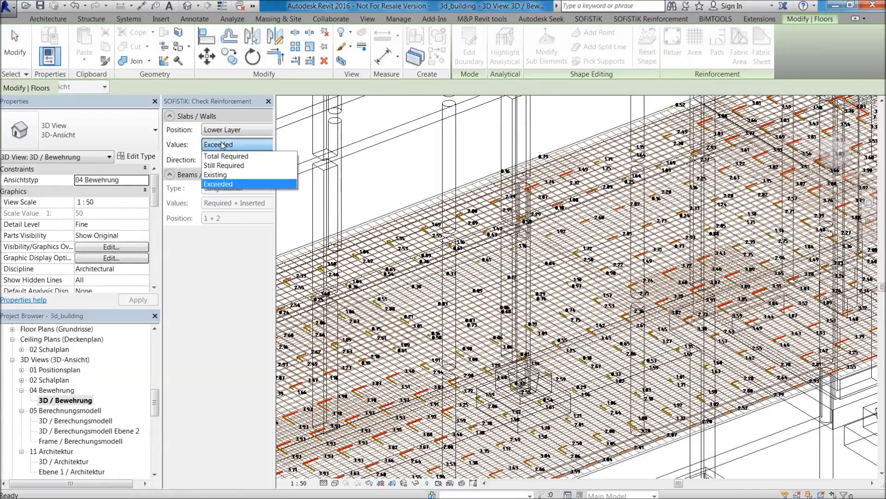
{"action": "left_click", "coordinate": [238, 166]}
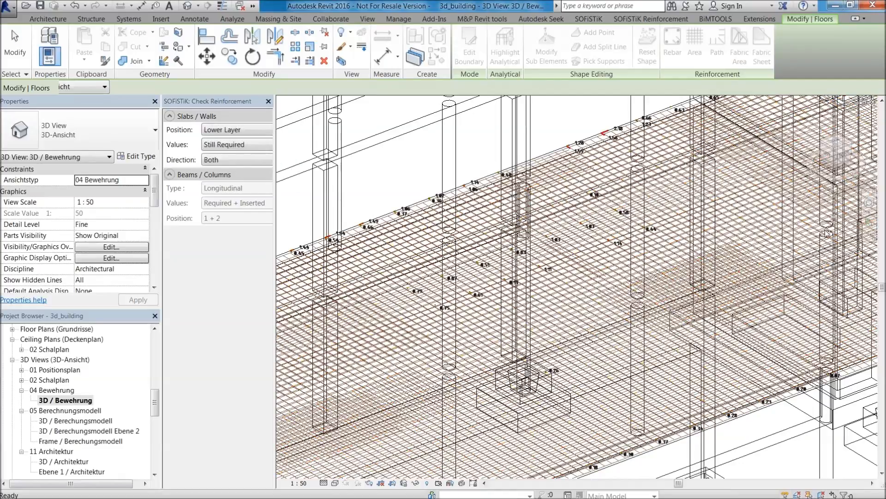
{"action": "left_click", "coordinate": [238, 131]}
{"action": "left_click", "coordinate": [225, 150]}
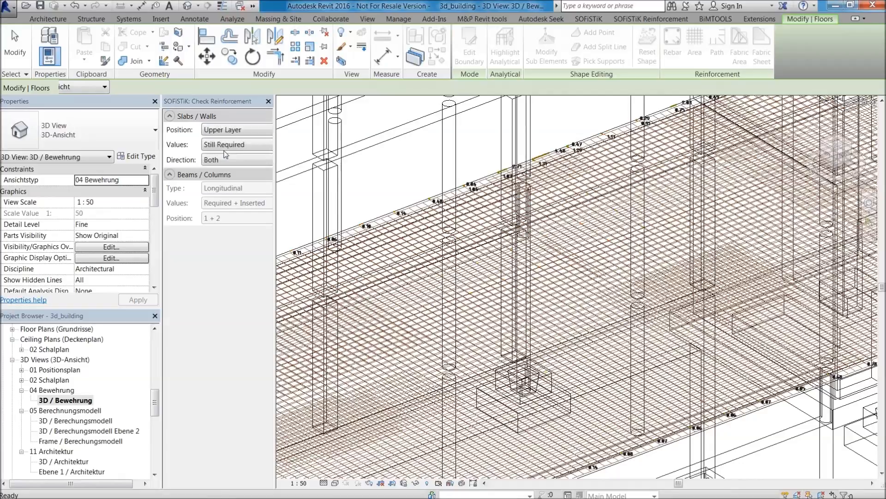
{"action": "left_click", "coordinate": [535, 252]}
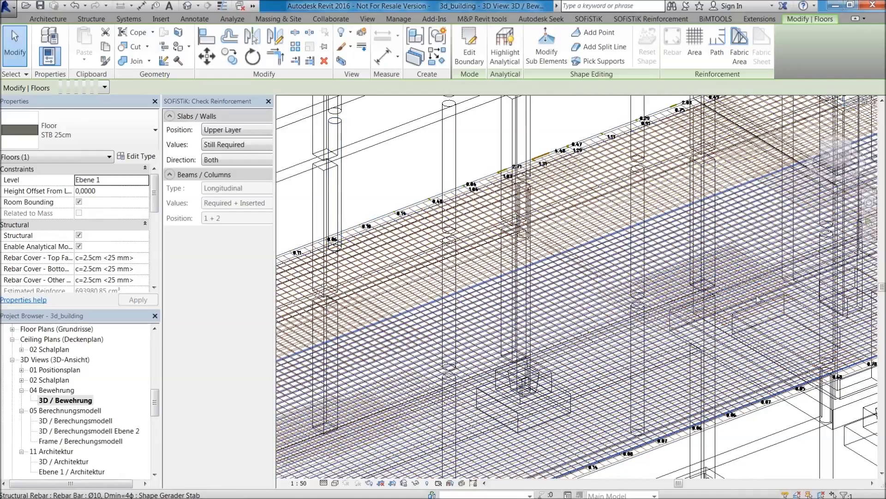
Select the Ø14 rebar set at the interior column and shorten its distribution to 14 bars.
{"action": "scroll", "coordinate": [734, 259], "scroll_direction": "up", "scroll_amount": 2}
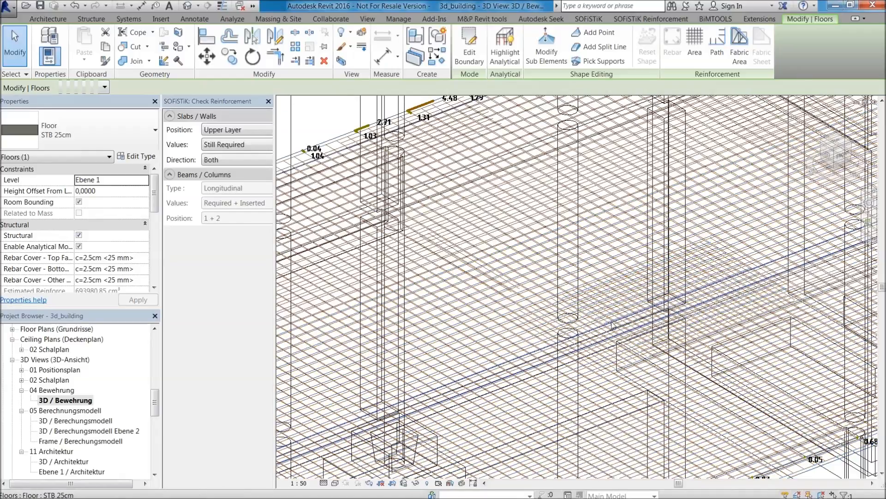
{"action": "left_click", "coordinate": [538, 331]}
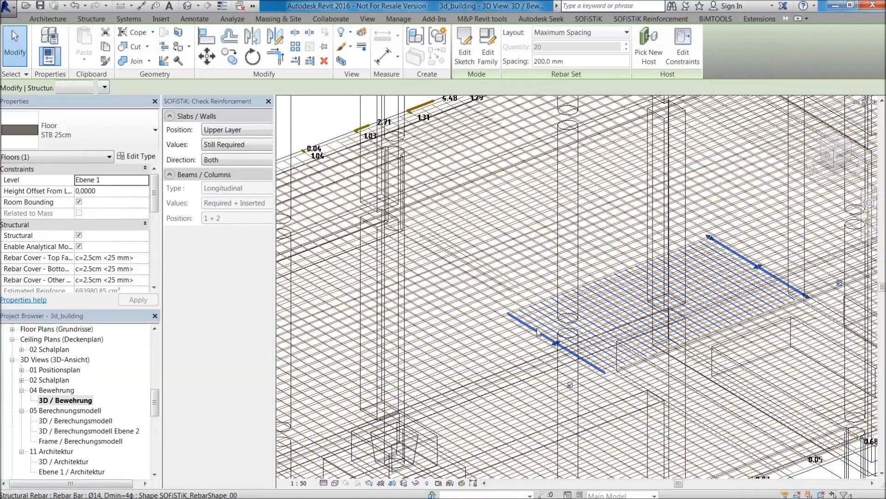
{"action": "left_click_drag", "start_coordinate": [557, 342], "coordinate": [628, 317]}
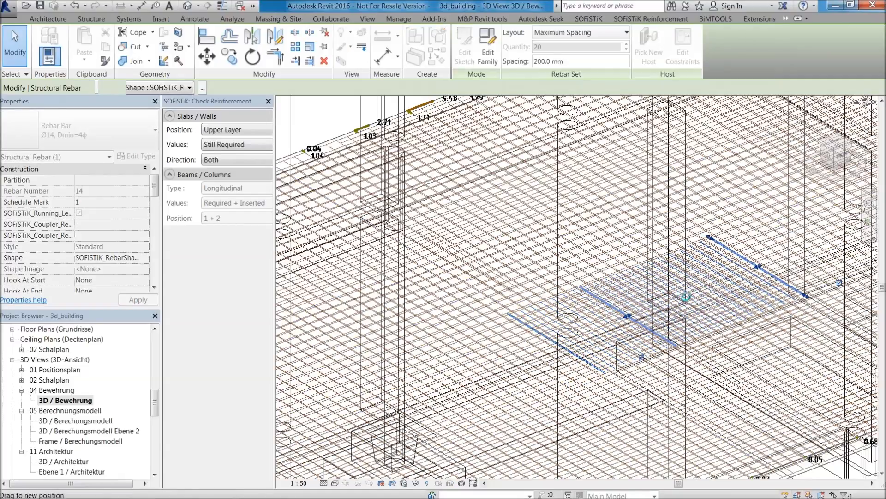
Examine the Still Required value beside the shortened Ø14 rebar set and across the surrounding slab, and clear the rebar selection.
{"action": "scroll", "coordinate": [598, 333], "scroll_direction": "up", "scroll_amount": 2}
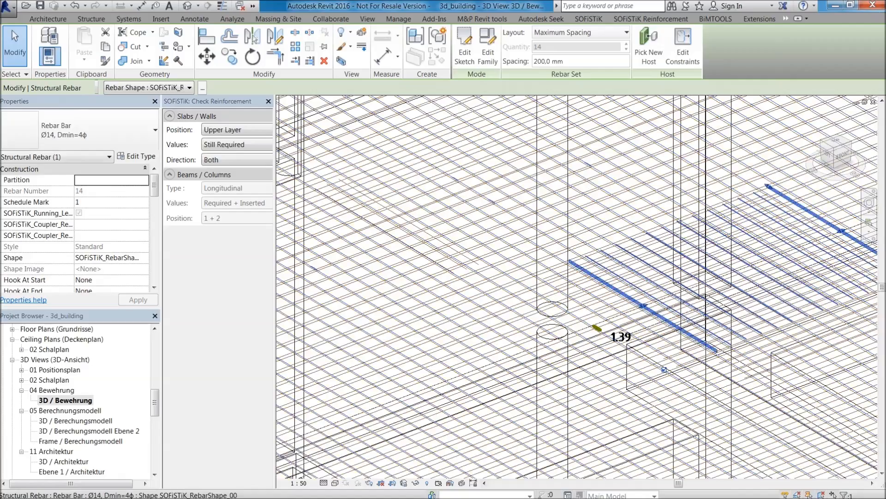
{"action": "scroll", "coordinate": [633, 318], "scroll_direction": "down", "scroll_amount": 3}
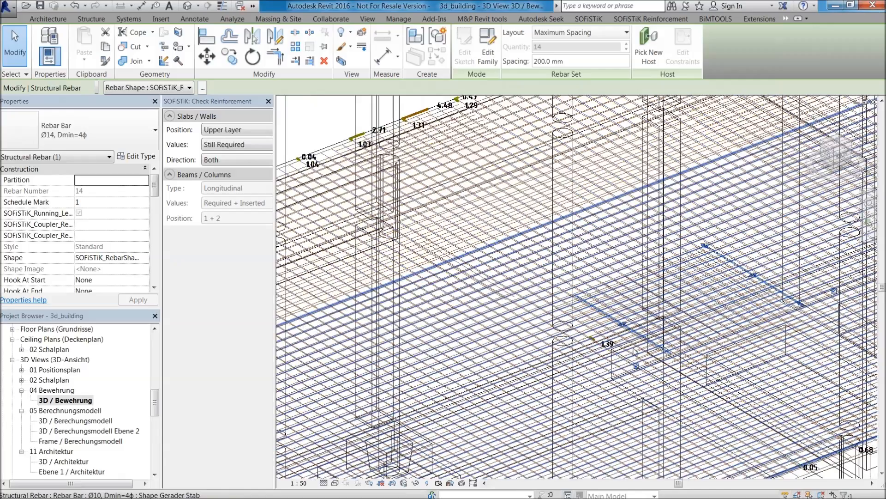
{"action": "scroll", "coordinate": [635, 351], "scroll_direction": "up", "scroll_amount": 2}
{"action": "scroll", "coordinate": [595, 360], "scroll_direction": "down", "scroll_amount": 3}
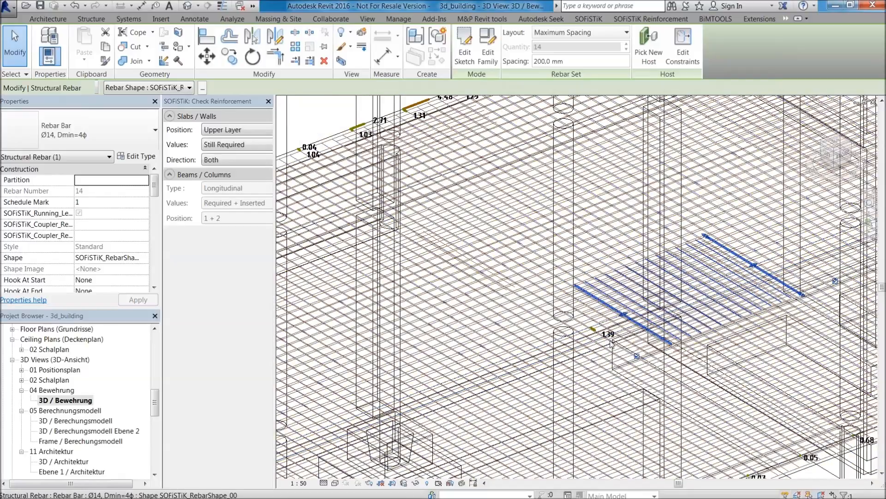
{"action": "scroll", "coordinate": [609, 317], "scroll_direction": "down", "scroll_amount": 4}
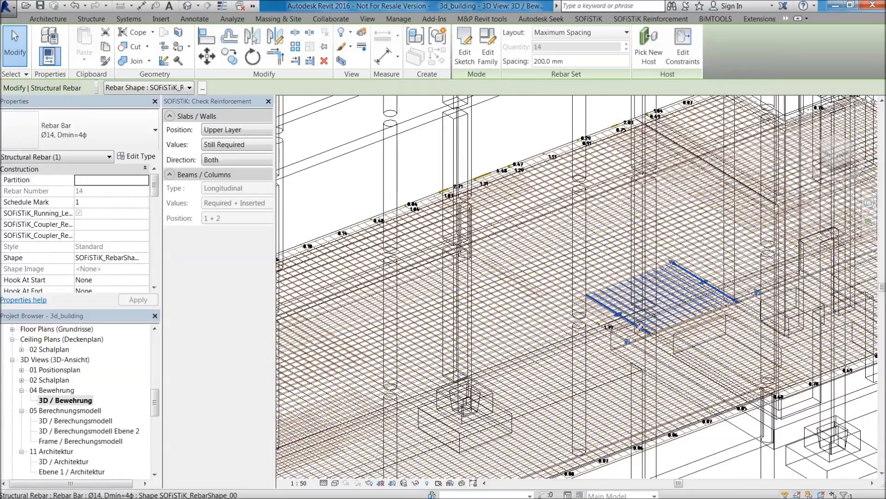
{"action": "scroll", "coordinate": [639, 325], "scroll_direction": "up", "scroll_amount": 1}
{"action": "middle_click_drag", "start_coordinate": [641, 327], "coordinate": [578, 295]}
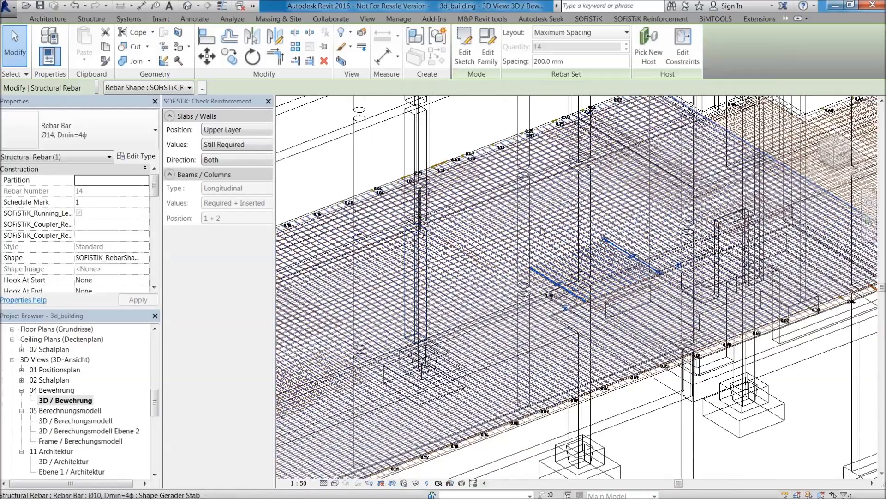
{"action": "scroll", "coordinate": [617, 297], "scroll_direction": "down", "scroll_amount": 1}
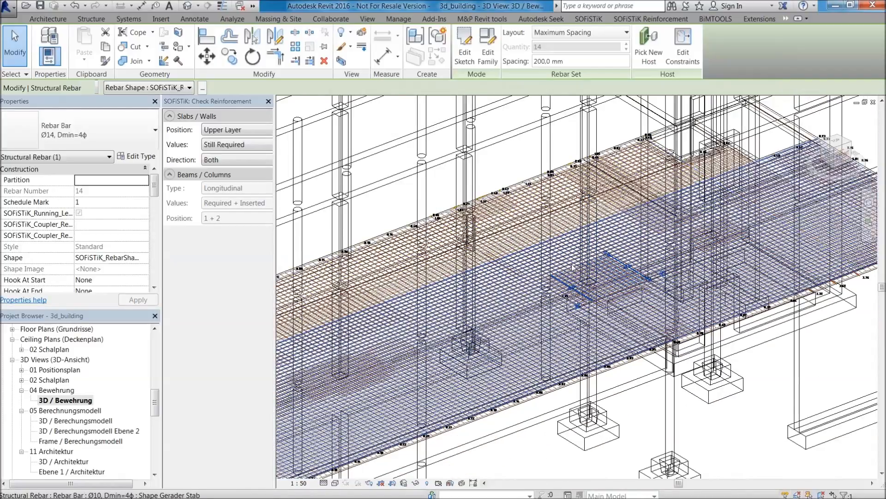
{"action": "scroll", "coordinate": [526, 334], "scroll_direction": "up", "scroll_amount": 3}
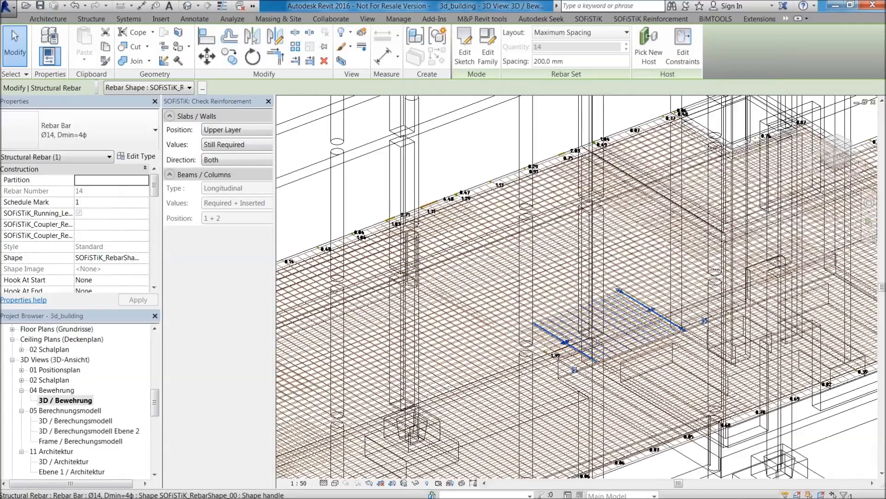
{"action": "left_click", "coordinate": [567, 342]}
{"action": "key", "text": "Escape"}
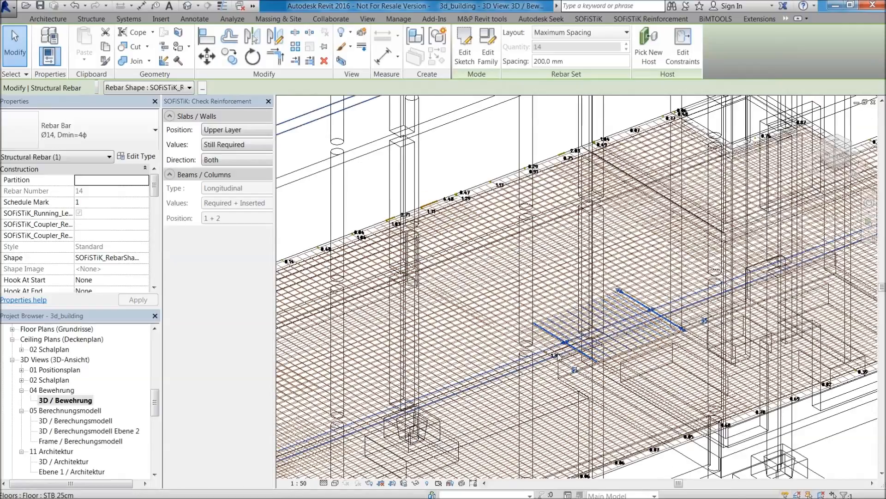
Select the Still Required analysis result beside the shortened rebar set, inspect it up close, and deselect it.
{"action": "scroll", "coordinate": [558, 359], "scroll_direction": "up", "scroll_amount": 6}
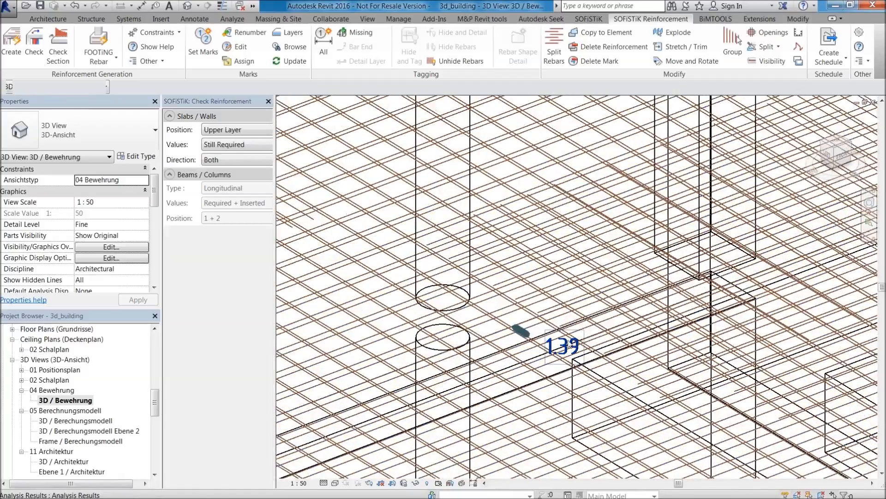
{"action": "left_click", "coordinate": [571, 346]}
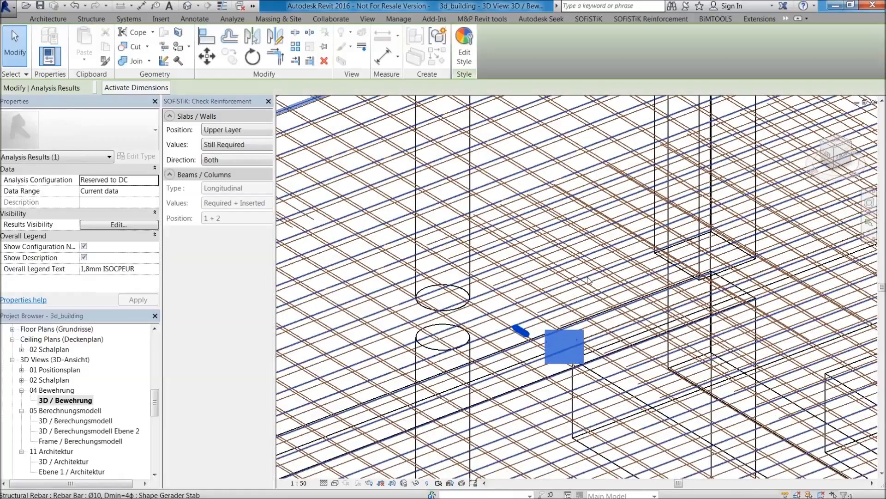
{"action": "scroll", "coordinate": [586, 261], "scroll_direction": "down", "scroll_amount": 5}
{"action": "key", "text": "Escape"}
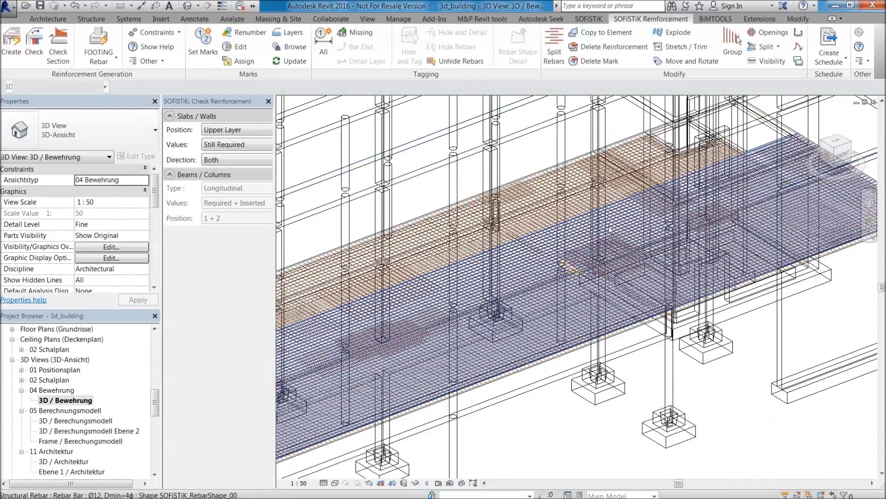
Close the SOFiSTiK reinforcement check and show the whole building with the reinforced floor.
{"action": "scroll", "coordinate": [587, 261], "scroll_direction": "up", "scroll_amount": 4}
{"action": "scroll", "coordinate": [587, 262], "scroll_direction": "down", "scroll_amount": 2}
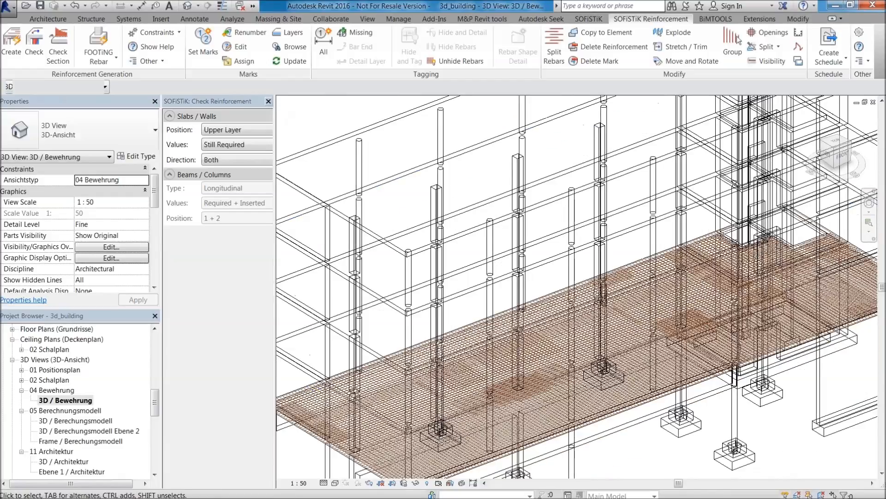
{"action": "left_click", "coordinate": [268, 102]}
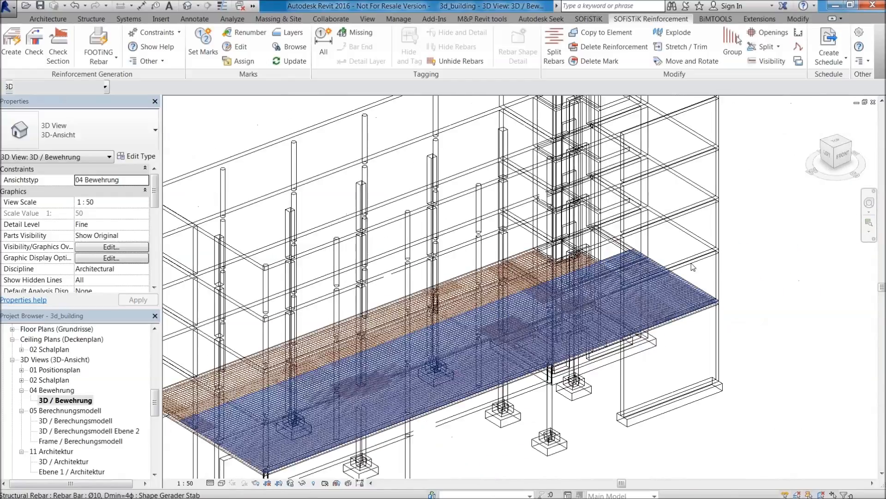
{"action": "scroll", "coordinate": [501, 292], "scroll_direction": "down", "scroll_amount": 5}
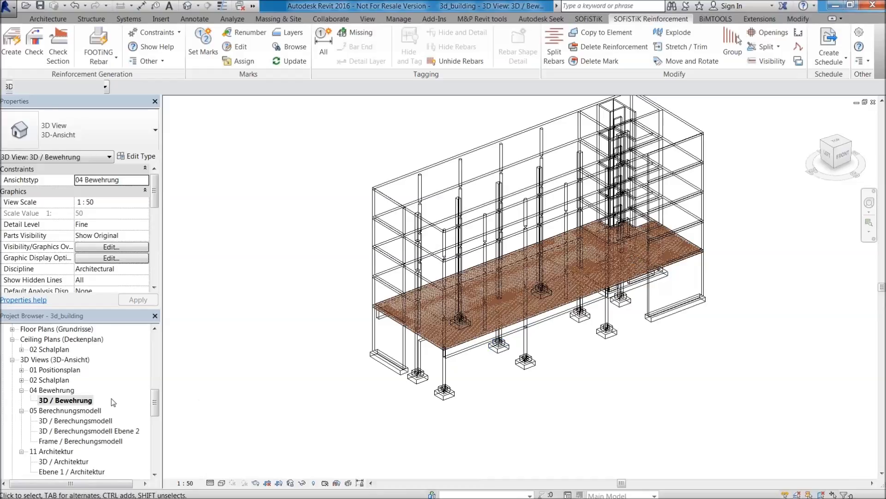
Open the sheet P.01 - Positionsplan Ebene 1 and select the STB 25cm floor in its plan view.
{"action": "left_click_drag", "start_coordinate": [156, 396], "coordinate": [166, 429]}
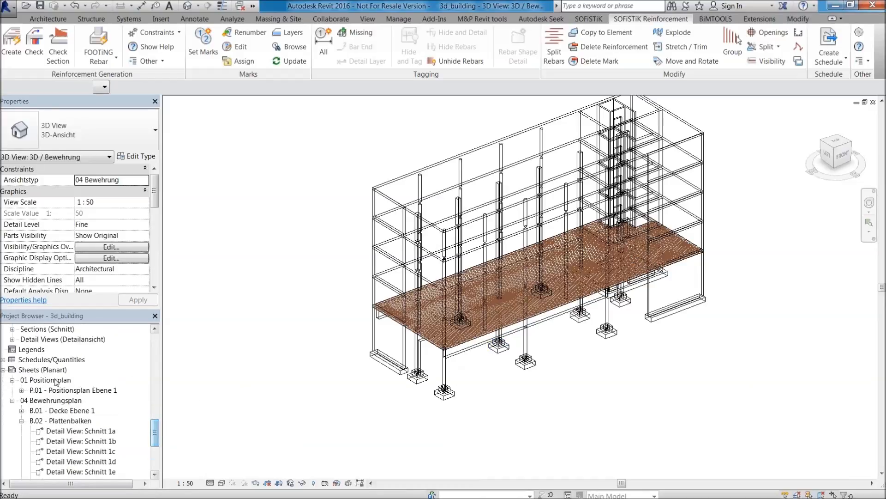
{"action": "left_click", "coordinate": [56, 383]}
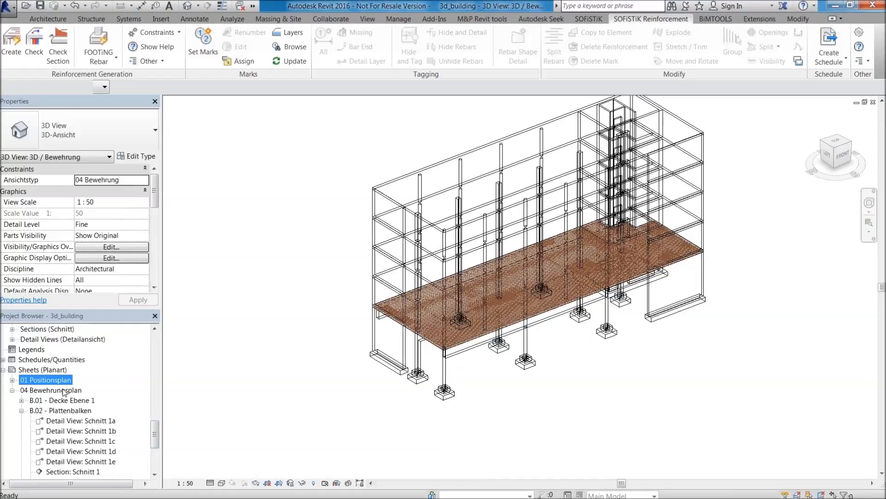
{"action": "left_click", "coordinate": [12, 380]}
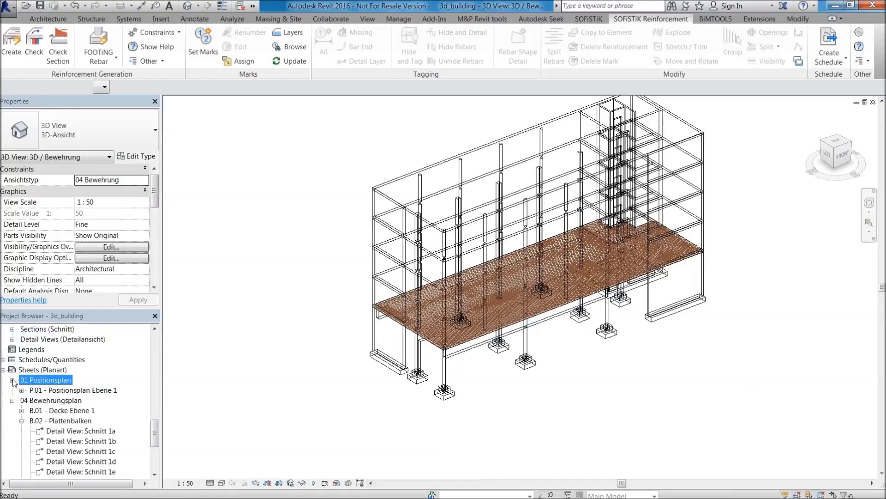
{"action": "double_click", "coordinate": [32, 389]}
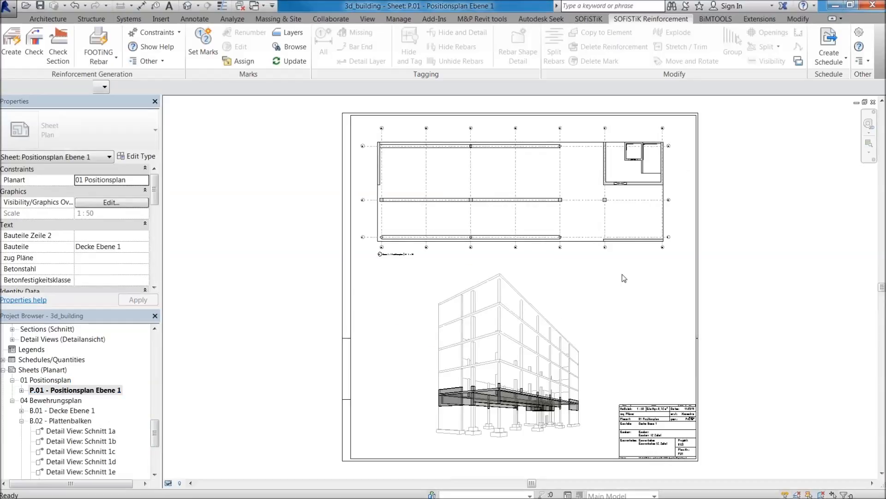
{"action": "left_click", "coordinate": [582, 241]}
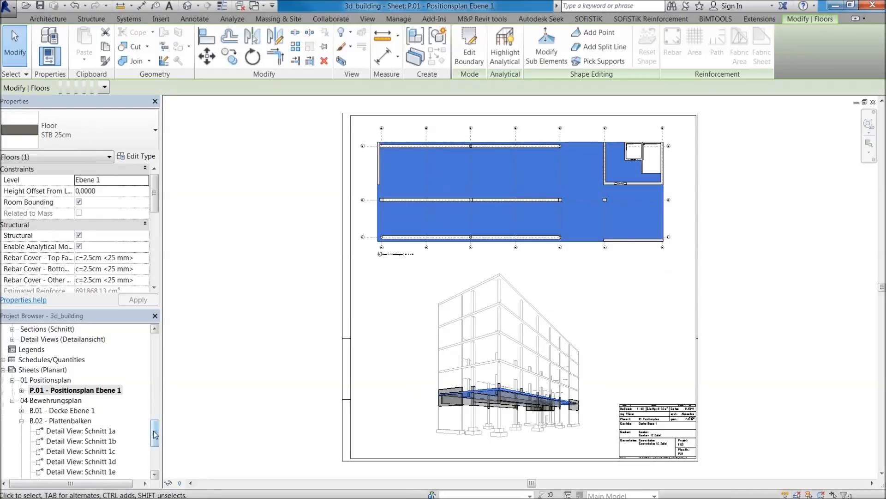
View the reinforcement sheet B.01 - Decke Ebene 1 and open the structural plan Ebene 1 / Bewehrung.
{"action": "scroll", "coordinate": [155, 434], "scroll_direction": "down", "scroll_amount": 1}
{"action": "double_click", "coordinate": [76, 401]}
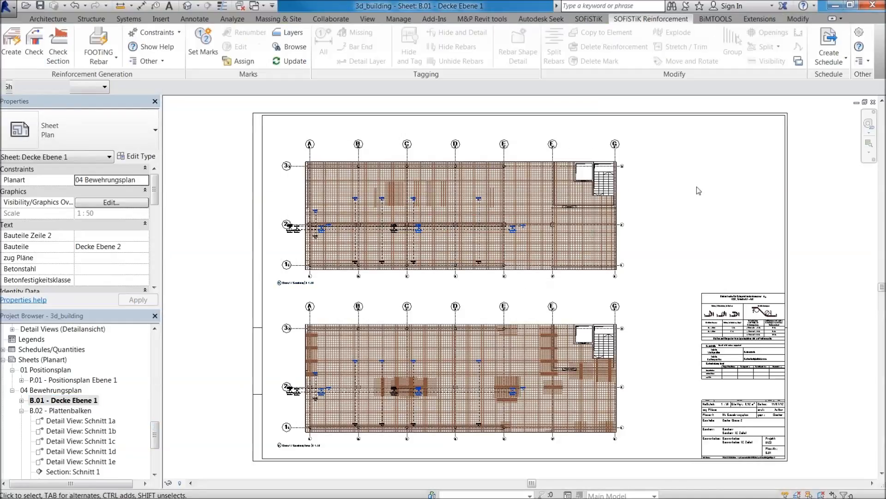
{"action": "left_click_drag", "start_coordinate": [155, 434], "coordinate": [154, 362]}
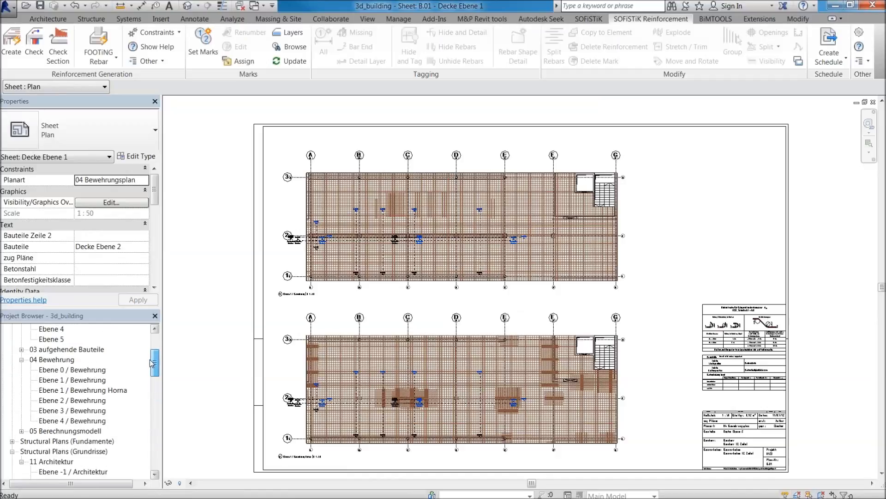
{"action": "double_click", "coordinate": [95, 383]}
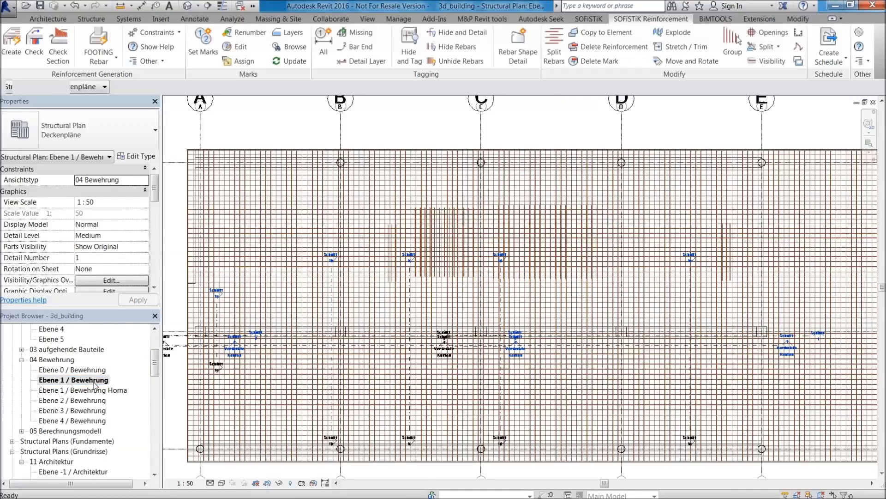
View the structural plan Ebene 1 / Bewehrung Horna, and reopen the sheet B.01 - Decke Ebene 1.
{"action": "double_click", "coordinate": [95, 390]}
{"action": "left_click_drag", "start_coordinate": [155, 370], "coordinate": [157, 437]}
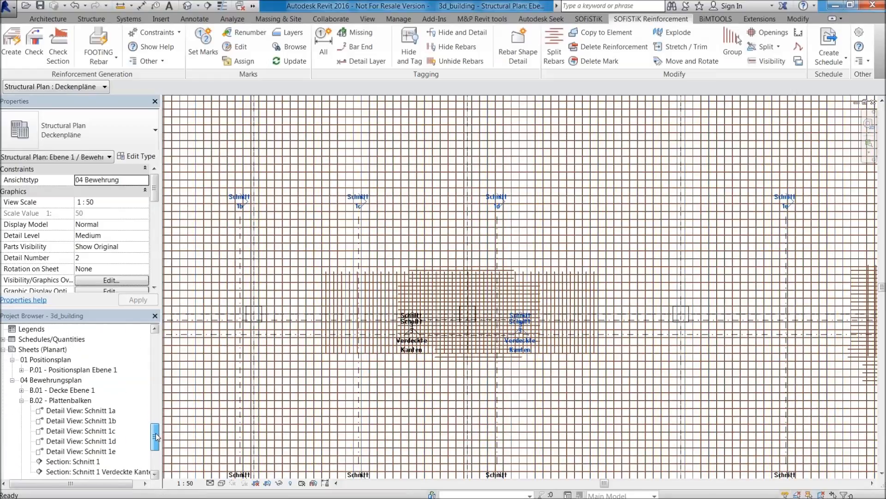
{"action": "double_click", "coordinate": [82, 392]}
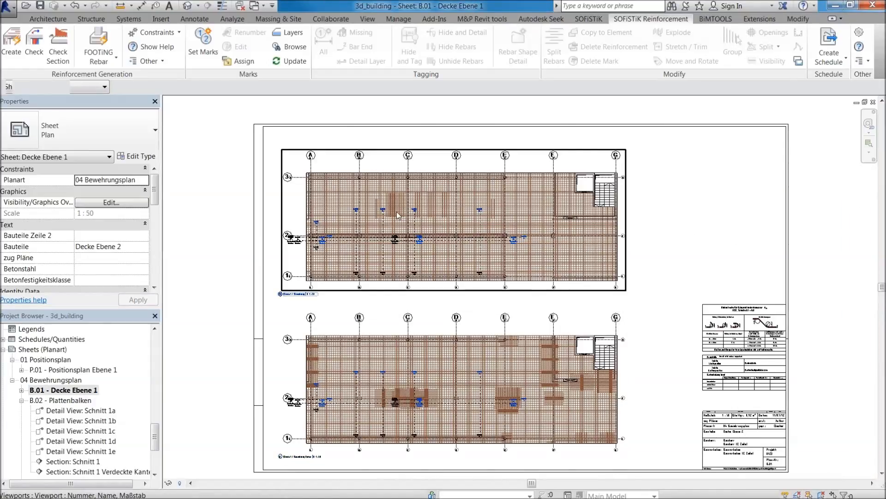
Open the section Schnitt 3 Verdeckte Kanten from the sheet's upper plan view and inspect the slab's rebar layers up close.
{"action": "scroll", "coordinate": [397, 215], "scroll_direction": "up", "scroll_amount": 2}
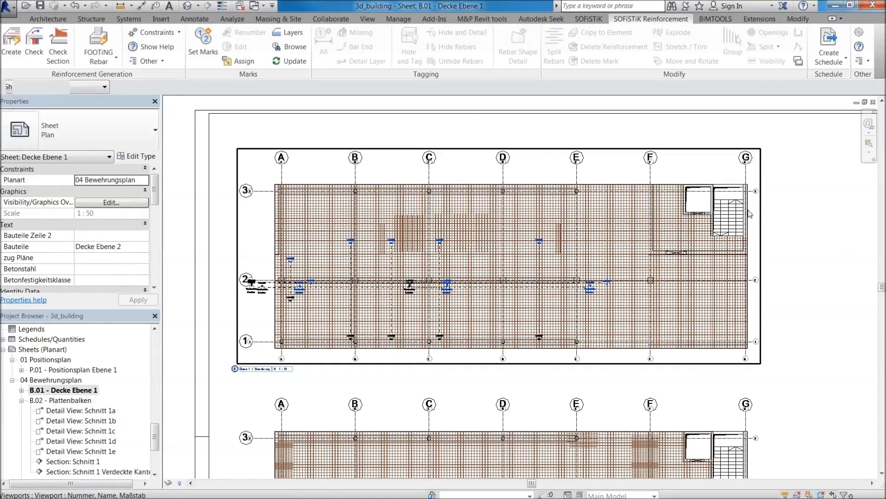
{"action": "scroll", "coordinate": [265, 296], "scroll_direction": "up", "scroll_amount": 4}
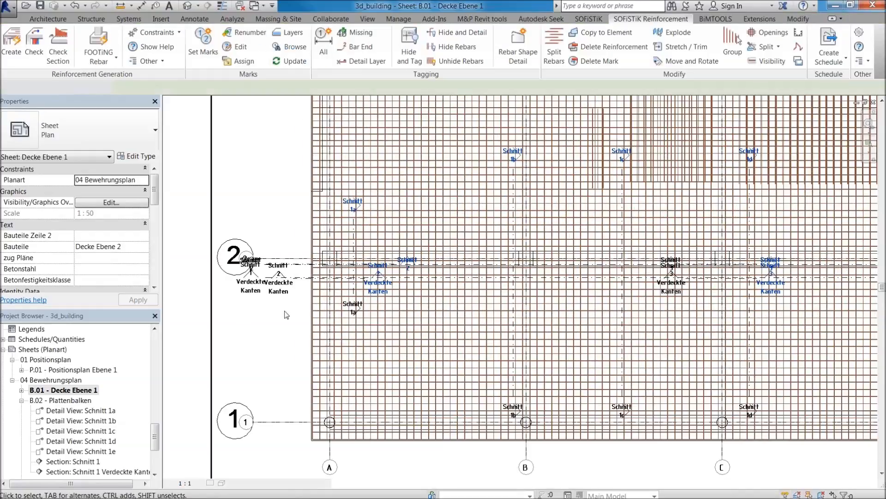
{"action": "double_click", "coordinate": [286, 290]}
{"action": "left_click", "coordinate": [286, 289]}
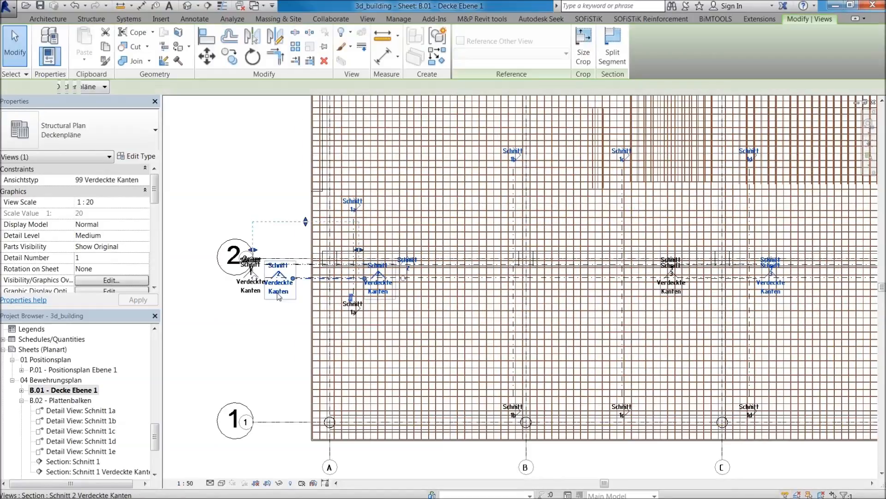
{"action": "left_click", "coordinate": [252, 286]}
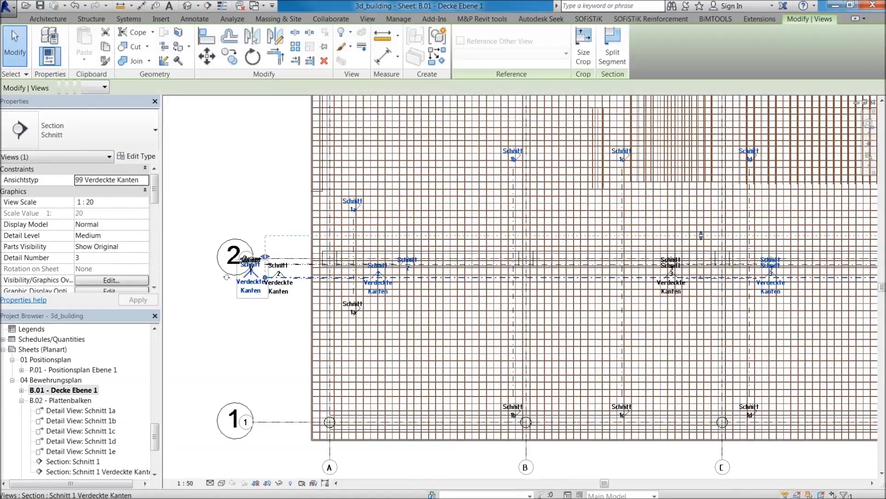
{"action": "double_click", "coordinate": [252, 272]}
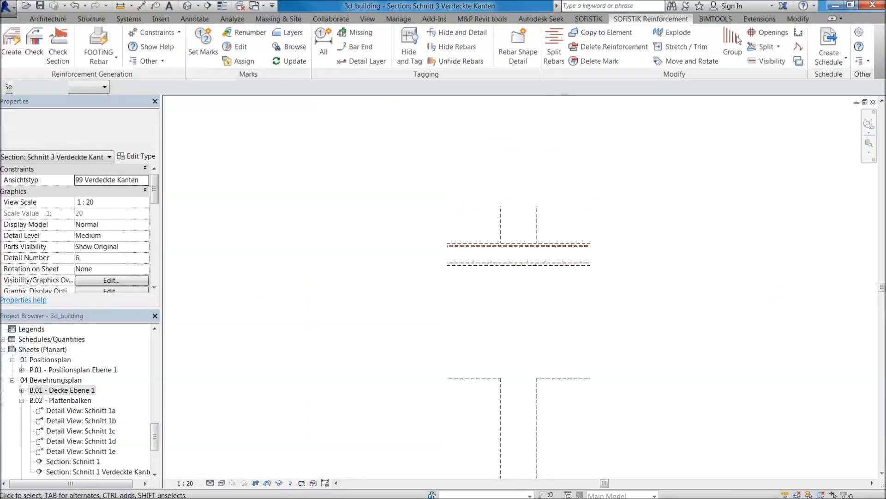
{"action": "scroll", "coordinate": [531, 241], "scroll_direction": "up", "scroll_amount": 5}
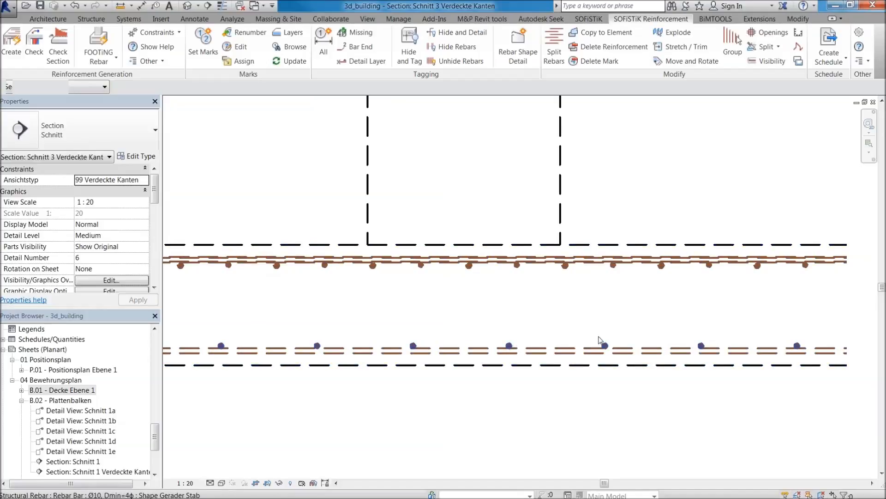
{"action": "scroll", "coordinate": [600, 340], "scroll_direction": "down", "scroll_amount": 2}
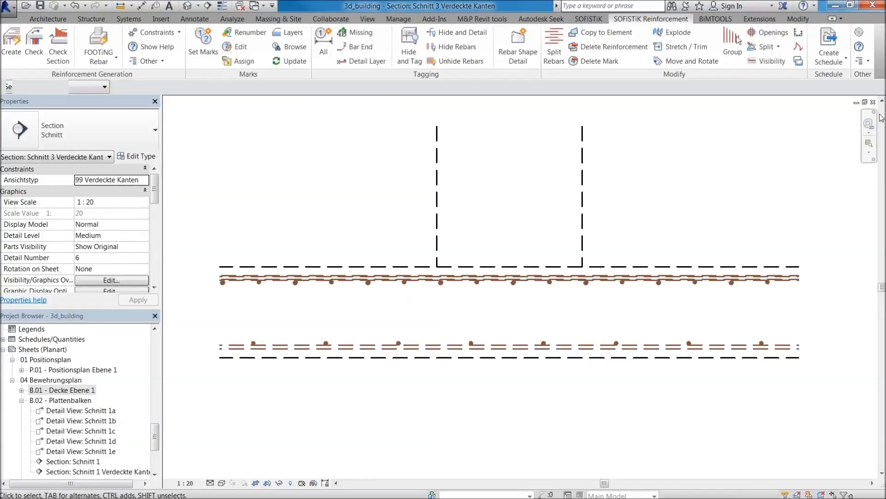
Return to the sheet B.01 - Decke Ebene 1 and look over its upper reinforcement plan.
{"action": "double_click", "coordinate": [82, 393]}
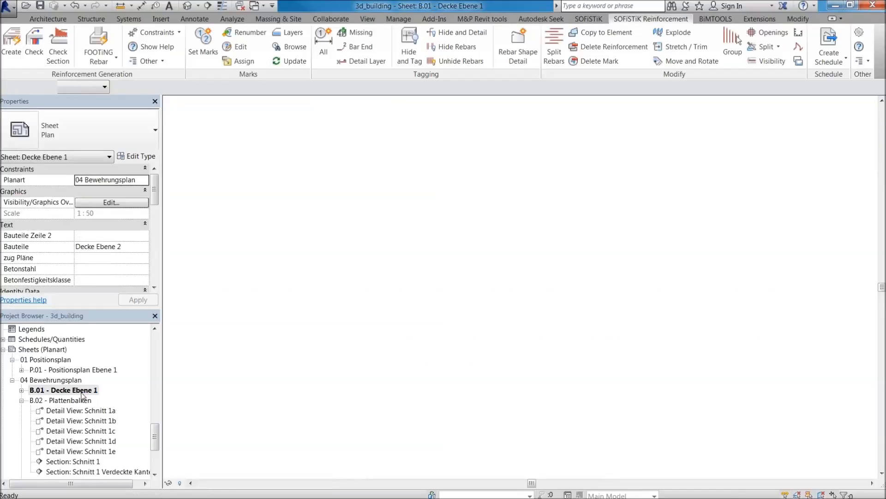
{"action": "scroll", "coordinate": [482, 358], "scroll_direction": "down", "scroll_amount": 4}
{"action": "middle_click_drag", "start_coordinate": [483, 359], "coordinate": [218, 365]}
{"action": "scroll", "coordinate": [218, 365], "scroll_direction": "down", "scroll_amount": 1}
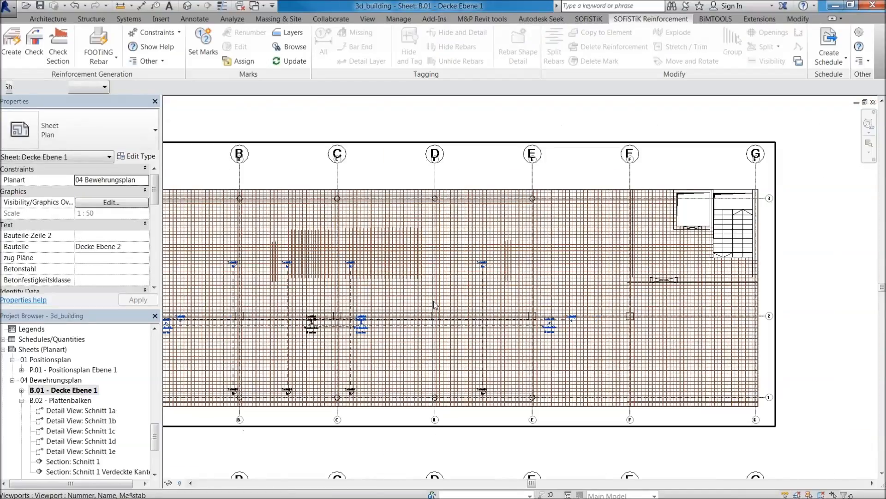
{"action": "middle_click_drag", "start_coordinate": [425, 294], "coordinate": [552, 279]}
{"action": "scroll", "coordinate": [551, 279], "scroll_direction": "down", "scroll_amount": 1}
{"action": "scroll", "coordinate": [552, 279], "scroll_direction": "down", "scroll_amount": 2}
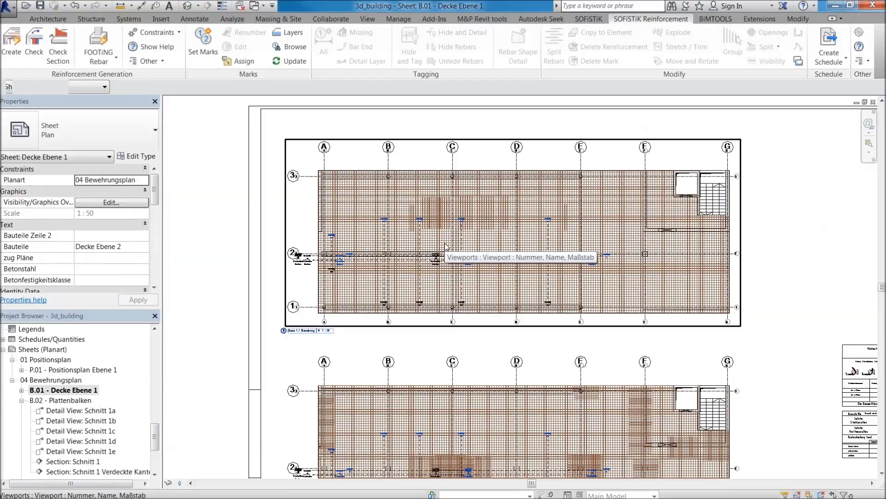
{"action": "scroll", "coordinate": [446, 247], "scroll_direction": "up", "scroll_amount": 2}
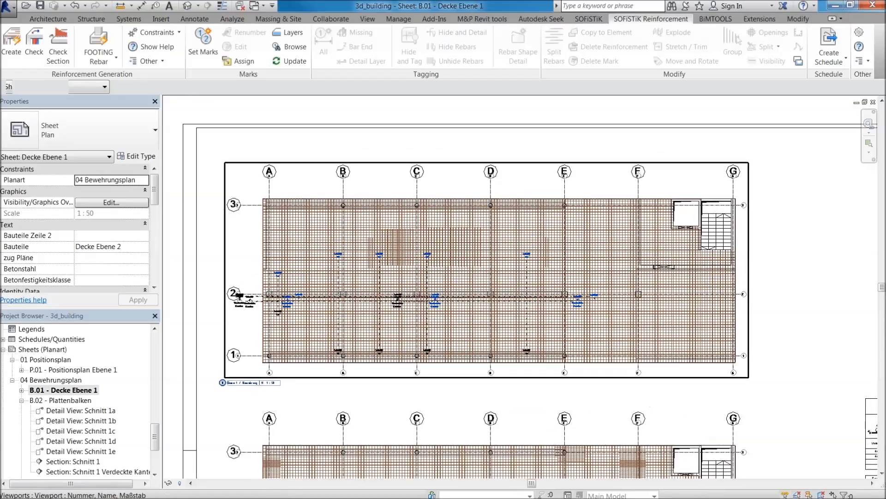
{"action": "double_click", "coordinate": [255, 179]}
{"action": "left_click_drag", "start_coordinate": [510, 313], "coordinate": [779, 392]}
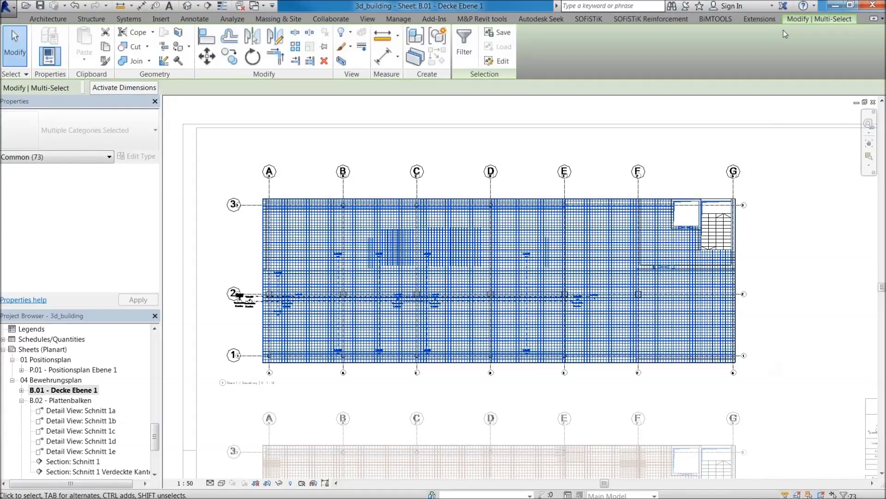
{"action": "left_click", "coordinate": [665, 19]}
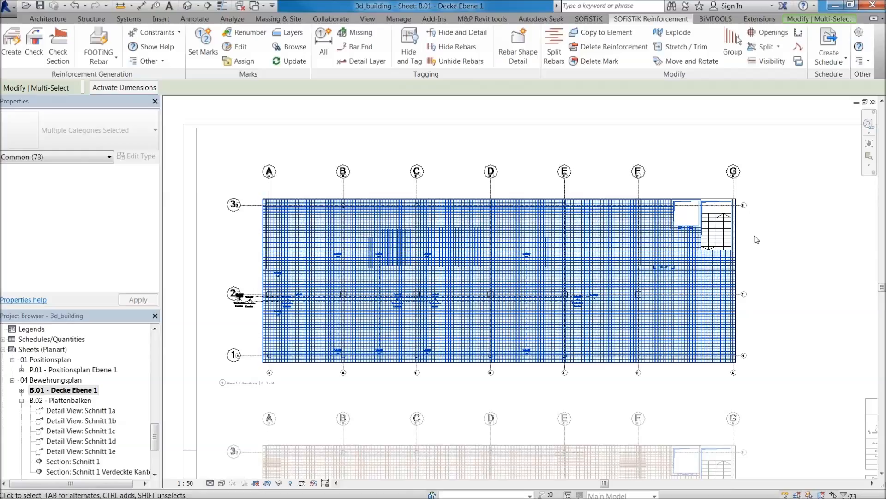
{"action": "double_click", "coordinate": [804, 259]}
Activate the sheet's upper plan view, select all its elements and assign their reinforcement to the sheet B.01 - Decke Ebene 1.
{"action": "scroll", "coordinate": [802, 258], "scroll_direction": "down", "scroll_amount": 3}
{"action": "middle_click_drag", "start_coordinate": [794, 257], "coordinate": [573, 187]}
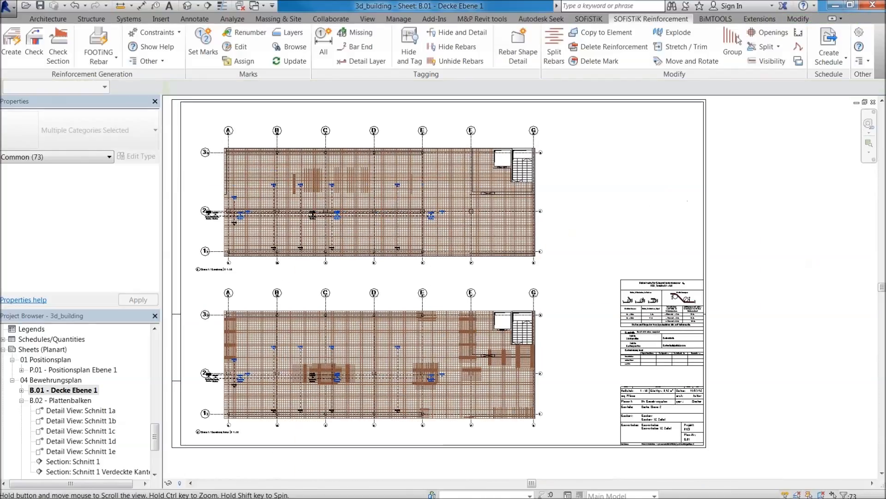
{"action": "scroll", "coordinate": [537, 266], "scroll_direction": "down", "scroll_amount": 2}
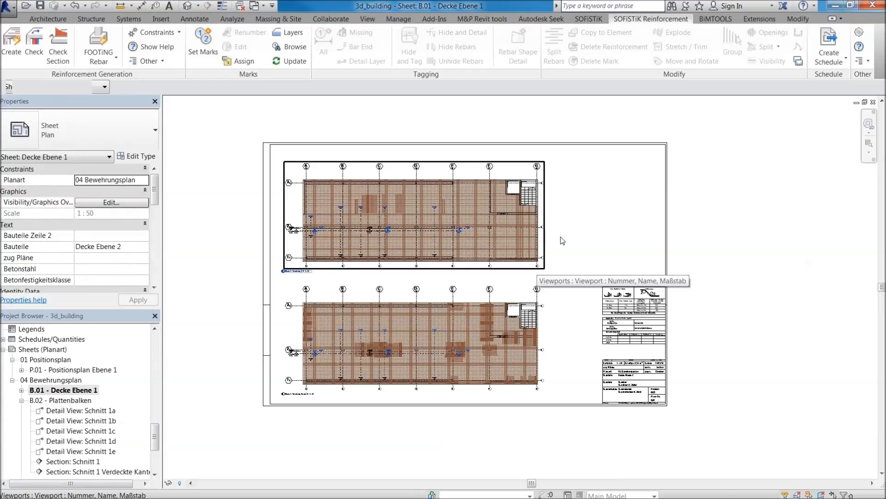
{"action": "scroll", "coordinate": [536, 152], "scroll_direction": "up", "scroll_amount": 1}
{"action": "scroll", "coordinate": [413, 199], "scroll_direction": "up", "scroll_amount": 1}
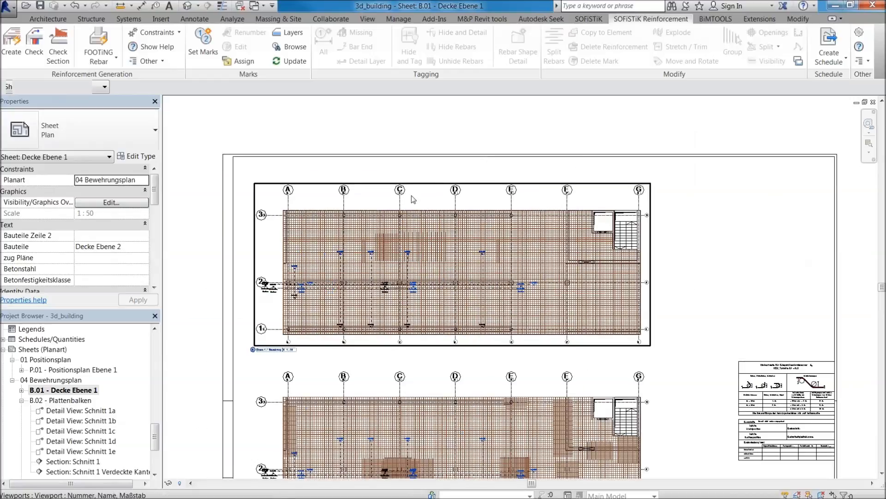
{"action": "double_click", "coordinate": [411, 196]}
{"action": "left_click_drag", "start_coordinate": [719, 365], "coordinate": [718, 361]}
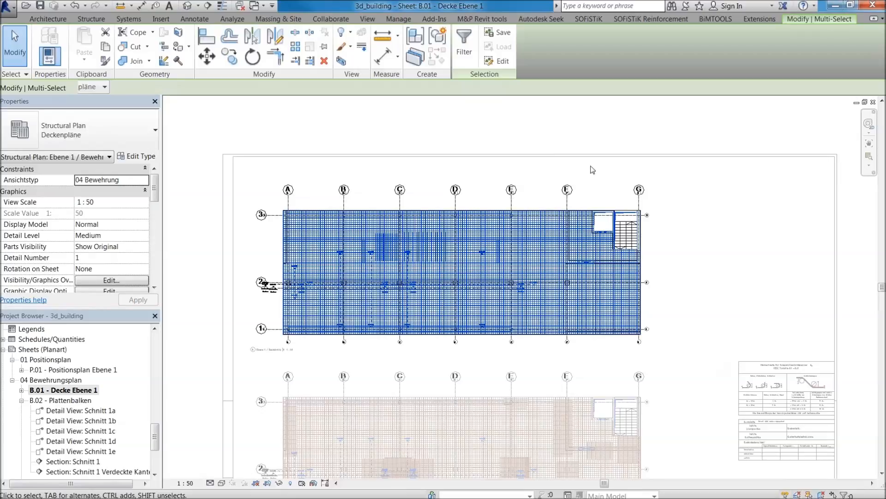
{"action": "left_click", "coordinate": [644, 19]}
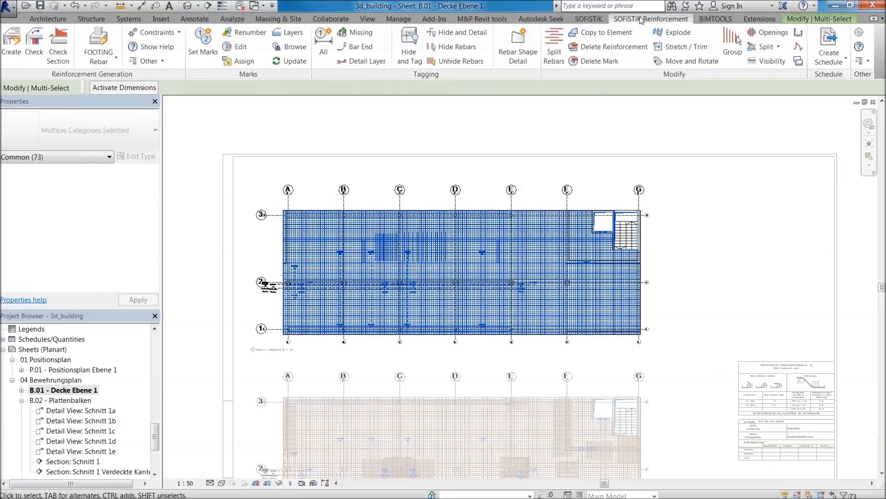
{"action": "left_click", "coordinate": [247, 67]}
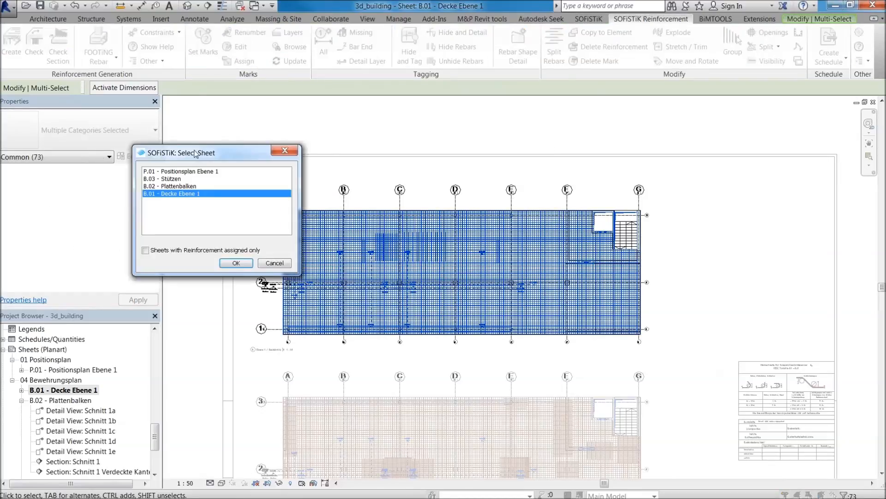
{"action": "left_click_drag", "start_coordinate": [193, 155], "coordinate": [400, 131]}
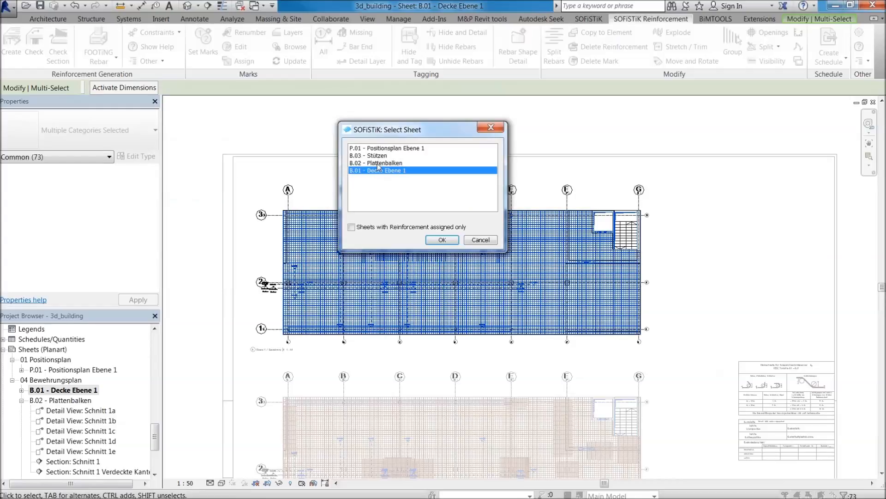
{"action": "left_click", "coordinate": [442, 240]}
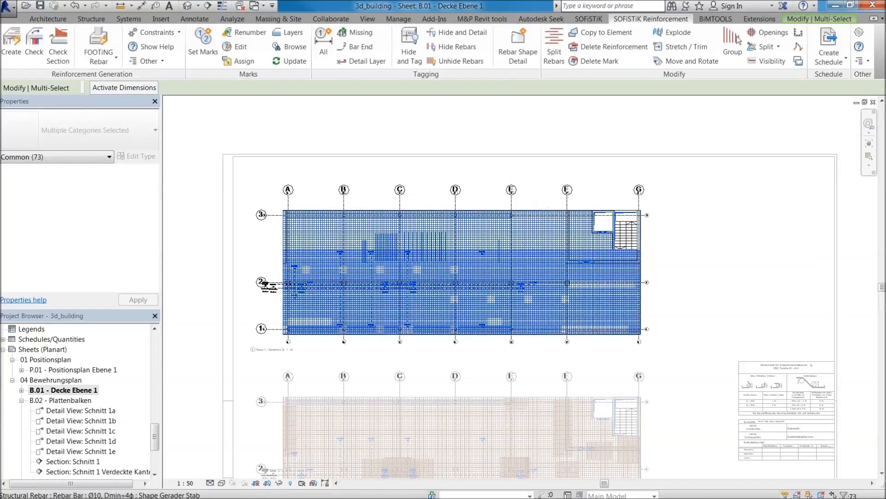
Select everything in the sheet's lower plan view, assign its reinforcement to the sheet B.01 - Decke Ebene 1, and deactivate the view.
{"action": "left_click", "coordinate": [680, 243]}
{"action": "middle_click_drag", "start_coordinate": [679, 288], "coordinate": [663, 129]}
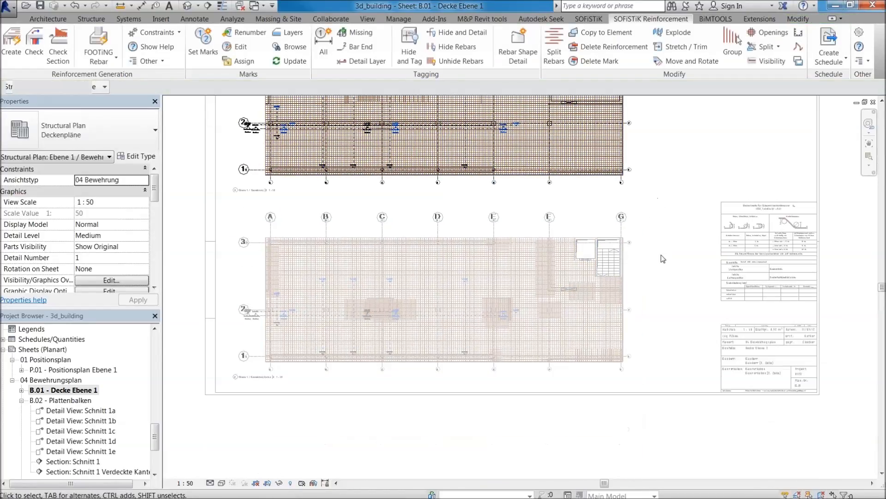
{"action": "left_click_drag", "start_coordinate": [257, 230], "coordinate": [662, 385]}
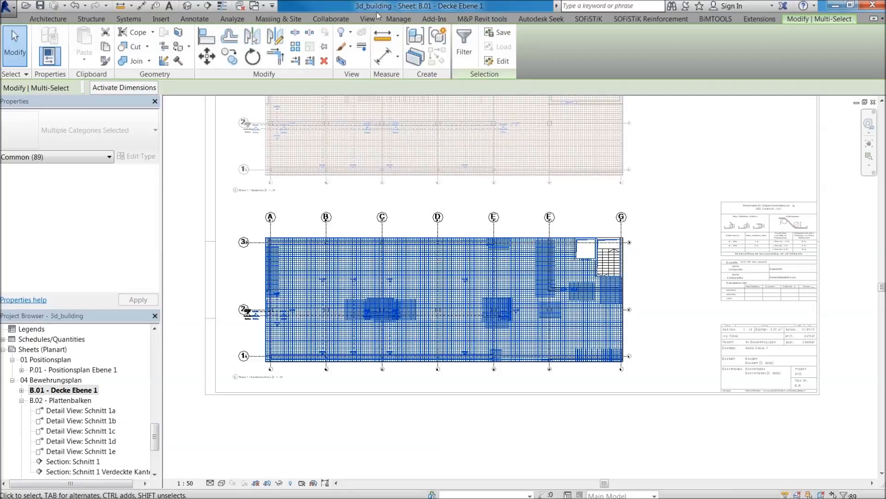
{"action": "left_click", "coordinate": [642, 18]}
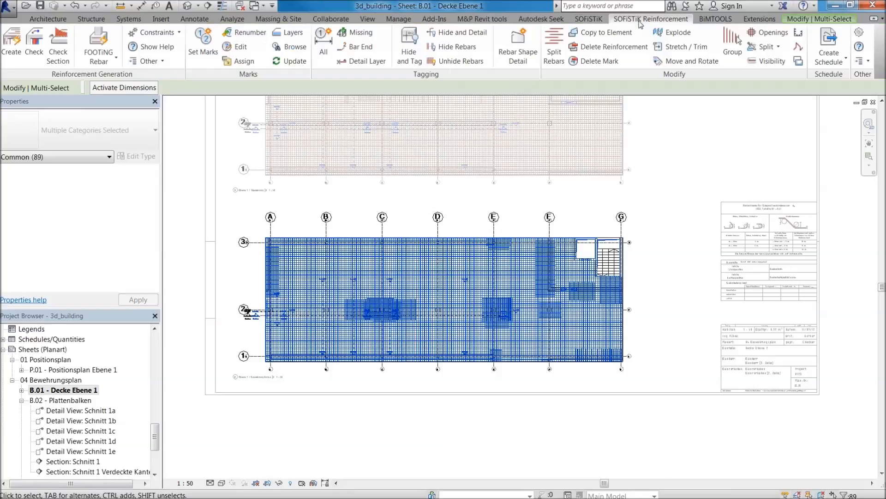
{"action": "left_click", "coordinate": [246, 61]}
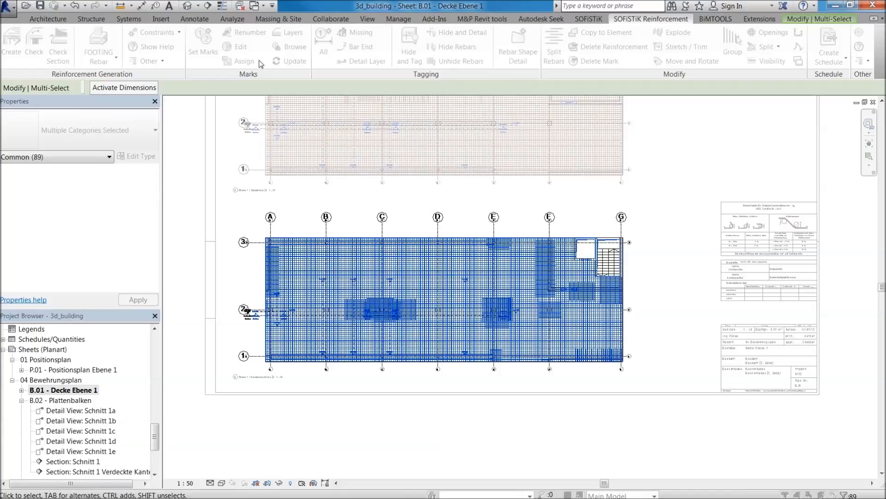
{"action": "left_click", "coordinate": [650, 204]}
{"action": "scroll", "coordinate": [544, 279], "scroll_direction": "up", "scroll_amount": 4}
{"action": "middle_click_drag", "start_coordinate": [595, 162], "coordinate": [657, 311]}
{"action": "scroll", "coordinate": [657, 309], "scroll_direction": "down", "scroll_amount": 1}
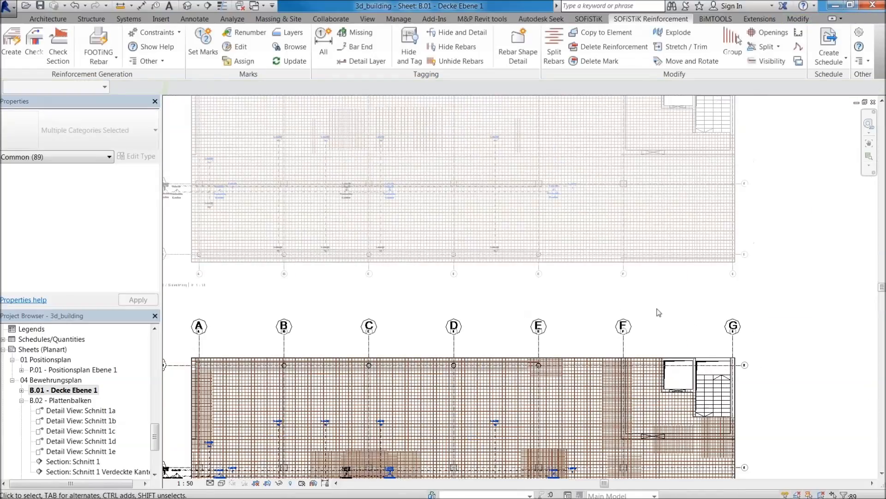
{"action": "scroll", "coordinate": [513, 419], "scroll_direction": "up", "scroll_amount": 3}
{"action": "scroll", "coordinate": [553, 313], "scroll_direction": "down", "scroll_amount": 4}
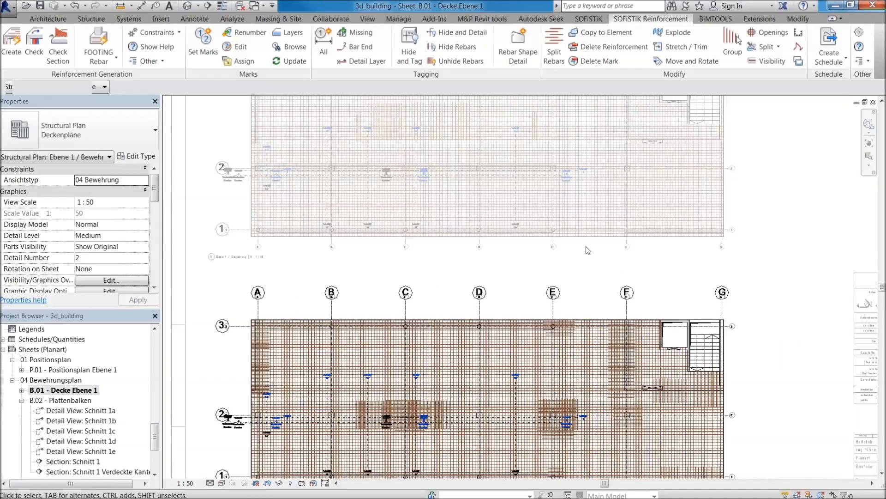
{"action": "double_click", "coordinate": [774, 247]}
Determine the reinforcement layers with the SOFiSTiK Layers command.
{"action": "scroll", "coordinate": [753, 280], "scroll_direction": "down", "scroll_amount": 2}
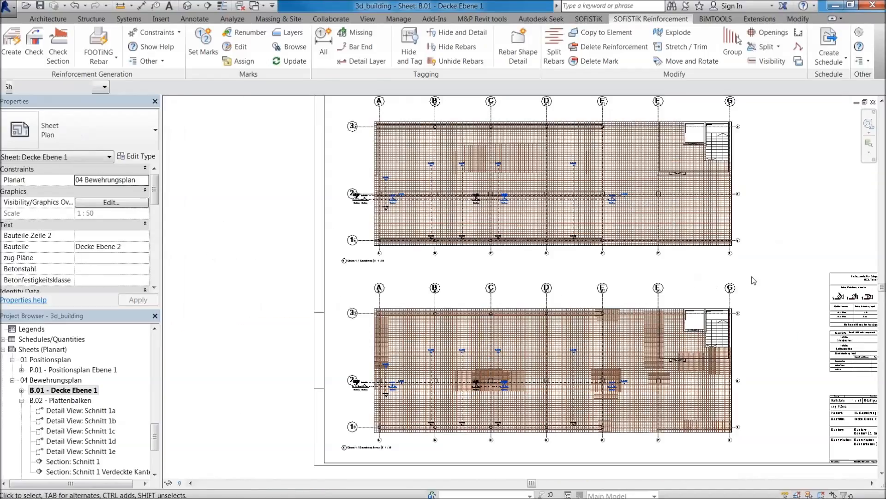
{"action": "middle_click_drag", "start_coordinate": [753, 280], "coordinate": [676, 295]}
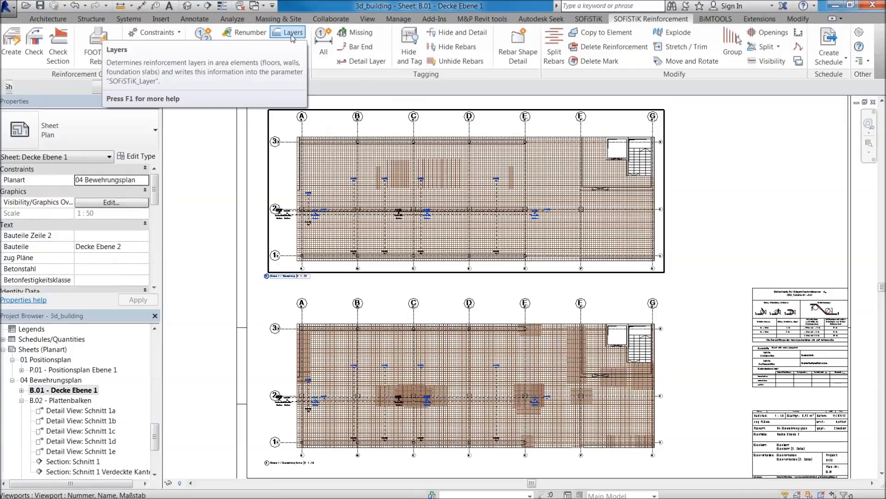
{"action": "left_click", "coordinate": [292, 36]}
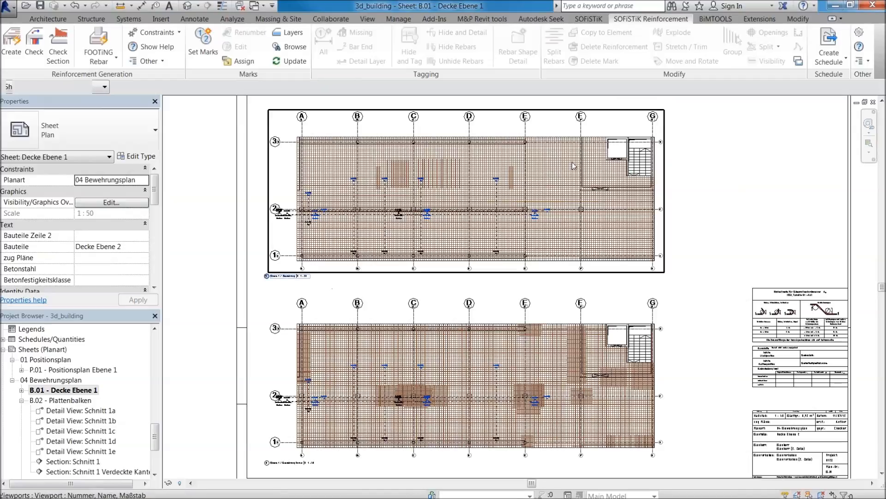
In the lower plan view, select the horizontal rebar set along grid line 3 and check its SOFiSTiK_Layer and SOF_Sheet properties.
{"action": "left_click", "coordinate": [346, 325]}
{"action": "double_click", "coordinate": [345, 325]}
{"action": "scroll", "coordinate": [333, 346], "scroll_direction": "up", "scroll_amount": 3}
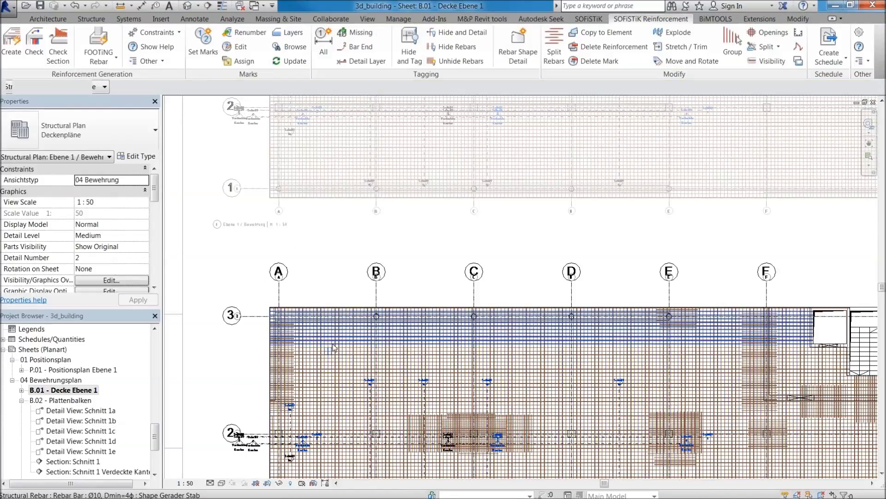
{"action": "left_click", "coordinate": [335, 347]}
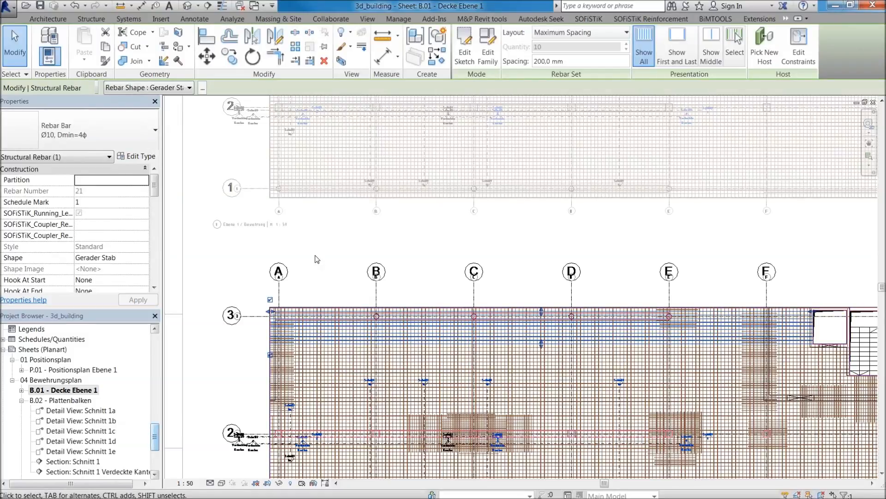
{"action": "left_click_drag", "start_coordinate": [155, 190], "coordinate": [151, 261]}
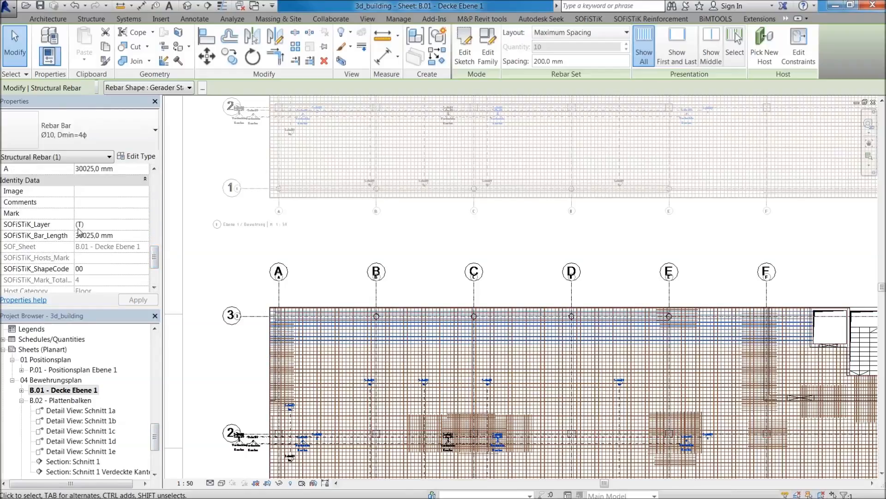
Deselect the rebar set, deactivate the sheet's lower plan view and activate the upper plan view.
{"action": "left_click", "coordinate": [287, 225]}
{"action": "scroll", "coordinate": [341, 217], "scroll_direction": "down", "scroll_amount": 3}
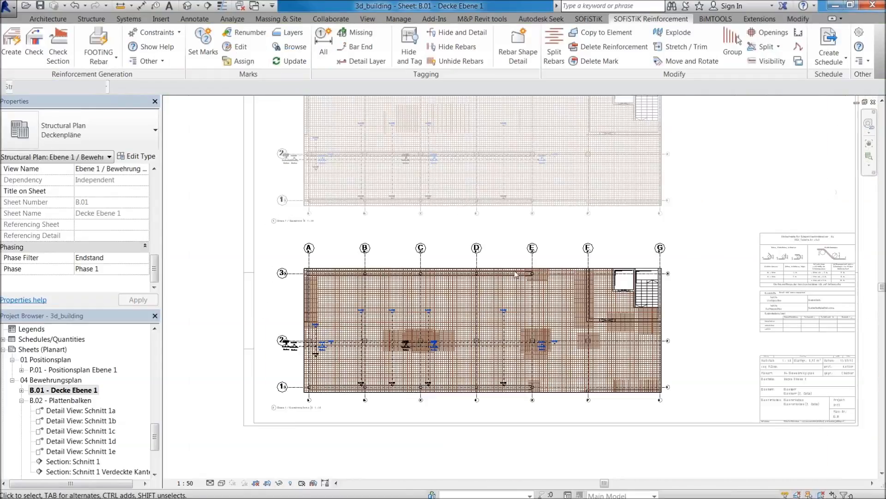
{"action": "double_click", "coordinate": [730, 196]}
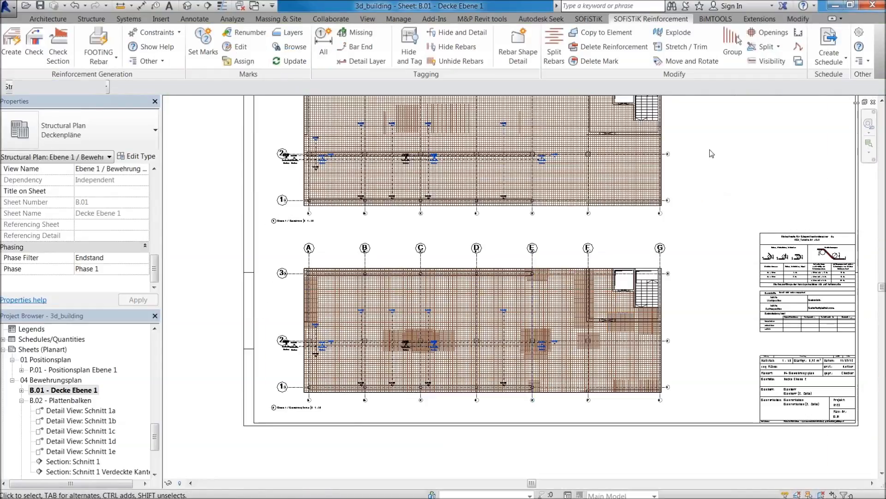
{"action": "middle_click_drag", "start_coordinate": [651, 145], "coordinate": [611, 276]}
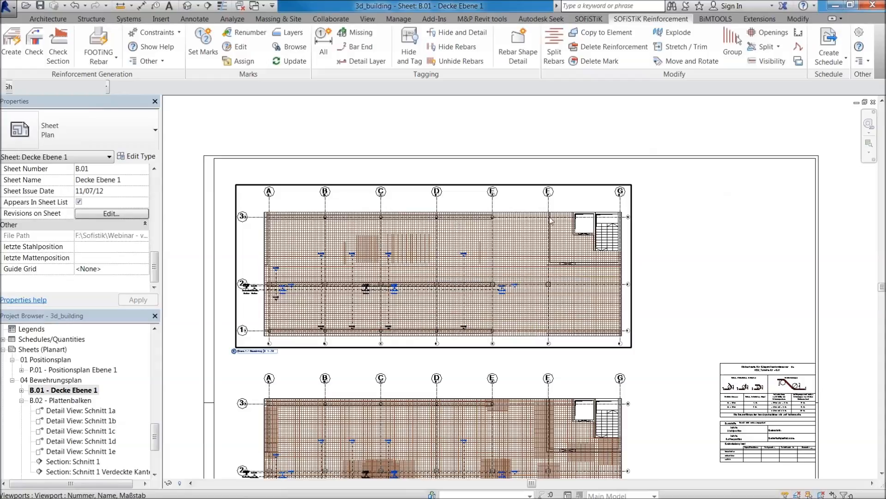
{"action": "scroll", "coordinate": [392, 262], "scroll_direction": "up", "scroll_amount": 1}
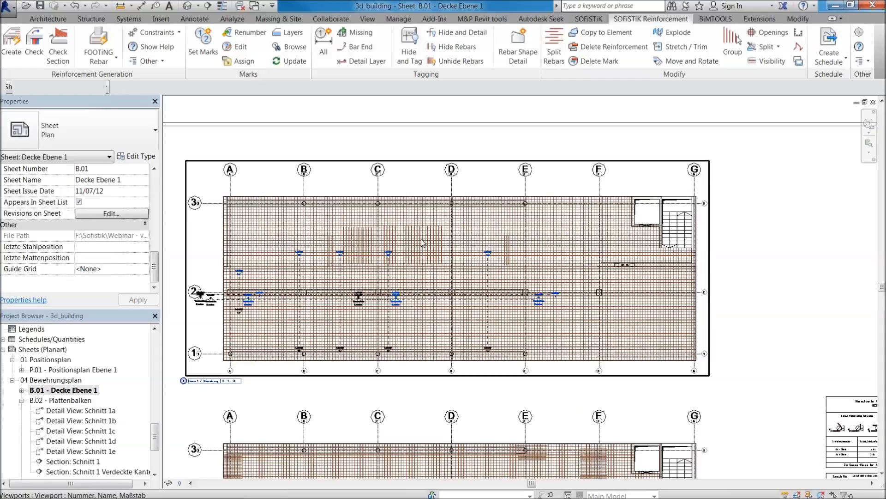
{"action": "double_click", "coordinate": [410, 202]}
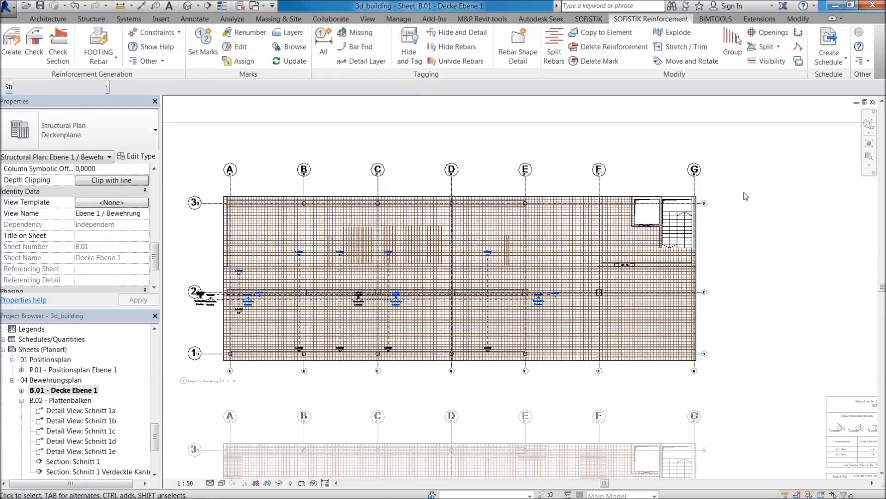
Try Hide and Tag in the upper plan view, accepting the hidden line display style, and finish without picking any rebars.
{"action": "left_click", "coordinate": [416, 41]}
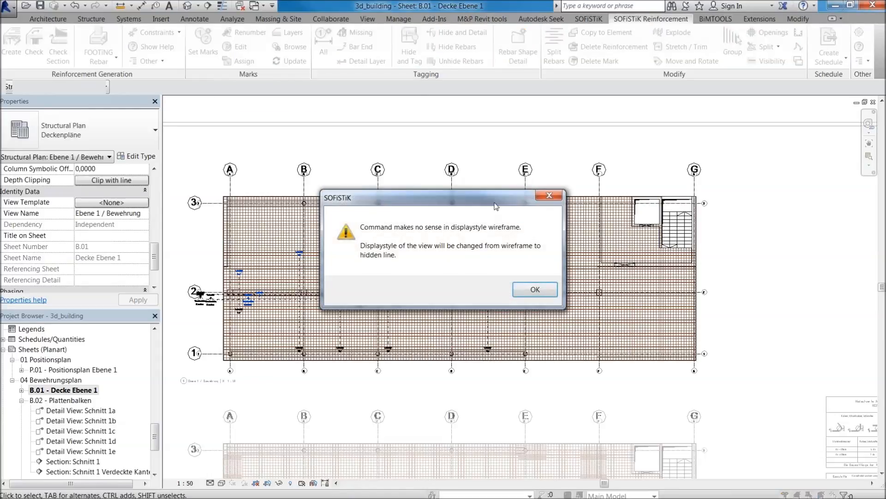
{"action": "left_click_drag", "start_coordinate": [495, 205], "coordinate": [529, 222]}
{"action": "left_click", "coordinate": [569, 307]}
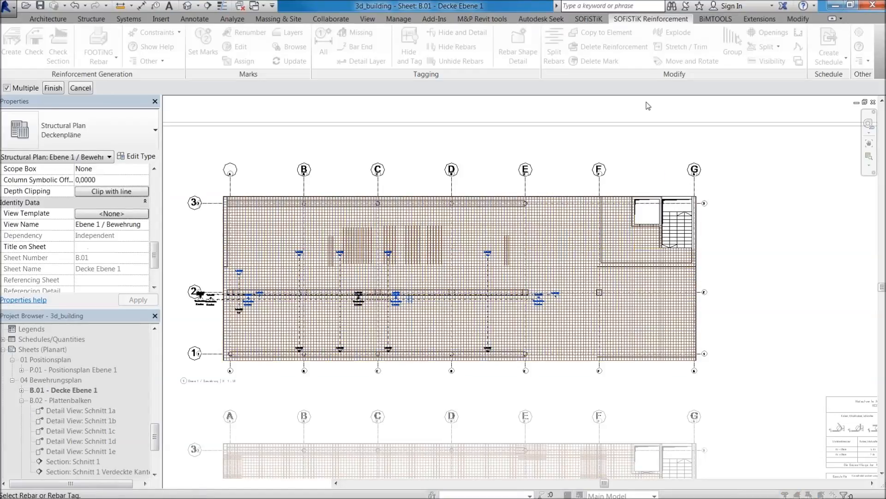
{"action": "scroll", "coordinate": [385, 330], "scroll_direction": "up", "scroll_amount": 5}
{"action": "scroll", "coordinate": [285, 348], "scroll_direction": "down", "scroll_amount": 4}
{"action": "scroll", "coordinate": [285, 347], "scroll_direction": "down", "scroll_amount": 1}
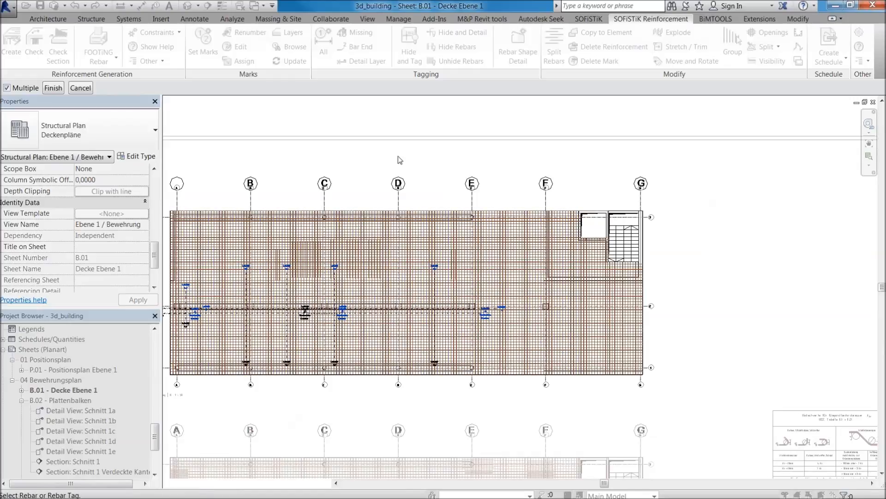
{"action": "middle_click_drag", "start_coordinate": [398, 156], "coordinate": [483, 167]}
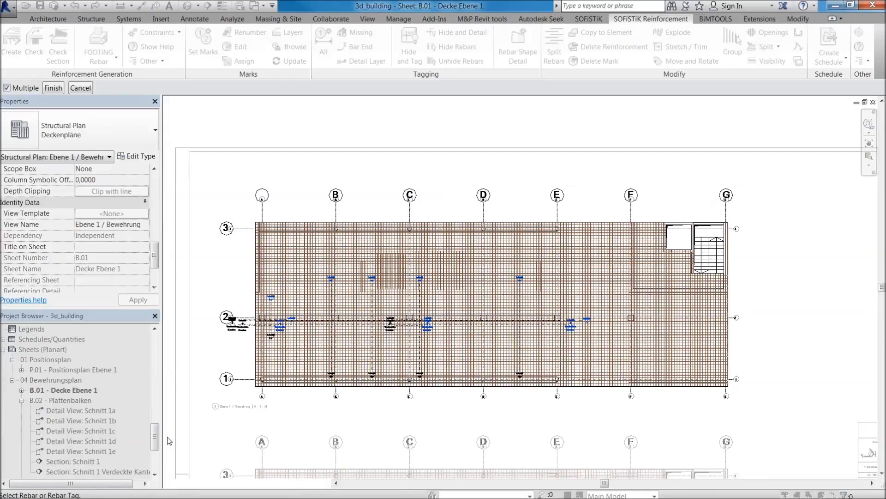
{"action": "scroll", "coordinate": [326, 199], "scroll_direction": "down", "scroll_amount": 1}
{"action": "left_click", "coordinate": [59, 90]}
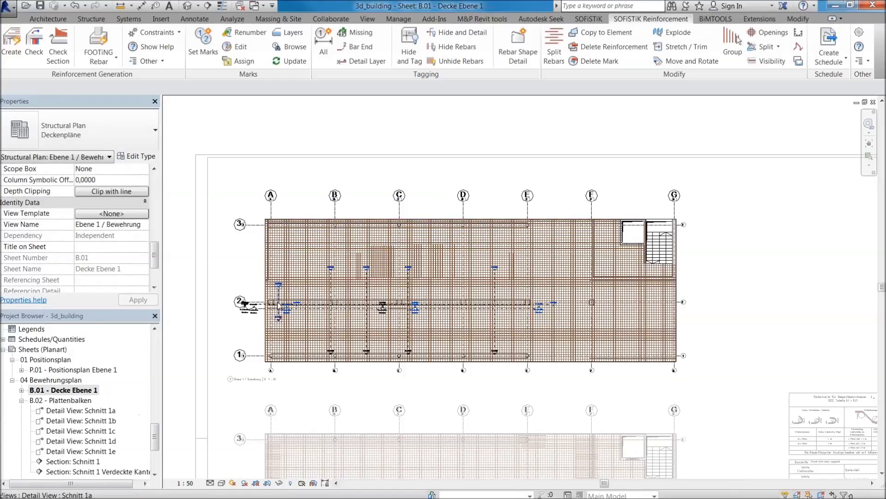
Set the upper plan view's visual style to Hidden Line.
{"action": "left_click", "coordinate": [222, 483]}
{"action": "left_click", "coordinate": [255, 425]}
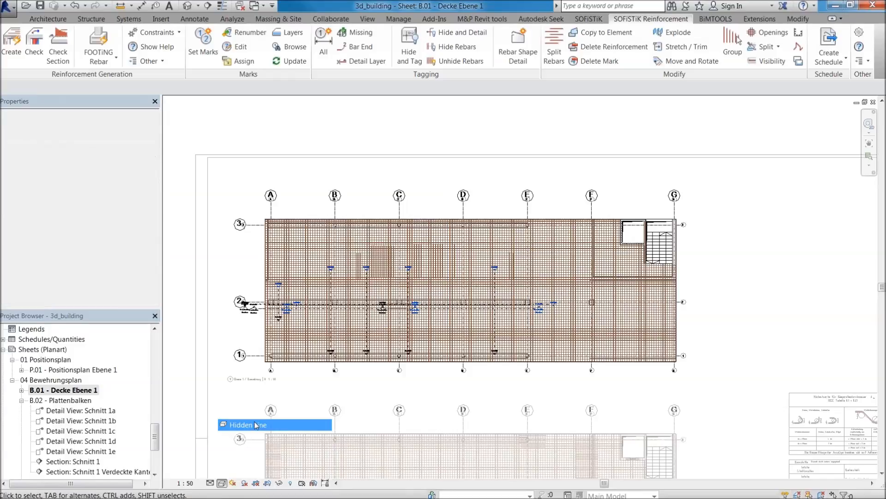
{"action": "left_click", "coordinate": [222, 483]}
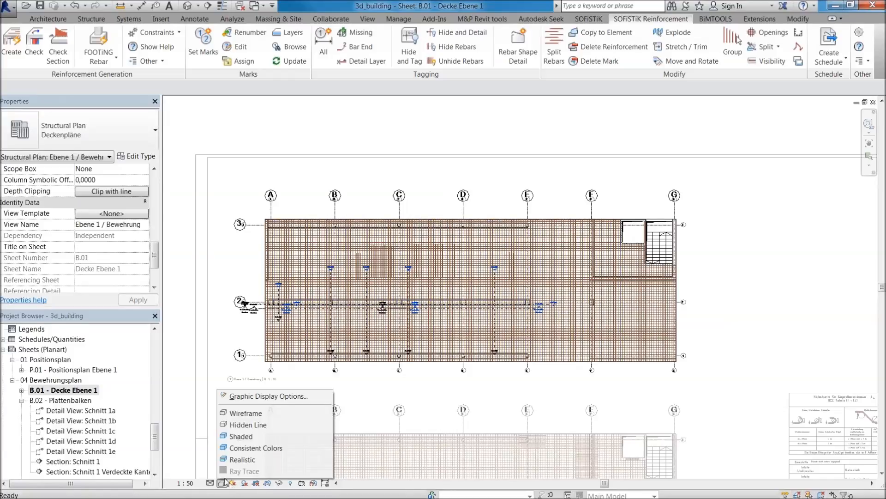
{"action": "left_click", "coordinate": [247, 424]}
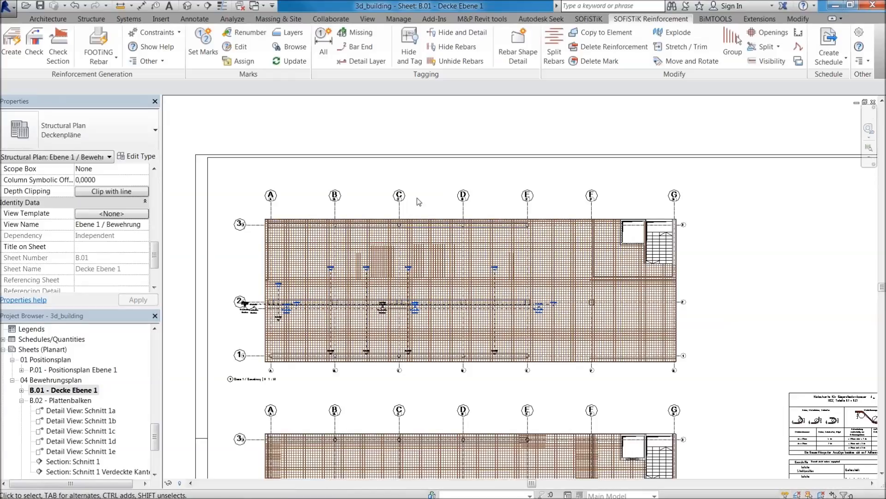
Reactivate the upper plan view, select all its elements and apply Hide and Tag to their reinforcement.
{"action": "scroll", "coordinate": [382, 221], "scroll_direction": "up", "scroll_amount": 2}
{"action": "double_click", "coordinate": [228, 206]}
{"action": "left_click_drag", "start_coordinate": [211, 201], "coordinate": [818, 431]}
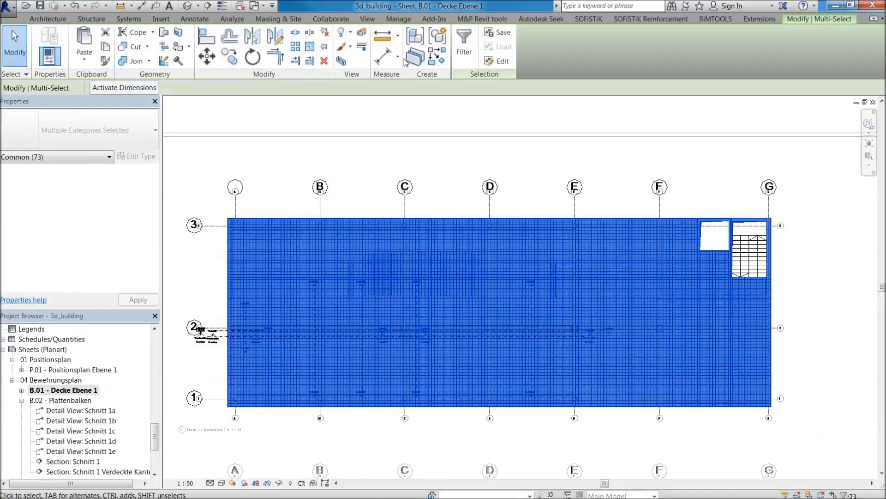
{"action": "left_click", "coordinate": [652, 19]}
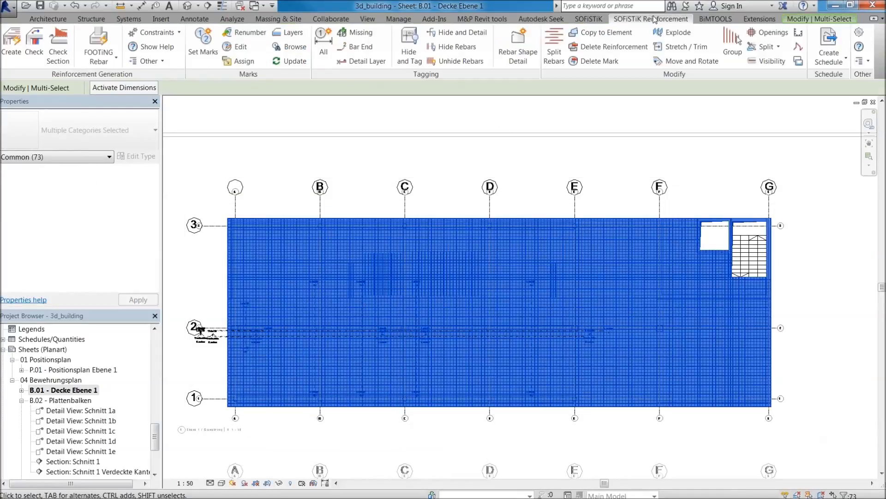
{"action": "left_click", "coordinate": [400, 43]}
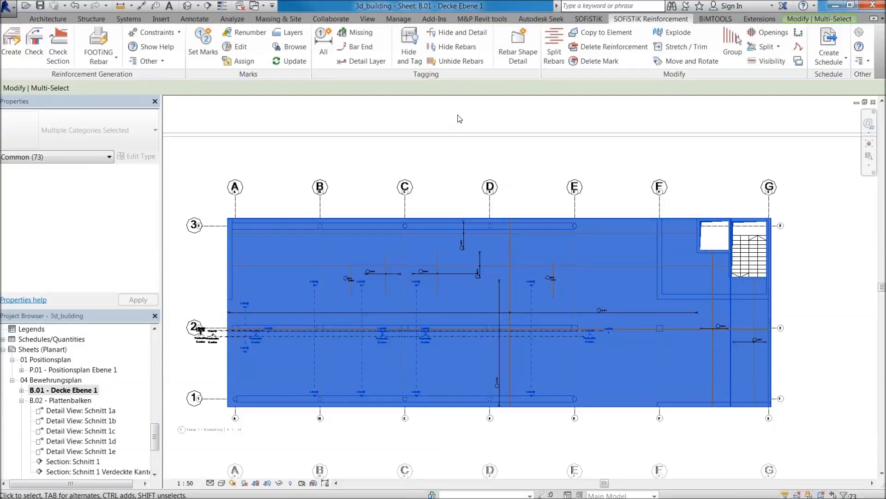
Clear the selection and examine the rebar tags and distribution lines across the upper plan view.
{"action": "left_click", "coordinate": [521, 158]}
{"action": "scroll", "coordinate": [554, 430], "scroll_direction": "up", "scroll_amount": 3}
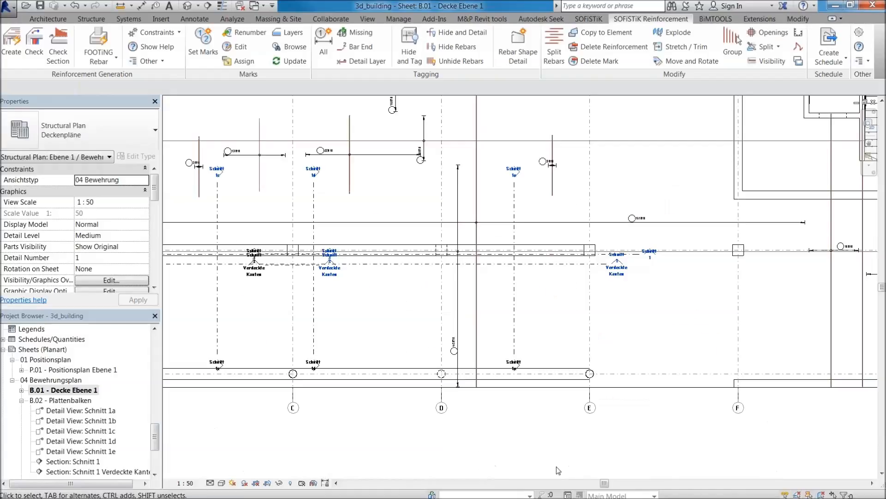
{"action": "middle_click_drag", "start_coordinate": [753, 432], "coordinate": [558, 463]}
{"action": "scroll", "coordinate": [637, 282], "scroll_direction": "up", "scroll_amount": 3}
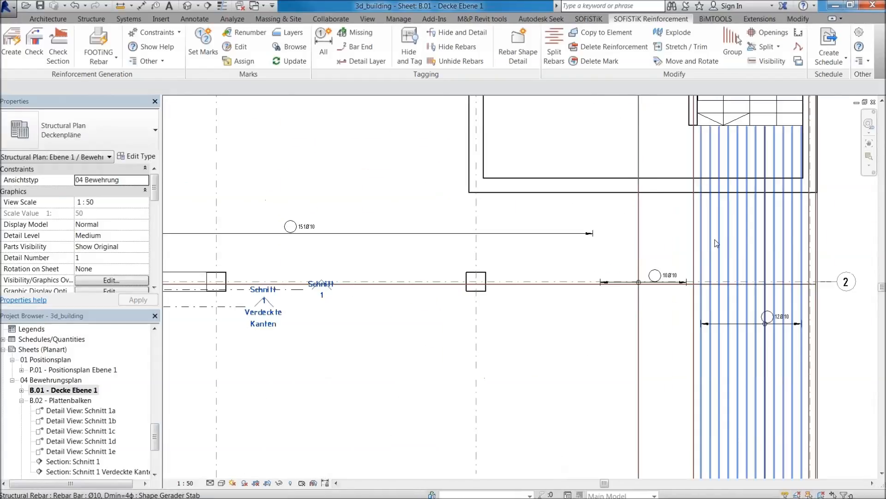
{"action": "scroll", "coordinate": [787, 322], "scroll_direction": "down", "scroll_amount": 3}
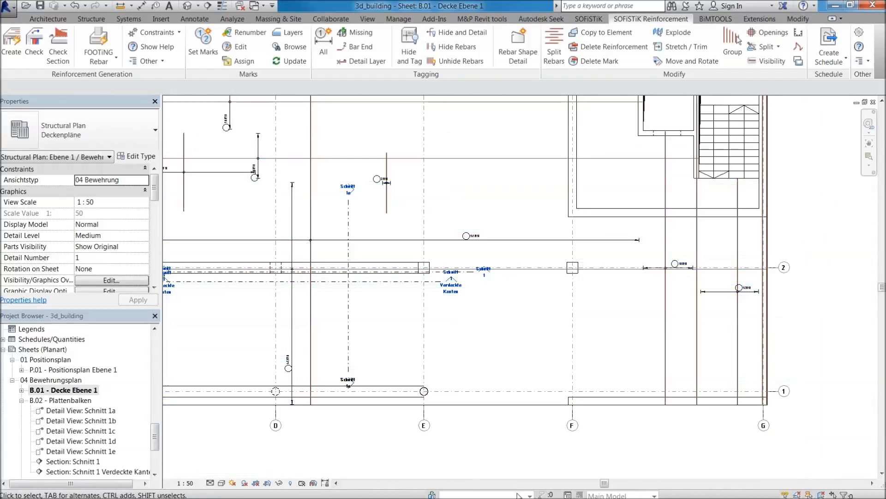
{"action": "scroll", "coordinate": [571, 456], "scroll_direction": "down", "scroll_amount": 2}
{"action": "scroll", "coordinate": [430, 247], "scroll_direction": "up", "scroll_amount": 4}
{"action": "scroll", "coordinate": [432, 246], "scroll_direction": "down", "scroll_amount": 4}
{"action": "scroll", "coordinate": [431, 246], "scroll_direction": "up", "scroll_amount": 8}
{"action": "scroll", "coordinate": [445, 240], "scroll_direction": "down", "scroll_amount": 5}
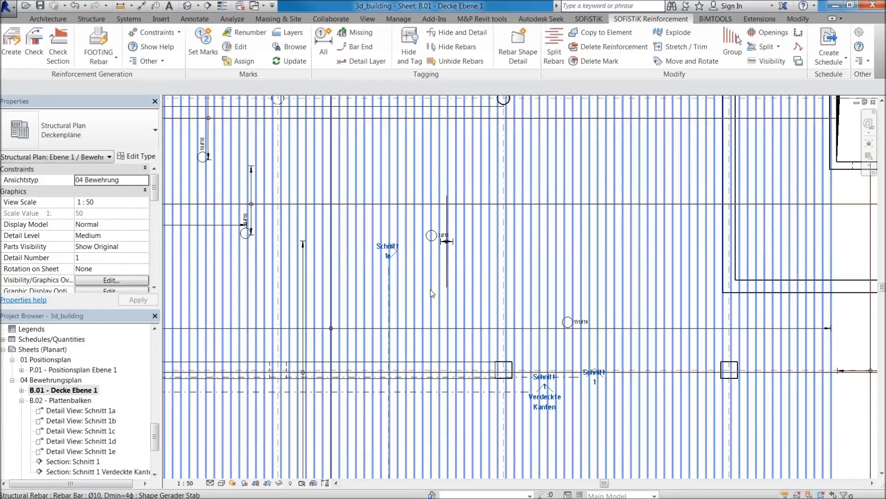
Set marks for rebar and fabric sheets with start number 1 and increment 1, and check the rebar tag beside section Schnitt 1e.
{"action": "left_click", "coordinate": [206, 44]}
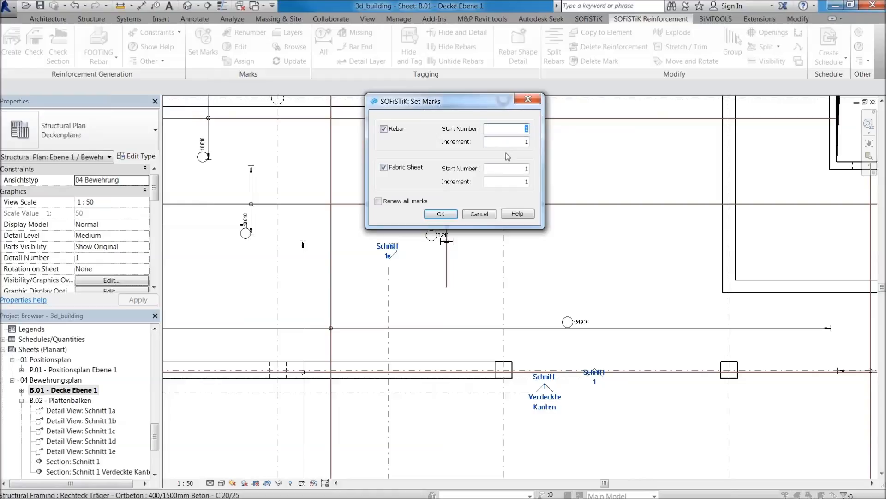
{"action": "left_click", "coordinate": [441, 214]}
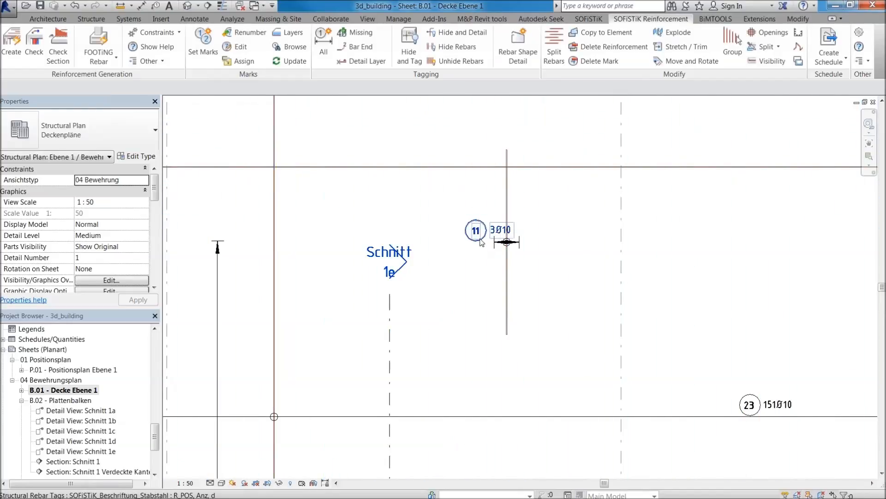
{"action": "left_click", "coordinate": [480, 239]}
{"action": "scroll", "coordinate": [524, 231], "scroll_direction": "down", "scroll_amount": 2}
{"action": "middle_click_drag", "start_coordinate": [523, 231], "coordinate": [683, 291]}
{"action": "scroll", "coordinate": [472, 222], "scroll_direction": "down", "scroll_amount": 2}
{"action": "scroll", "coordinate": [432, 173], "scroll_direction": "up", "scroll_amount": 3}
{"action": "key", "text": "Escape"}
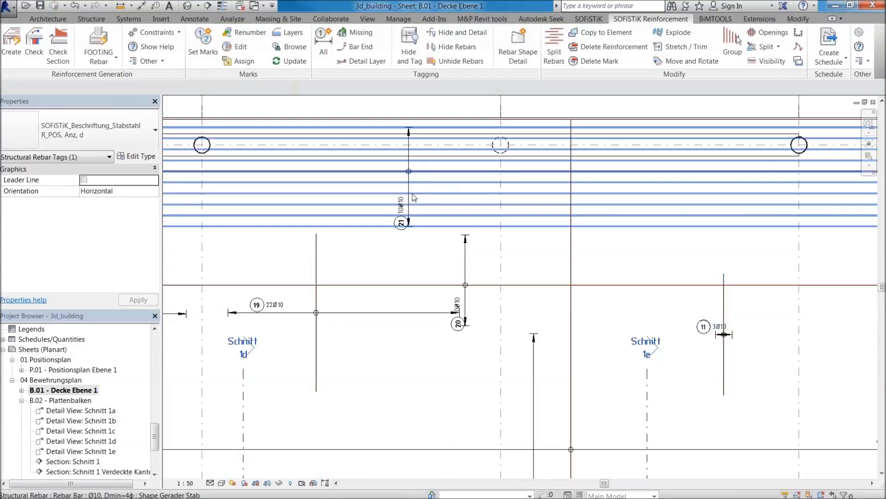
Move the distribution line of rebar mark 21 between grid lines D and E, and place its tag on the line's right side.
{"action": "left_click", "coordinate": [411, 191]}
{"action": "scroll", "coordinate": [394, 267], "scroll_direction": "down", "scroll_amount": 4}
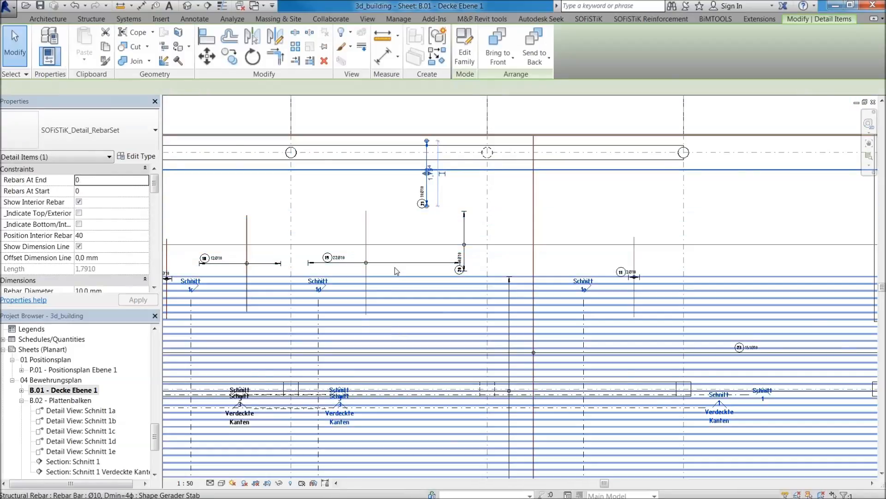
{"action": "middle_click_drag", "start_coordinate": [330, 315], "coordinate": [491, 366]}
{"action": "middle_click_drag", "start_coordinate": [675, 306], "coordinate": [379, 272]}
{"action": "scroll", "coordinate": [379, 272], "scroll_direction": "down", "scroll_amount": 1}
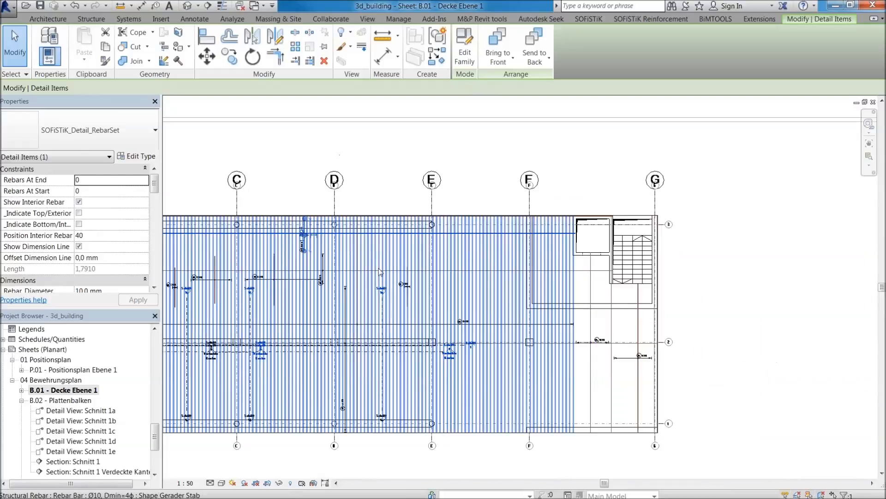
{"action": "scroll", "coordinate": [397, 255], "scroll_direction": "up", "scroll_amount": 2}
{"action": "scroll", "coordinate": [267, 231], "scroll_direction": "up", "scroll_amount": 4}
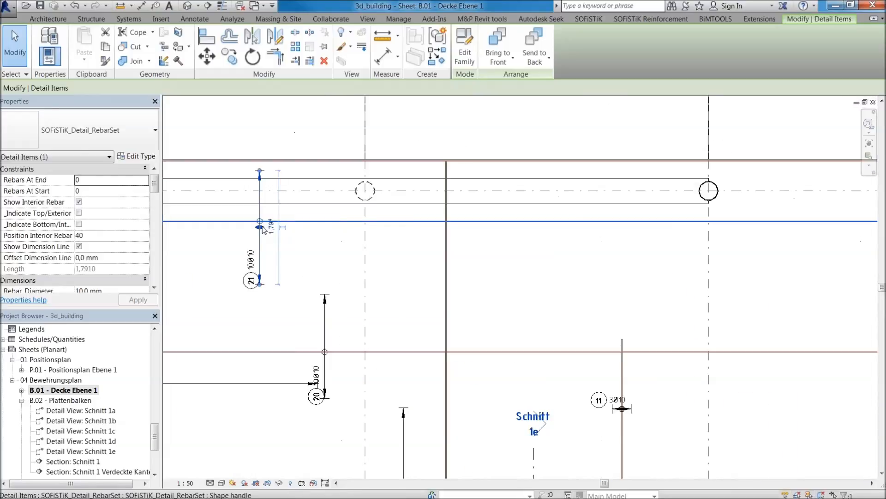
{"action": "left_click_drag", "start_coordinate": [405, 231], "coordinate": [487, 227]}
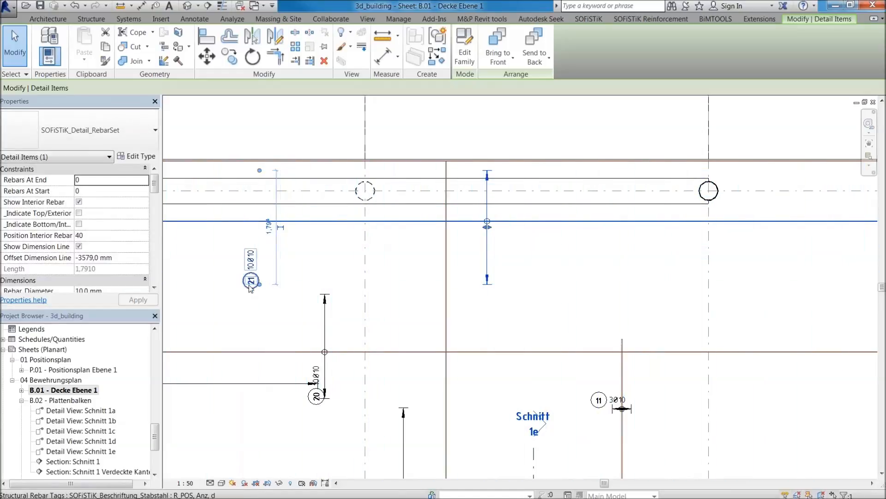
{"action": "left_click_drag", "start_coordinate": [255, 282], "coordinate": [507, 199]}
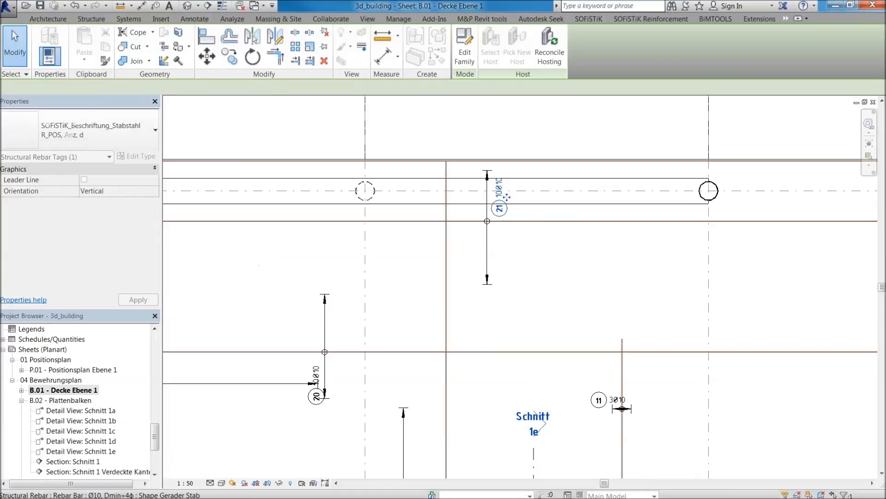
Change the tag of rebar mark 21 to the type SOFiSTiK_Beschriftung_Stabstahl R_POS, Anz, d, Abst.
{"action": "scroll", "coordinate": [507, 199], "scroll_direction": "up", "scroll_amount": 2}
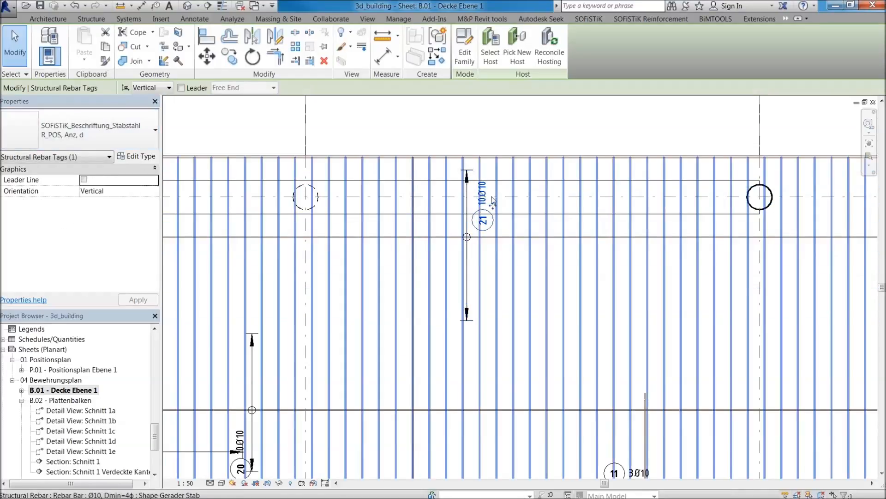
{"action": "scroll", "coordinate": [494, 190], "scroll_direction": "up", "scroll_amount": 2}
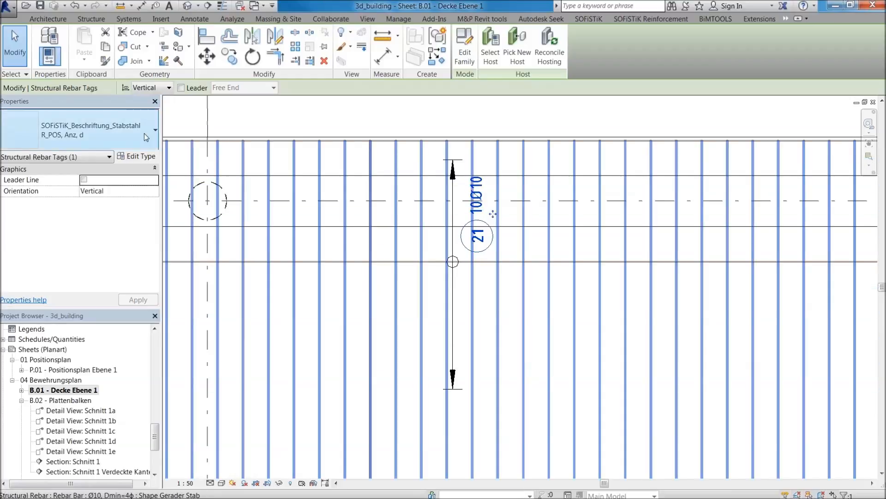
{"action": "left_click", "coordinate": [137, 130]}
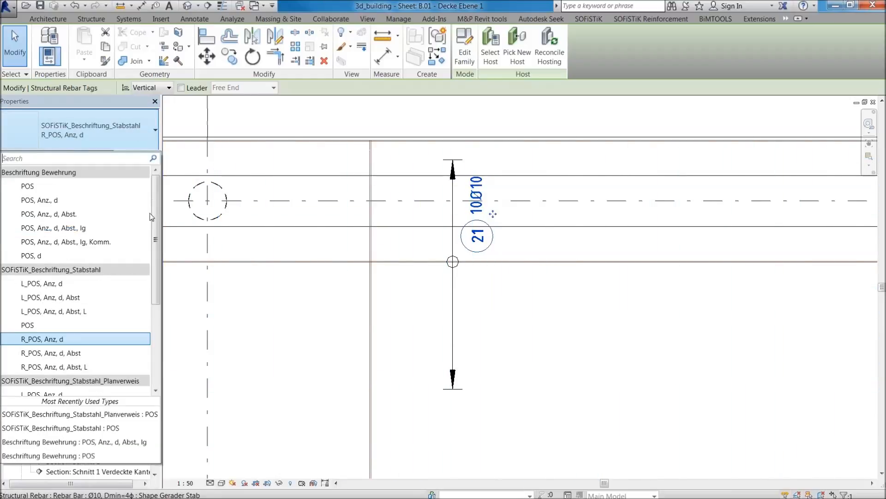
{"action": "left_click", "coordinate": [51, 353]}
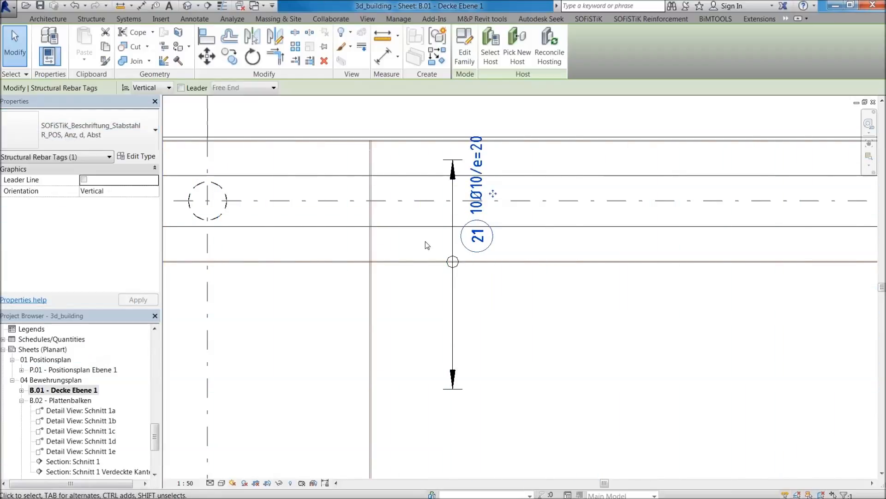
Move the tag of rebar mark 21 to the left side of its distribution line.
{"action": "scroll", "coordinate": [443, 259], "scroll_direction": "up", "scroll_amount": 1}
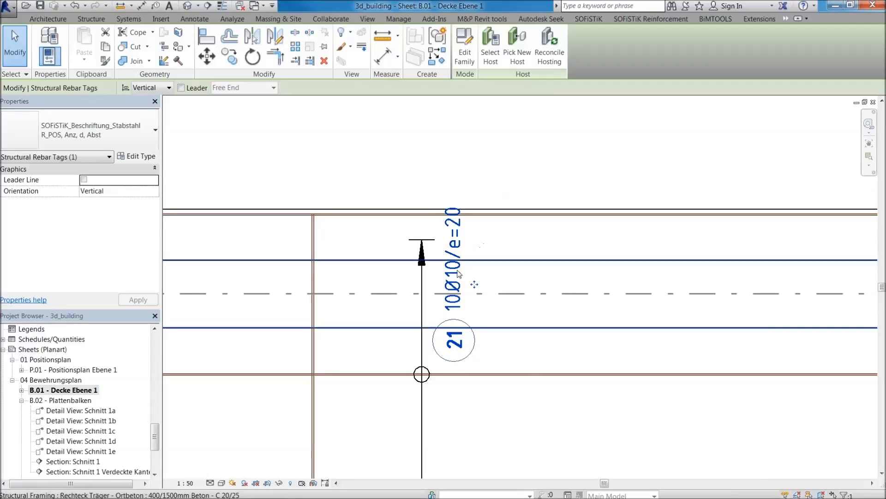
{"action": "scroll", "coordinate": [489, 238], "scroll_direction": "up", "scroll_amount": 2}
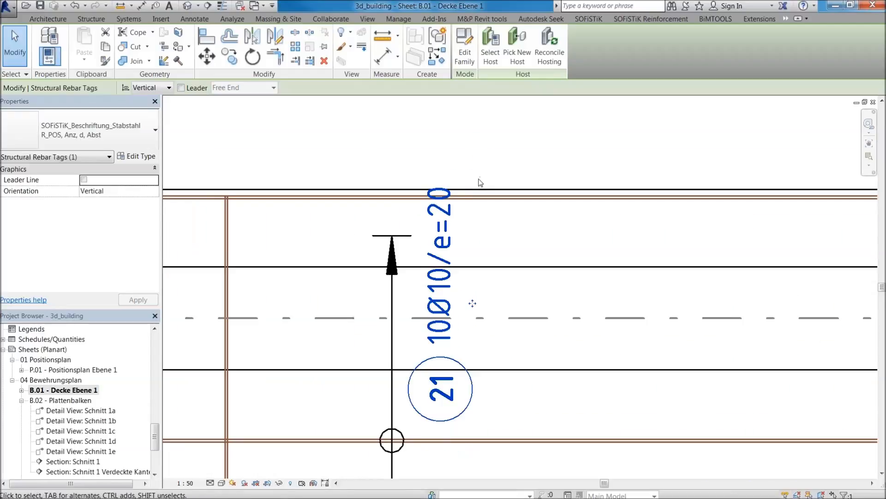
{"action": "scroll", "coordinate": [473, 314], "scroll_direction": "down", "scroll_amount": 1}
{"action": "left_click_drag", "start_coordinate": [475, 275], "coordinate": [404, 281]}
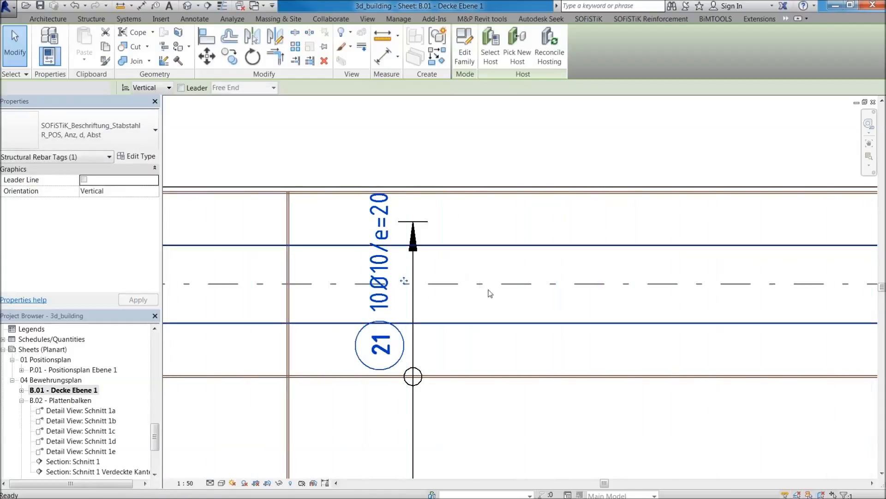
Examine the Ebene 1 plan around the staircase and grid lines F and G for rebars without tags.
{"action": "key", "text": "Escape"}
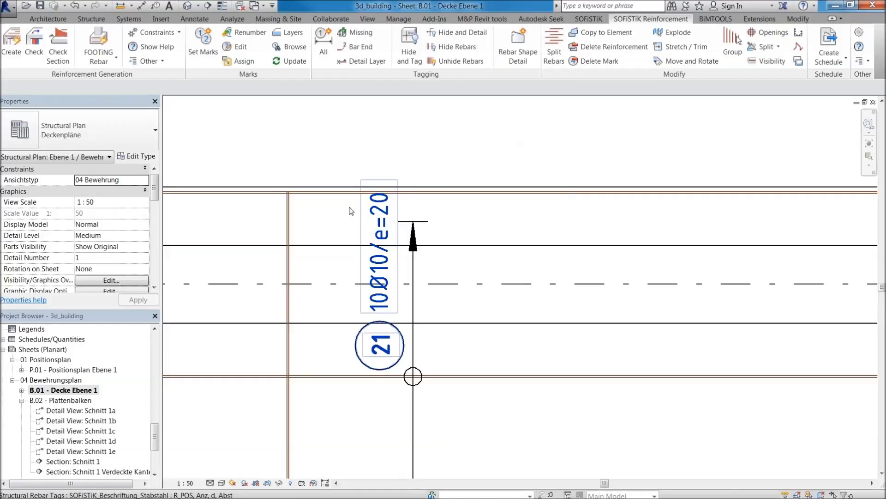
{"action": "scroll", "coordinate": [385, 290], "scroll_direction": "down", "scroll_amount": 5}
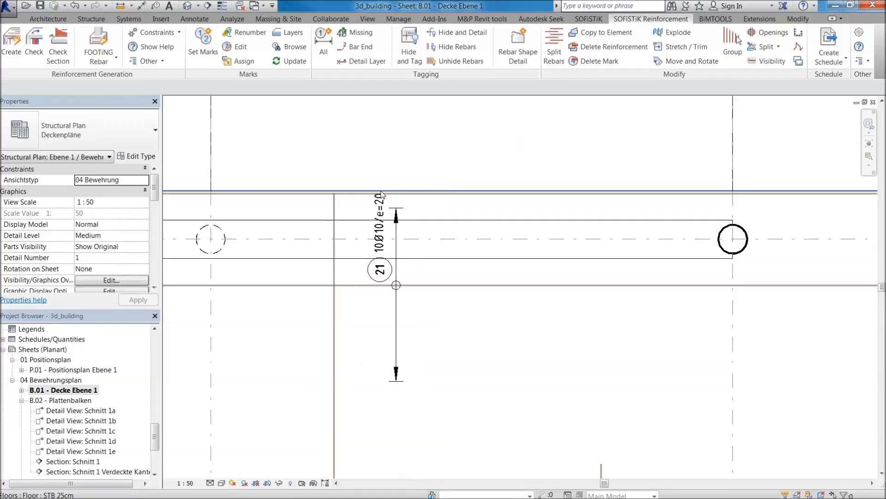
{"action": "scroll", "coordinate": [290, 230], "scroll_direction": "down", "scroll_amount": 3}
{"action": "middle_click_drag", "start_coordinate": [708, 389], "coordinate": [629, 274]}
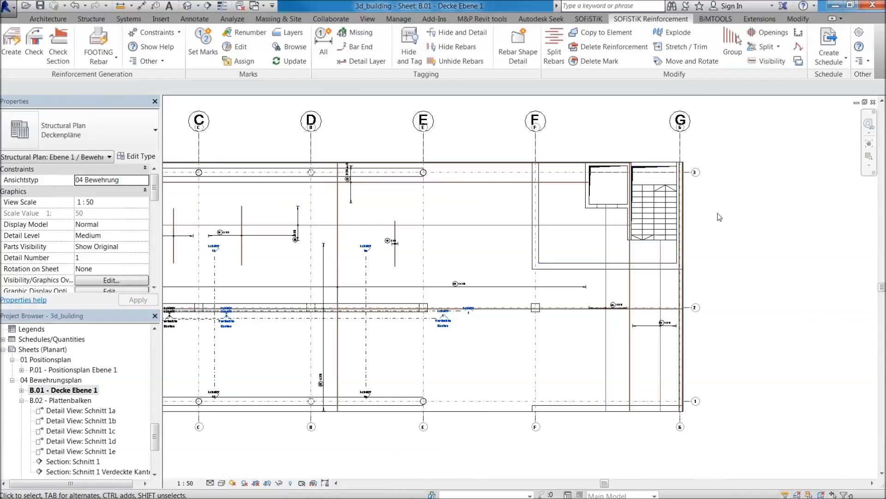
{"action": "scroll", "coordinate": [694, 298], "scroll_direction": "up", "scroll_amount": 8}
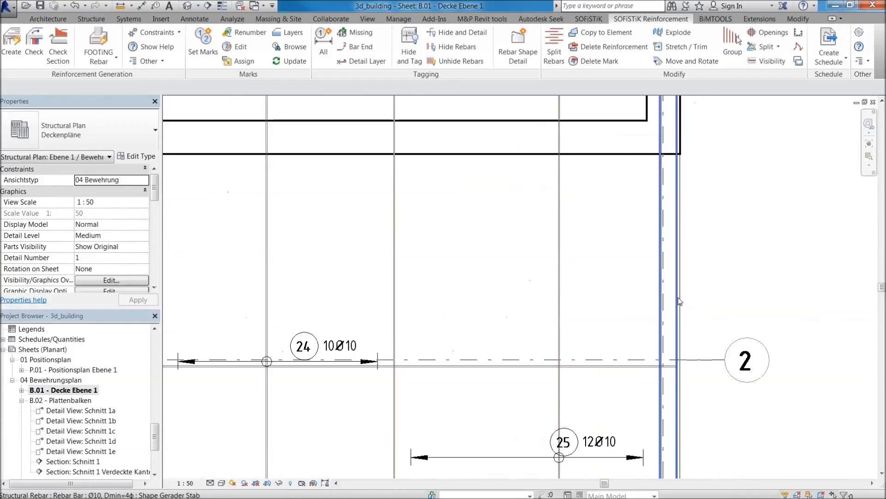
{"action": "scroll", "coordinate": [702, 236], "scroll_direction": "down", "scroll_amount": 4}
{"action": "middle_click_drag", "start_coordinate": [709, 269], "coordinate": [660, 425]}
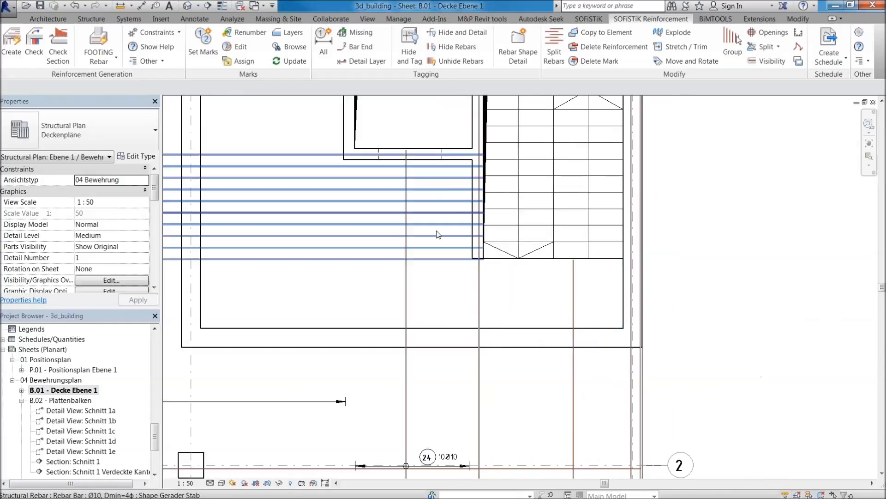
{"action": "scroll", "coordinate": [463, 226], "scroll_direction": "up", "scroll_amount": 3}
{"action": "scroll", "coordinate": [482, 234], "scroll_direction": "down", "scroll_amount": 2}
{"action": "middle_click_drag", "start_coordinate": [482, 206], "coordinate": [535, 357]}
{"action": "scroll", "coordinate": [536, 357], "scroll_direction": "down", "scroll_amount": 2}
{"action": "scroll", "coordinate": [530, 258], "scroll_direction": "up", "scroll_amount": 2}
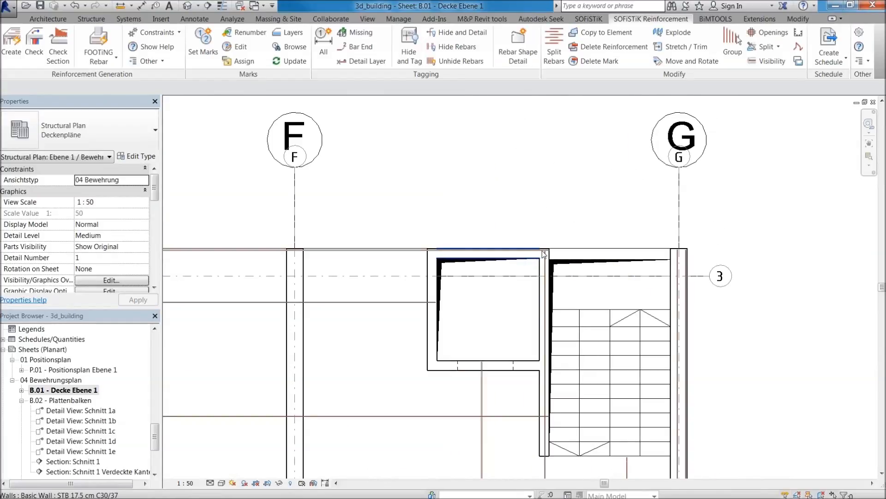
{"action": "scroll", "coordinate": [545, 255], "scroll_direction": "down", "scroll_amount": 2}
{"action": "scroll", "coordinate": [561, 261], "scroll_direction": "up", "scroll_amount": 4}
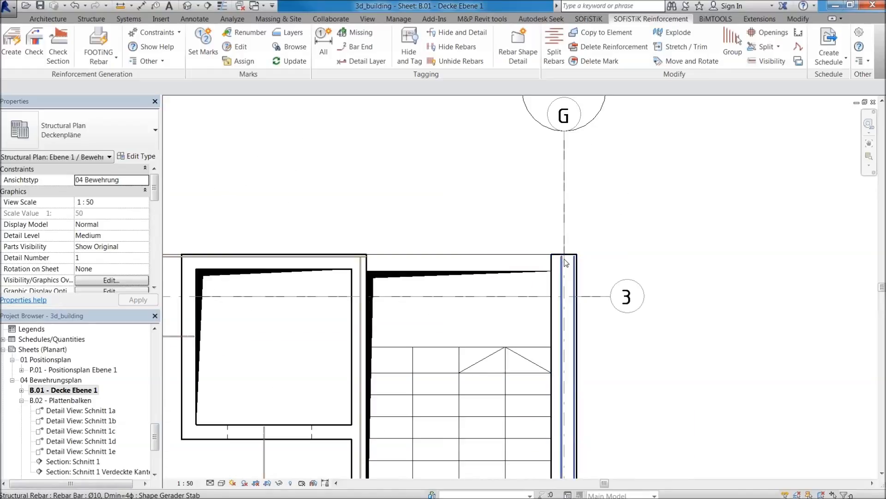
Add the missing rebar tags to the plan, and straighten the leader of the lower mark 23 tag near axis 2 horizontally.
{"action": "scroll", "coordinate": [566, 262], "scroll_direction": "down", "scroll_amount": 4}
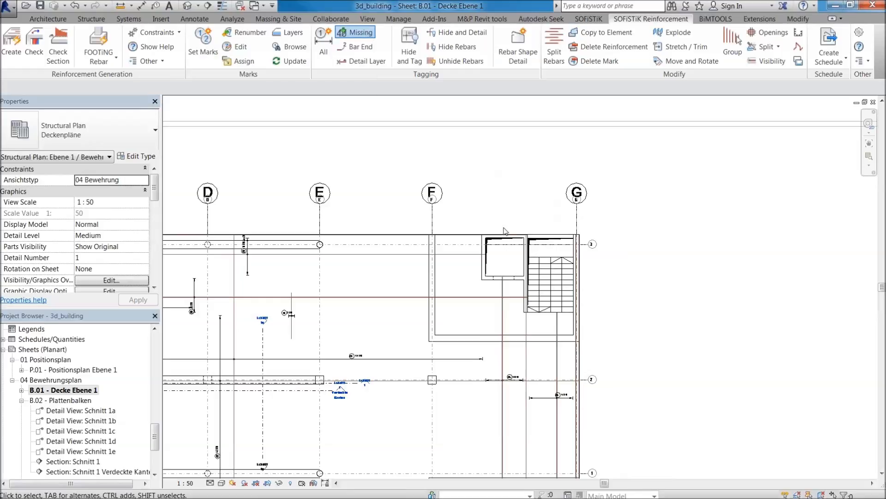
{"action": "scroll", "coordinate": [586, 370], "scroll_direction": "up", "scroll_amount": 5}
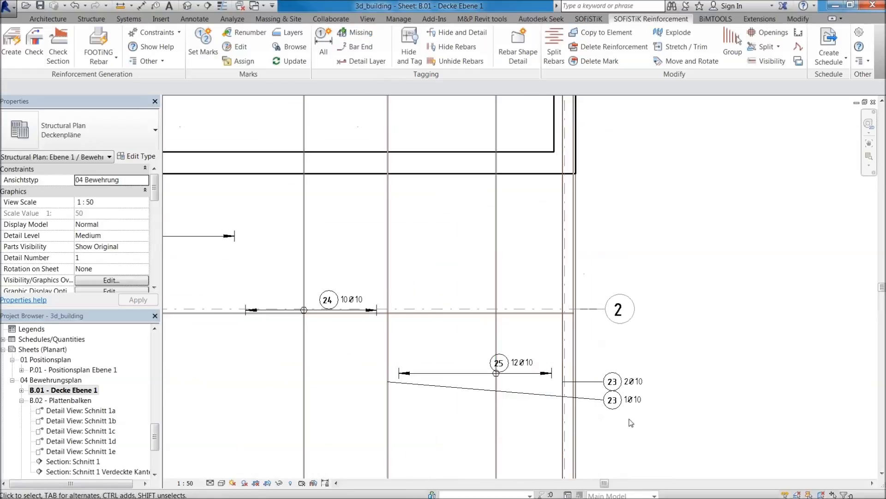
{"action": "scroll", "coordinate": [639, 422], "scroll_direction": "up", "scroll_amount": 2}
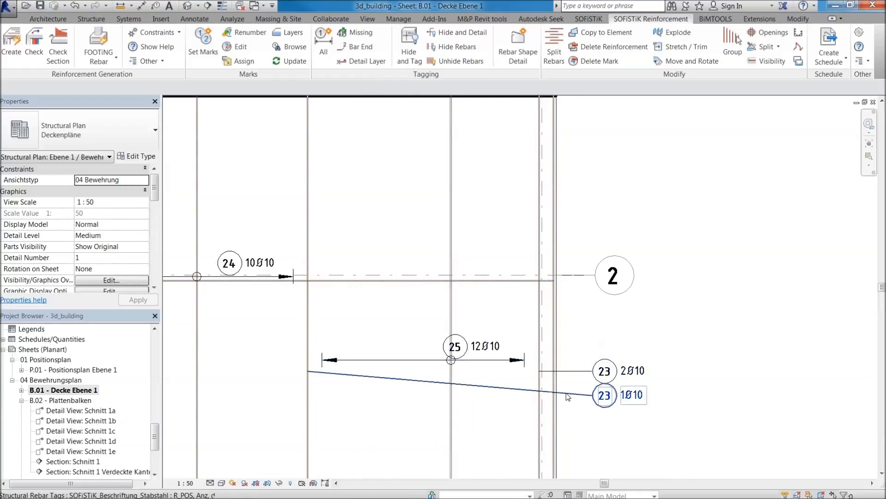
{"action": "left_click", "coordinate": [593, 397]}
{"action": "left_click_drag", "start_coordinate": [307, 371], "coordinate": [307, 395]}
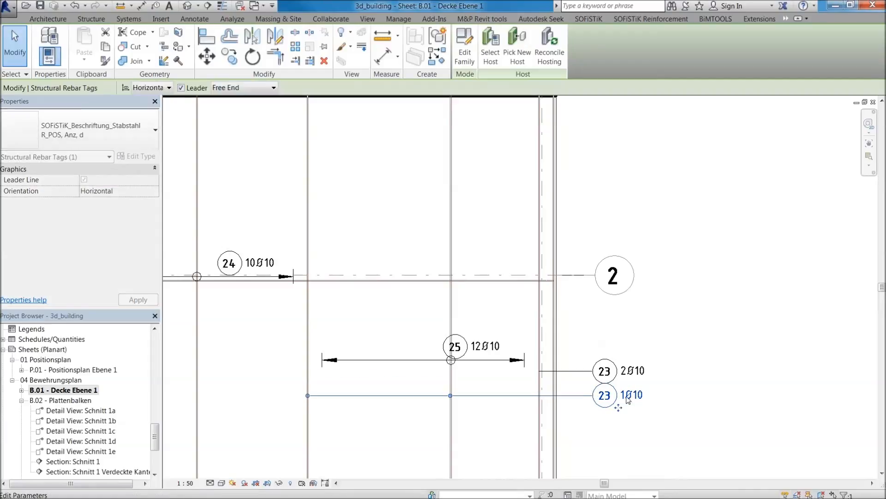
{"action": "scroll", "coordinate": [622, 397], "scroll_direction": "up", "scroll_amount": 2}
Set the tag of rebar mark 20 near grid line E to horizontal orientation and shift it to the left above the slab edge.
{"action": "scroll", "coordinate": [606, 277], "scroll_direction": "down", "scroll_amount": 5}
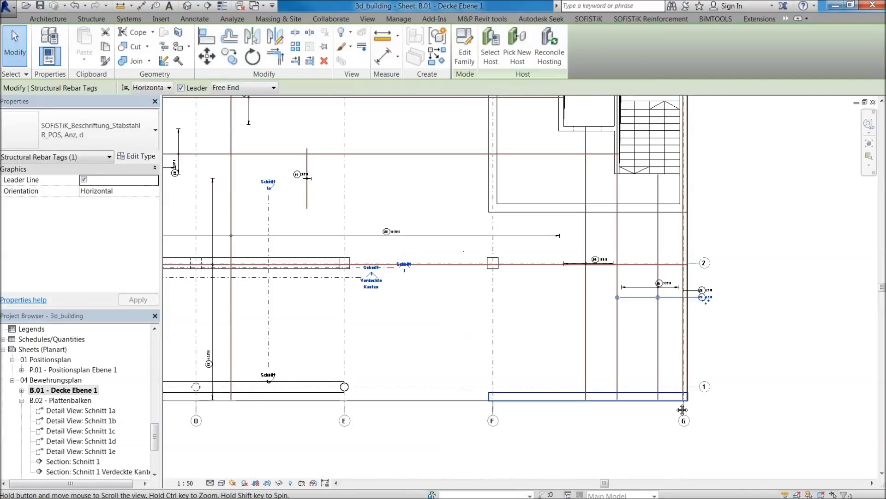
{"action": "scroll", "coordinate": [662, 223], "scroll_direction": "down", "scroll_amount": 1}
{"action": "middle_click_drag", "start_coordinate": [392, 188], "coordinate": [535, 354]}
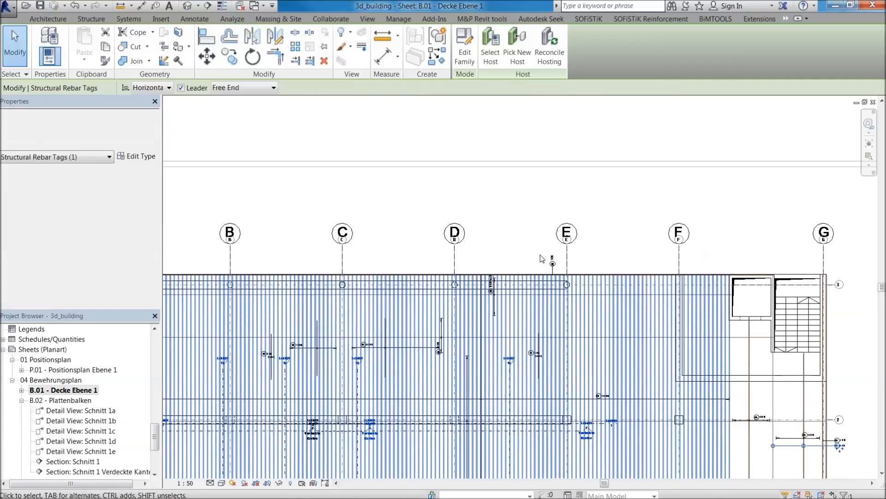
{"action": "scroll", "coordinate": [546, 263], "scroll_direction": "up", "scroll_amount": 2}
{"action": "scroll", "coordinate": [567, 267], "scroll_direction": "up", "scroll_amount": 2}
{"action": "left_click_drag", "start_coordinate": [570, 239], "coordinate": [570, 240]}
{"action": "left_click", "coordinate": [169, 87]}
{"action": "left_click", "coordinate": [147, 95]}
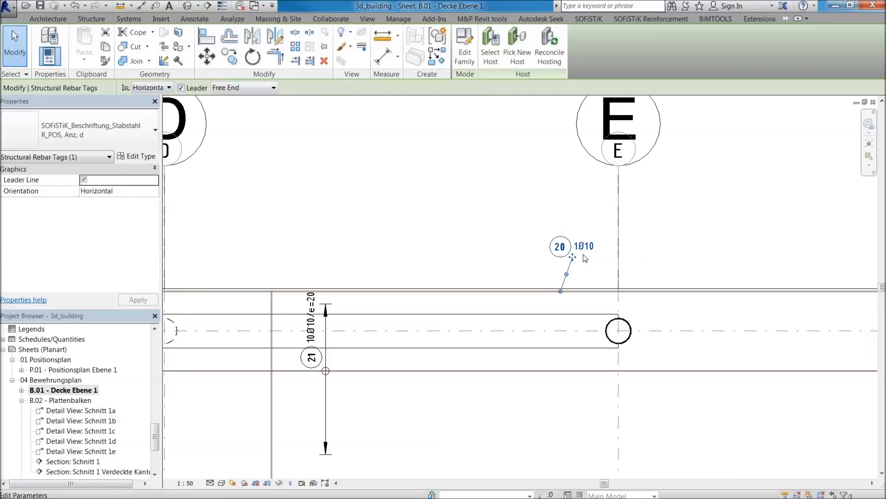
{"action": "scroll", "coordinate": [560, 257], "scroll_direction": "up", "scroll_amount": 1}
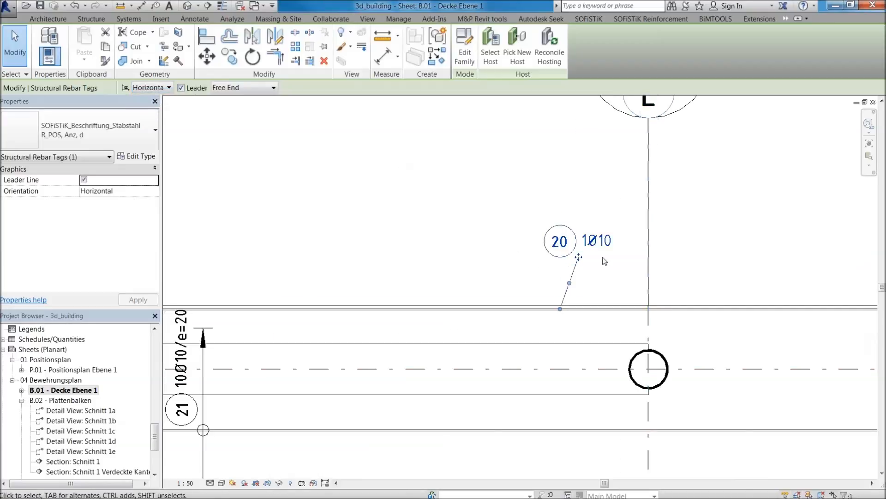
{"action": "left_click_drag", "start_coordinate": [578, 257], "coordinate": [535, 256]}
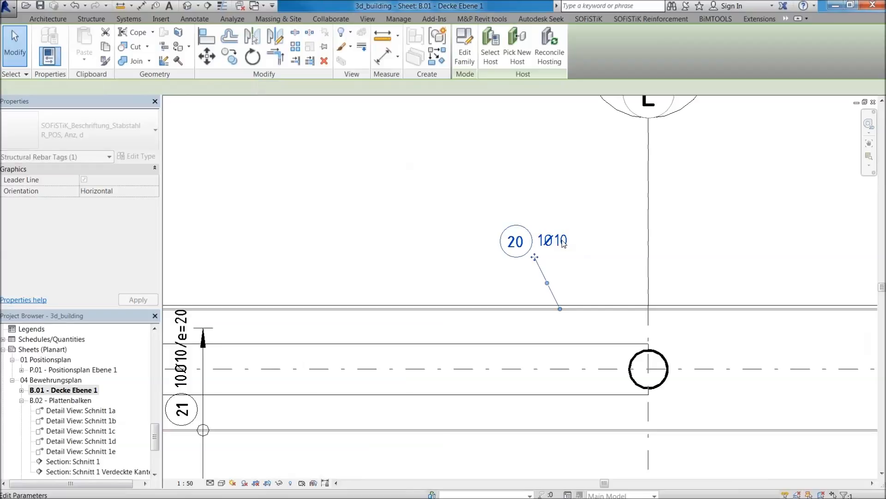
Deactivate the upper plan viewport on the sheet and activate the lower Ebene 1 plan viewport.
{"action": "scroll", "coordinate": [545, 240], "scroll_direction": "down", "scroll_amount": 2}
{"action": "scroll", "coordinate": [455, 217], "scroll_direction": "down", "scroll_amount": 2}
{"action": "scroll", "coordinate": [472, 215], "scroll_direction": "down", "scroll_amount": 3}
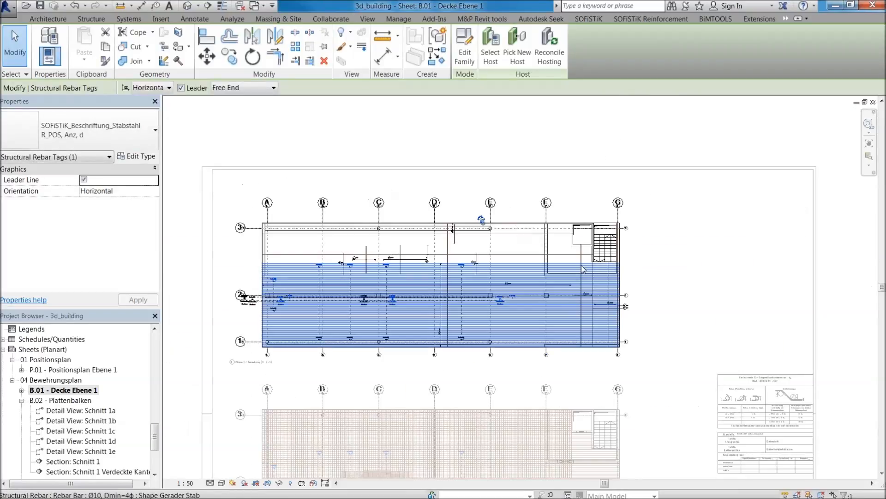
{"action": "left_click", "coordinate": [659, 338]}
{"action": "middle_click_drag", "start_coordinate": [659, 338], "coordinate": [692, 194]}
{"action": "double_click", "coordinate": [692, 194]}
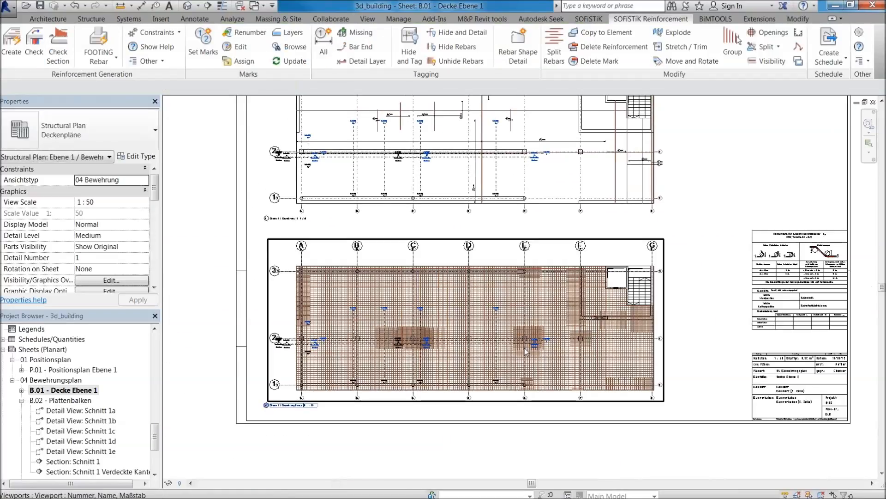
{"action": "left_click", "coordinate": [289, 258]}
Select everything in the lower plan and run Hide and Tag on its rebars, accepting the hidden line display style.
{"action": "double_click", "coordinate": [283, 256]}
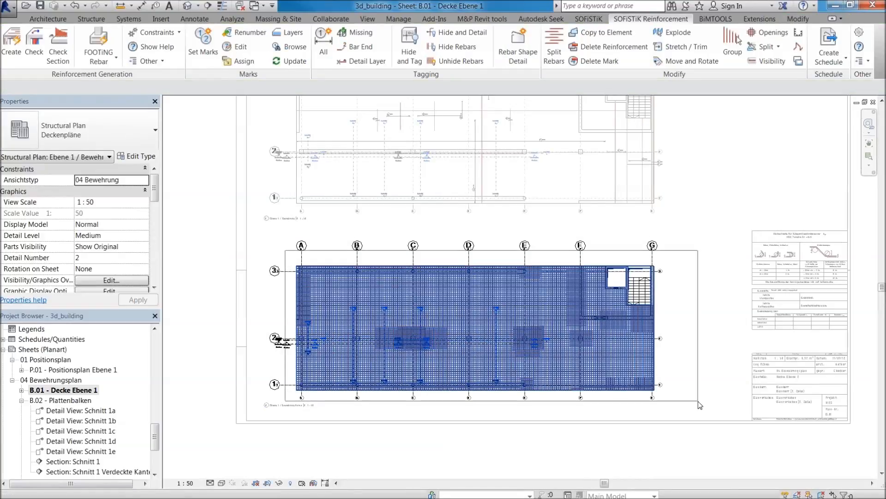
{"action": "left_click_drag", "start_coordinate": [698, 400], "coordinate": [699, 401]}
{"action": "left_click", "coordinate": [650, 19]}
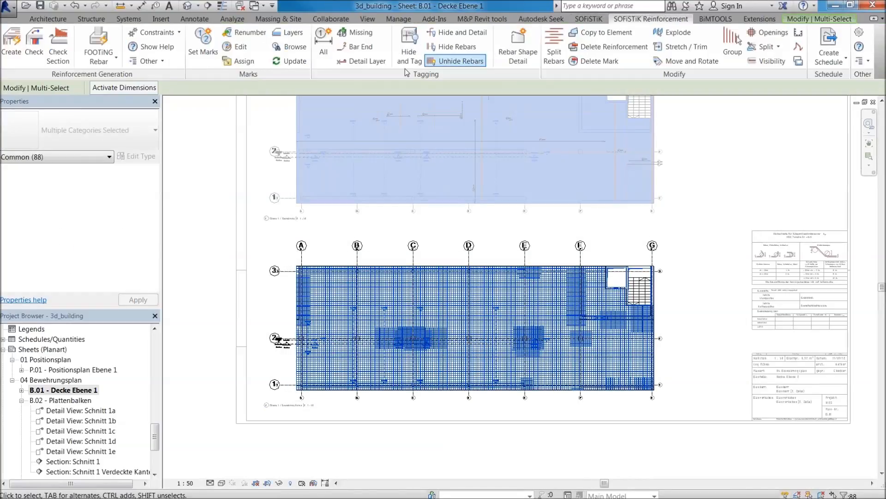
{"action": "left_click", "coordinate": [408, 44]}
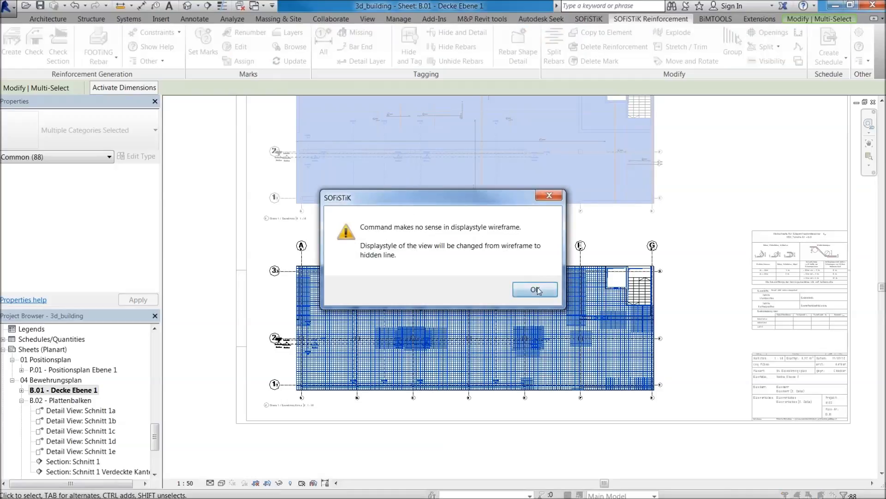
{"action": "left_click", "coordinate": [536, 290]}
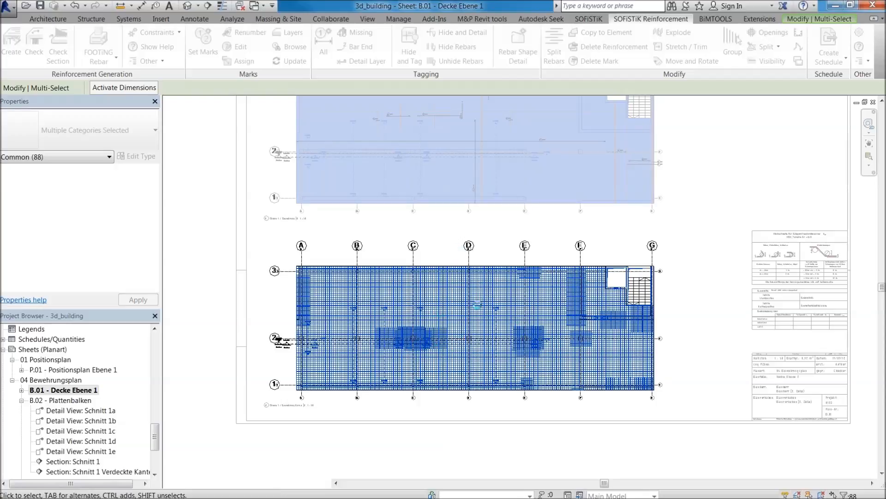
{"action": "double_click", "coordinate": [419, 331]}
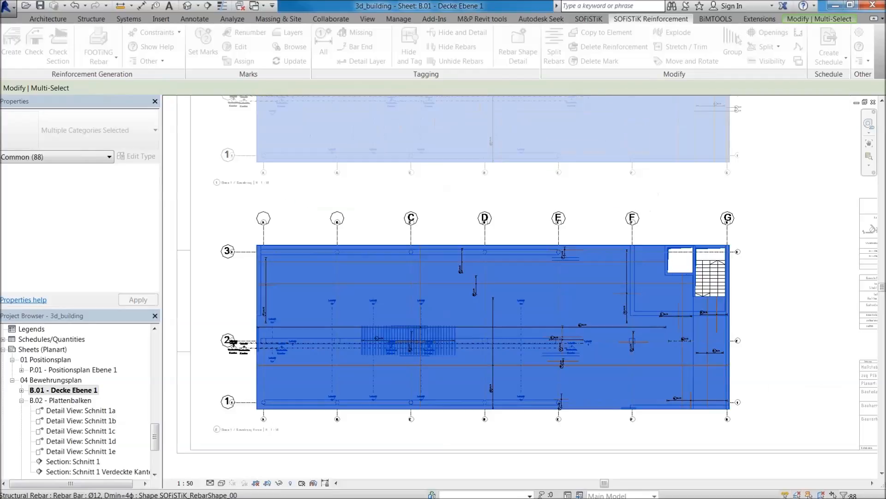
{"action": "scroll", "coordinate": [425, 335], "scroll_direction": "up", "scroll_amount": 5}
{"action": "left_click", "coordinate": [436, 340]}
Open section Schnitt 3 from its marker near grid line C and examine the slab reinforcement.
{"action": "scroll", "coordinate": [436, 340], "scroll_direction": "up", "scroll_amount": 4}
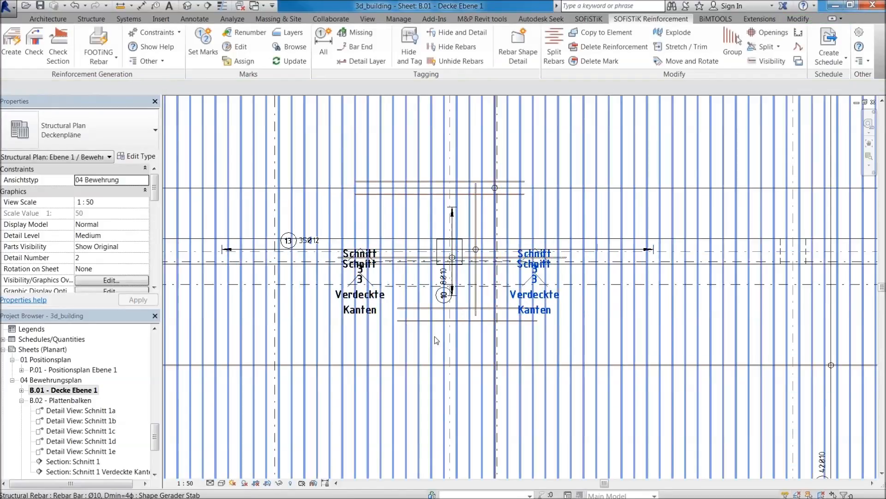
{"action": "scroll", "coordinate": [535, 259], "scroll_direction": "up", "scroll_amount": 1}
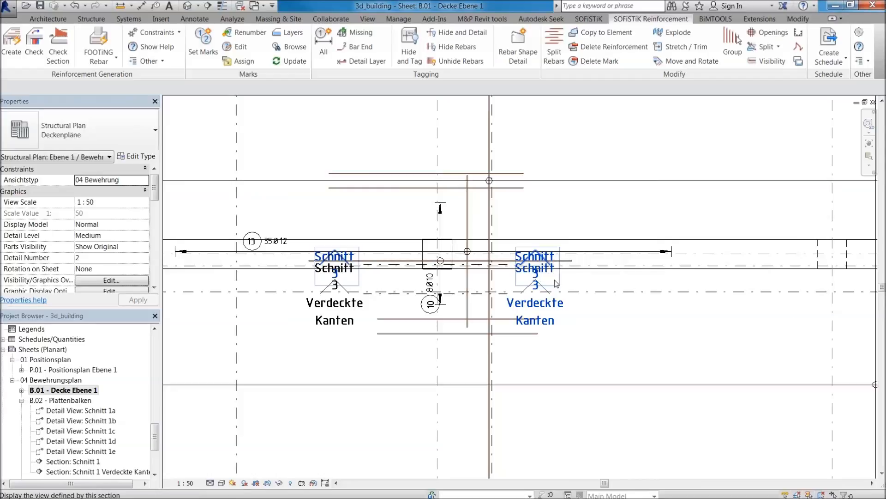
{"action": "double_click", "coordinate": [544, 274]}
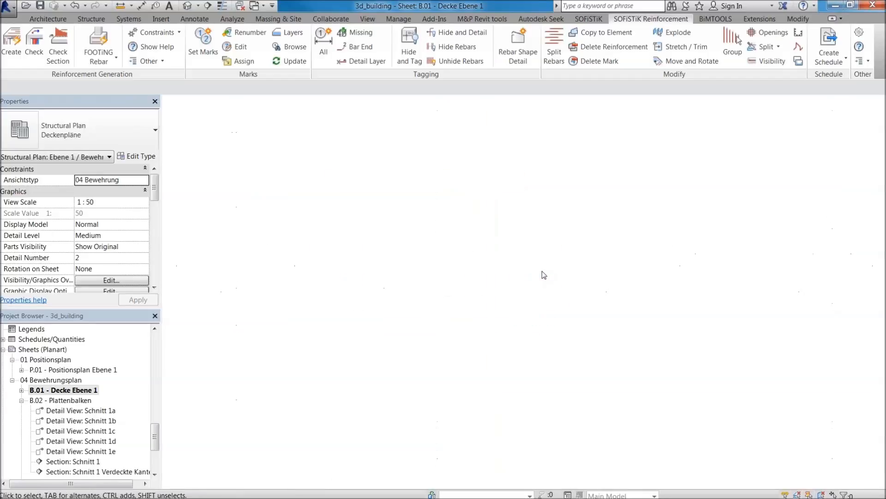
{"action": "scroll", "coordinate": [533, 168], "scroll_direction": "up", "scroll_amount": 5}
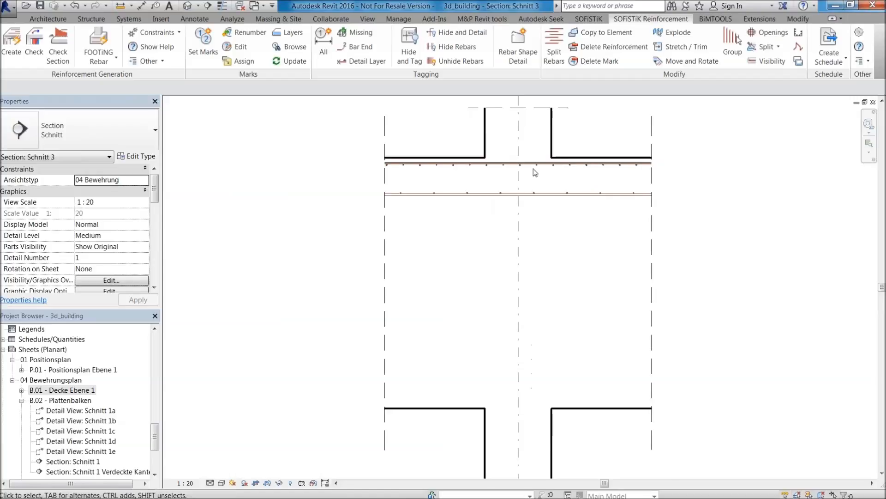
{"action": "scroll", "coordinate": [494, 302], "scroll_direction": "down", "scroll_amount": 2}
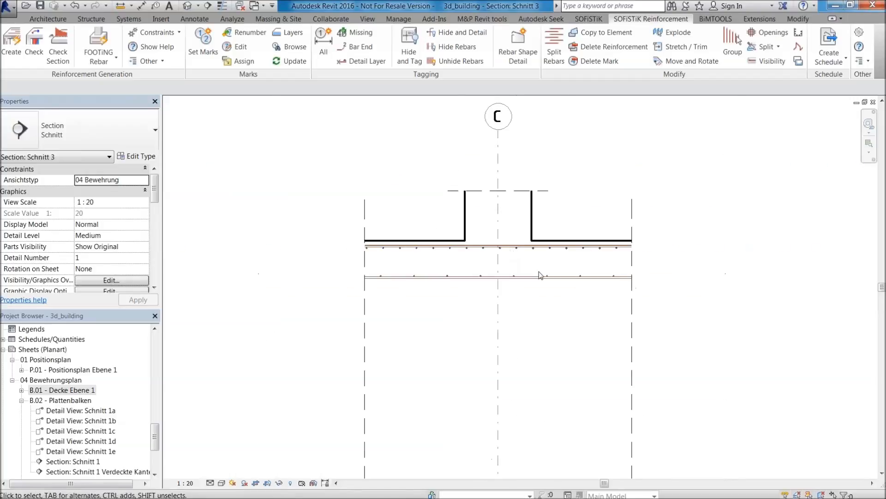
{"action": "scroll", "coordinate": [526, 217], "scroll_direction": "down", "scroll_amount": 2}
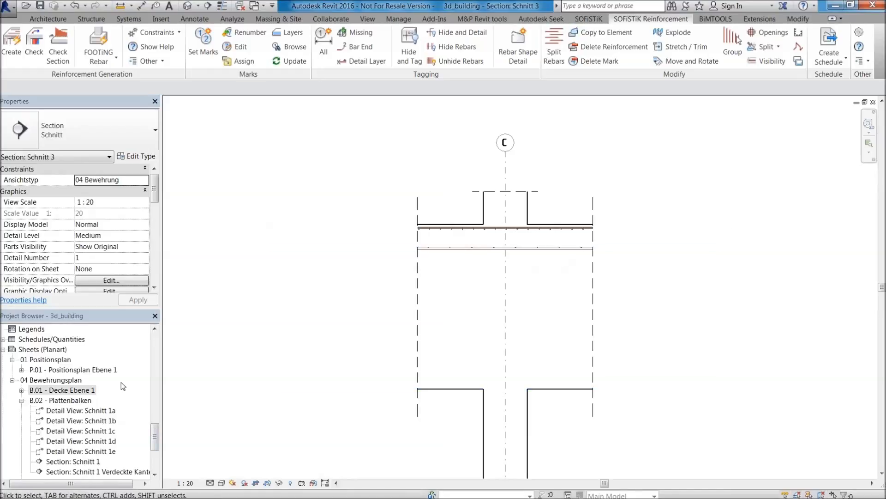
Return to sheet B.01 - Decke Ebene 1, and open the structural plan Ebene 1 / Bewehrung around grid lines E to G.
{"action": "double_click", "coordinate": [62, 390]}
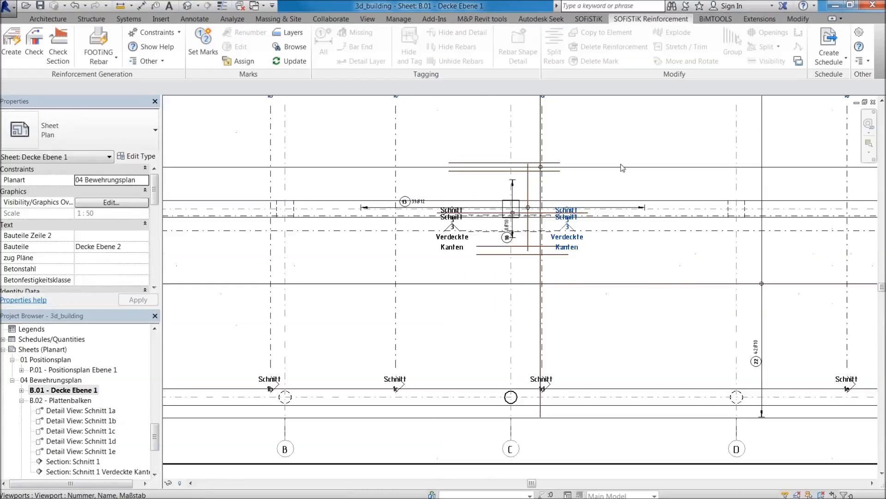
{"action": "scroll", "coordinate": [622, 168], "scroll_direction": "down", "scroll_amount": 6}
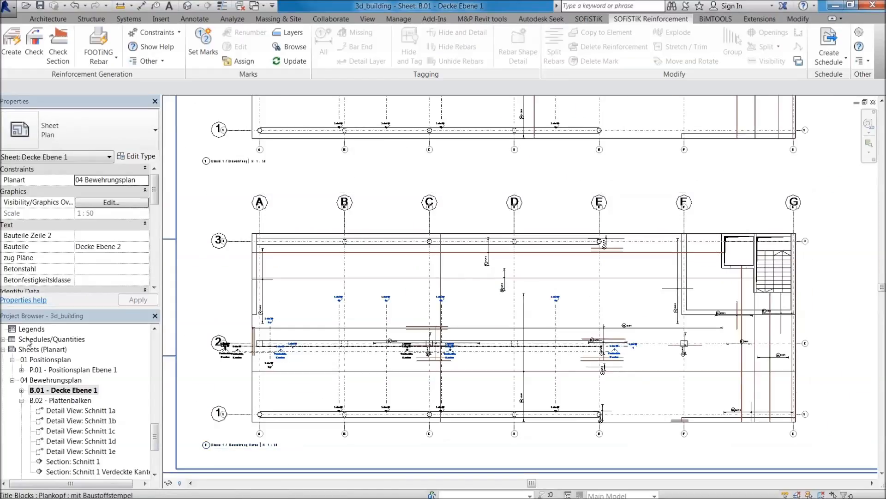
{"action": "left_click_drag", "start_coordinate": [155, 435], "coordinate": [158, 427]}
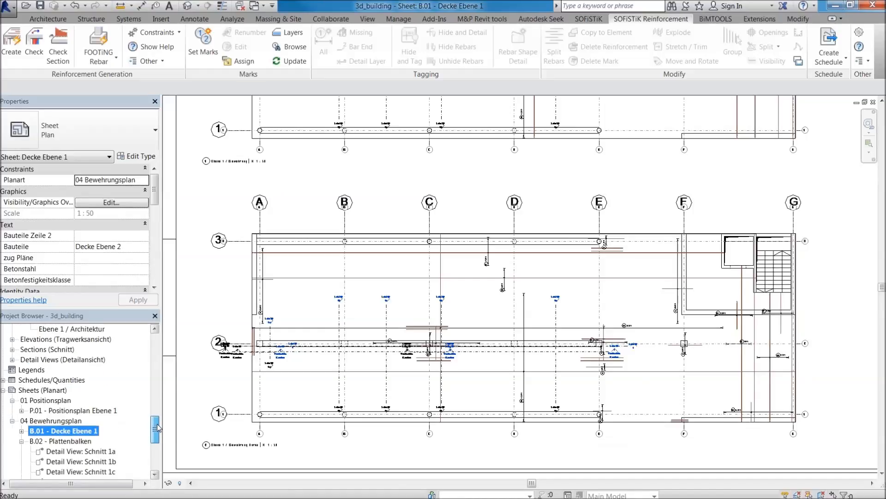
{"action": "left_click_drag", "start_coordinate": [157, 427], "coordinate": [155, 368]}
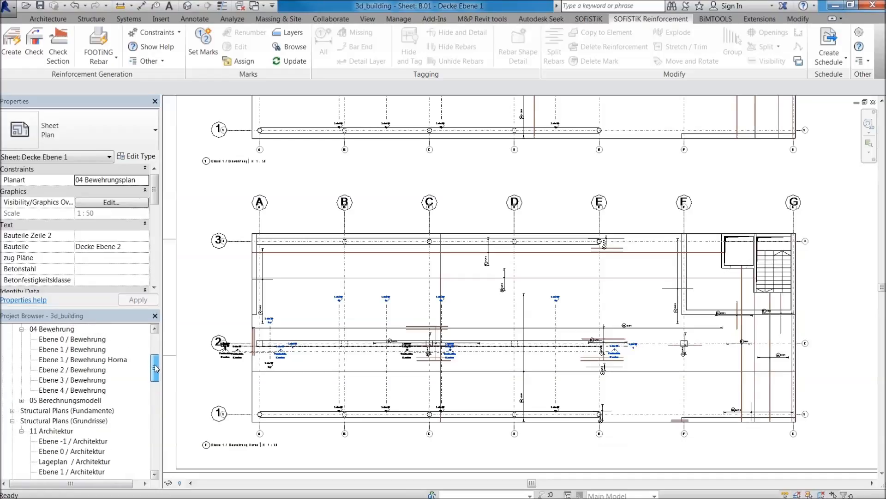
{"action": "double_click", "coordinate": [89, 352]}
{"action": "scroll", "coordinate": [497, 276], "scroll_direction": "down", "scroll_amount": 3}
{"action": "middle_click_drag", "start_coordinate": [781, 257], "coordinate": [477, 250]}
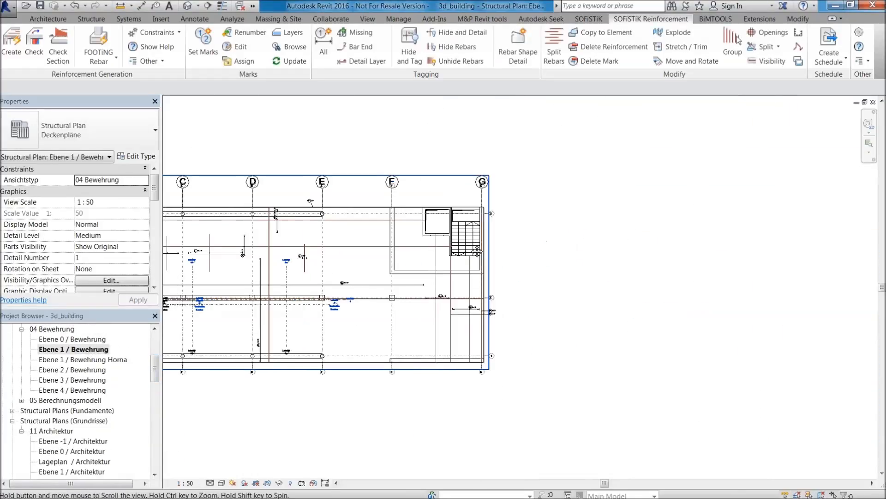
{"action": "scroll", "coordinate": [563, 247], "scroll_direction": "up", "scroll_amount": 2}
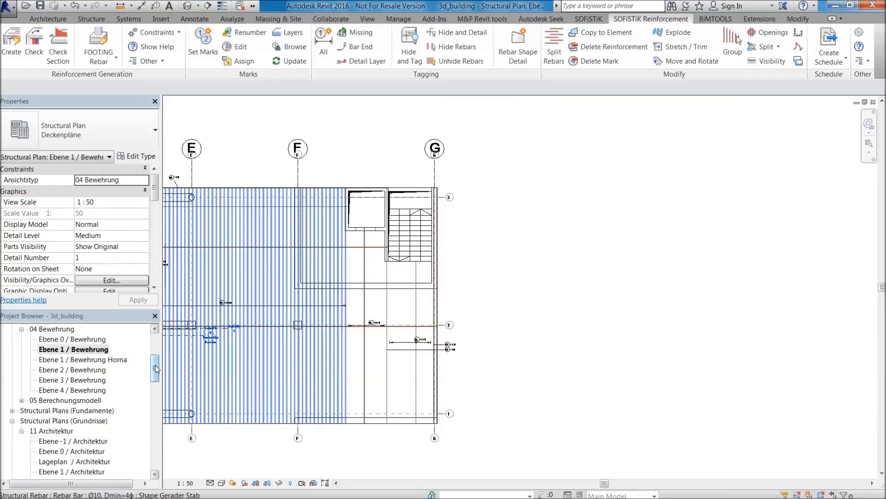
Open the structural plan Ebene 1 / Architektur at the empty area beside grid line G.
{"action": "mouse_move", "coordinate": [156, 368]}
{"action": "left_mouse_down"}
{"action": "mouse_move", "coordinate": [160, 357]}
{"action": "mouse_move", "coordinate": [162, 368]}
{"action": "left_mouse_up"}
{"action": "double_click", "coordinate": [75, 462]}
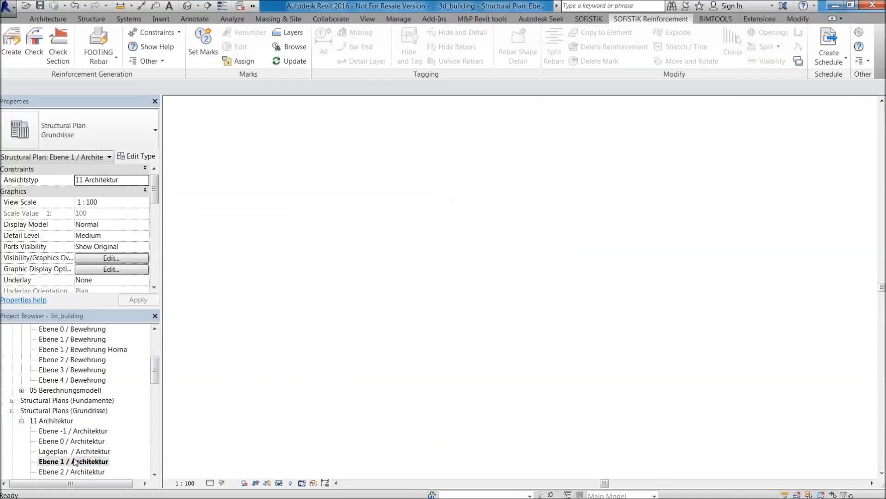
{"action": "middle_click_drag", "start_coordinate": [723, 288], "coordinate": [429, 240]}
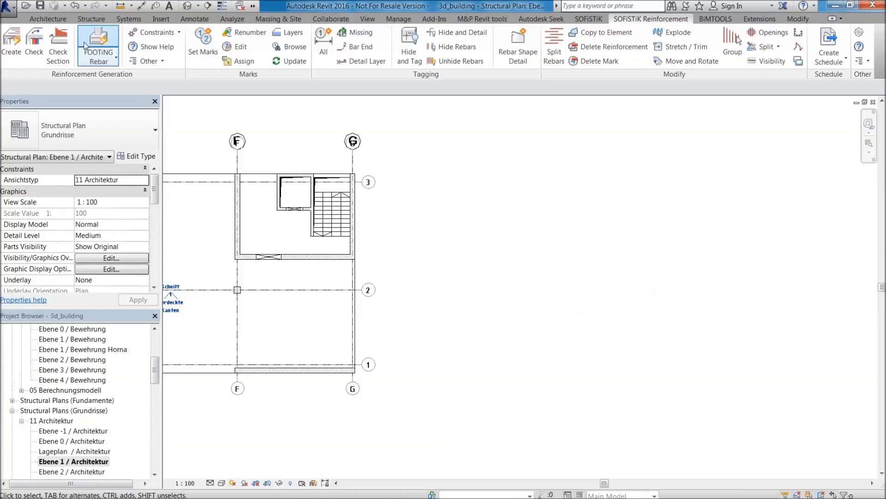
Create an STB 25cm structural floor beside grid line G, about 8.4 m by 4.1 m, with its upper right corner cut off diagonally.
{"action": "left_click", "coordinate": [99, 19]}
{"action": "left_click", "coordinate": [123, 39]}
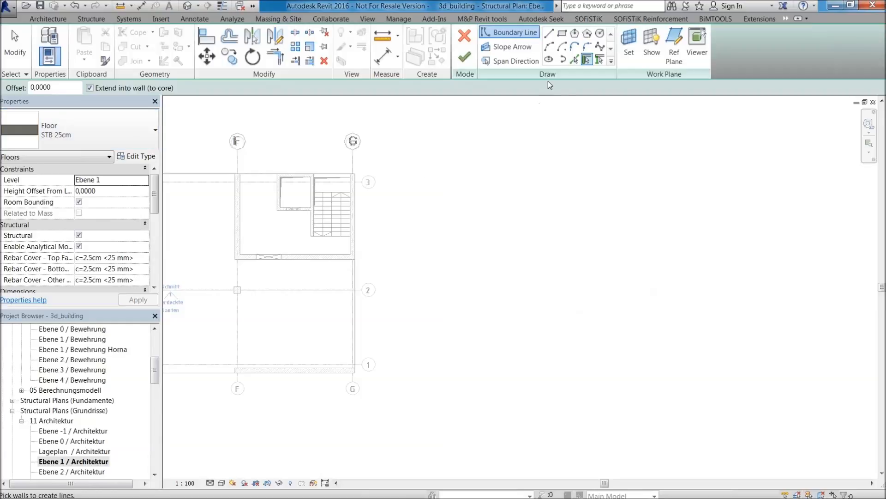
{"action": "left_click", "coordinate": [549, 32]}
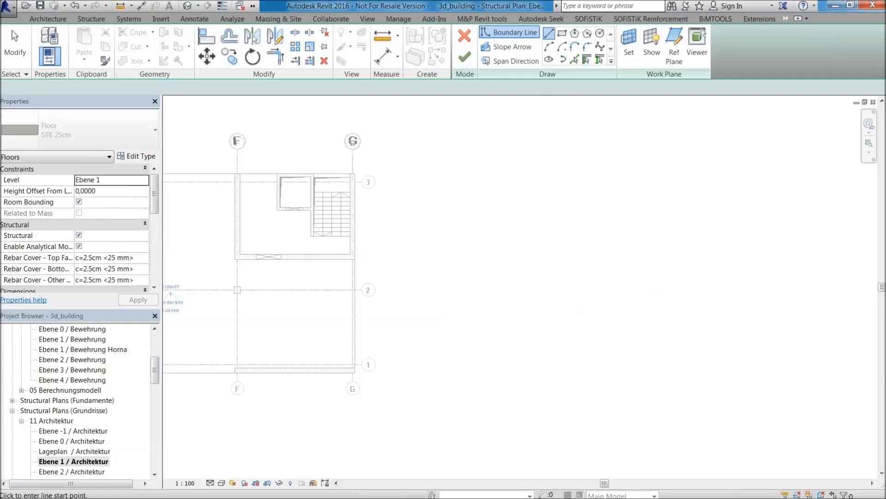
{"action": "left_click", "coordinate": [435, 314]}
{"action": "left_click", "coordinate": [574, 314]}
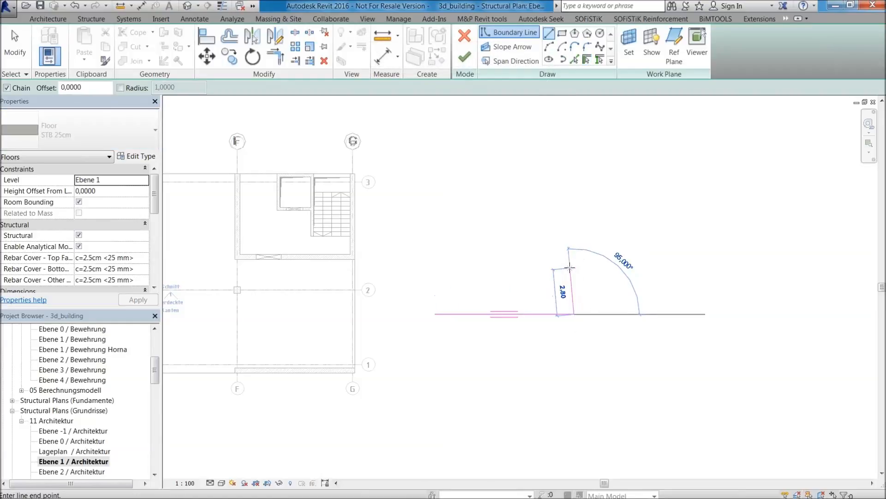
{"action": "left_click", "coordinate": [574, 265]}
{"action": "left_click", "coordinate": [532, 247]}
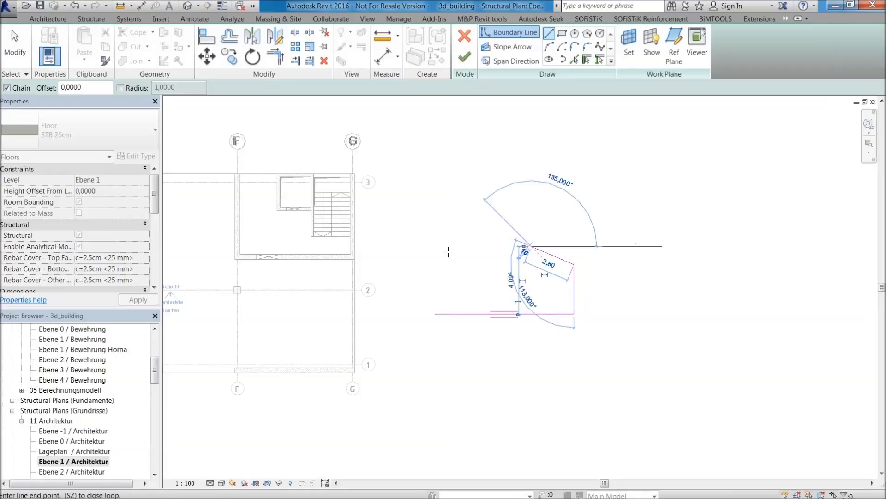
{"action": "left_click", "coordinate": [434, 246]}
{"action": "left_click", "coordinate": [435, 314]}
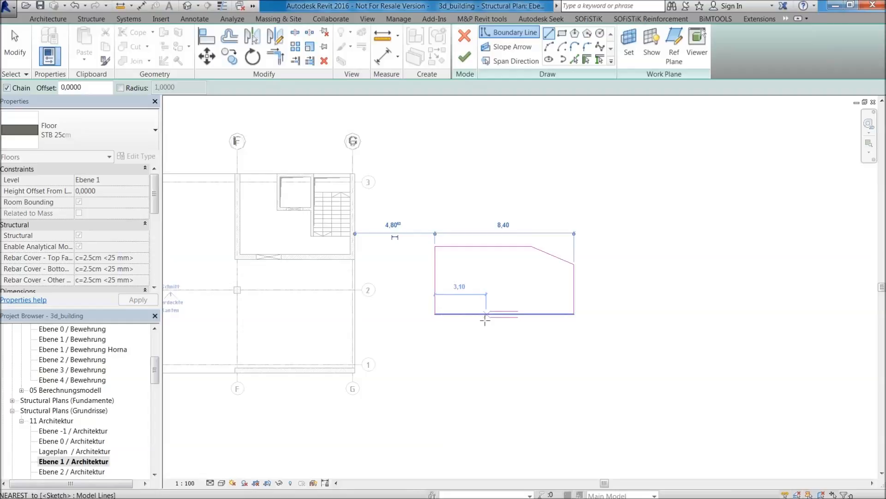
{"action": "scroll", "coordinate": [484, 319], "scroll_direction": "up", "scroll_amount": 2}
{"action": "left_click", "coordinate": [465, 57]}
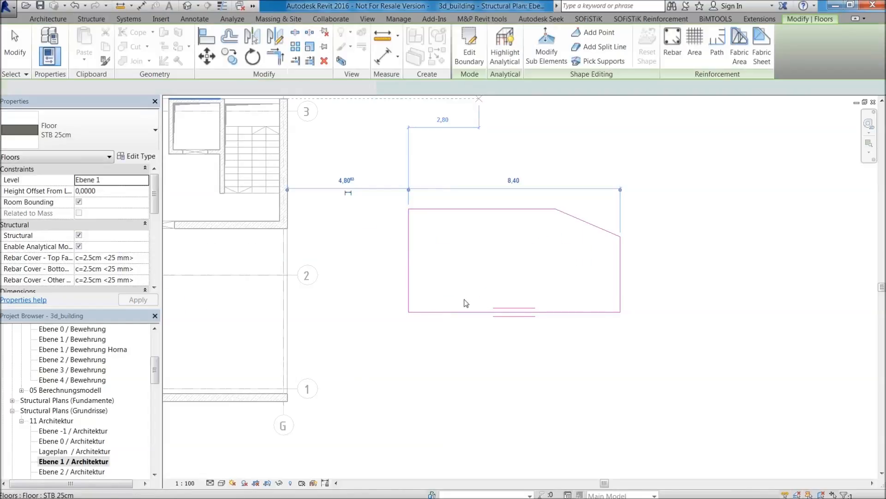
{"action": "scroll", "coordinate": [561, 267], "scroll_direction": "up", "scroll_amount": 2}
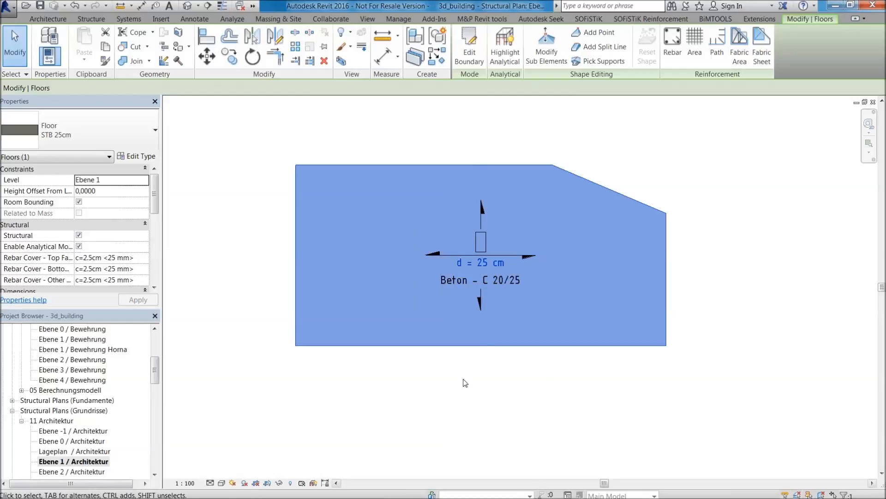
{"action": "scroll", "coordinate": [472, 265], "scroll_direction": "up", "scroll_amount": 3}
{"action": "middle_click_drag", "start_coordinate": [474, 269], "coordinate": [484, 333]}
{"action": "scroll", "coordinate": [484, 333], "scroll_direction": "down", "scroll_amount": 2}
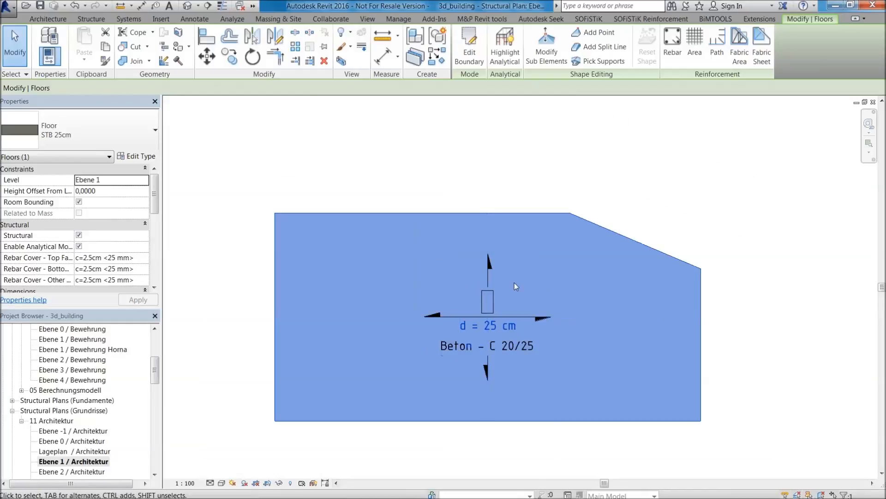
{"action": "left_click", "coordinate": [617, 204]}
{"action": "scroll", "coordinate": [619, 207], "scroll_direction": "down", "scroll_amount": 2}
Start an area reinforcement on the new floor and pick its five edges as the reinforcement boundary.
{"action": "left_click", "coordinate": [621, 226]}
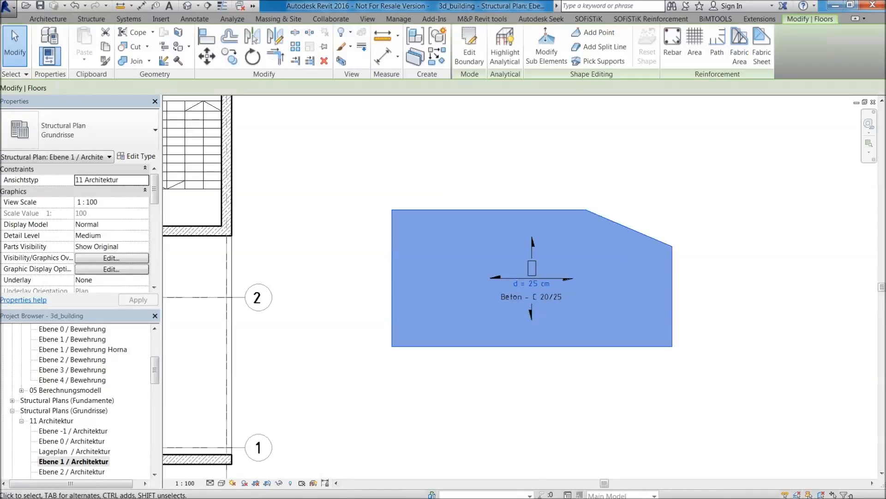
{"action": "scroll", "coordinate": [621, 225], "scroll_direction": "up", "scroll_amount": 2}
{"action": "middle_click_drag", "start_coordinate": [666, 218], "coordinate": [472, 275]}
{"action": "scroll", "coordinate": [587, 209], "scroll_direction": "down", "scroll_amount": 3}
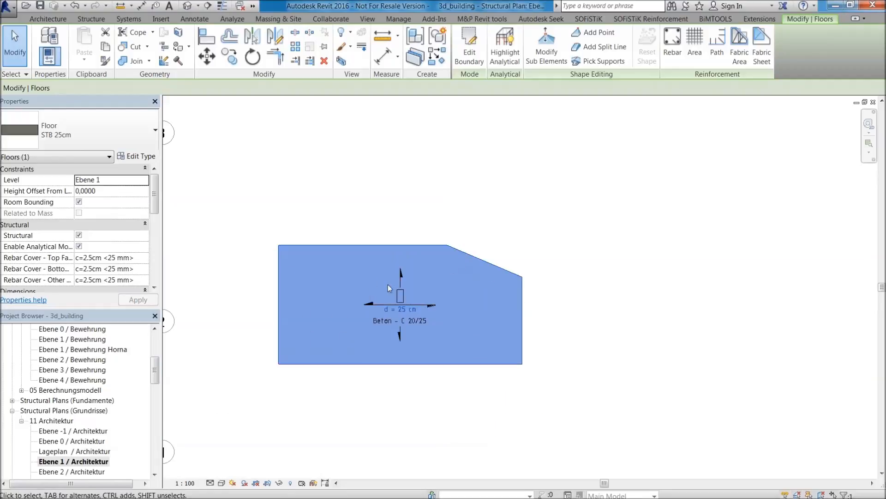
{"action": "scroll", "coordinate": [389, 288], "scroll_direction": "up", "scroll_amount": 1}
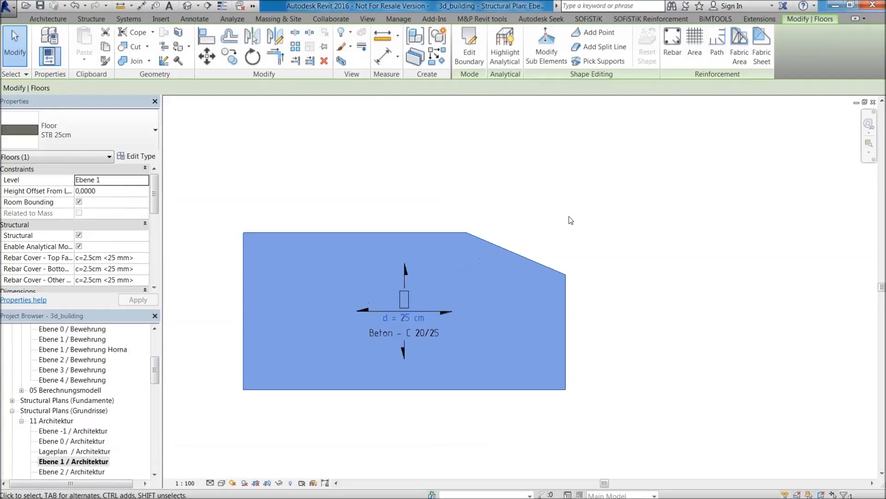
{"action": "left_click", "coordinate": [694, 48]}
{"action": "left_click", "coordinate": [515, 269]}
{"action": "left_click", "coordinate": [509, 270]}
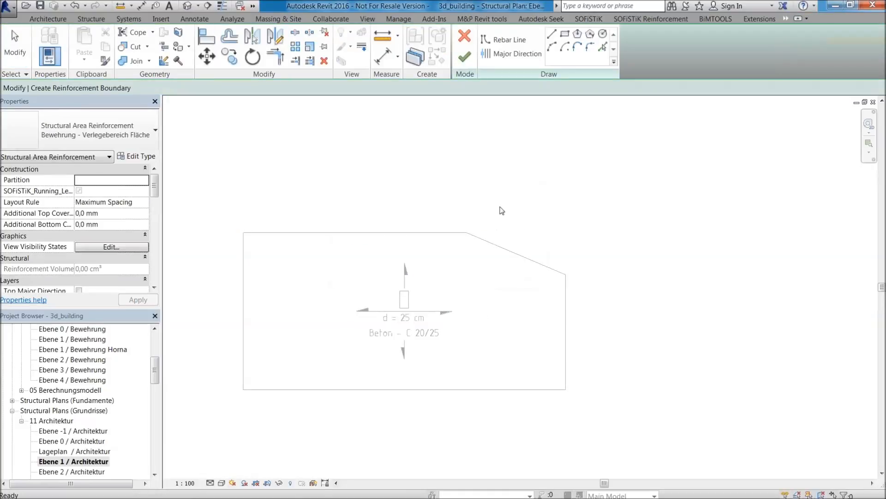
{"action": "left_click", "coordinate": [603, 48]}
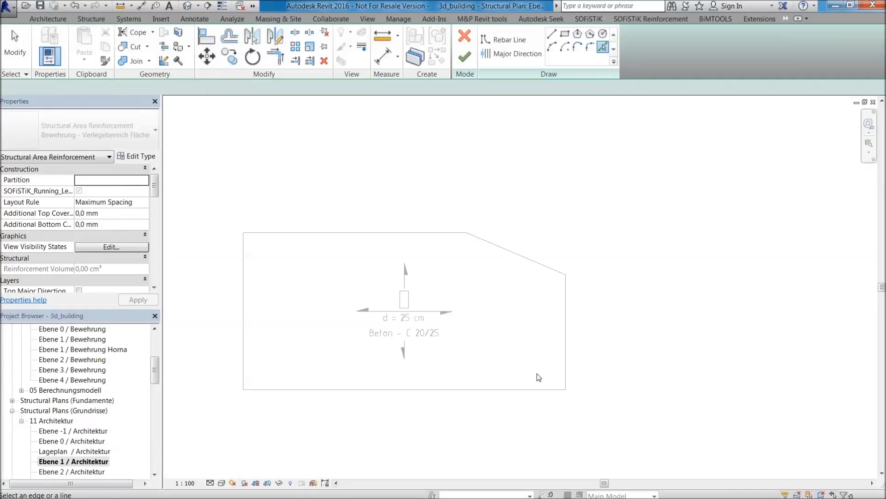
{"action": "left_click", "coordinate": [538, 390]}
{"action": "left_click", "coordinate": [566, 350]}
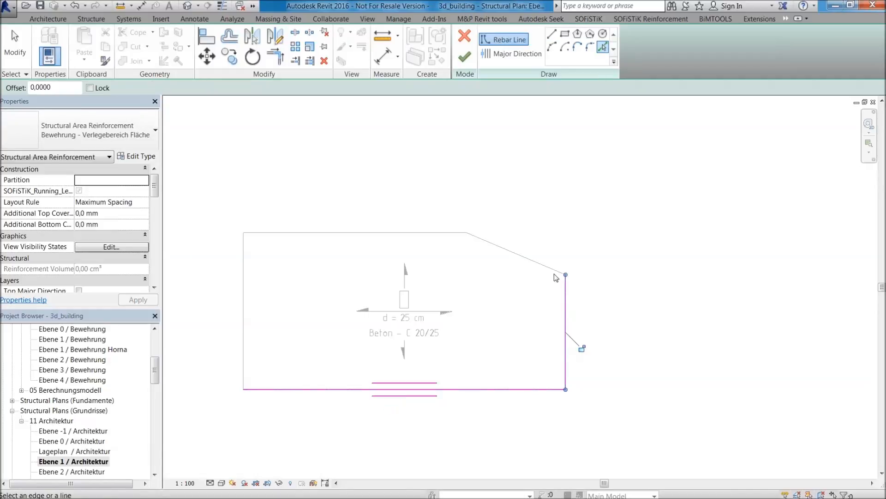
{"action": "left_click", "coordinate": [556, 272]}
{"action": "left_click", "coordinate": [438, 233]}
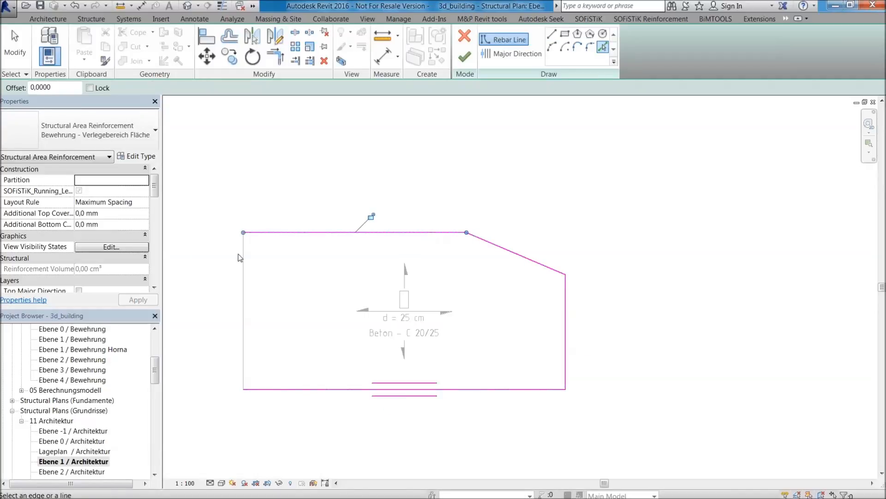
{"action": "left_click", "coordinate": [243, 258]}
Enable the bottom minor direction with Ø10 bars, set the bottom major spacing to 200 mm, and finish the area reinforcement.
{"action": "left_click_drag", "start_coordinate": [155, 194], "coordinate": [159, 239]}
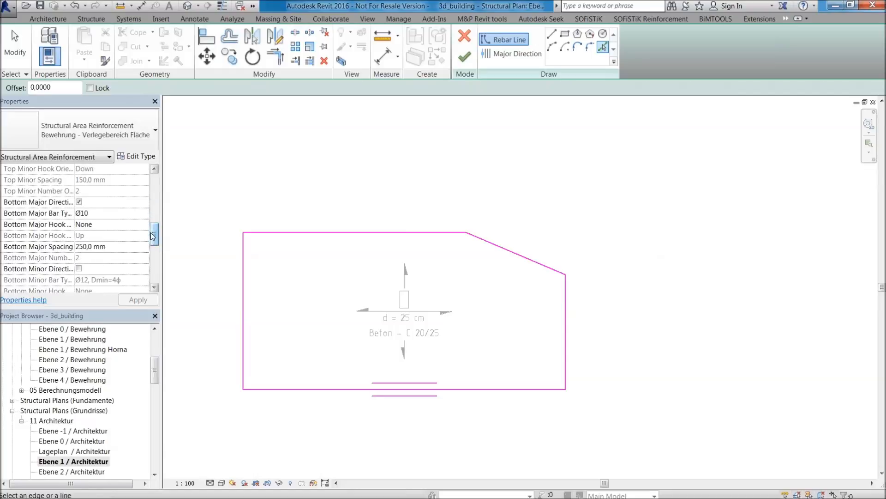
{"action": "left_click_drag", "start_coordinate": [154, 233], "coordinate": [154, 239]}
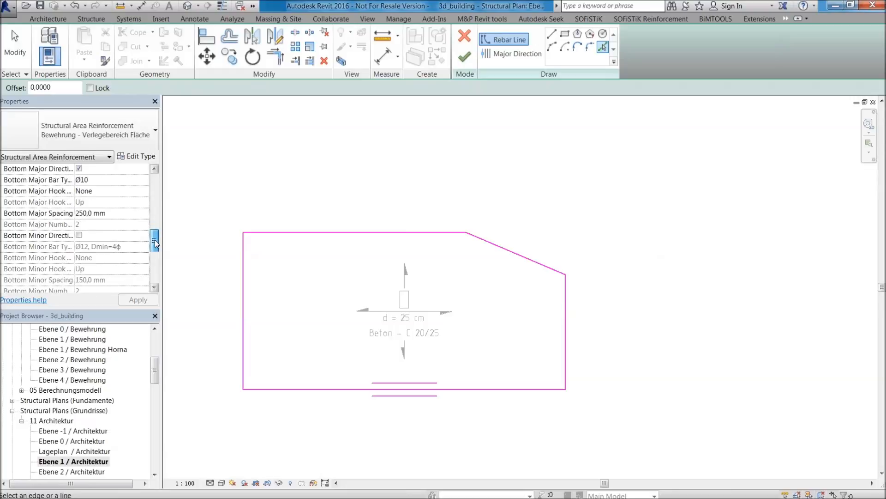
{"action": "left_click", "coordinate": [81, 236]}
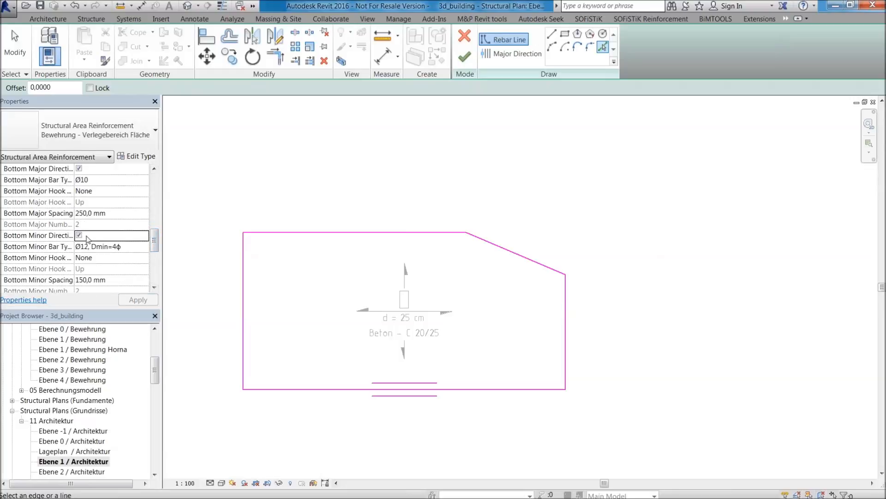
{"action": "left_click", "coordinate": [145, 247]}
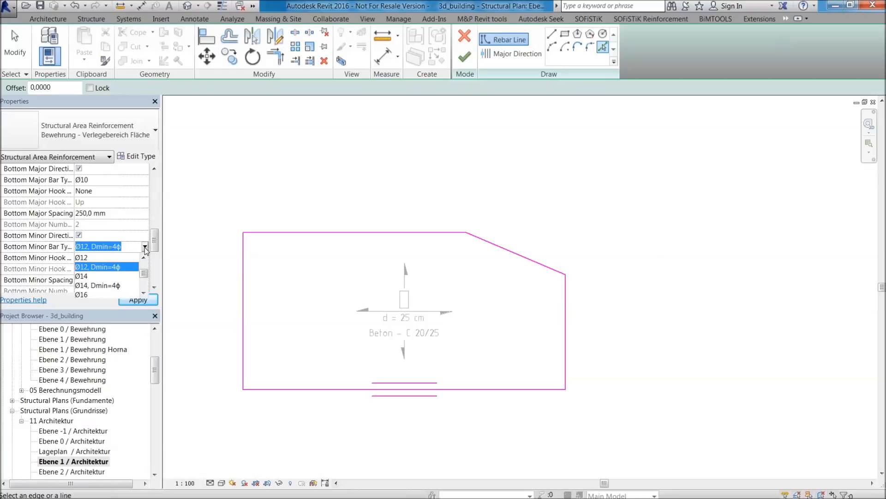
{"action": "left_click", "coordinate": [144, 257]}
{"action": "left_click", "coordinate": [144, 257]}
{"action": "left_click", "coordinate": [116, 259]}
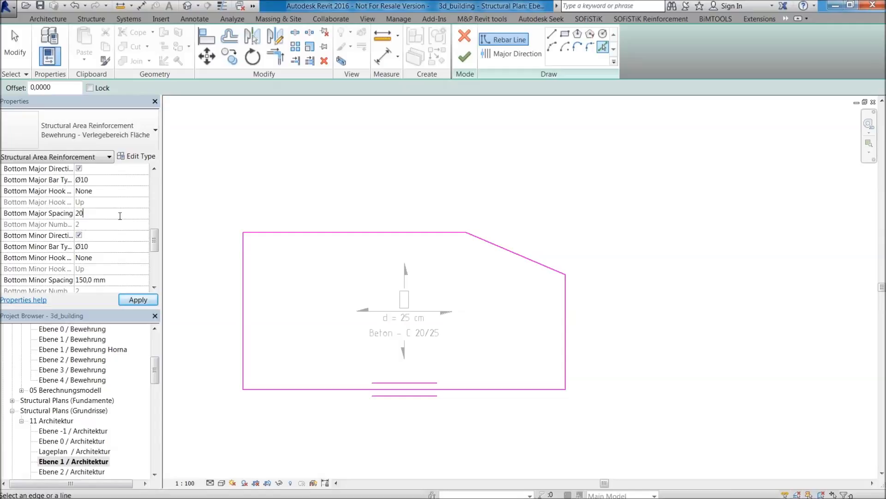
{"action": "left_click", "coordinate": [149, 301]}
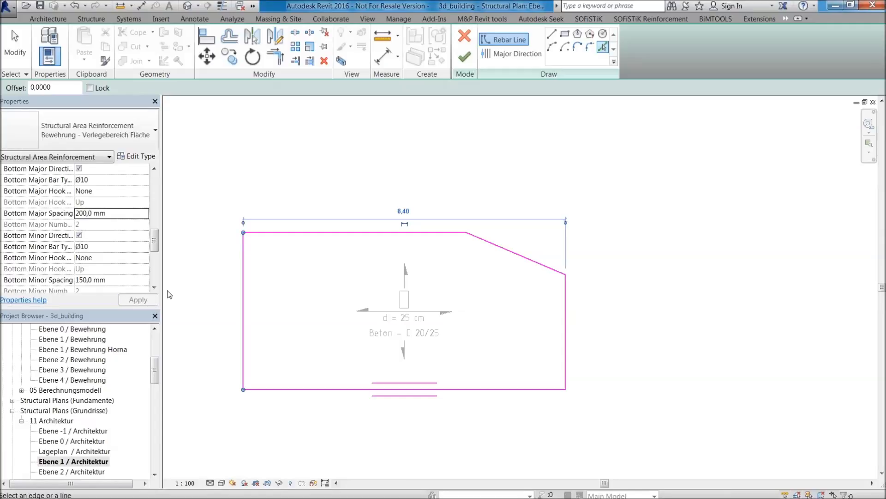
{"action": "left_click", "coordinate": [465, 56]}
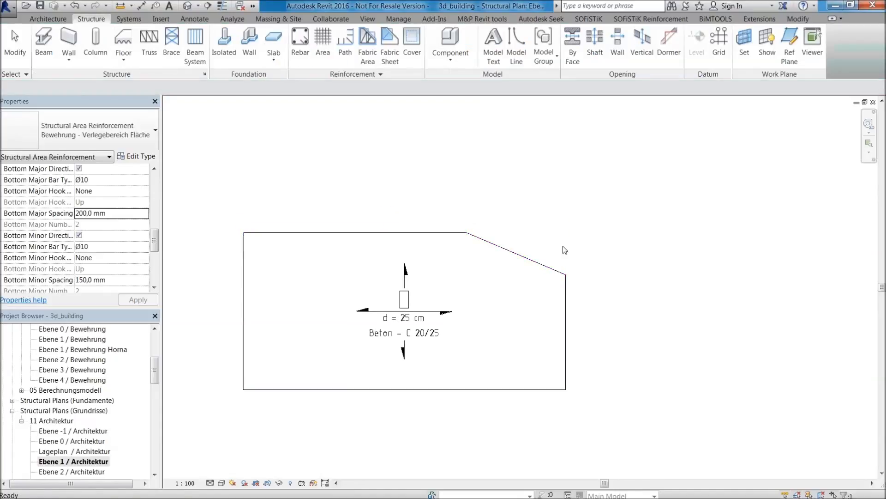
Set the plan's visual style to Wireframe.
{"action": "left_click", "coordinate": [222, 483]}
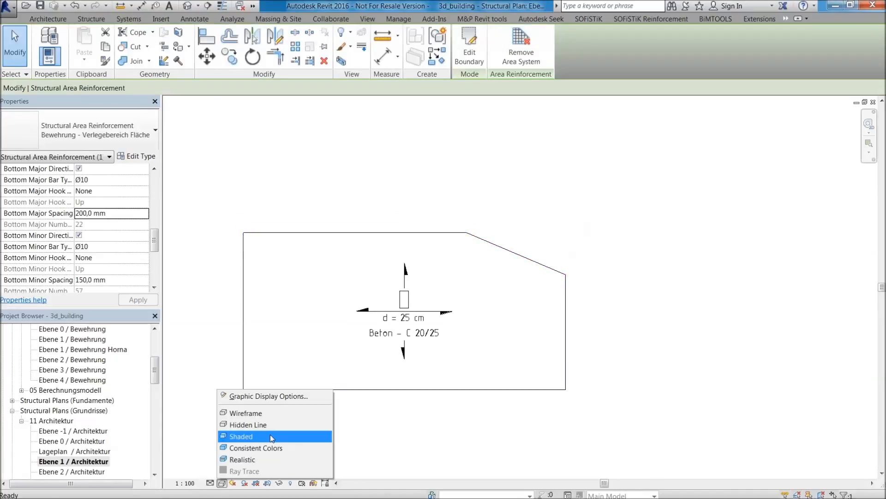
{"action": "left_click", "coordinate": [250, 414]}
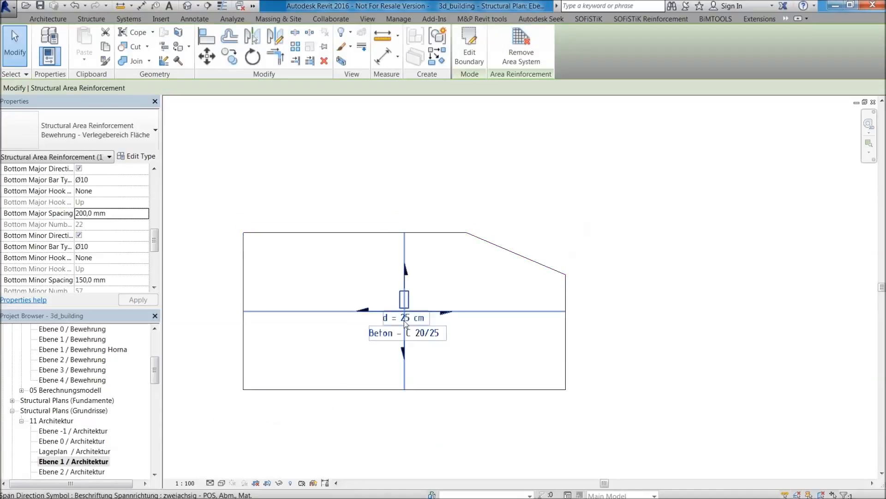
{"action": "left_click", "coordinate": [222, 482]}
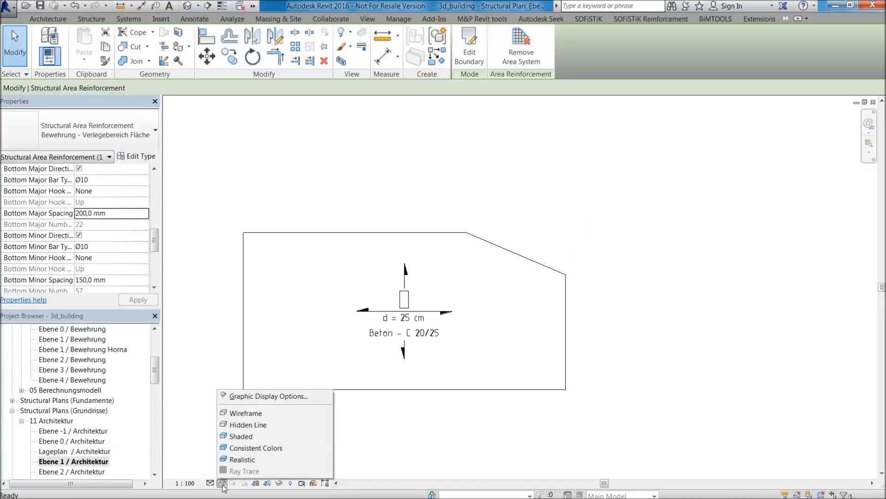
{"action": "left_click", "coordinate": [589, 243]}
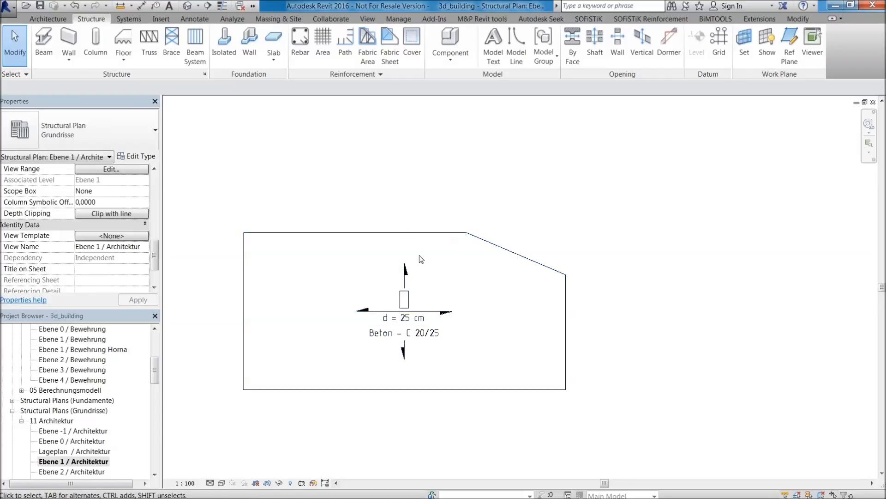
Select the new floor together with its area reinforcement and open the selection filter.
{"action": "scroll", "coordinate": [408, 273], "scroll_direction": "down", "scroll_amount": 3}
{"action": "left_click", "coordinate": [383, 329]}
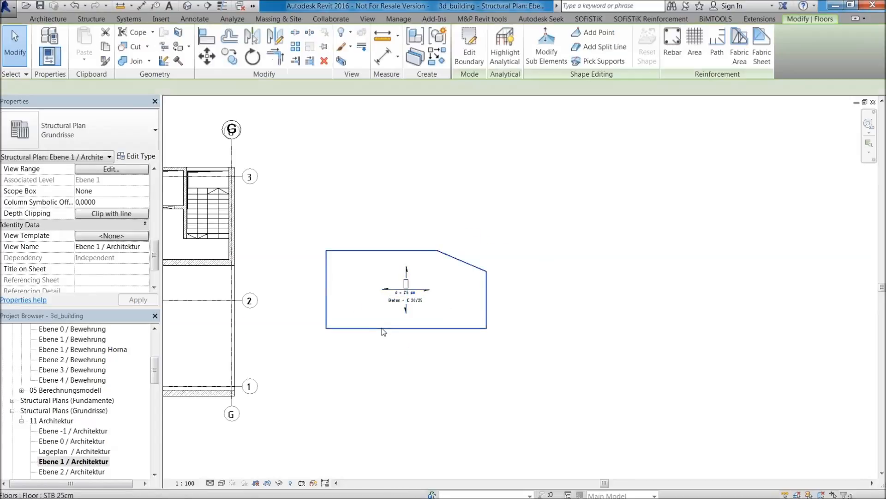
{"action": "left_click_drag", "start_coordinate": [600, 372], "coordinate": [279, 210]}
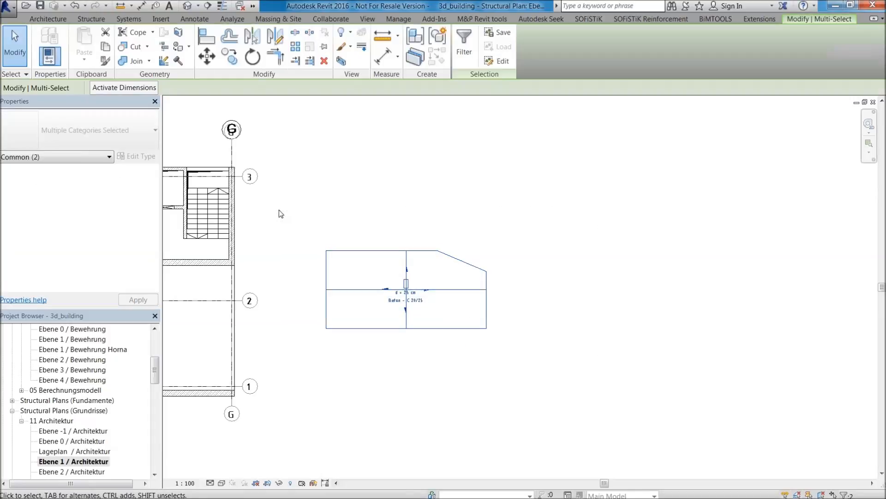
{"action": "left_click", "coordinate": [466, 50]}
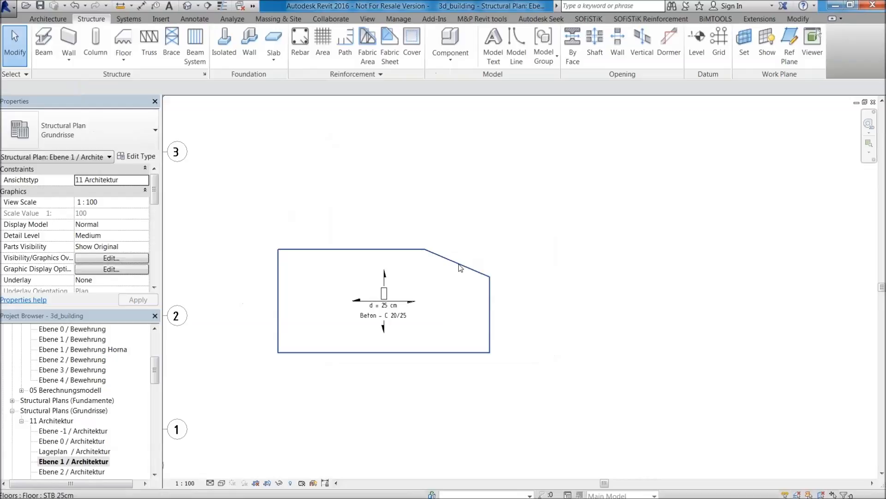
Create area reinforcement on the new floor again, bounded by its five edges, keeping the Ø10 bottom bar settings.
{"action": "left_click", "coordinate": [458, 263]}
{"action": "left_click", "coordinate": [700, 47]}
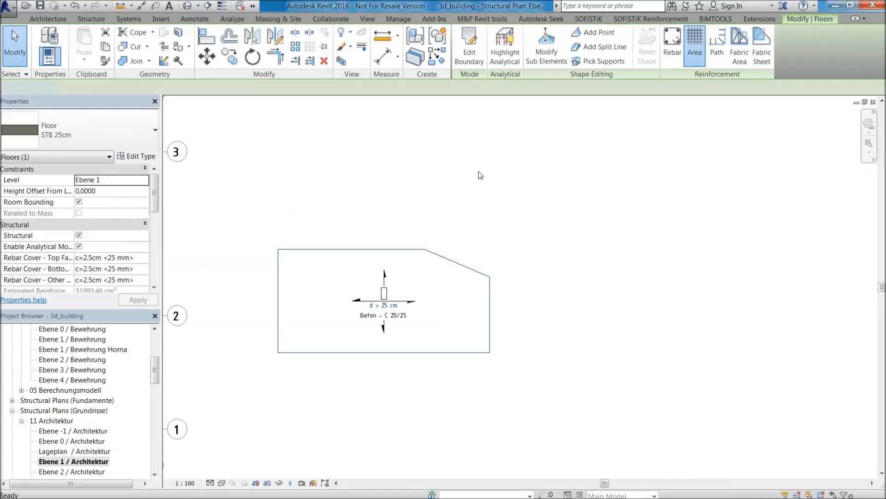
{"action": "left_click", "coordinate": [602, 47]}
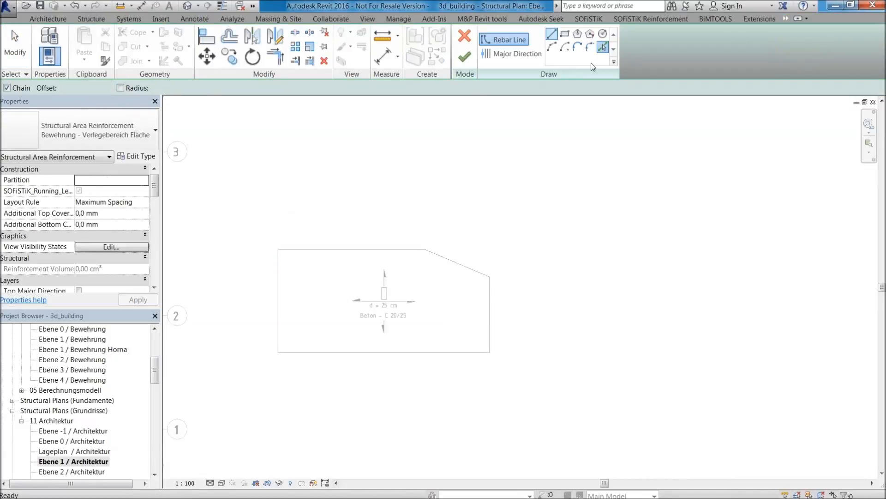
{"action": "left_click", "coordinate": [455, 352]}
{"action": "left_click", "coordinate": [490, 297]}
{"action": "left_click", "coordinate": [467, 268]}
{"action": "left_click", "coordinate": [360, 250]}
{"action": "left_click", "coordinate": [278, 291]}
{"action": "left_click_drag", "start_coordinate": [156, 185], "coordinate": [159, 239]}
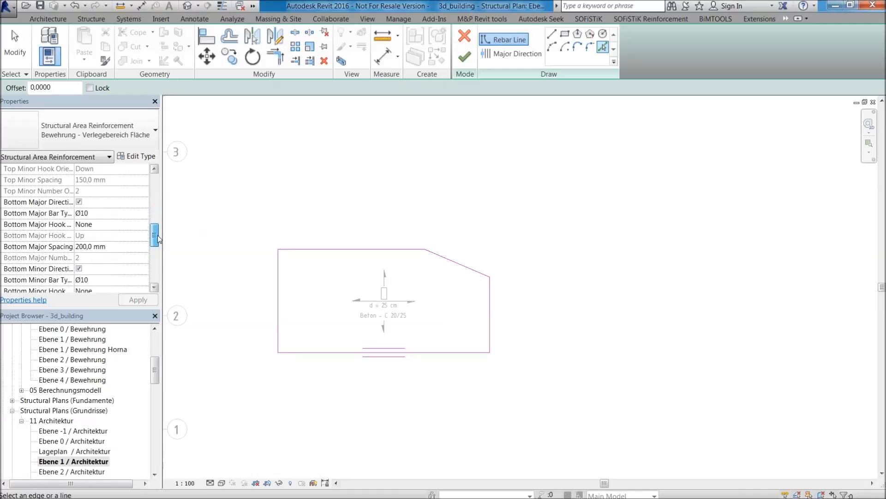
{"action": "left_click", "coordinate": [465, 56]}
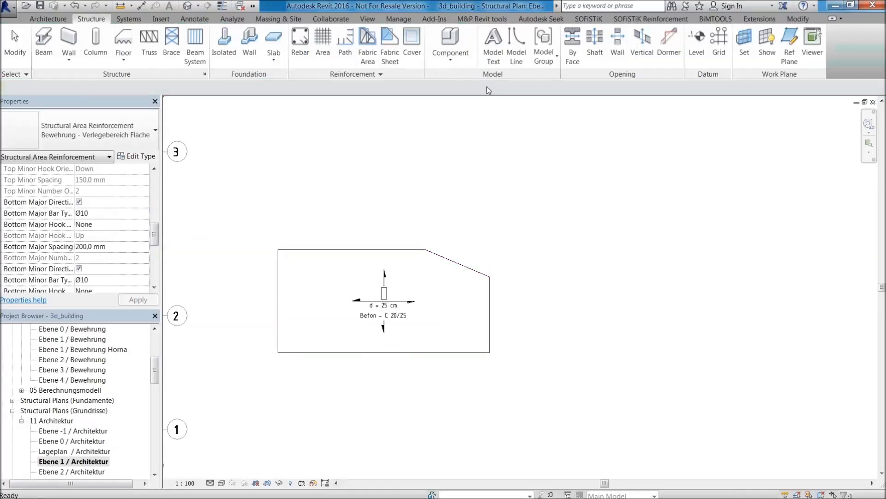
Open the Ebene 1 / Bewehrung structural plan.
{"action": "scroll", "coordinate": [351, 312], "scroll_direction": "up", "scroll_amount": 3}
{"action": "scroll", "coordinate": [365, 302], "scroll_direction": "down", "scroll_amount": 4}
{"action": "middle_click_drag", "start_coordinate": [368, 325], "coordinate": [431, 325]}
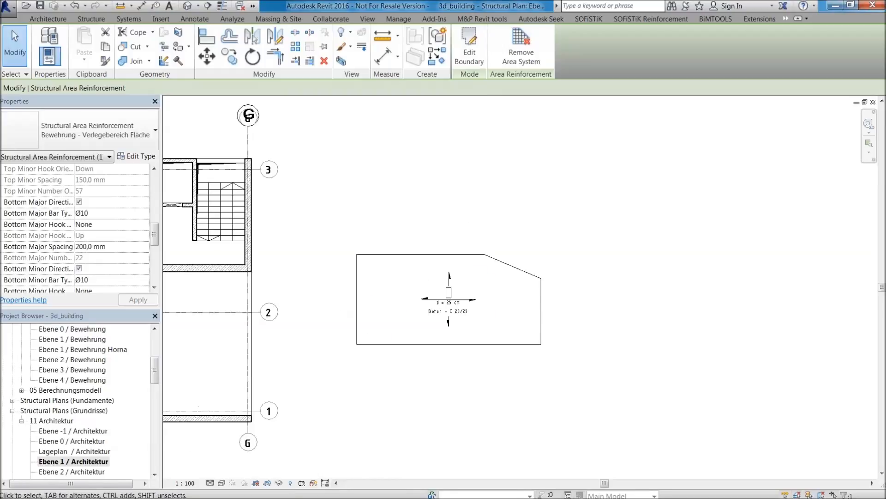
{"action": "left_click_drag", "start_coordinate": [154, 376], "coordinate": [154, 372]}
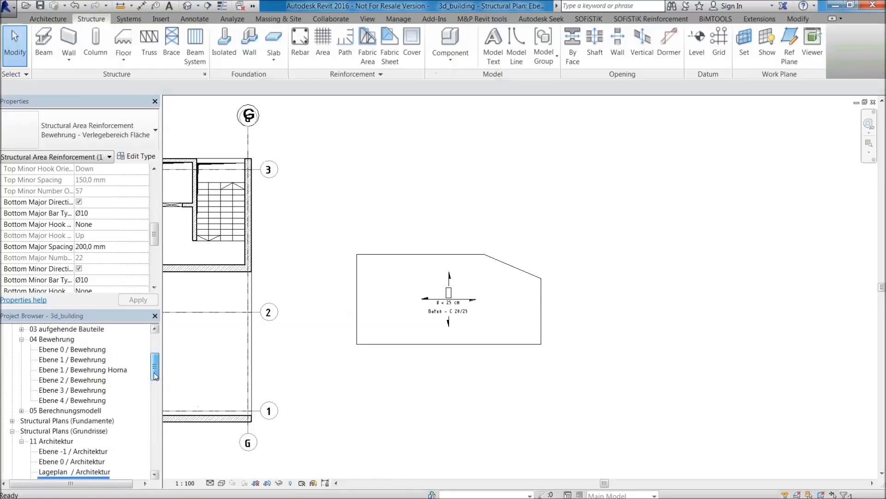
{"action": "double_click", "coordinate": [87, 359]}
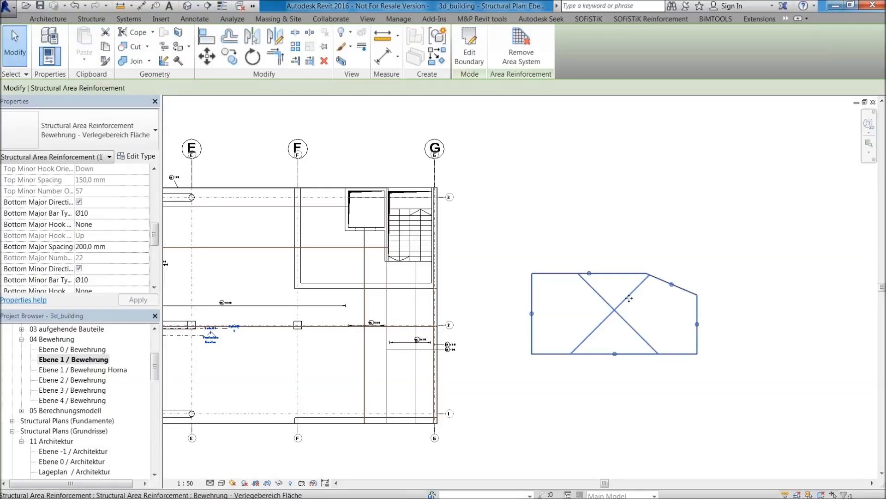
Set the Ebene 1 / Bewehrung plan's visual style to Wireframe to display the new floor's reinforcing bars.
{"action": "scroll", "coordinate": [666, 299], "scroll_direction": "up", "scroll_amount": 2}
{"action": "key", "text": "Escape"}
{"action": "left_click", "coordinate": [563, 282]}
{"action": "key", "text": "Escape"}
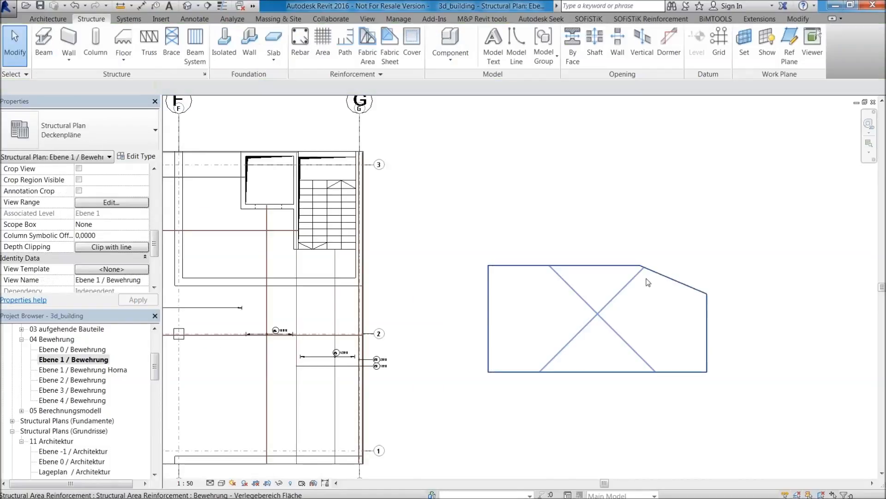
{"action": "left_click", "coordinate": [222, 483]}
{"action": "left_click", "coordinate": [245, 413]}
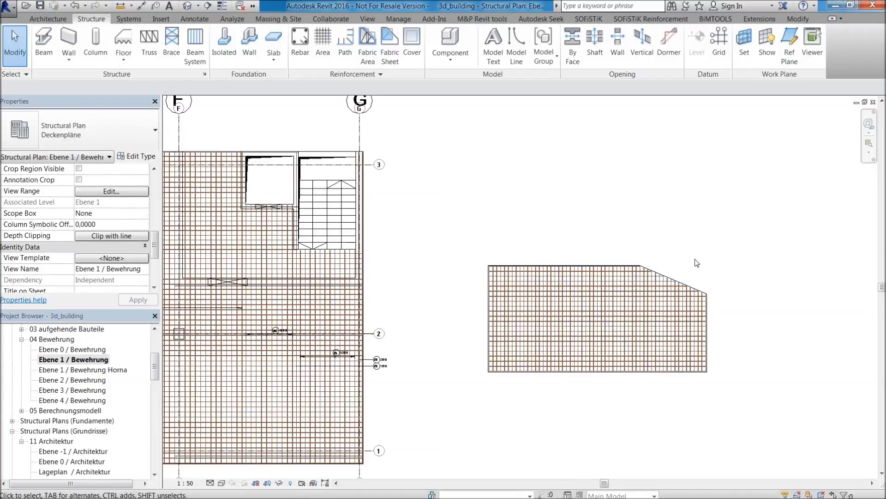
Examine the bar grid of the new floor's area reinforcement beside the building.
{"action": "scroll", "coordinate": [695, 261], "scroll_direction": "up", "scroll_amount": 1}
{"action": "scroll", "coordinate": [652, 310], "scroll_direction": "down", "scroll_amount": 1}
{"action": "middle_click_drag", "start_coordinate": [705, 322], "coordinate": [562, 317]}
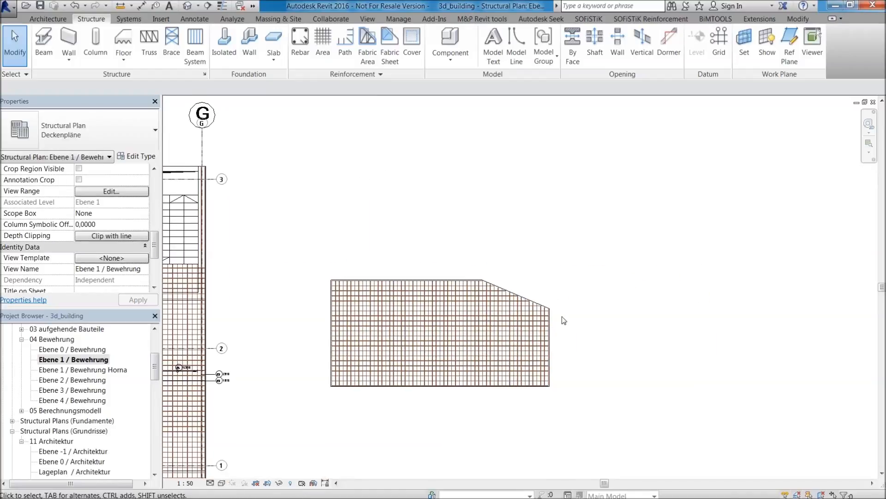
{"action": "scroll", "coordinate": [371, 362], "scroll_direction": "down", "scroll_amount": 2}
{"action": "scroll", "coordinate": [430, 319], "scroll_direction": "up", "scroll_amount": 1}
{"action": "scroll", "coordinate": [482, 305], "scroll_direction": "up", "scroll_amount": 2}
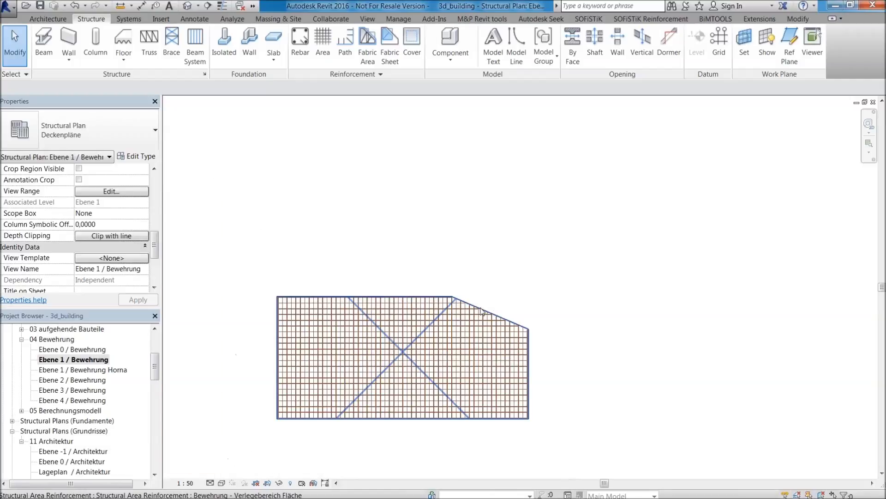
{"action": "left_click", "coordinate": [484, 309]}
{"action": "left_click", "coordinate": [528, 281]}
{"action": "scroll", "coordinate": [447, 318], "scroll_direction": "down", "scroll_amount": 2}
{"action": "middle_click_drag", "start_coordinate": [452, 290], "coordinate": [528, 262]}
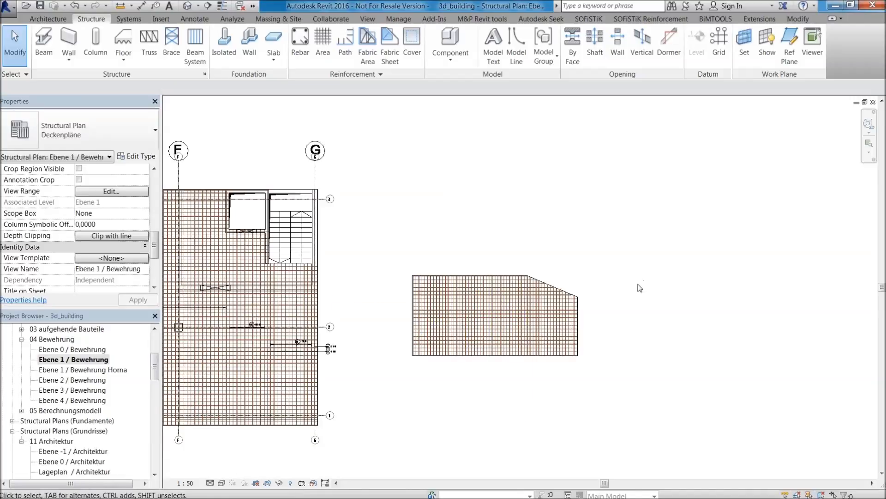
{"action": "scroll", "coordinate": [490, 307], "scroll_direction": "up", "scroll_amount": 1}
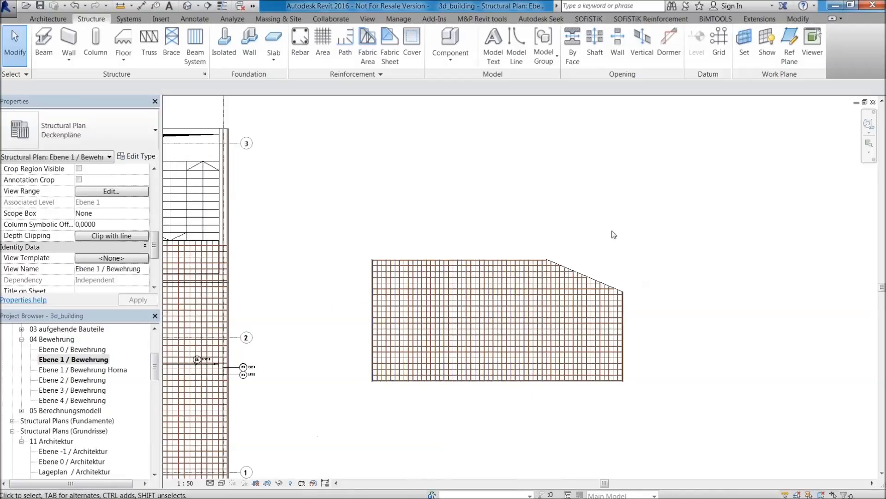
{"action": "scroll", "coordinate": [586, 262], "scroll_direction": "up", "scroll_amount": 1}
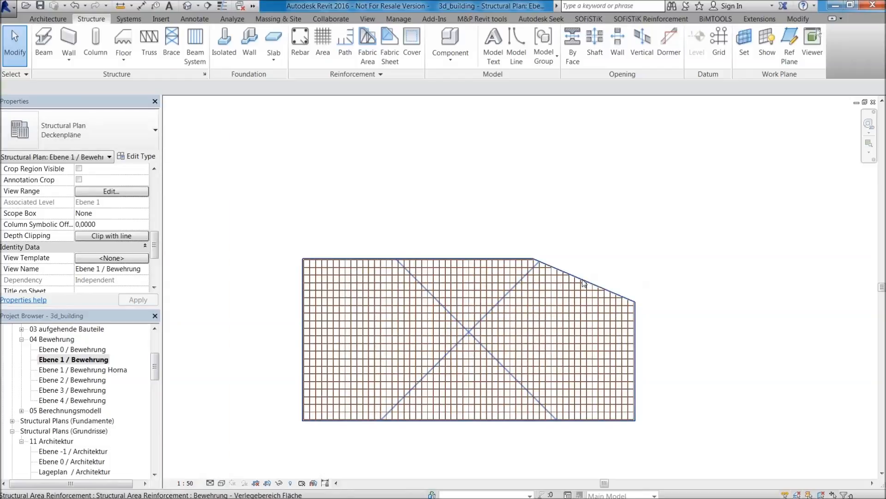
Start another area reinforcement on the new floor and disable its bottom major and bottom minor directions.
{"action": "left_click", "coordinate": [584, 284]}
{"action": "key", "text": "Escape"}
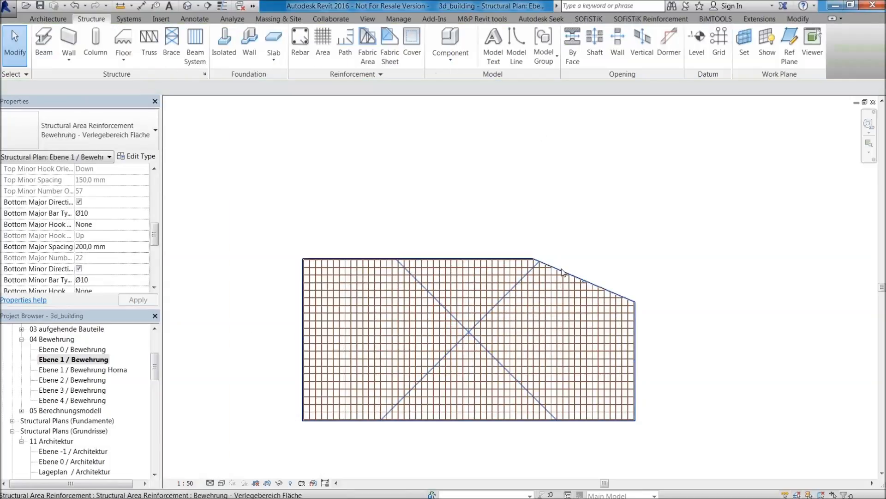
{"action": "left_click", "coordinate": [585, 280]}
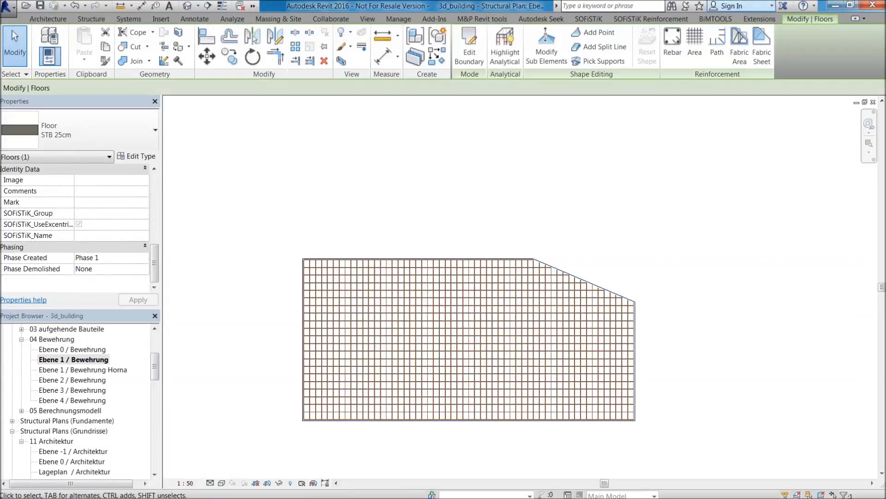
{"action": "left_click", "coordinate": [695, 48]}
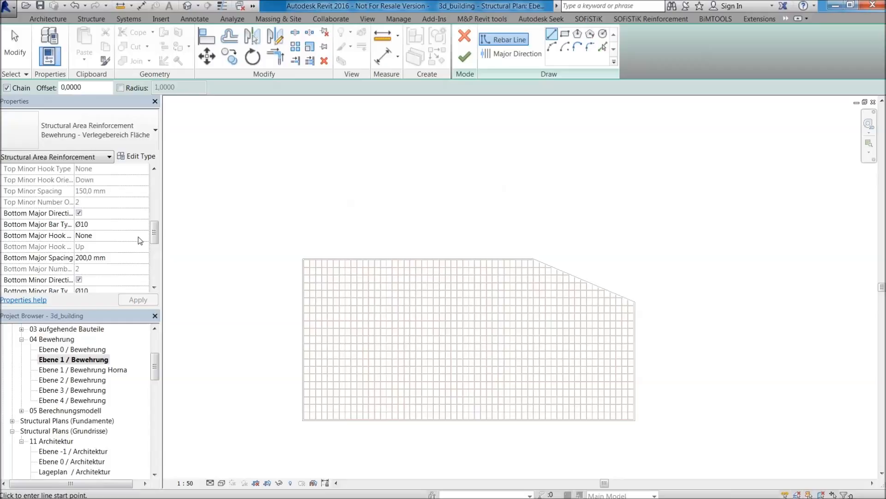
{"action": "left_click", "coordinate": [79, 214]}
{"action": "left_click", "coordinate": [79, 280]}
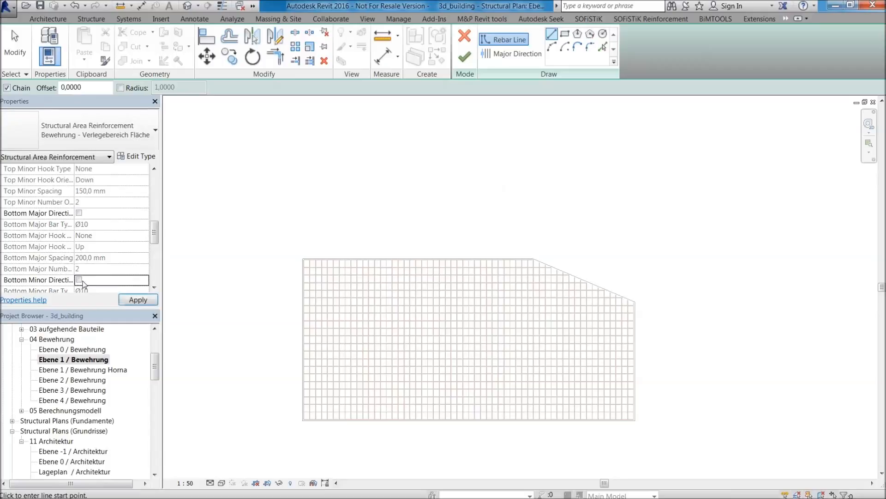
Enable the top minor direction with Ø14 bars at 200 mm spacing.
{"action": "left_click_drag", "start_coordinate": [154, 235], "coordinate": [155, 220]}
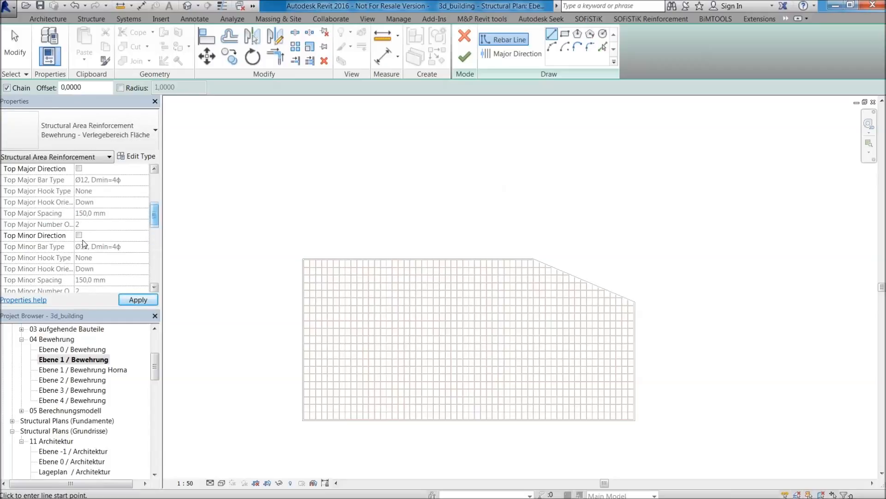
{"action": "left_click", "coordinate": [79, 236]}
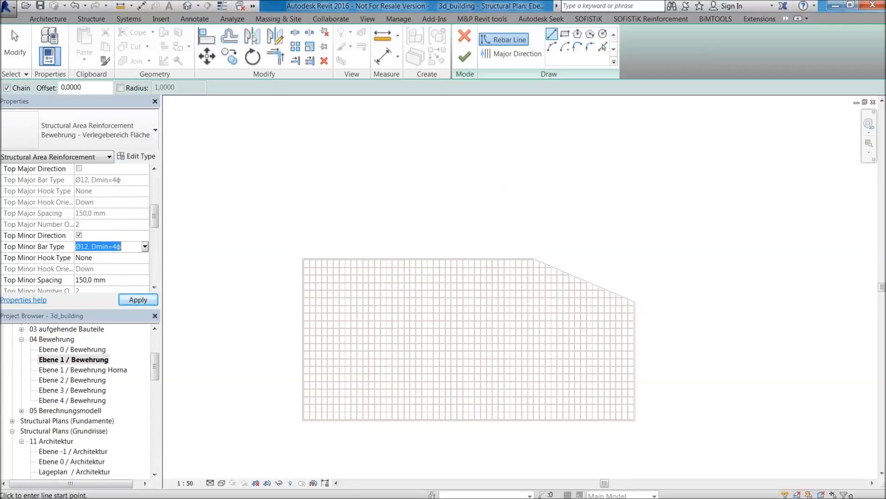
{"action": "scroll", "coordinate": [146, 248], "scroll_direction": "down", "scroll_amount": 4}
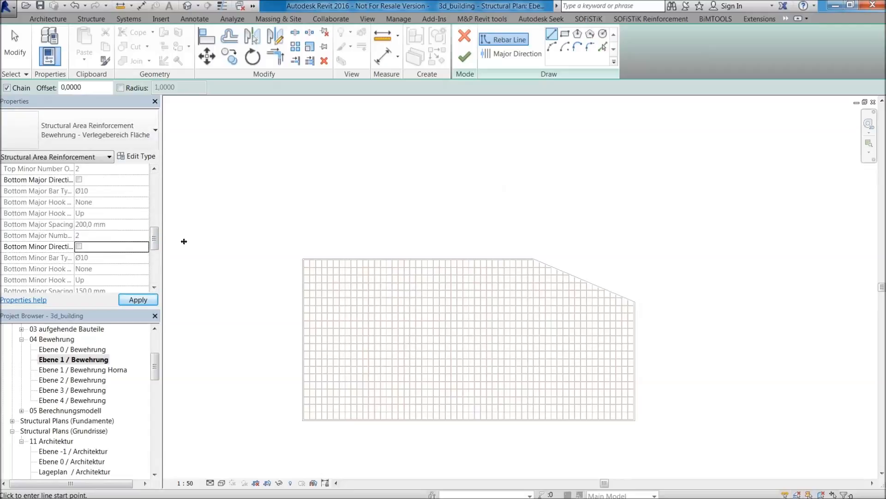
{"action": "left_click_drag", "start_coordinate": [155, 242], "coordinate": [155, 226]}
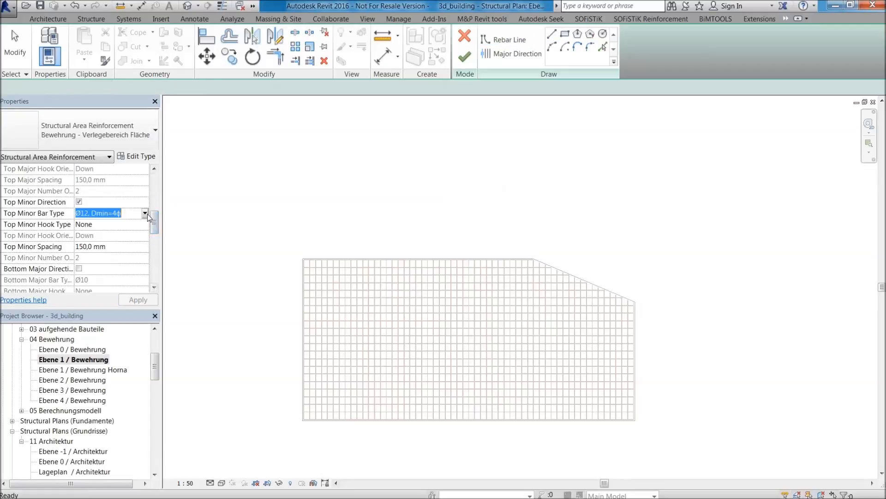
{"action": "left_click", "coordinate": [145, 213]}
{"action": "left_click", "coordinate": [138, 253]}
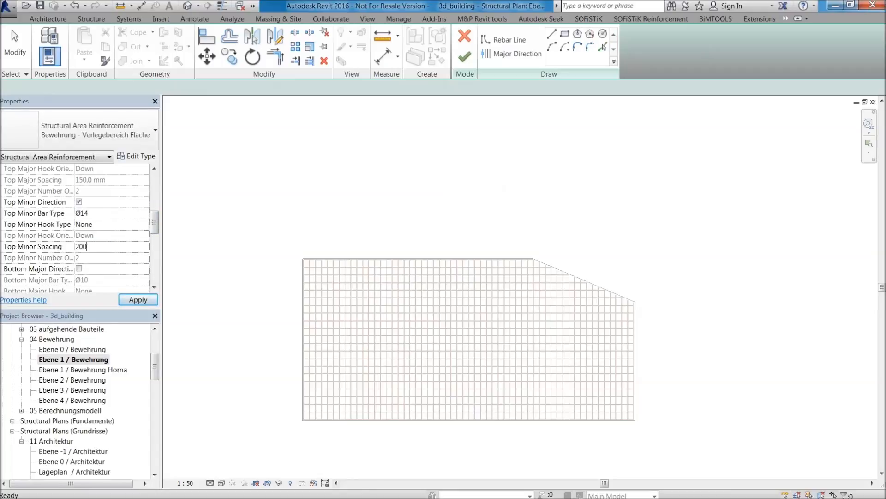
Sketch a rectangular reinforcement boundary about 2.72 m by 1.50 m inside the floor.
{"action": "left_click", "coordinate": [553, 36]}
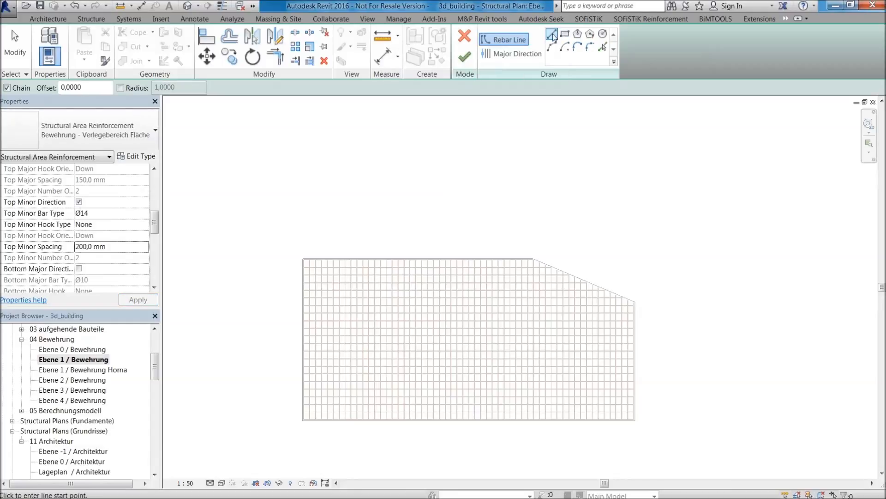
{"action": "left_click", "coordinate": [565, 35]}
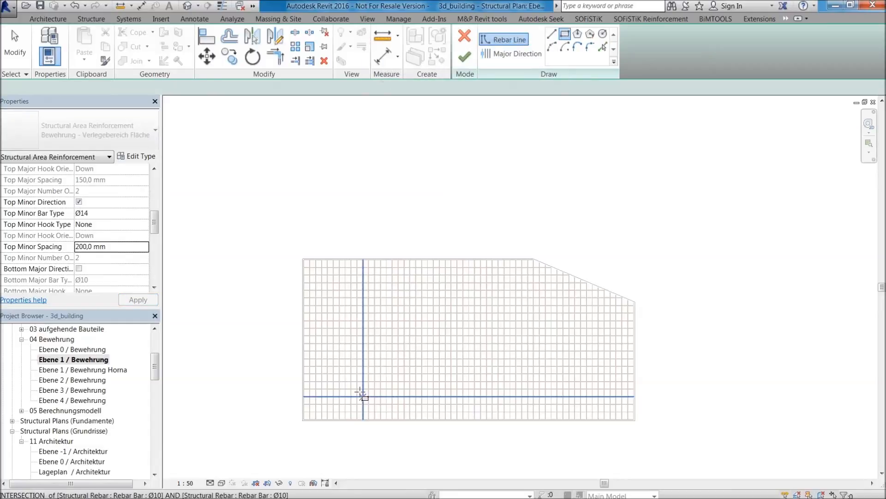
{"action": "scroll", "coordinate": [368, 328], "scroll_direction": "up", "scroll_amount": 2}
{"action": "scroll", "coordinate": [355, 302], "scroll_direction": "up", "scroll_amount": 1}
{"action": "left_click", "coordinate": [354, 300]}
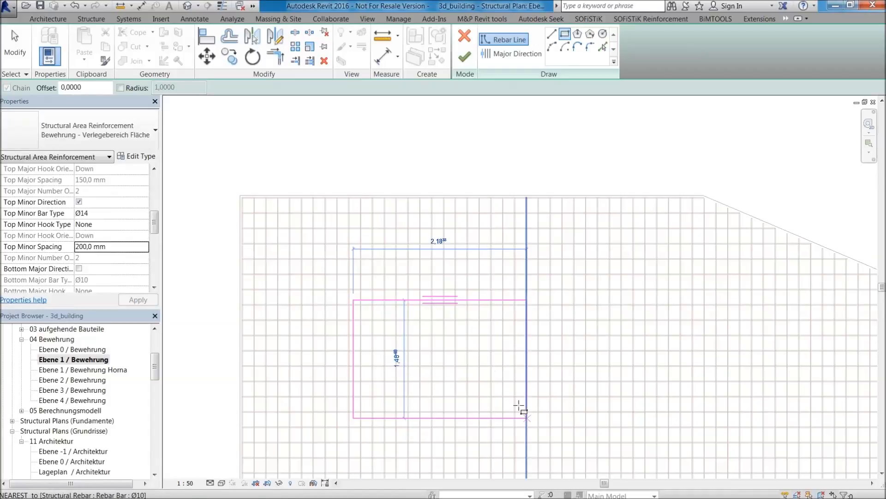
{"action": "middle_click_drag", "start_coordinate": [527, 412], "coordinate": [353, 294]}
{"action": "left_click", "coordinate": [396, 302]}
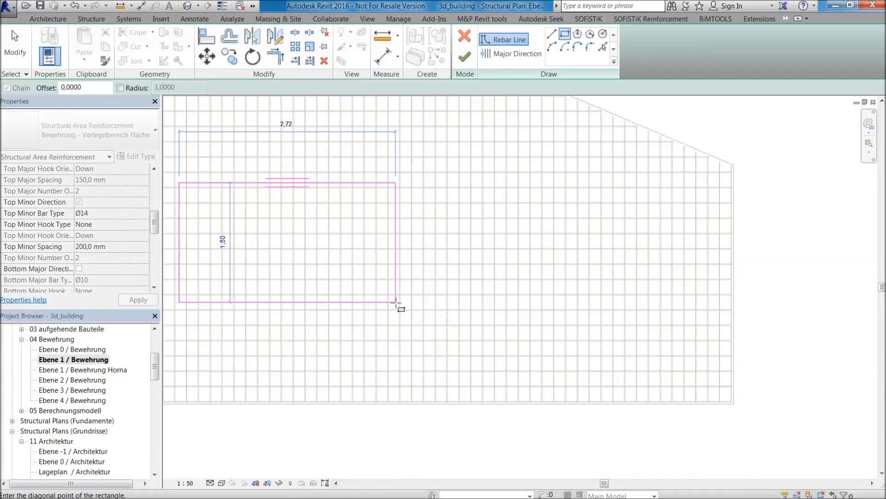
{"action": "middle_click_drag", "start_coordinate": [400, 300], "coordinate": [533, 344]}
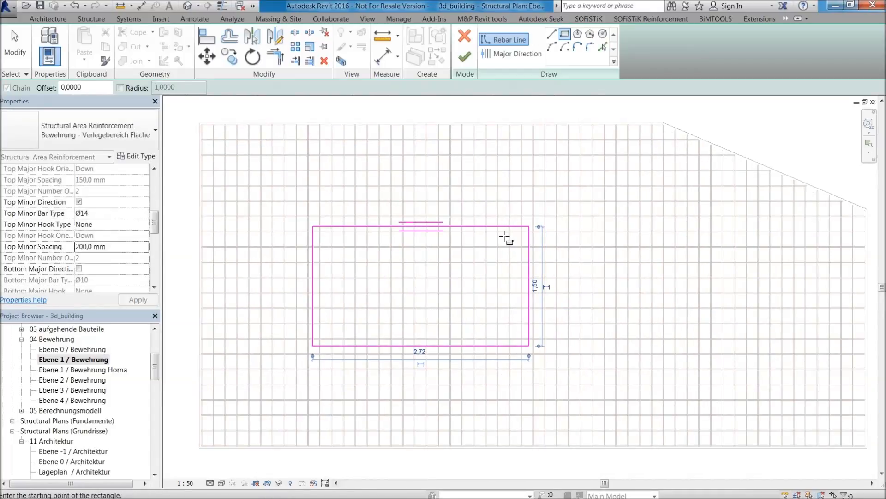
Set the distance between the boundary's upper line and the floor's upper edge to 1.20 m.
{"action": "scroll", "coordinate": [597, 264], "scroll_direction": "down", "scroll_amount": 2}
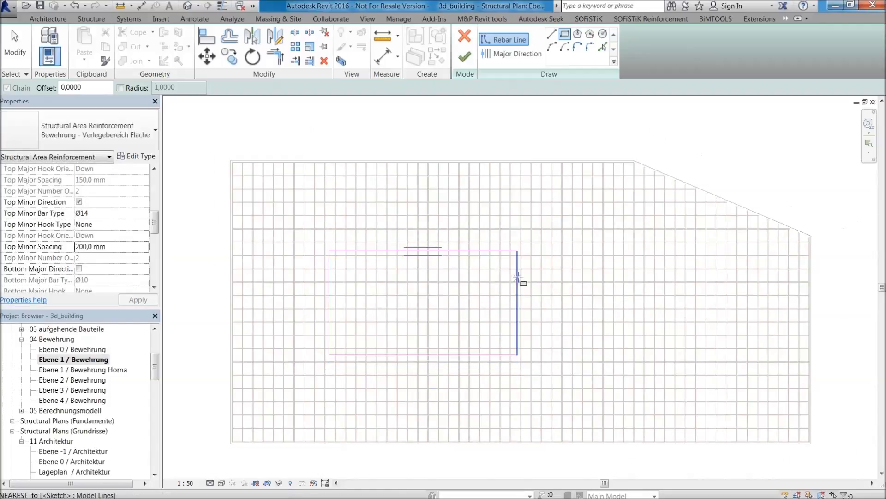
{"action": "key", "text": "Escape"}
{"action": "left_click", "coordinate": [491, 251]}
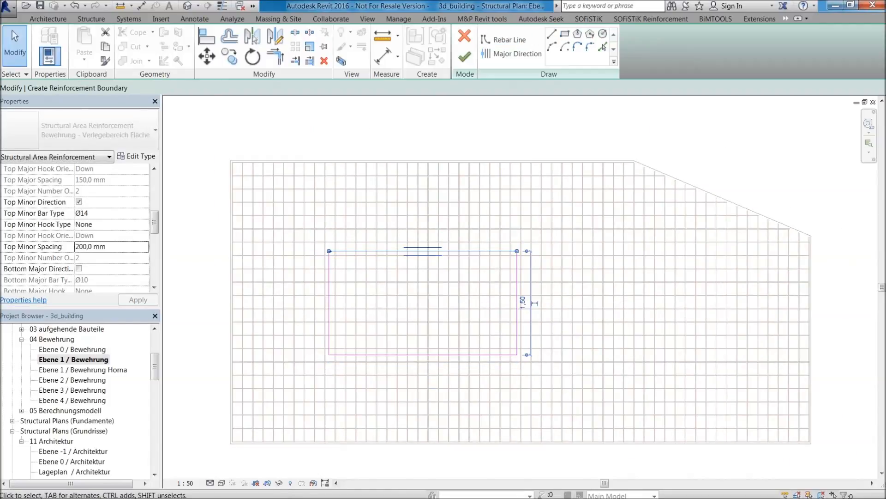
{"action": "left_click_drag", "start_coordinate": [533, 156], "coordinate": [533, 157]}
{"action": "left_click", "coordinate": [526, 202]}
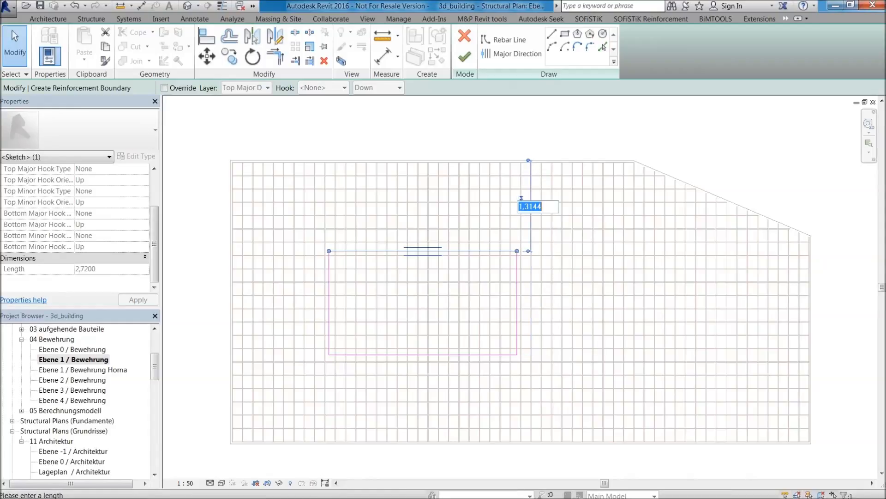
{"action": "type", "text": "1,"}
{"action": "key", "text": "Return"}
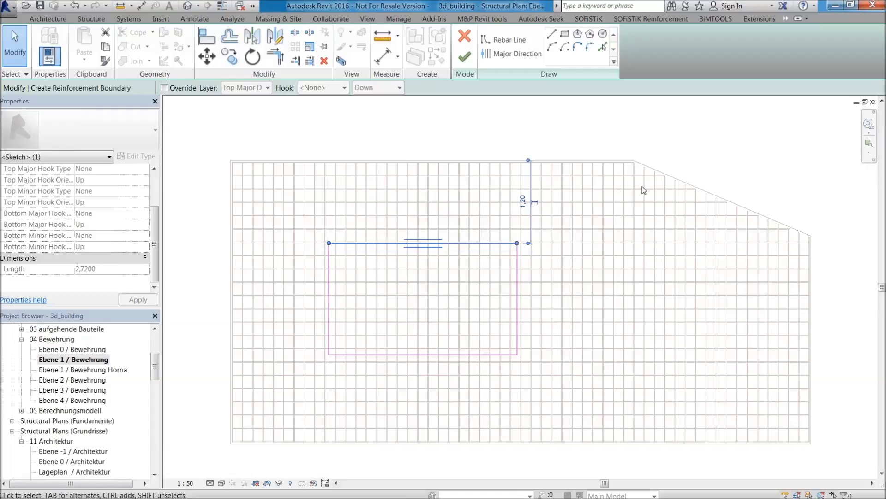
Set the boundary's right line 4.00 m from the floor's right edge and finish the area reinforcement.
{"action": "left_click", "coordinate": [516, 274]}
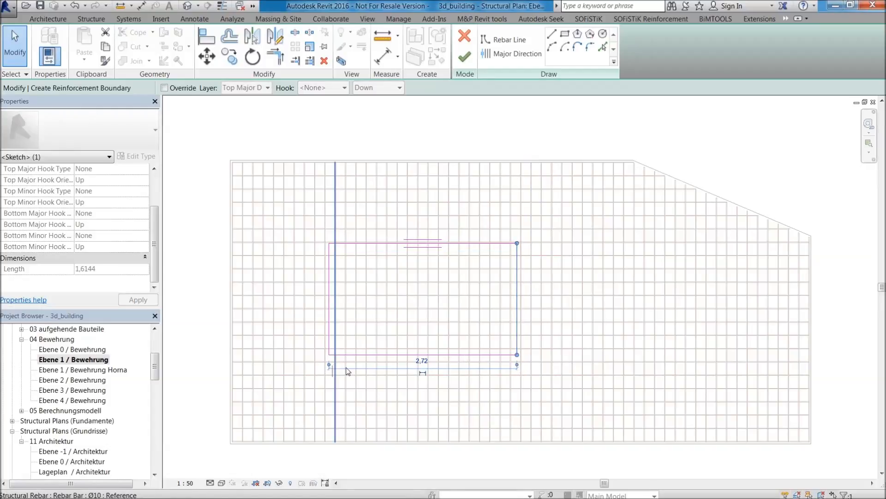
{"action": "right_click", "coordinate": [814, 353]}
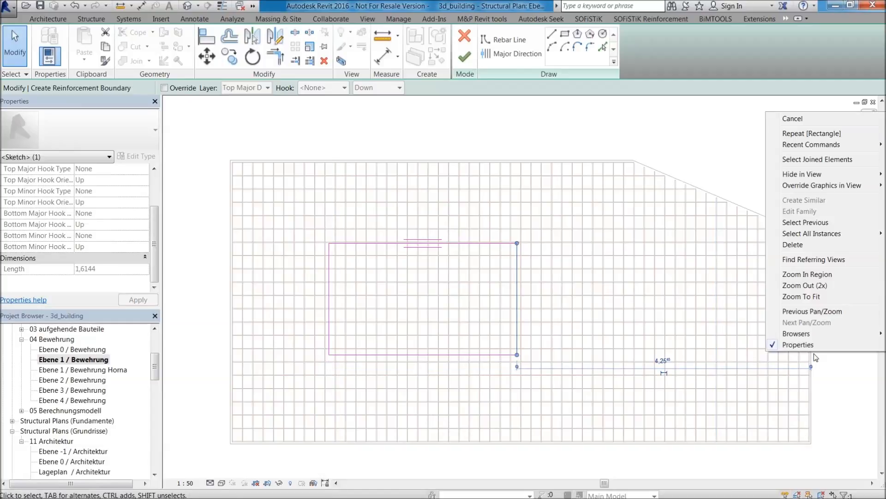
{"action": "left_click", "coordinate": [664, 362]}
{"action": "type", "text": "4"}
{"action": "key", "text": "Return"}
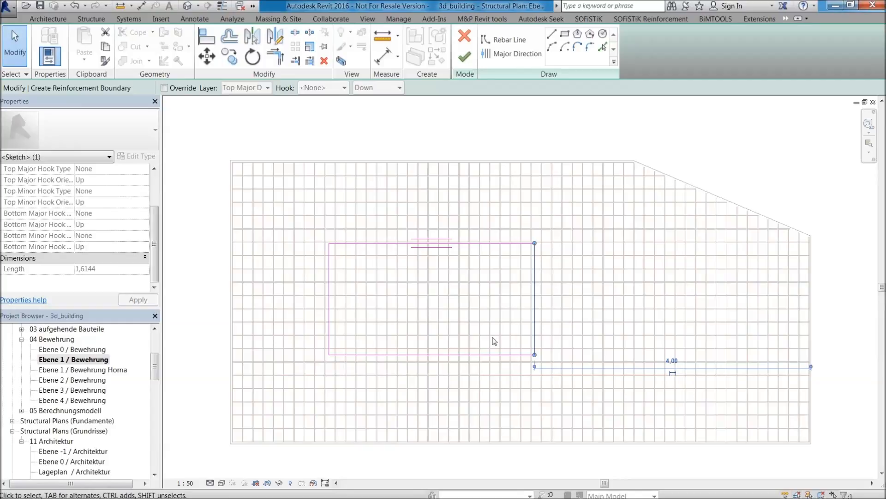
{"action": "left_click", "coordinate": [465, 58]}
Remove the area system from the rectangular top reinforcement and select its Ø14 rebar set.
{"action": "scroll", "coordinate": [468, 284], "scroll_direction": "up", "scroll_amount": 2}
{"action": "key", "text": "Escape"}
{"action": "left_click", "coordinate": [471, 251]}
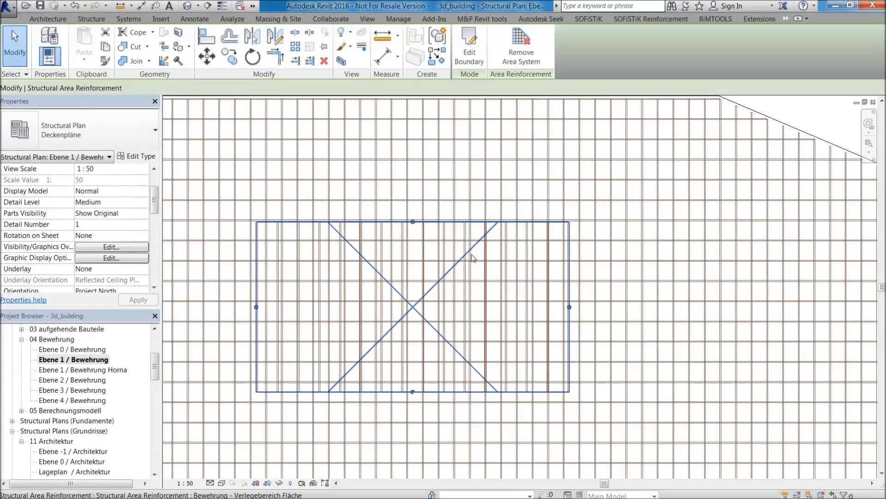
{"action": "scroll", "coordinate": [347, 250], "scroll_direction": "down", "scroll_amount": 2}
{"action": "left_click", "coordinate": [521, 46]}
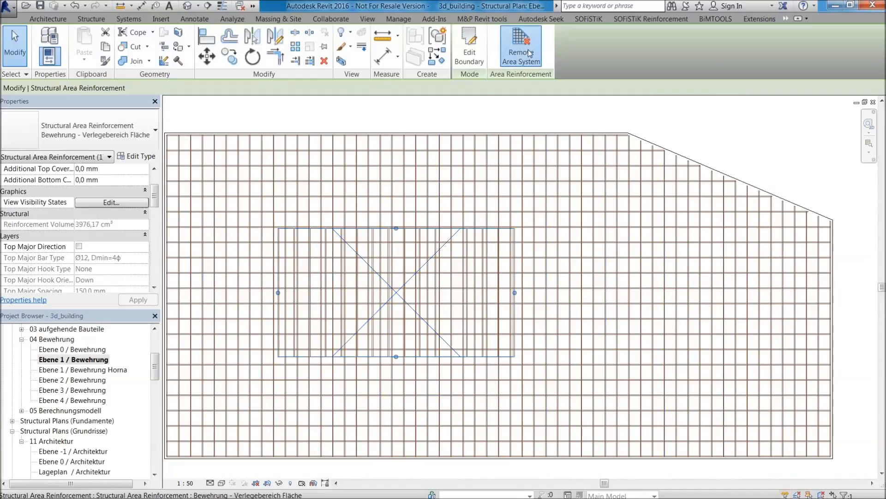
{"action": "key", "text": "Escape"}
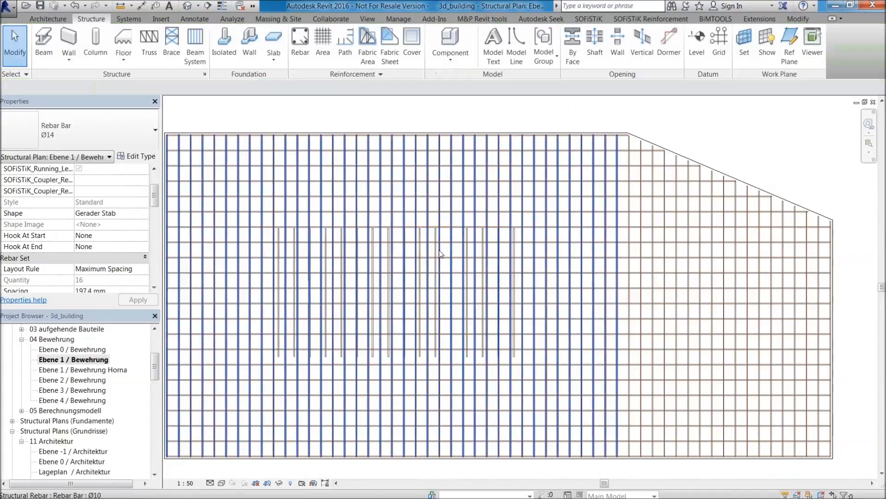
{"action": "left_click", "coordinate": [436, 249]}
{"action": "scroll", "coordinate": [442, 245], "scroll_direction": "down", "scroll_amount": 2}
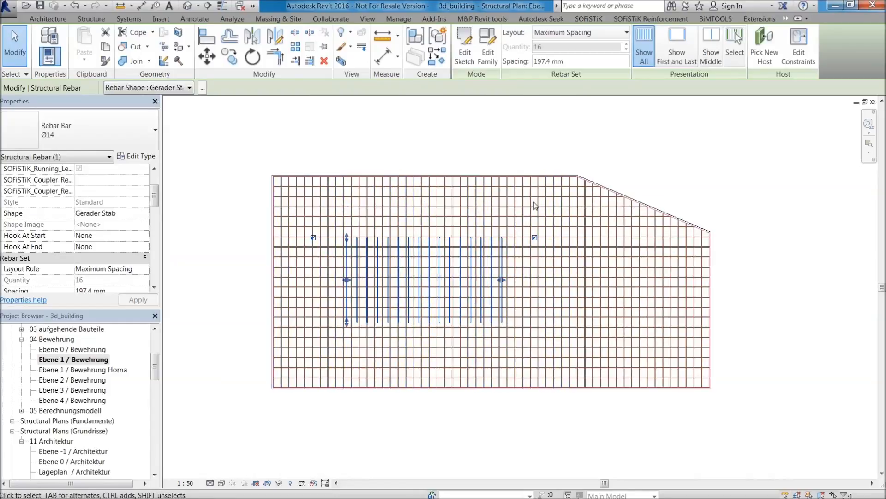
Open the sheet B.01 - Decke Ebene 1 and bring the separate floor beside axis G into view.
{"action": "scroll", "coordinate": [661, 157], "scroll_direction": "down", "scroll_amount": 2}
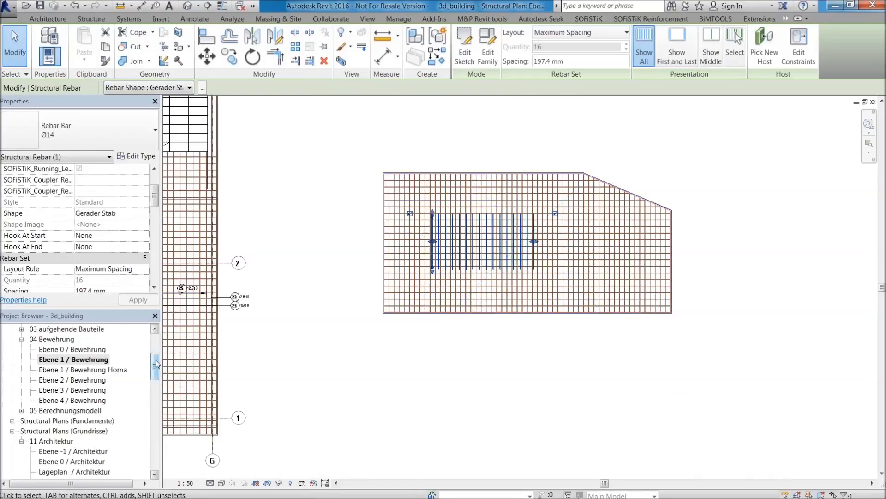
{"action": "left_click_drag", "start_coordinate": [155, 364], "coordinate": [158, 431]}
{"action": "double_click", "coordinate": [64, 410]}
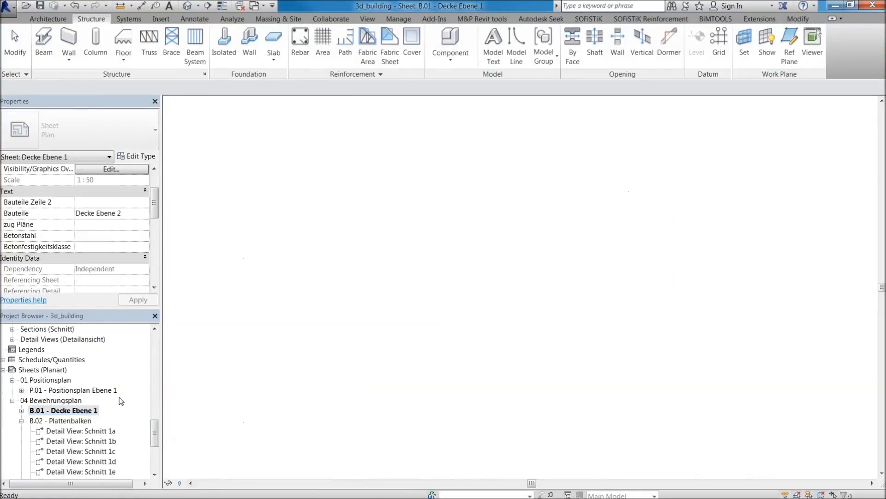
{"action": "scroll", "coordinate": [756, 206], "scroll_direction": "down", "scroll_amount": 2}
{"action": "middle_click_drag", "start_coordinate": [755, 206], "coordinate": [502, 272]}
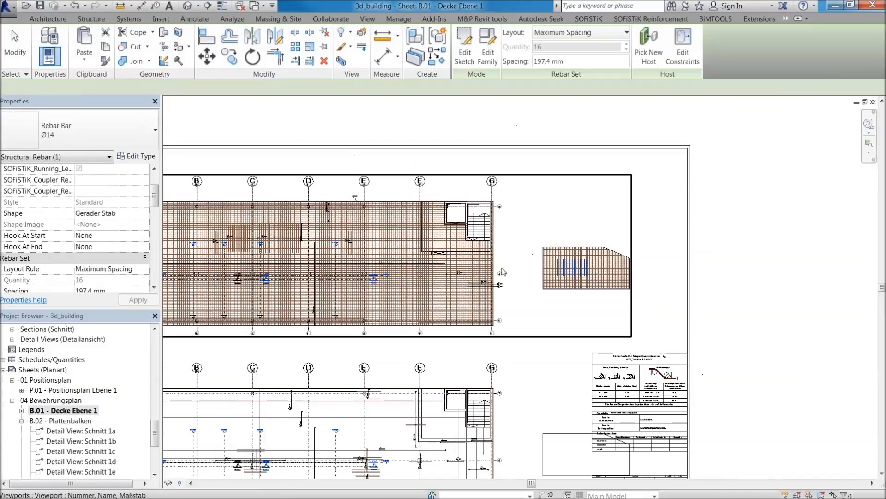
Activate the upper floor plan on the sheet and hide the separate floor's Ø14 rebar set in that view.
{"action": "scroll", "coordinate": [614, 298], "scroll_direction": "up", "scroll_amount": 2}
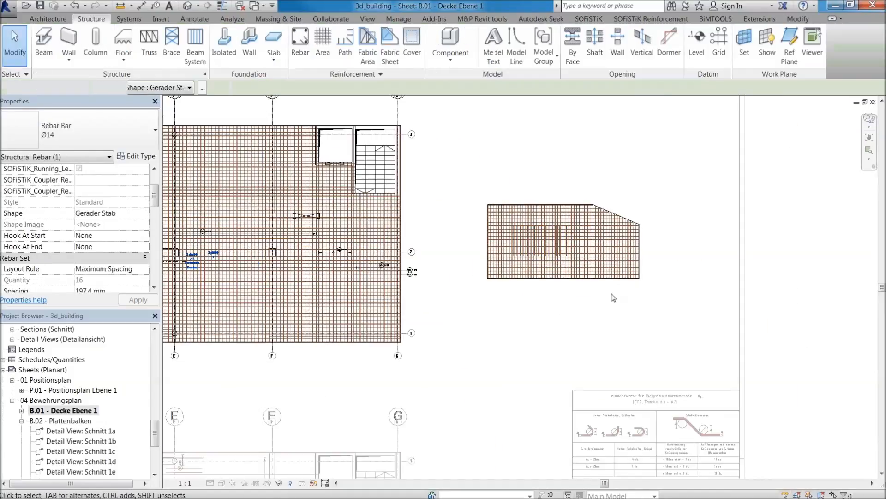
{"action": "left_click", "coordinate": [549, 180]}
{"action": "middle_click_drag", "start_coordinate": [549, 180], "coordinate": [505, 222]}
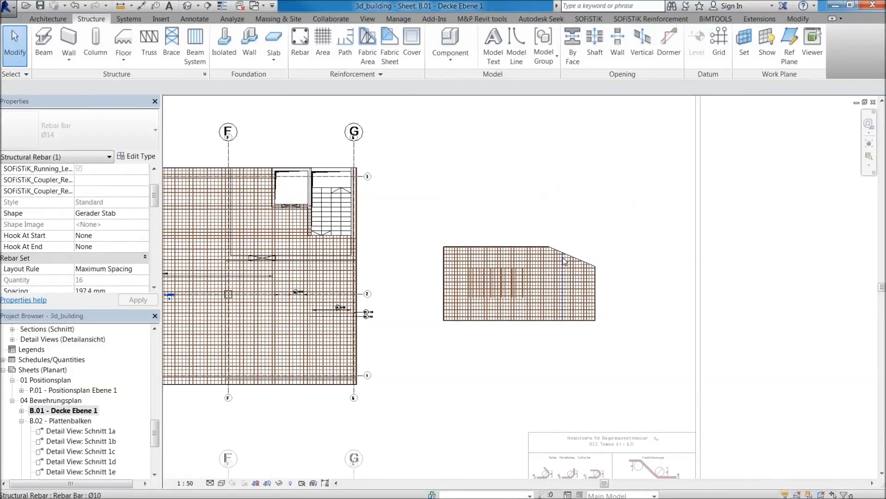
{"action": "left_click", "coordinate": [651, 19]}
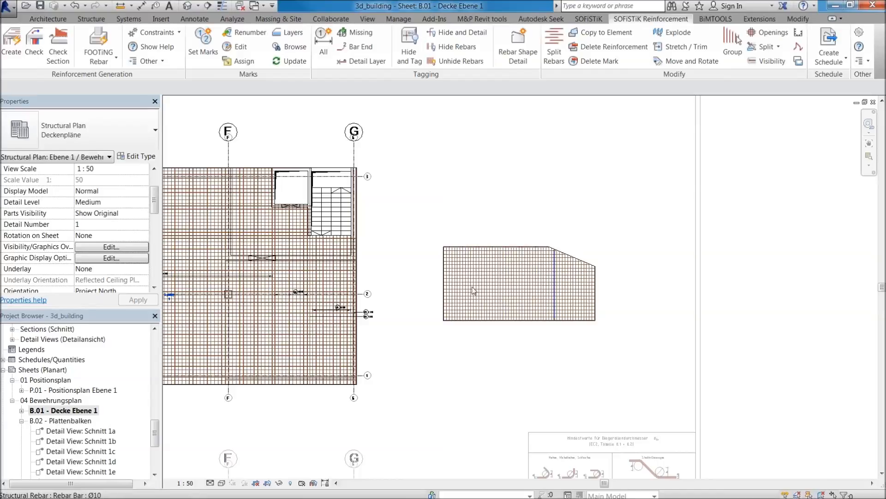
Deactivate the upper plan, activate the lower floor plan on the sheet and set its visual style to Wireframe.
{"action": "scroll", "coordinate": [548, 379], "scroll_direction": "down", "scroll_amount": 5}
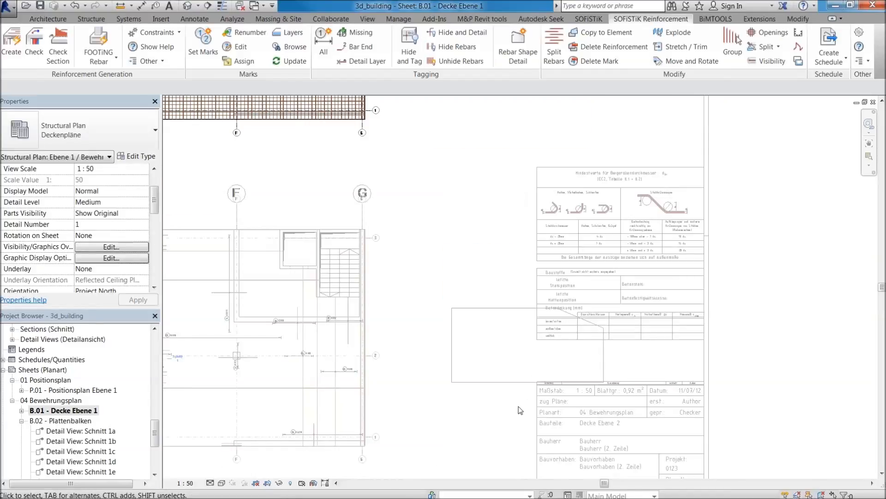
{"action": "double_click", "coordinate": [447, 267]}
{"action": "scroll", "coordinate": [471, 319], "scroll_direction": "up", "scroll_amount": 2}
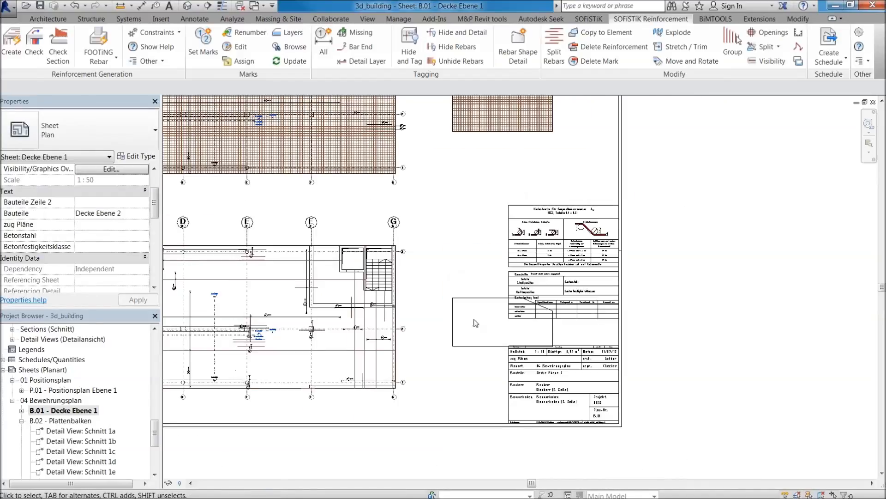
{"action": "scroll", "coordinate": [439, 344], "scroll_direction": "up", "scroll_amount": 2}
{"action": "scroll", "coordinate": [439, 344], "scroll_direction": "down", "scroll_amount": 2}
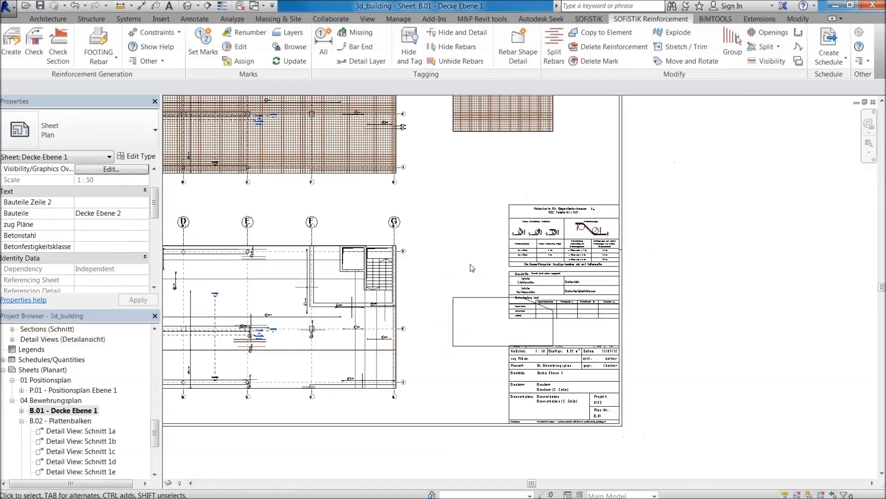
{"action": "scroll", "coordinate": [405, 319], "scroll_direction": "down", "scroll_amount": 2}
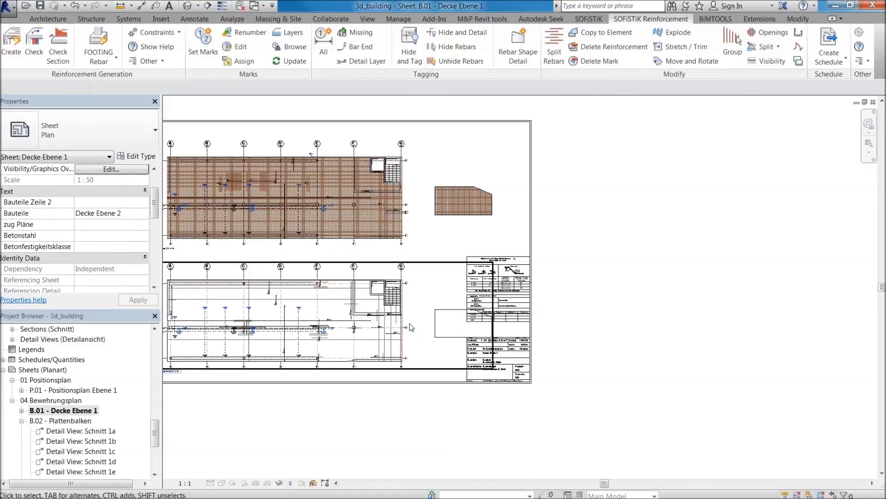
{"action": "double_click", "coordinate": [405, 324]}
{"action": "left_click", "coordinate": [222, 483]}
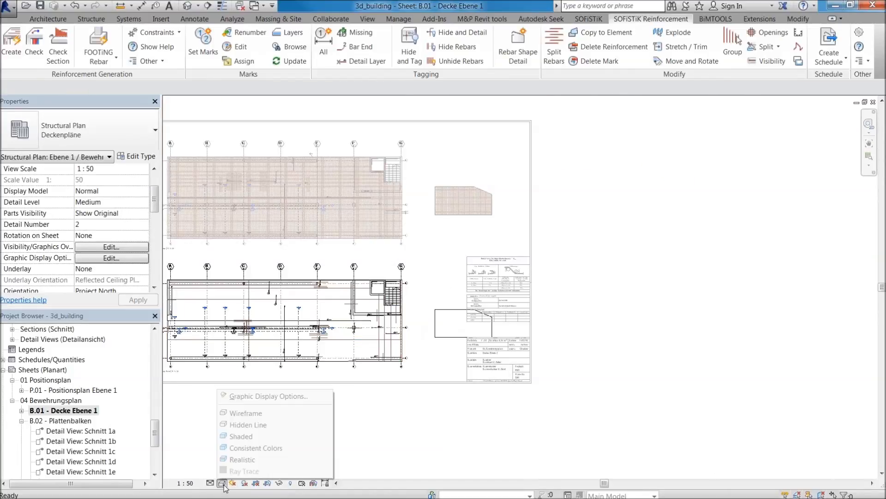
{"action": "left_click", "coordinate": [253, 415]}
Select the separate floor's Ø14 rebar set in the lower plan and apply Hide and Tag to it.
{"action": "scroll", "coordinate": [443, 325], "scroll_direction": "up", "scroll_amount": 2}
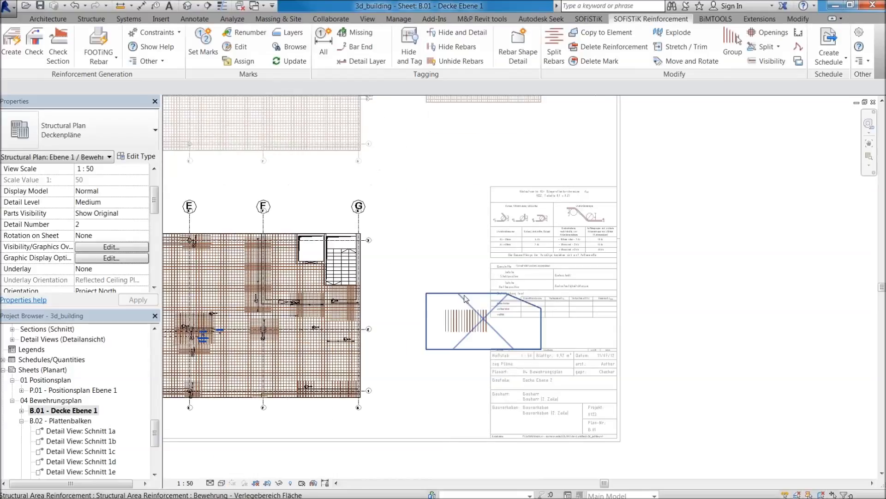
{"action": "scroll", "coordinate": [474, 320], "scroll_direction": "up", "scroll_amount": 1}
{"action": "left_click", "coordinate": [223, 483]}
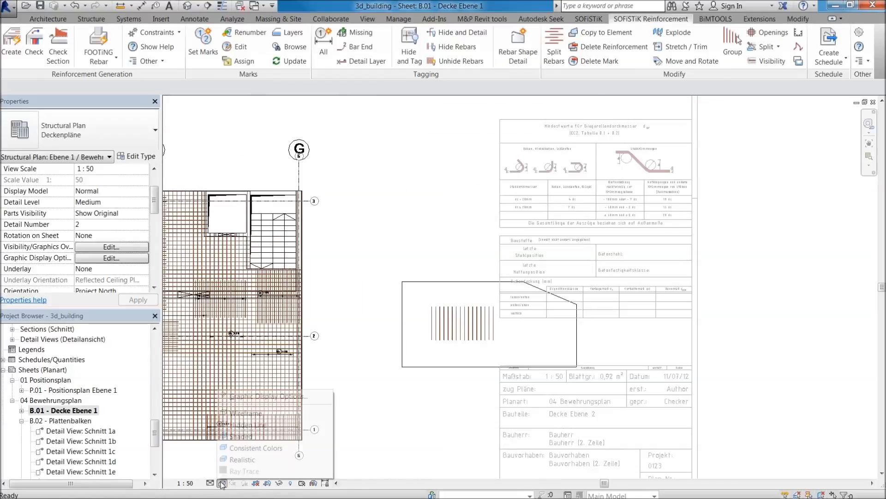
{"action": "left_click", "coordinate": [237, 438]}
{"action": "mouse_move", "coordinate": [360, 248]}
{"action": "left_mouse_down"}
{"action": "mouse_move", "coordinate": [496, 396]}
{"action": "mouse_move", "coordinate": [518, 398]}
{"action": "left_mouse_up"}
{"action": "scroll", "coordinate": [517, 383], "scroll_direction": "down", "scroll_amount": 2}
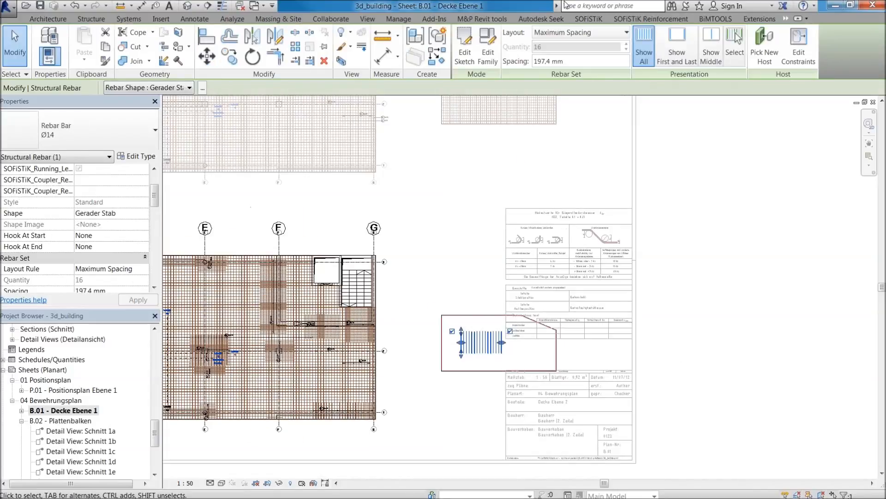
{"action": "left_click", "coordinate": [629, 20]}
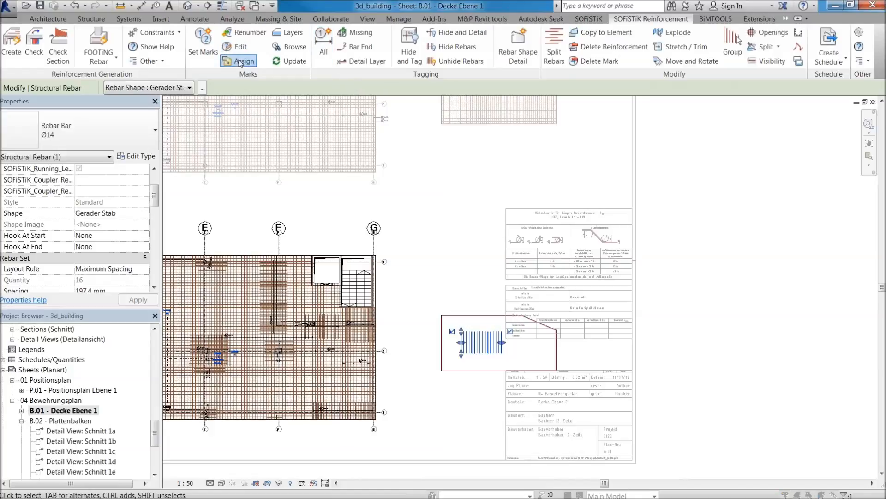
{"action": "left_click", "coordinate": [240, 62]}
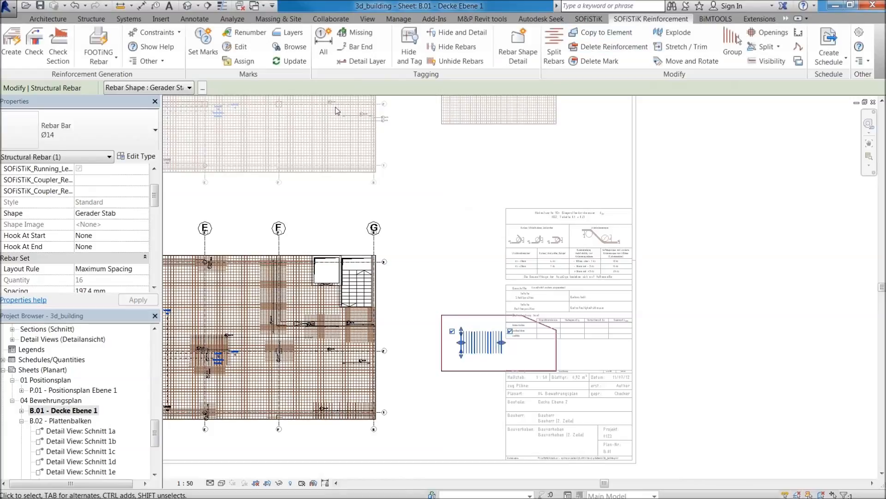
{"action": "left_click", "coordinate": [412, 45]}
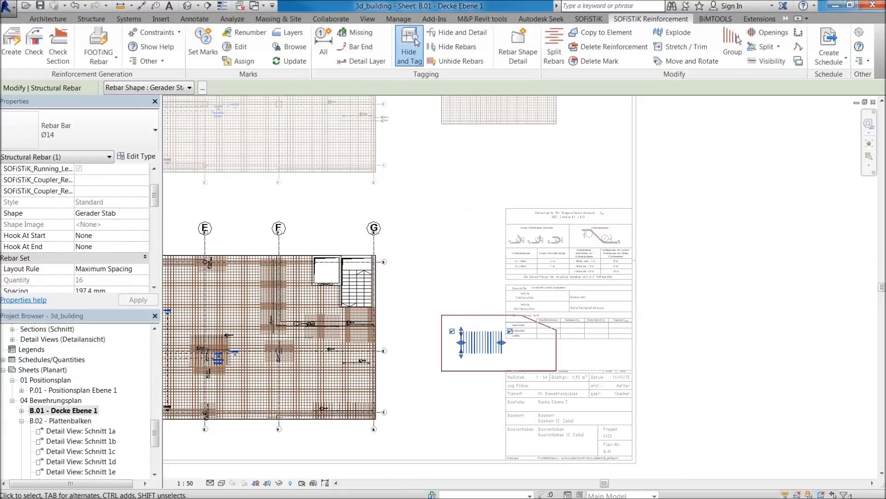
{"action": "left_click", "coordinate": [535, 289]}
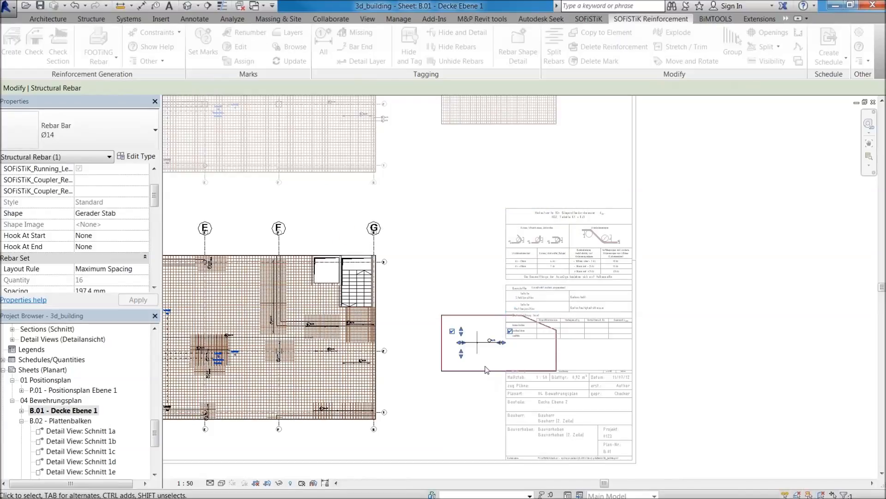
{"action": "scroll", "coordinate": [485, 365], "scroll_direction": "up", "scroll_amount": 3}
{"action": "scroll", "coordinate": [482, 319], "scroll_direction": "up", "scroll_amount": 3}
{"action": "key", "text": "Escape"}
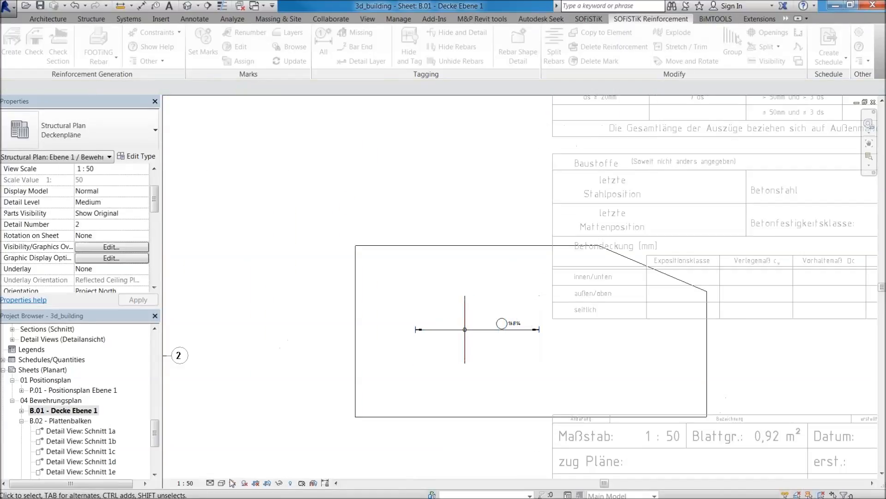
Review the parameter values of the Ø14 rebar set's tag and cancel the dialog.
{"action": "left_click", "coordinate": [222, 483]}
{"action": "left_click", "coordinate": [510, 309]}
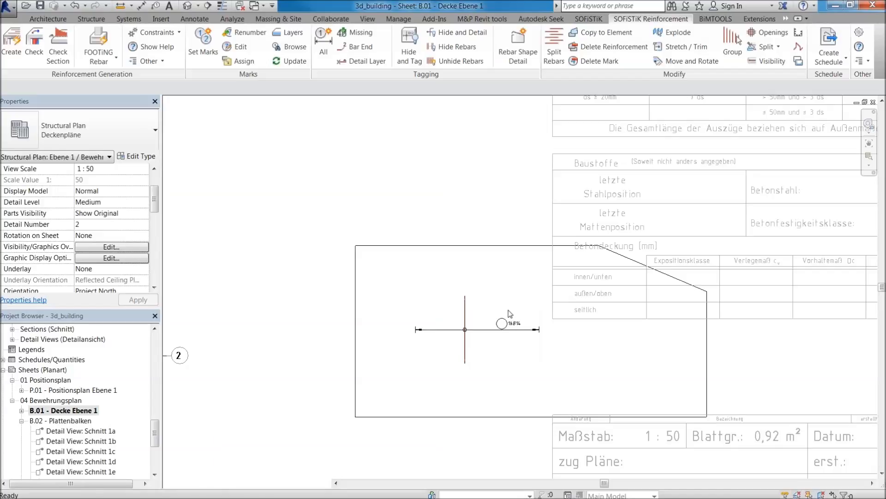
{"action": "left_click", "coordinate": [511, 326]}
{"action": "left_click", "coordinate": [516, 324]}
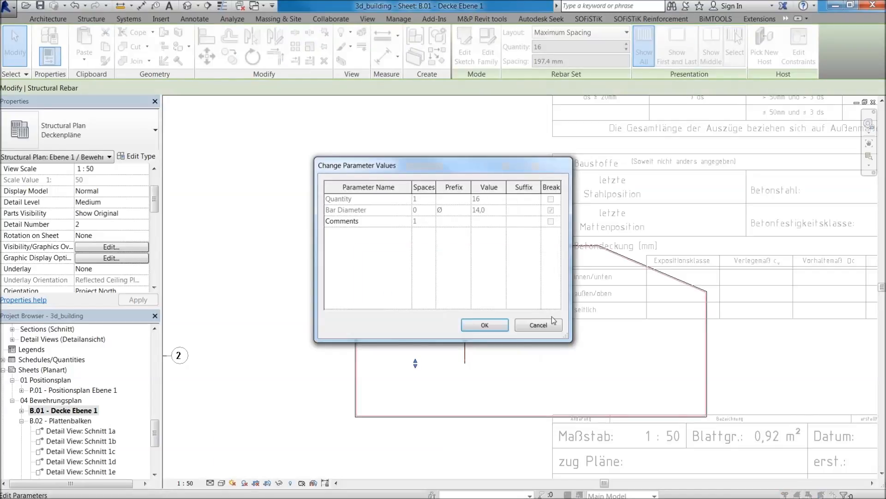
{"action": "left_click", "coordinate": [538, 325]}
{"action": "key", "text": "Escape"}
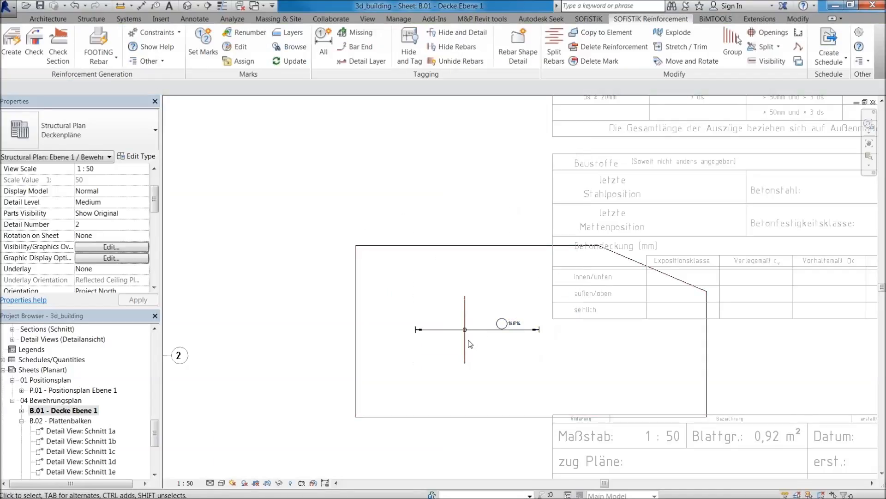
Check the Ø14 rebar set's rebar number and schedule mark in its properties.
{"action": "left_click", "coordinate": [474, 341]}
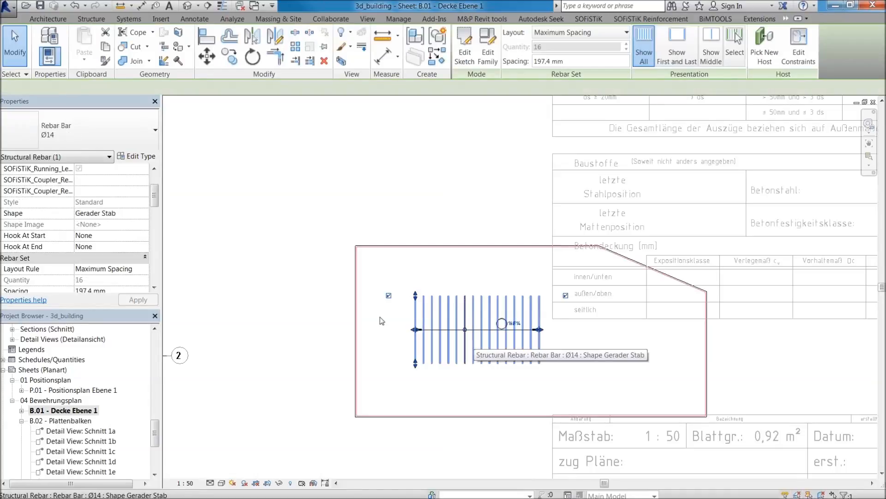
{"action": "left_click_drag", "start_coordinate": [156, 204], "coordinate": [156, 193]}
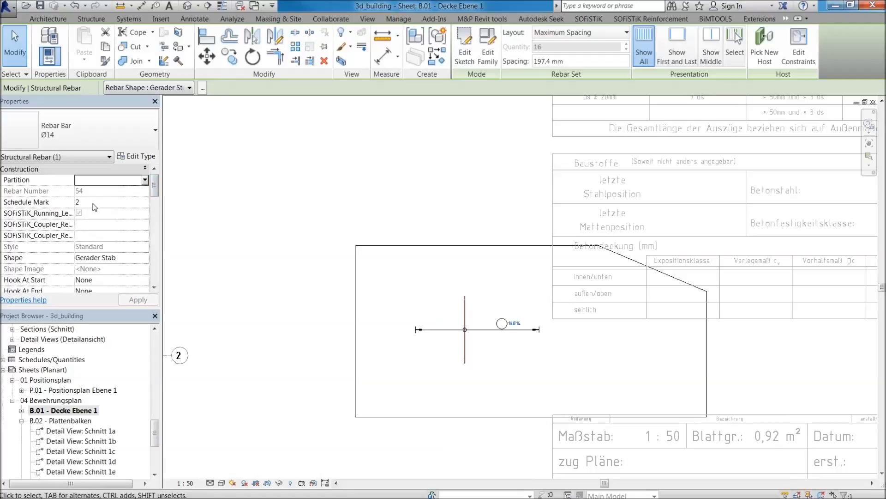
{"action": "left_click", "coordinate": [438, 241]}
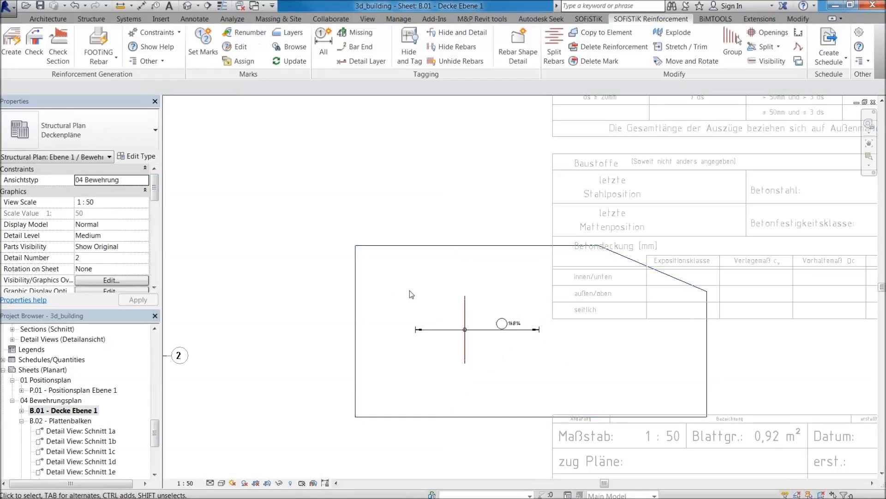
Run Set Marks to assign marks to the reinforcement.
{"action": "left_click", "coordinate": [215, 37]}
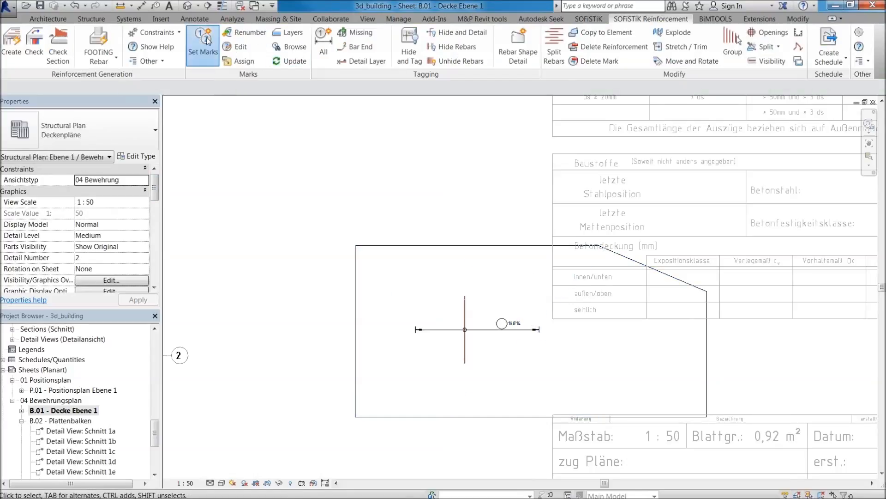
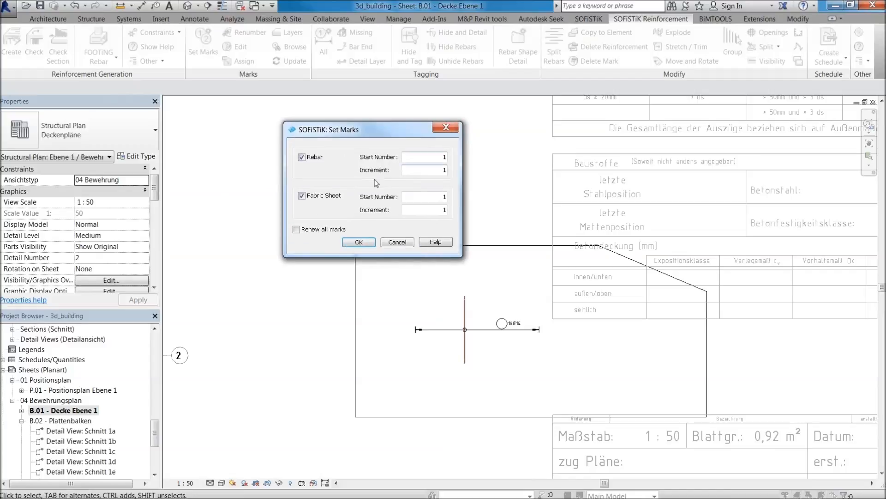
Renew all rebar and fabric sheet marks with start number 1 and increment 1, and check the mark on the bar set.
{"action": "left_click", "coordinate": [367, 243]}
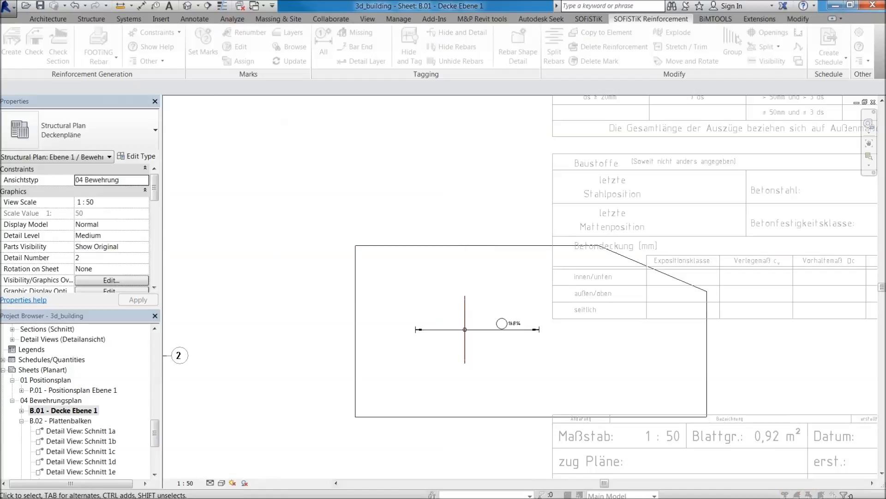
{"action": "left_click", "coordinate": [542, 285]}
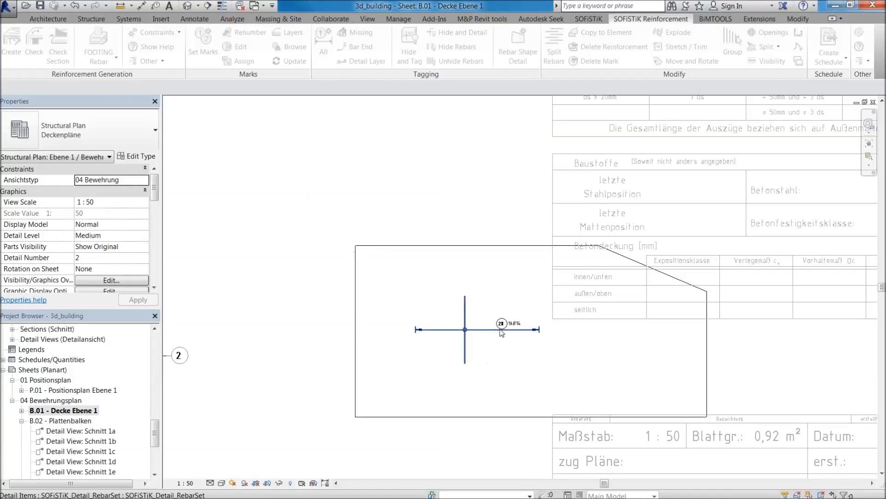
{"action": "scroll", "coordinate": [507, 322], "scroll_direction": "up", "scroll_amount": 4}
{"action": "scroll", "coordinate": [545, 309], "scroll_direction": "up", "scroll_amount": 1}
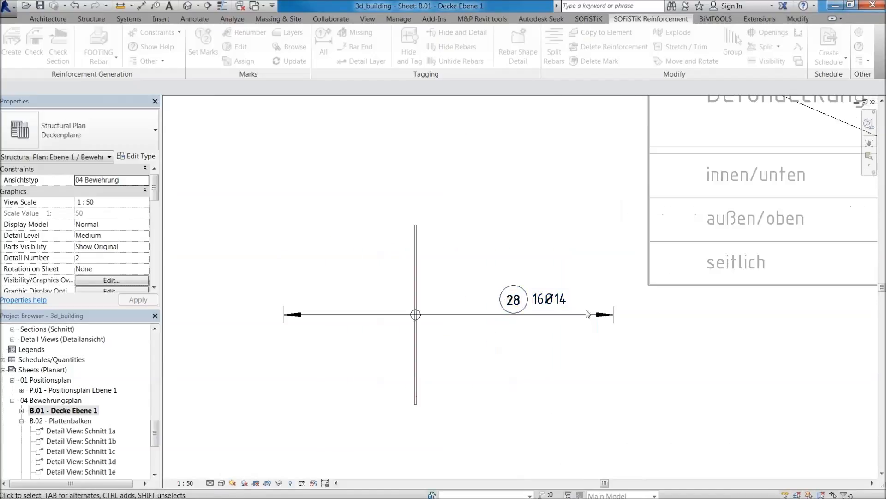
{"action": "left_click", "coordinate": [510, 314]}
Deactivate the reinforcement plan viewport to return to editing sheet B.01 - Decke Ebene 1.
{"action": "left_click_drag", "start_coordinate": [510, 314], "coordinate": [457, 300]}
{"action": "scroll", "coordinate": [456, 300], "scroll_direction": "down", "scroll_amount": 5}
{"action": "left_click", "coordinate": [466, 221]}
{"action": "scroll", "coordinate": [353, 243], "scroll_direction": "down", "scroll_amount": 2}
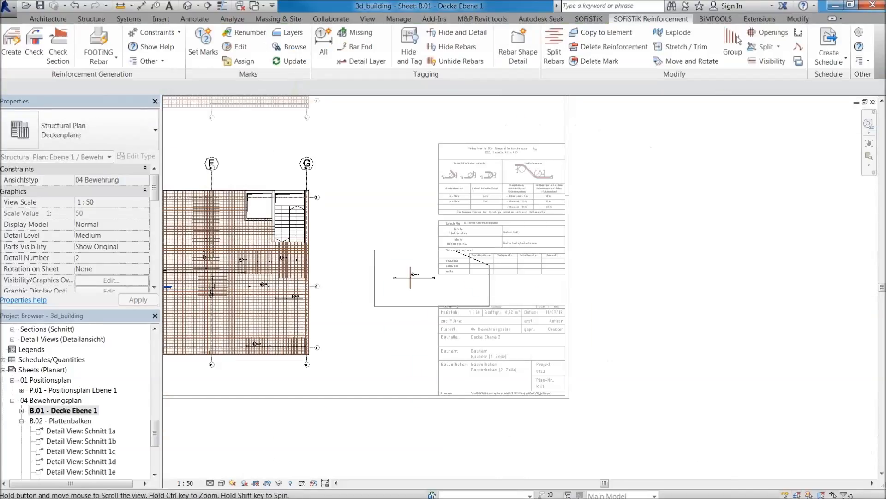
{"action": "middle_click_drag", "start_coordinate": [443, 116], "coordinate": [485, 352]}
{"action": "double_click", "coordinate": [535, 235]}
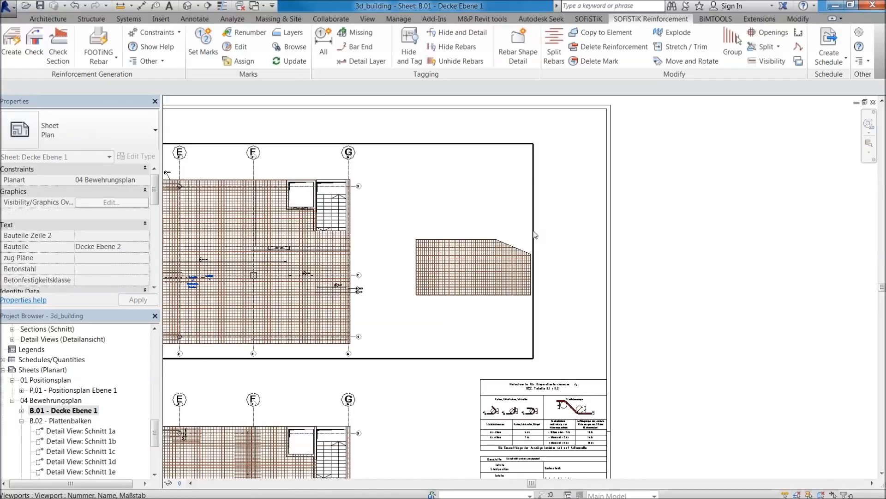
{"action": "scroll", "coordinate": [462, 220], "scroll_direction": "up", "scroll_amount": 1}
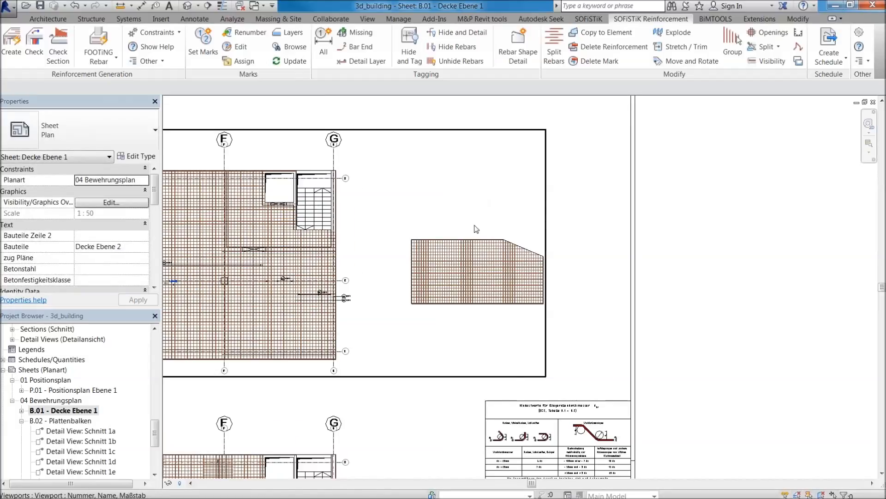
{"action": "scroll", "coordinate": [476, 228], "scroll_direction": "down", "scroll_amount": 1}
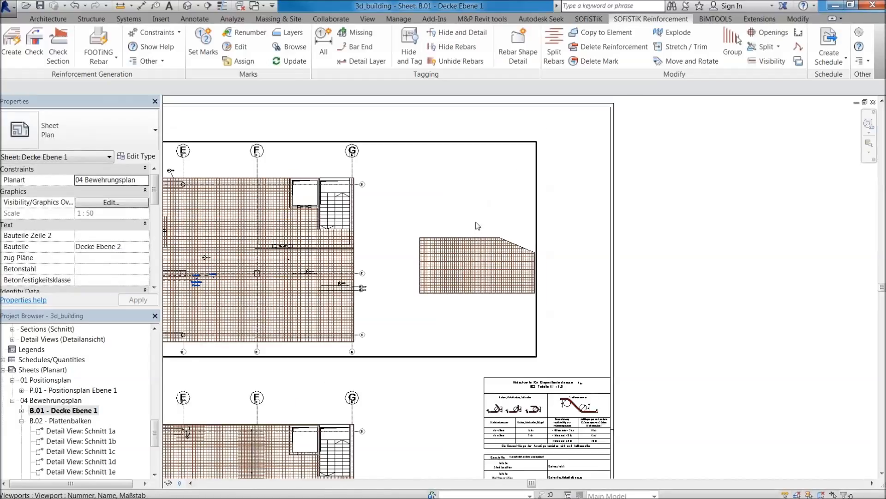
Look through the reinforcement sections Schnitt 1, Schnitt 2 and Schnitt 3 one after another.
{"action": "left_click", "coordinate": [155, 434]}
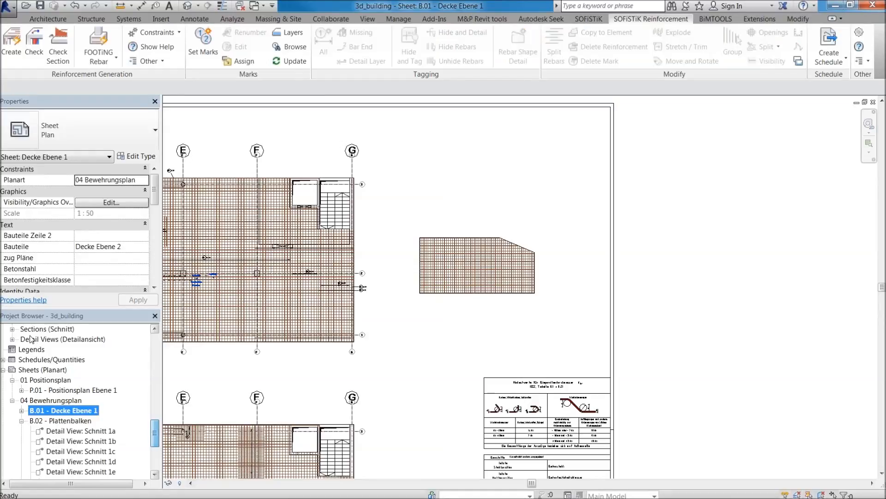
{"action": "double_click", "coordinate": [46, 329]}
{"action": "left_click", "coordinate": [55, 350]}
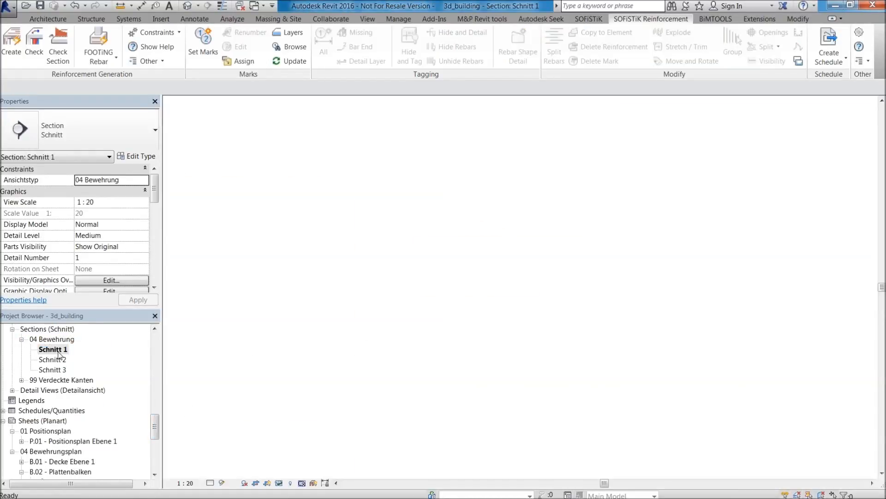
{"action": "double_click", "coordinate": [59, 359]}
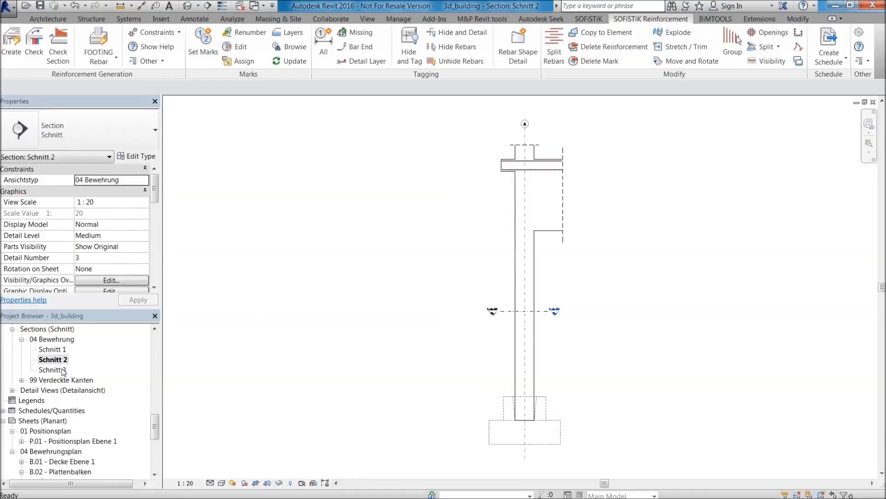
{"action": "double_click", "coordinate": [53, 370]}
{"action": "middle_click_drag", "start_coordinate": [687, 442], "coordinate": [651, 296]}
{"action": "scroll", "coordinate": [650, 294], "scroll_direction": "down", "scroll_amount": 1}
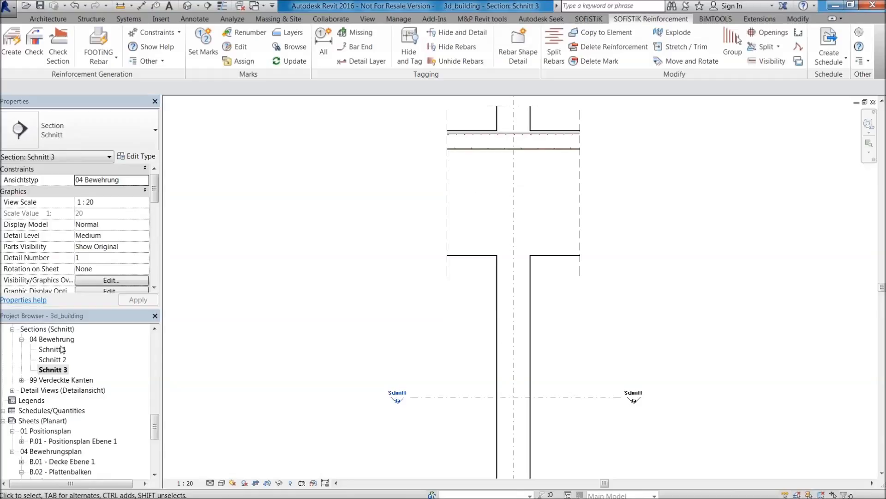
Open the detail view Schnitt 1a of the reinforcement details, showing the beam cross-section.
{"action": "double_click", "coordinate": [67, 391]}
{"action": "double_click", "coordinate": [66, 412]}
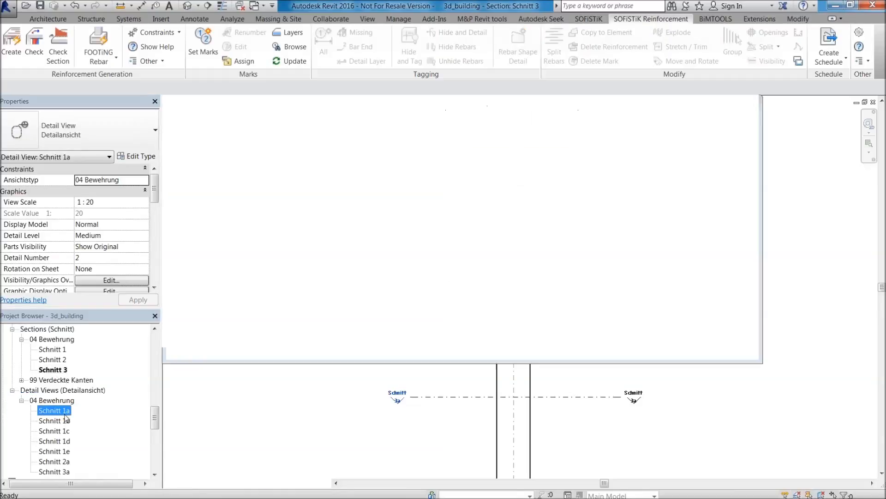
{"action": "scroll", "coordinate": [519, 245], "scroll_direction": "up", "scroll_amount": 2}
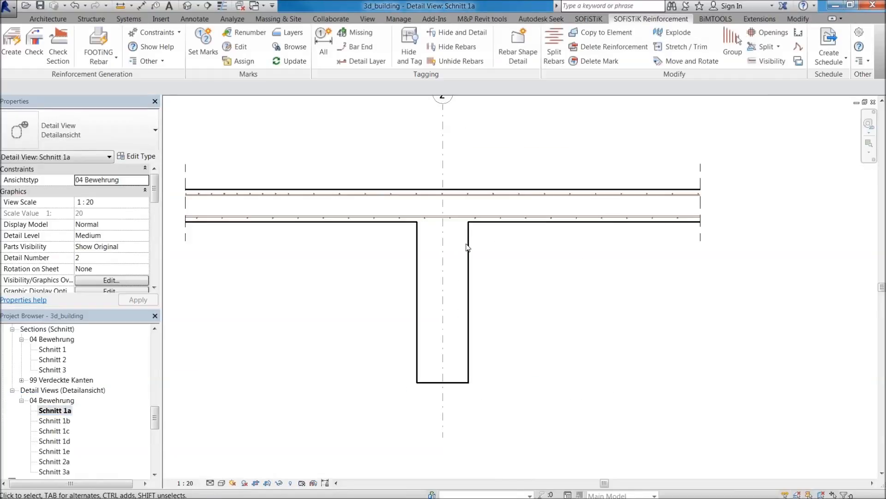
Place a Ø12 closed stirrup (Bügel Geschlossen) parallel to the work plane in the downstand beam's cross-section.
{"action": "left_click", "coordinate": [465, 249]}
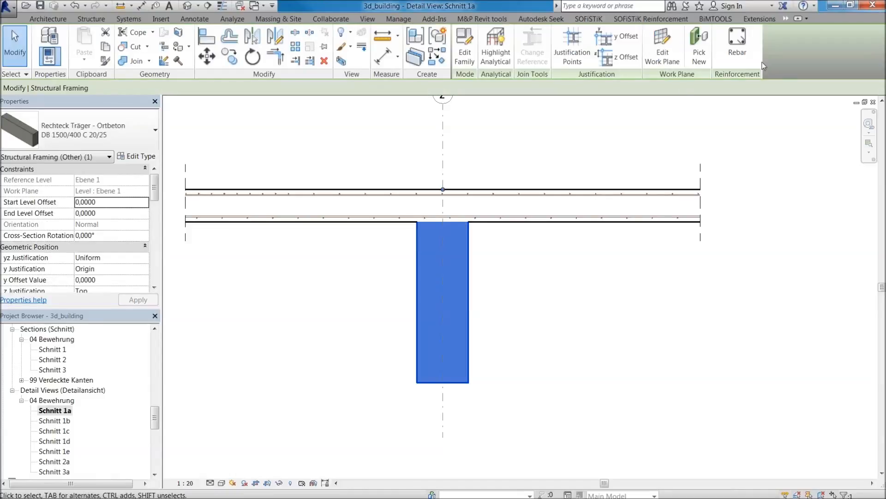
{"action": "left_click", "coordinate": [737, 44]}
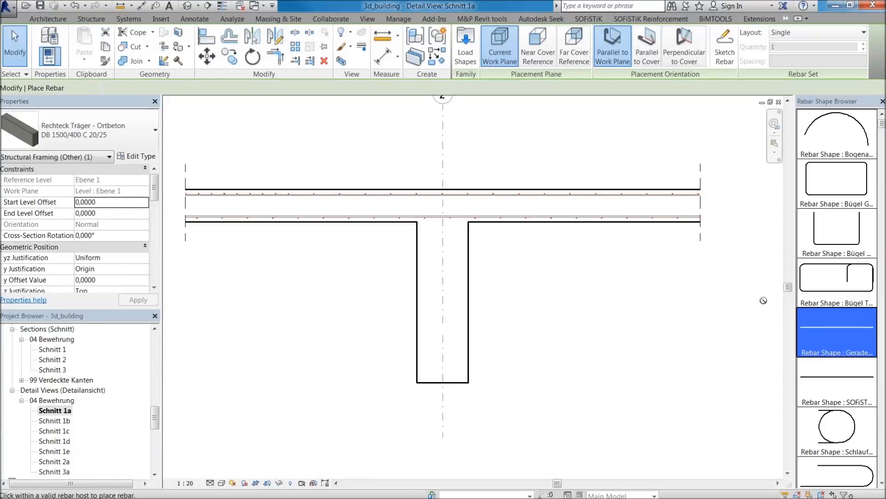
{"action": "left_click_drag", "start_coordinate": [882, 125], "coordinate": [884, 347]}
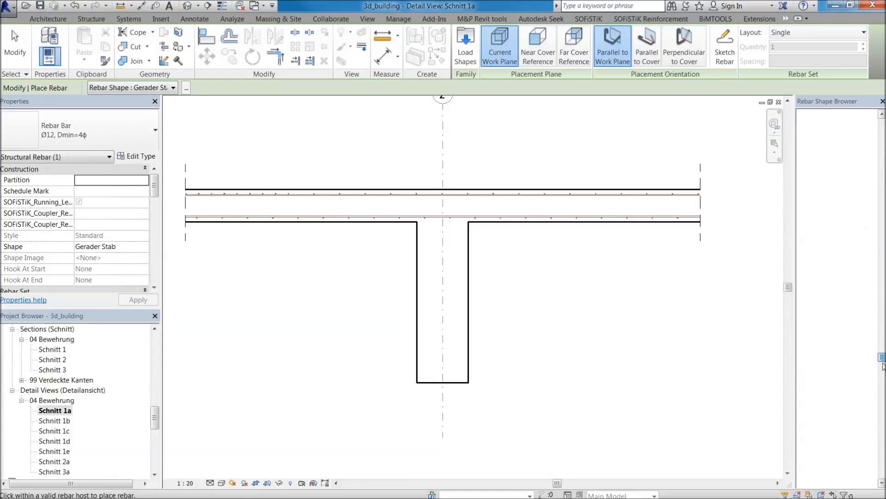
{"action": "left_click_drag", "start_coordinate": [882, 418], "coordinate": [872, 204]}
{"action": "left_click_drag", "start_coordinate": [881, 164], "coordinate": [882, 126]}
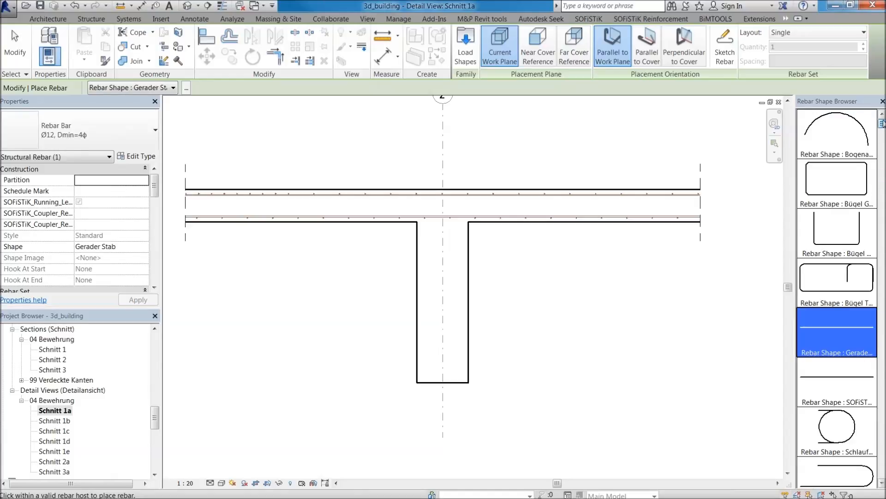
{"action": "left_click", "coordinate": [859, 171]}
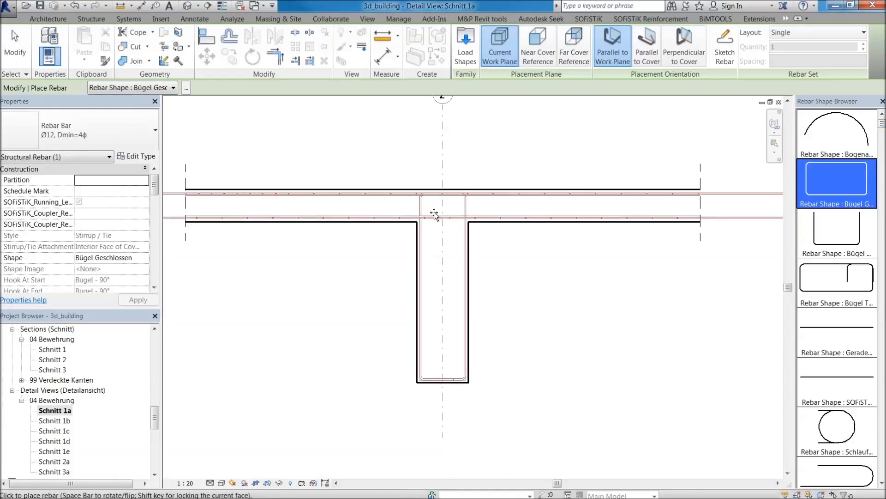
{"action": "scroll", "coordinate": [433, 211], "scroll_direction": "up", "scroll_amount": 3}
{"action": "scroll", "coordinate": [514, 180], "scroll_direction": "down", "scroll_amount": 4}
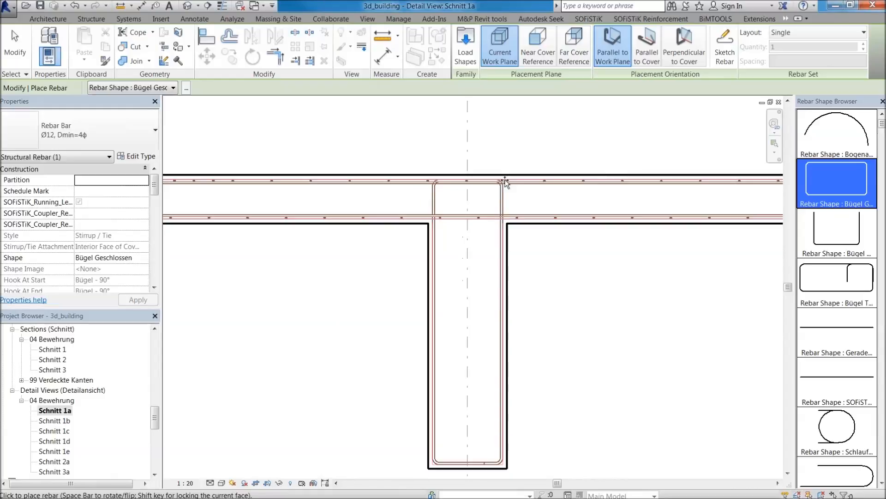
{"action": "scroll", "coordinate": [514, 190], "scroll_direction": "up", "scroll_amount": 2}
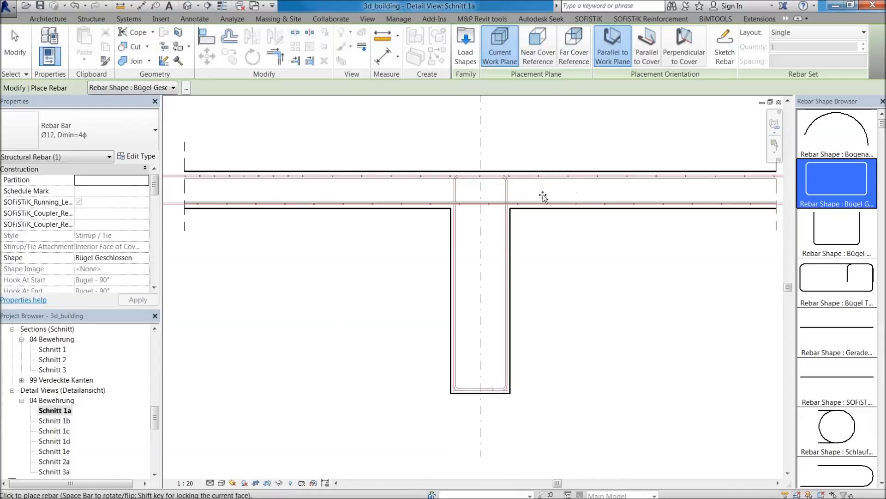
{"action": "key", "text": "Escape"}
Distribute the closed stirrup along the beam using the Maximum Spacing layout with 100 mm spacing.
{"action": "left_click", "coordinate": [508, 192]}
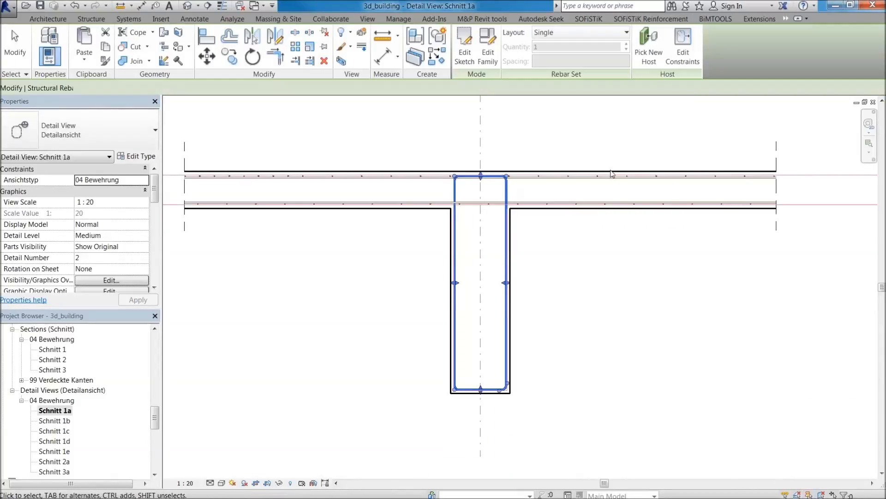
{"action": "left_click", "coordinate": [556, 33]}
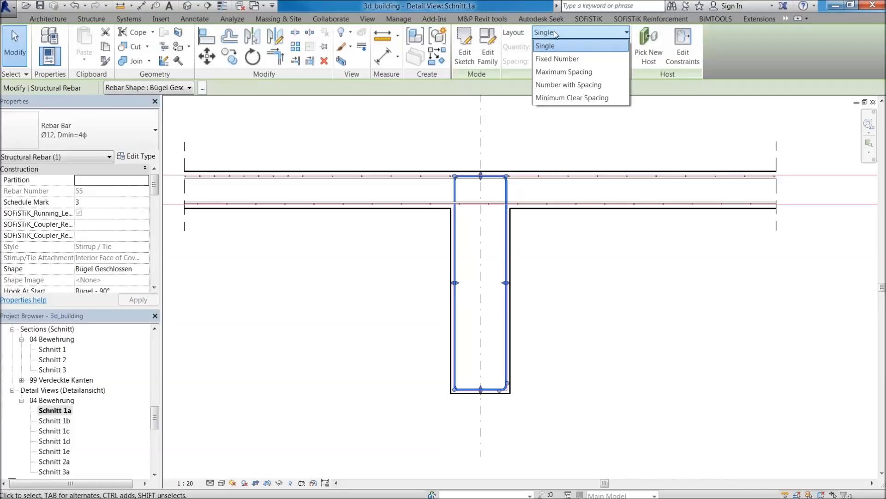
{"action": "left_click", "coordinate": [595, 72]}
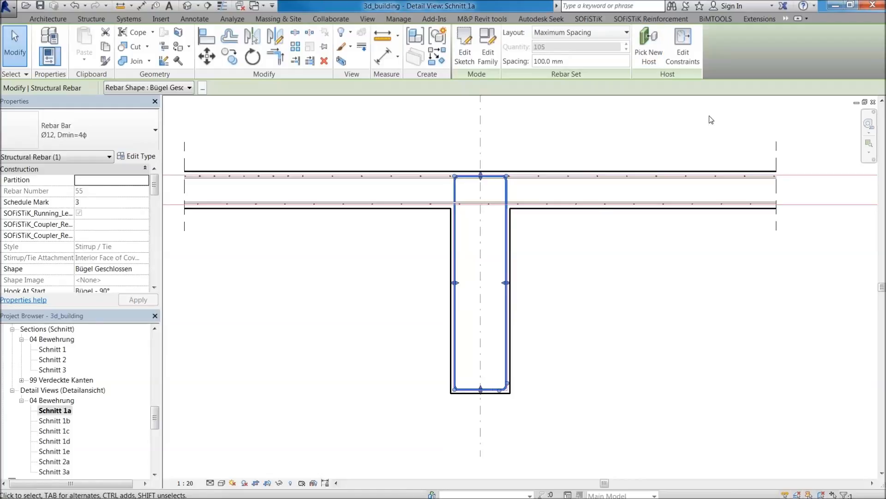
{"action": "left_click", "coordinate": [591, 285]}
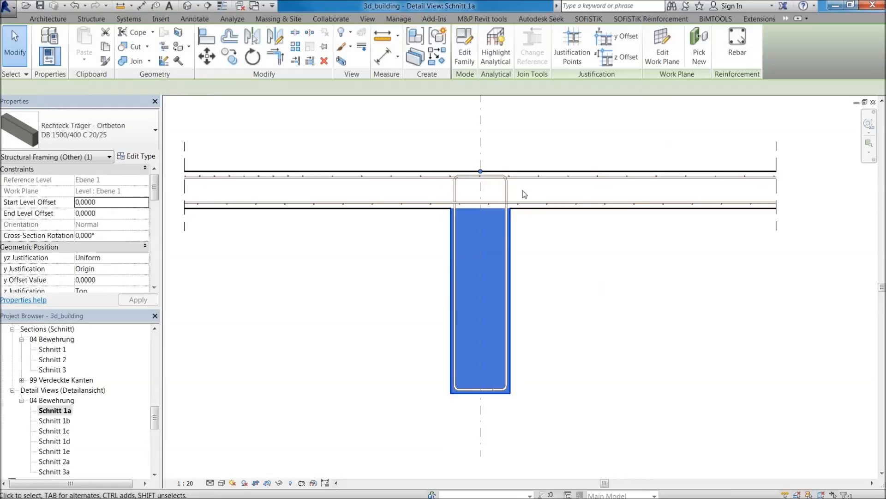
{"action": "left_click", "coordinate": [506, 186]}
{"action": "left_click", "coordinate": [510, 296]}
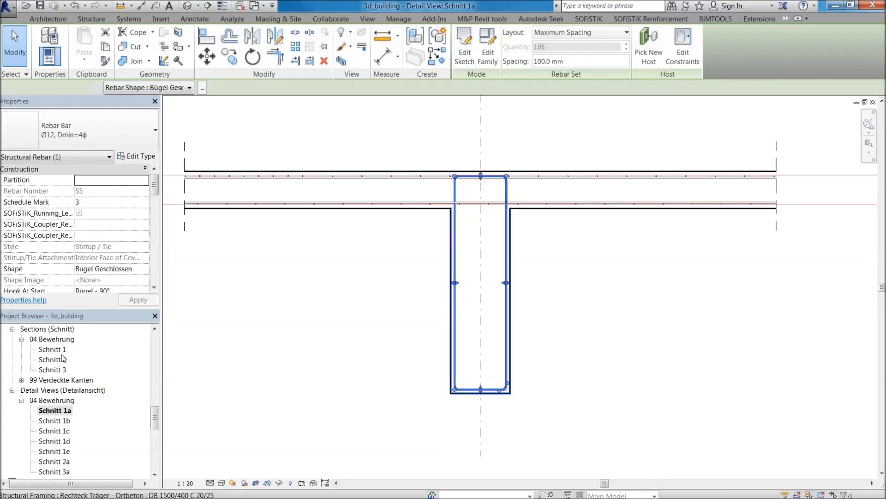
{"action": "key", "text": "Escape"}
Examine the distributed stirrup set along the beam in the 3D / Bewehrung view.
{"action": "left_click_drag", "start_coordinate": [155, 424], "coordinate": [160, 406]}
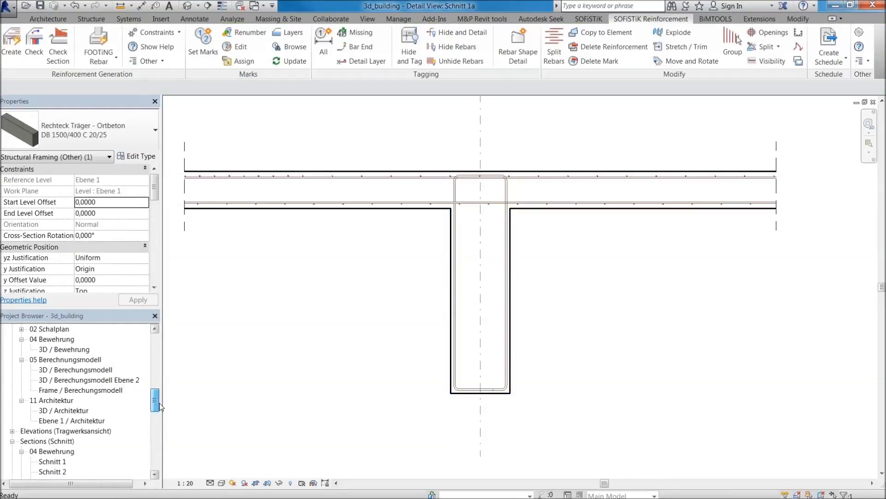
{"action": "double_click", "coordinate": [88, 349]}
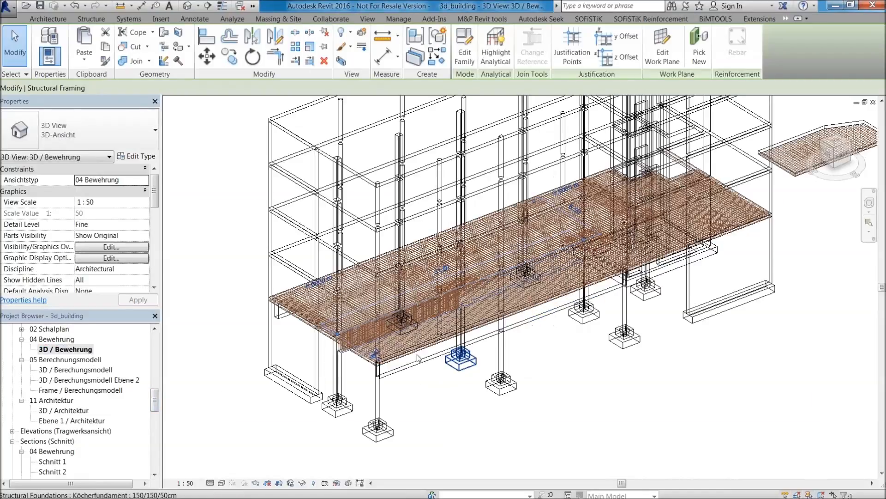
{"action": "scroll", "coordinate": [336, 351], "scroll_direction": "up", "scroll_amount": 5}
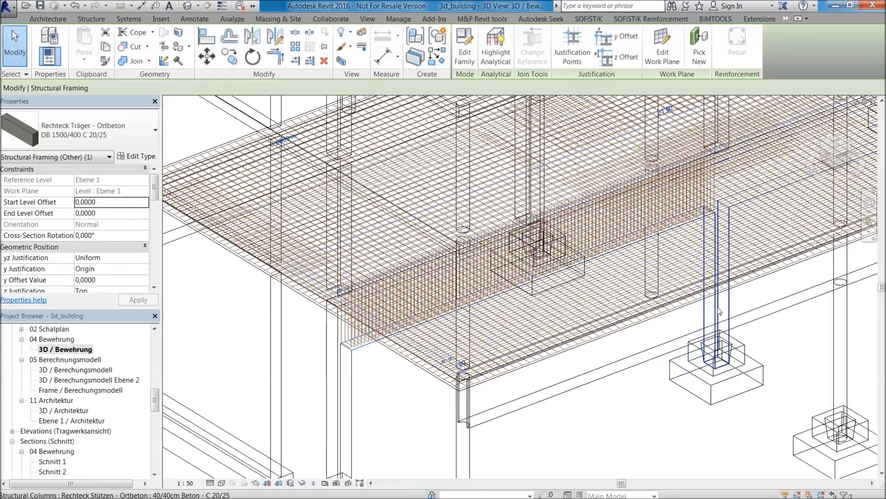
{"action": "left_click", "coordinate": [719, 311]}
{"action": "left_click", "coordinate": [347, 384]}
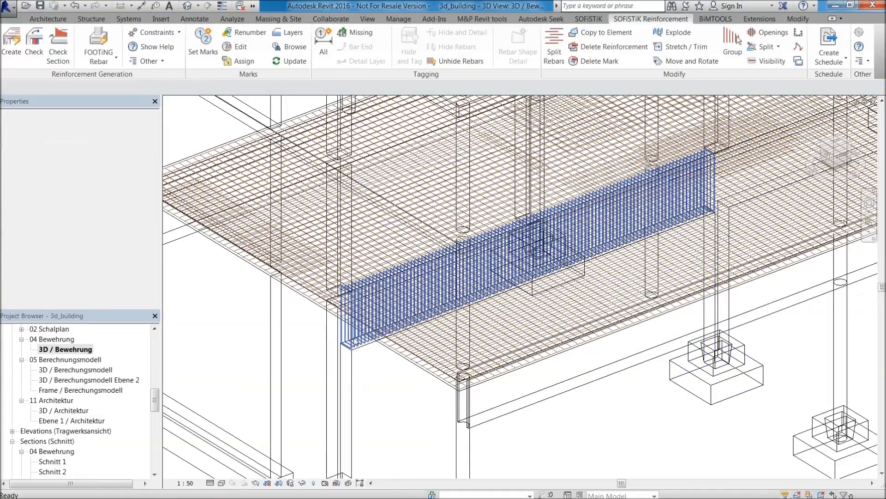
{"action": "left_click", "coordinate": [355, 343]}
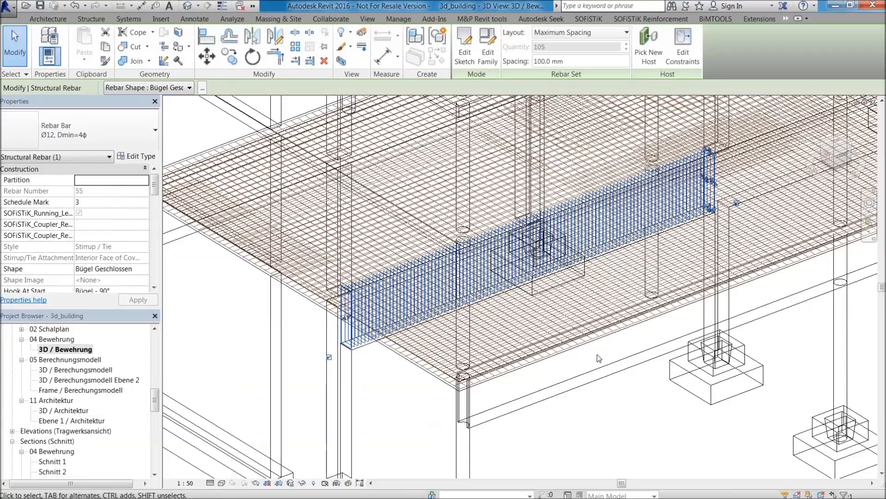
{"action": "scroll", "coordinate": [359, 225], "scroll_direction": "up", "scroll_amount": 5}
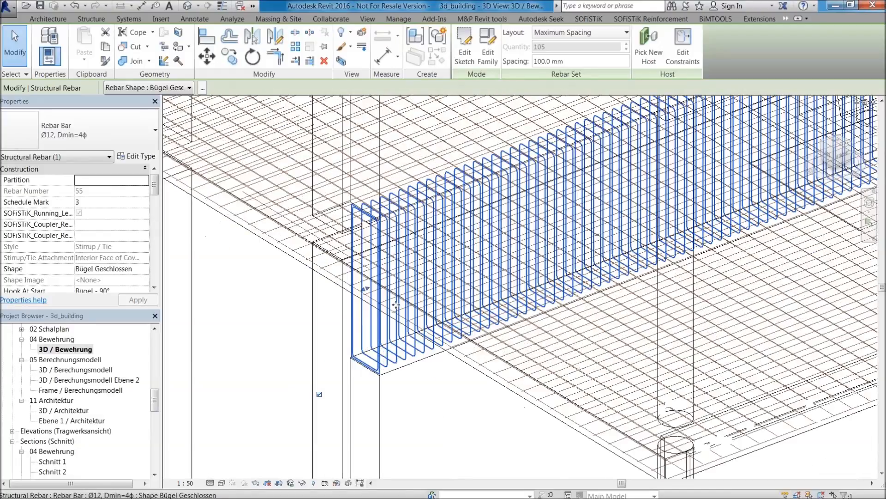
{"action": "scroll", "coordinate": [359, 225], "scroll_direction": "down", "scroll_amount": 6}
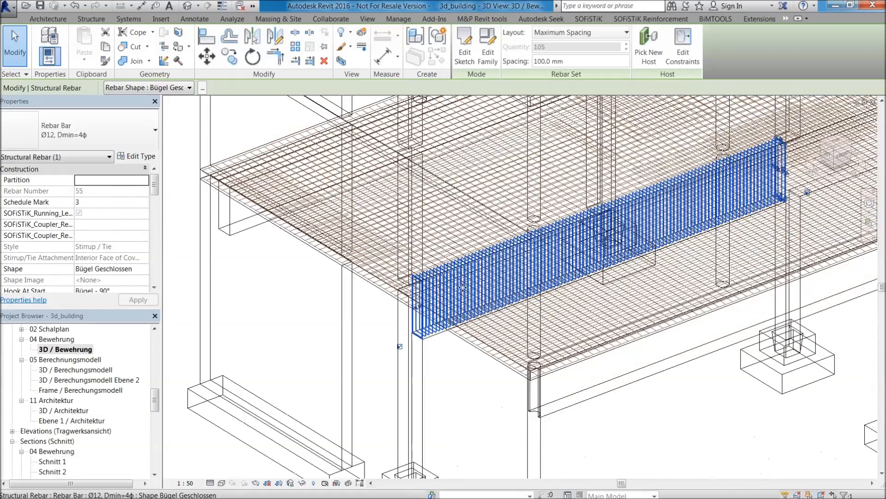
{"action": "scroll", "coordinate": [479, 286], "scroll_direction": "down", "scroll_amount": 1}
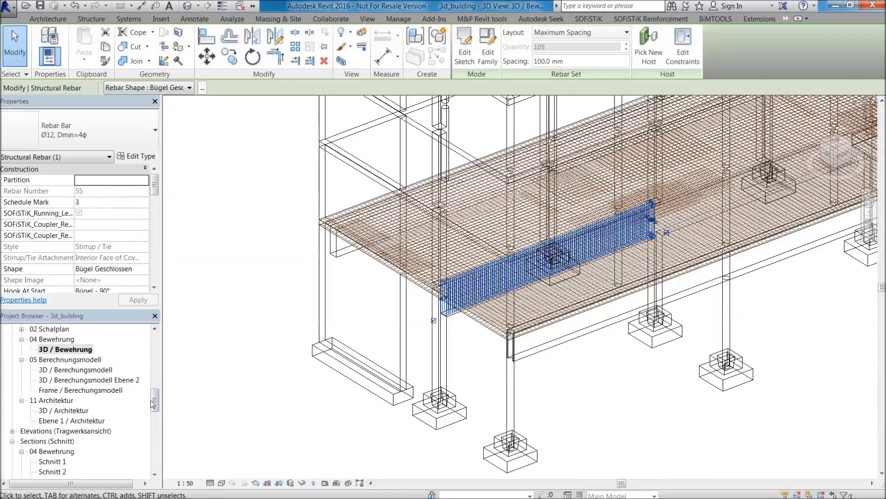
Open the reinforcement section Schnitt 1 to show the stirrup set in the beam's longitudinal section.
{"action": "key", "text": "Escape"}
{"action": "scroll", "coordinate": [93, 399], "scroll_direction": "down", "scroll_amount": 2}
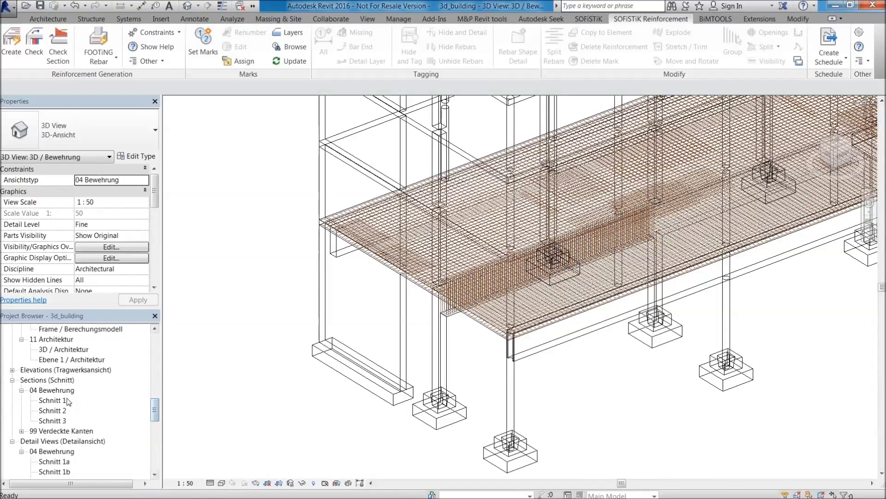
{"action": "double_click", "coordinate": [52, 401]}
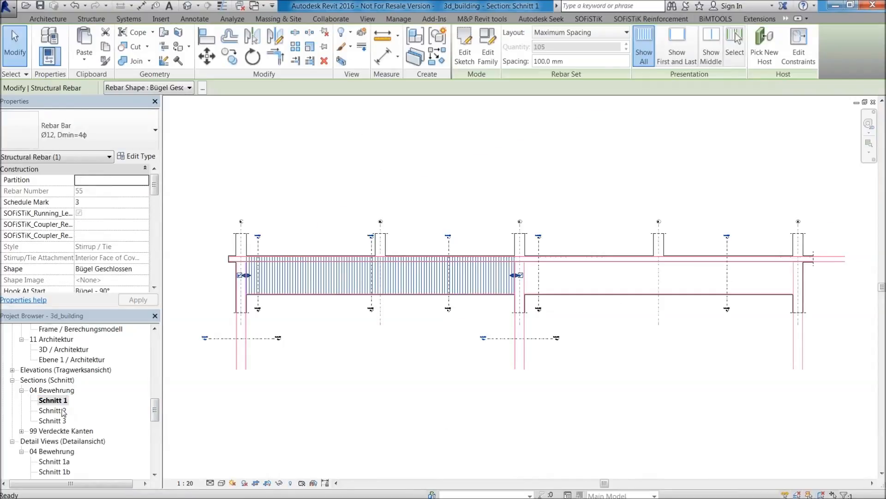
Open the sheet B.01 - Decke Ebene 1 and view its full layout.
{"action": "scroll", "coordinate": [295, 258], "scroll_direction": "up", "scroll_amount": 2}
{"action": "key", "text": "Escape"}
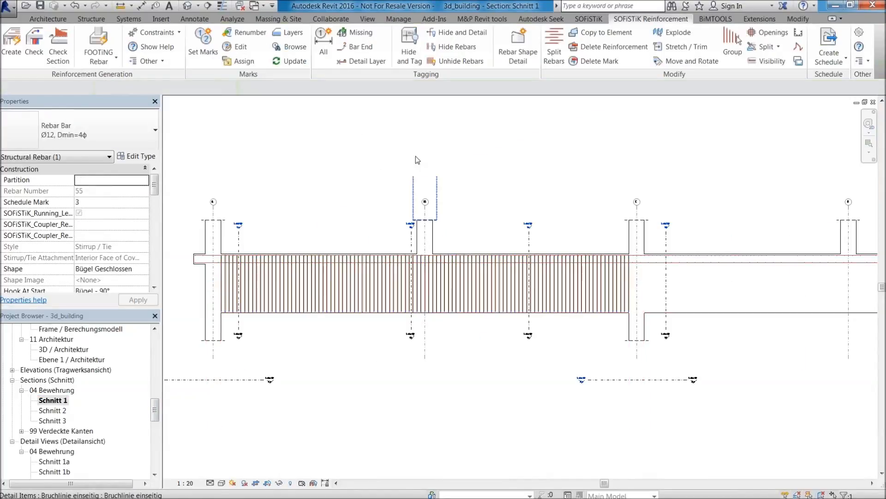
{"action": "scroll", "coordinate": [79, 451], "scroll_direction": "down", "scroll_amount": 5}
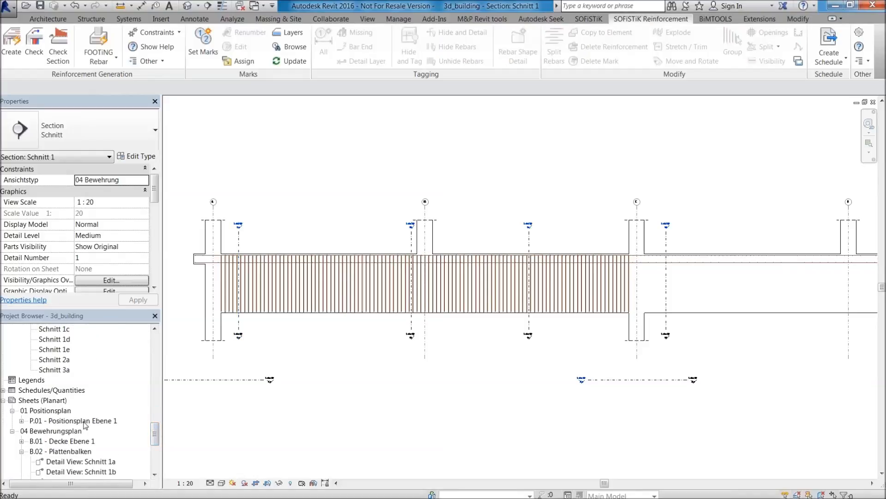
{"action": "double_click", "coordinate": [62, 440]}
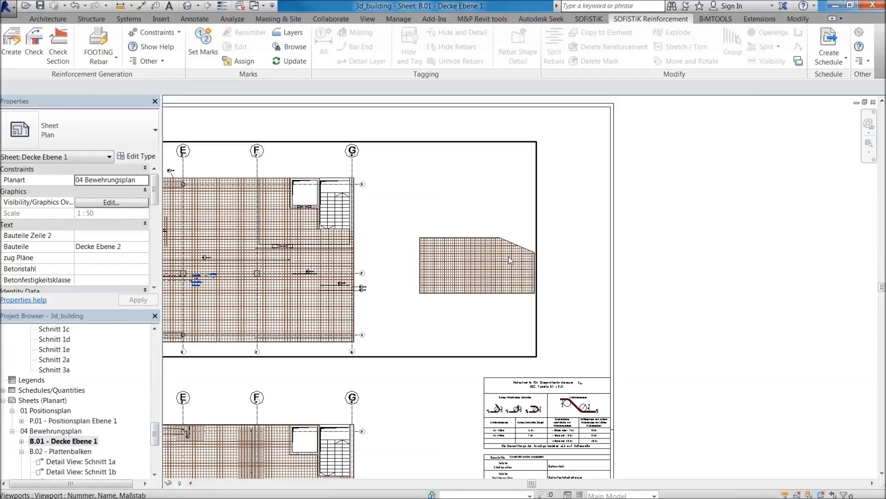
{"action": "scroll", "coordinate": [510, 260], "scroll_direction": "down", "scroll_amount": 5}
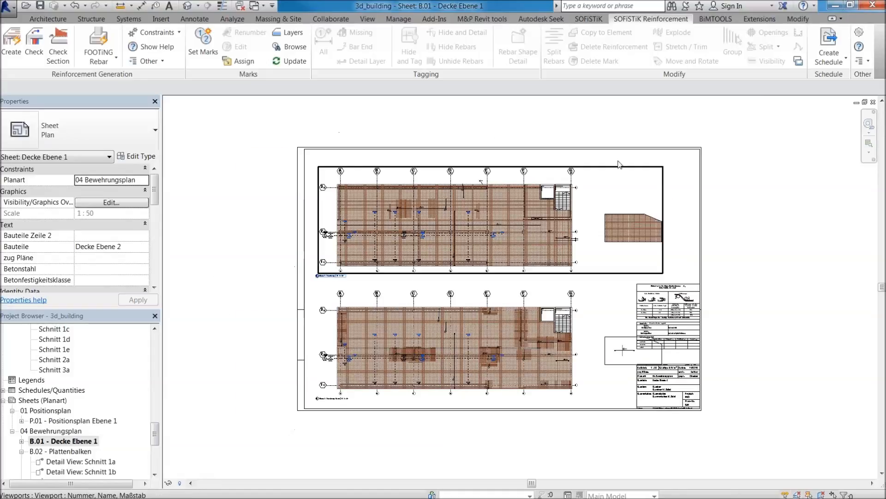
Stretch the title block of sheet B.01 upward to a Blatthöhe of 0.9210.
{"action": "left_click", "coordinate": [597, 150]}
{"action": "middle_click_drag", "start_coordinate": [500, 148], "coordinate": [513, 253]}
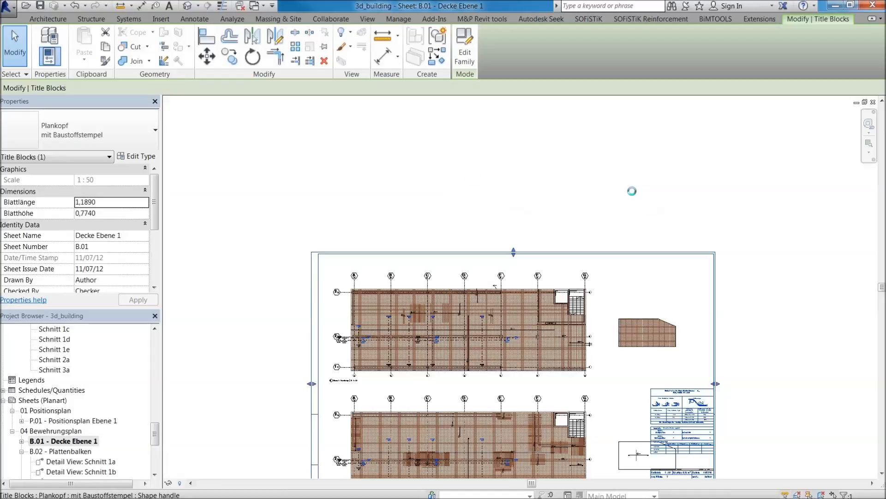
{"action": "left_click_drag", "start_coordinate": [514, 252], "coordinate": [513, 248]}
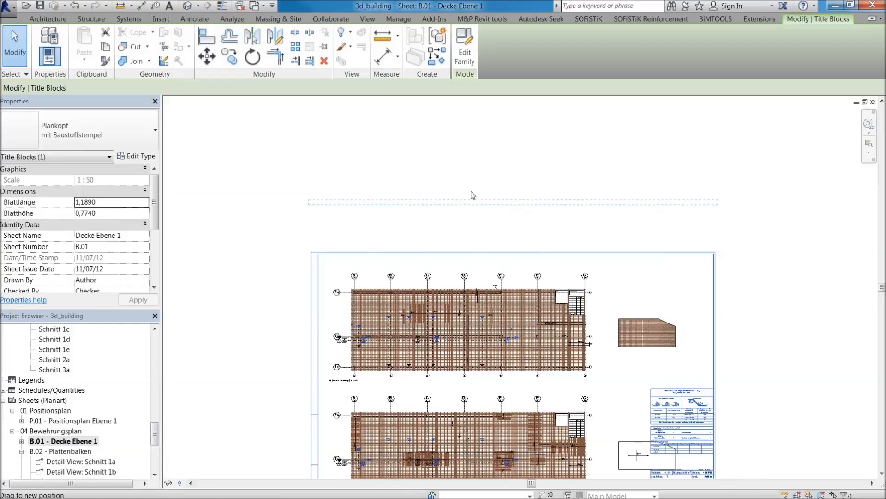
{"action": "left_click_drag", "start_coordinate": [473, 195], "coordinate": [474, 195]}
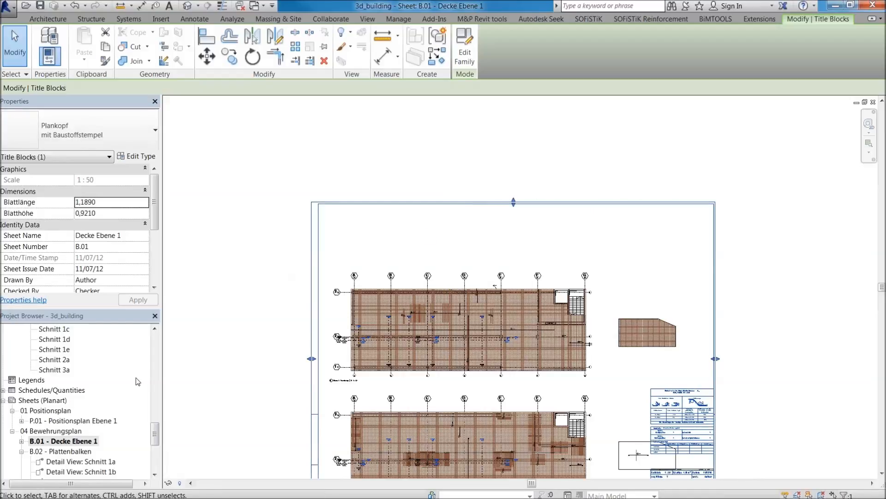
{"action": "key", "text": "Escape"}
Try to place the detail view Schnitt 1a on sheet B.01 - Decke Ebene 1.
{"action": "scroll", "coordinate": [156, 432], "scroll_direction": "up", "scroll_amount": 2}
{"action": "left_click", "coordinate": [54, 369]}
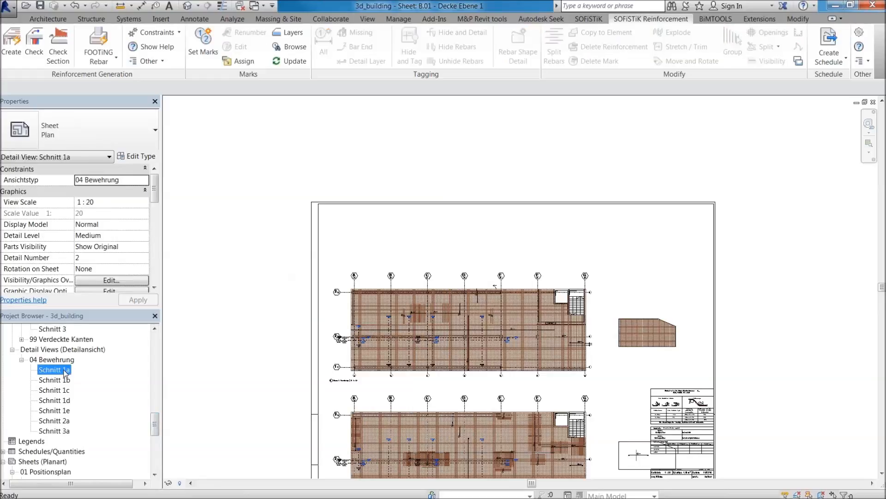
{"action": "left_click_drag", "start_coordinate": [495, 286], "coordinate": [495, 287]}
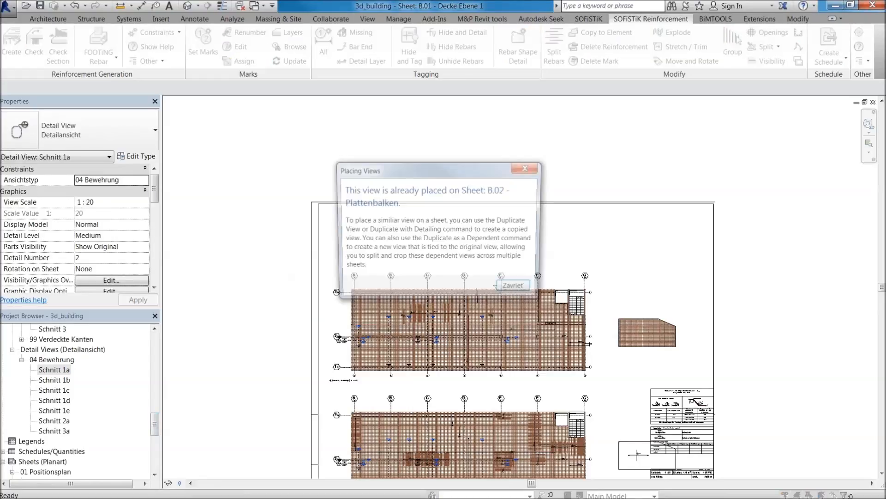
{"action": "left_click", "coordinate": [517, 290]}
Open the sheet B.03 - Stützen and examine its column sections and details.
{"action": "left_click_drag", "start_coordinate": [151, 428], "coordinate": [153, 459]}
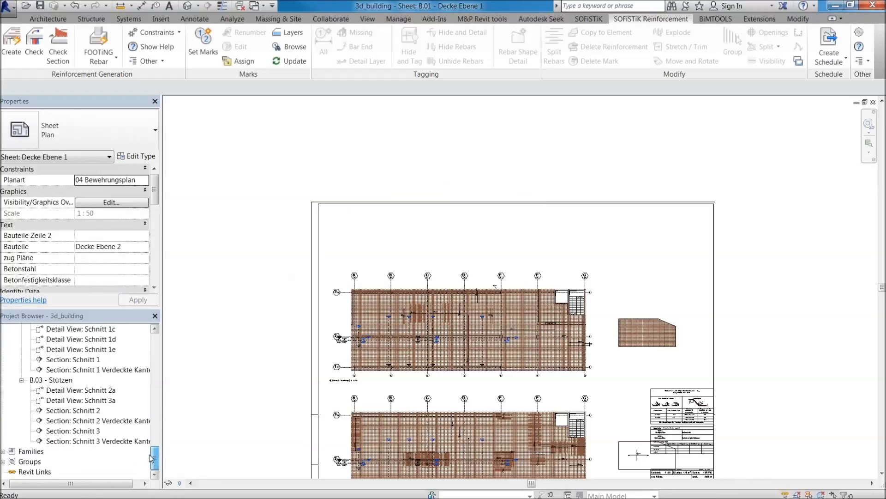
{"action": "double_click", "coordinate": [65, 381]}
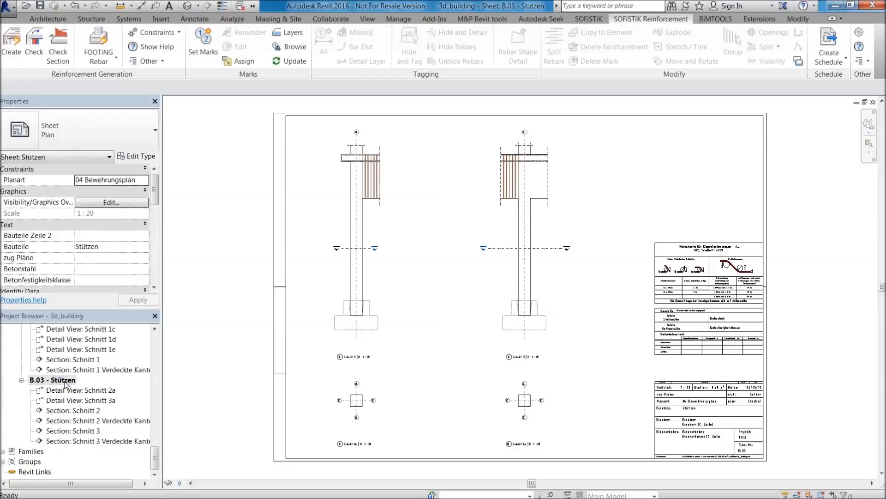
{"action": "scroll", "coordinate": [66, 381], "scroll_direction": "up", "scroll_amount": 2}
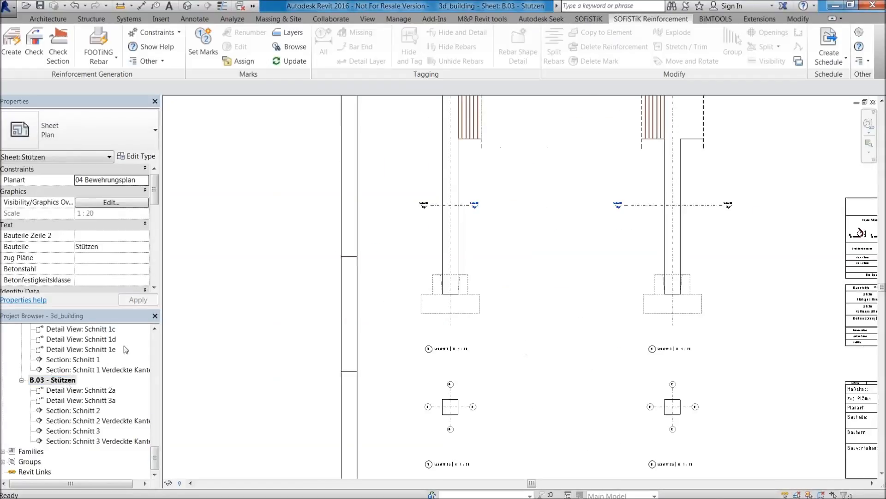
Open the sheet B.02 - Plattenbalken and examine the beam's longitudinal section and cross-section details.
{"action": "left_click_drag", "start_coordinate": [156, 453], "coordinate": [157, 452]}
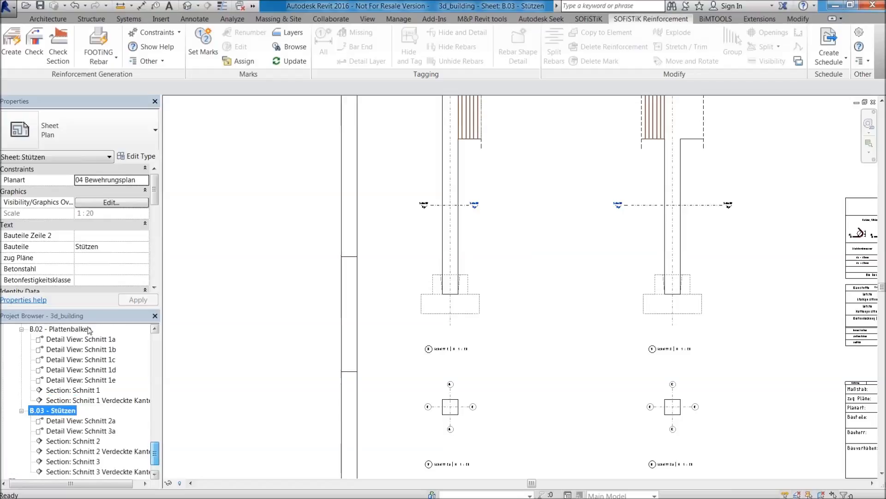
{"action": "double_click", "coordinate": [69, 329]}
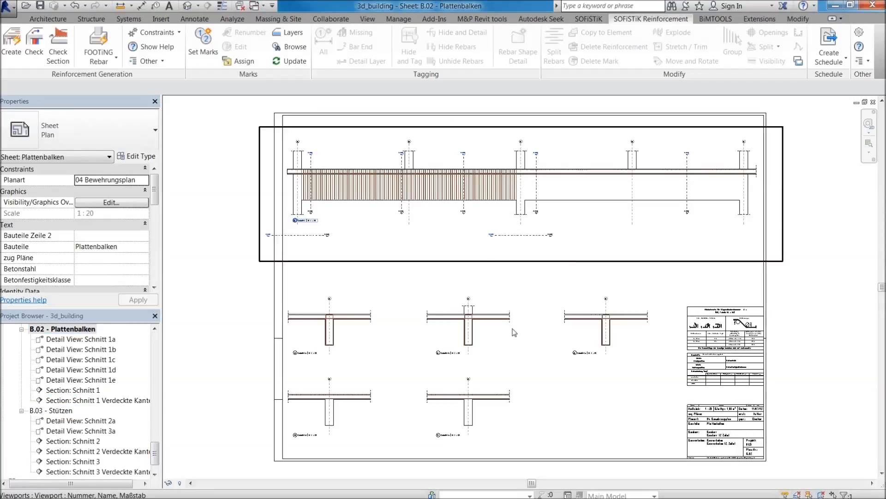
{"action": "scroll", "coordinate": [495, 246], "scroll_direction": "up", "scroll_amount": 2}
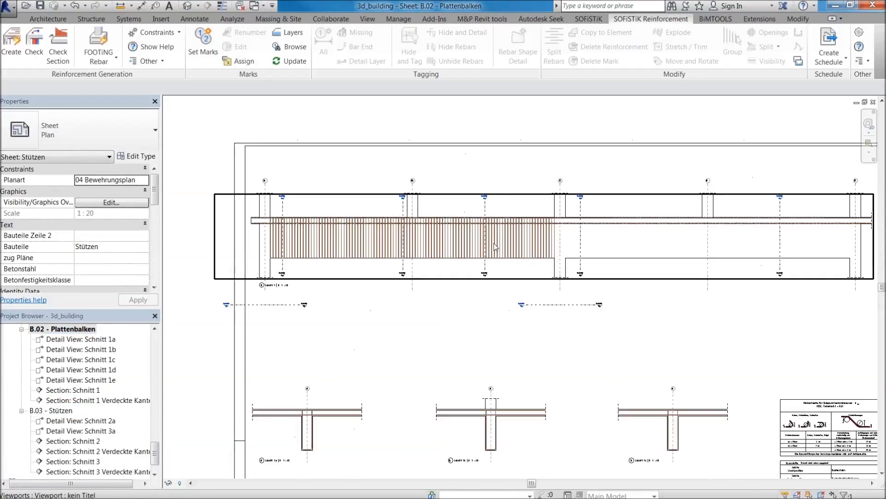
{"action": "scroll", "coordinate": [337, 477], "scroll_direction": "up", "scroll_amount": 2}
{"action": "middle_click_drag", "start_coordinate": [336, 478], "coordinate": [310, 359]}
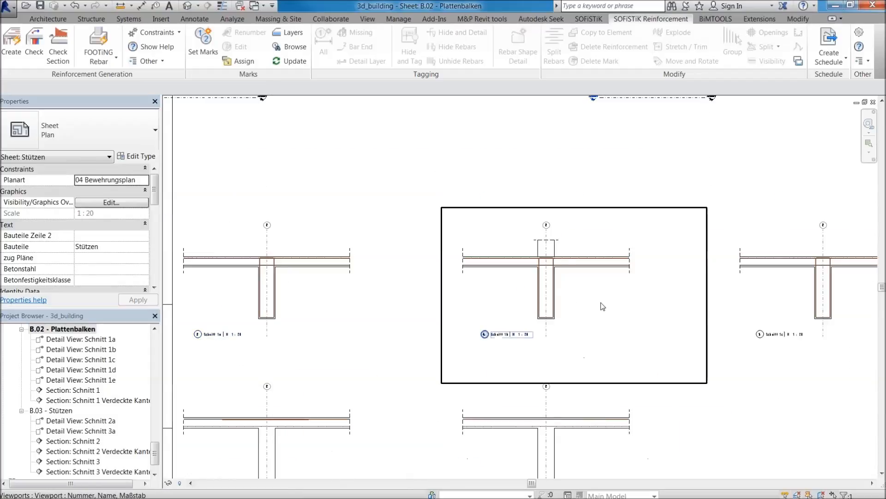
{"action": "scroll", "coordinate": [557, 263], "scroll_direction": "down", "scroll_amount": 2}
{"action": "middle_click_drag", "start_coordinate": [557, 263], "coordinate": [569, 388]}
Activate the beam's longitudinal section viewport on the sheet and examine the stirrups between axes A and C.
{"action": "double_click", "coordinate": [498, 207]}
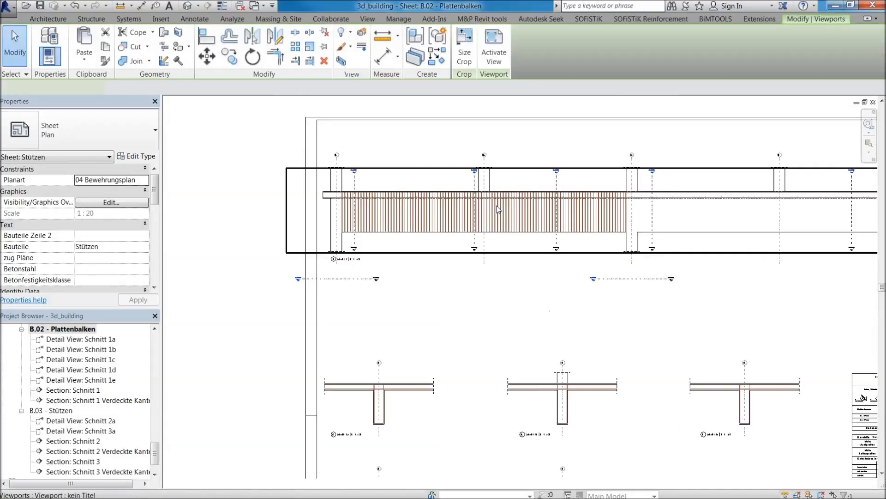
{"action": "scroll", "coordinate": [388, 215], "scroll_direction": "up", "scroll_amount": 3}
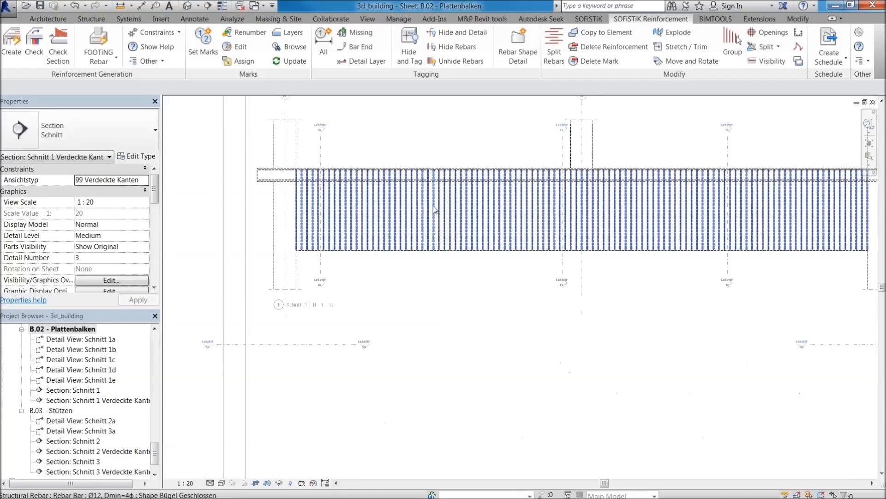
{"action": "scroll", "coordinate": [365, 202], "scroll_direction": "up", "scroll_amount": 5}
{"action": "scroll", "coordinate": [408, 197], "scroll_direction": "down", "scroll_amount": 5}
{"action": "left_click", "coordinate": [407, 196]}
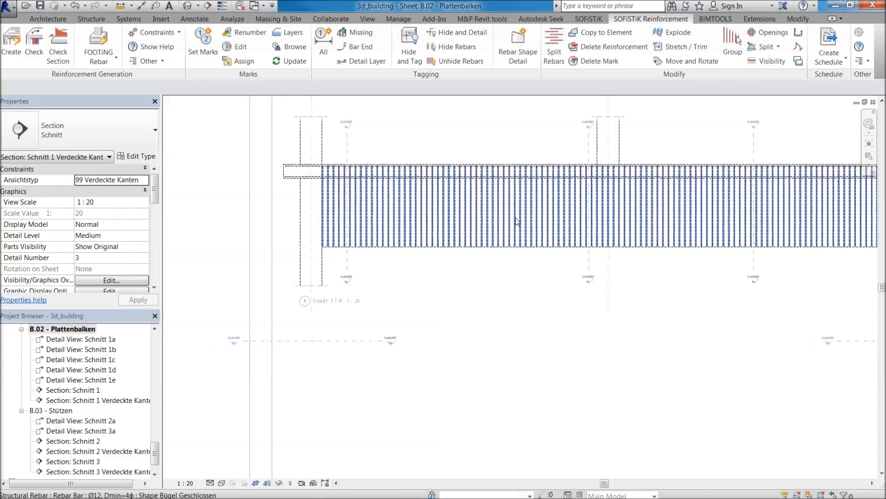
{"action": "scroll", "coordinate": [299, 170], "scroll_direction": "up", "scroll_amount": 3}
{"action": "scroll", "coordinate": [299, 172], "scroll_direction": "up", "scroll_amount": 4}
{"action": "left_click", "coordinate": [296, 307]}
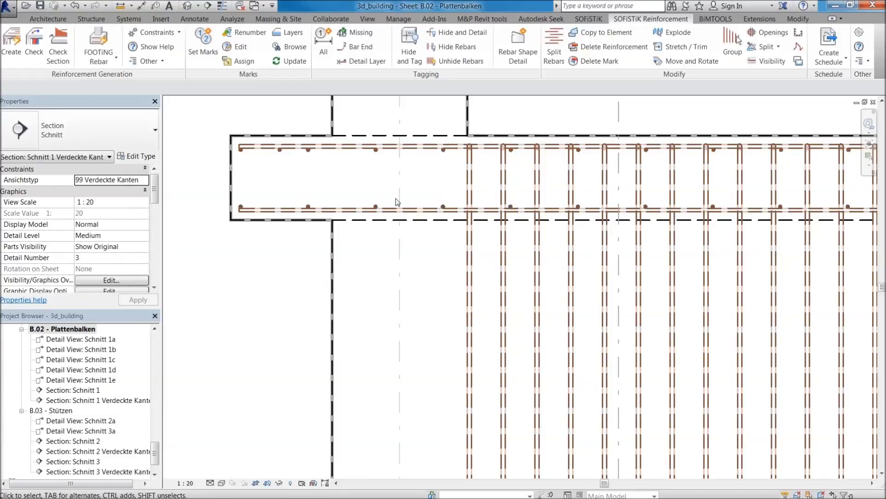
{"action": "scroll", "coordinate": [402, 199], "scroll_direction": "down", "scroll_amount": 3}
{"action": "scroll", "coordinate": [412, 200], "scroll_direction": "down", "scroll_amount": 4}
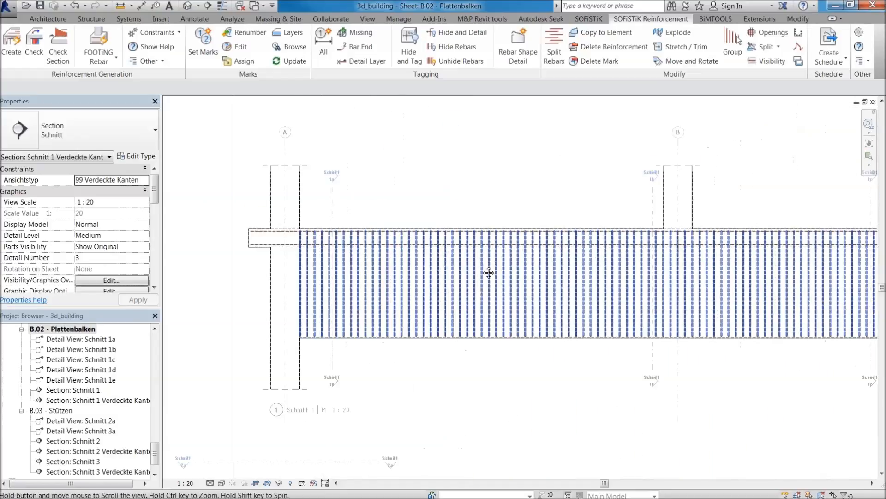
{"action": "scroll", "coordinate": [472, 260], "scroll_direction": "down", "scroll_amount": 3}
{"action": "scroll", "coordinate": [799, 257], "scroll_direction": "up", "scroll_amount": 3}
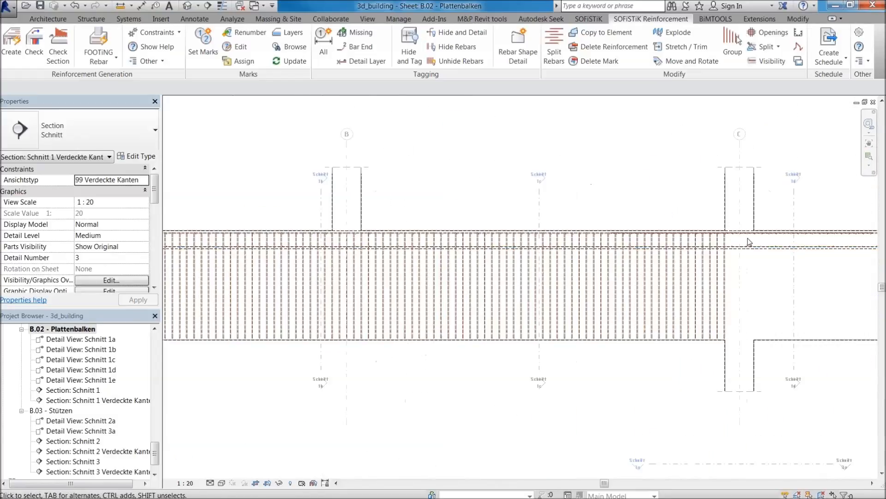
{"action": "scroll", "coordinate": [729, 258], "scroll_direction": "up", "scroll_amount": 1}
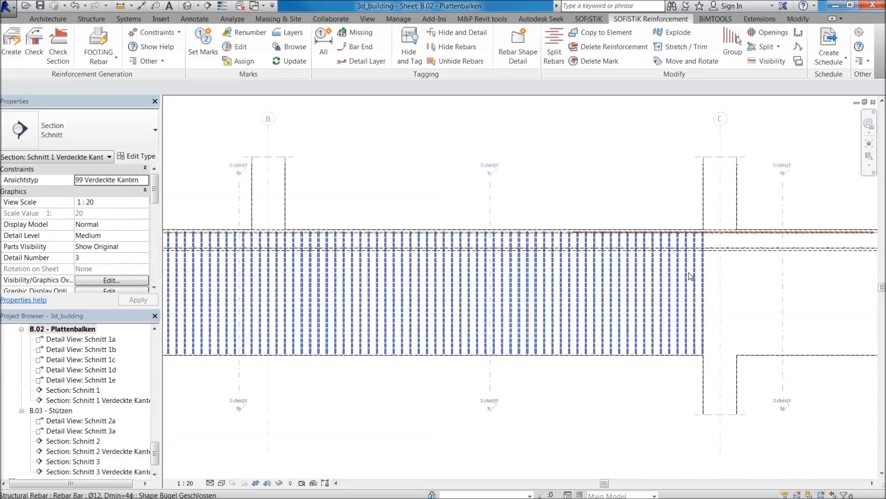
Assign the beam's closed stirrup set to the sheet B.02 - Plattenbalken with the SOFiSTiK Assign command.
{"action": "left_click", "coordinate": [691, 276]}
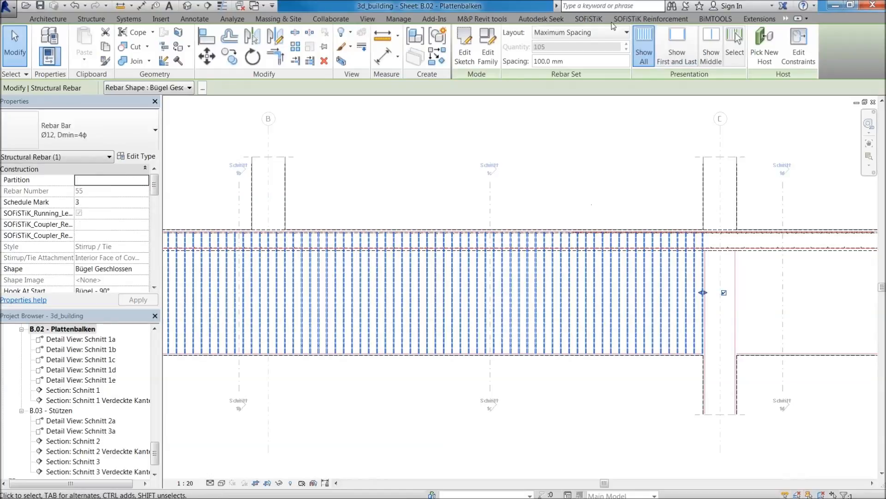
{"action": "left_click", "coordinate": [590, 19]}
{"action": "left_click", "coordinate": [629, 20]}
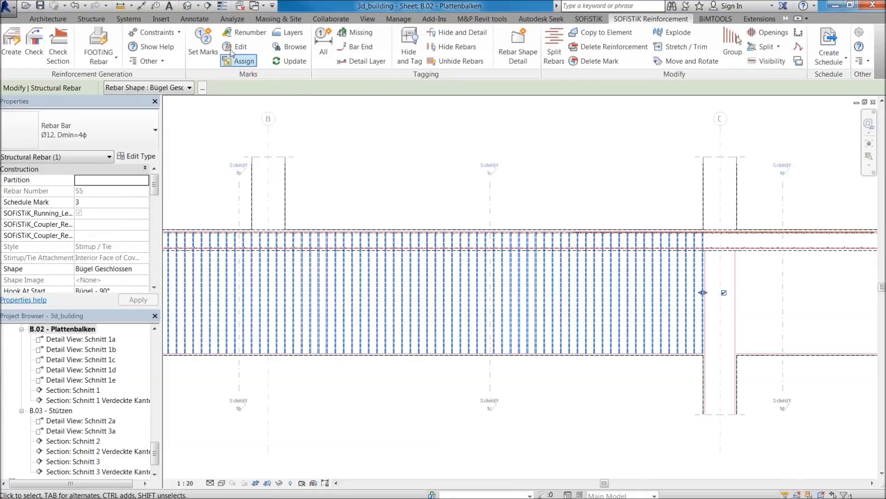
{"action": "left_click", "coordinate": [241, 66]}
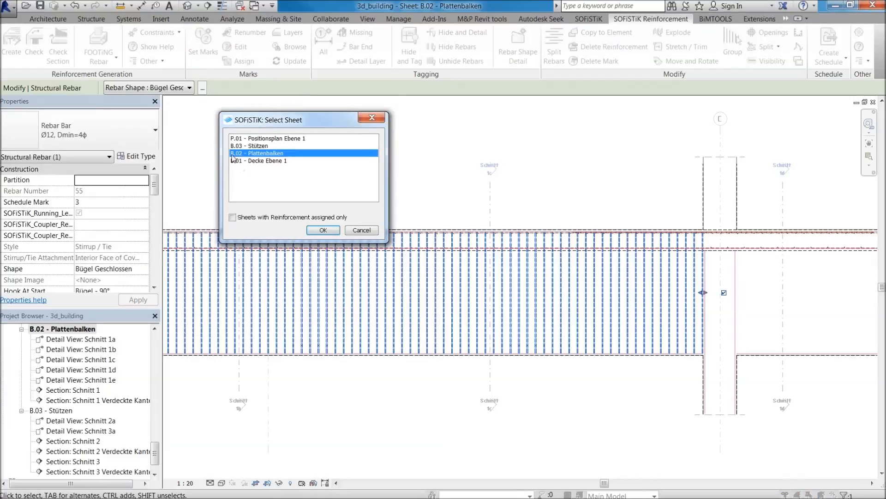
{"action": "left_click", "coordinate": [322, 230]}
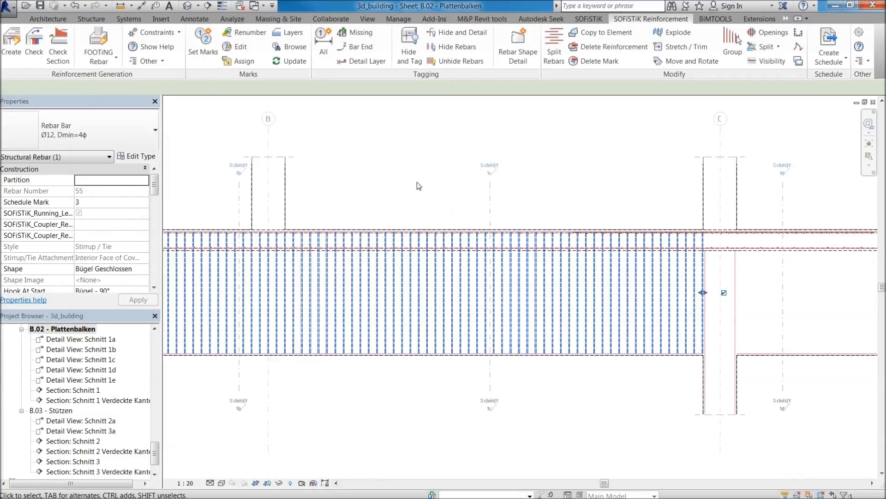
Rerun the SOFiSTiK mark assignment on the selected beam stirrup set and dismiss the message.
{"action": "scroll", "coordinate": [473, 212], "scroll_direction": "down", "scroll_amount": 2}
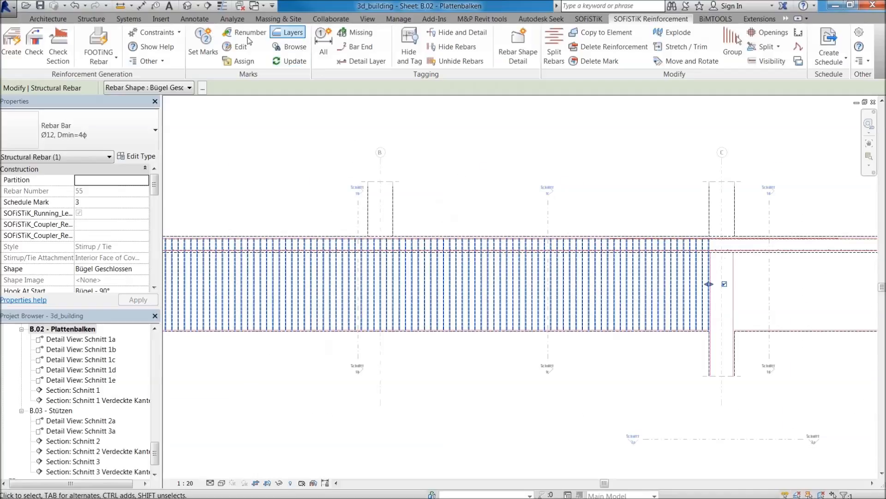
{"action": "left_click", "coordinate": [225, 64]}
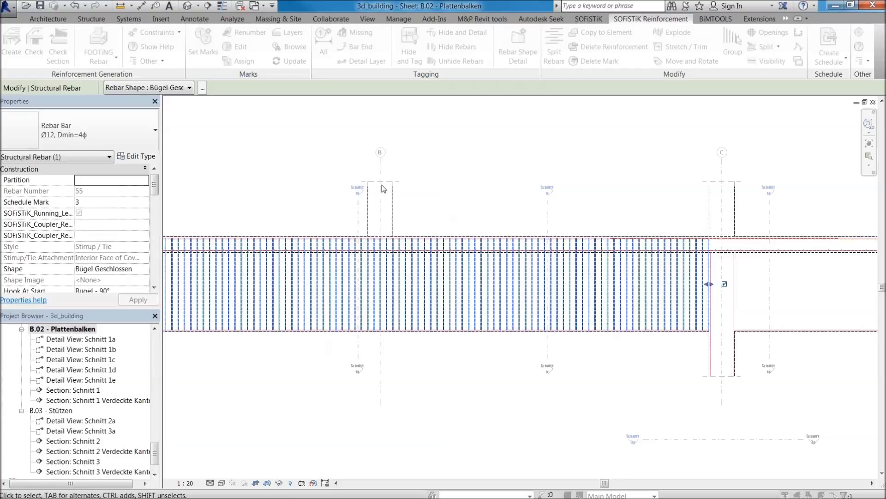
{"action": "left_click", "coordinate": [525, 283]}
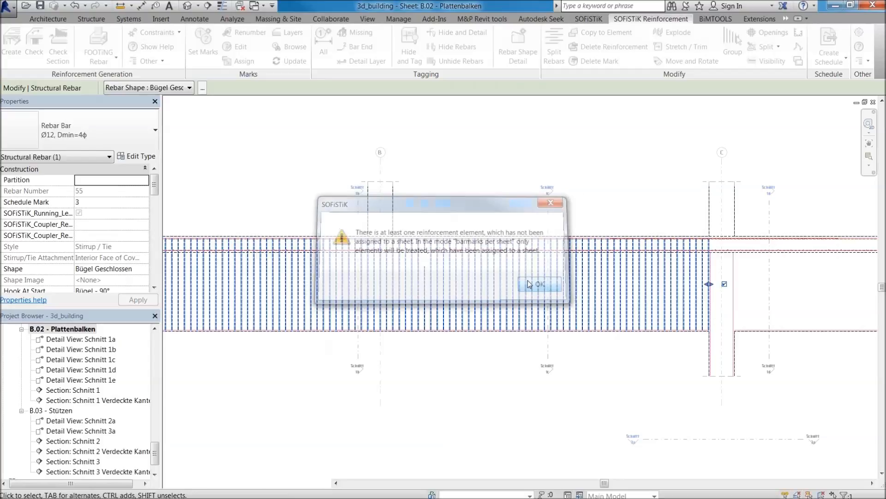
Examine the assigned stirrup set along the beam in the activated longitudinal section.
{"action": "scroll", "coordinate": [454, 219], "scroll_direction": "down", "scroll_amount": 5}
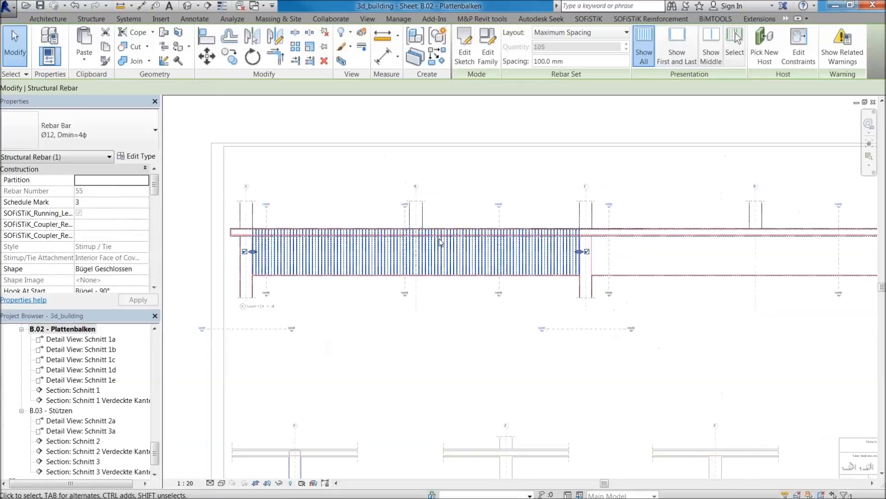
{"action": "scroll", "coordinate": [438, 277], "scroll_direction": "up", "scroll_amount": 1}
{"action": "left_click", "coordinate": [439, 281]}
{"action": "scroll", "coordinate": [462, 262], "scroll_direction": "down", "scroll_amount": 5}
{"action": "scroll", "coordinate": [400, 397], "scroll_direction": "up", "scroll_amount": 7}
{"action": "scroll", "coordinate": [287, 384], "scroll_direction": "up", "scroll_amount": 2}
{"action": "scroll", "coordinate": [344, 342], "scroll_direction": "down", "scroll_amount": 3}
{"action": "middle_click_drag", "start_coordinate": [493, 148], "coordinate": [484, 265]}
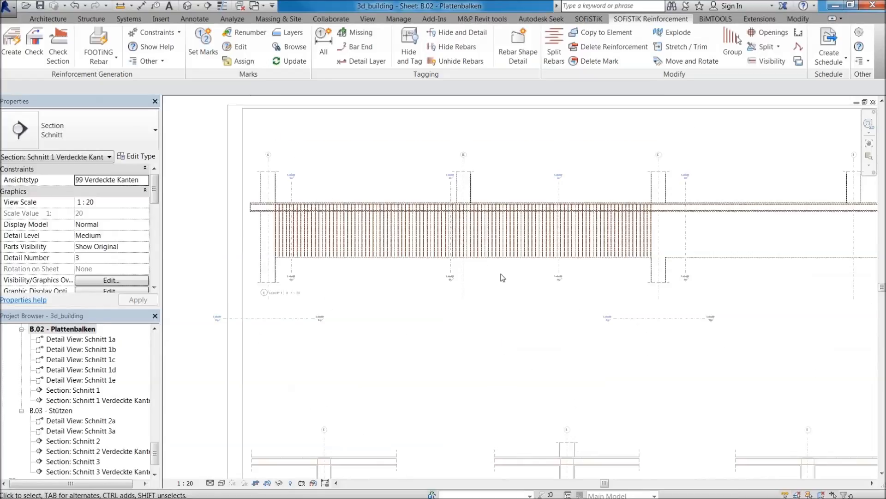
{"action": "left_click", "coordinate": [501, 245]}
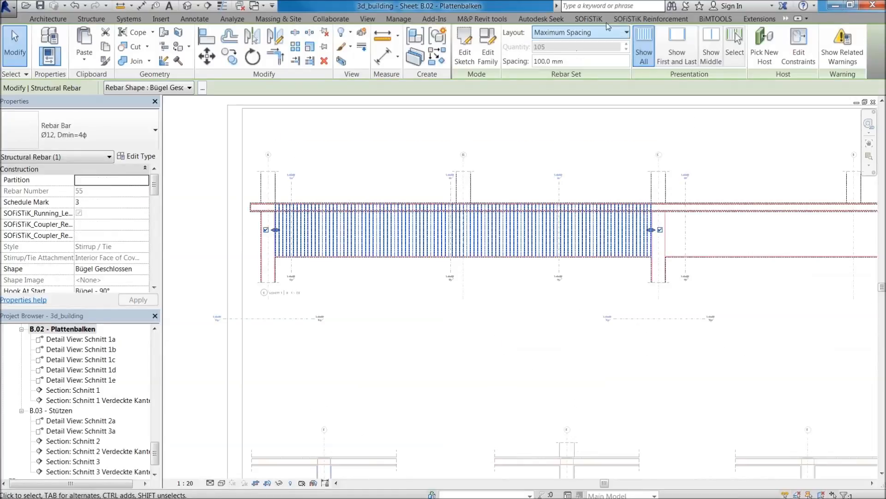
{"action": "left_click", "coordinate": [639, 20]}
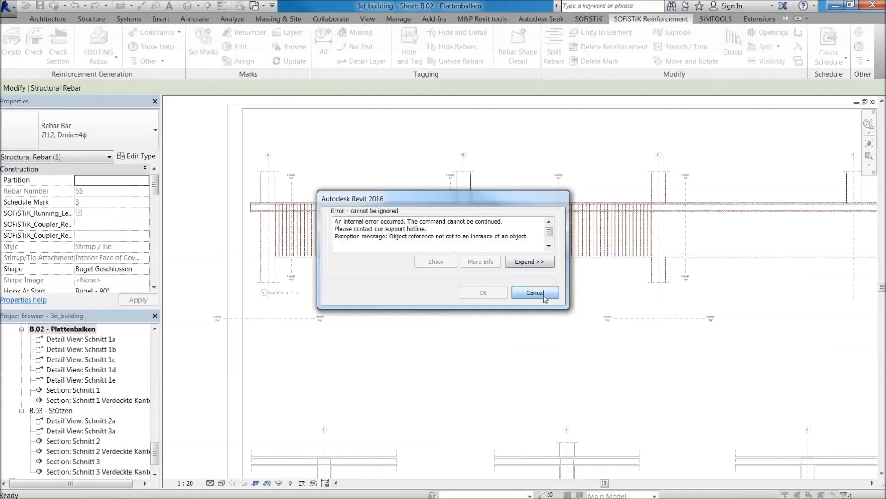
{"action": "left_click", "coordinate": [534, 293]}
Deactivate the longitudinal section viewport and return to the B.02 - Plattenbalken sheet, viewing the beam near axes B and C.
{"action": "double_click", "coordinate": [500, 285]}
{"action": "scroll", "coordinate": [491, 236], "scroll_direction": "up", "scroll_amount": 4}
{"action": "scroll", "coordinate": [489, 221], "scroll_direction": "down", "scroll_amount": 4}
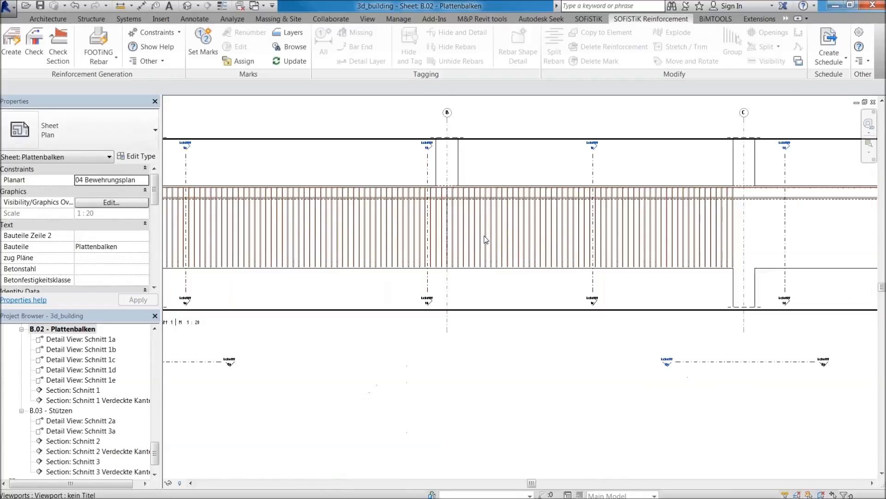
Activate the longitudinal section Schnitt 1 on the sheet and tag the beam's closed stirrup set with its mark and distribution line.
{"action": "double_click", "coordinate": [499, 281]}
{"action": "double_click", "coordinate": [524, 309]}
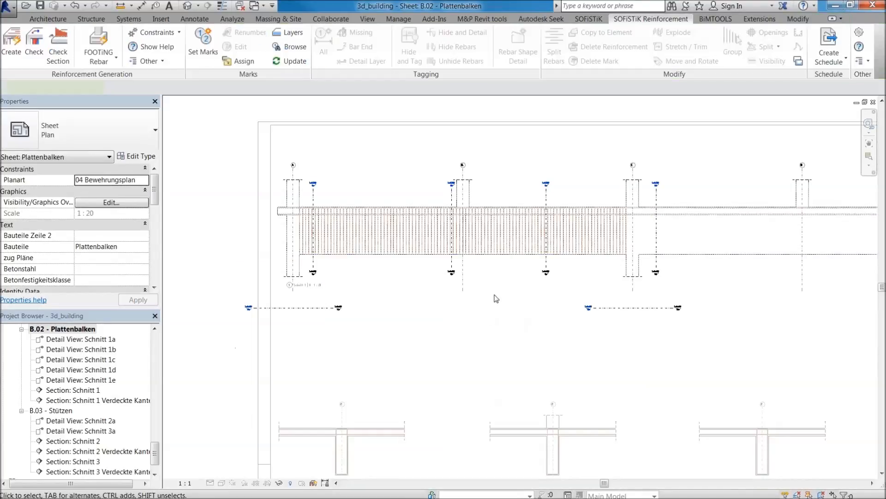
{"action": "double_click", "coordinate": [493, 242]}
{"action": "left_click", "coordinate": [494, 231]}
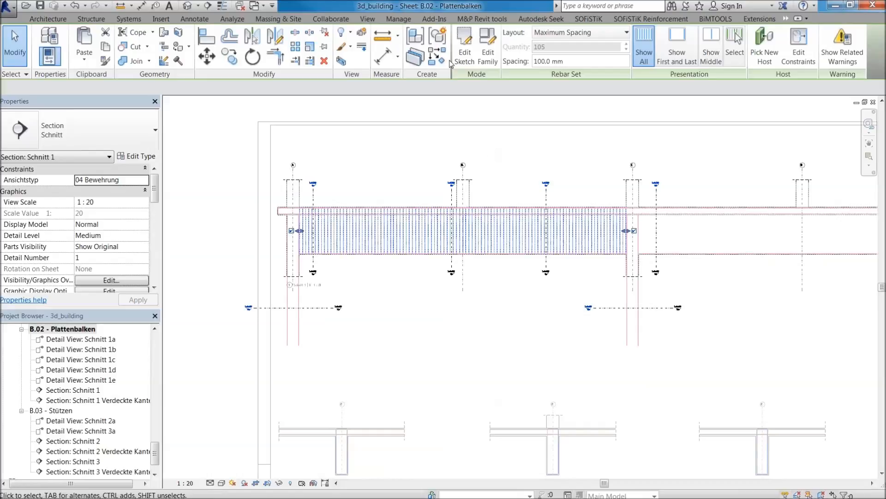
{"action": "left_click", "coordinate": [651, 18]}
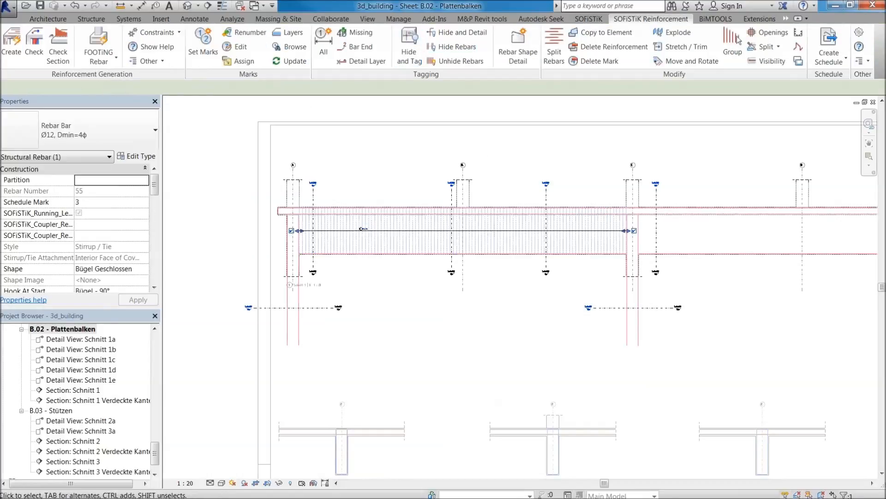
{"action": "scroll", "coordinate": [366, 226], "scroll_direction": "up", "scroll_amount": 4}
{"action": "key", "text": "Escape"}
{"action": "scroll", "coordinate": [306, 240], "scroll_direction": "up", "scroll_amount": 2}
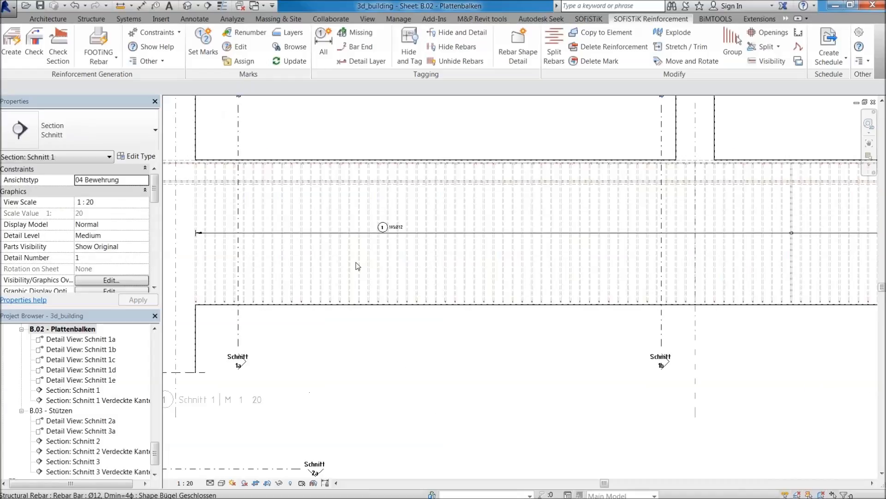
{"action": "scroll", "coordinate": [544, 247], "scroll_direction": "down", "scroll_amount": 3}
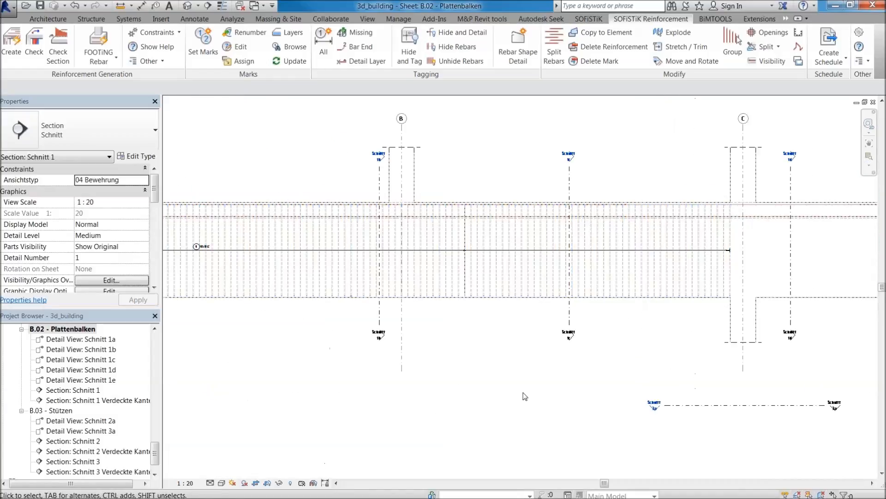
{"action": "scroll", "coordinate": [476, 256], "scroll_direction": "up", "scroll_amount": 3}
{"action": "scroll", "coordinate": [480, 240], "scroll_direction": "up", "scroll_amount": 4}
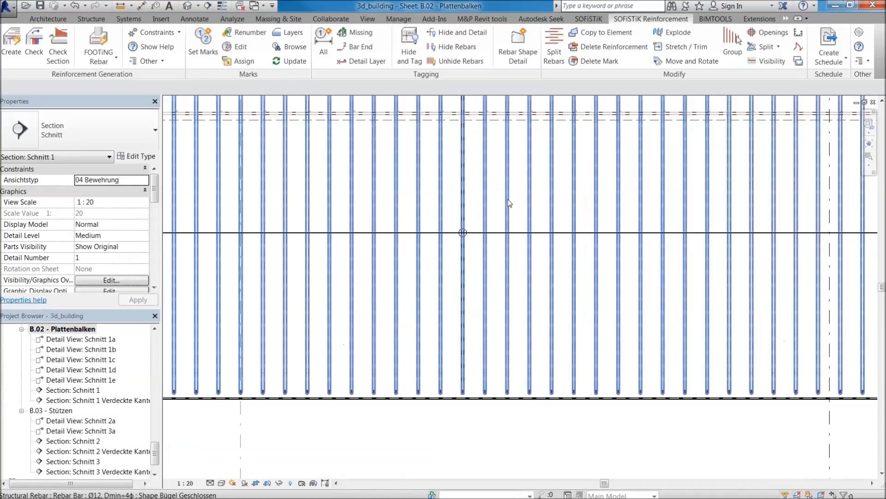
{"action": "scroll", "coordinate": [508, 202], "scroll_direction": "down", "scroll_amount": 4}
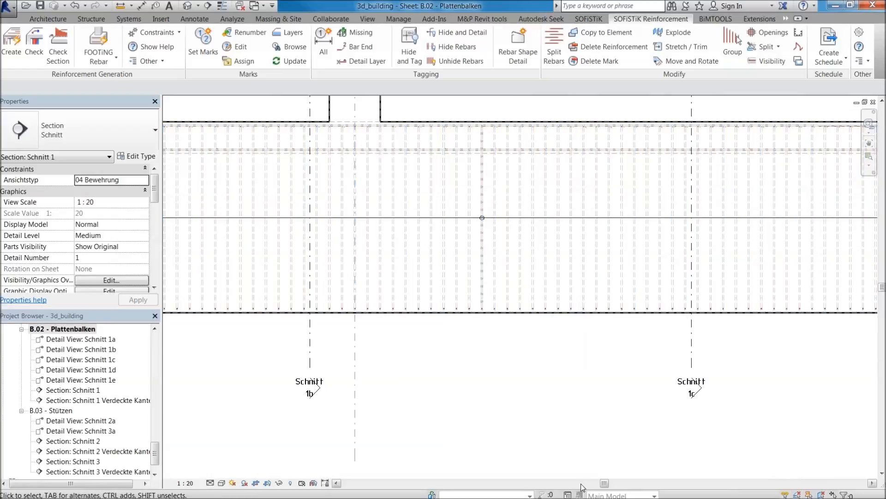
Activate the cross-section Schnitt 1a on the sheet and tag all of its reinforcement.
{"action": "scroll", "coordinate": [488, 379], "scroll_direction": "down", "scroll_amount": 4}
{"action": "scroll", "coordinate": [374, 397], "scroll_direction": "up", "scroll_amount": 4}
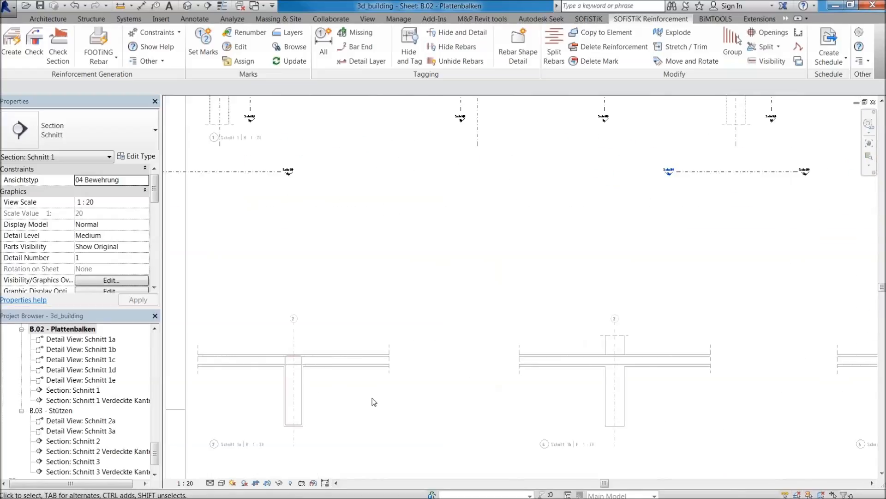
{"action": "left_click", "coordinate": [423, 224]}
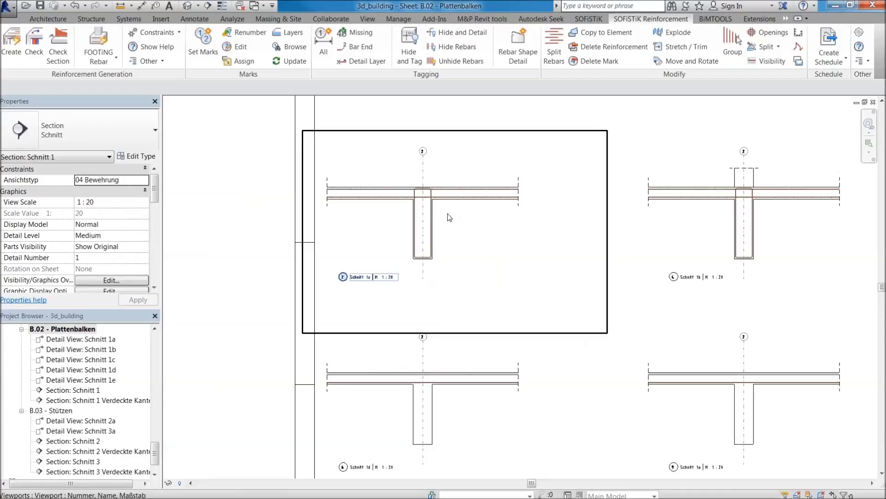
{"action": "scroll", "coordinate": [451, 218], "scroll_direction": "up", "scroll_amount": 3}
{"action": "key", "text": "Escape"}
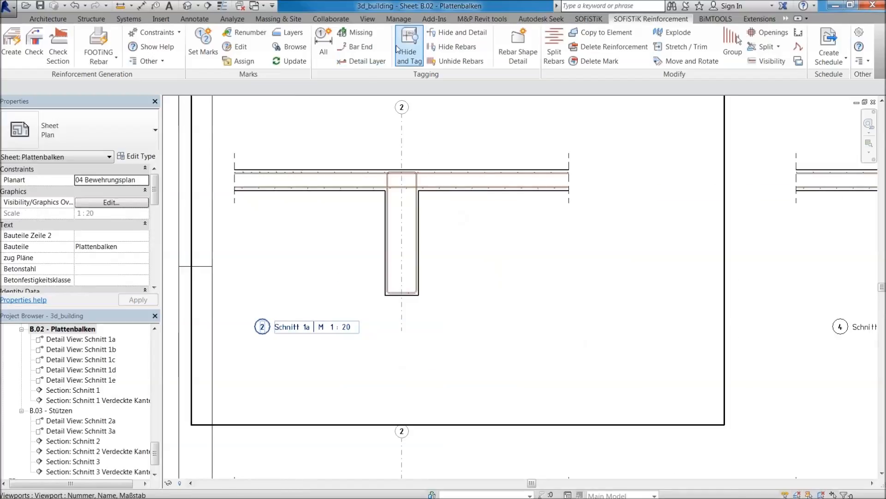
{"action": "double_click", "coordinate": [453, 232]}
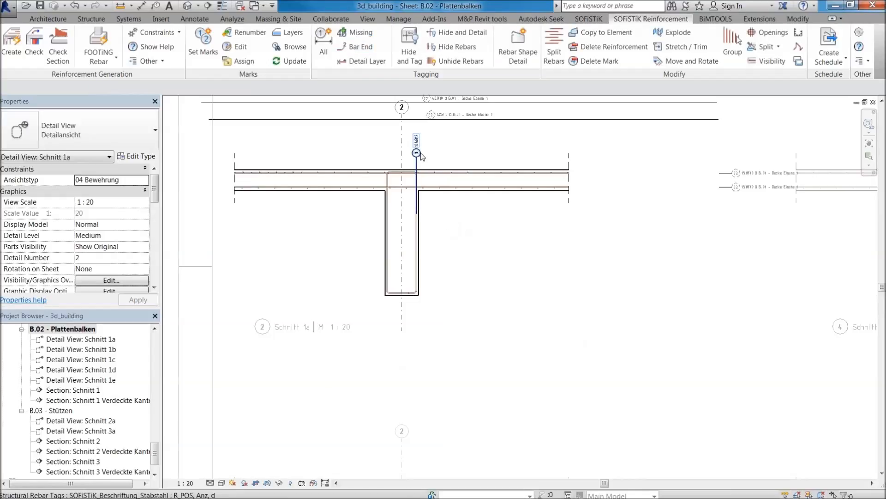
Place the stirrup tag beside the beam web in Schnitt 1a and set its orientation to Horizontal.
{"action": "left_click", "coordinate": [420, 149]}
{"action": "left_click_drag", "start_coordinate": [421, 148], "coordinate": [453, 226]}
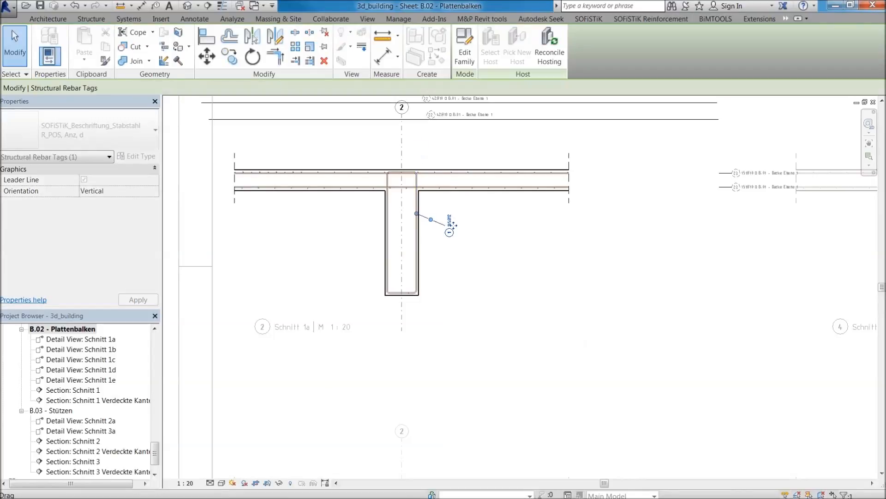
{"action": "left_click", "coordinate": [169, 88]}
{"action": "left_click", "coordinate": [162, 103]}
{"action": "scroll", "coordinate": [416, 149], "scroll_direction": "up", "scroll_amount": 5}
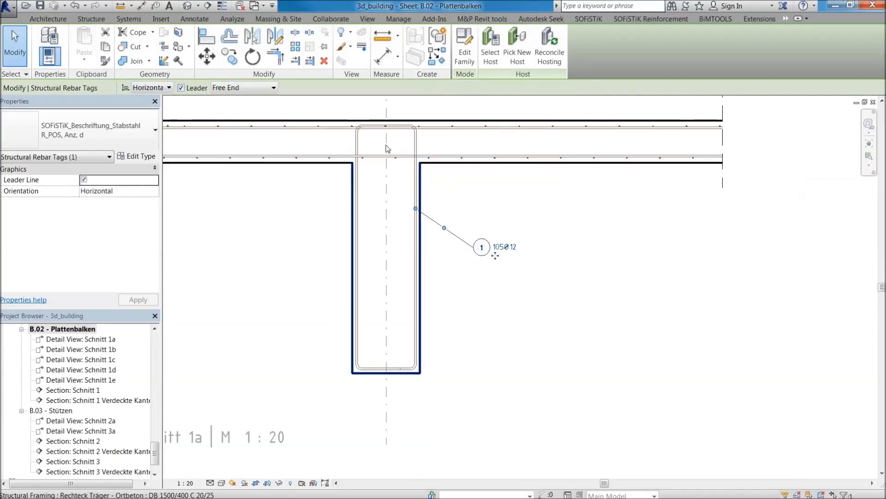
{"action": "left_click", "coordinate": [470, 200]}
{"action": "scroll", "coordinate": [475, 185], "scroll_direction": "down", "scroll_amount": 1}
Examine the slab bar tags around Schnitt 1a and their references to the sheet B.01 - Decke Ebene 1.
{"action": "middle_click_drag", "start_coordinate": [480, 198], "coordinate": [300, 230]}
{"action": "scroll", "coordinate": [300, 230], "scroll_direction": "down", "scroll_amount": 2}
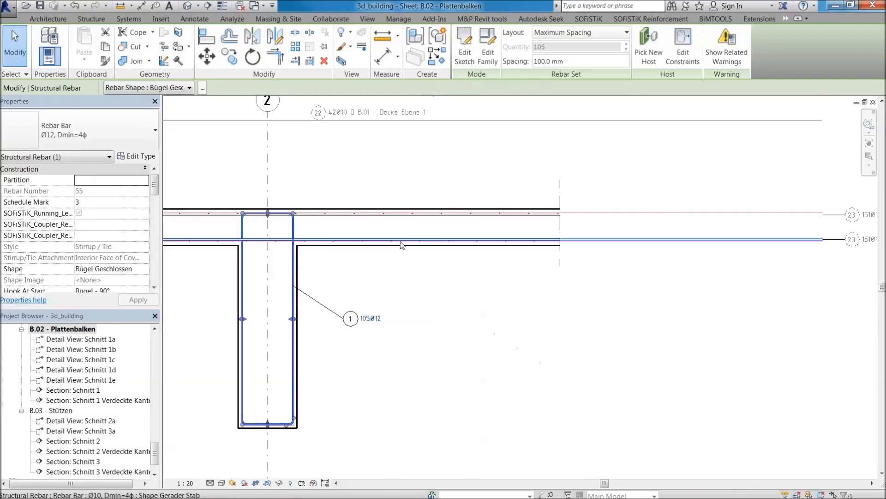
{"action": "left_click", "coordinate": [748, 237]}
{"action": "scroll", "coordinate": [764, 237], "scroll_direction": "up", "scroll_amount": 2}
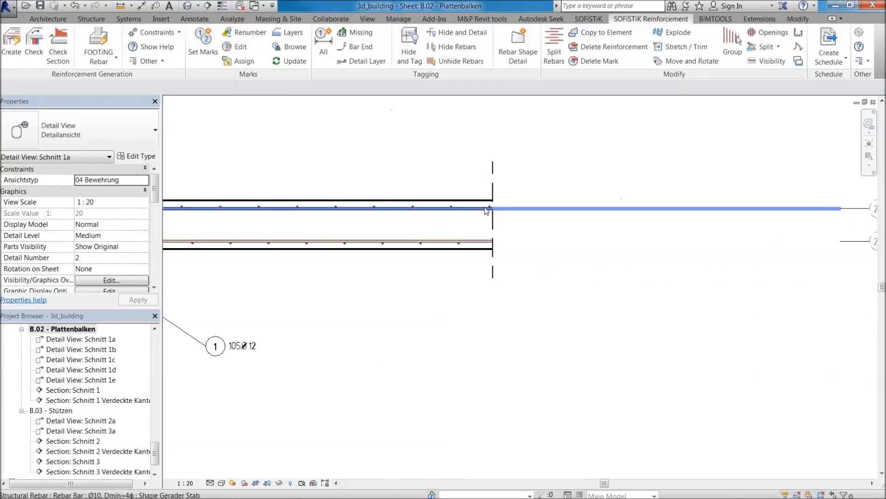
{"action": "scroll", "coordinate": [611, 248], "scroll_direction": "down", "scroll_amount": 3}
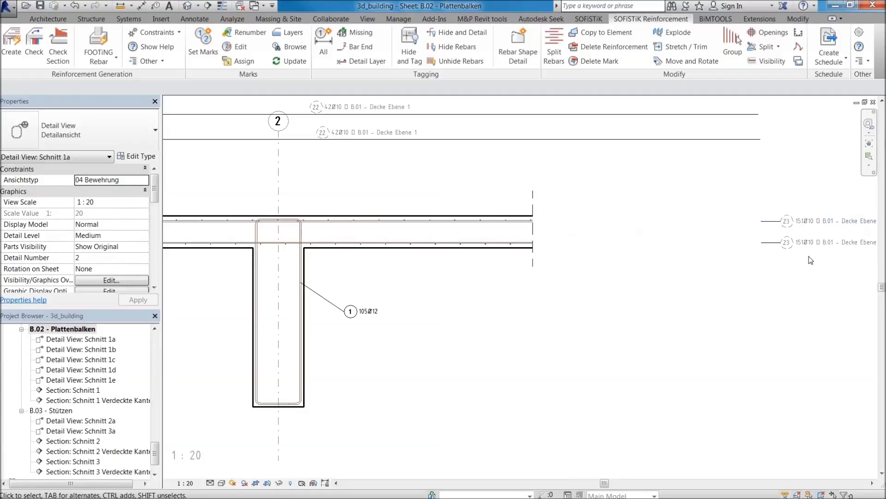
{"action": "scroll", "coordinate": [706, 257], "scroll_direction": "up", "scroll_amount": 2}
{"action": "scroll", "coordinate": [735, 255], "scroll_direction": "down", "scroll_amount": 2}
{"action": "middle_click_drag", "start_coordinate": [286, 254], "coordinate": [556, 307]}
{"action": "scroll", "coordinate": [505, 227], "scroll_direction": "down", "scroll_amount": 2}
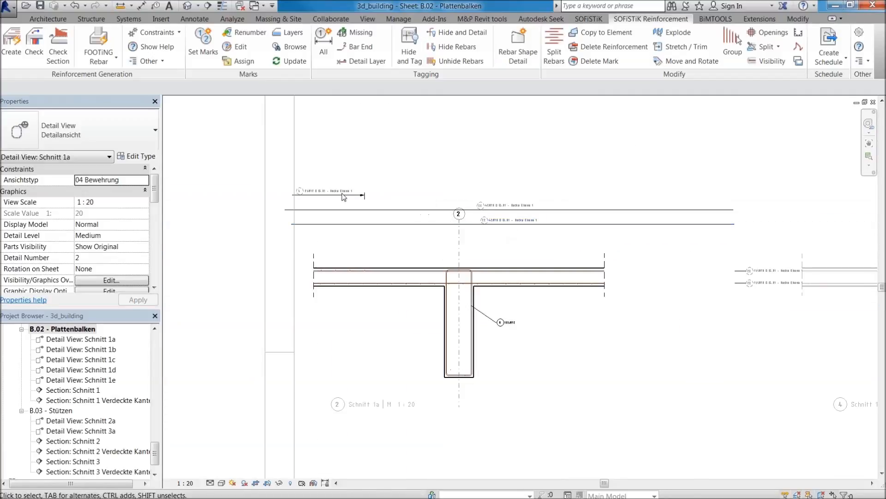
{"action": "scroll", "coordinate": [453, 293], "scroll_direction": "up", "scroll_amount": 1}
{"action": "scroll", "coordinate": [322, 168], "scroll_direction": "up", "scroll_amount": 1}
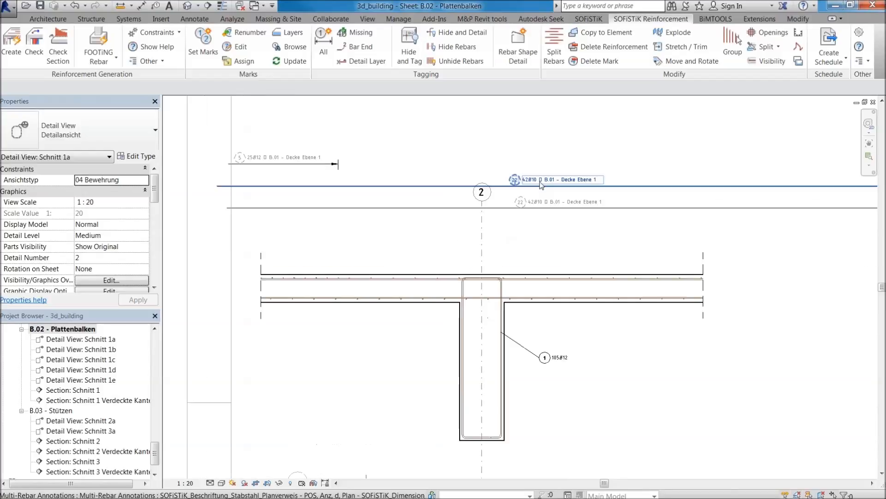
{"action": "middle_click_drag", "start_coordinate": [560, 193], "coordinate": [457, 230]}
{"action": "scroll", "coordinate": [424, 401], "scroll_direction": "up", "scroll_amount": 3}
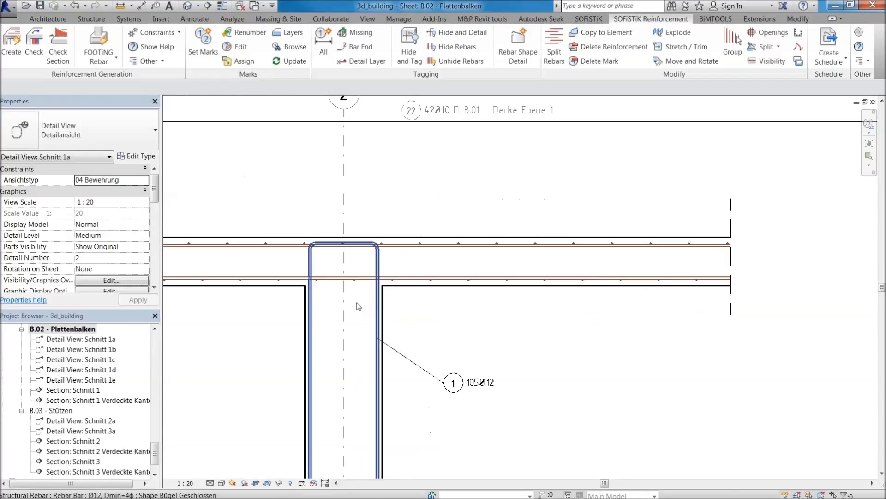
{"action": "scroll", "coordinate": [429, 218], "scroll_direction": "down", "scroll_amount": 3}
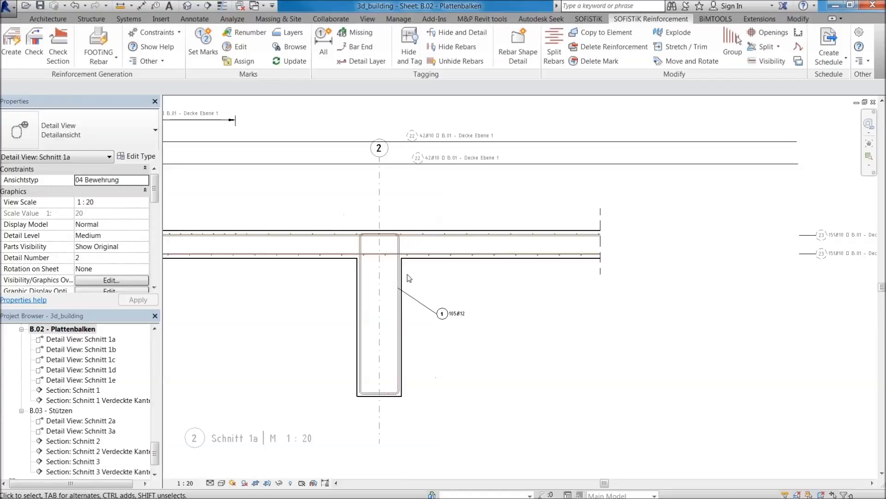
{"action": "scroll", "coordinate": [409, 278], "scroll_direction": "up", "scroll_amount": 3}
{"action": "scroll", "coordinate": [503, 191], "scroll_direction": "down", "scroll_amount": 1}
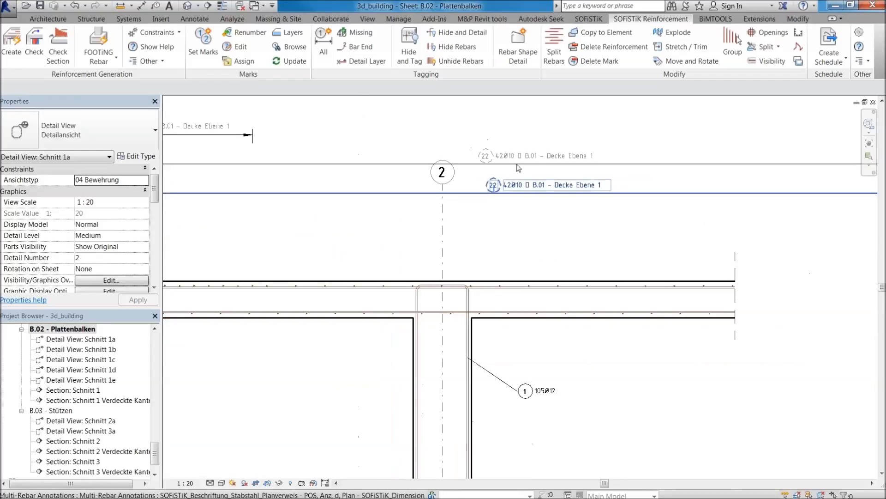
{"action": "scroll", "coordinate": [554, 186], "scroll_direction": "up", "scroll_amount": 3}
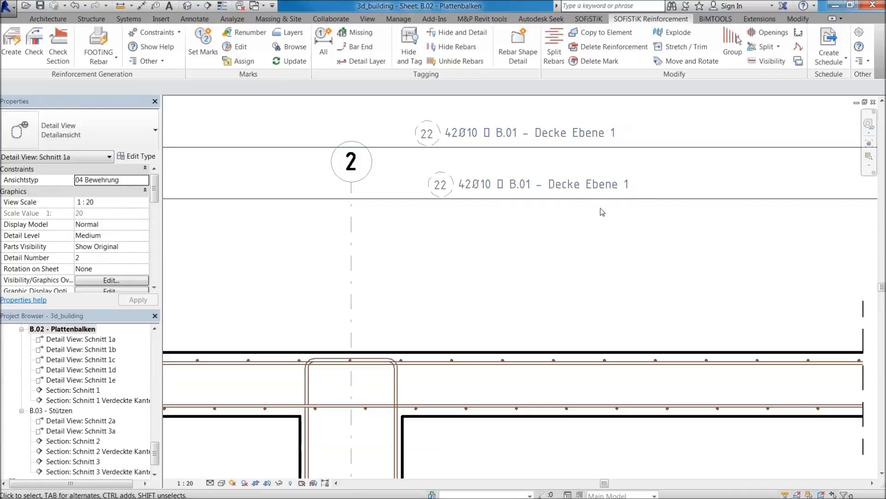
{"action": "scroll", "coordinate": [542, 206], "scroll_direction": "down", "scroll_amount": 2}
{"action": "middle_click_drag", "start_coordinate": [540, 360], "coordinate": [507, 275]}
{"action": "scroll", "coordinate": [429, 235], "scroll_direction": "up", "scroll_amount": 1}
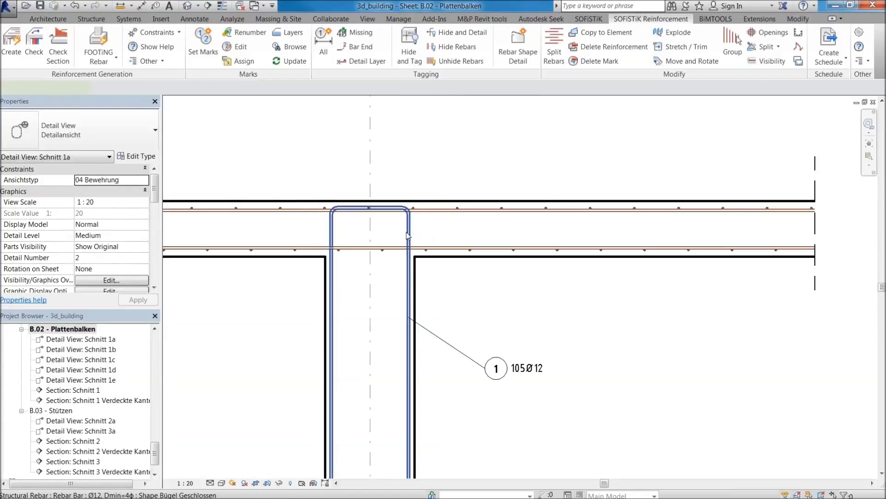
Open the constraints of the beam's stirrup set and select the Bar Segment 2 handle at its upper leg.
{"action": "left_click", "coordinate": [375, 213]}
{"action": "left_click", "coordinate": [376, 216]}
{"action": "scroll", "coordinate": [375, 224], "scroll_direction": "up", "scroll_amount": 3}
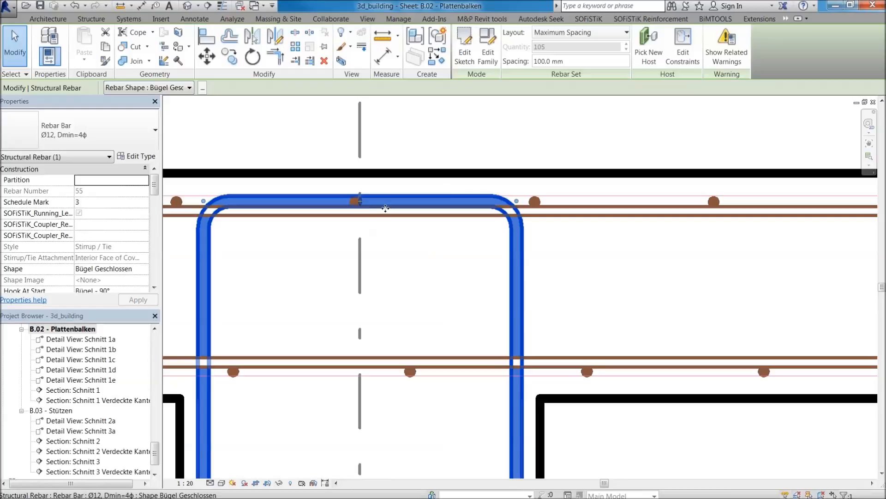
{"action": "scroll", "coordinate": [386, 209], "scroll_direction": "down", "scroll_amount": 4}
{"action": "scroll", "coordinate": [303, 203], "scroll_direction": "up", "scroll_amount": 3}
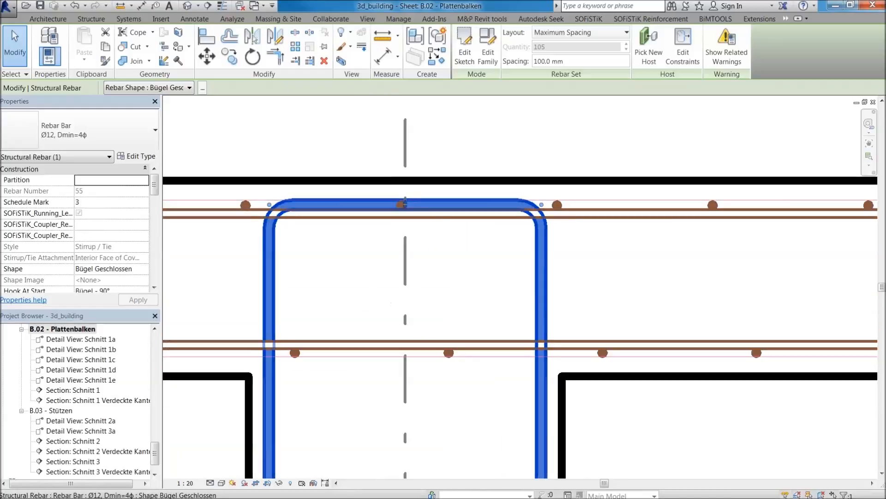
{"action": "scroll", "coordinate": [405, 203], "scroll_direction": "down", "scroll_amount": 3}
{"action": "middle_click_drag", "start_coordinate": [434, 328], "coordinate": [438, 381]}
{"action": "scroll", "coordinate": [416, 233], "scroll_direction": "up", "scroll_amount": 2}
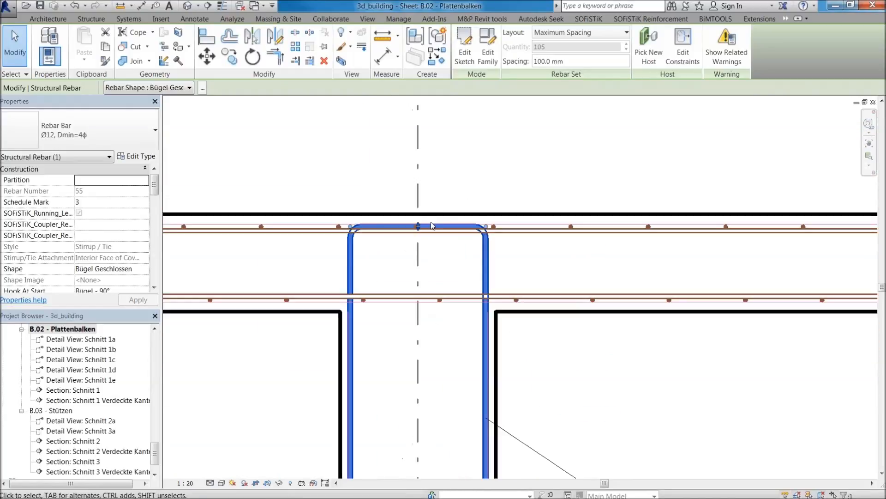
{"action": "left_click", "coordinate": [688, 61]}
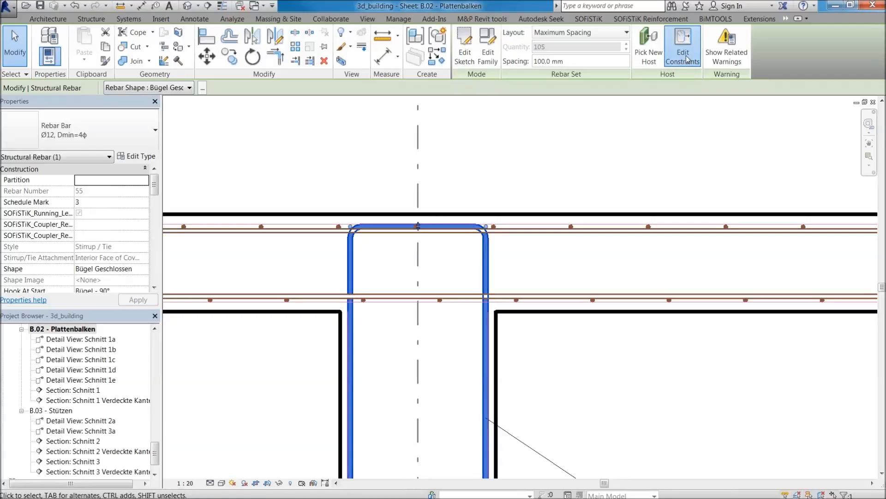
{"action": "left_click", "coordinate": [387, 125]}
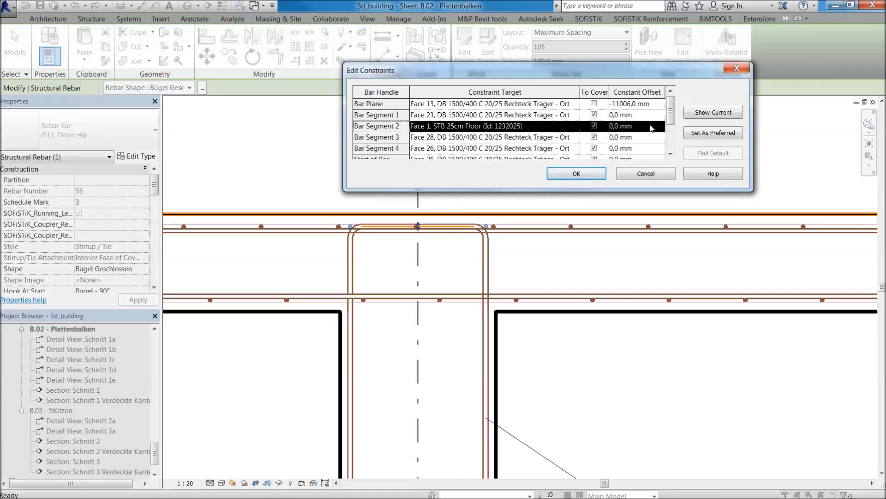
Set Bar Segment 2's constant offset from the floor cover to -10 mm as the preferred constraint.
{"action": "left_click", "coordinate": [618, 127]}
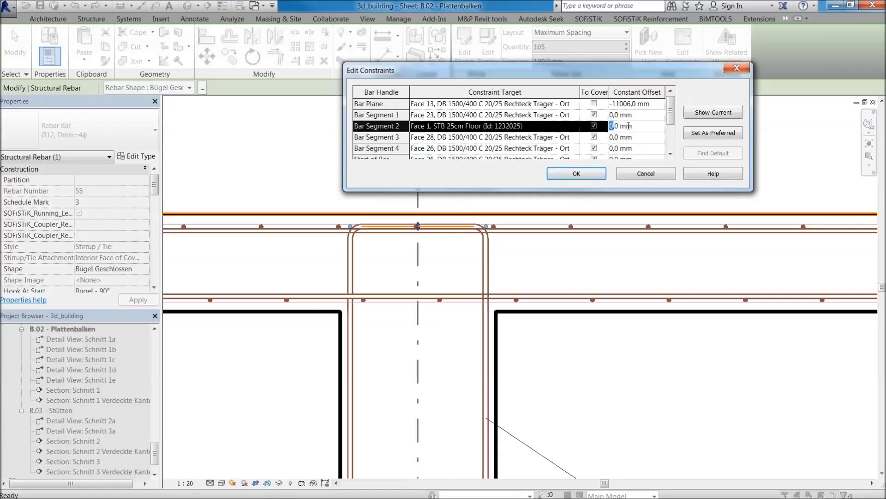
{"action": "left_click", "coordinate": [701, 135]}
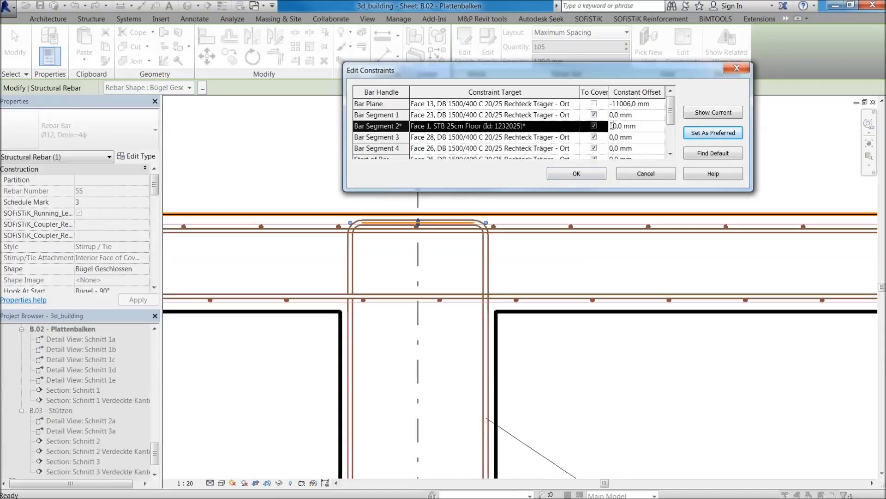
{"action": "left_click", "coordinate": [721, 136]}
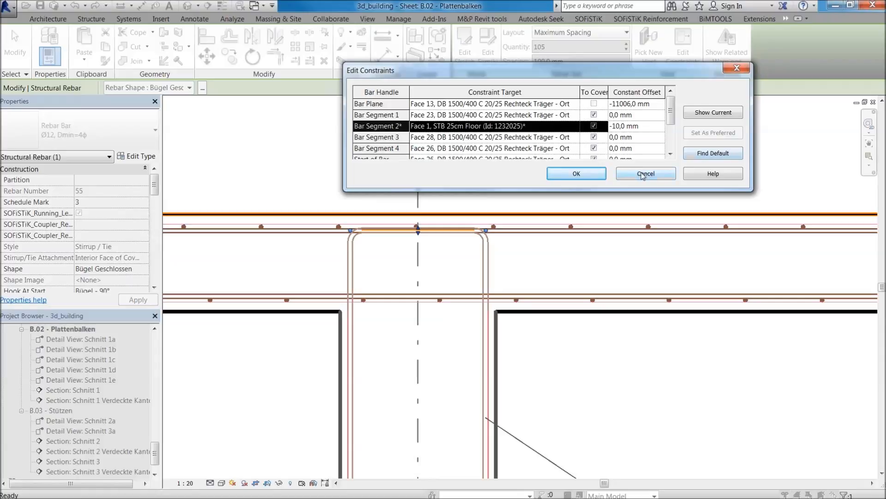
Set Bar Segment 2's constant offset to -12 mm, make it the preferred constraint and accept the constraint edits.
{"action": "left_click", "coordinate": [615, 126]}
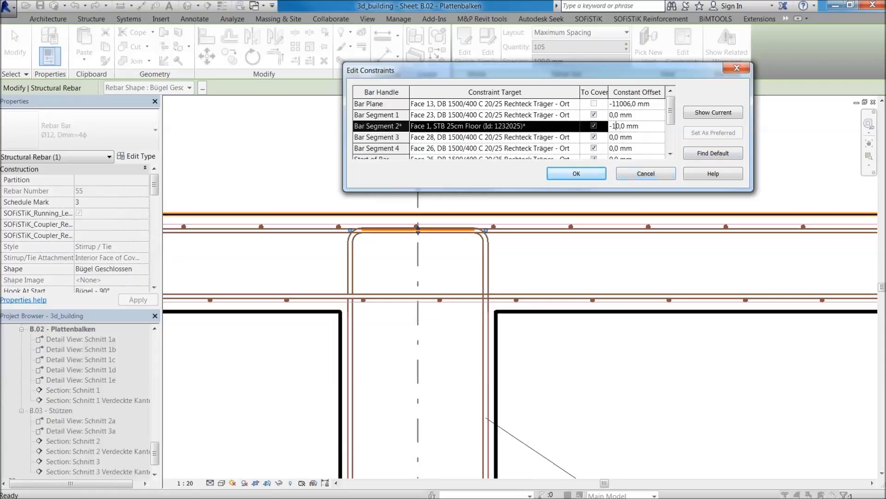
{"action": "type", "text": "2"}
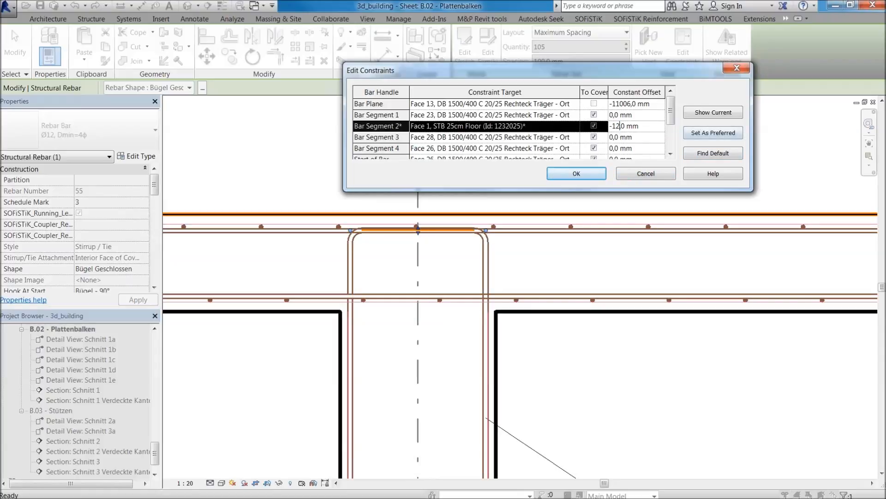
{"action": "left_click", "coordinate": [707, 136]}
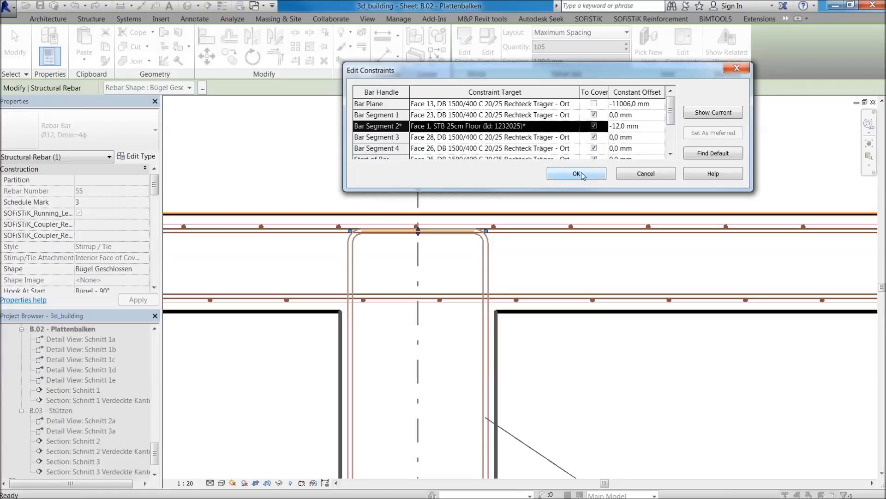
{"action": "left_click", "coordinate": [577, 174]}
{"action": "scroll", "coordinate": [380, 227], "scroll_direction": "up", "scroll_amount": 3}
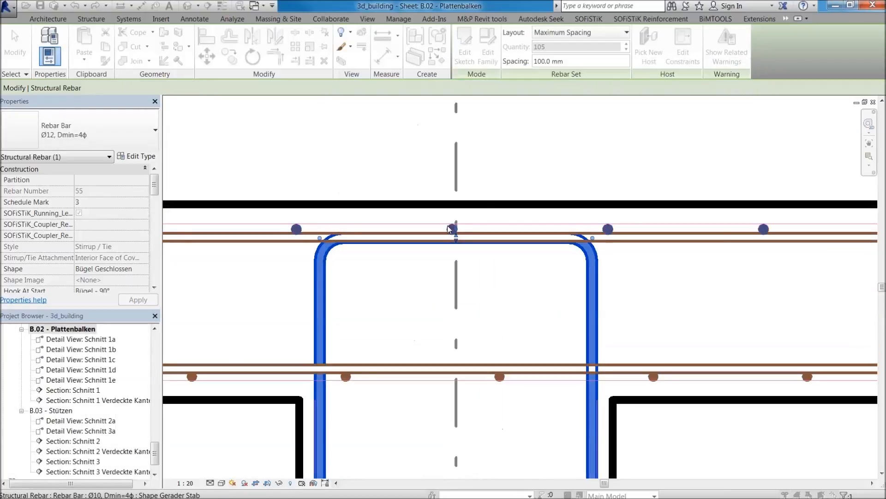
Create a Rebar Shape Detail of the beam's stirrup set and place it beside the beam in Schnitt 1a.
{"action": "scroll", "coordinate": [450, 229], "scroll_direction": "down", "scroll_amount": 7}
{"action": "left_click", "coordinate": [571, 256]}
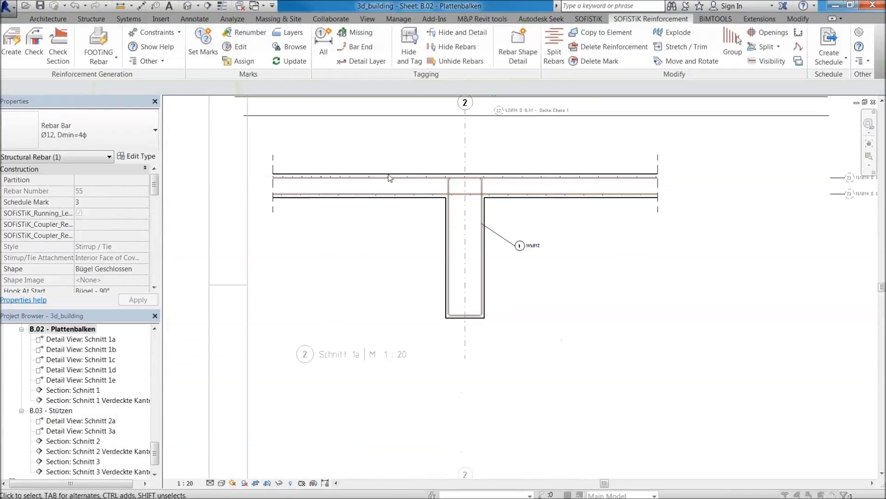
{"action": "scroll", "coordinate": [431, 199], "scroll_direction": "up", "scroll_amount": 4}
{"action": "scroll", "coordinate": [508, 167], "scroll_direction": "down", "scroll_amount": 5}
{"action": "scroll", "coordinate": [571, 188], "scroll_direction": "down", "scroll_amount": 3}
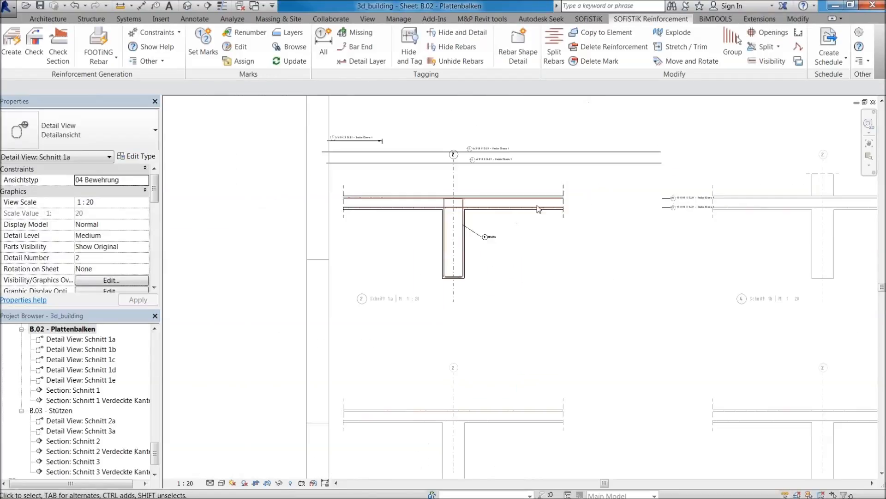
{"action": "left_click", "coordinate": [517, 54]}
{"action": "left_click", "coordinate": [410, 255]}
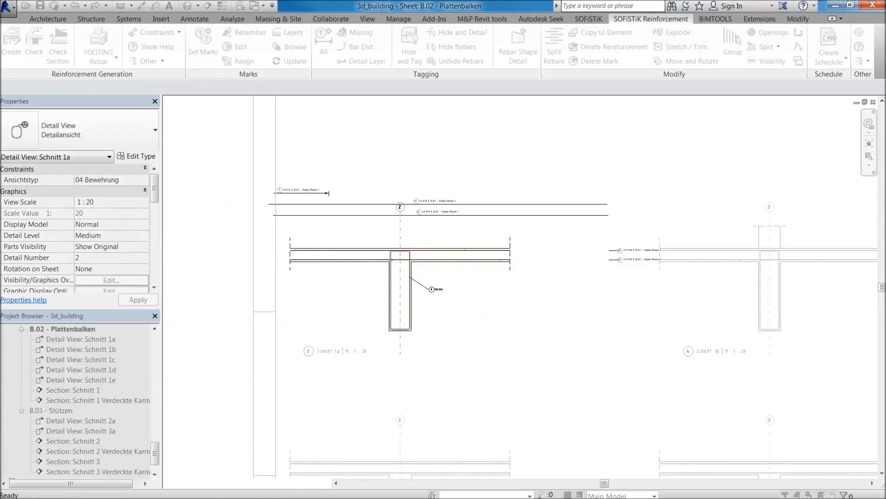
{"action": "left_click", "coordinate": [505, 305]}
Move the stirrup's shape detail clear of the slab, into the space between Schnitt 1a and Schnitt 1b.
{"action": "scroll", "coordinate": [476, 305], "scroll_direction": "up", "scroll_amount": 5}
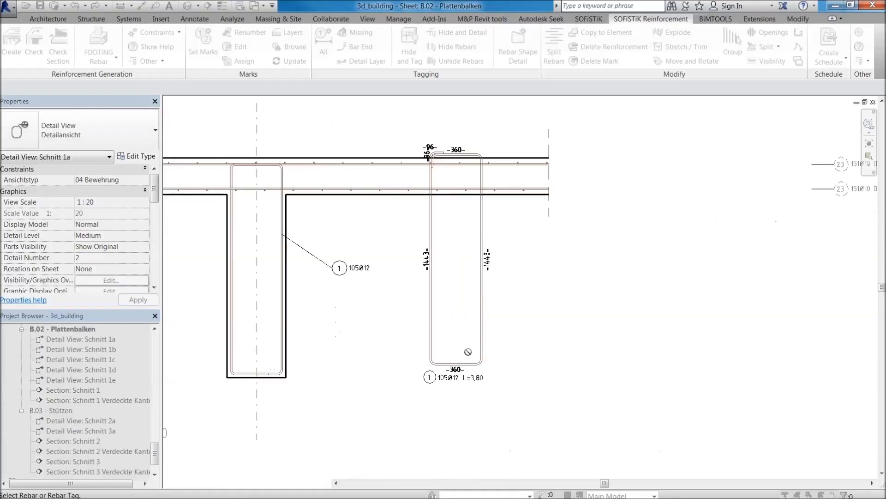
{"action": "scroll", "coordinate": [467, 350], "scroll_direction": "up", "scroll_amount": 3}
{"action": "middle_click_drag", "start_coordinate": [468, 350], "coordinate": [470, 478]}
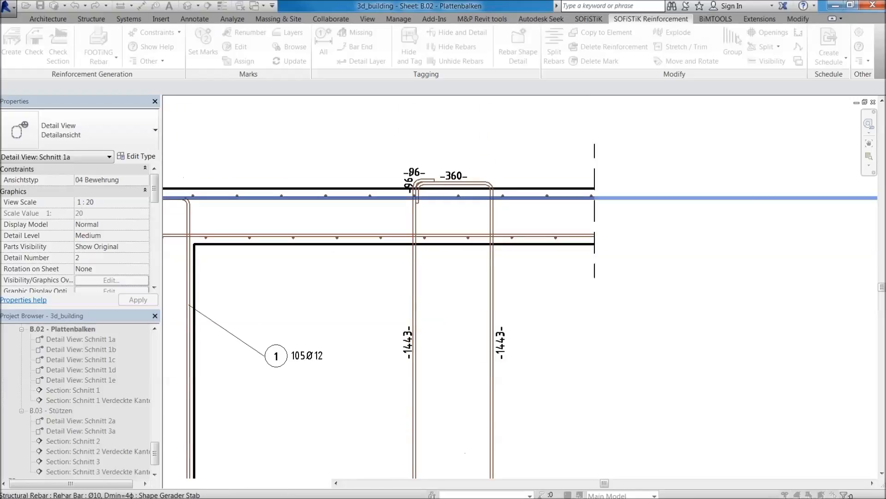
{"action": "scroll", "coordinate": [475, 178], "scroll_direction": "down", "scroll_amount": 5}
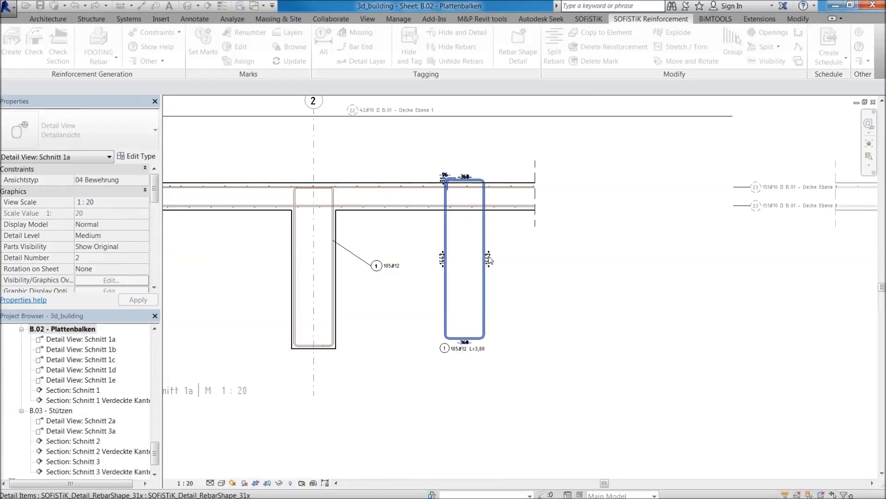
{"action": "left_click", "coordinate": [483, 288]}
{"action": "left_click_drag", "start_coordinate": [483, 288], "coordinate": [610, 280]}
Shift the stirrup detail's tag slightly down, away from the lower 360 dimension.
{"action": "scroll", "coordinate": [531, 323], "scroll_direction": "up", "scroll_amount": 3}
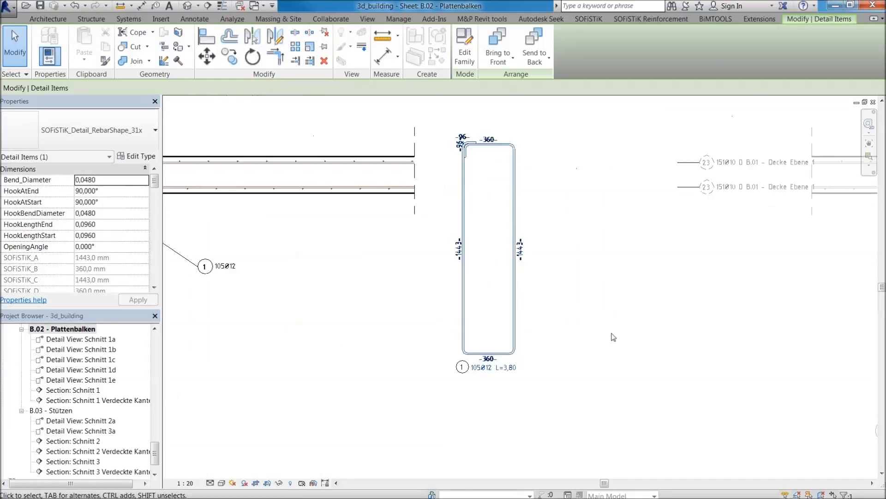
{"action": "left_click", "coordinate": [496, 382]}
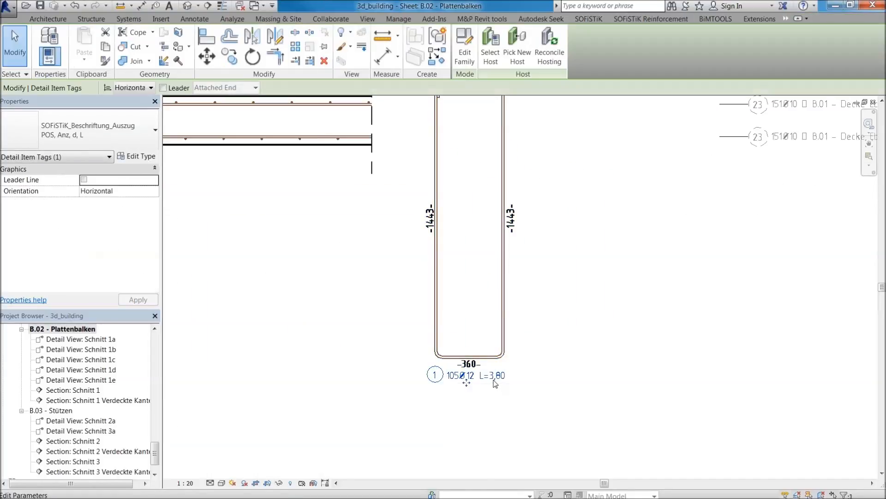
{"action": "left_click_drag", "start_coordinate": [469, 384], "coordinate": [470, 387]}
{"action": "left_click", "coordinate": [547, 344]}
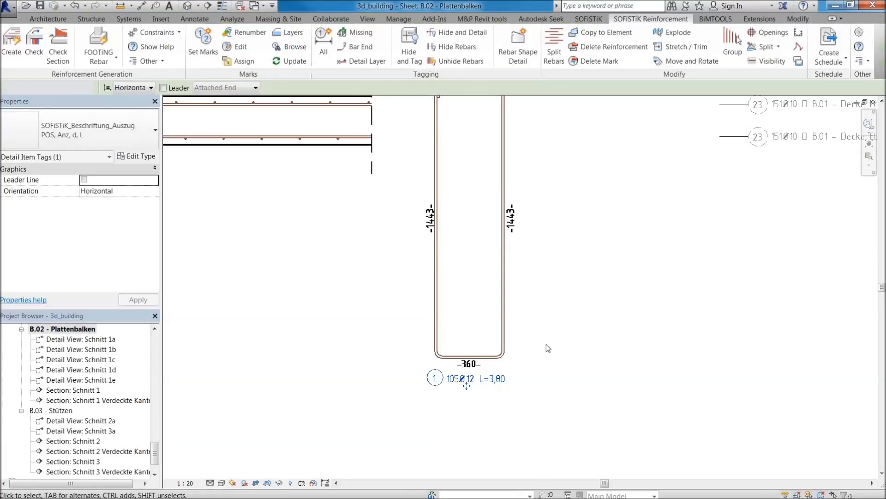
Examine the stirrup detail beside Schnitt 1a and the other beam section views on sheet B.02.
{"action": "scroll", "coordinate": [560, 282], "scroll_direction": "down", "scroll_amount": 3}
{"action": "scroll", "coordinate": [573, 250], "scroll_direction": "down", "scroll_amount": 5}
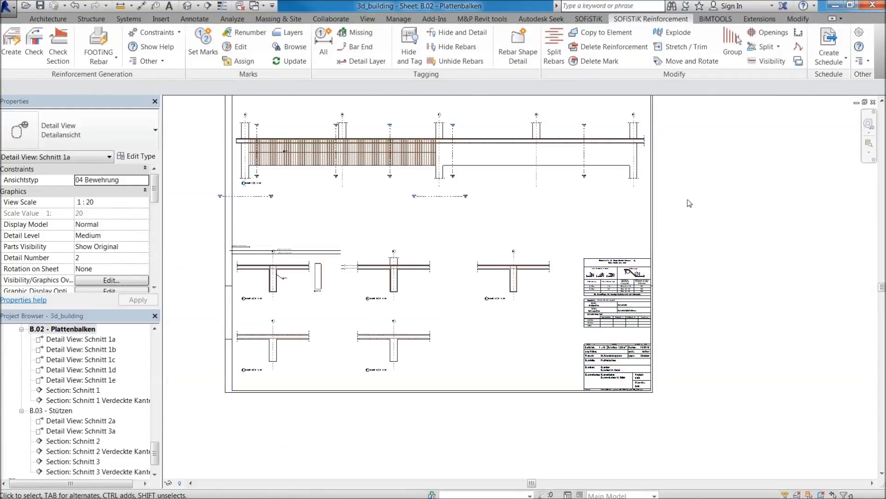
{"action": "middle_click_drag", "start_coordinate": [303, 280], "coordinate": [354, 318]}
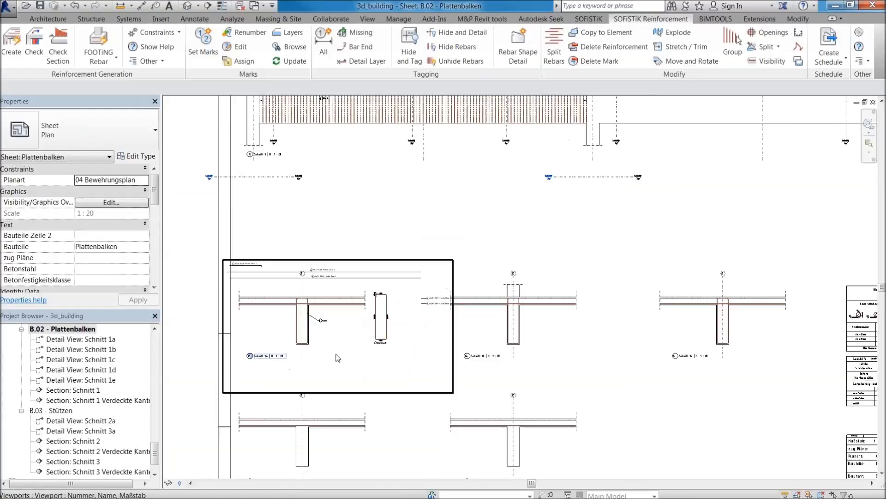
{"action": "scroll", "coordinate": [331, 353], "scroll_direction": "up", "scroll_amount": 3}
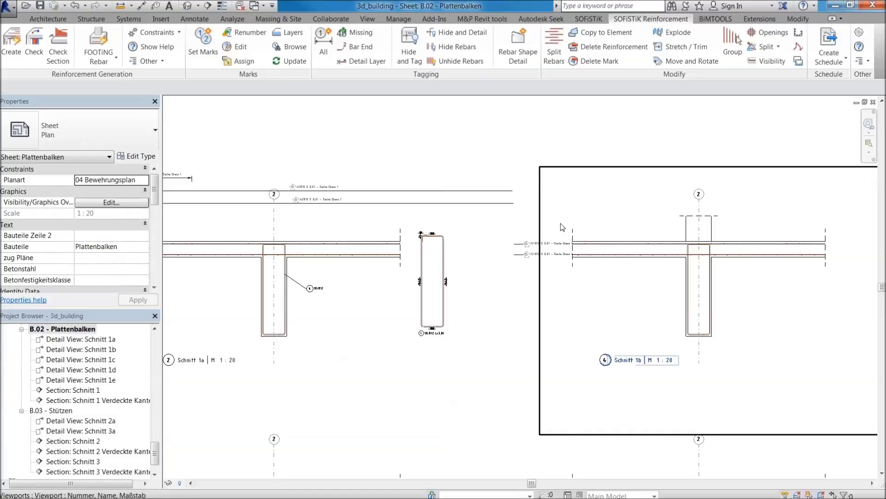
{"action": "middle_click_drag", "start_coordinate": [475, 235], "coordinate": [536, 276]}
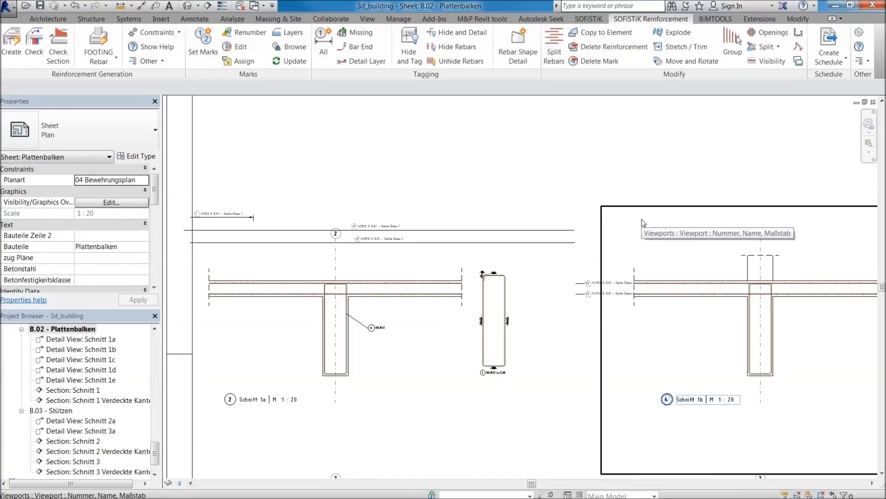
{"action": "scroll", "coordinate": [475, 166], "scroll_direction": "up", "scroll_amount": 2}
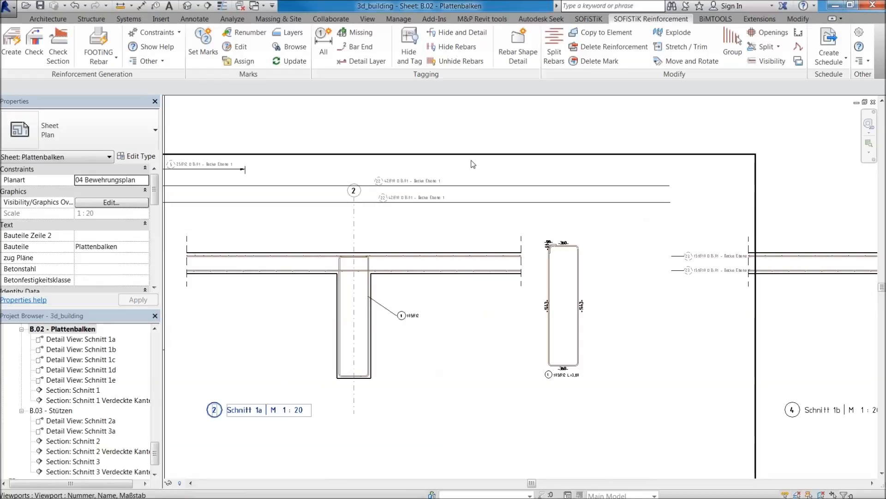
{"action": "middle_click_drag", "start_coordinate": [514, 140], "coordinate": [481, 168]}
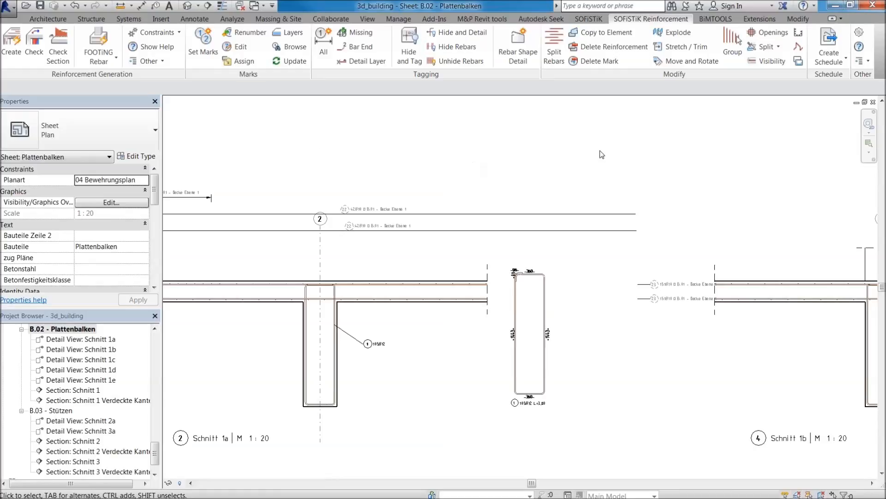
{"action": "scroll", "coordinate": [603, 155], "scroll_direction": "down", "scroll_amount": 2}
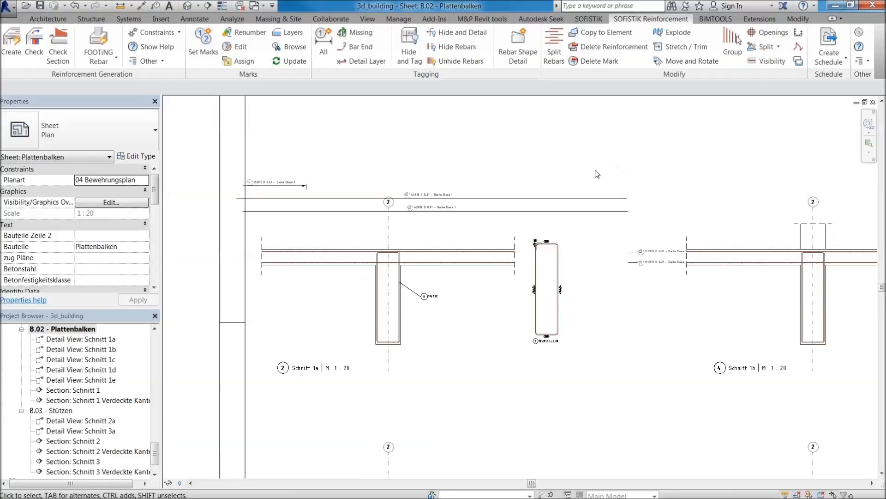
{"action": "scroll", "coordinate": [569, 166], "scroll_direction": "down", "scroll_amount": 2}
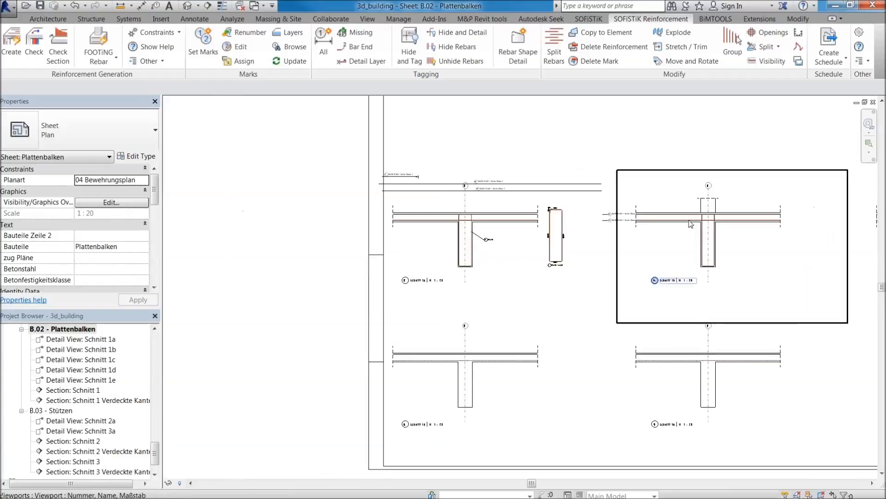
{"action": "middle_click_drag", "start_coordinate": [692, 223], "coordinate": [549, 229]}
{"action": "middle_click_drag", "start_coordinate": [735, 375], "coordinate": [621, 342]}
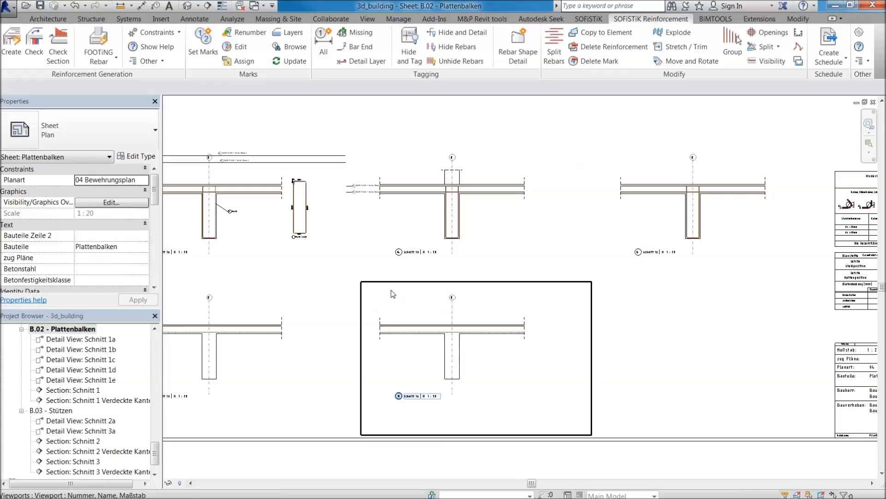
{"action": "middle_click_drag", "start_coordinate": [401, 264], "coordinate": [416, 304]}
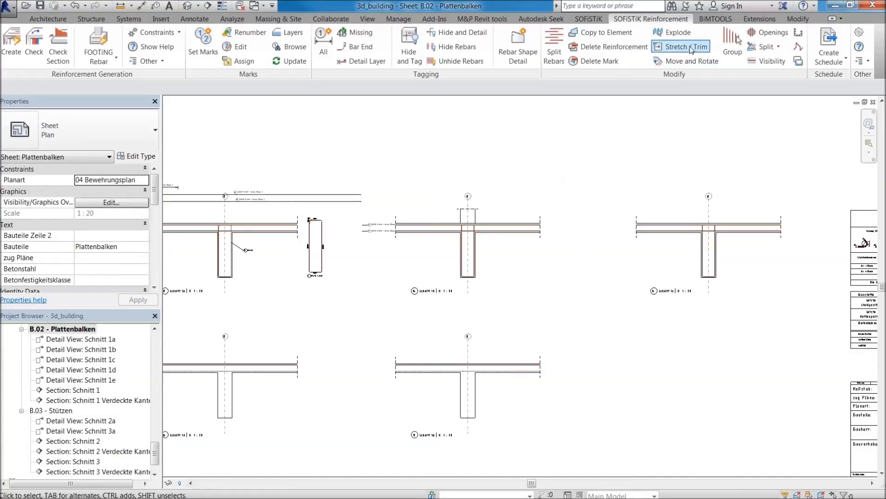
{"action": "middle_click_drag", "start_coordinate": [554, 230], "coordinate": [554, 259]}
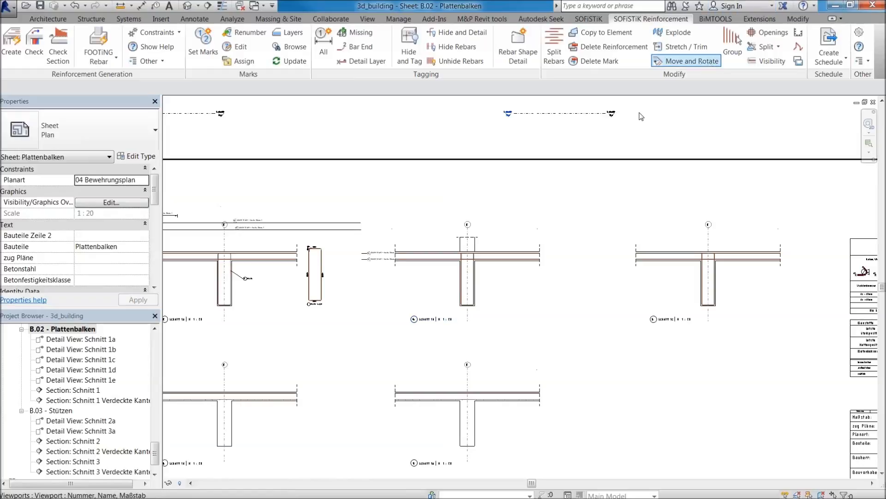
{"action": "middle_click_drag", "start_coordinate": [194, 259], "coordinate": [286, 300]}
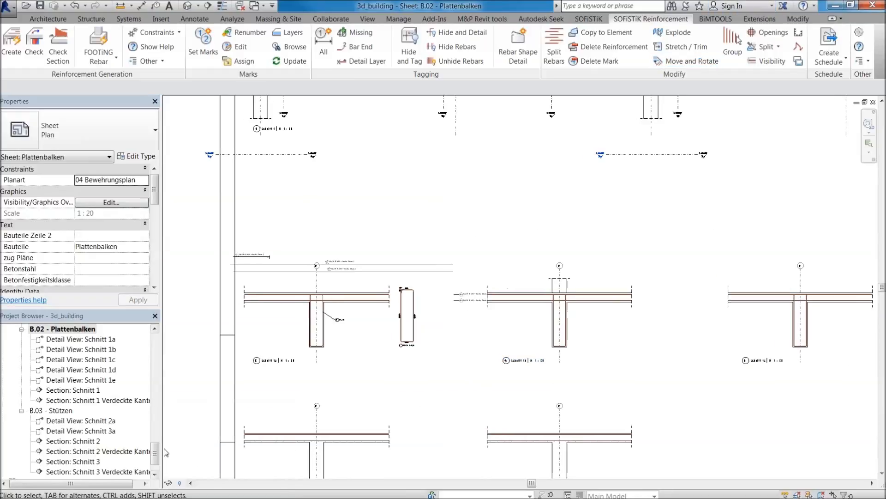
Open the sheet B.01 - Decke Ebene 1.
{"action": "middle_click_drag", "start_coordinate": [554, 148], "coordinate": [501, 335]}
{"action": "scroll", "coordinate": [508, 318], "scroll_direction": "down", "scroll_amount": 3}
{"action": "mouse_move", "coordinate": [157, 456]}
{"action": "left_mouse_down"}
{"action": "mouse_move", "coordinate": [155, 329]}
{"action": "mouse_move", "coordinate": [152, 464]}
{"action": "left_mouse_up"}
{"action": "scroll", "coordinate": [148, 453], "scroll_direction": "up", "scroll_amount": 10}
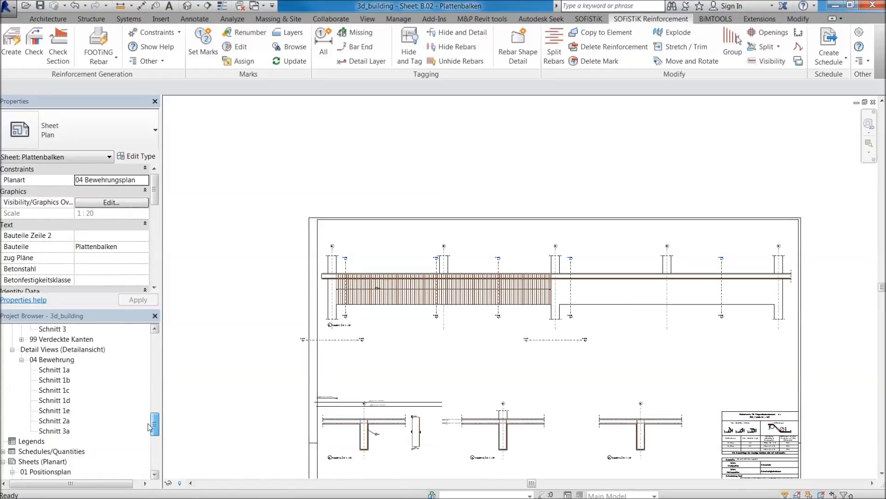
{"action": "scroll", "coordinate": [146, 436], "scroll_direction": "down", "scroll_amount": 3}
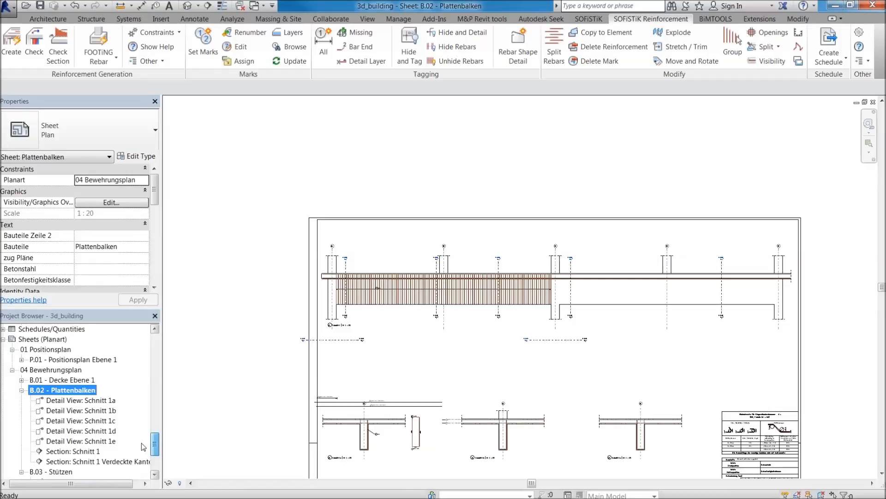
{"action": "double_click", "coordinate": [74, 379]}
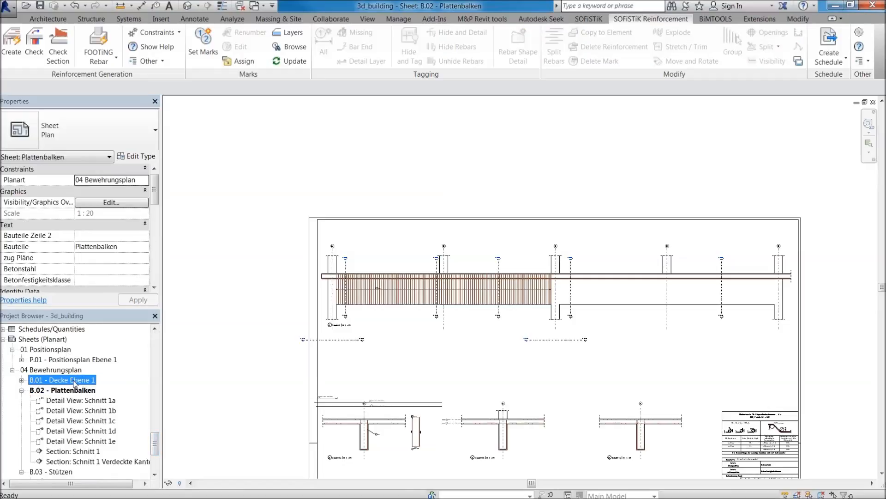
Activate the slab's plan view and remove the area system from the separate slab with the slanted edge.
{"action": "scroll", "coordinate": [694, 337], "scroll_direction": "up", "scroll_amount": 5}
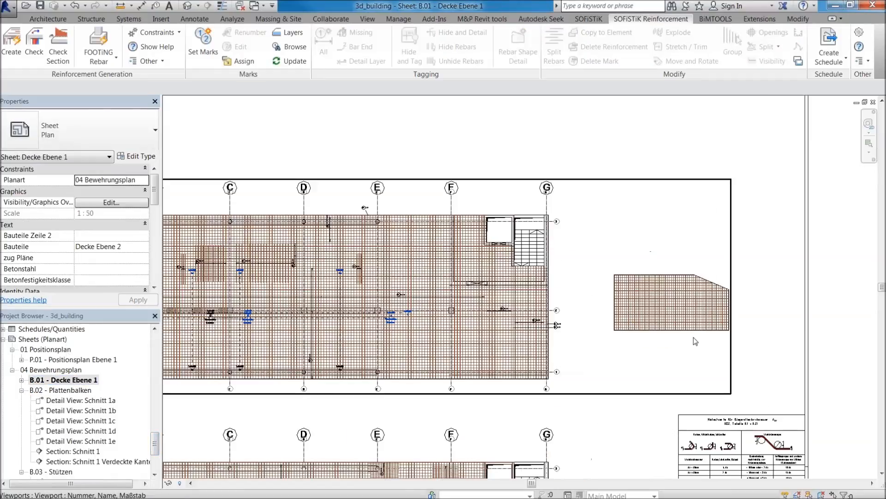
{"action": "double_click", "coordinate": [519, 311]}
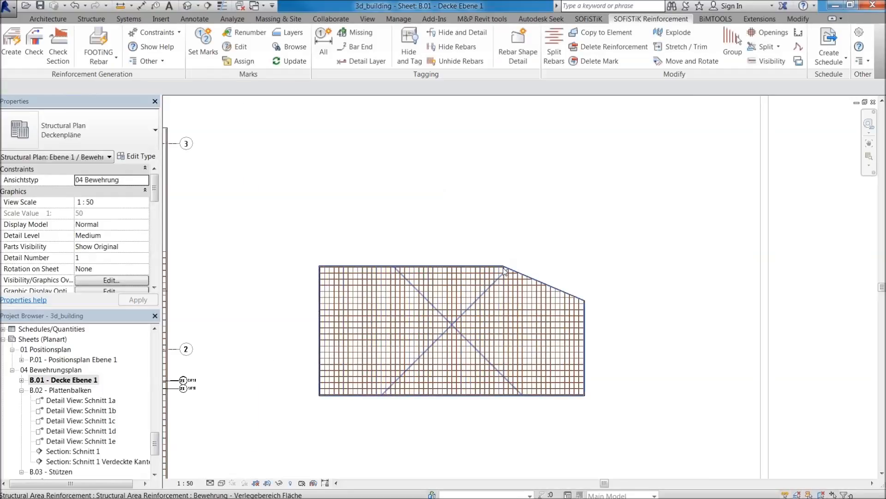
{"action": "left_click", "coordinate": [505, 271]}
{"action": "left_click", "coordinate": [520, 46]}
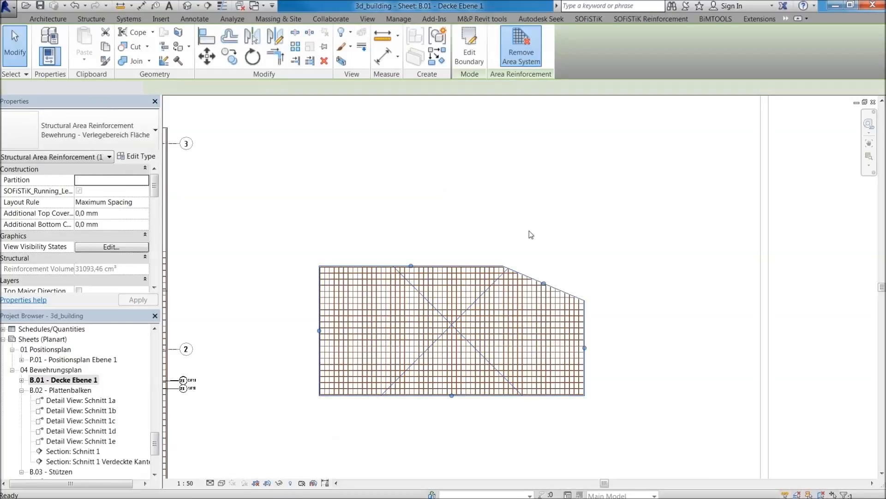
{"action": "key", "text": "Escape"}
Group the vertical bars of varying length below the slanted edge into one variable rebar set.
{"action": "left_click_drag", "start_coordinate": [504, 238], "coordinate": [632, 423]}
{"action": "scroll", "coordinate": [554, 240], "scroll_direction": "up", "scroll_amount": 5}
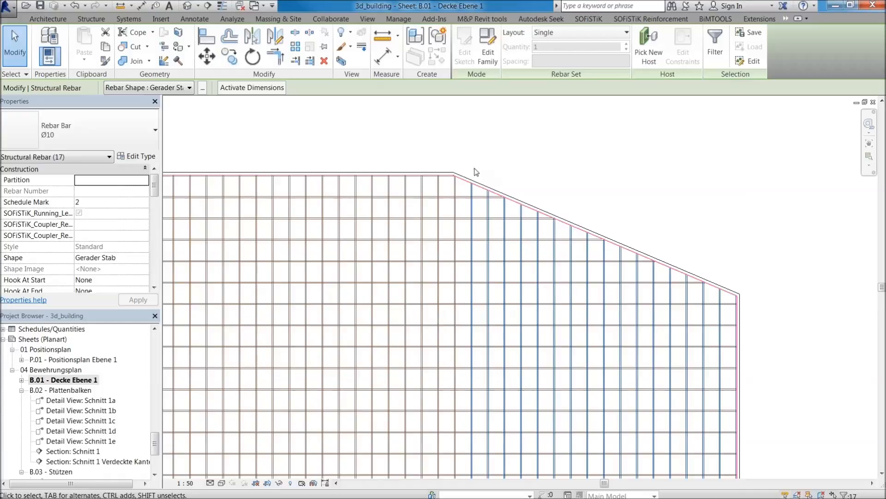
{"action": "scroll", "coordinate": [476, 172], "scroll_direction": "down", "scroll_amount": 5}
{"action": "key", "text": "Escape"}
{"action": "left_click_drag", "start_coordinate": [463, 151], "coordinate": [674, 409]}
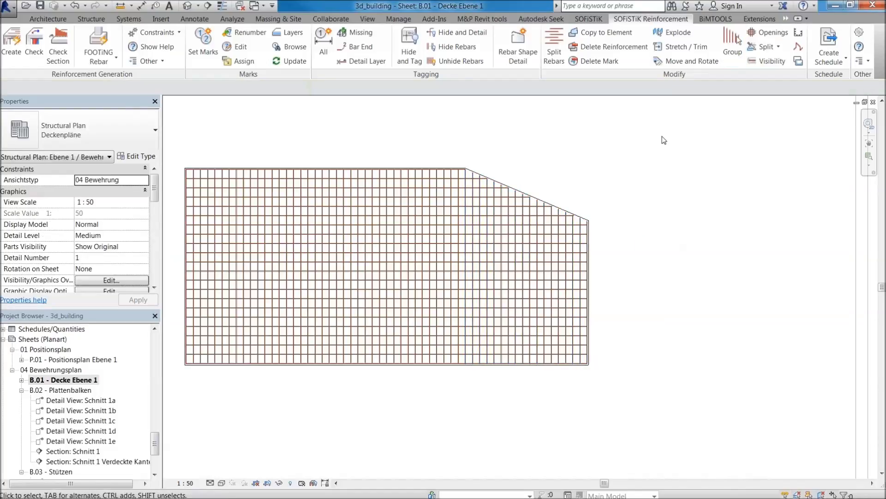
Hide and tag all bar sets of the slanted slab, accepting the change from wireframe to hidden line.
{"action": "left_click", "coordinate": [409, 46]}
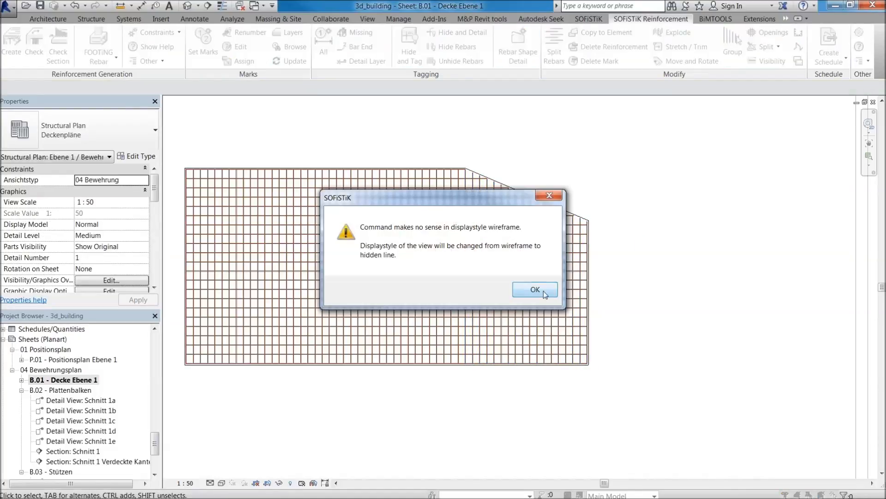
{"action": "left_click", "coordinate": [534, 290]}
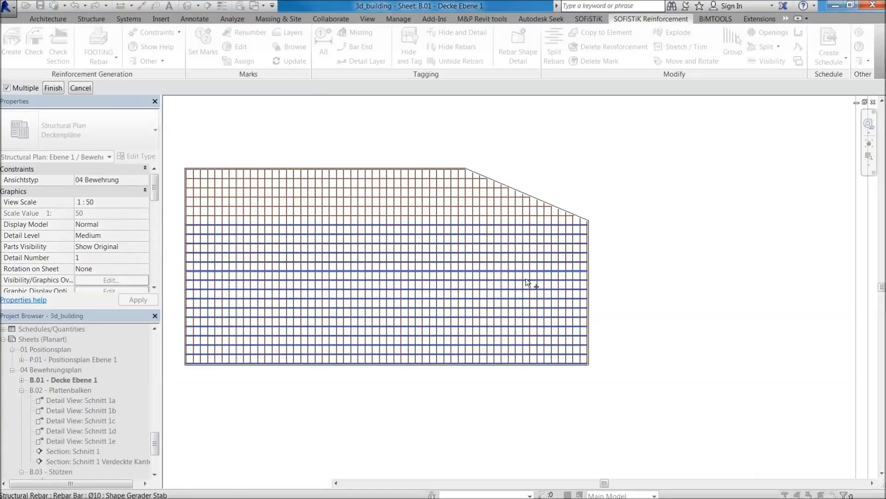
{"action": "left_click_drag", "start_coordinate": [167, 138], "coordinate": [753, 451]}
{"action": "left_click", "coordinate": [53, 87]}
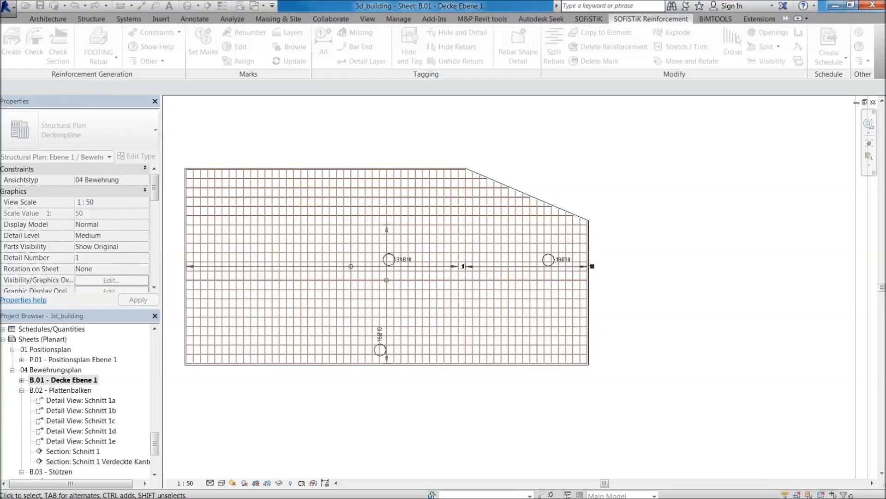
Inspect the 18Ø10 tag and select the set detail of the variable bars below the slanted edge.
{"action": "scroll", "coordinate": [506, 295], "scroll_direction": "up", "scroll_amount": 1}
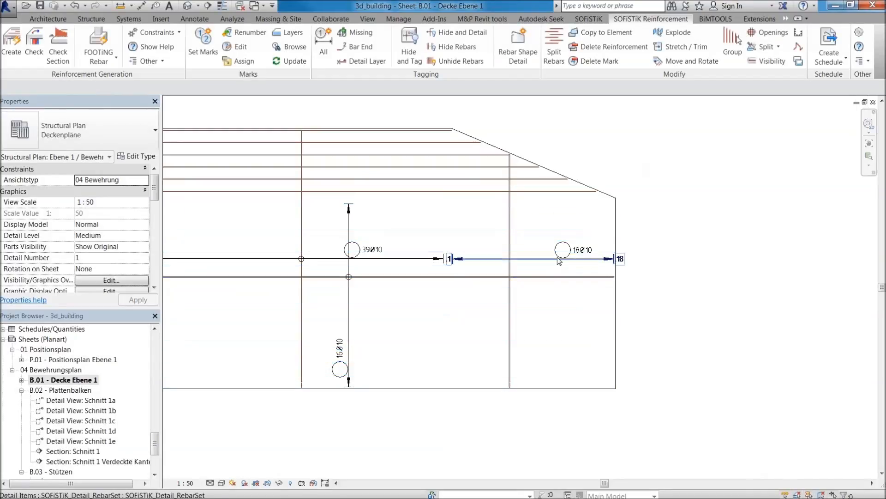
{"action": "left_click", "coordinate": [574, 255]}
{"action": "left_click", "coordinate": [574, 259]}
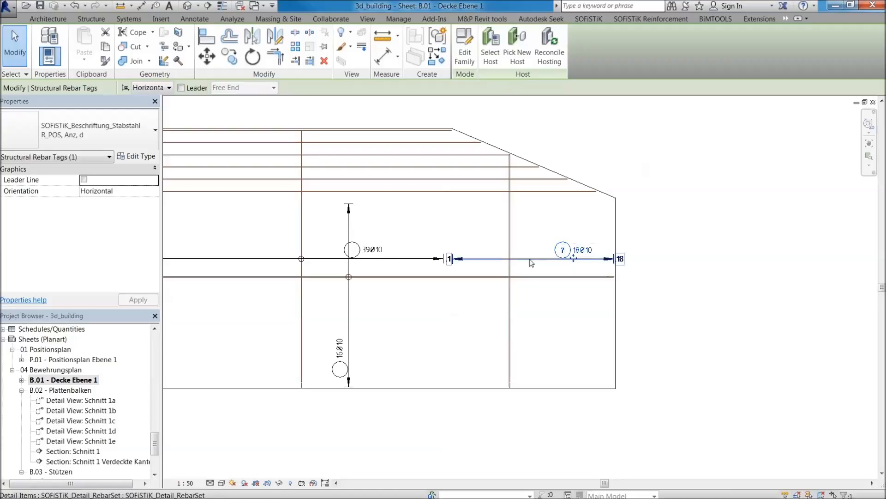
{"action": "scroll", "coordinate": [511, 252], "scroll_direction": "up", "scroll_amount": 2}
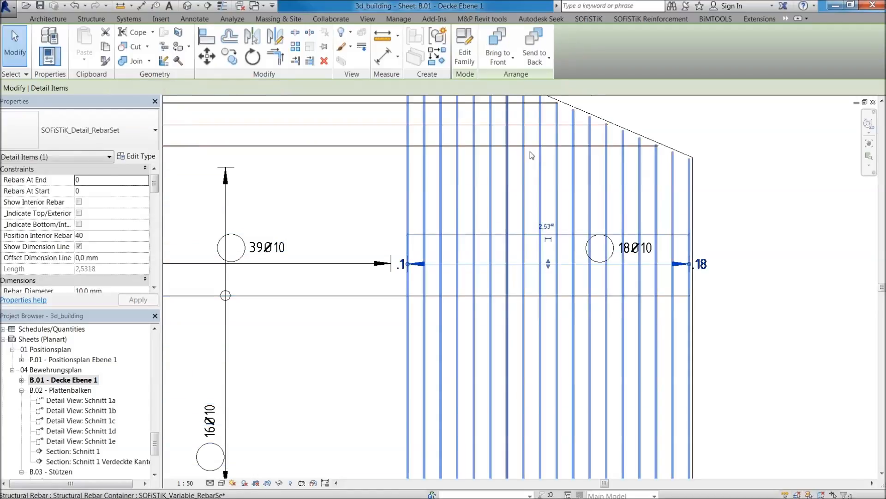
Clear the selected set detail and set the missing position marks on the slanted slab's tagged bar sets.
{"action": "scroll", "coordinate": [531, 180], "scroll_direction": "down", "scroll_amount": 1}
{"action": "key", "text": "Escape"}
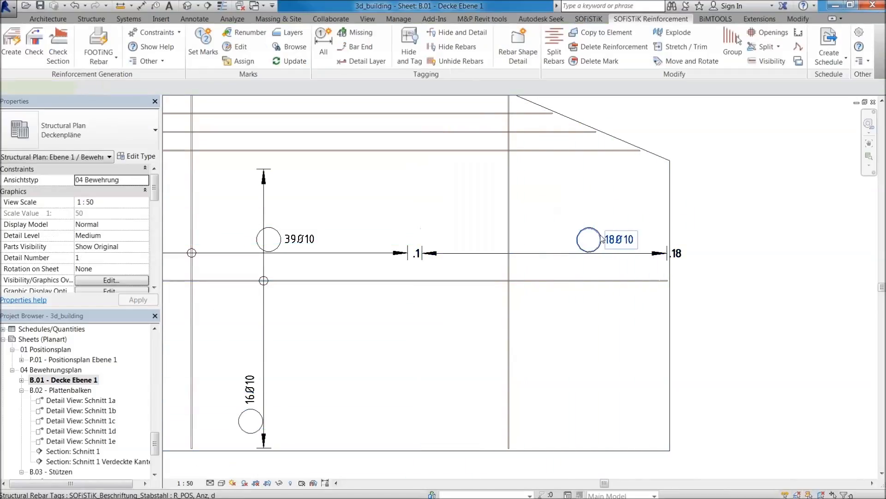
{"action": "left_click", "coordinate": [602, 239]}
{"action": "scroll", "coordinate": [591, 231], "scroll_direction": "down", "scroll_amount": 2}
{"action": "key", "text": "Escape"}
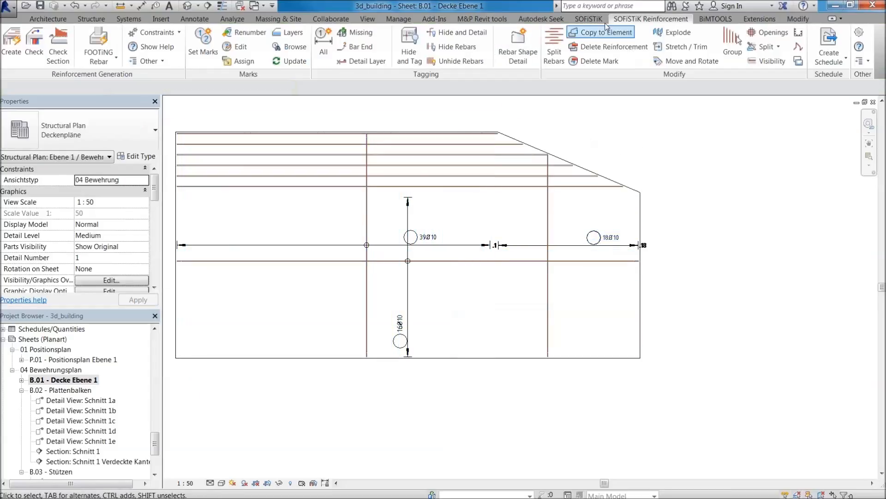
{"action": "left_click", "coordinate": [203, 43]}
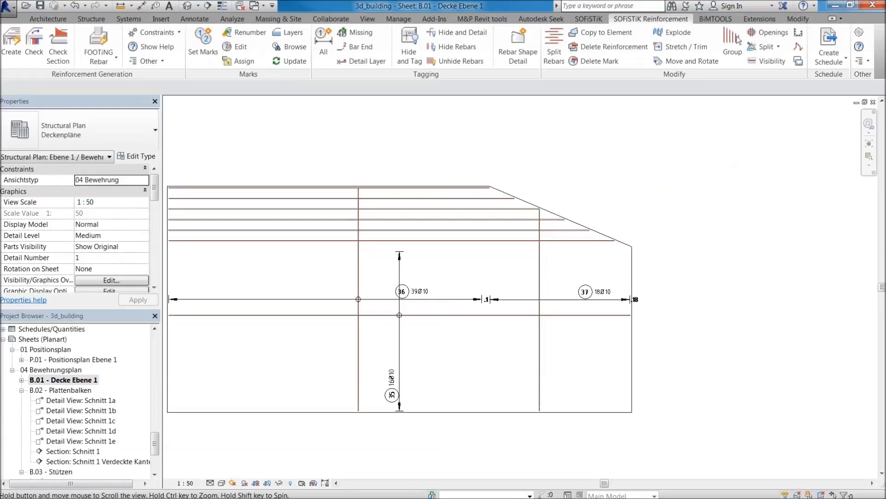
Create a rebar shape detail of the variable vertical bars and place it beside the slab's slanted end.
{"action": "scroll", "coordinate": [665, 217], "scroll_direction": "down", "scroll_amount": 2}
{"action": "scroll", "coordinate": [669, 235], "scroll_direction": "down", "scroll_amount": 4}
{"action": "scroll", "coordinate": [588, 210], "scroll_direction": "up", "scroll_amount": 6}
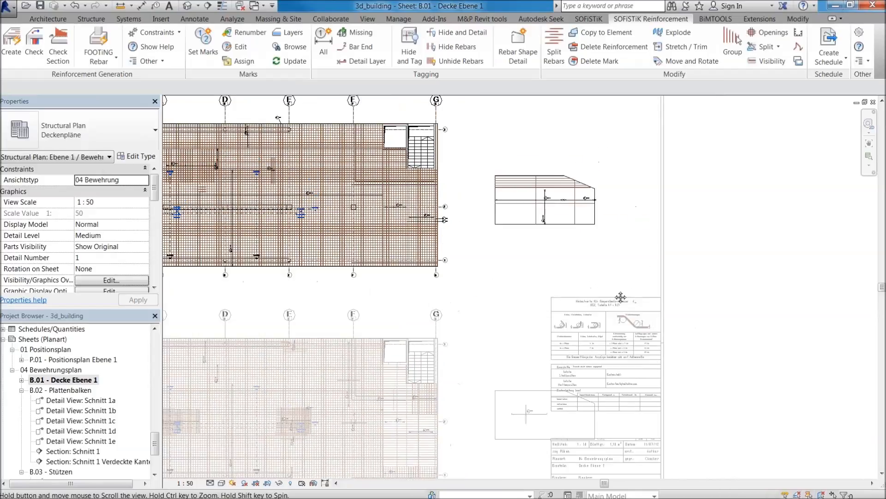
{"action": "scroll", "coordinate": [588, 210], "scroll_direction": "up", "scroll_amount": 1}
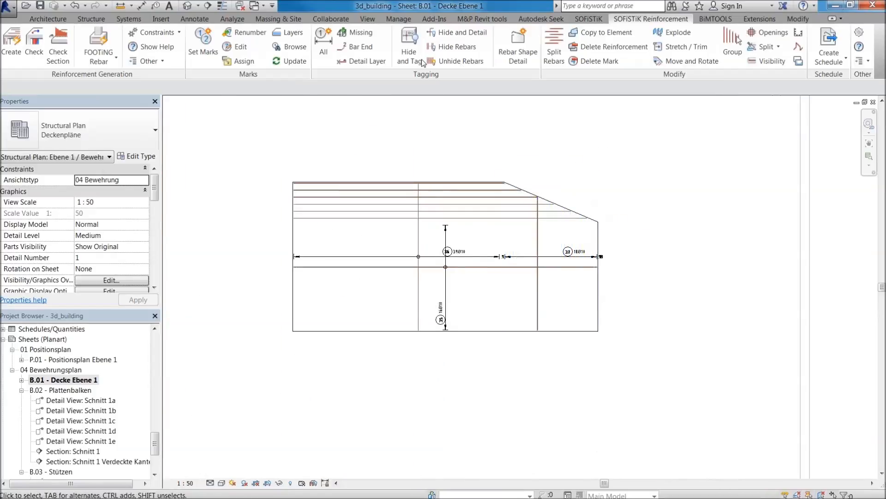
{"action": "left_click", "coordinate": [517, 48]}
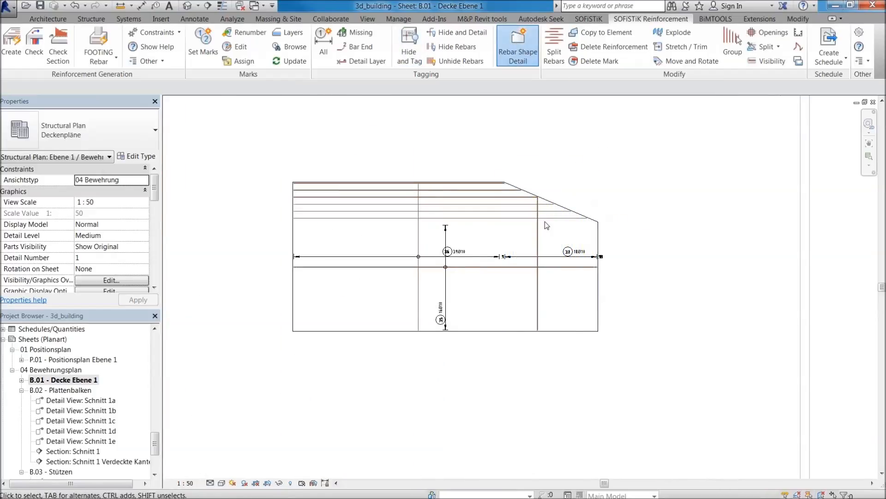
{"action": "left_click", "coordinate": [542, 235]}
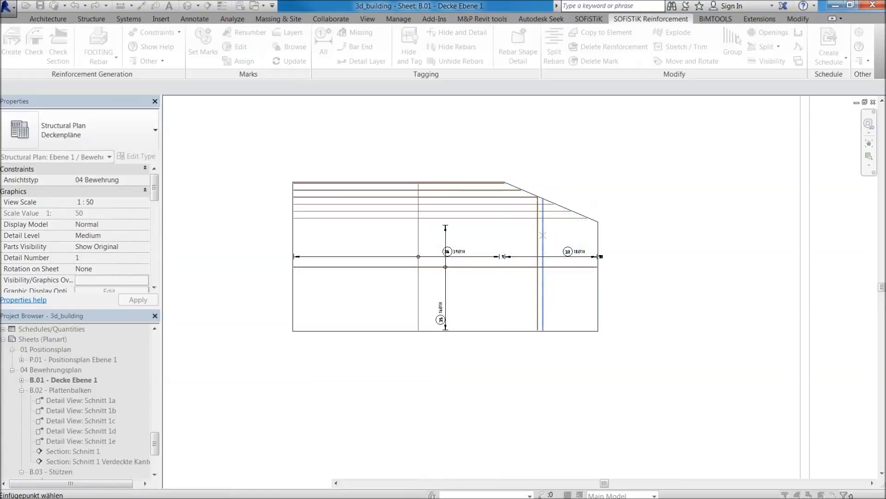
{"action": "left_click", "coordinate": [650, 324]}
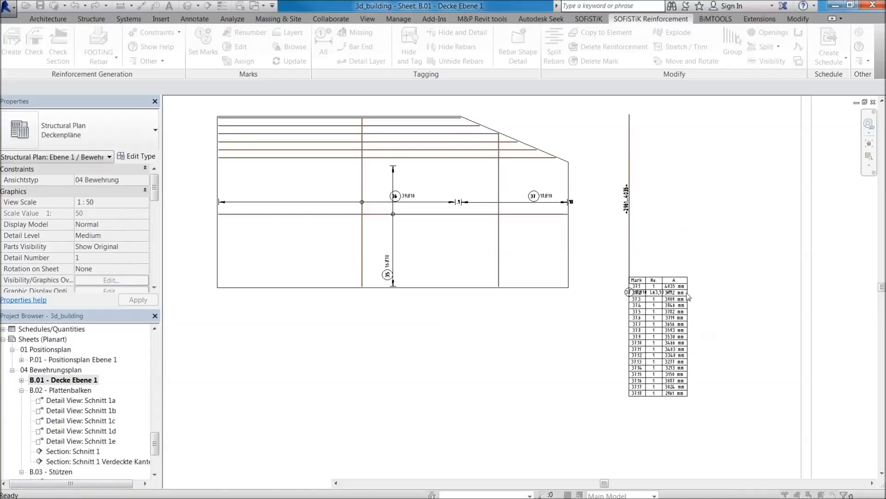
Move the bar length table up and clear of the bar label, next to the extracted bar.
{"action": "left_click", "coordinate": [658, 285]}
{"action": "left_click_drag", "start_coordinate": [658, 285], "coordinate": [680, 158]}
{"action": "scroll", "coordinate": [674, 203], "scroll_direction": "up", "scroll_amount": 3}
{"action": "scroll", "coordinate": [600, 254], "scroll_direction": "down", "scroll_amount": 1}
{"action": "scroll", "coordinate": [583, 328], "scroll_direction": "down", "scroll_amount": 2}
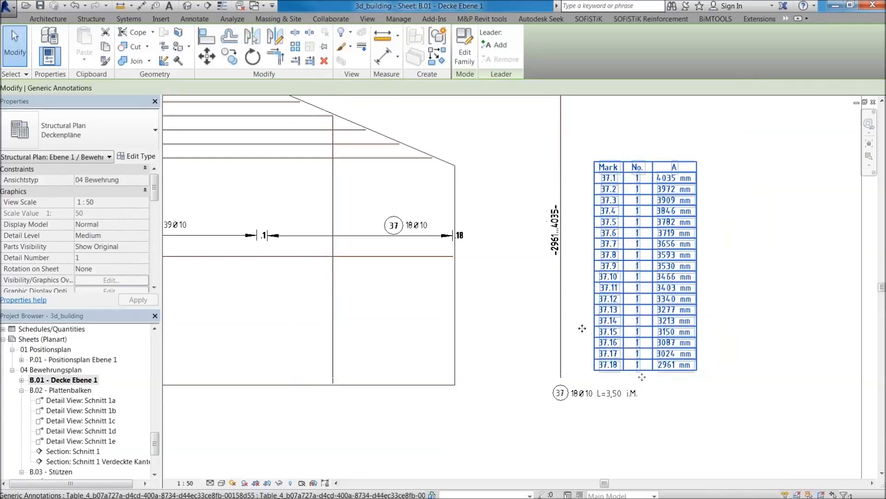
Examine the length table of the variable bars and compare it with the vertical set below the slanted edge.
{"action": "scroll", "coordinate": [583, 273], "scroll_direction": "up", "scroll_amount": 1}
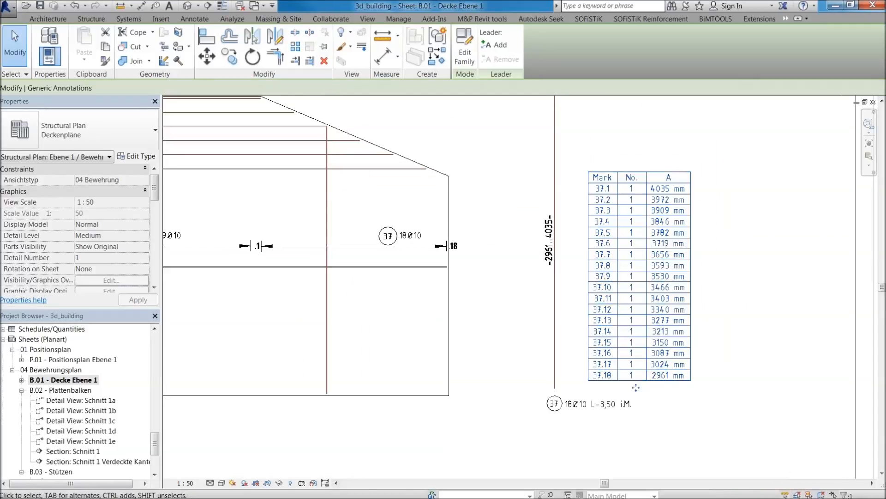
{"action": "scroll", "coordinate": [546, 235], "scroll_direction": "up", "scroll_amount": 2}
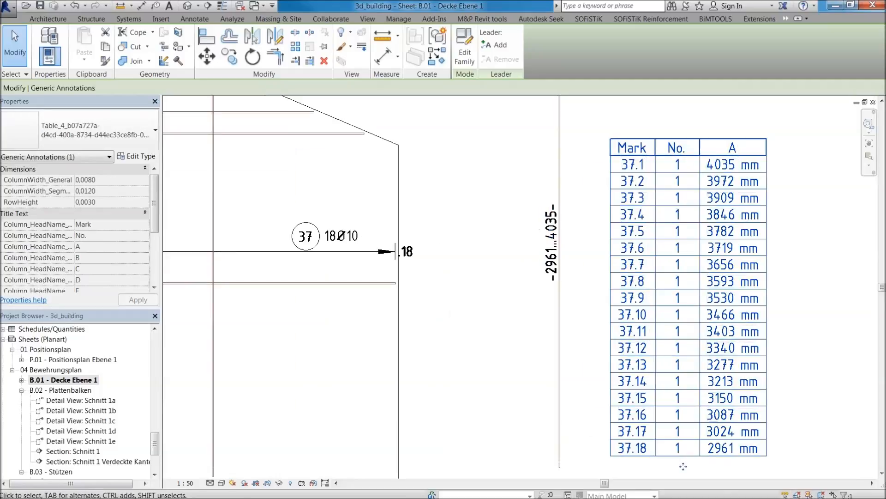
{"action": "scroll", "coordinate": [605, 257], "scroll_direction": "down", "scroll_amount": 3}
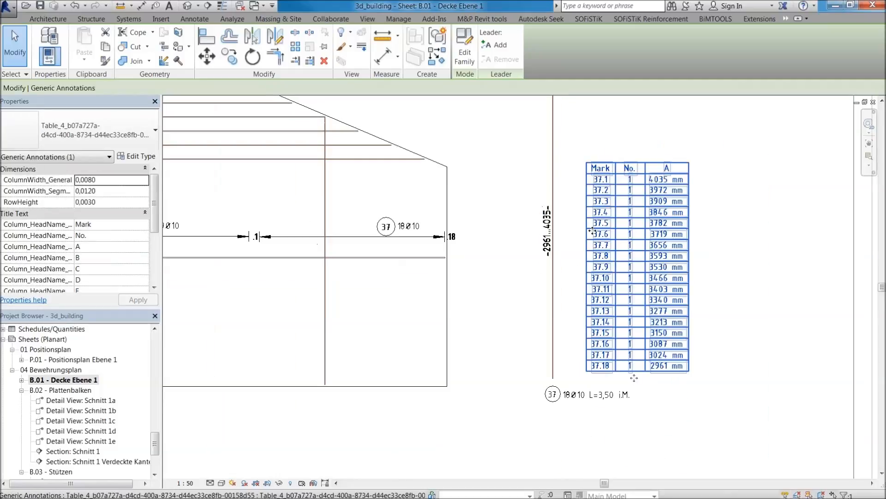
{"action": "key", "text": "Escape"}
{"action": "scroll", "coordinate": [522, 286], "scroll_direction": "down", "scroll_amount": 2}
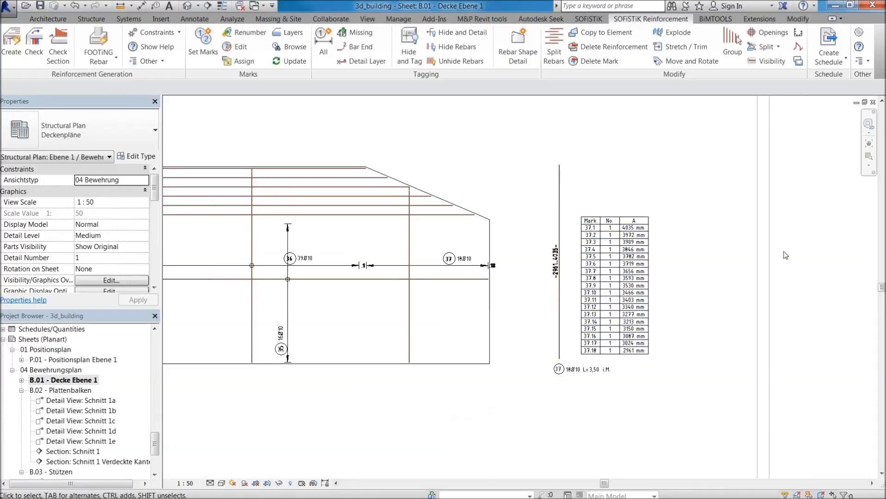
{"action": "scroll", "coordinate": [406, 213], "scroll_direction": "up", "scroll_amount": 2}
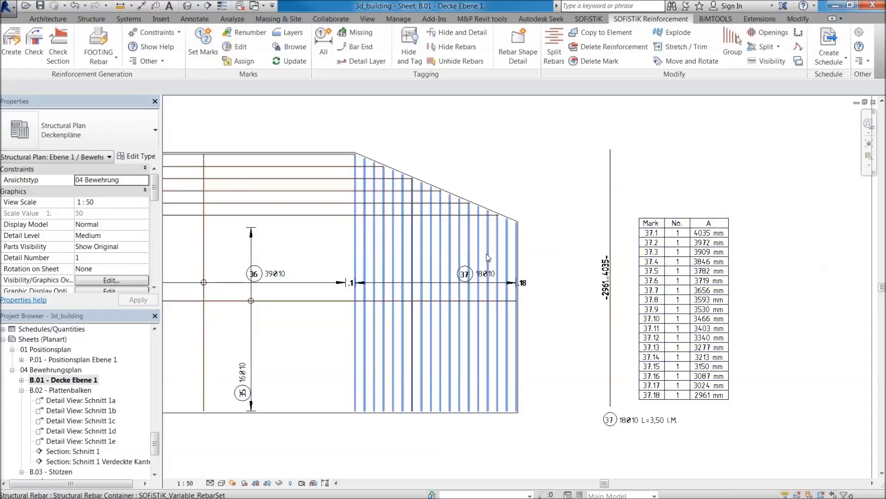
{"action": "scroll", "coordinate": [413, 171], "scroll_direction": "up", "scroll_amount": 1}
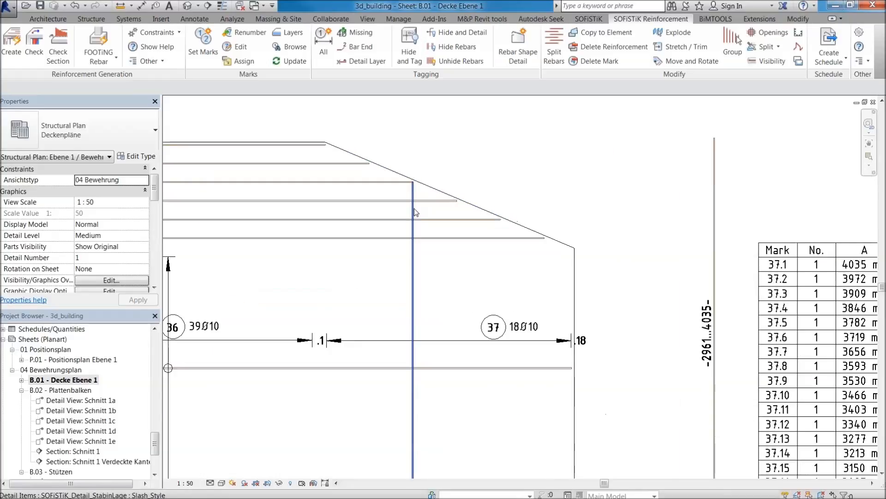
{"action": "scroll", "coordinate": [475, 241], "scroll_direction": "down", "scroll_amount": 2}
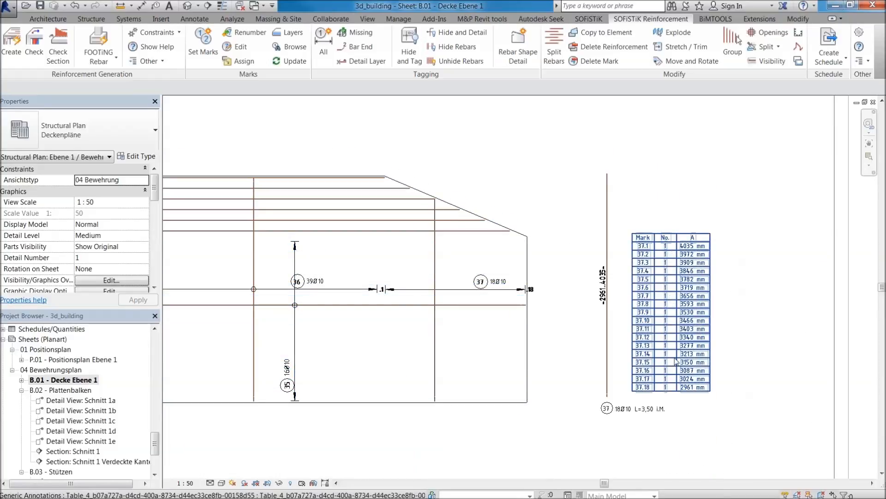
{"action": "scroll", "coordinate": [679, 363], "scroll_direction": "up", "scroll_amount": 1}
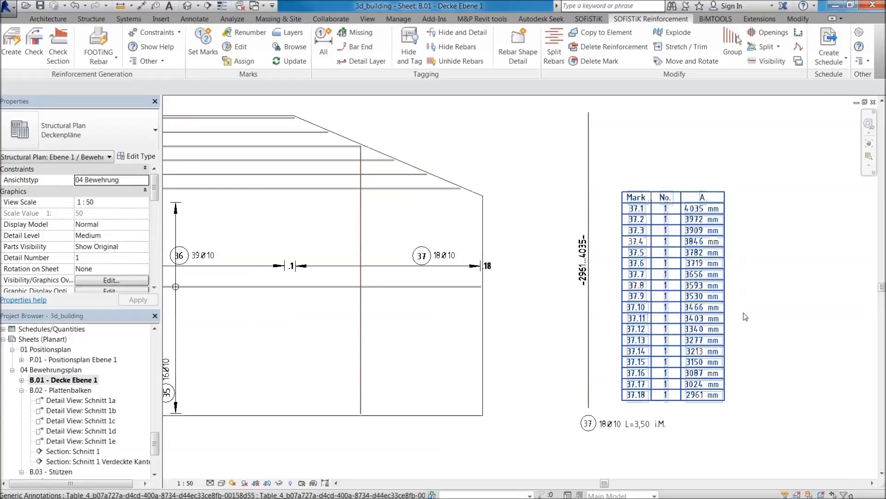
{"action": "scroll", "coordinate": [761, 299], "scroll_direction": "down", "scroll_amount": 3}
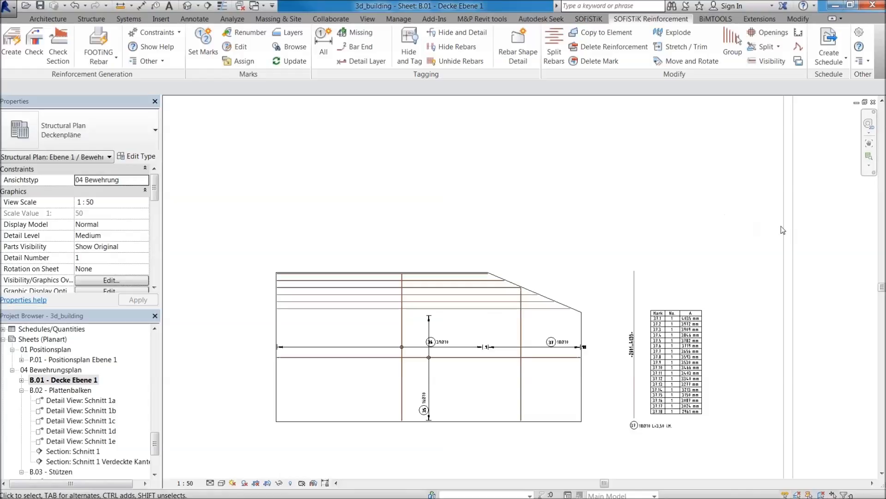
Deactivate the slab's plan view to return to the whole sheet.
{"action": "scroll", "coordinate": [742, 233], "scroll_direction": "down", "scroll_amount": 2}
{"action": "middle_click_drag", "start_coordinate": [824, 259], "coordinate": [755, 289]}
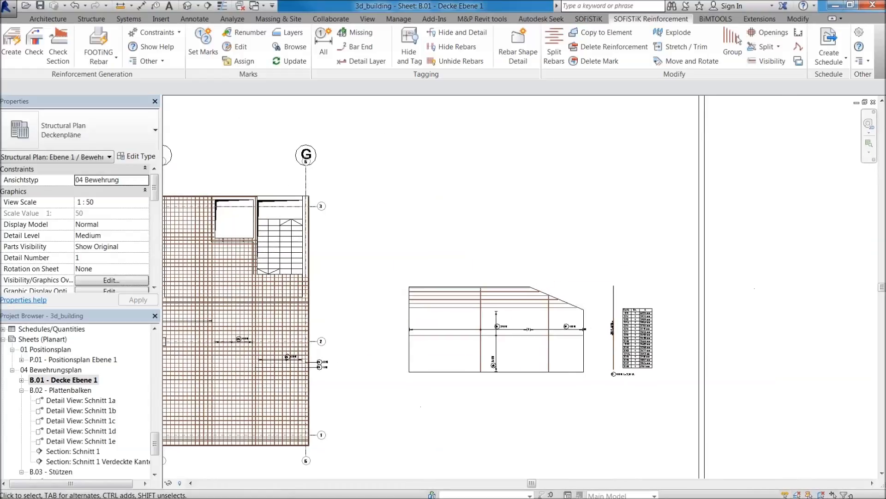
{"action": "double_click", "coordinate": [755, 289]}
{"action": "scroll", "coordinate": [742, 289], "scroll_direction": "down", "scroll_amount": 1}
{"action": "scroll", "coordinate": [707, 296], "scroll_direction": "up", "scroll_amount": 1}
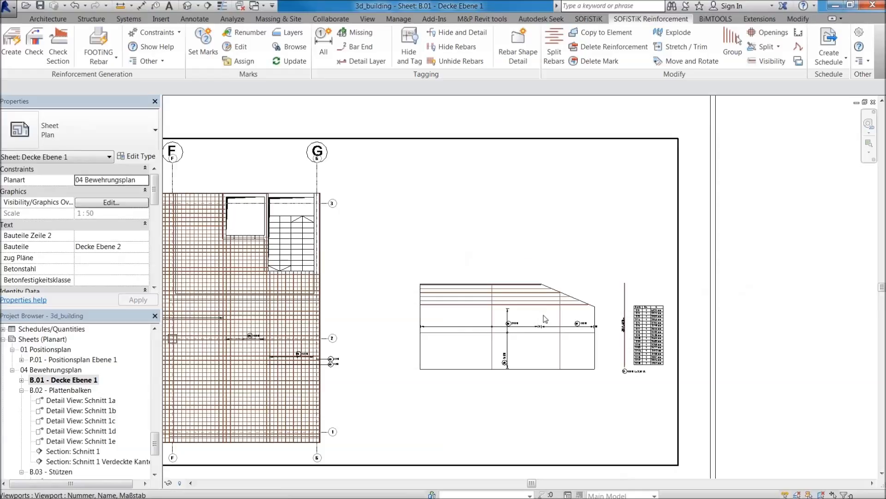
{"action": "middle_click_drag", "start_coordinate": [557, 281], "coordinate": [626, 248]}
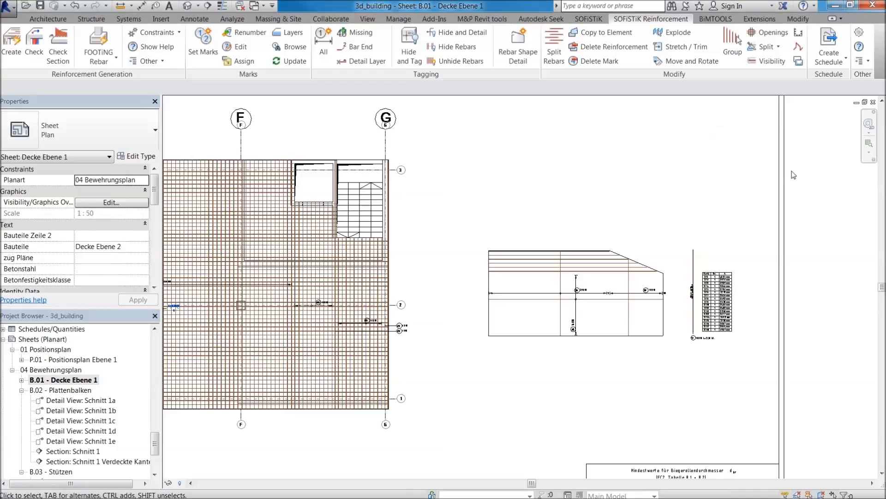
{"action": "scroll", "coordinate": [744, 260], "scroll_direction": "down", "scroll_amount": 2}
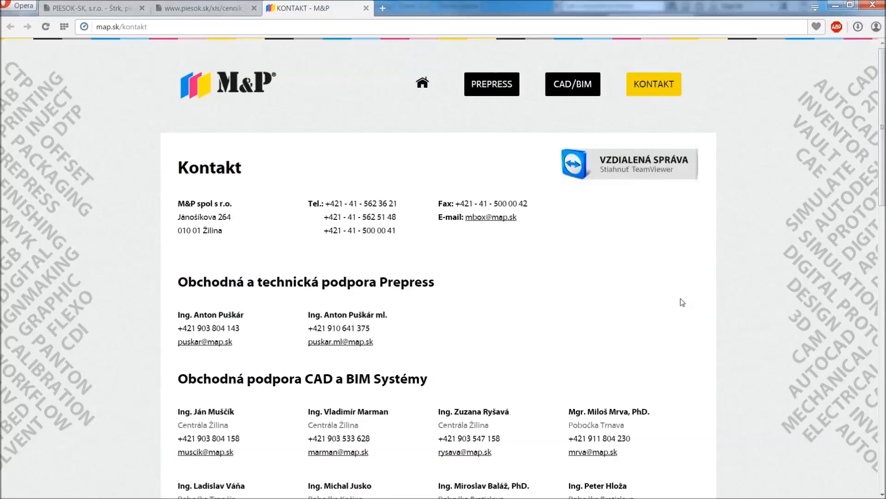
Read through the CAD and BIM support contacts on the M&P contact page, and switch back to the Revit sheet.
{"action": "scroll", "coordinate": [682, 303], "scroll_direction": "down", "scroll_amount": 3}
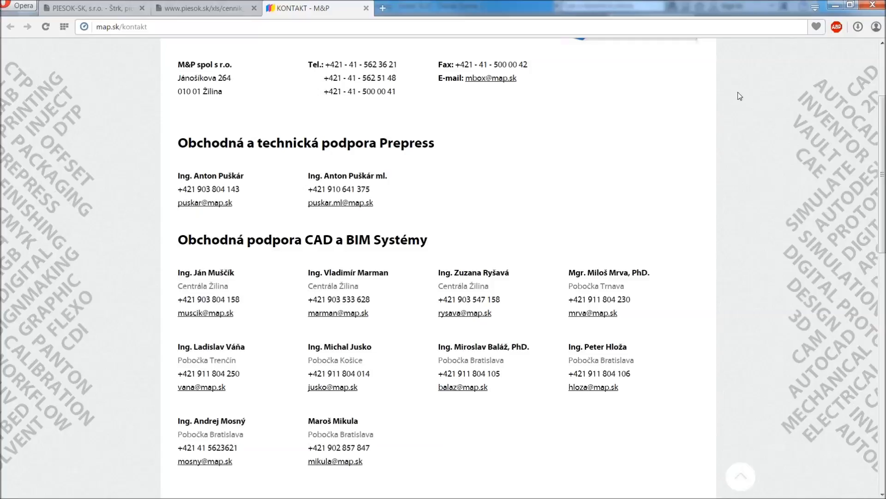
{"action": "left_click", "coordinate": [3, 497]}
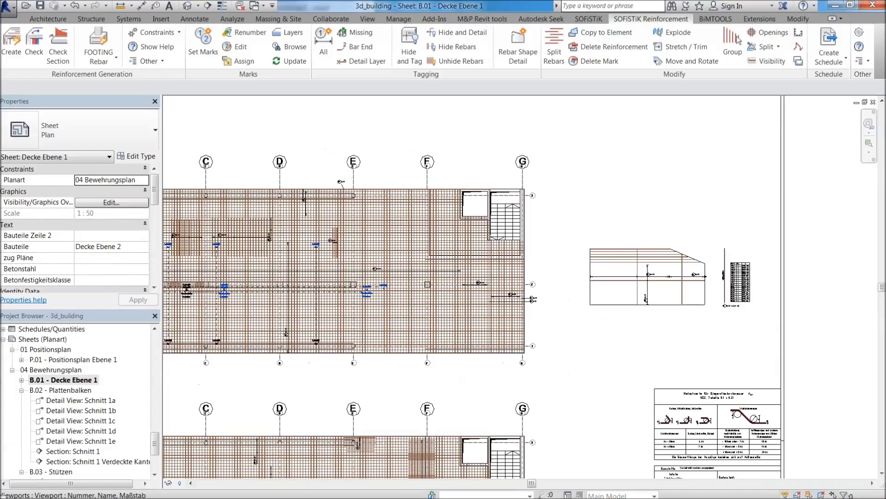
{"action": "scroll", "coordinate": [755, 220], "scroll_direction": "down", "scroll_amount": 2}
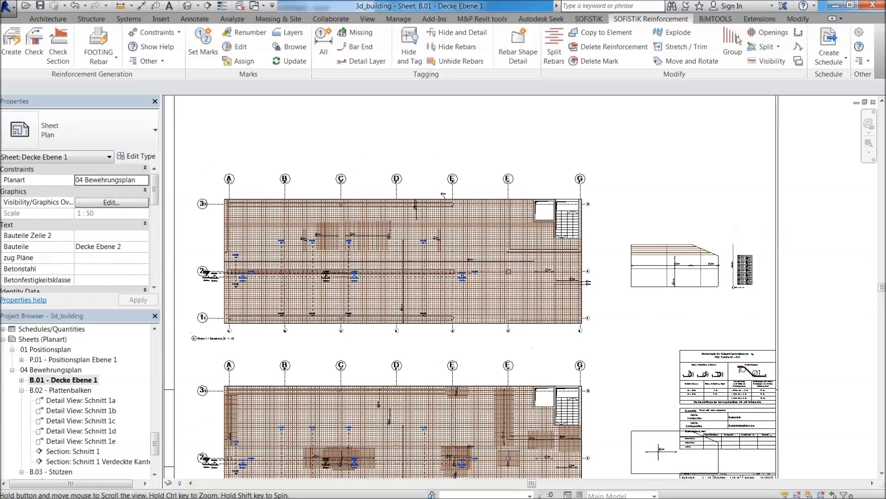
Open the slabs and walls constraints file for editing from the Create Reinforcement settings.
{"action": "left_click", "coordinate": [597, 20]}
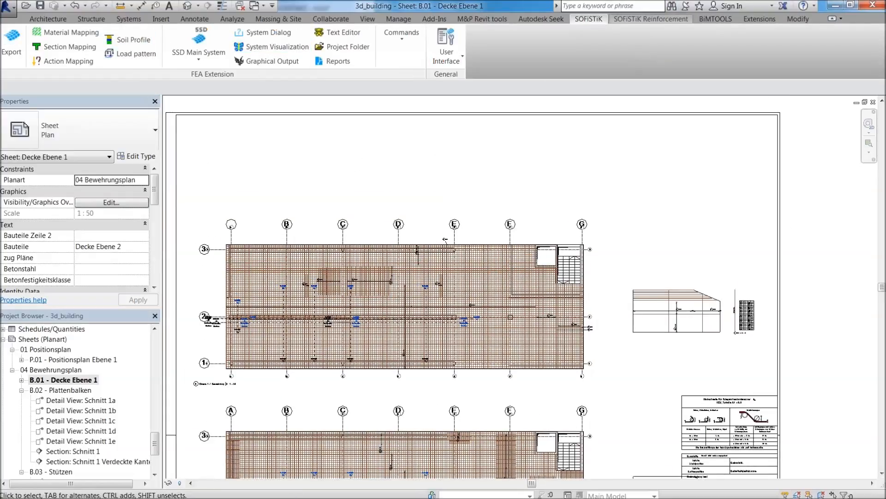
{"action": "left_click", "coordinate": [651, 19]}
{"action": "left_click", "coordinate": [14, 46]}
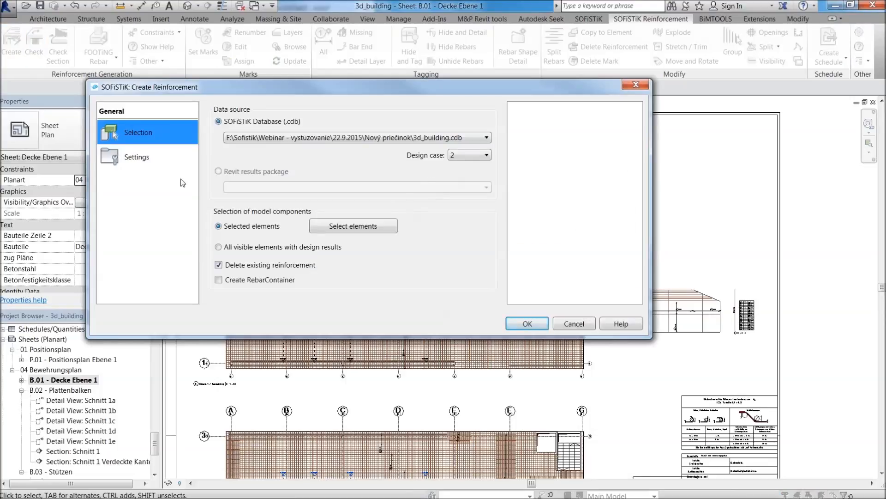
{"action": "left_click", "coordinate": [173, 160]}
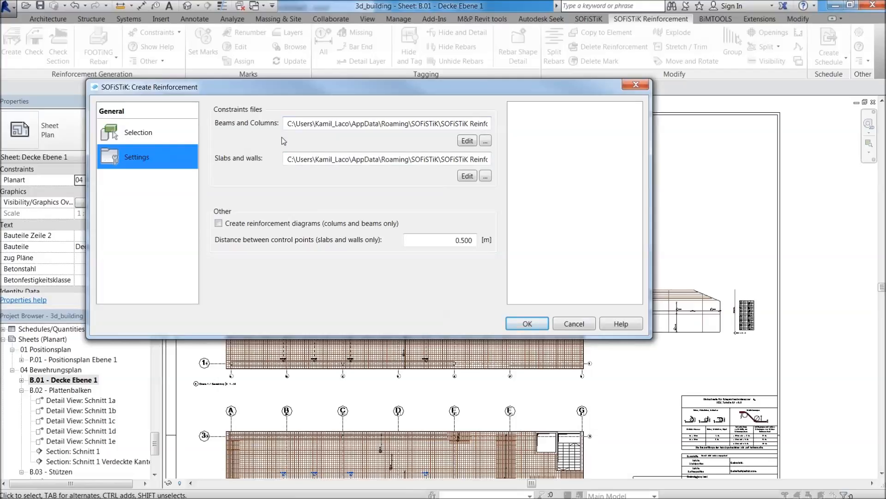
{"action": "left_click", "coordinate": [466, 178]}
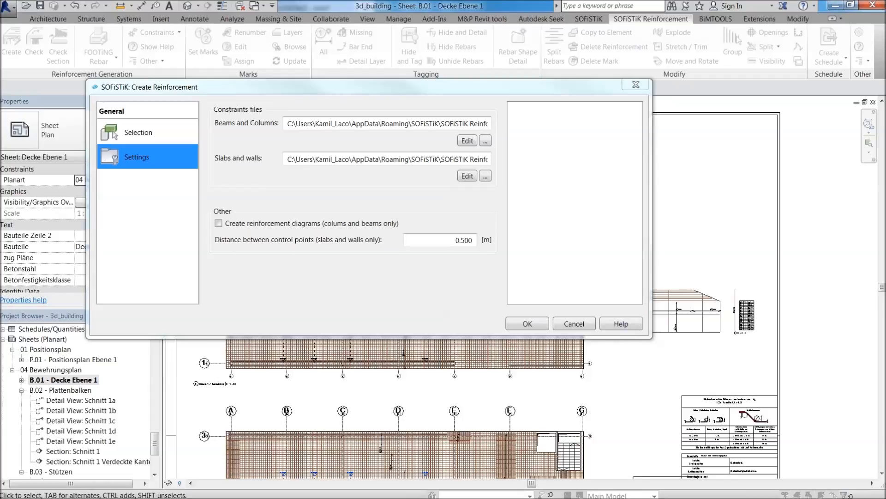
Examine the parameter, bar diameter, bond and anchorage rules for slabs and walls, and close the file and the reinforcement dialog.
{"action": "scroll", "coordinate": [489, 194], "scroll_direction": "up", "scroll_amount": 12}
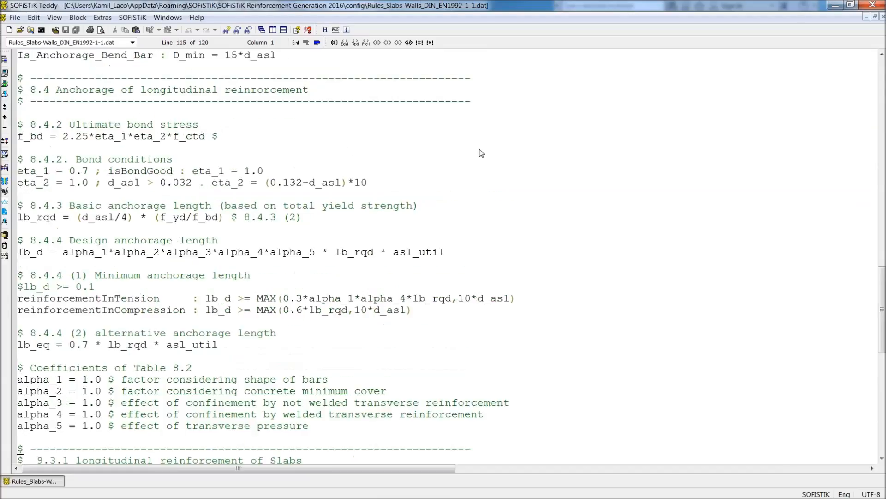
{"action": "scroll", "coordinate": [530, 173], "scroll_direction": "up", "scroll_amount": 20}
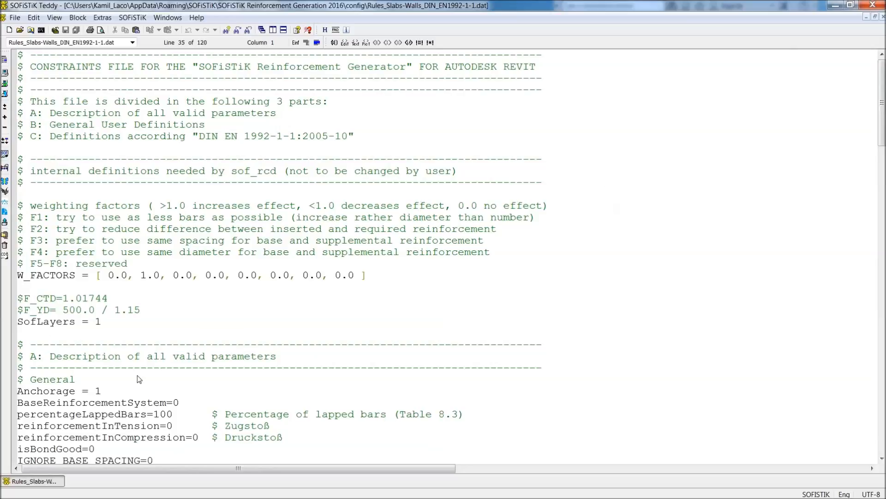
{"action": "scroll", "coordinate": [462, 326], "scroll_direction": "down", "scroll_amount": 10}
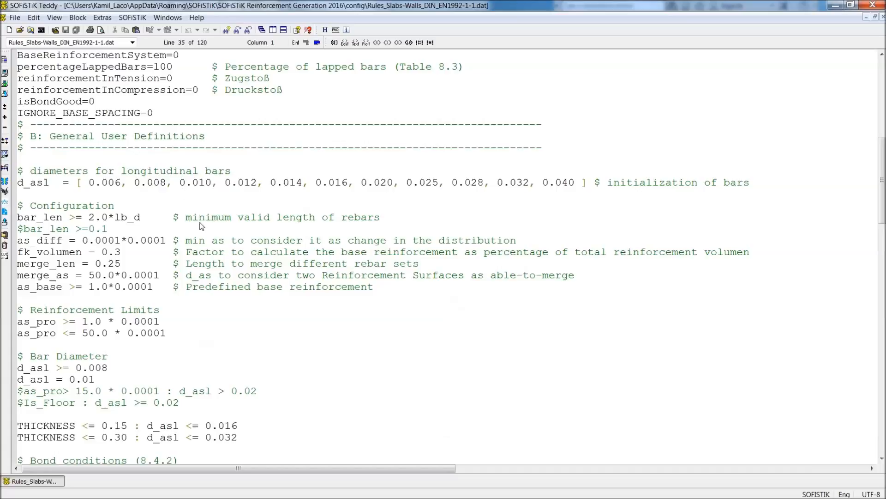
{"action": "scroll", "coordinate": [283, 241], "scroll_direction": "down", "scroll_amount": 3}
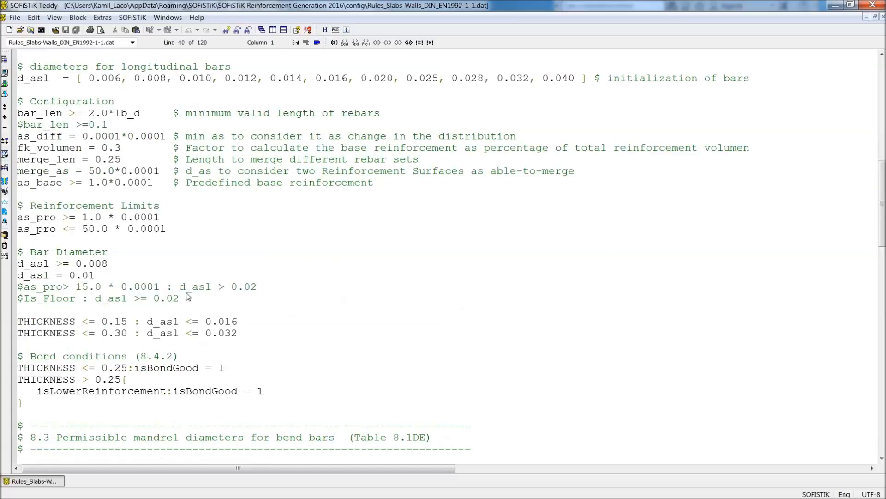
{"action": "scroll", "coordinate": [190, 299], "scroll_direction": "down", "scroll_amount": 1}
{"action": "scroll", "coordinate": [189, 300], "scroll_direction": "down", "scroll_amount": 5}
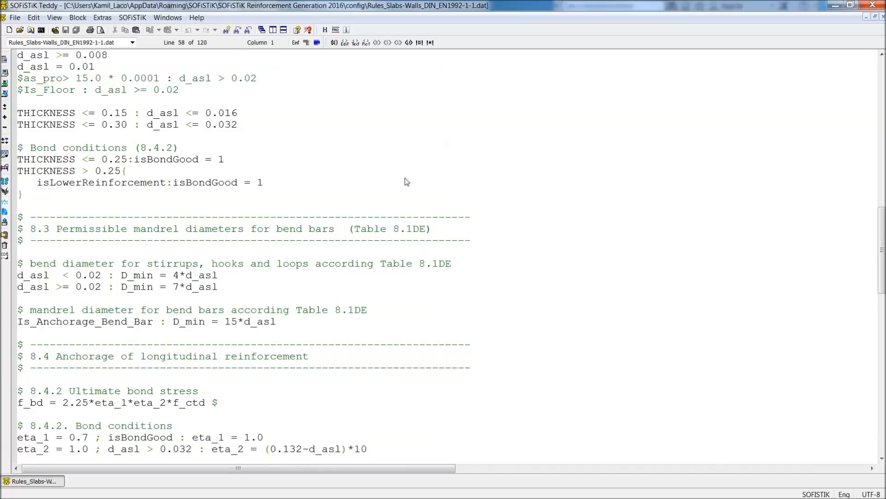
{"action": "scroll", "coordinate": [406, 180], "scroll_direction": "down", "scroll_amount": 9}
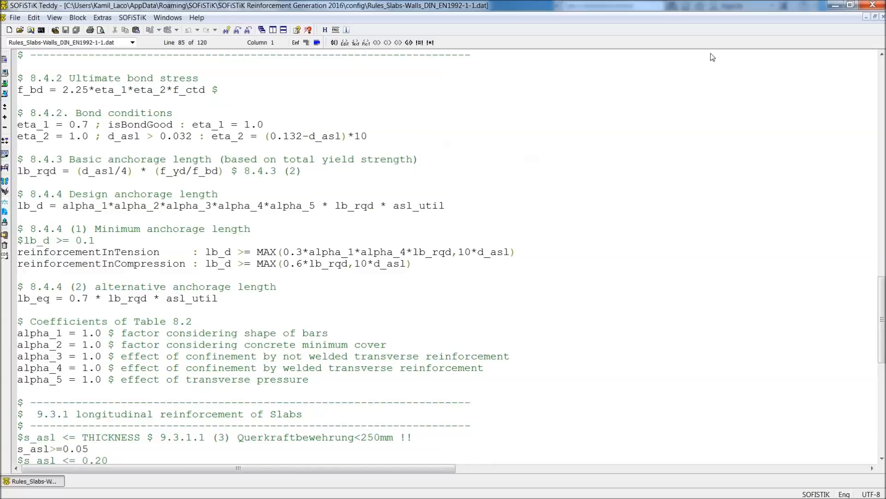
{"action": "left_click", "coordinate": [873, 5]}
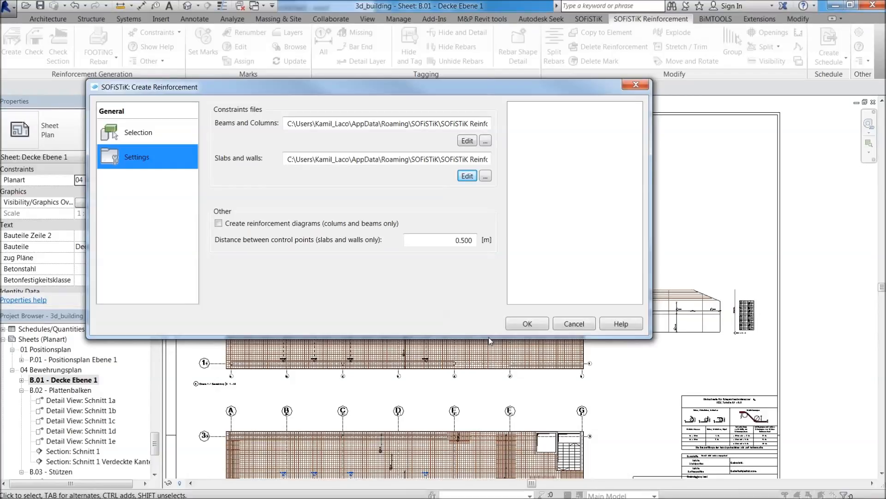
{"action": "left_click", "coordinate": [635, 84]}
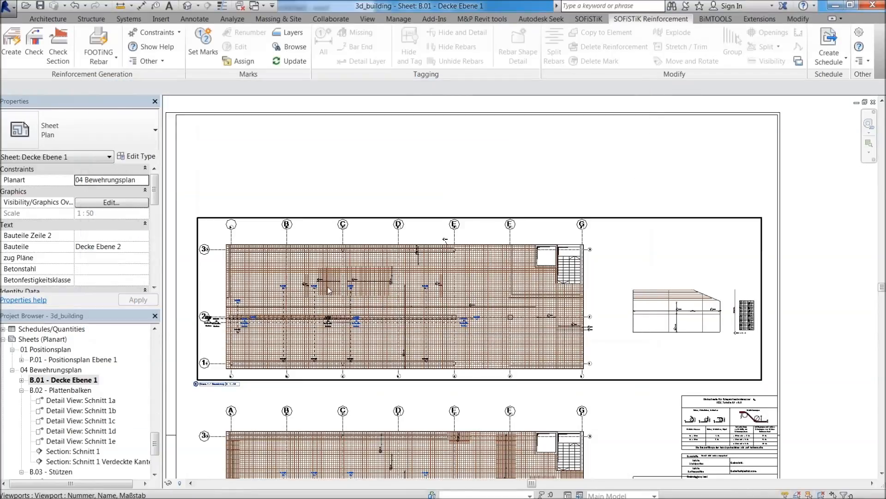
Inspect the denser reinforcement zones around axes C and E in the lower slab plan.
{"action": "scroll", "coordinate": [330, 289], "scroll_direction": "up", "scroll_amount": 2}
{"action": "scroll", "coordinate": [387, 357], "scroll_direction": "up", "scroll_amount": 3}
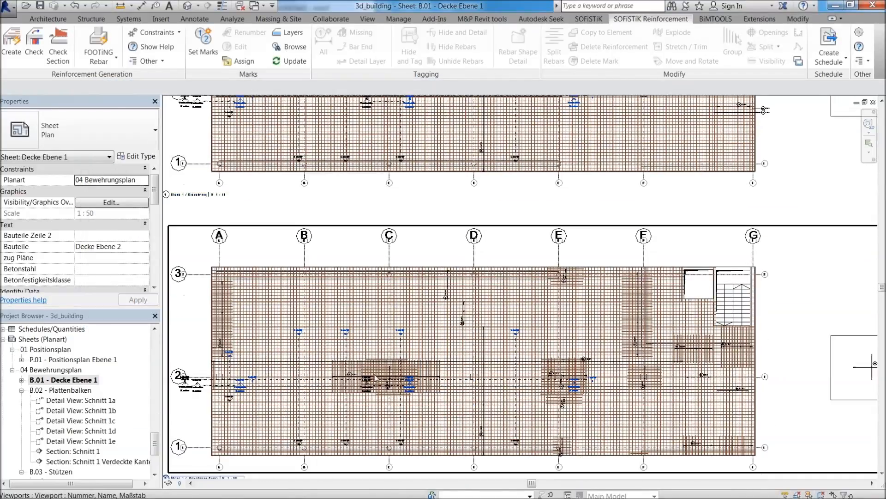
{"action": "scroll", "coordinate": [376, 378], "scroll_direction": "up", "scroll_amount": 1}
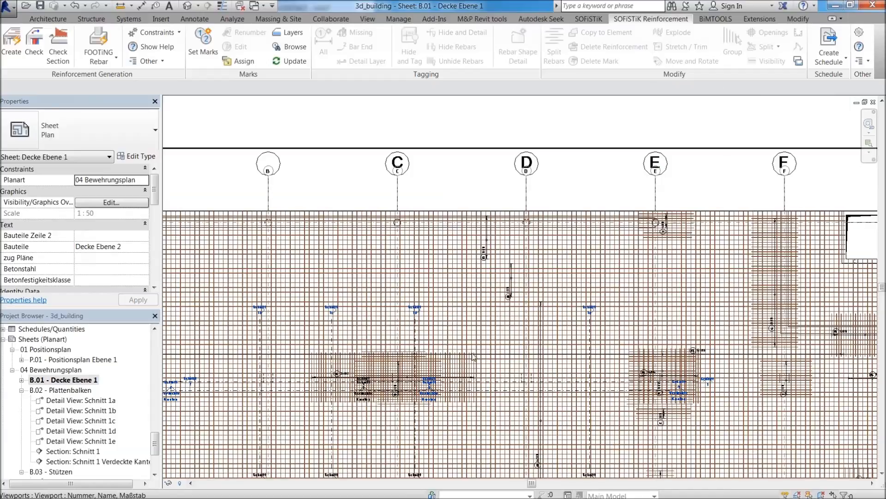